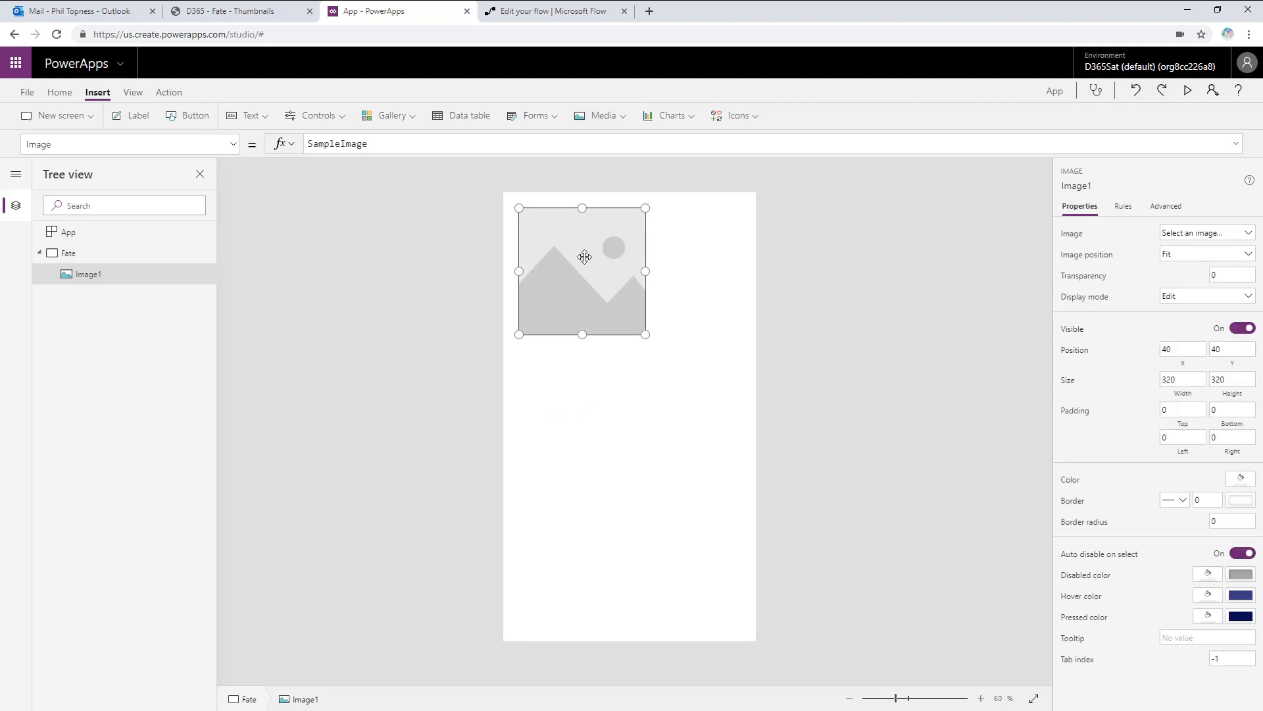
Rename the Image1 control to imgFrame.
double_click(105, 282)
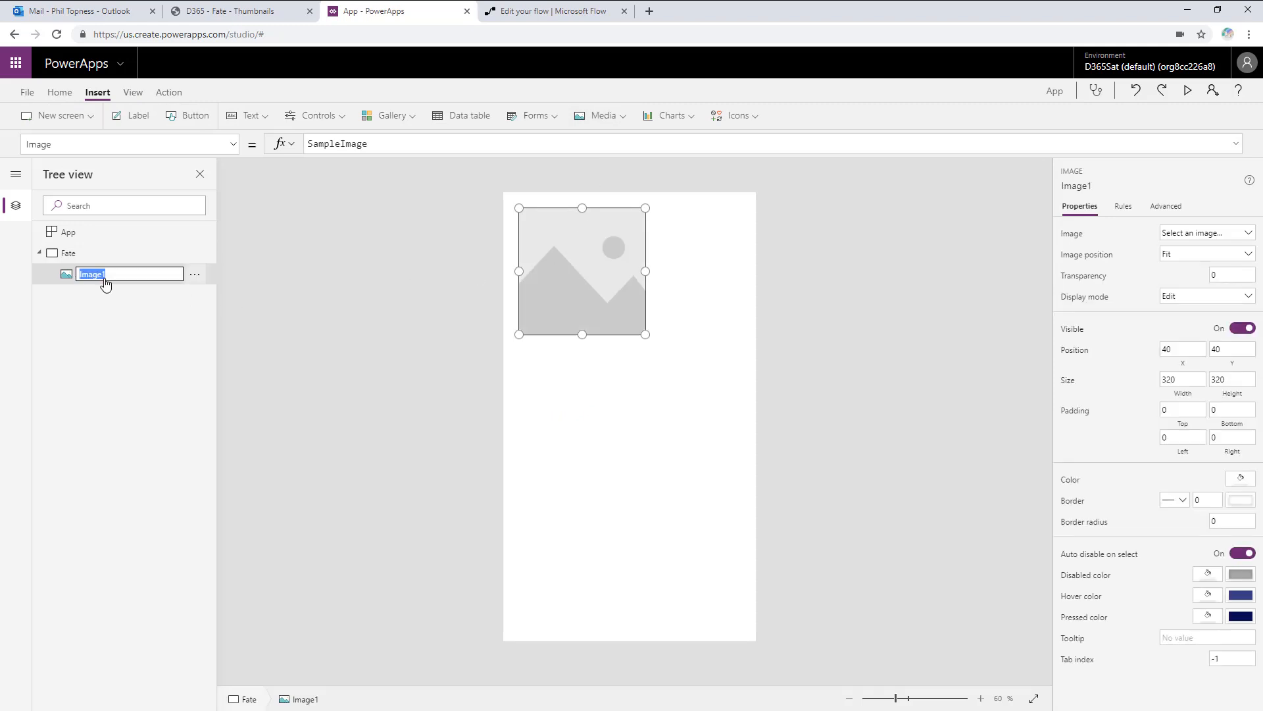
text(imgFrame)
key(Return)
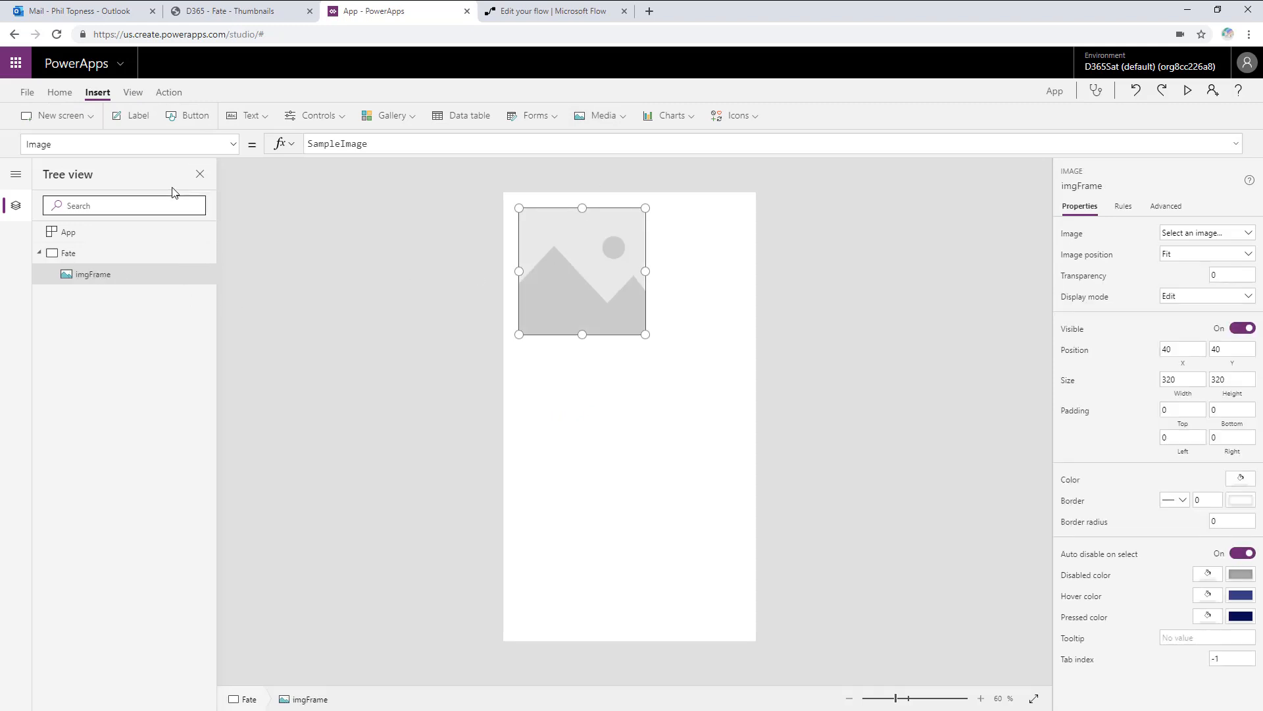
Size imgFrame to the full app with Width App.Width and Height App.Height.
click(233, 144)
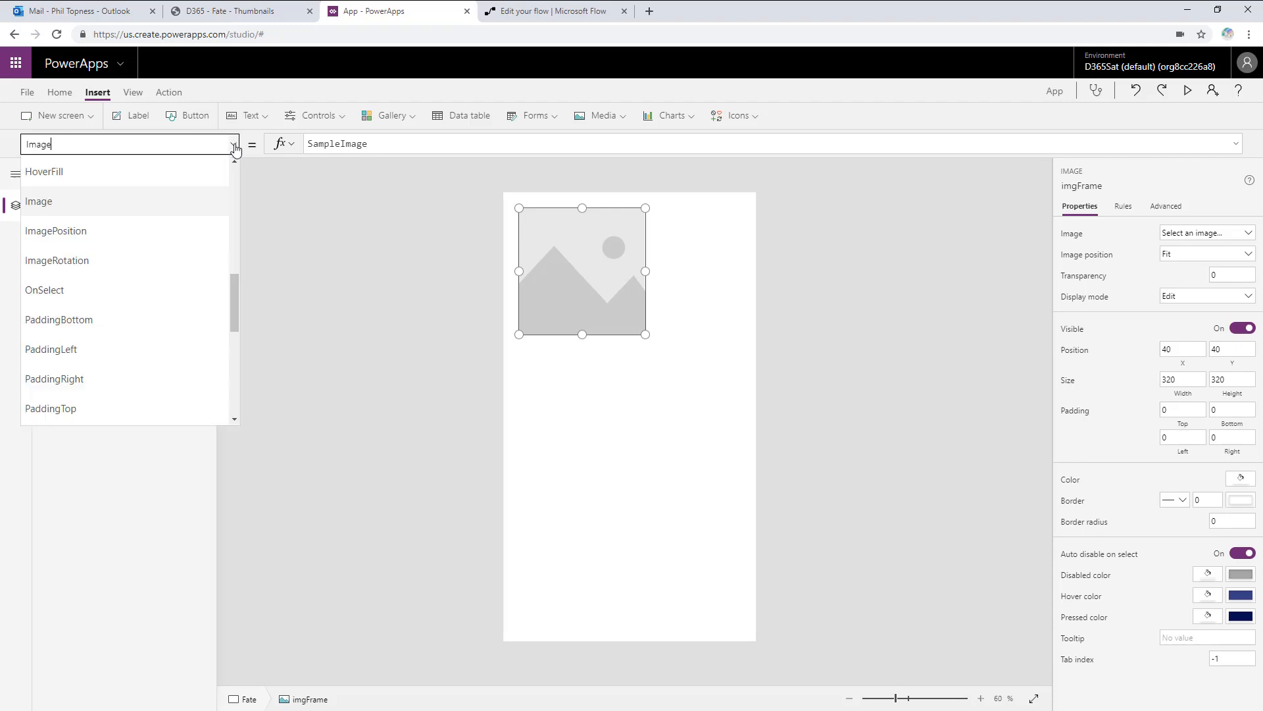
scroll(96, 359, down, 5)
click(92, 356)
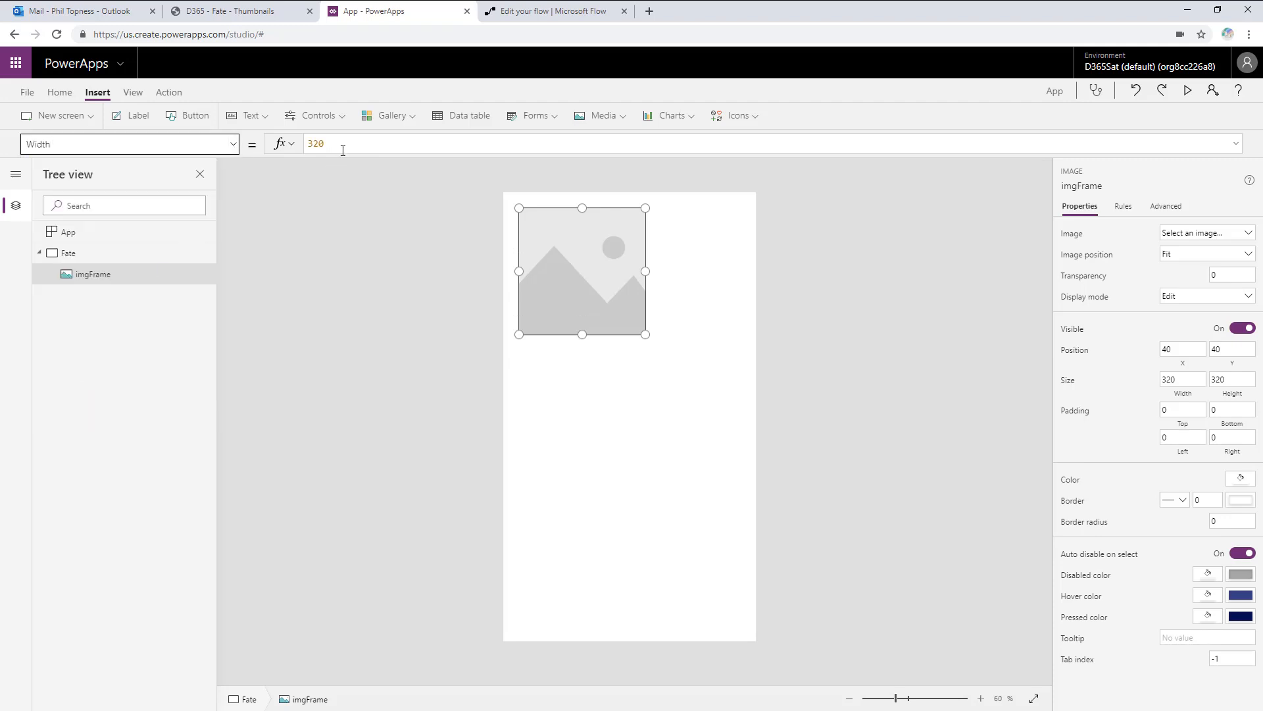
text(a[)
text(pp.)
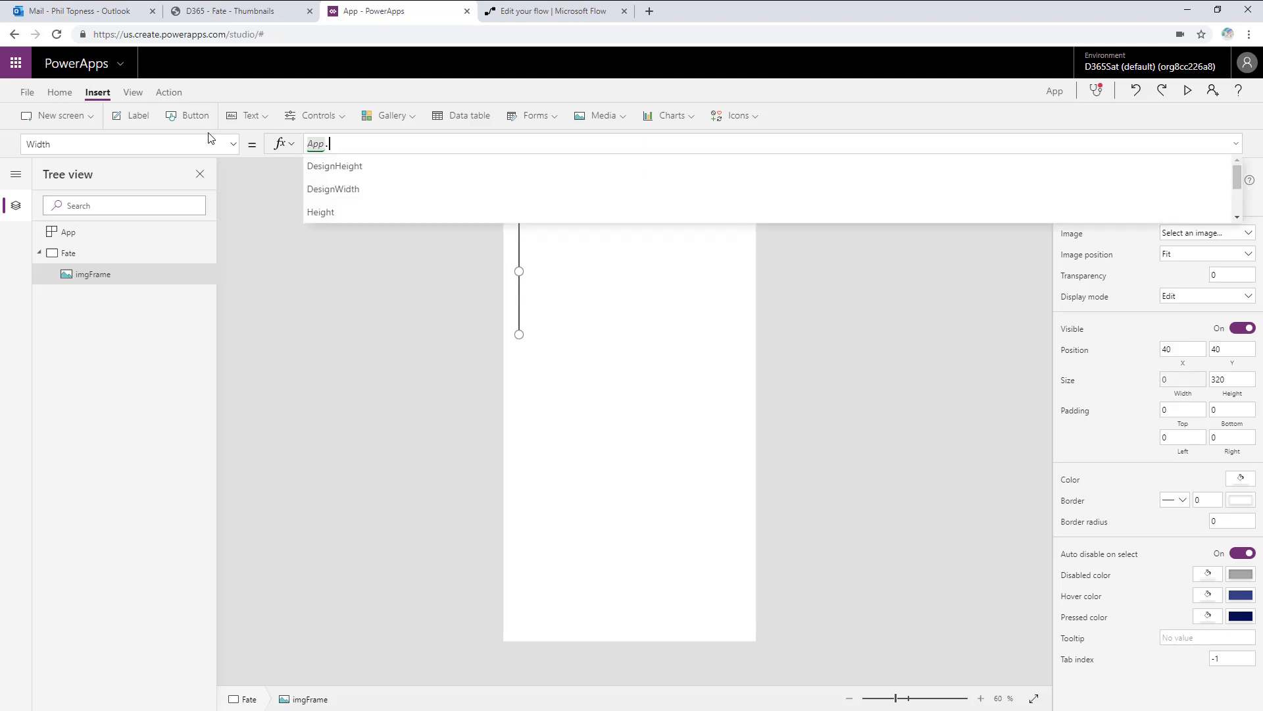
text(width)
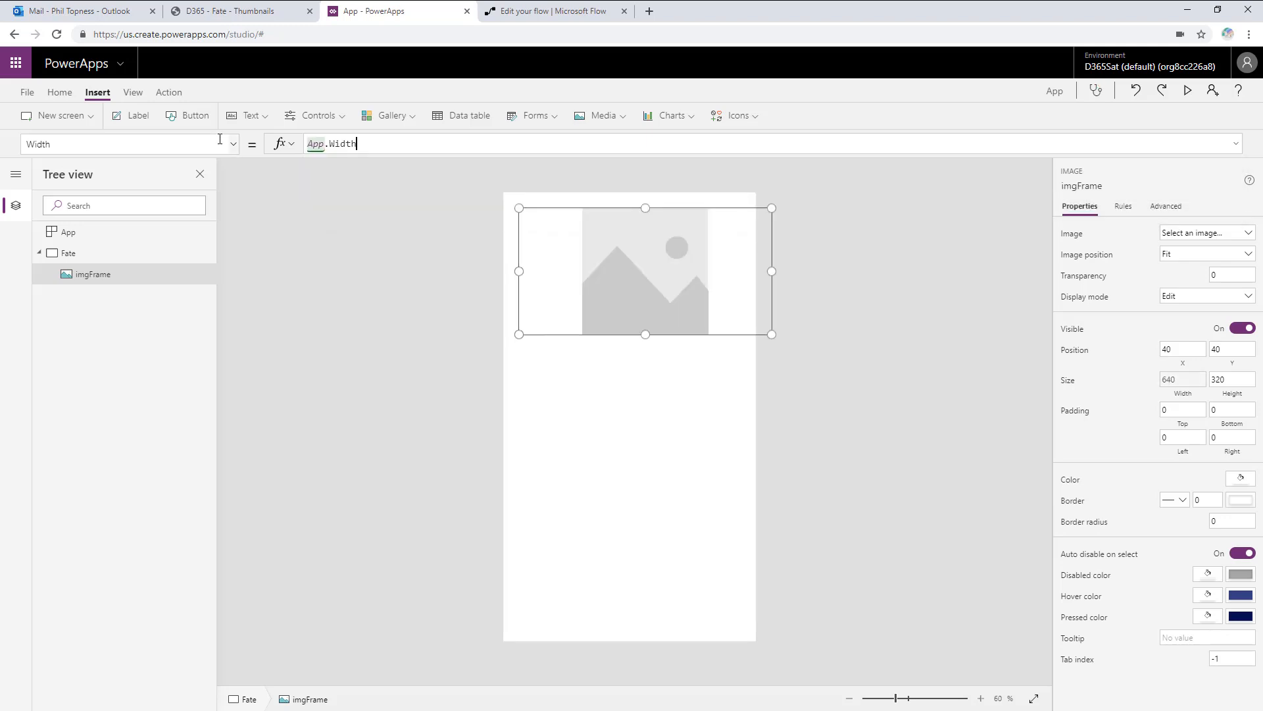
click(219, 139)
scroll(67, 267, up, 5)
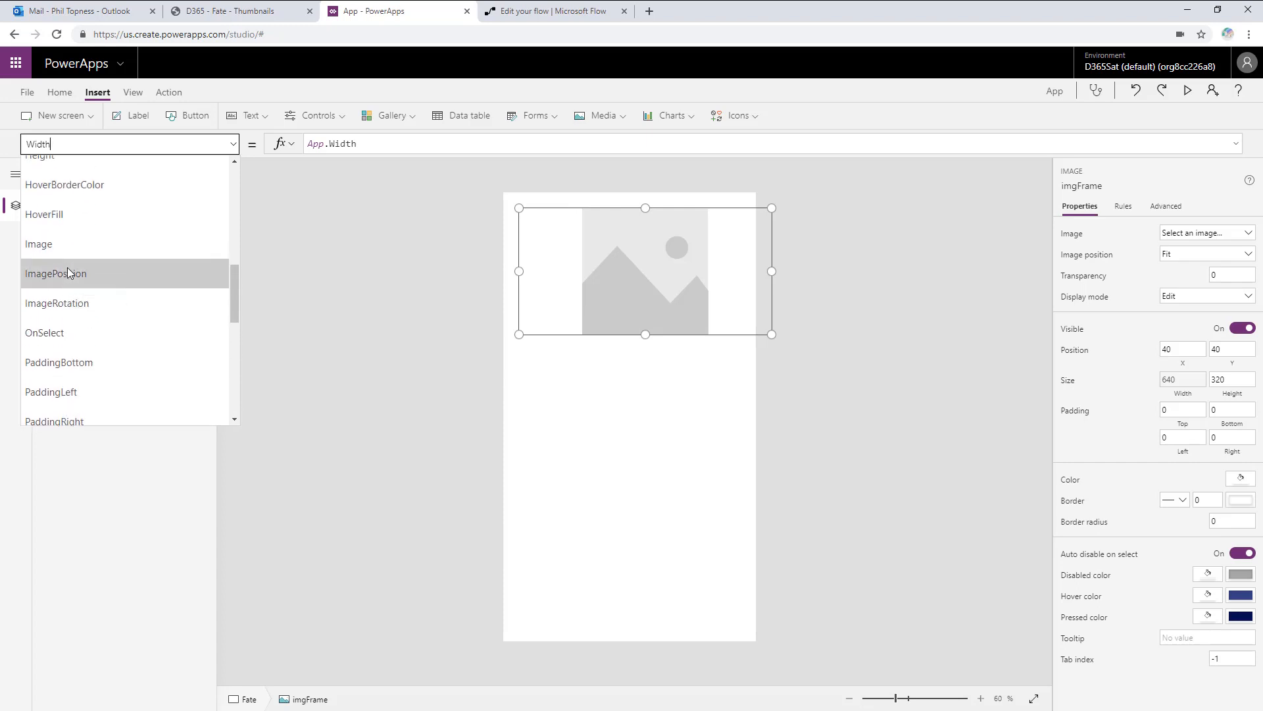
scroll(69, 266, up, 2)
click(73, 262)
drag(326, 143, 210, 124)
text(A)
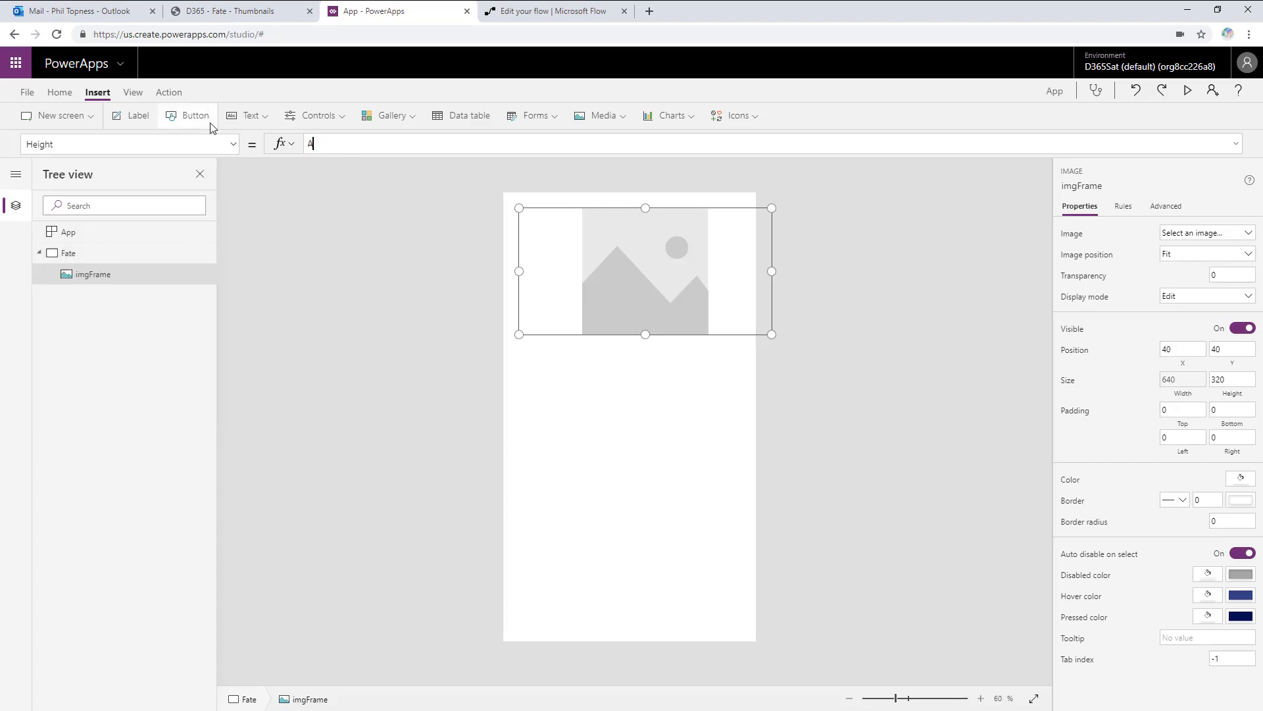
text(pp.height)
key(Tab)
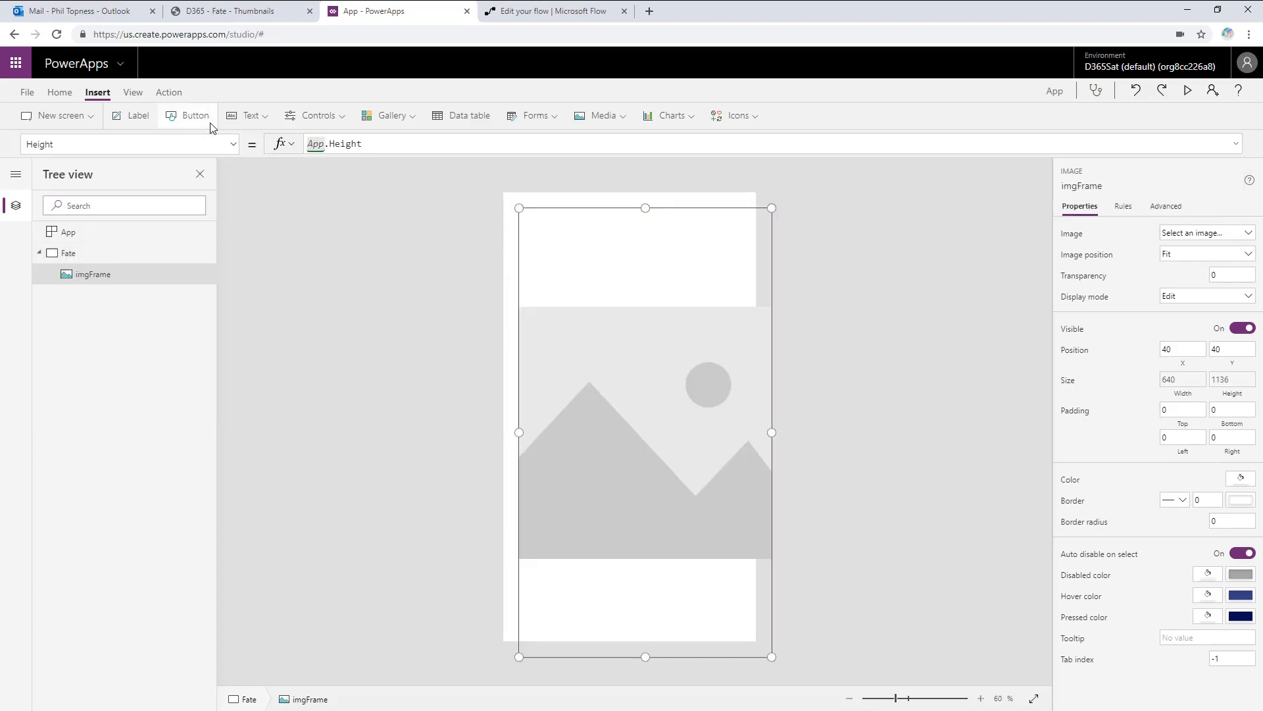
Move imgFrame to 0,0 and set its image to the 5mpp-fate-base mirror picture.
drag(682, 343, 666, 328)
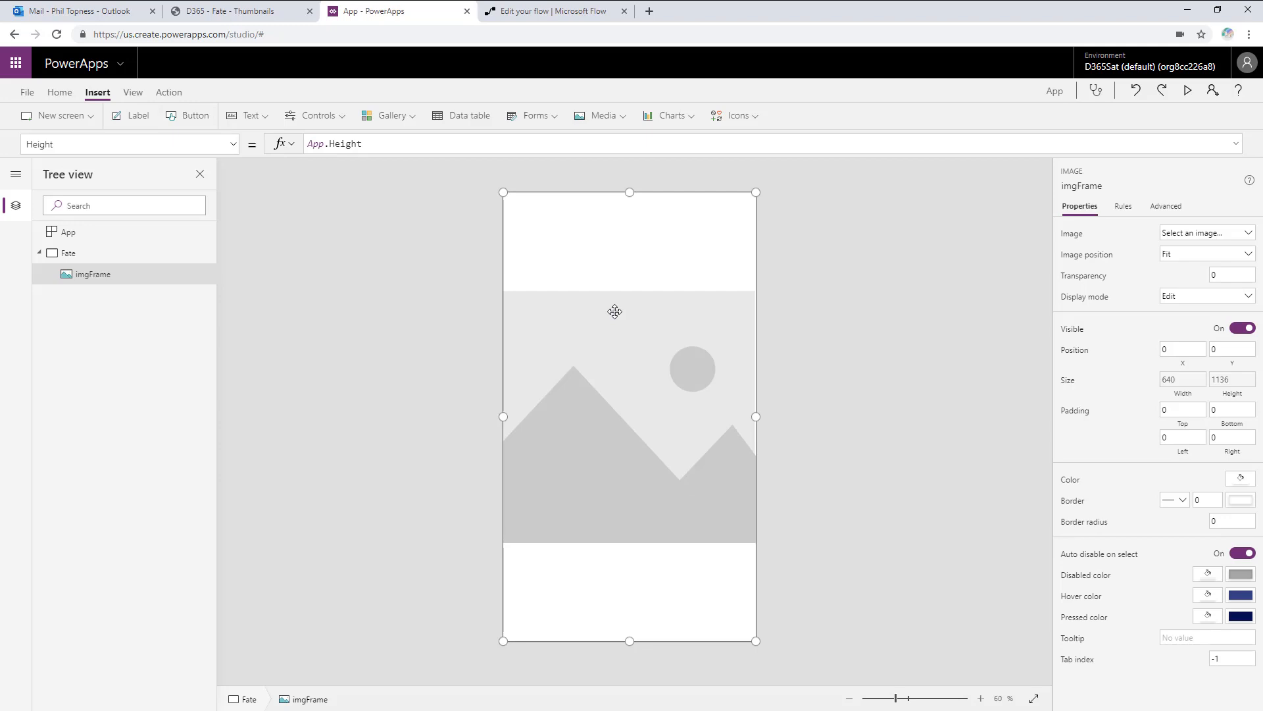
click(1207, 233)
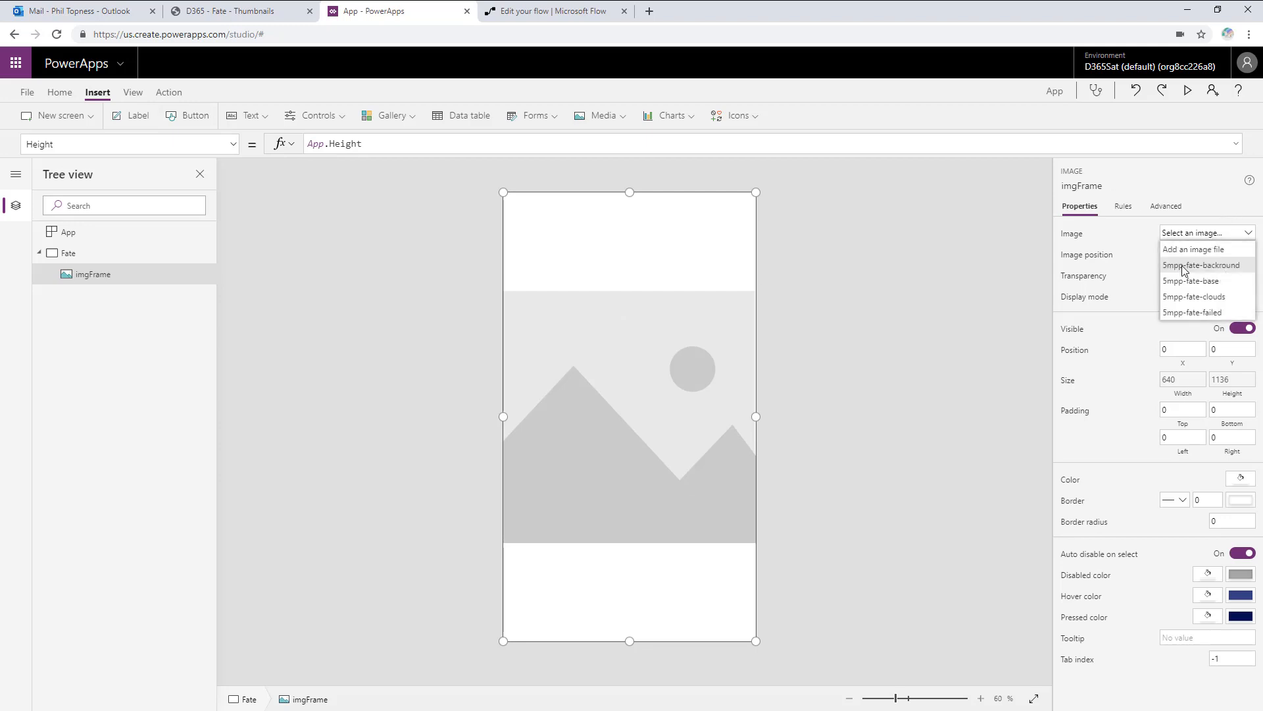
click(1193, 267)
Insert a camera control and place it over the mirror's oval.
click(809, 378)
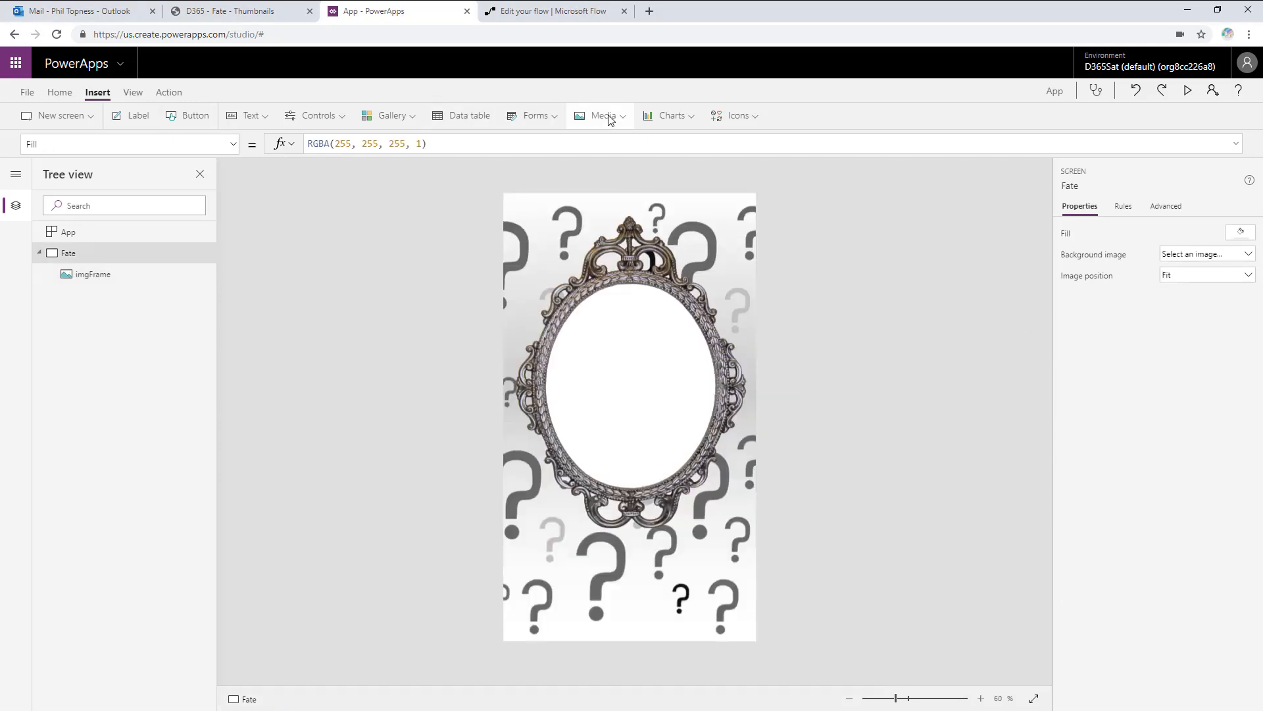
click(603, 115)
click(586, 170)
drag(649, 295, 743, 515)
Rename the camera camCamera and trim its sides to fit the mirror's oval.
double_click(89, 271)
text(c)
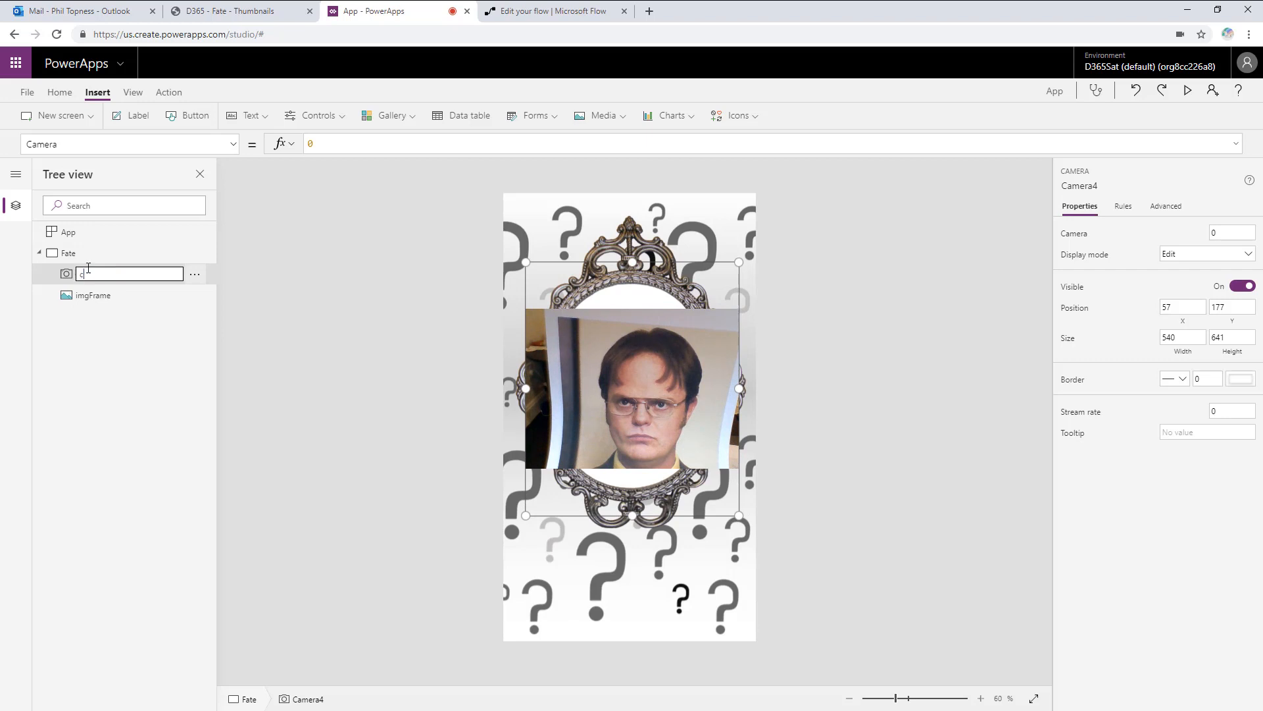
text(amCamera)
key(Return)
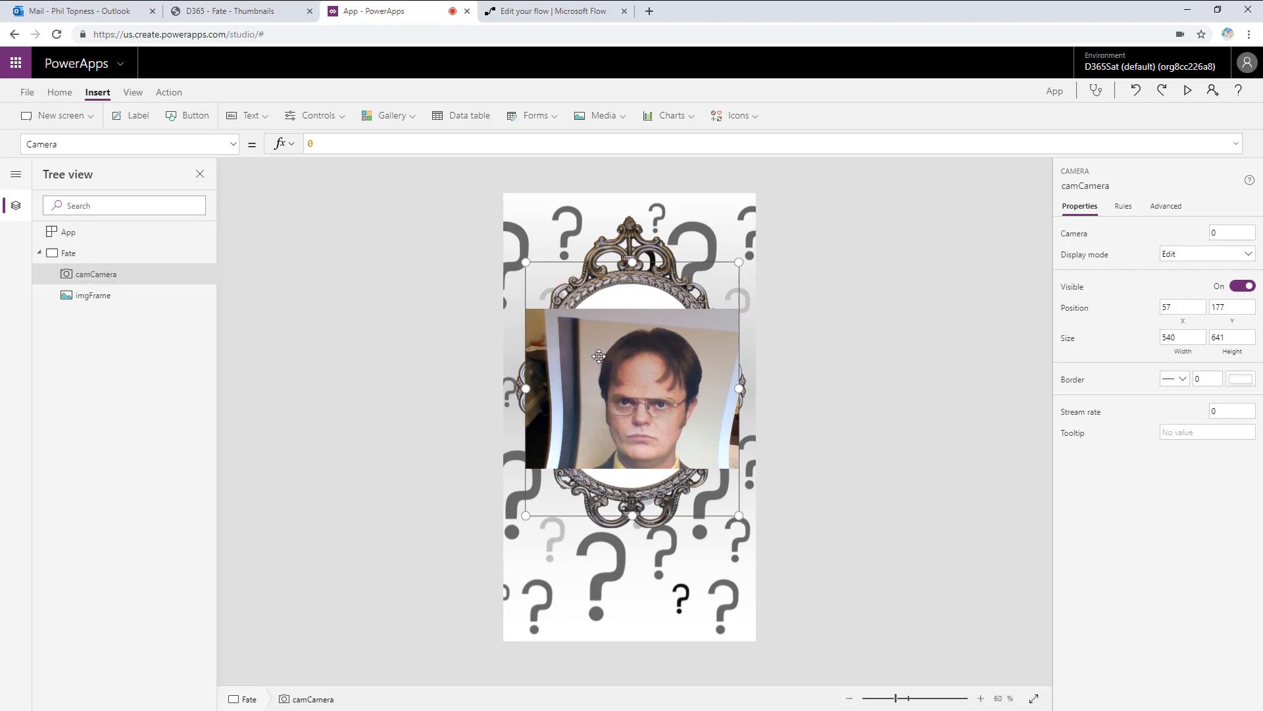
drag(739, 388, 730, 389)
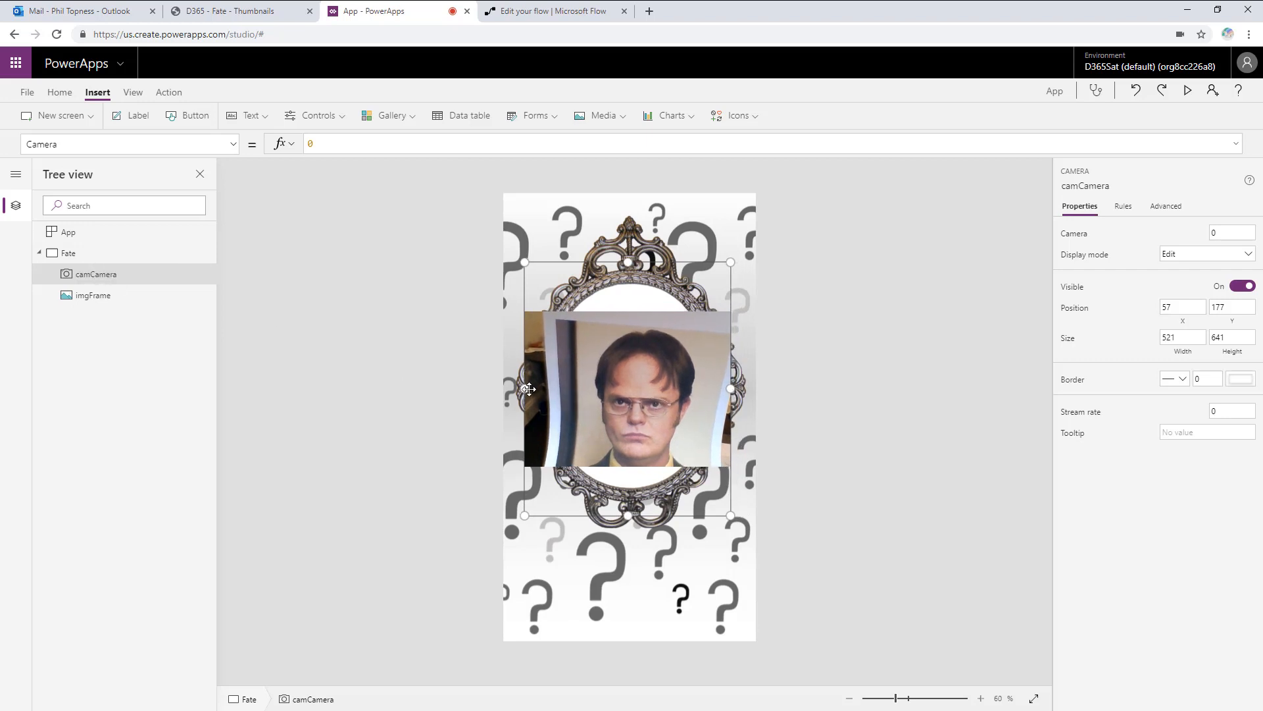
drag(526, 389, 534, 390)
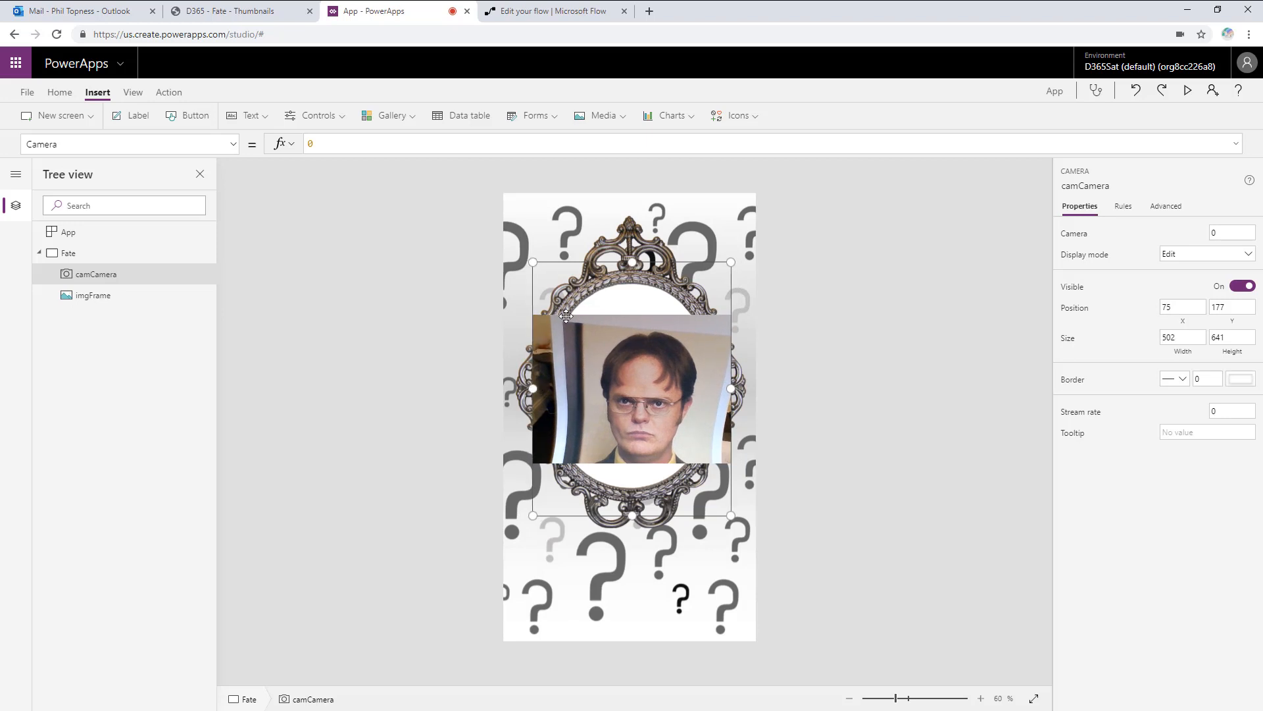
Set the camera's StreamRate property to 100.
click(233, 144)
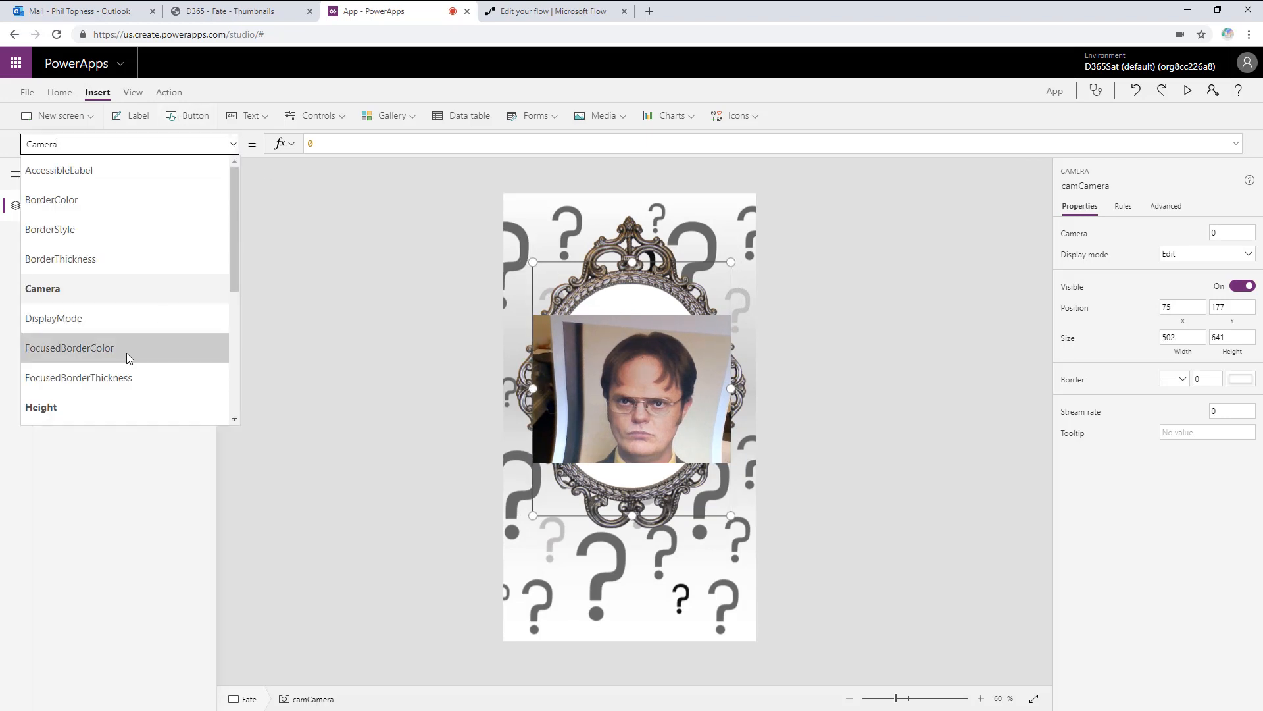
scroll(127, 353, down, 3)
click(74, 362)
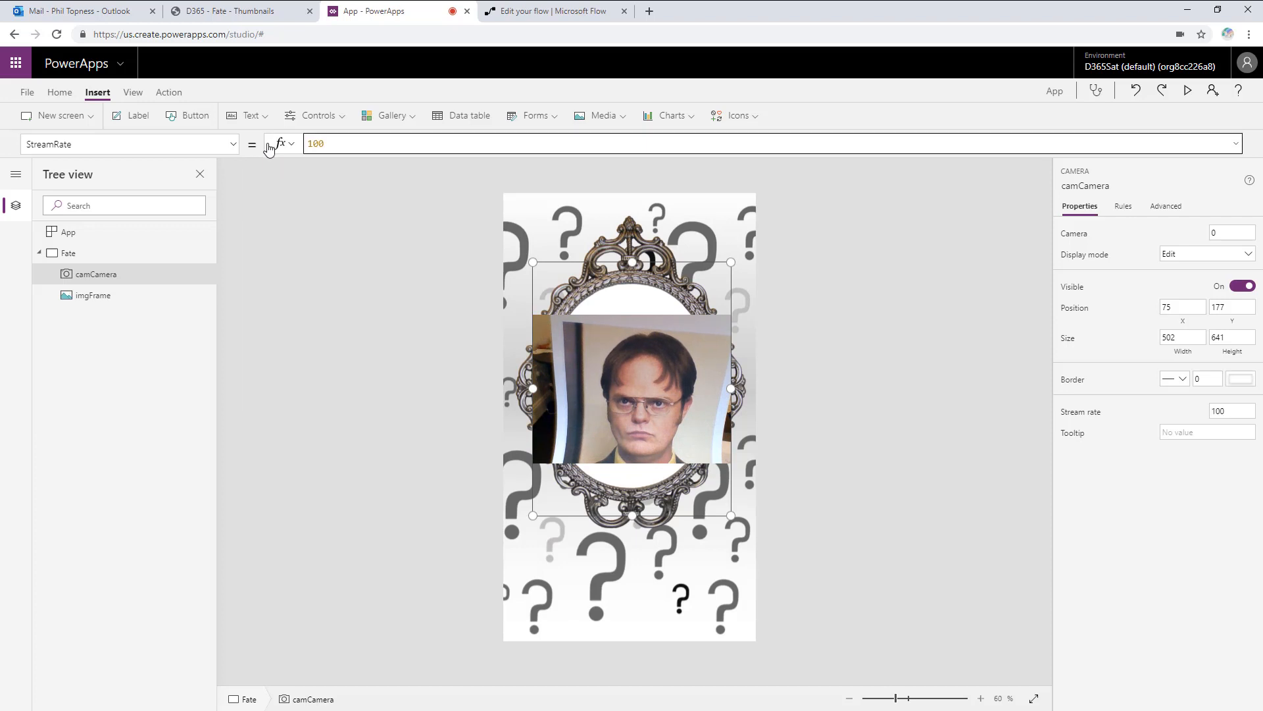
click(621, 620)
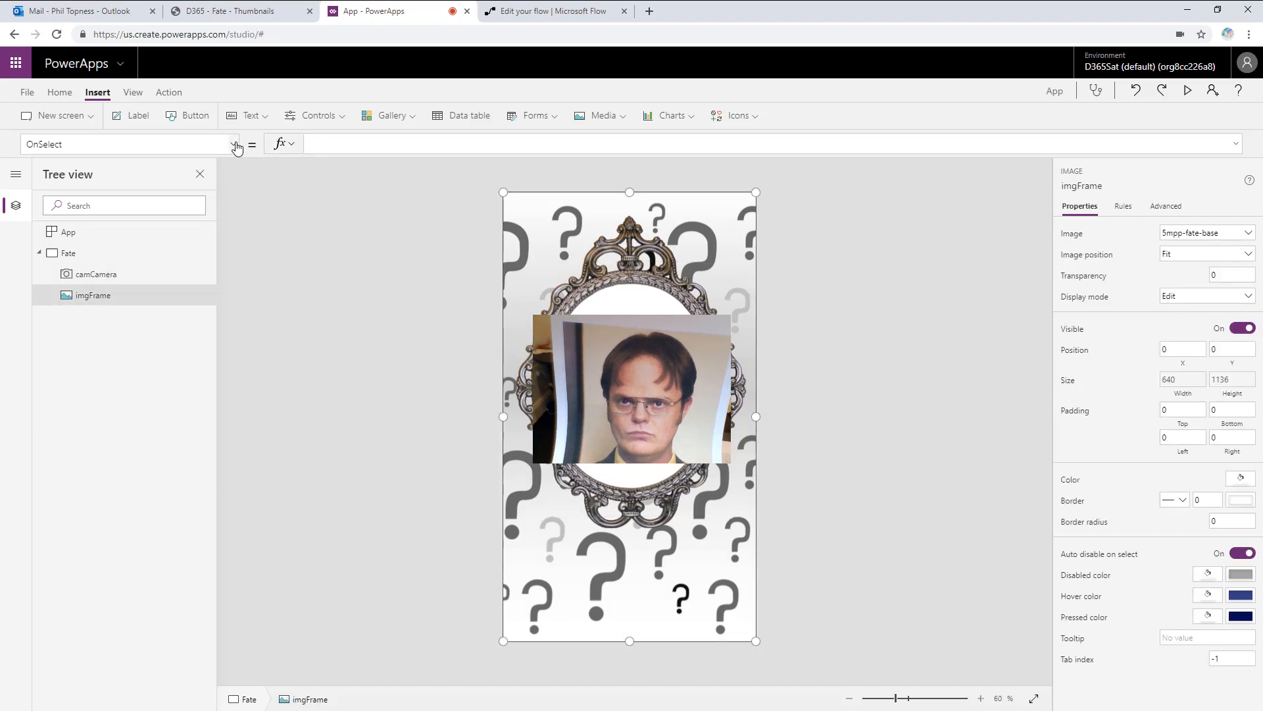
Set imgFrame's OnSelect to Set(varImage, camCamera.Stream).
click(332, 148)
text(Set(varImage)
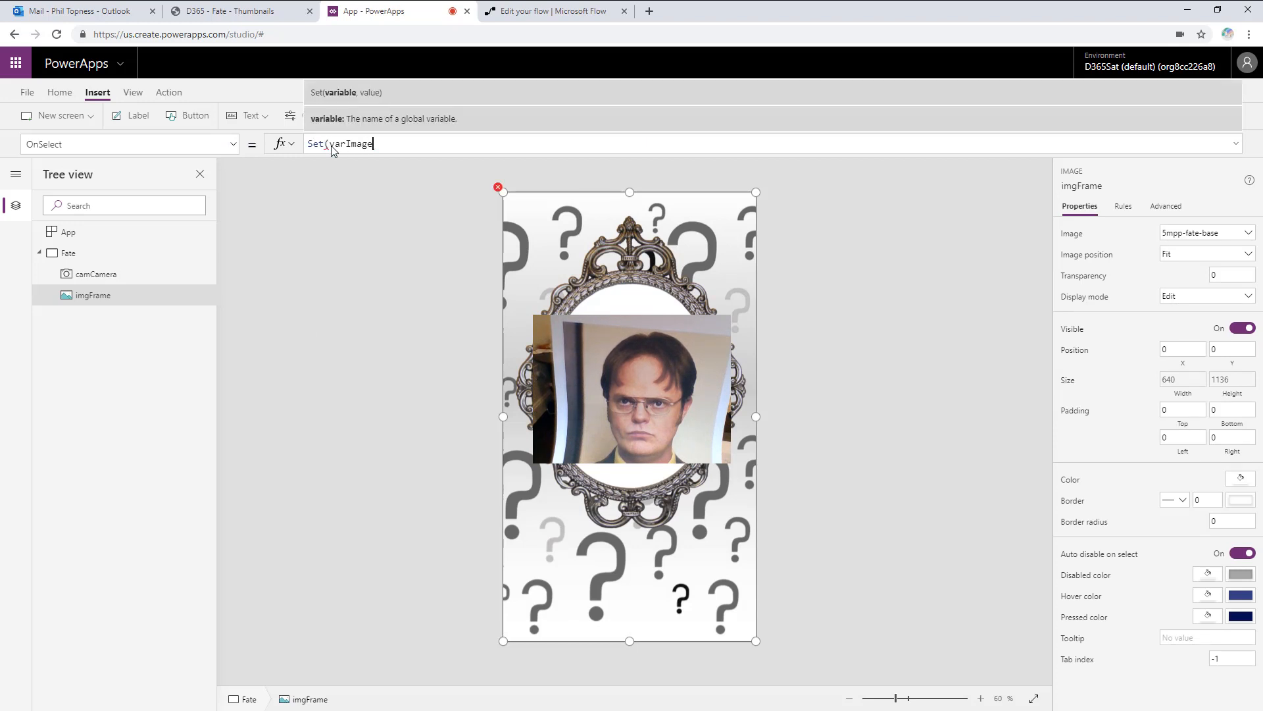
text(, camcam)
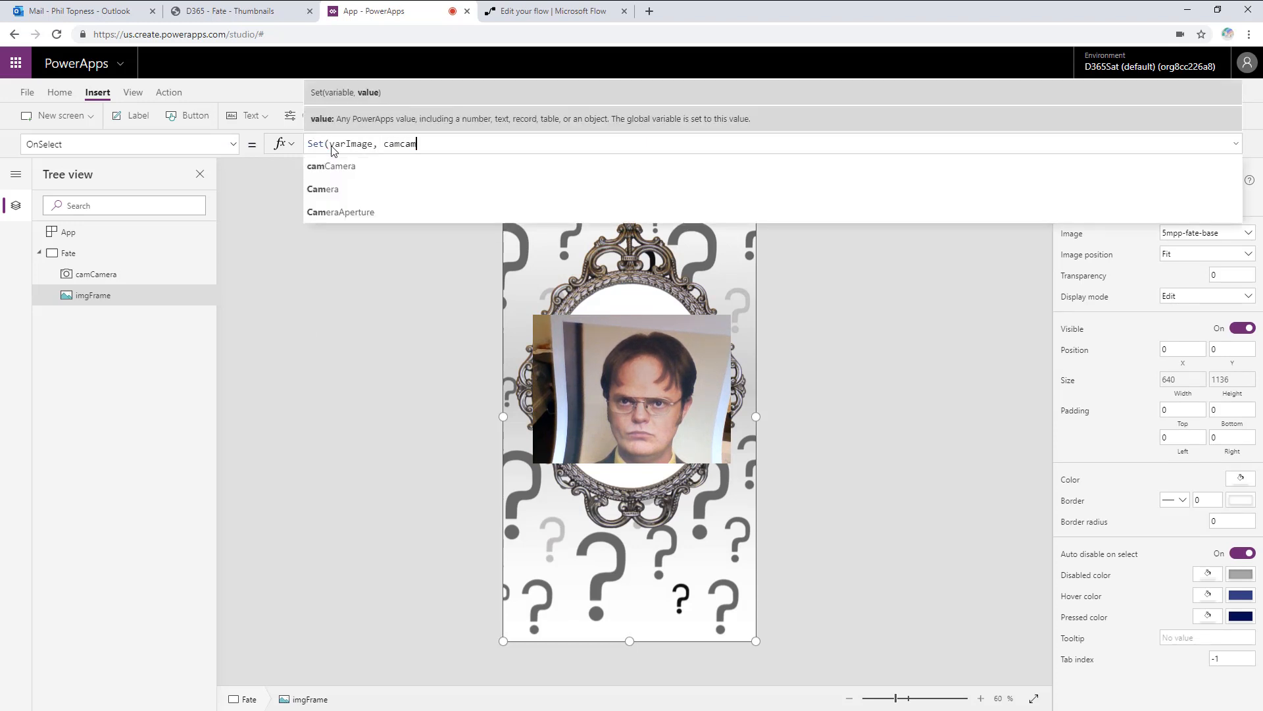
key(Tab)
text(.St)
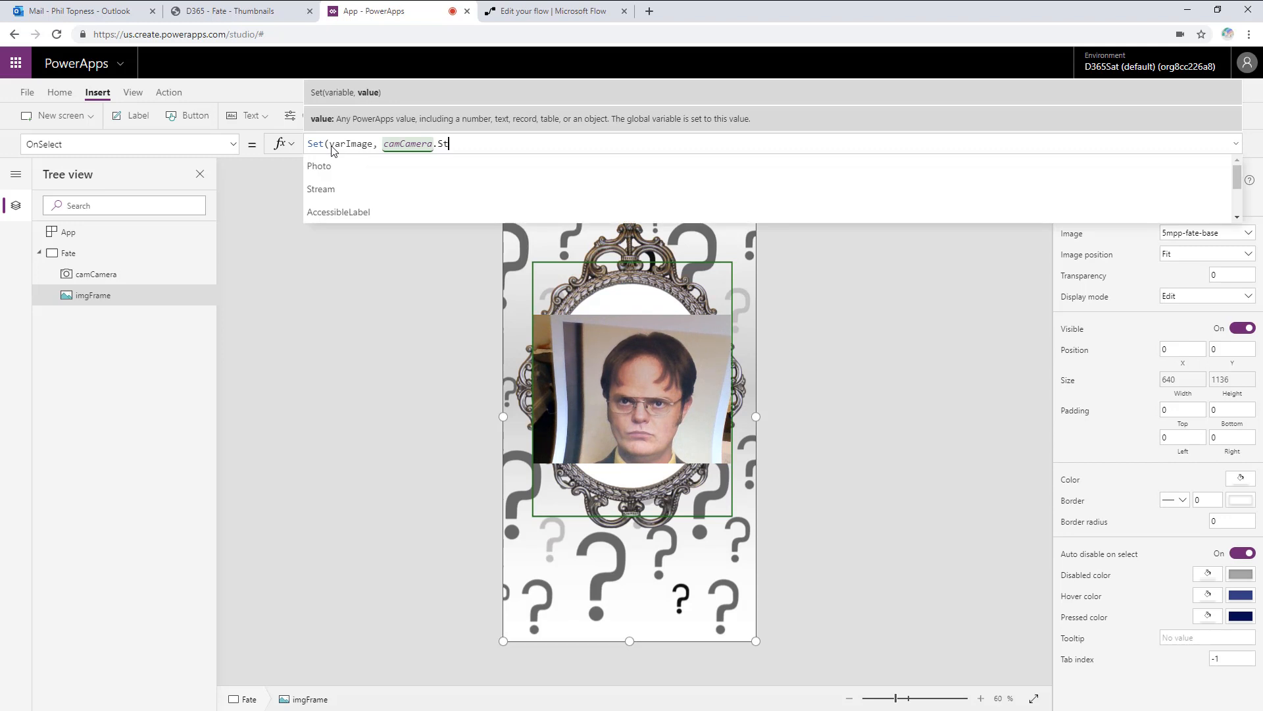
text(ream))
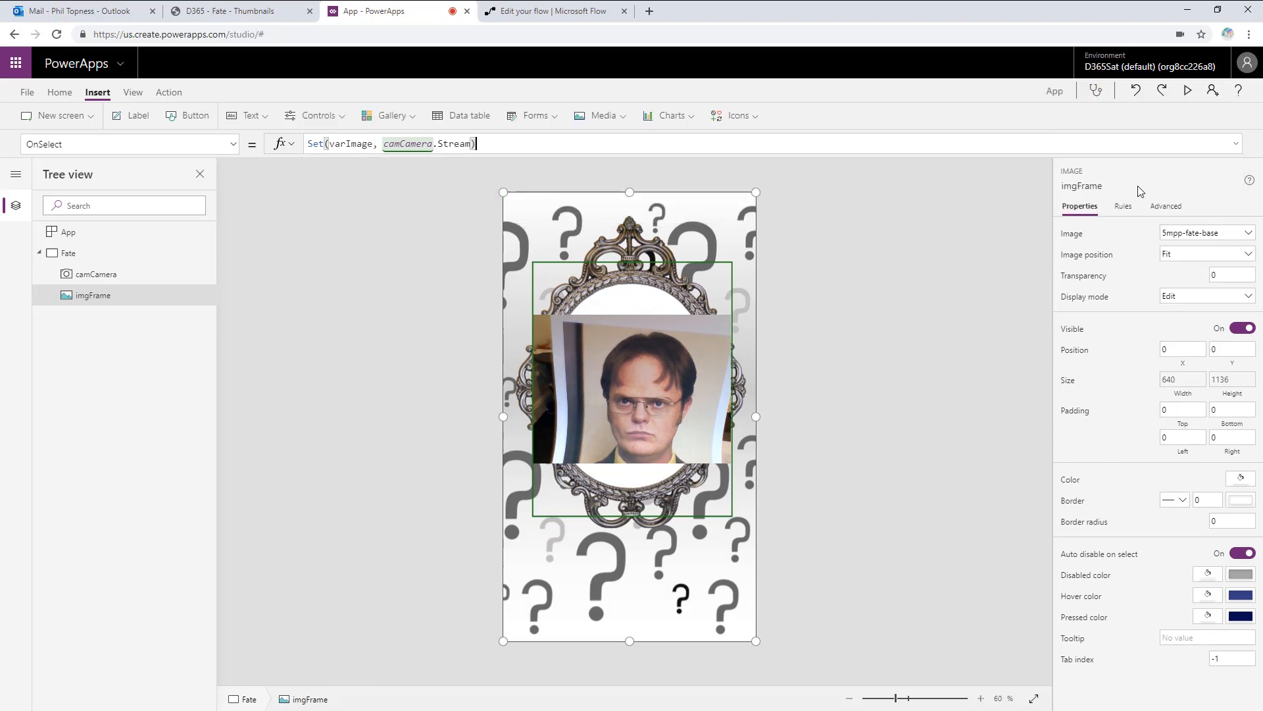
Test in preview, then confirm varImage holds a photo under global variables.
click(1188, 90)
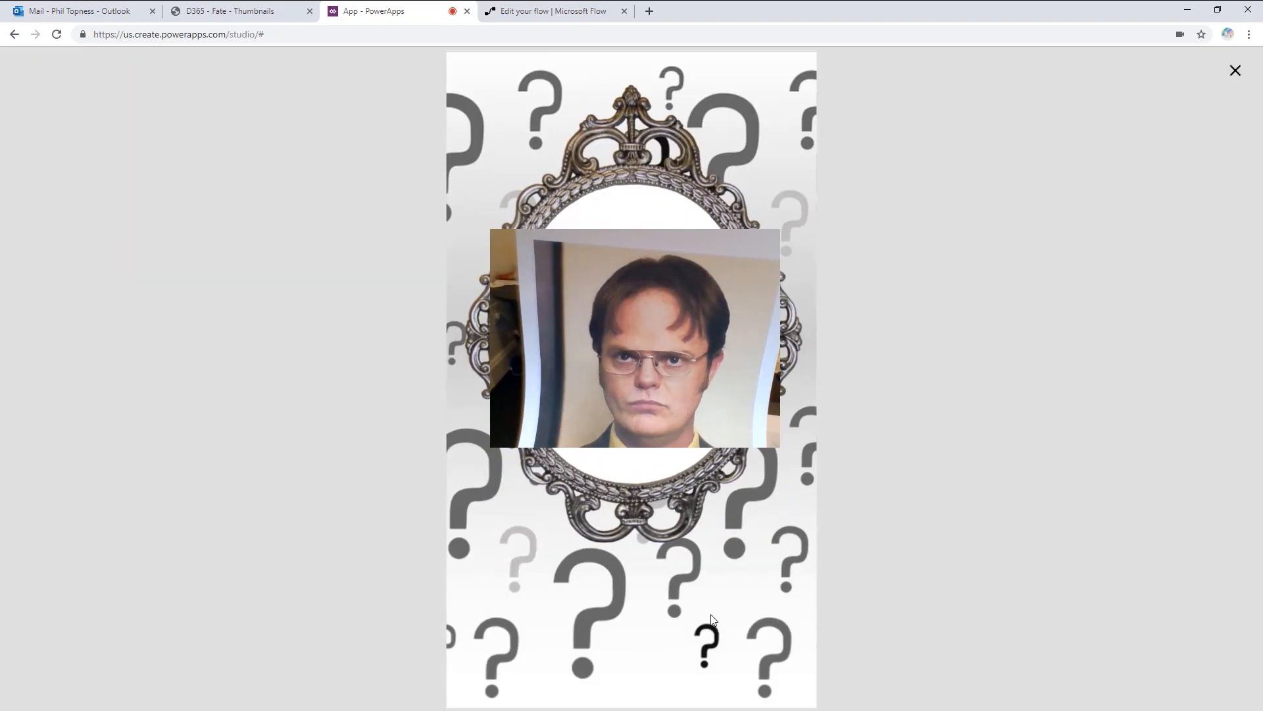
key(Escape)
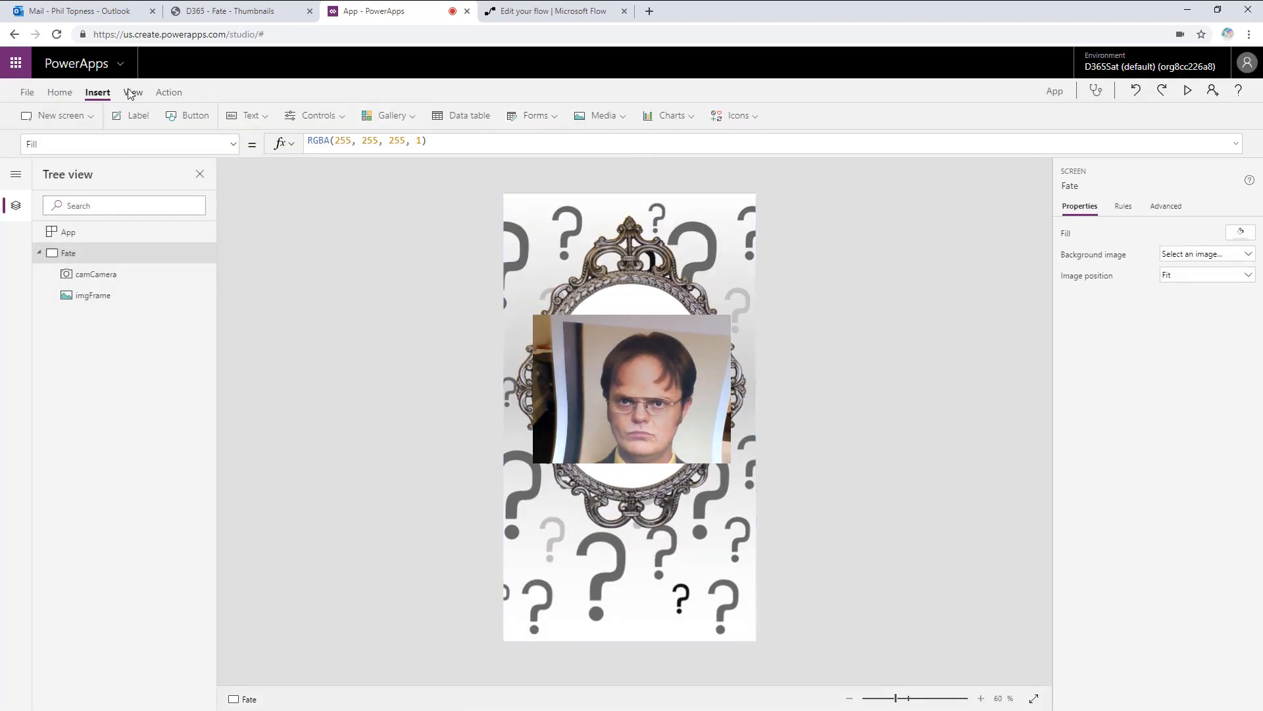
click(130, 92)
click(268, 116)
click(262, 161)
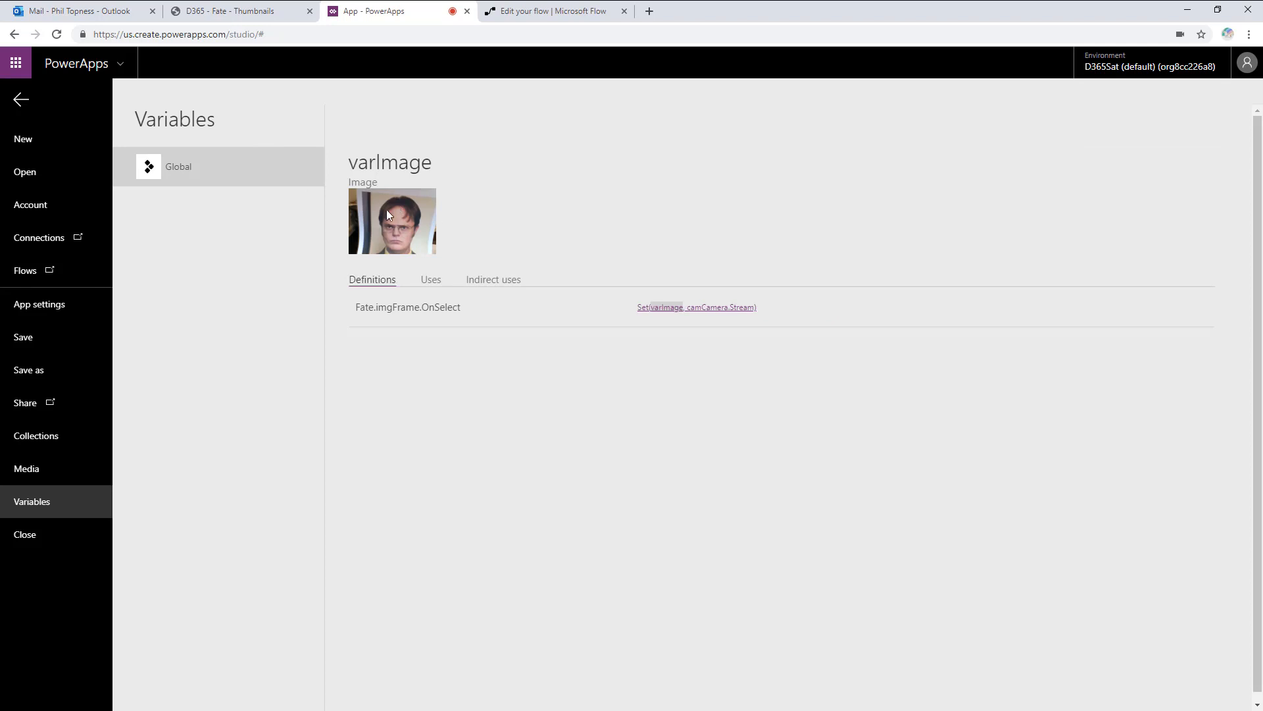
key(Escape)
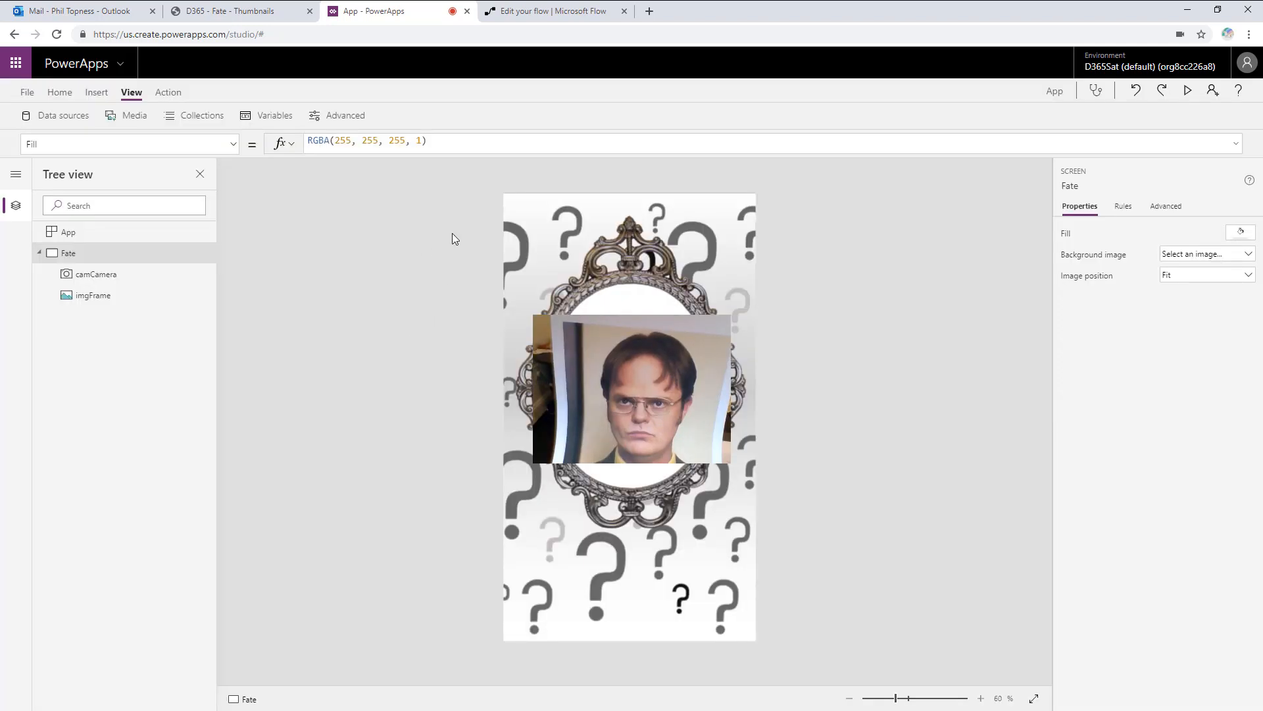
click(97, 92)
click(600, 115)
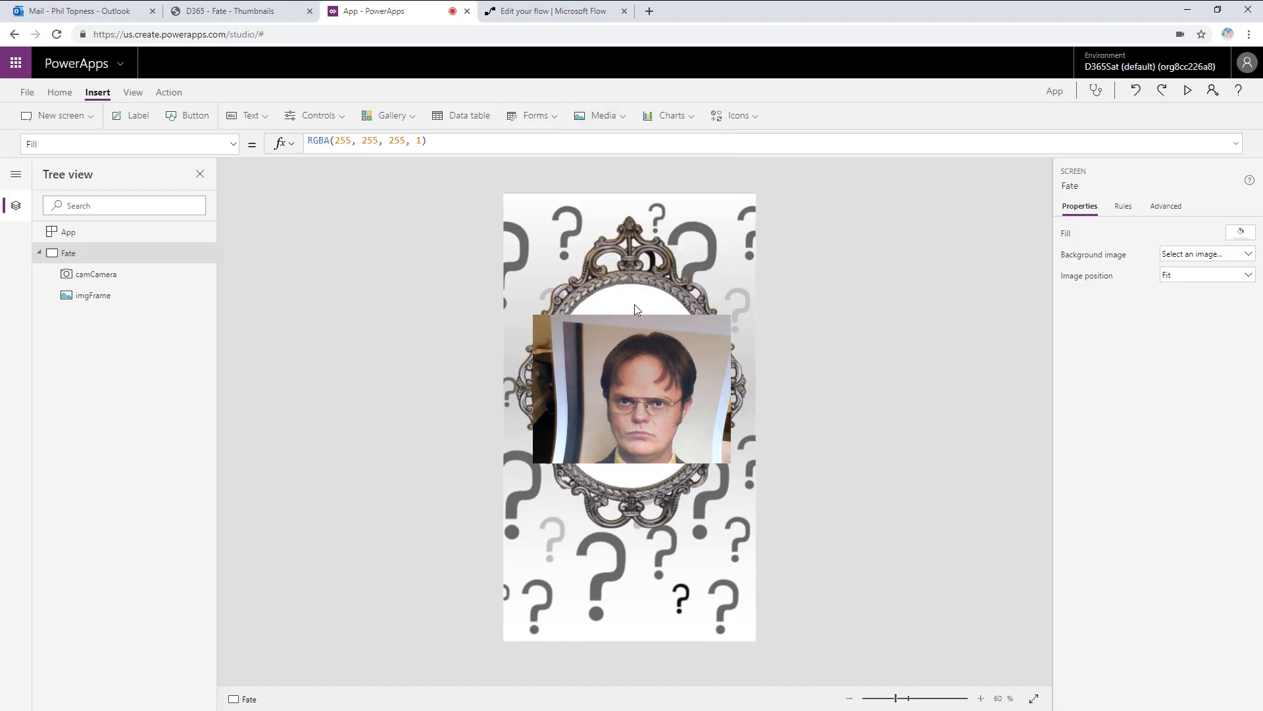
Add a new image covering the mirror's oval and name it imgFace.
drag(597, 279, 610, 332)
drag(659, 389, 733, 518)
double_click(93, 275)
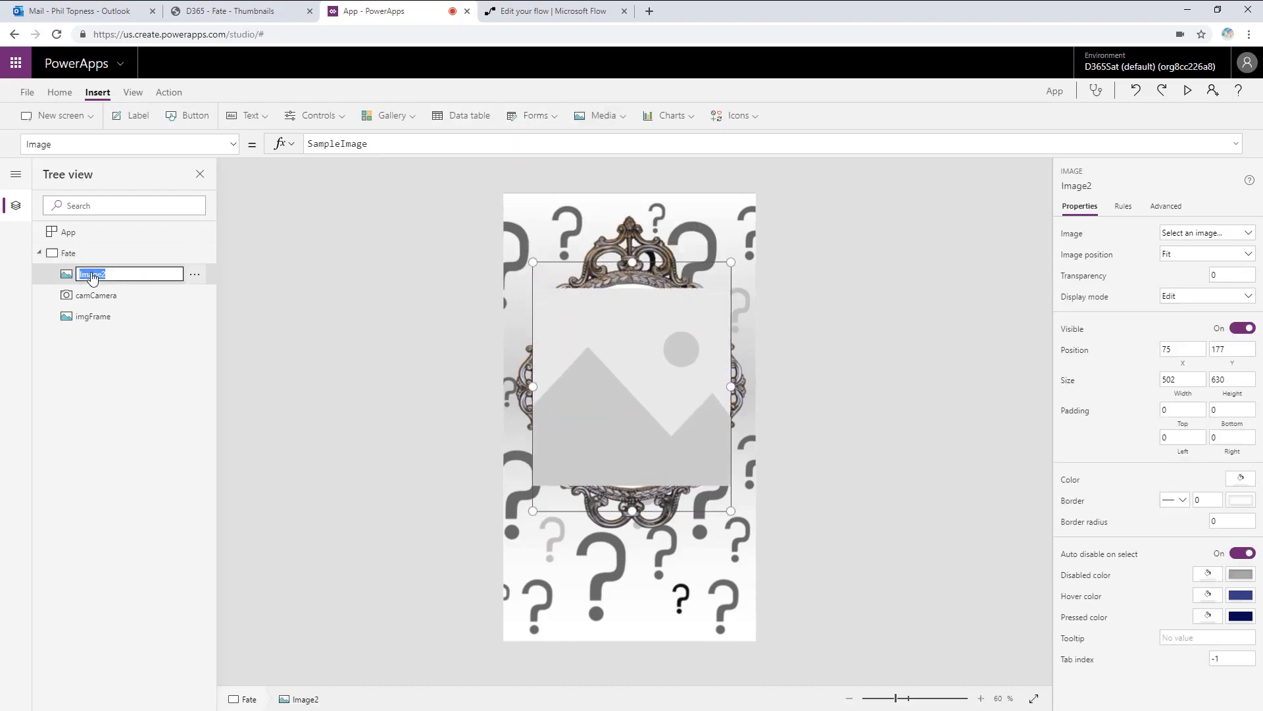
text(imgFace)
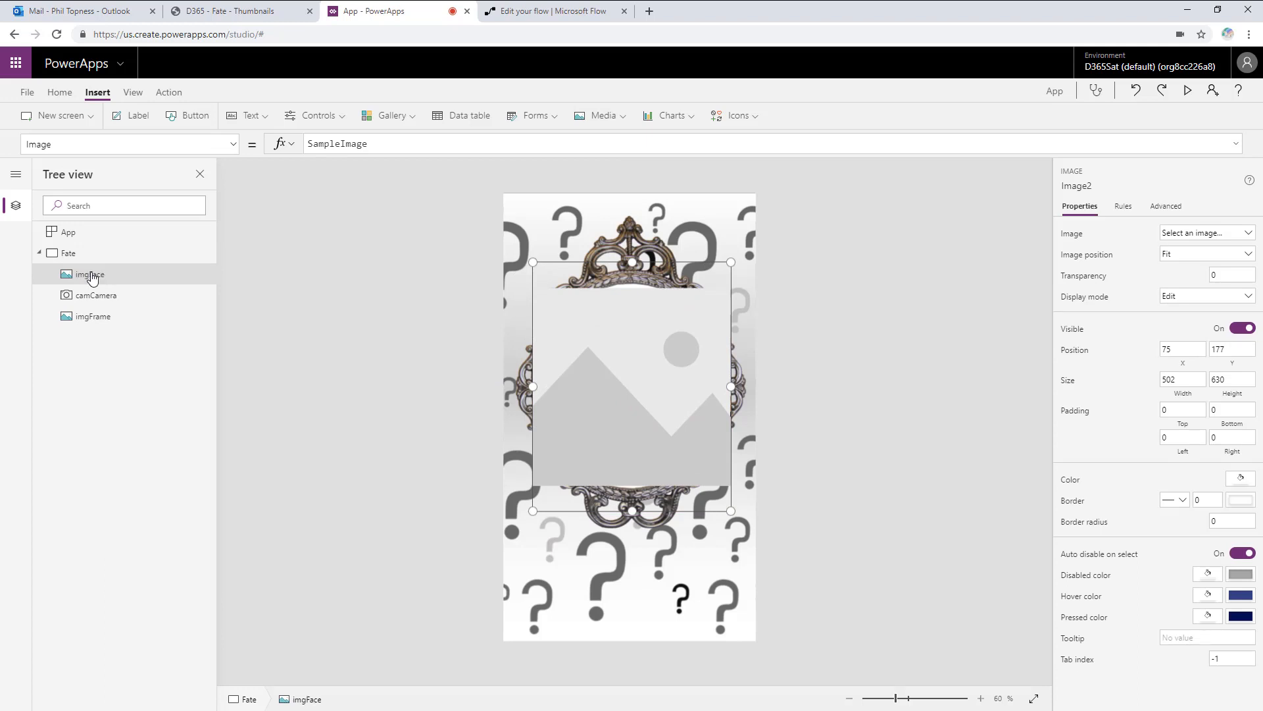
key(Return)
Set imgFace's Width to camCamera.Width.
click(232, 143)
scroll(112, 354, down, 8)
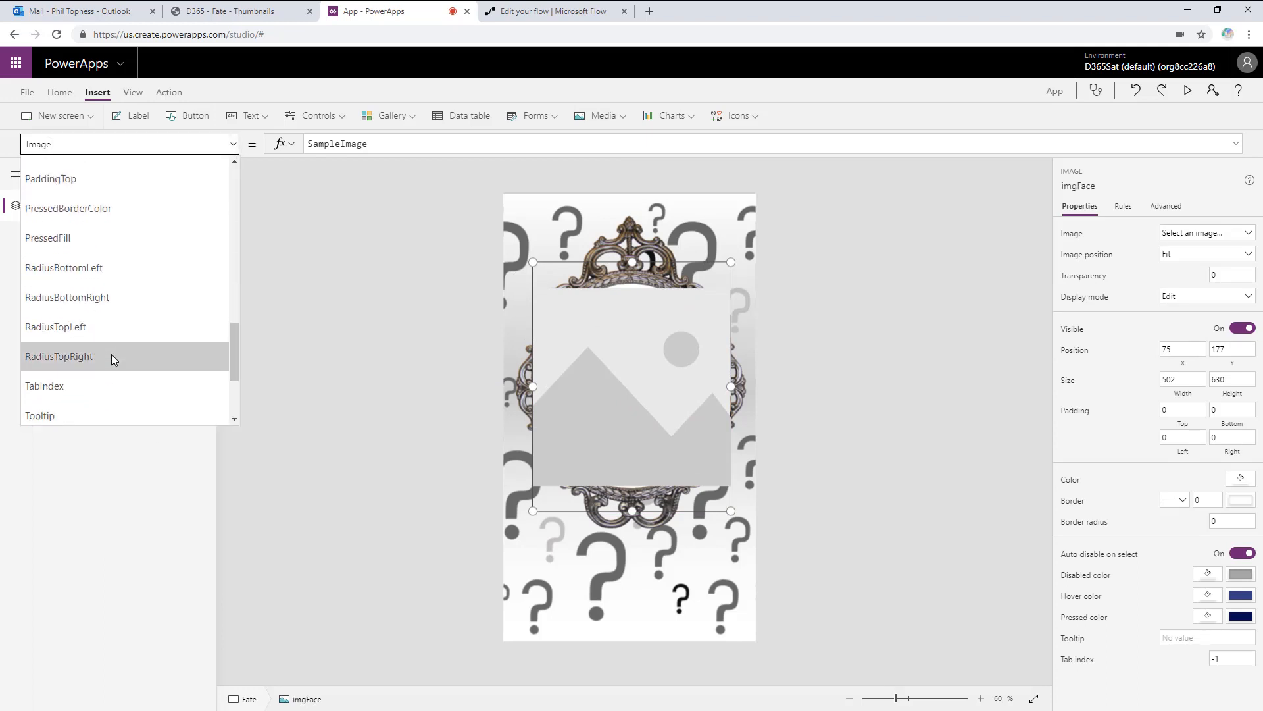
click(111, 350)
text(cam)
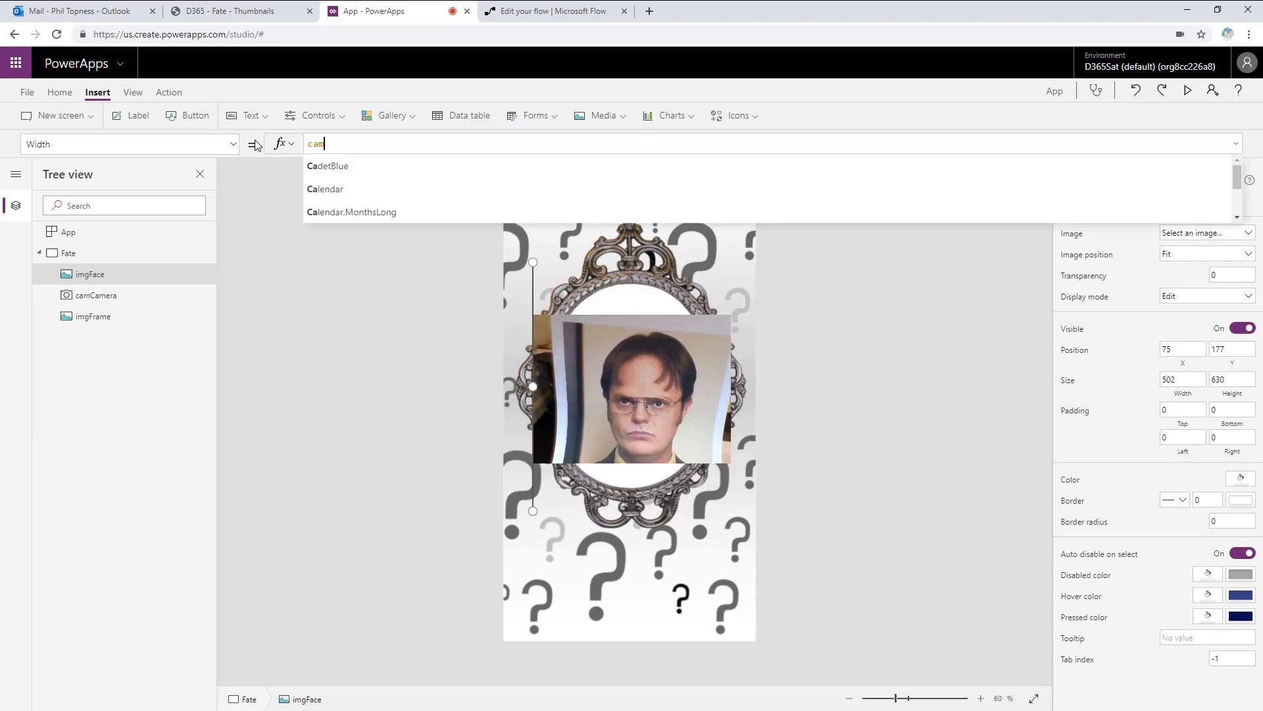
key(Tab)
text(.Width)
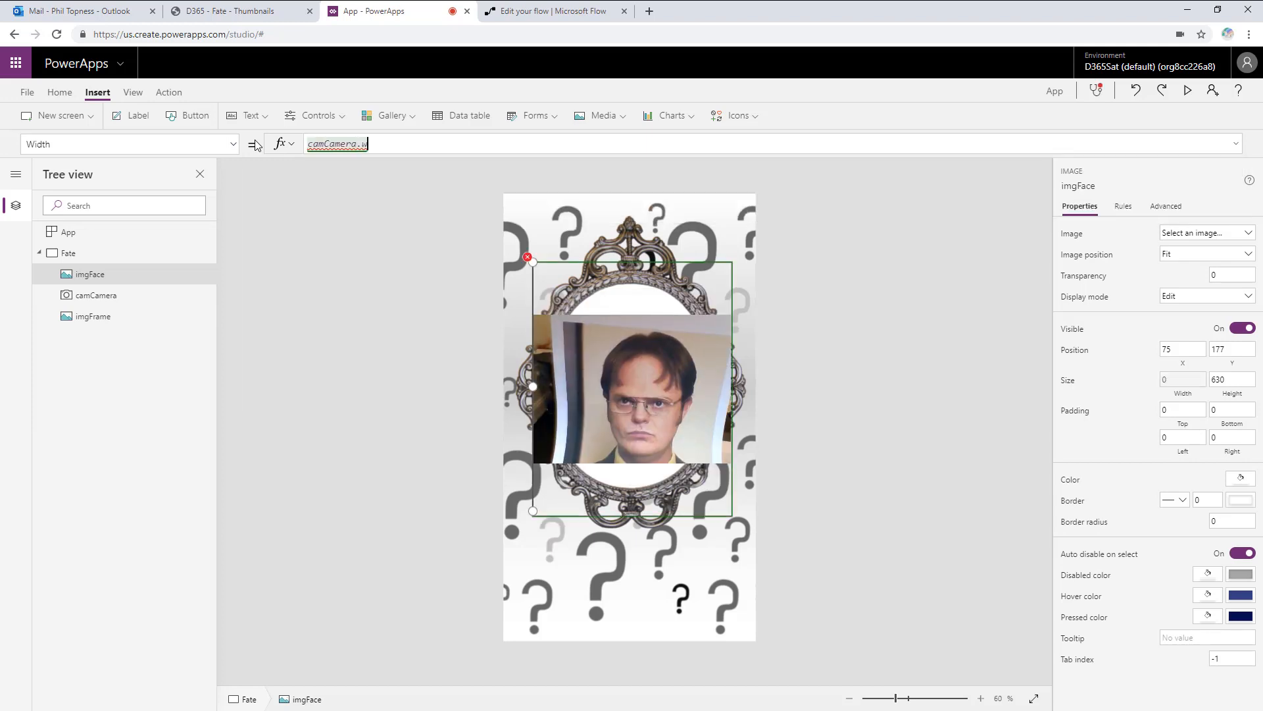
Set imgFace's Height to camCamera.Height.
click(233, 143)
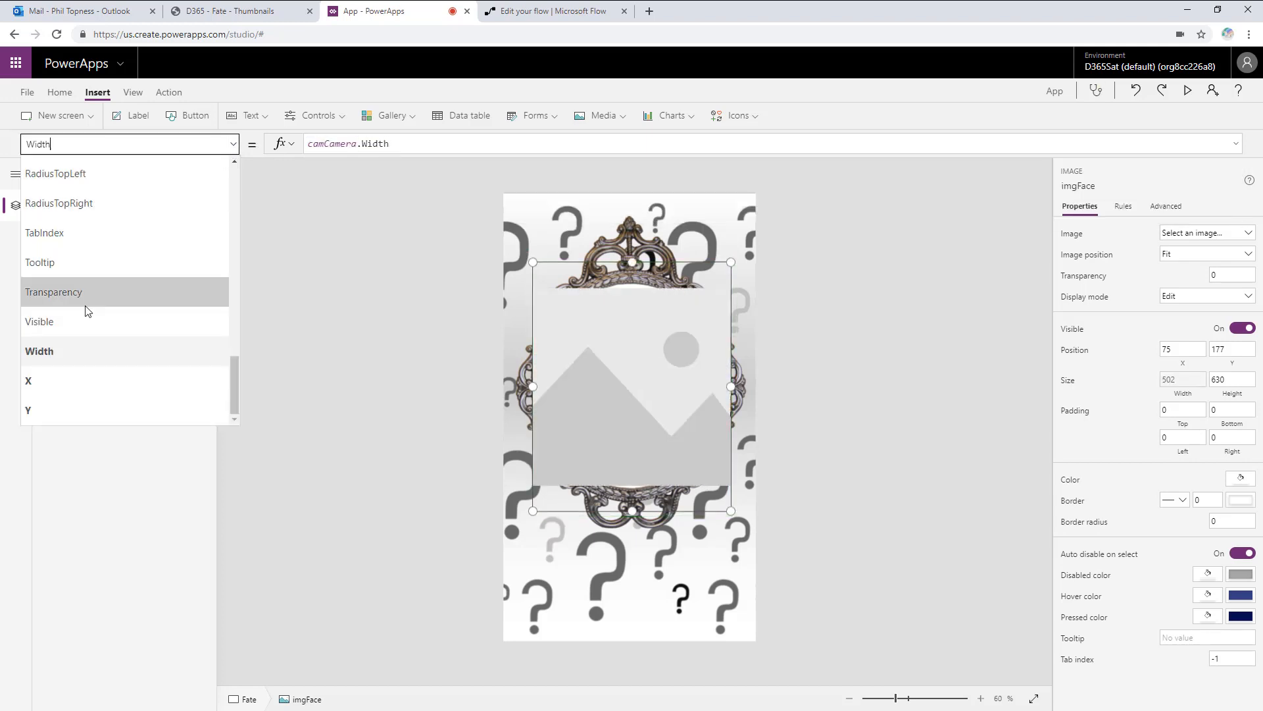
scroll(85, 303, up, 4)
scroll(78, 253, up, 5)
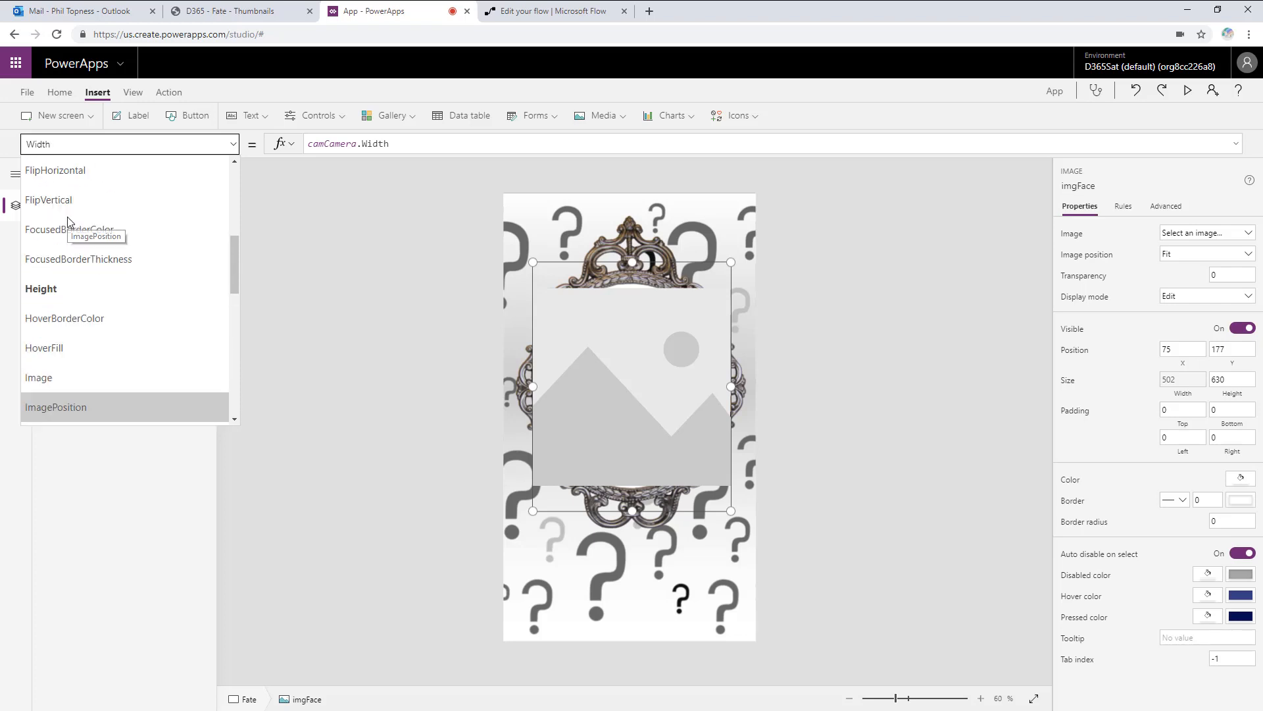
click(59, 302)
key(ctrl+a)
key(BackSpace)
text(cam)
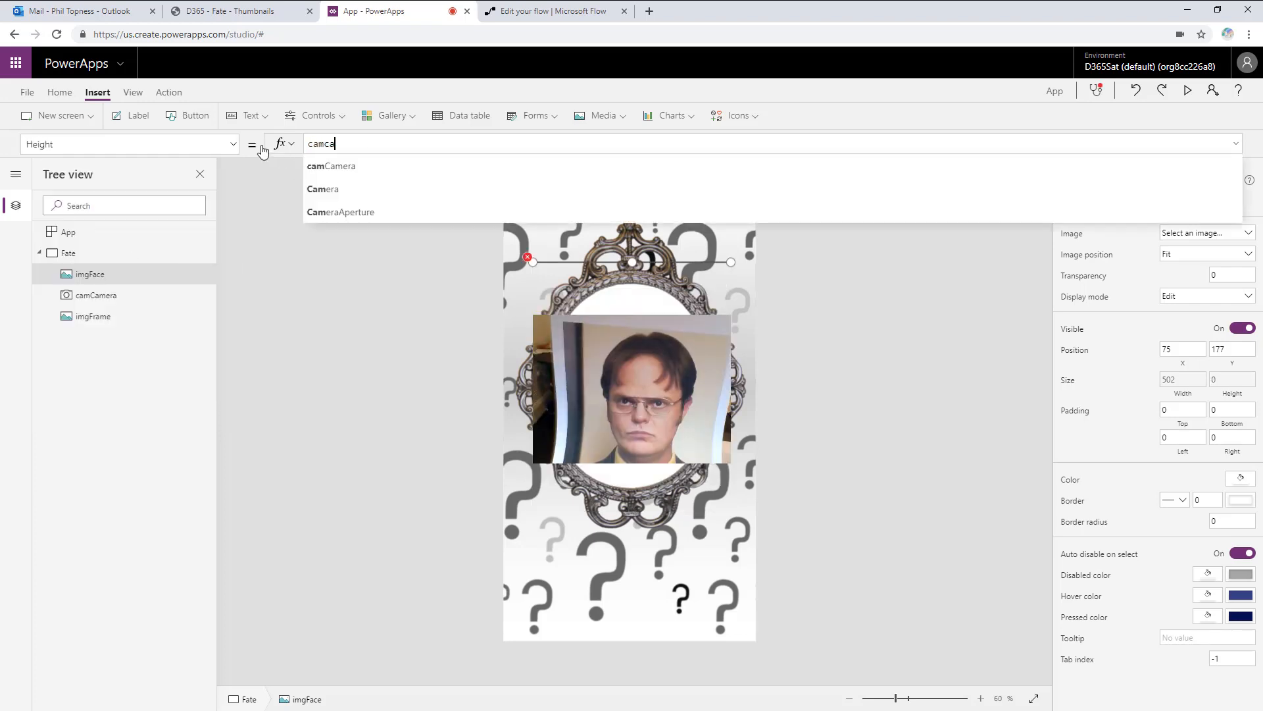
key(Tab)
text(.Height)
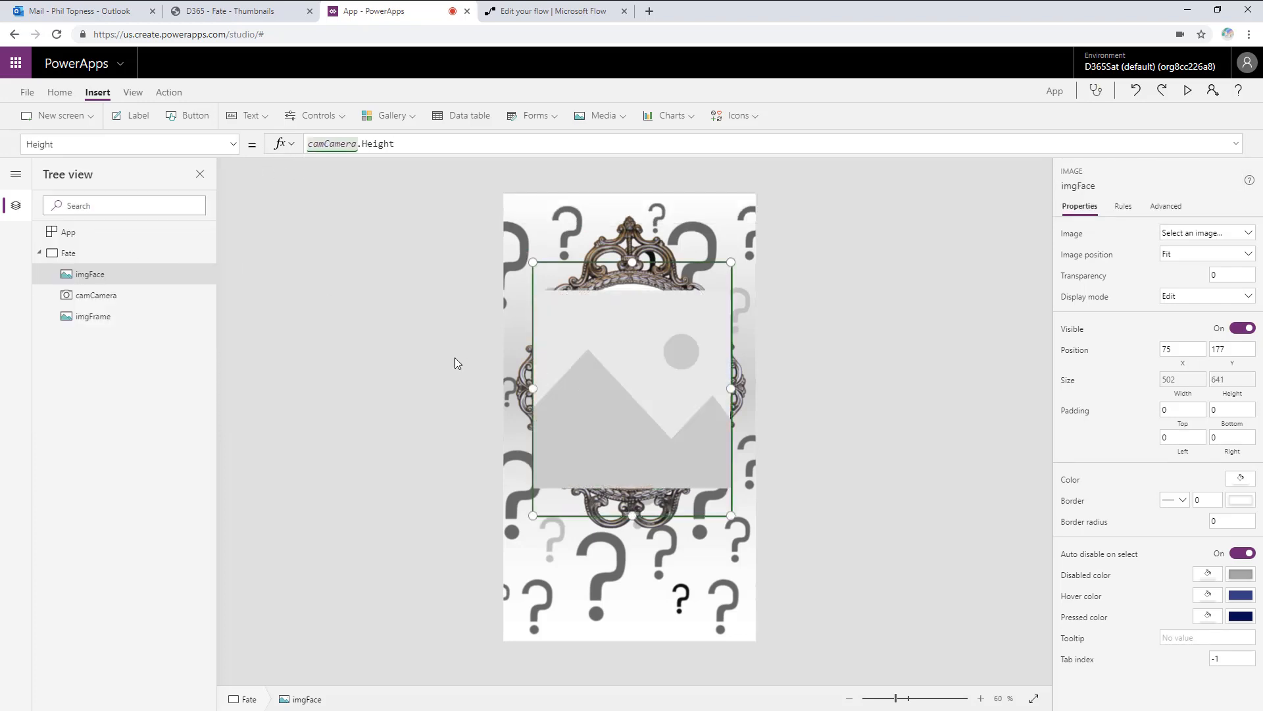
click(607, 322)
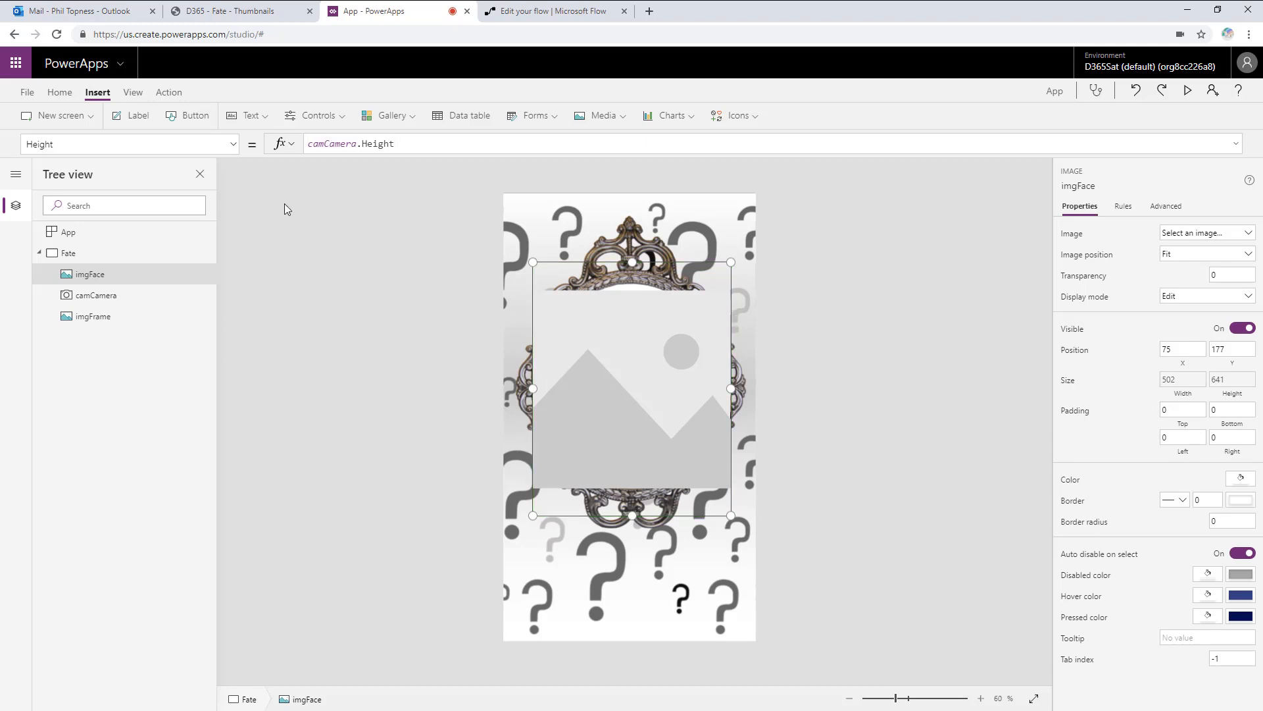
Set imgFace's Image property to varImage.
click(237, 148)
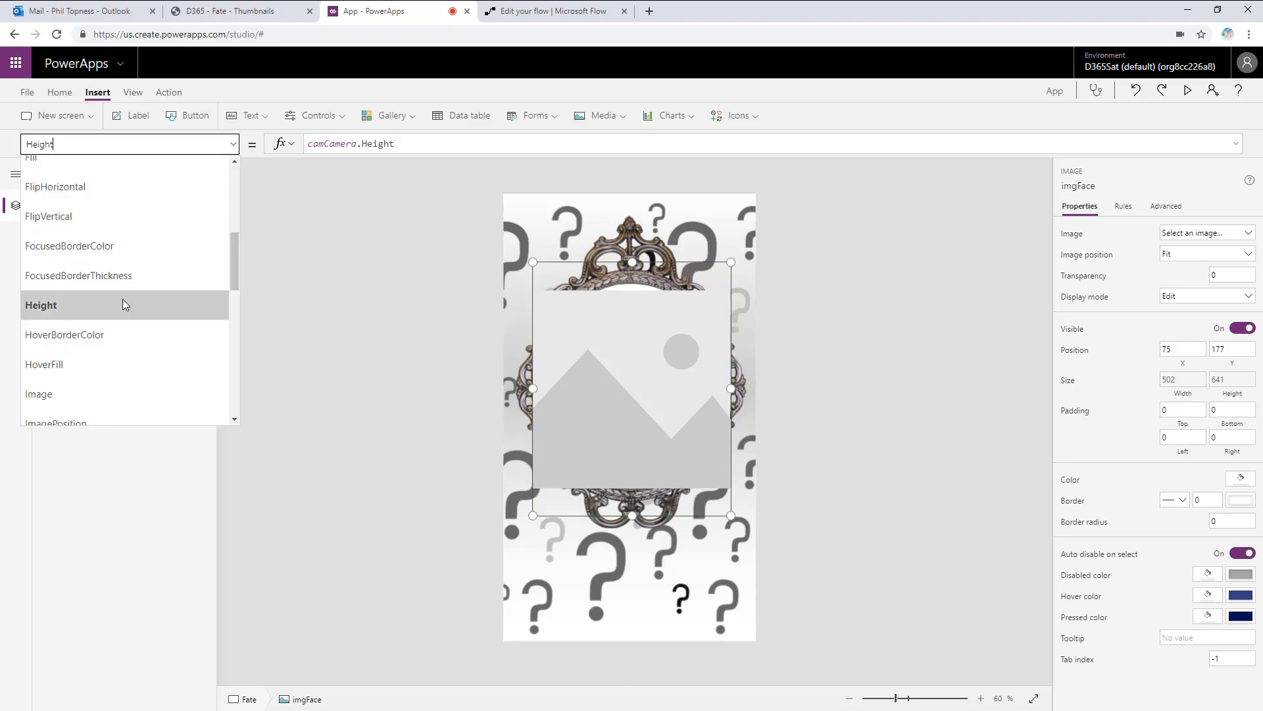
click(85, 388)
text(varim)
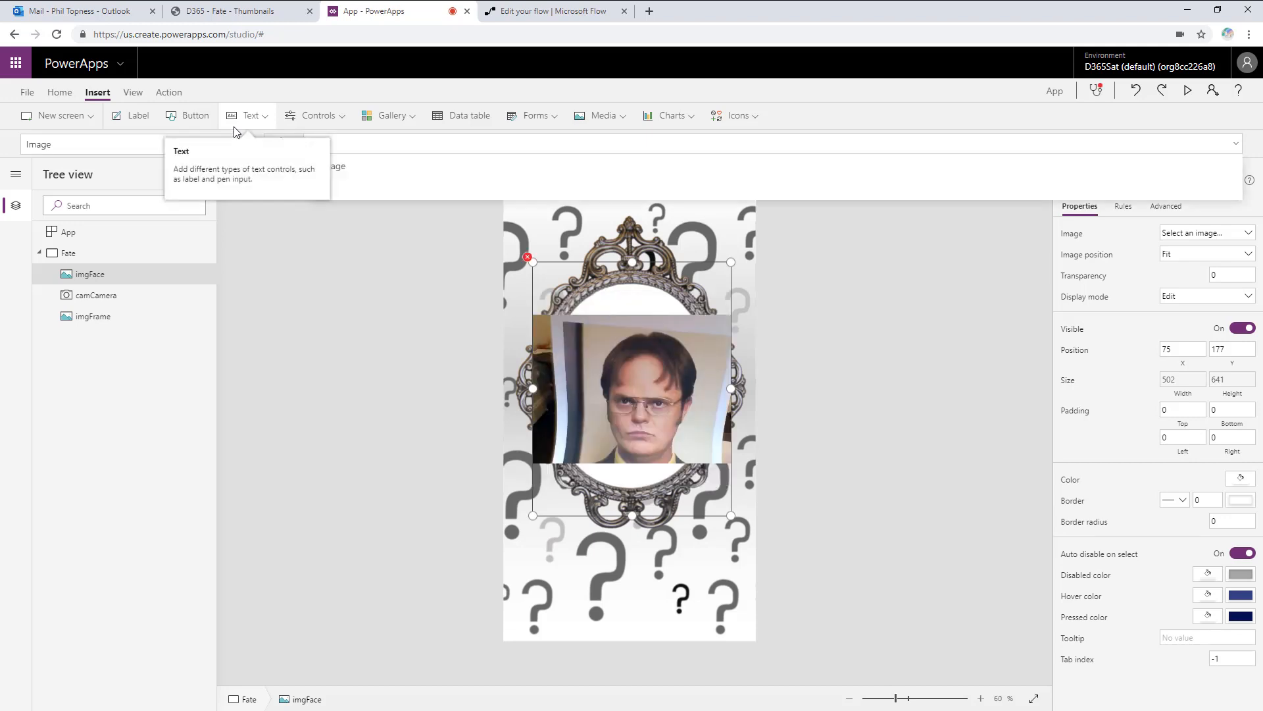
text(age)
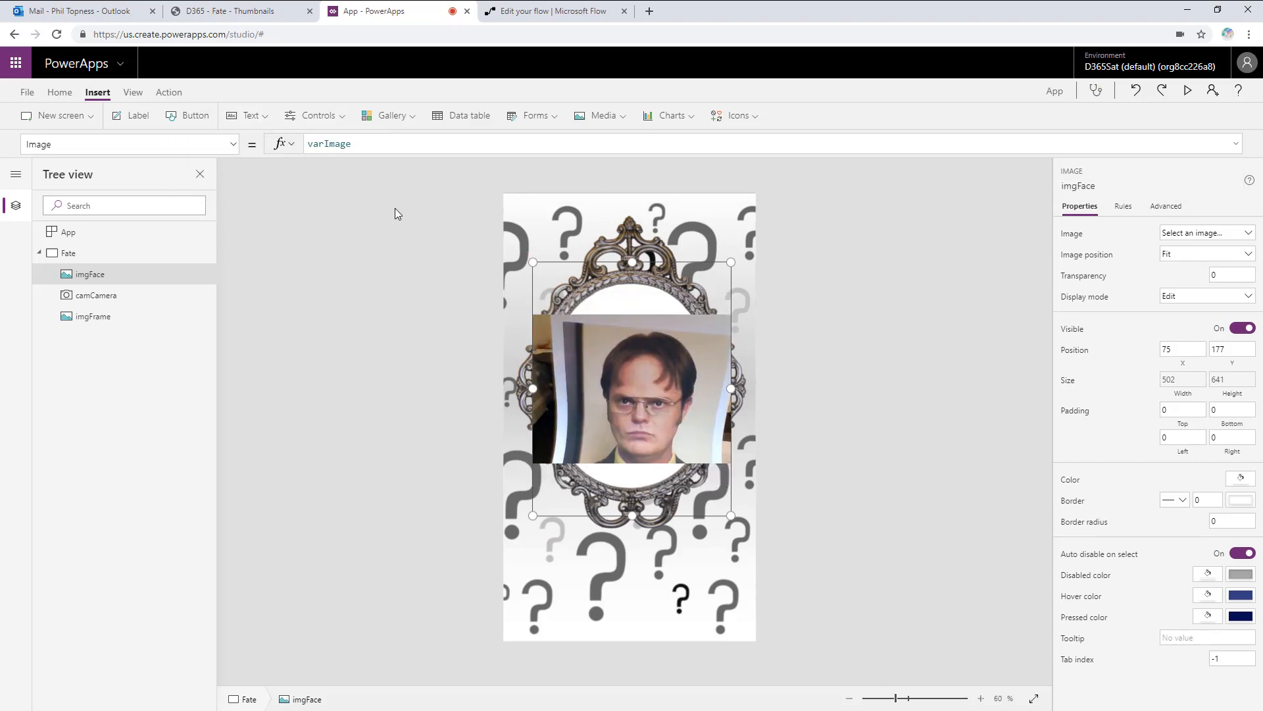
click(370, 365)
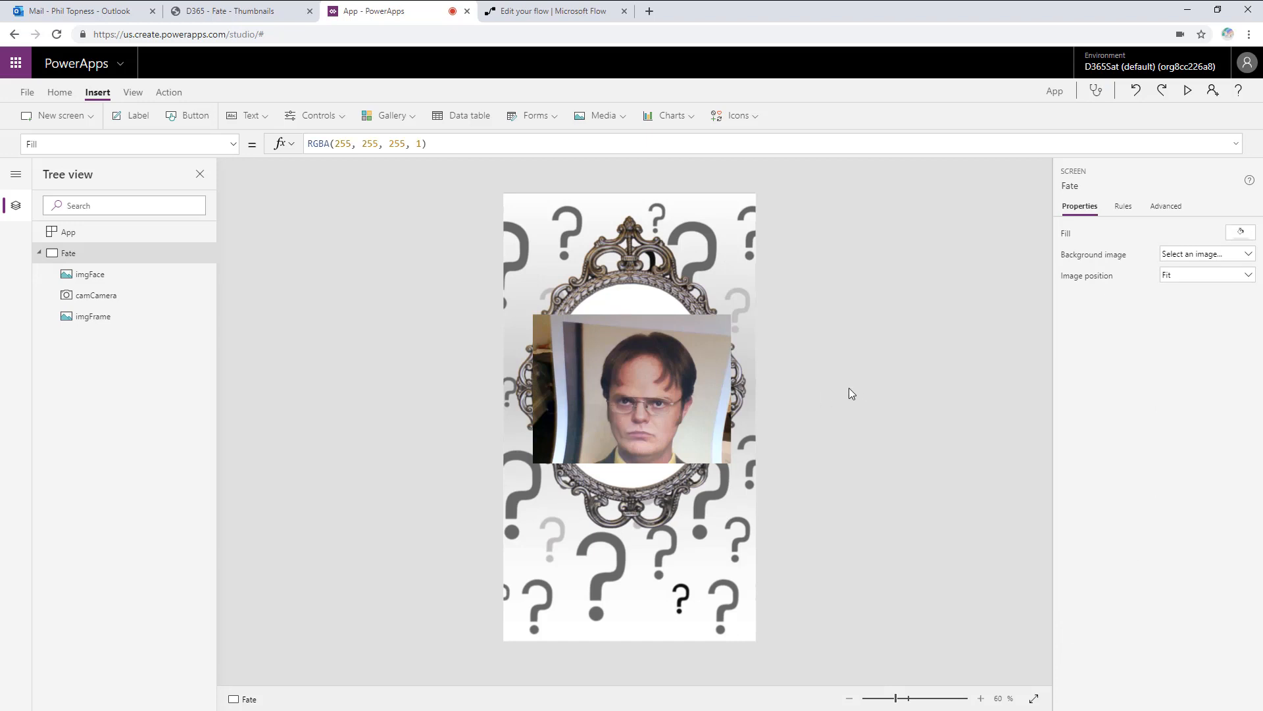
Select imgFrame and place the cursor at the start of its OnSelect formula.
click(518, 332)
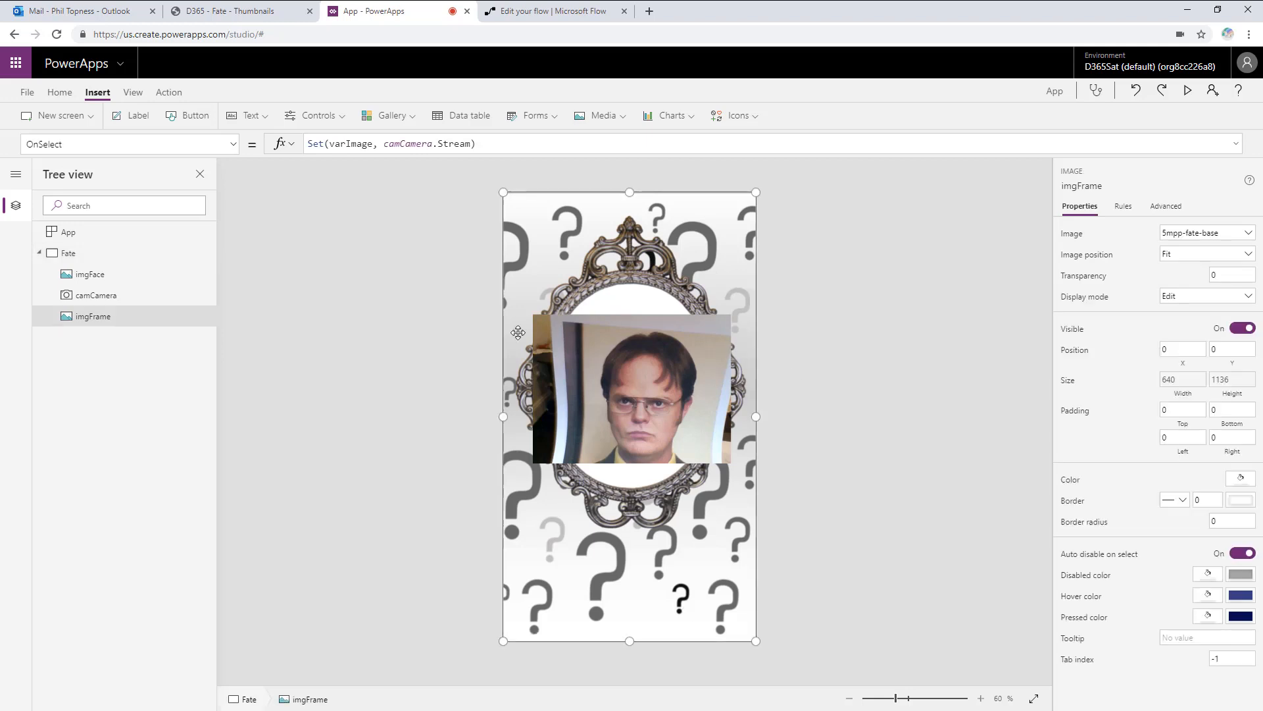
click(514, 142)
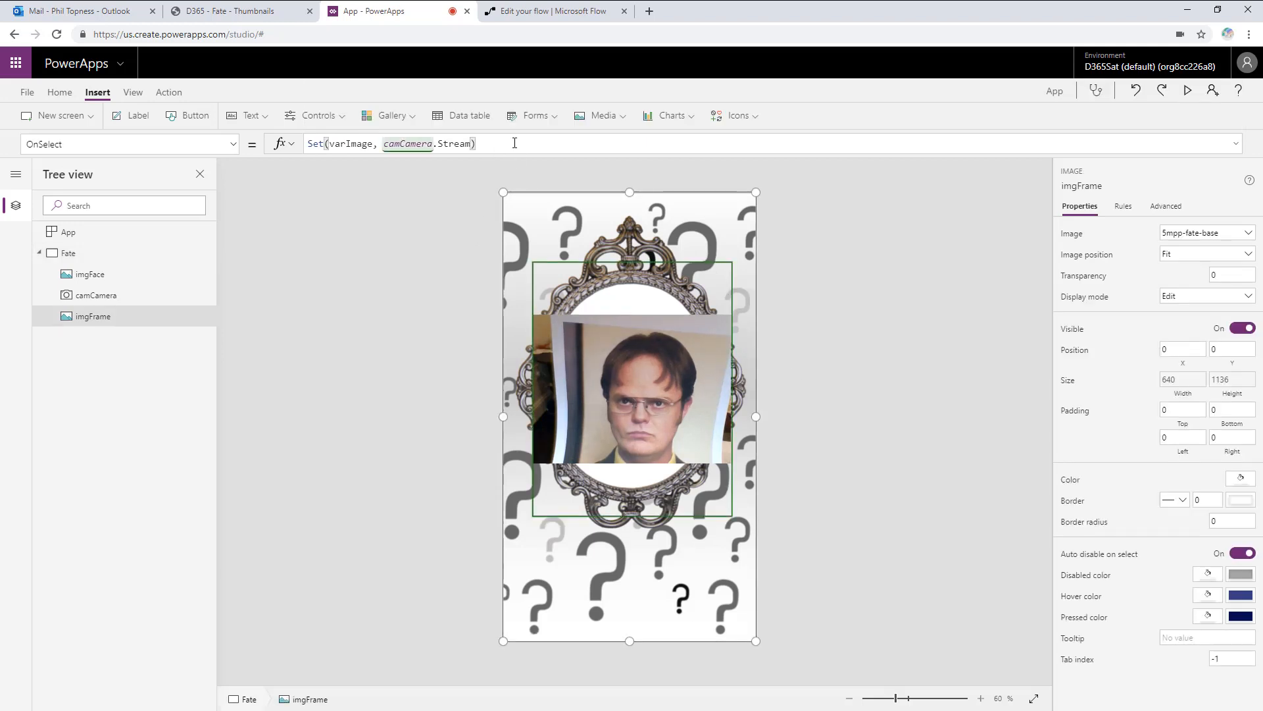
key(Left)
key(Left)
key(Left)
Change OnSelect to If(IsBlank(varImage), capture stream, Set(varImage, Blank())) and test in preview.
text(U)
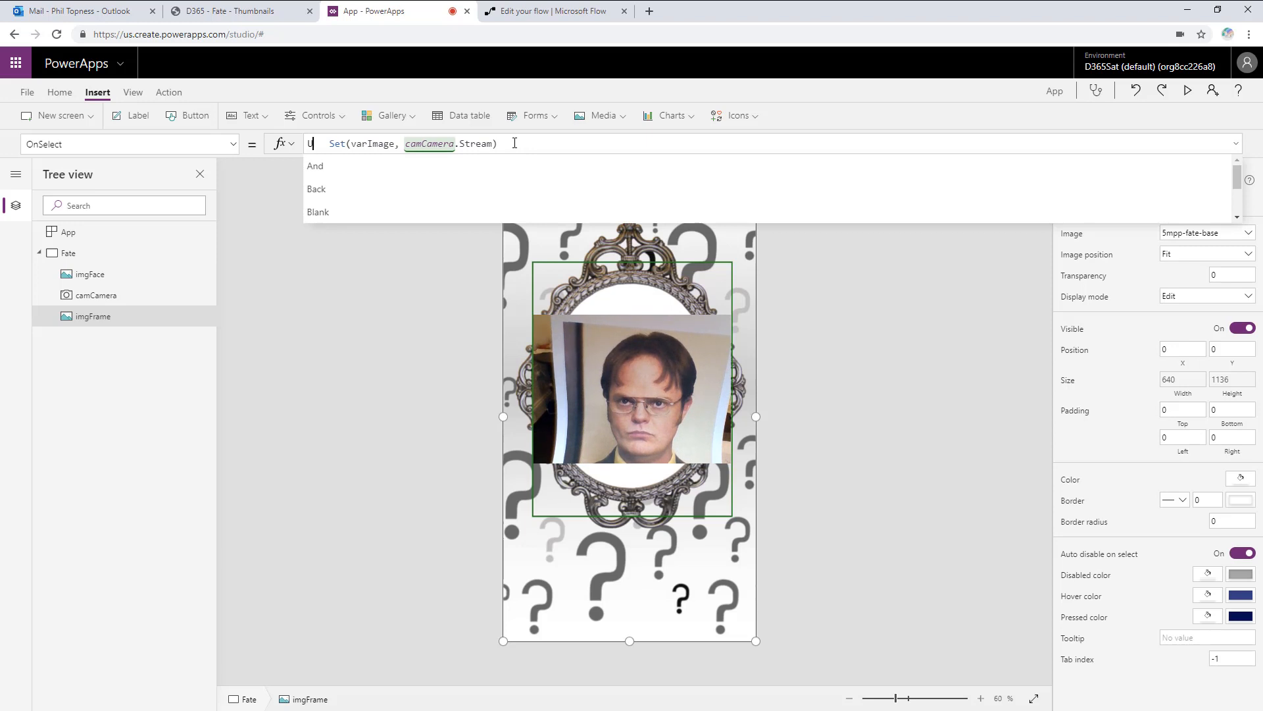
key(BackSpace)
text(If(IsBlank)
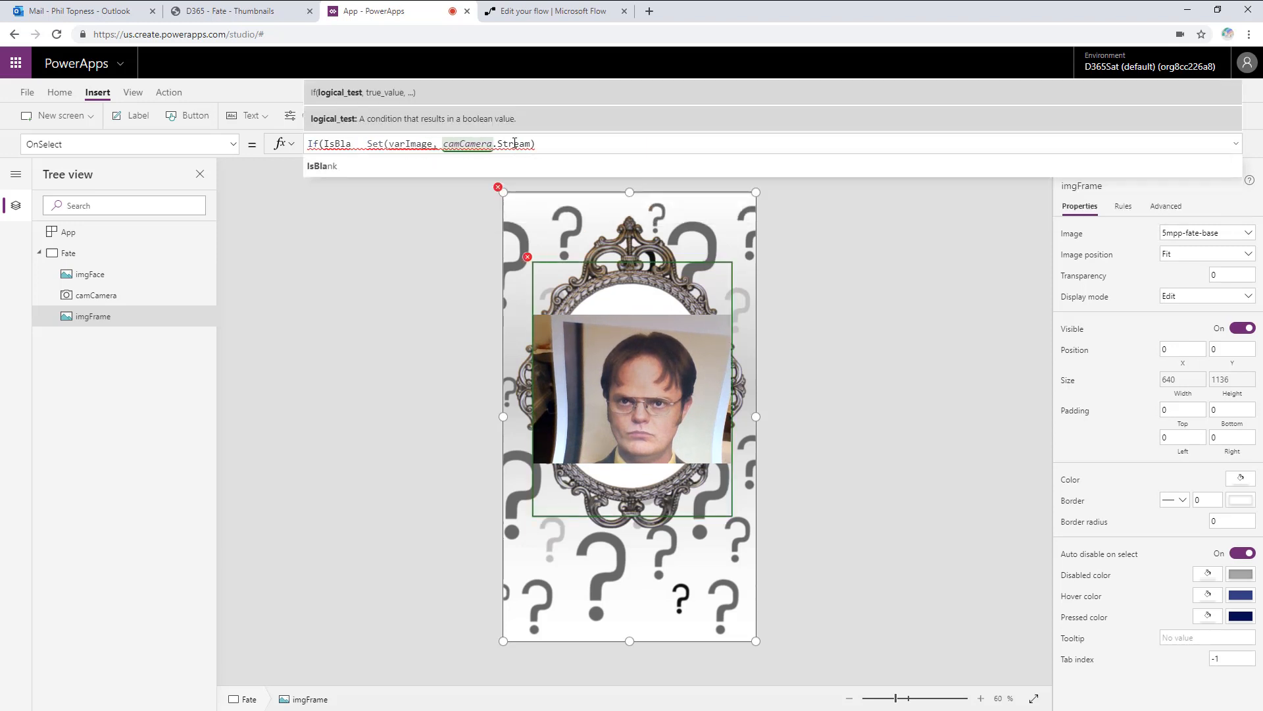
text((varImage),)
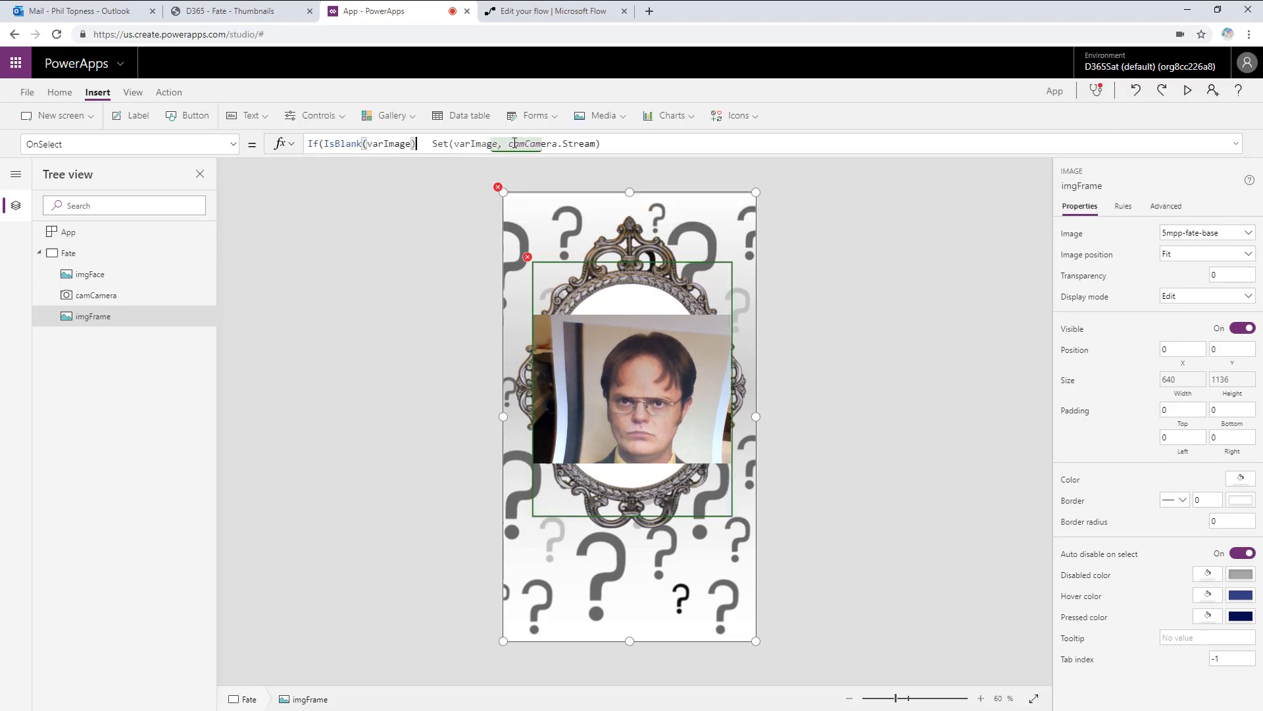
key(Delete)
key(Delete)
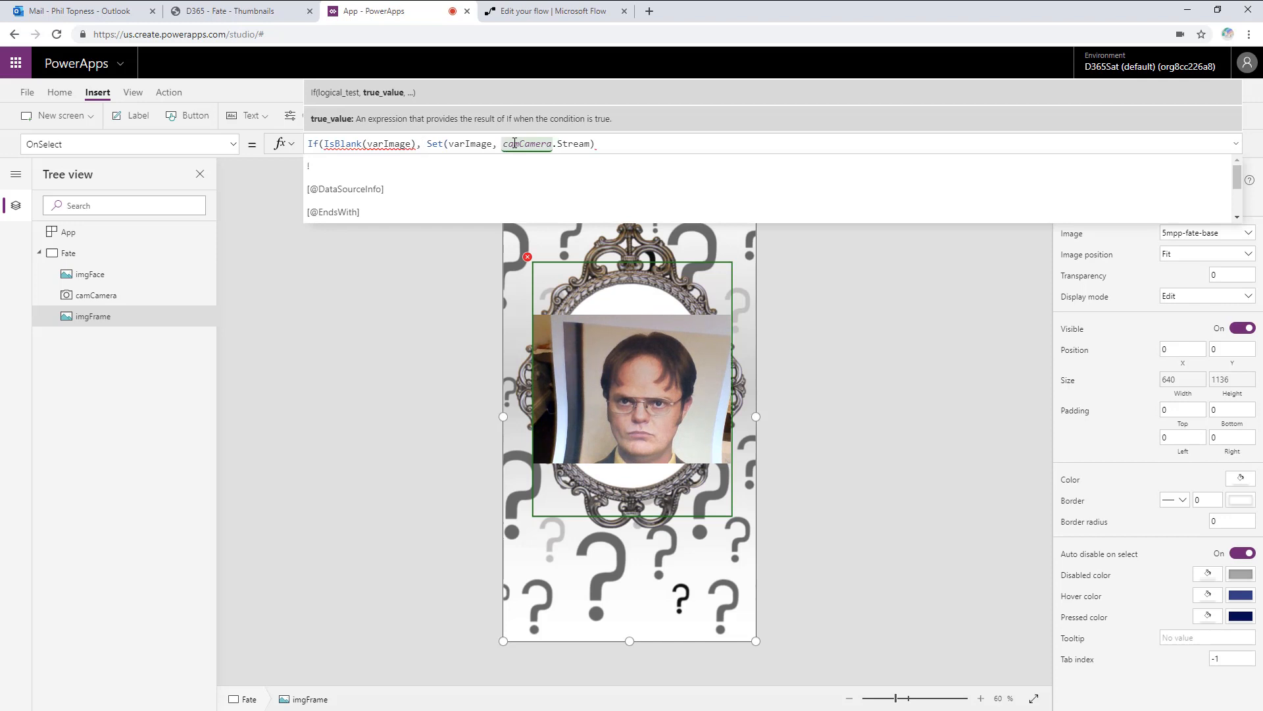
click(640, 139)
text(, )
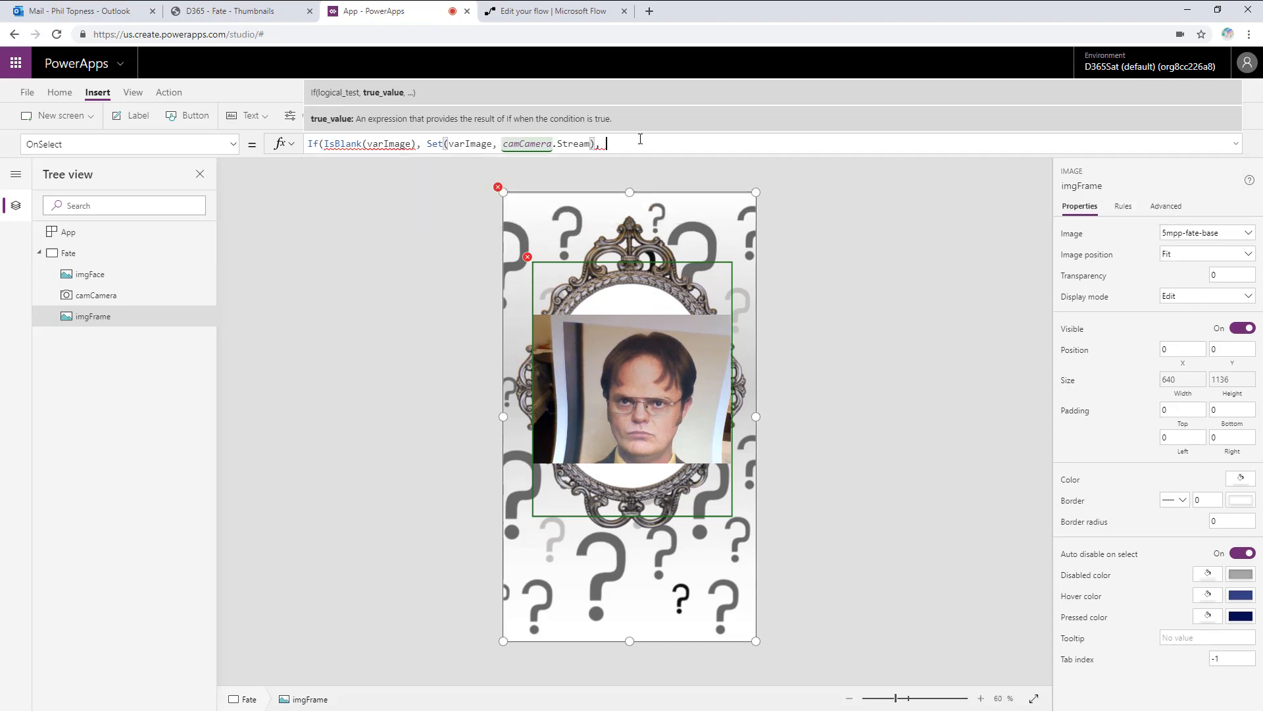
text(Set(var)
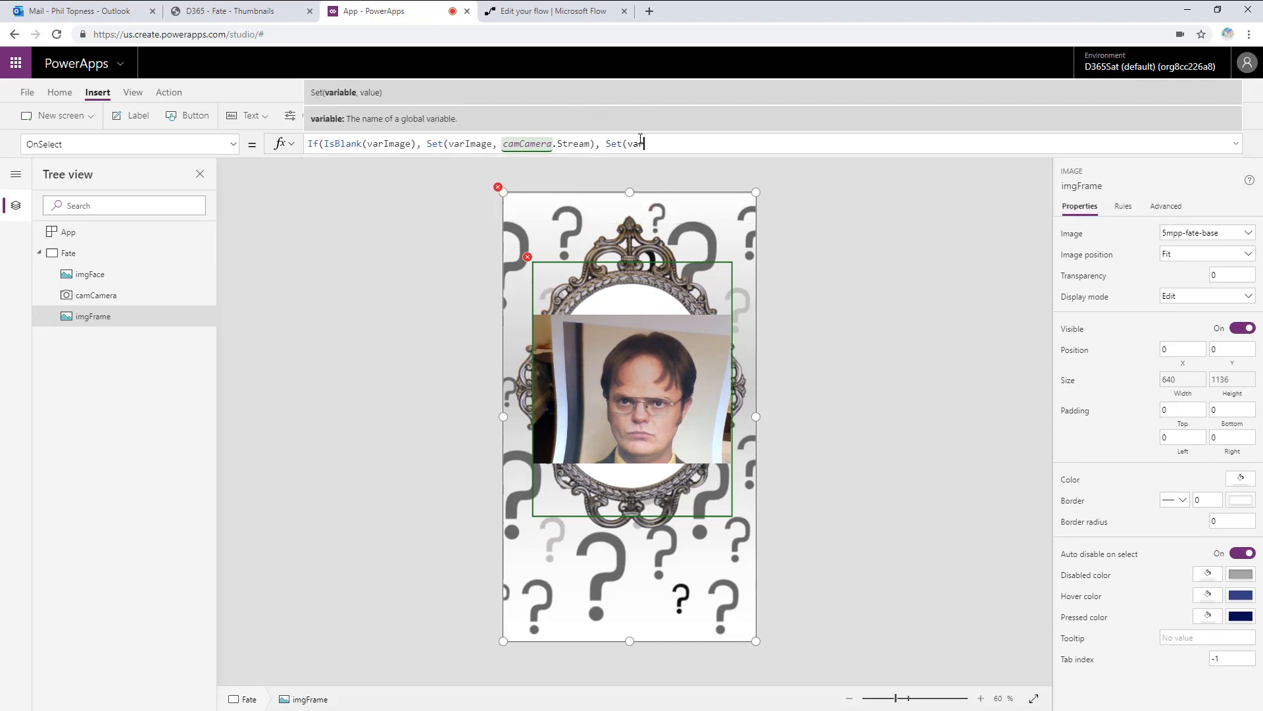
text(Image, Blank())))
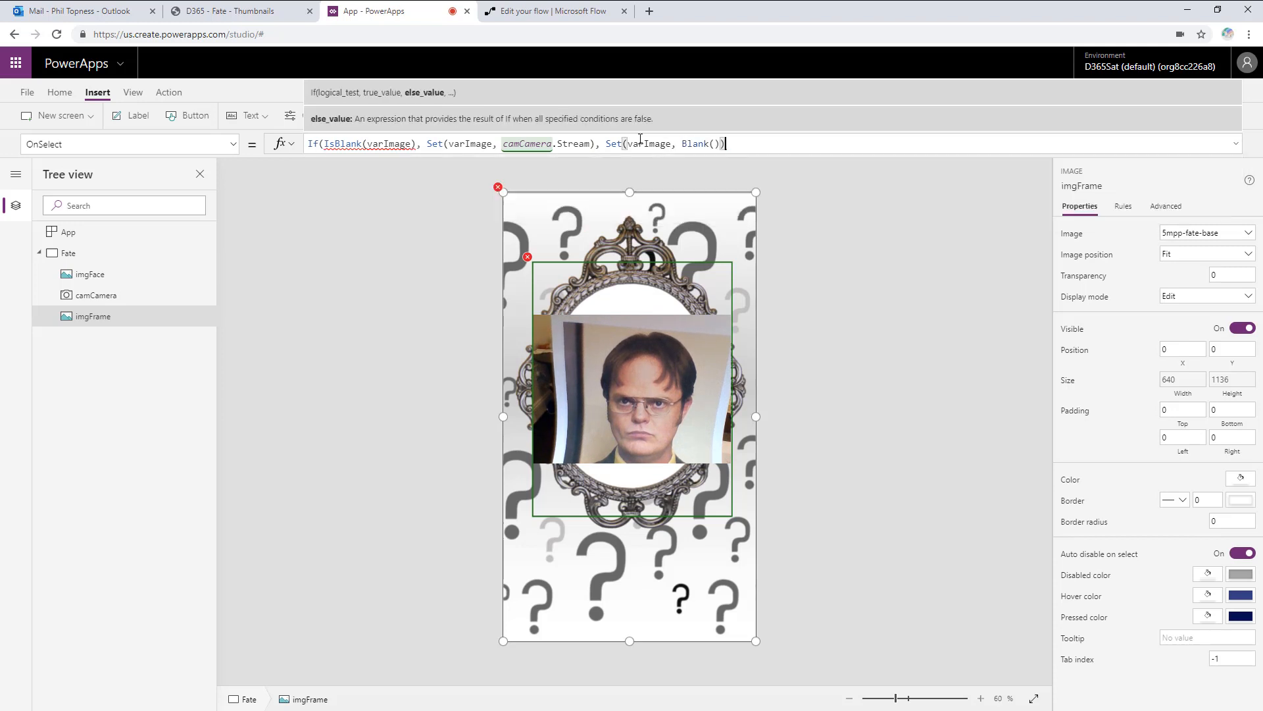
click(1189, 91)
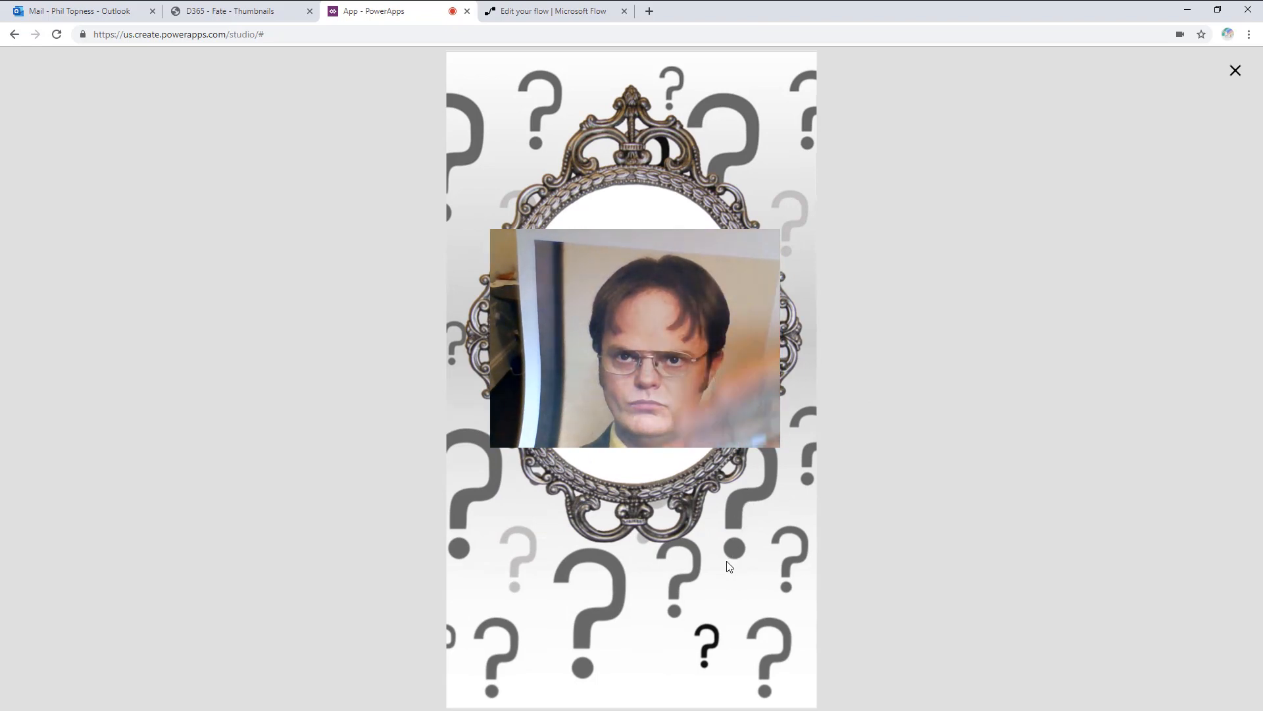
key(Escape)
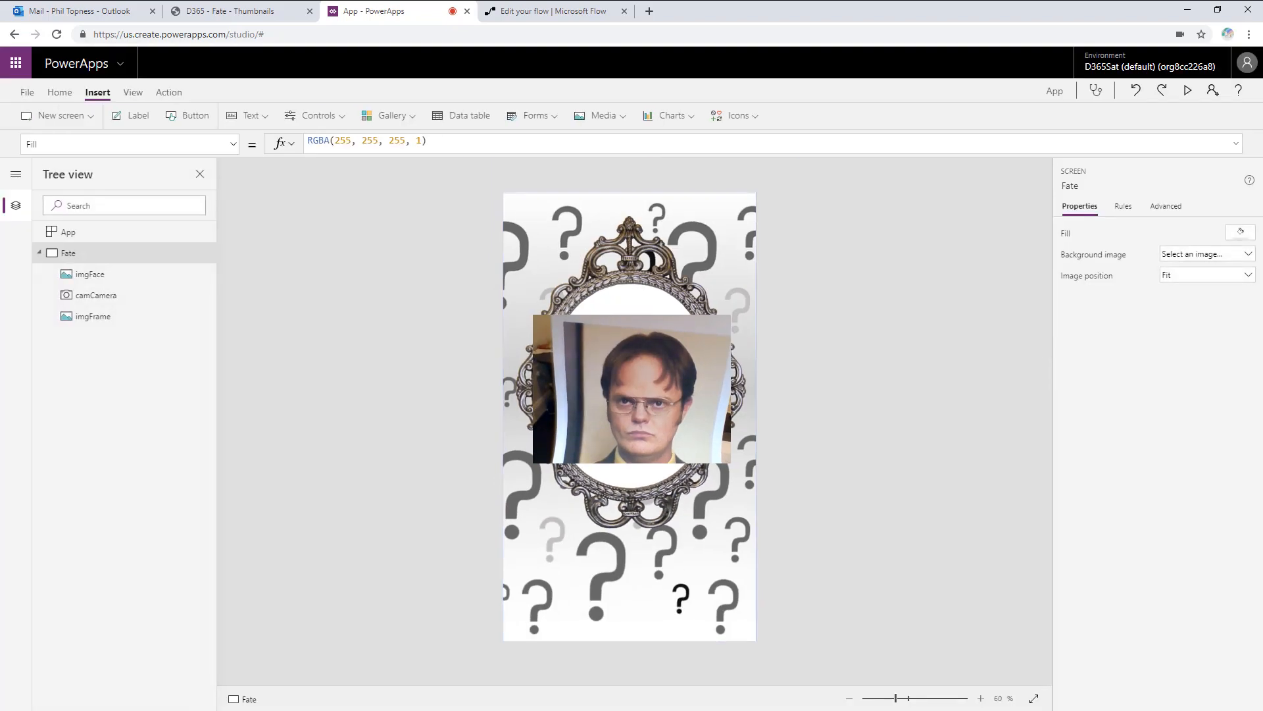
Bring imgFrame forward above the camera.
click(152, 317)
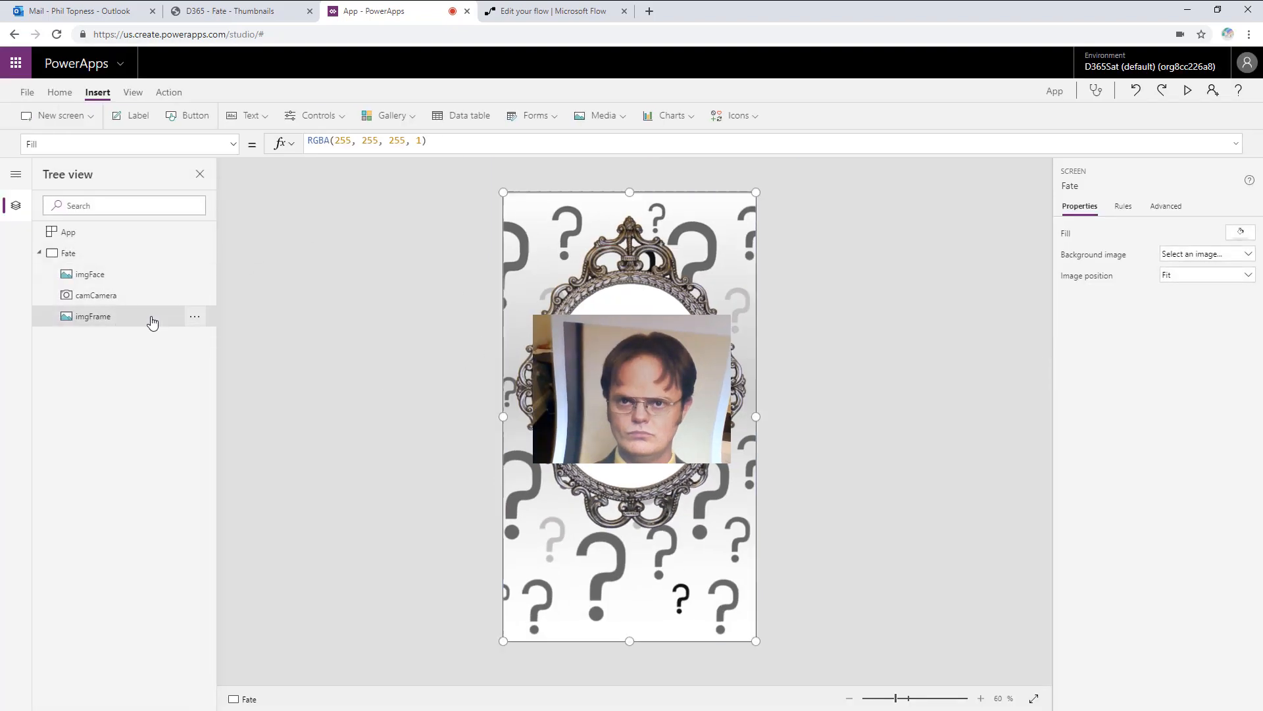
right_click(192, 319)
mouse_move(243, 412)
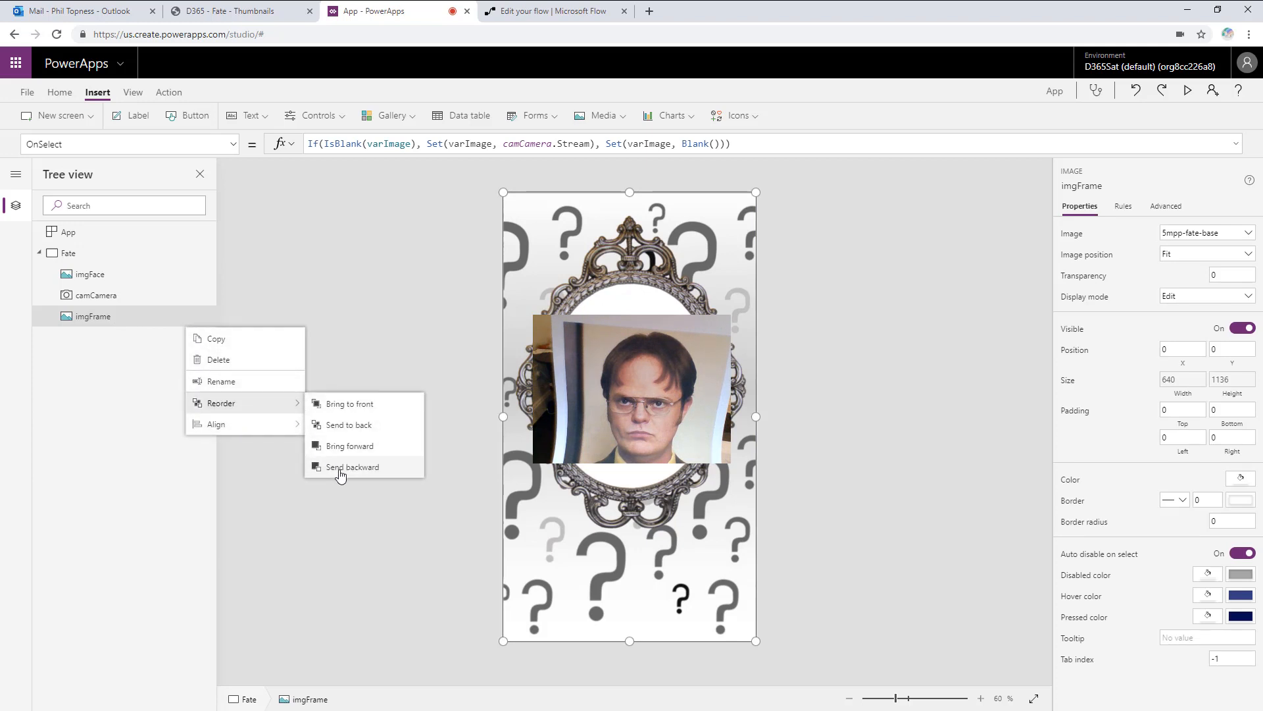
click(346, 451)
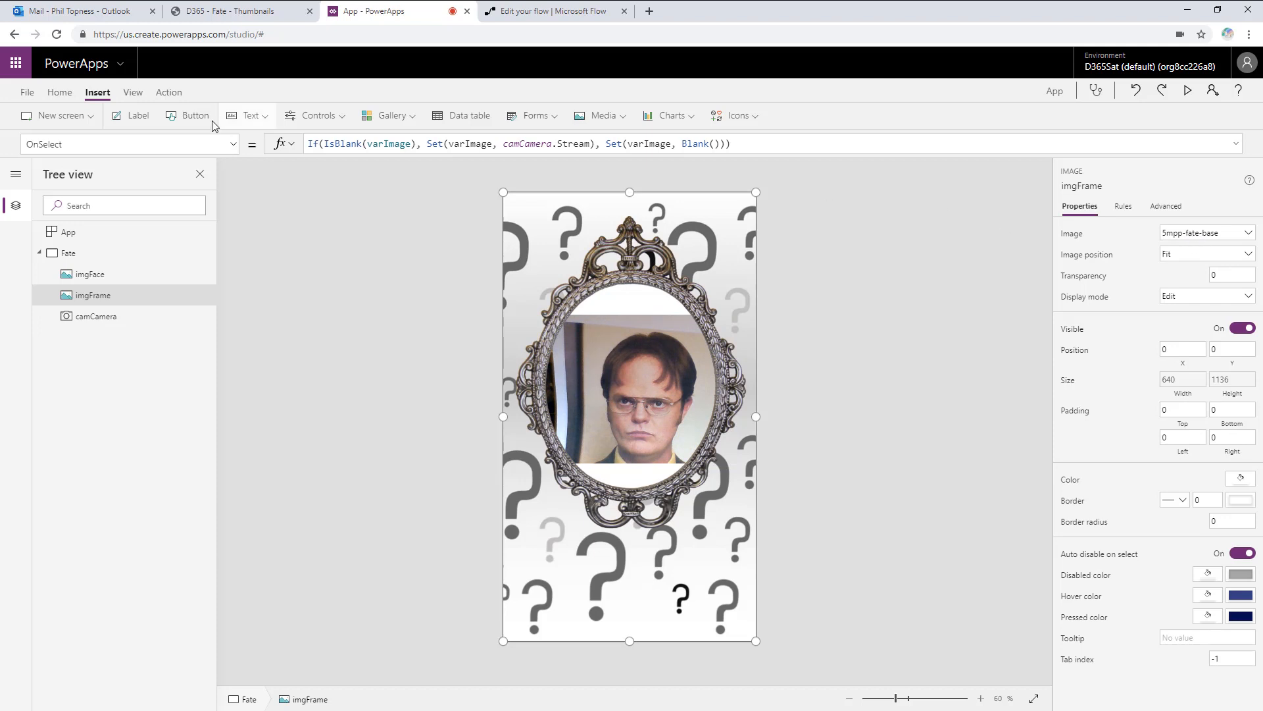
Insert a text input named txtName just below the mirror.
click(248, 115)
click(251, 176)
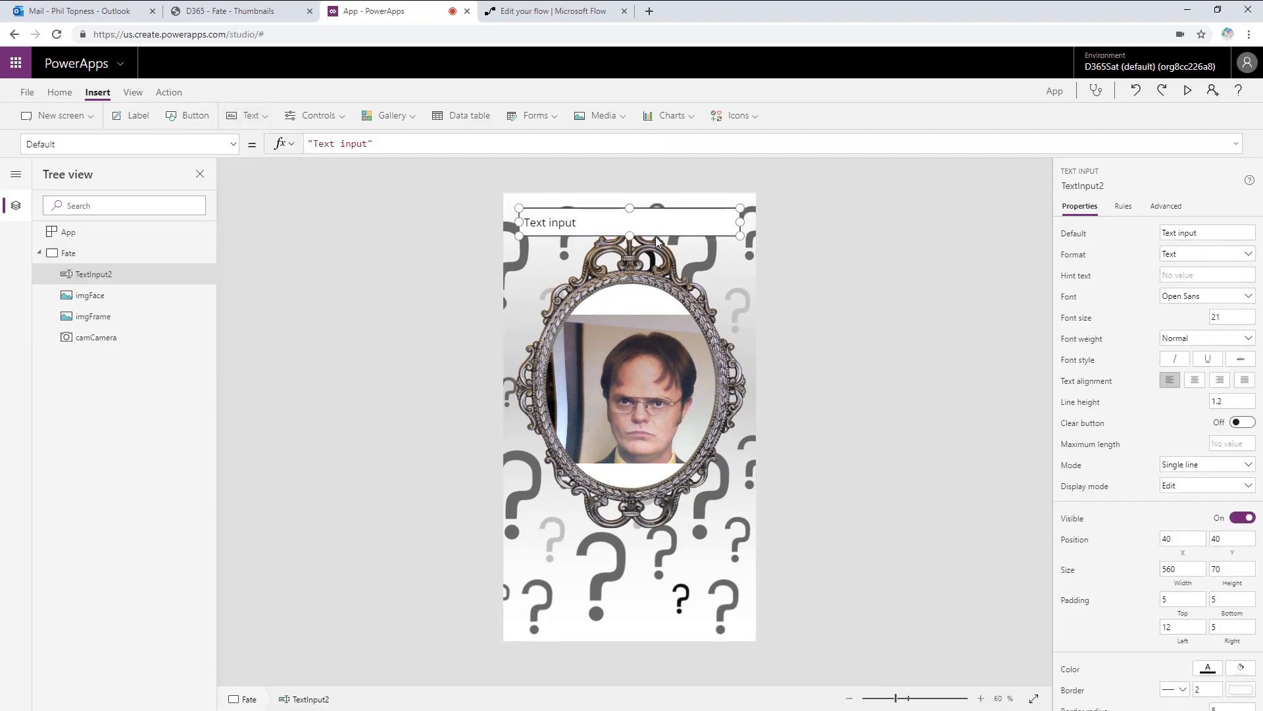
drag(660, 217, 660, 555)
double_click(116, 279)
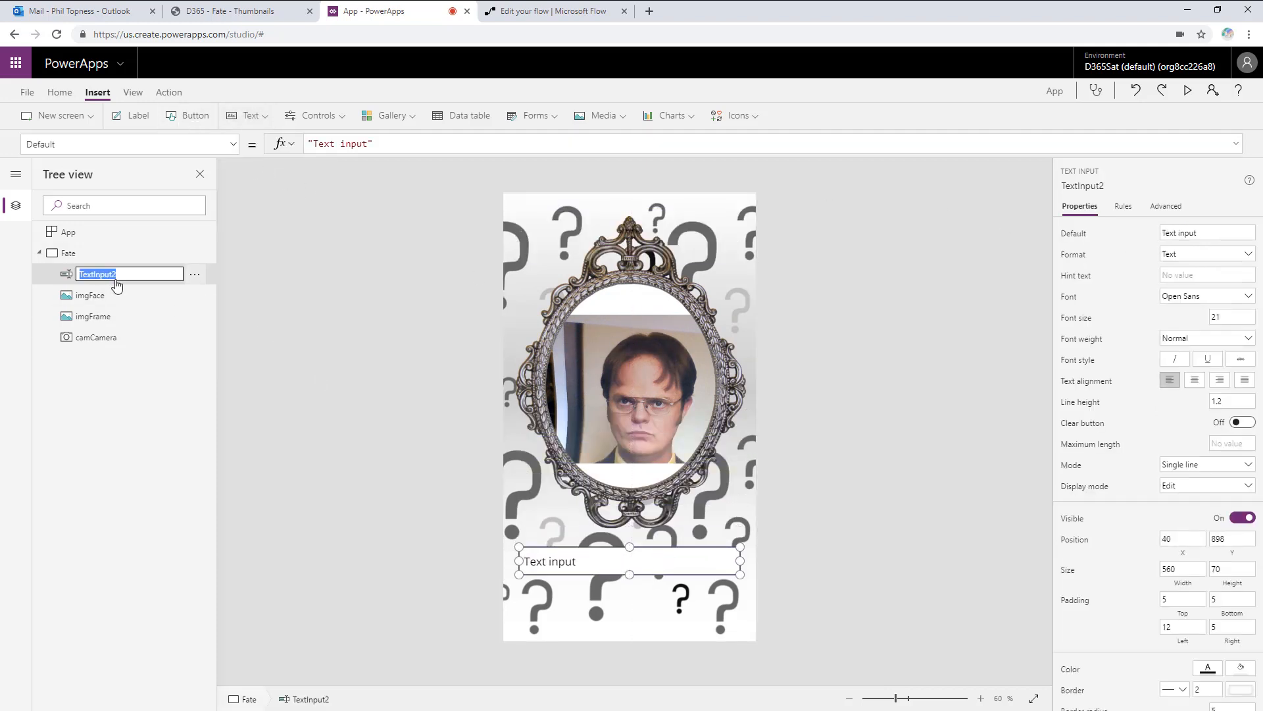
text(txtName)
key(Return)
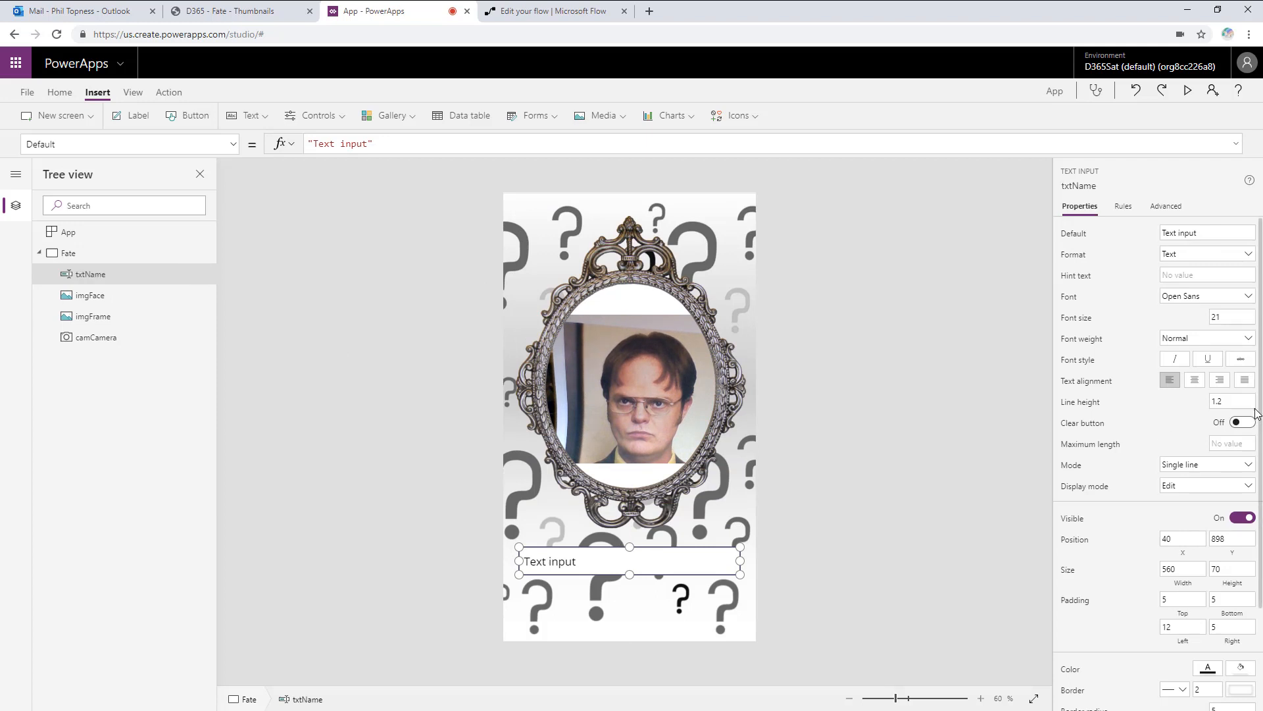
Give txtName an empty default, hint text 'Enter Name' and border radius 50.
drag(1207, 231, 1061, 227)
key(BackSpace)
key(Tab)
key(Tab)
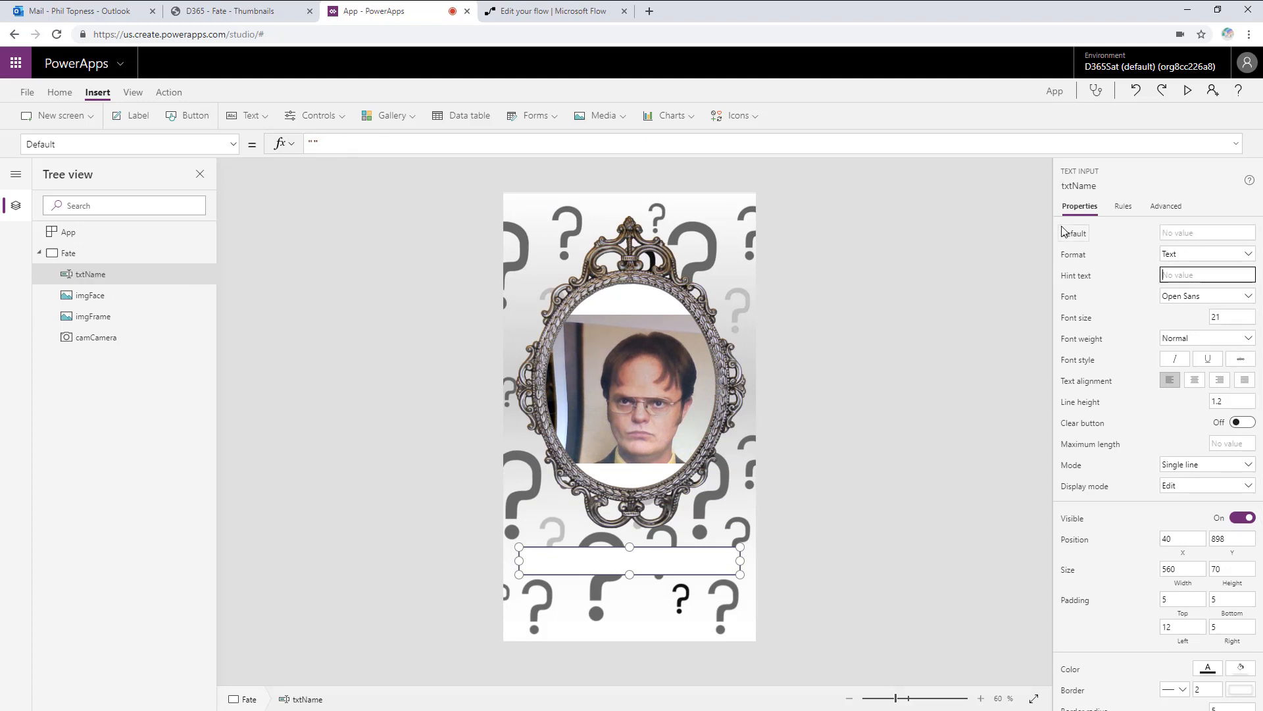
text(Enter Name)
key(Tab)
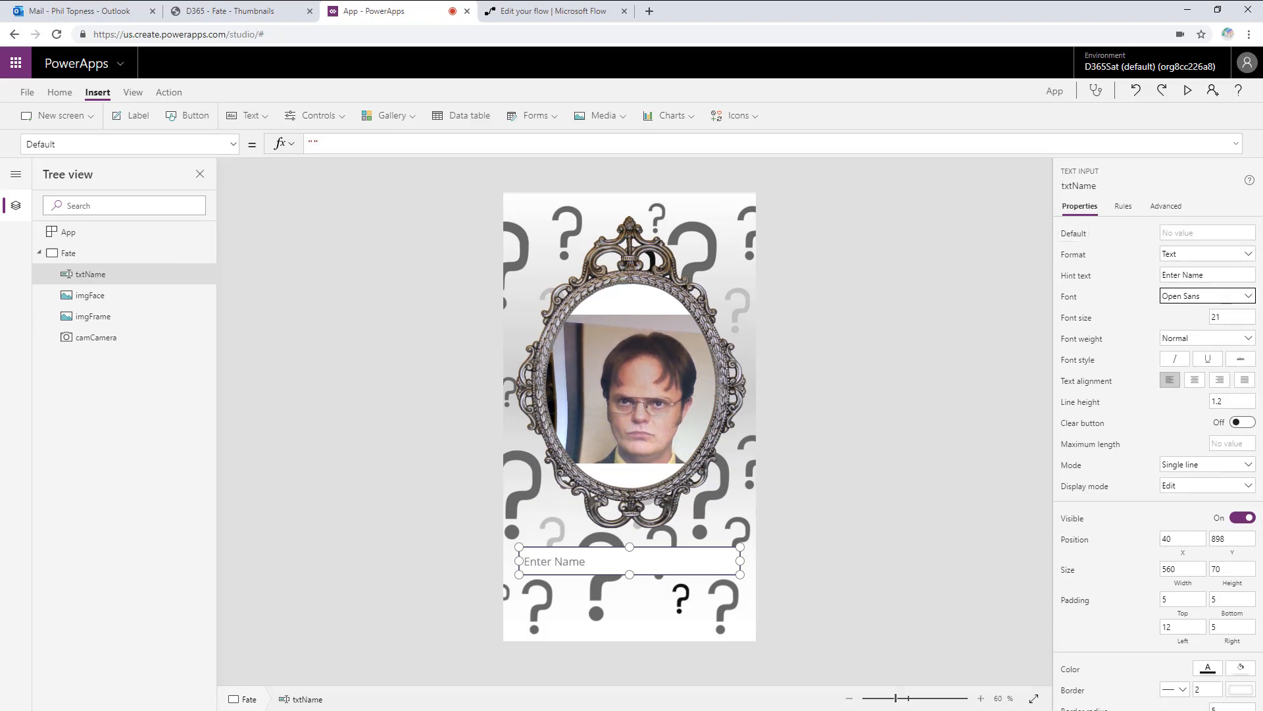
scroll(1211, 495, down, 2)
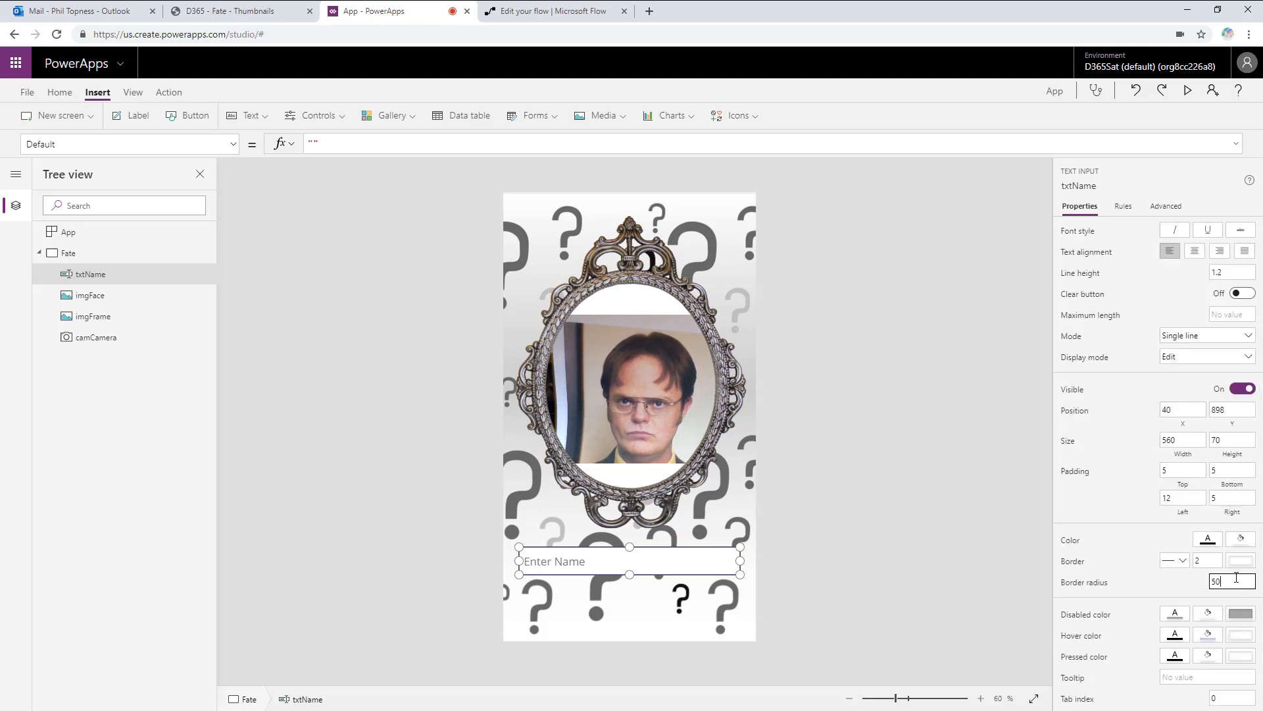
drag(705, 560, 710, 564)
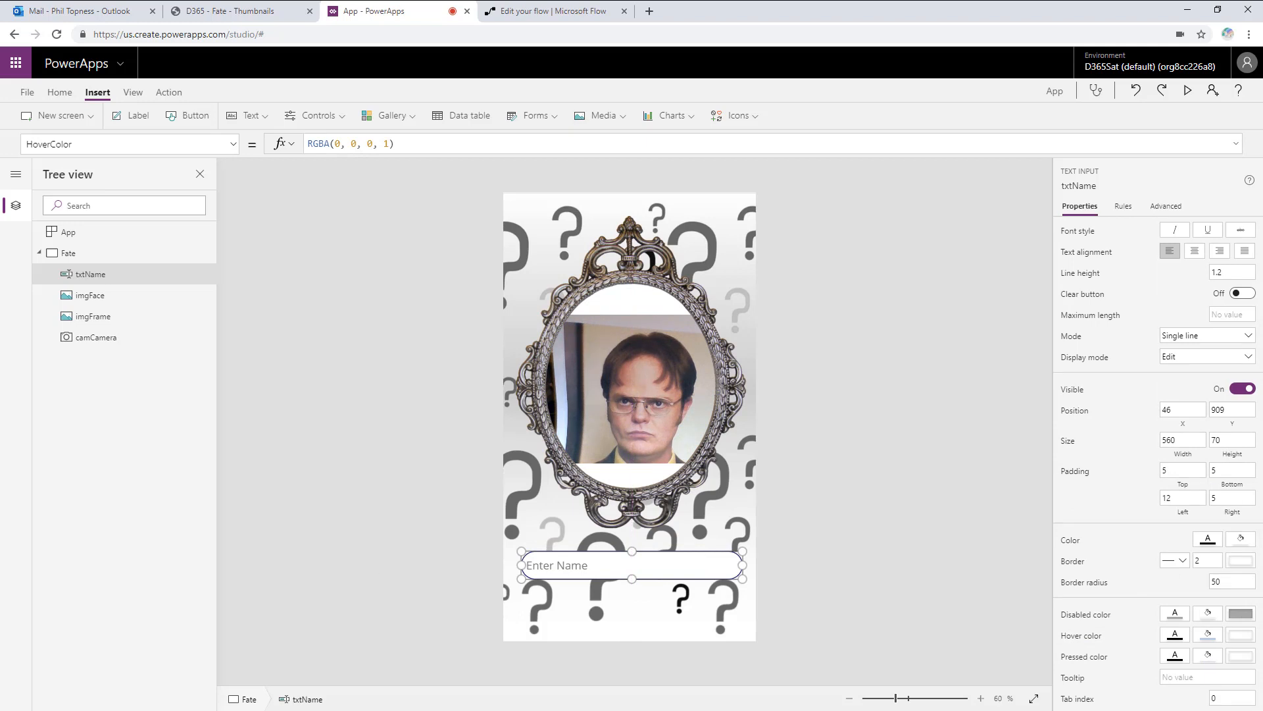
Rename the app Fate-Recording and save it under that name.
click(26, 92)
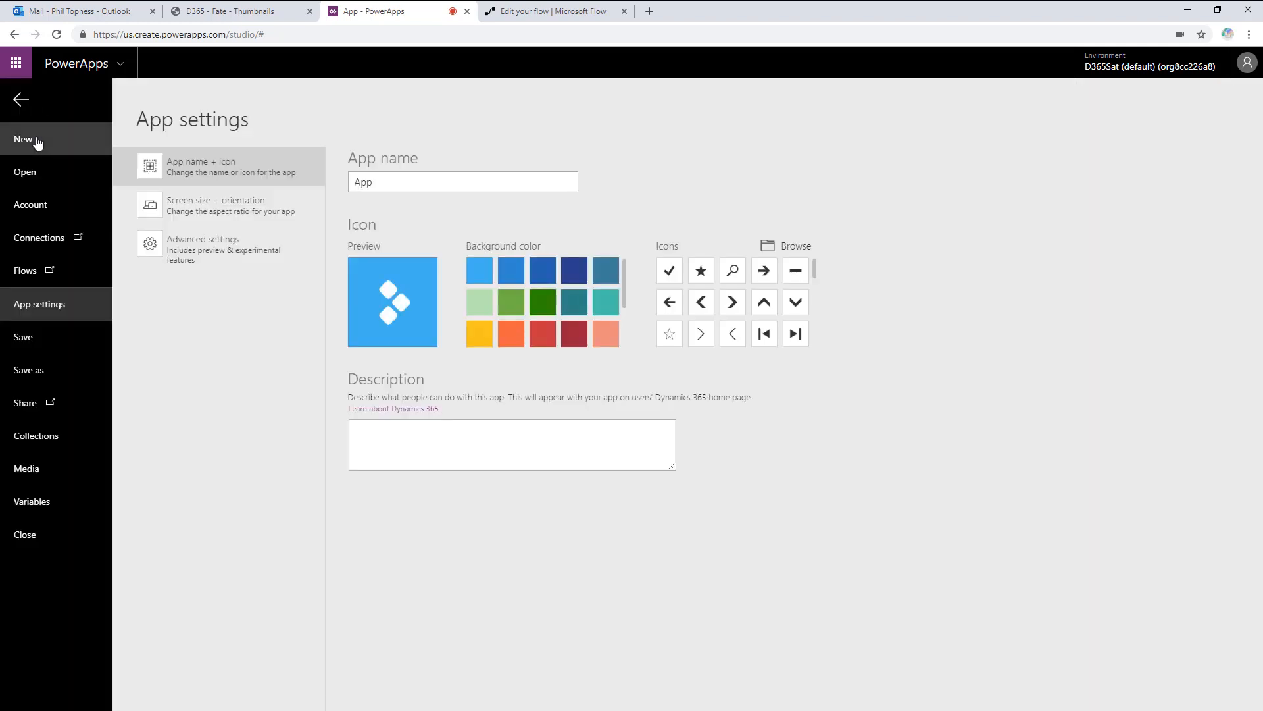
double_click(343, 185)
text(F)
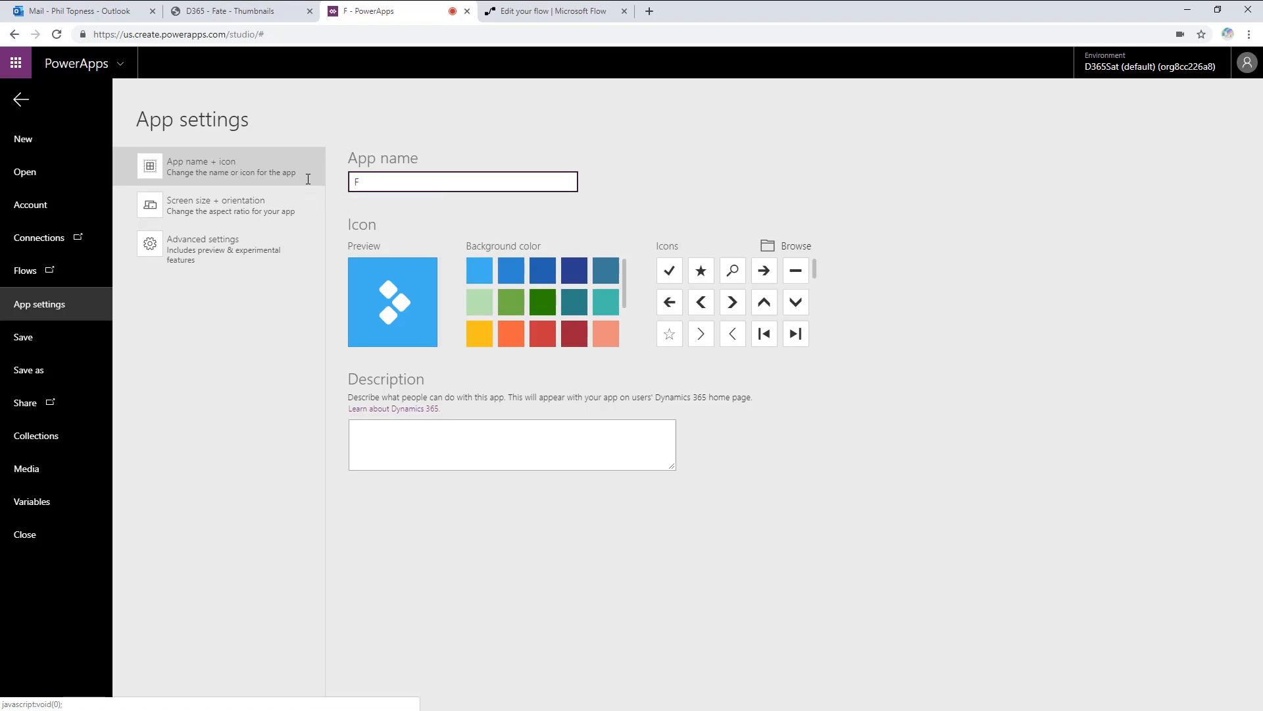
text(ate-Recording)
click(41, 363)
click(1219, 686)
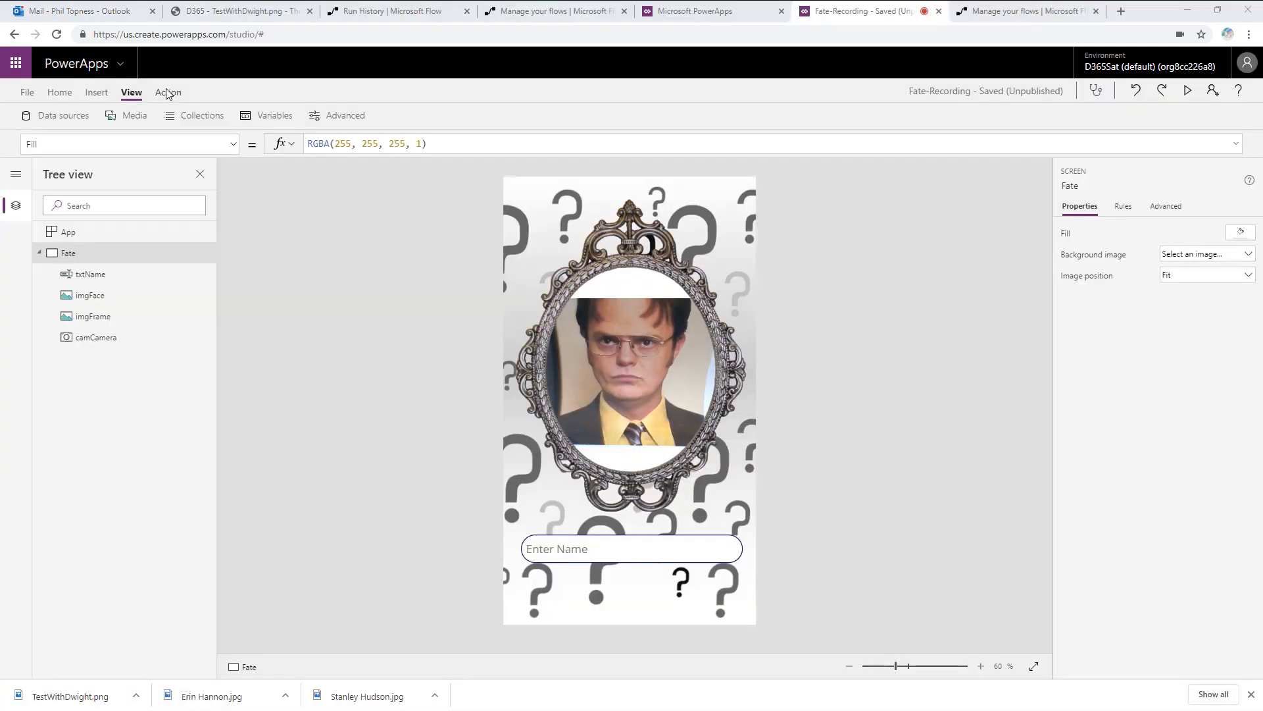
Start creating a new flow for the app.
click(168, 92)
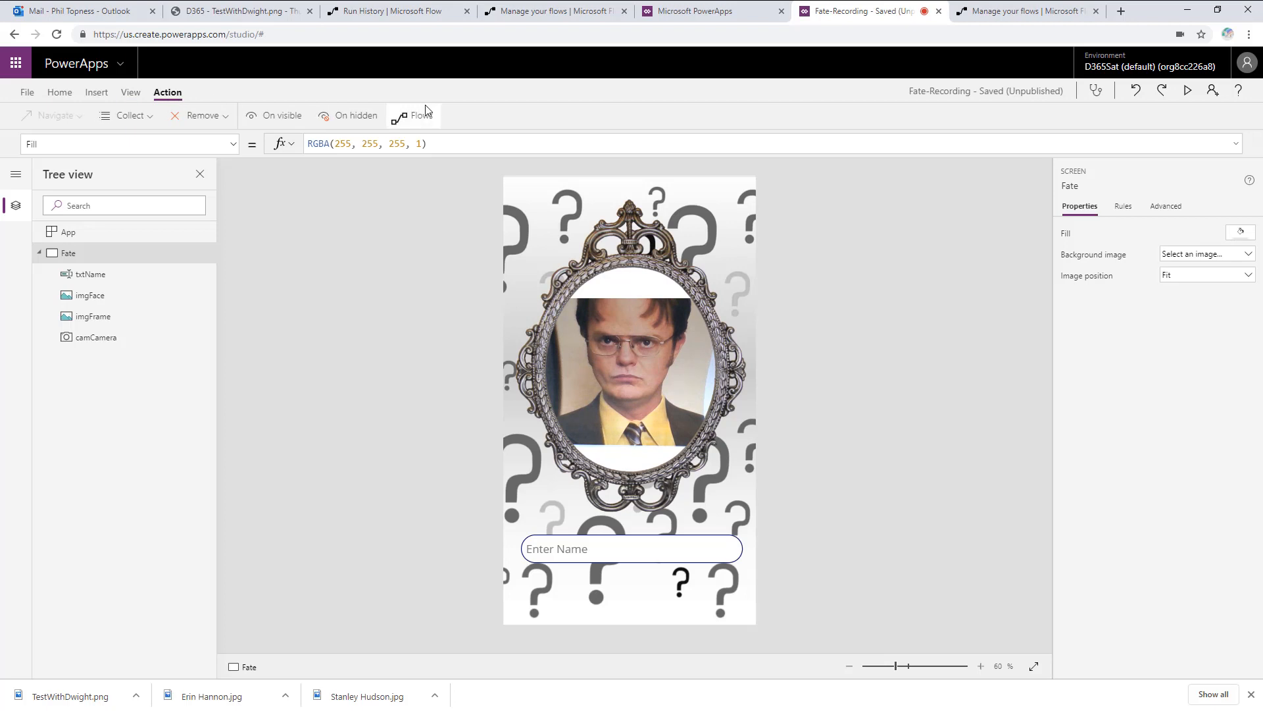
click(414, 117)
click(945, 365)
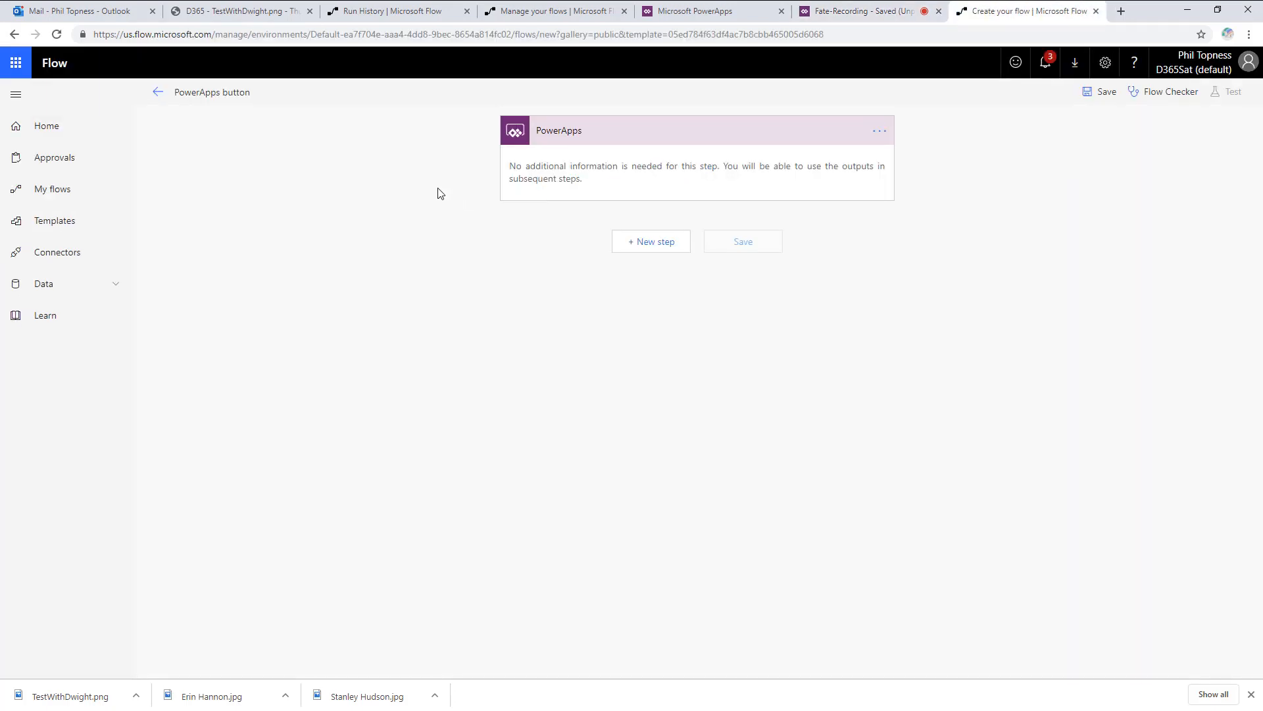
Name the flow FateButtonRecord and add a SharePoint Create file action.
click(234, 93)
text(FateButtonRecord)
click(664, 241)
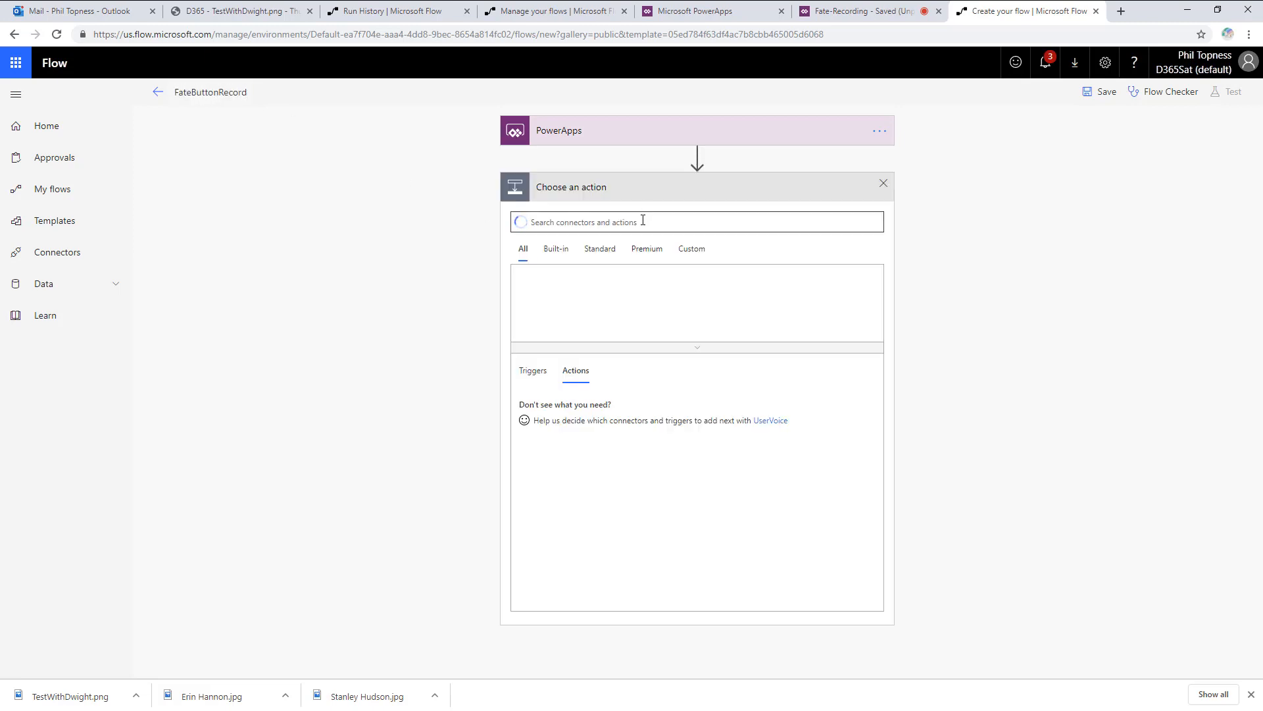
text(create)
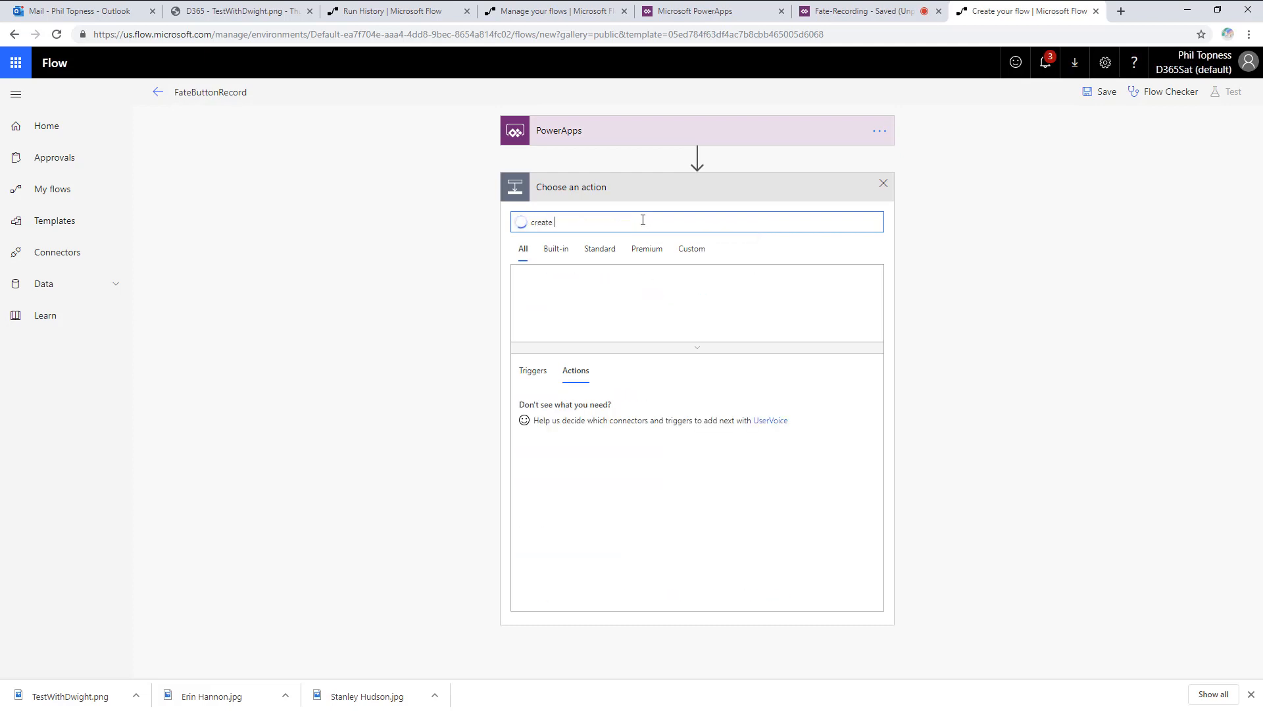
text( file)
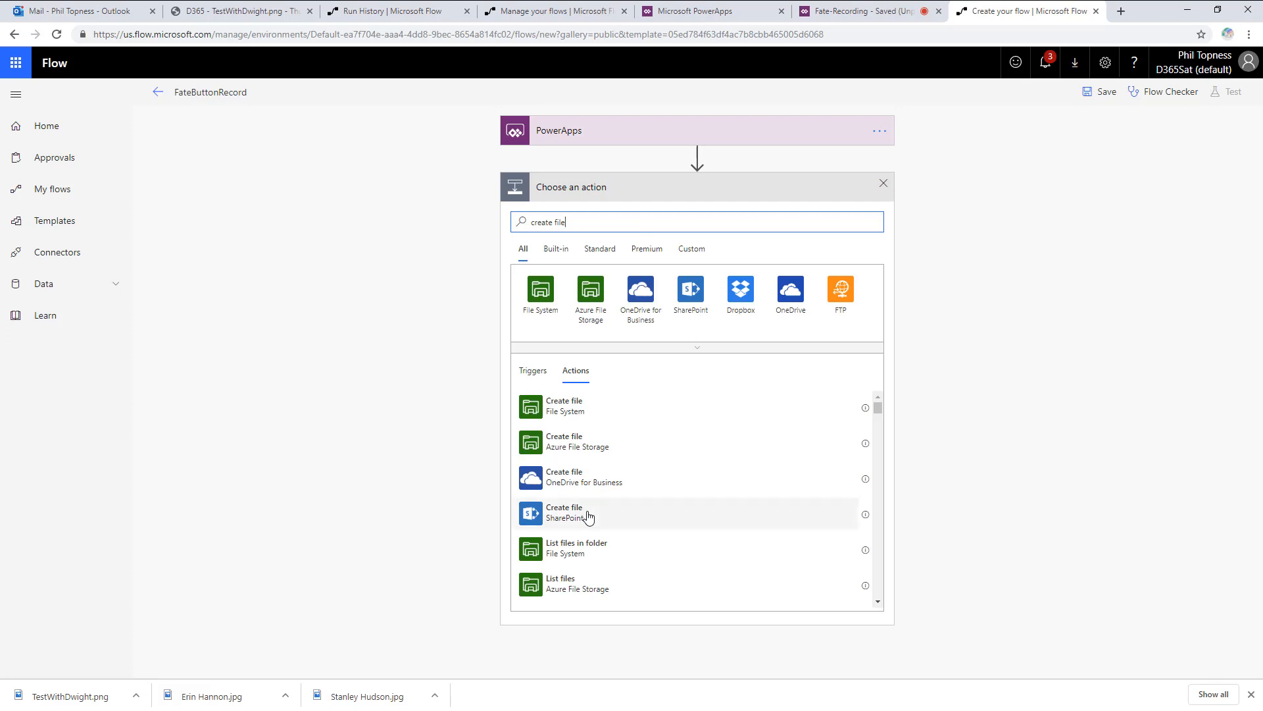
click(588, 516)
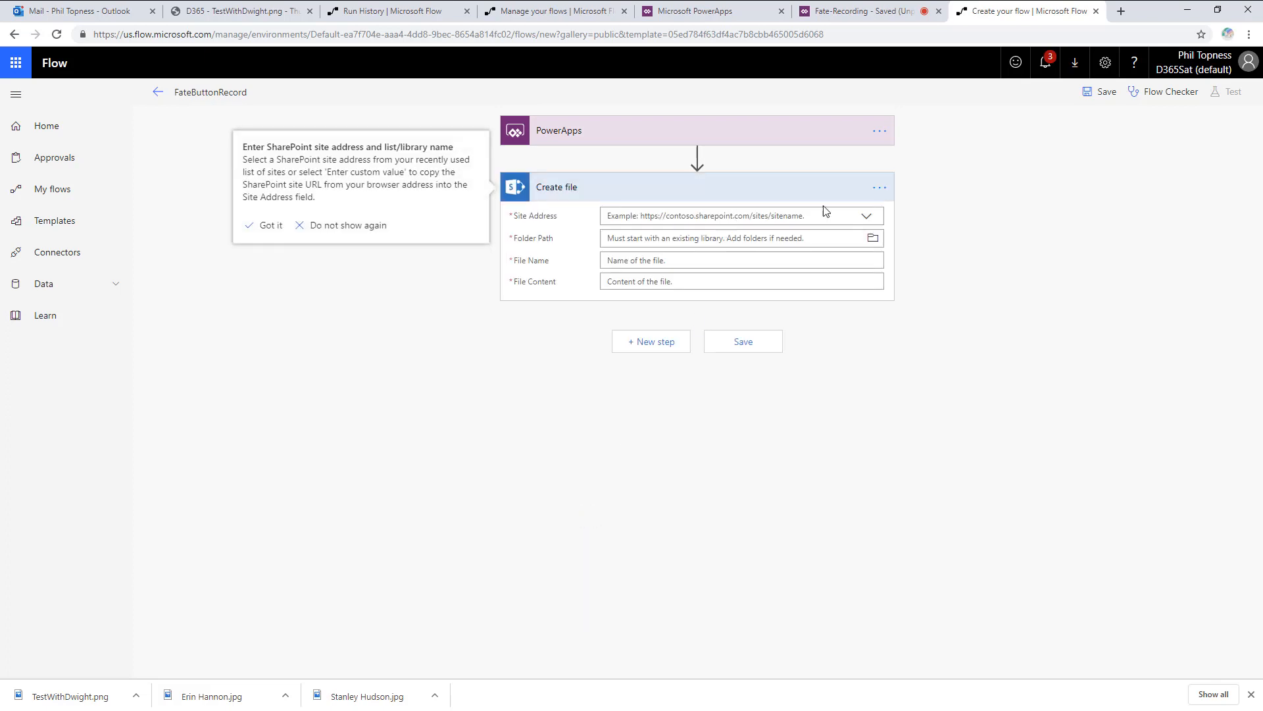
Point the Create file action to the D365 site and the /Fate folder.
click(867, 218)
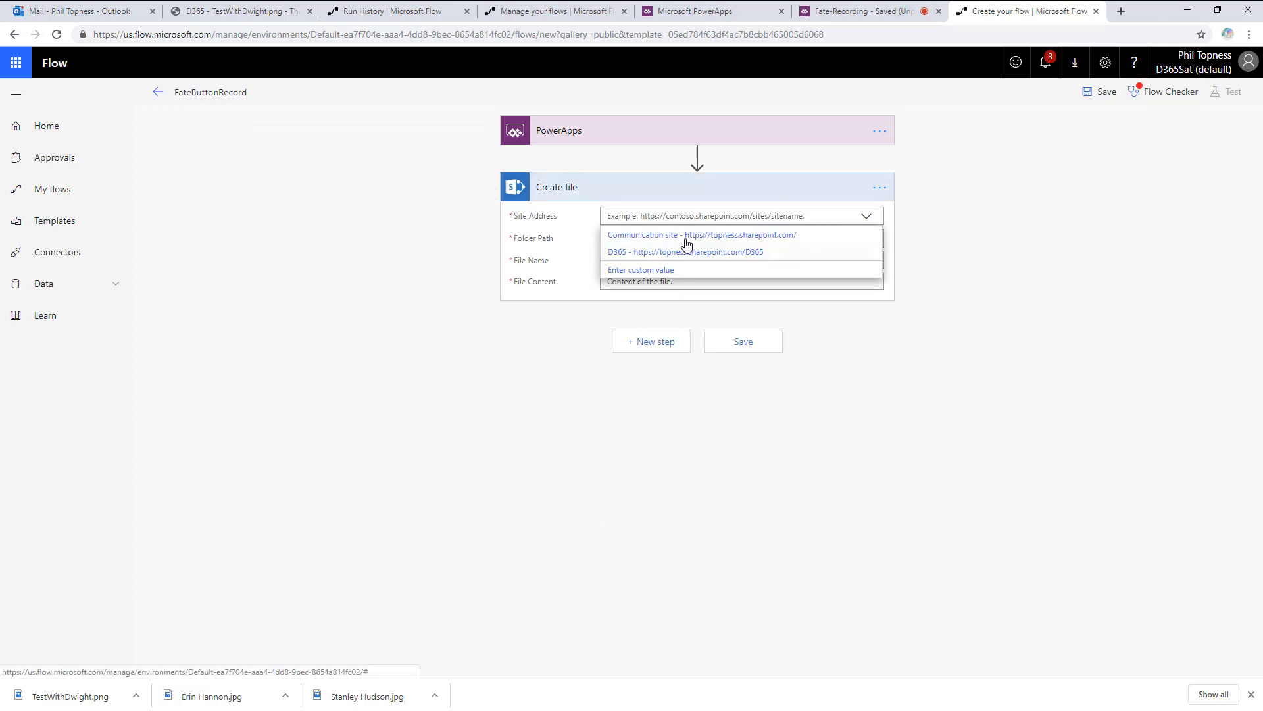
click(674, 253)
click(847, 237)
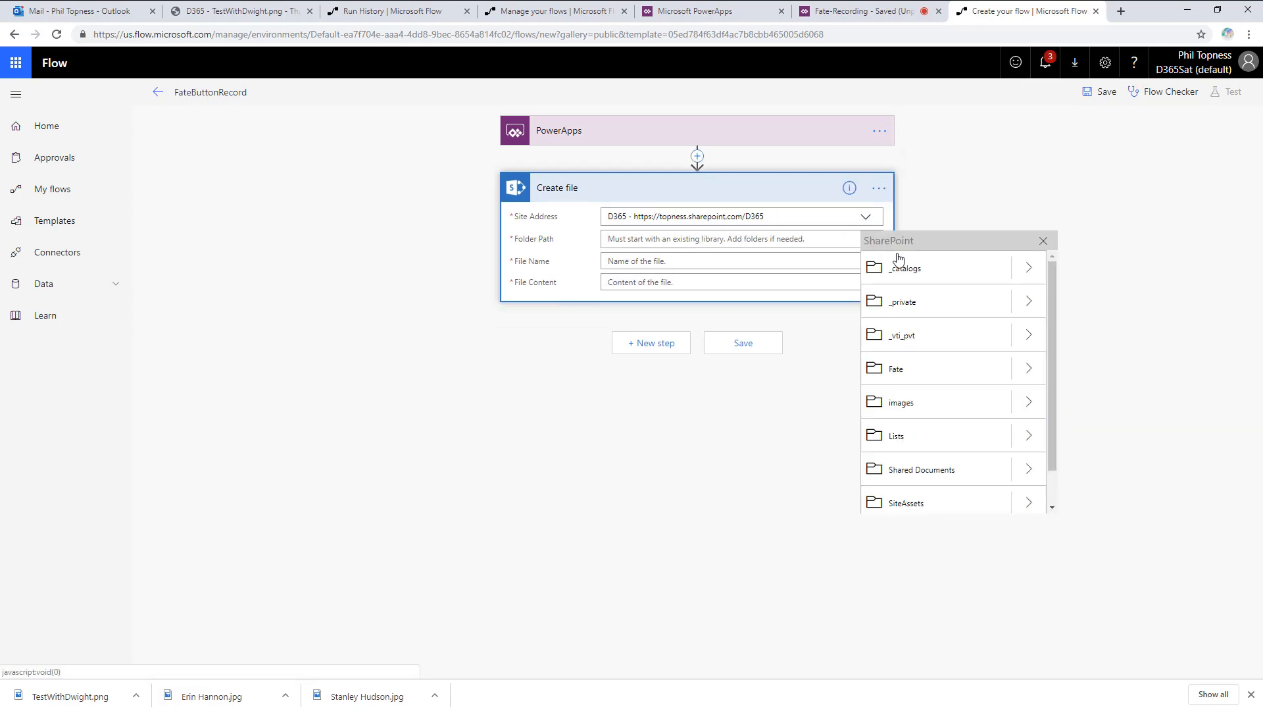
click(922, 372)
click(673, 260)
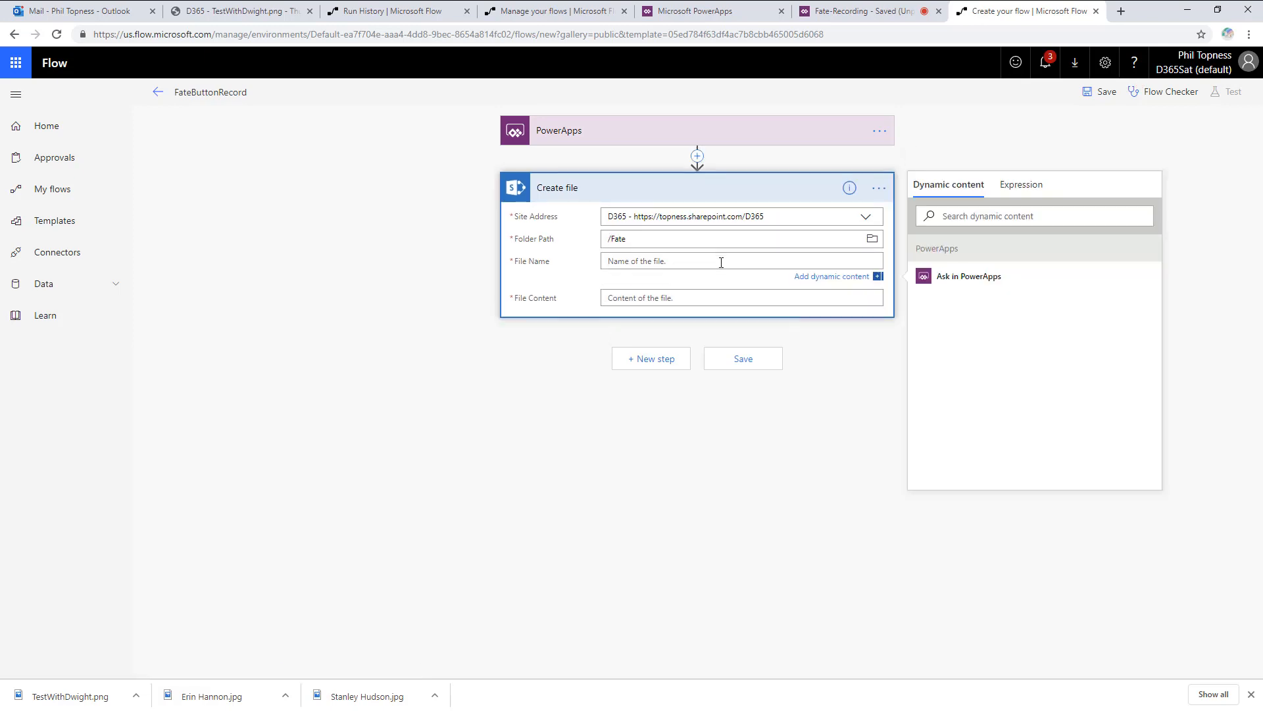
Rename the step FaceImage with PowerApps-supplied file name and file content.
click(879, 188)
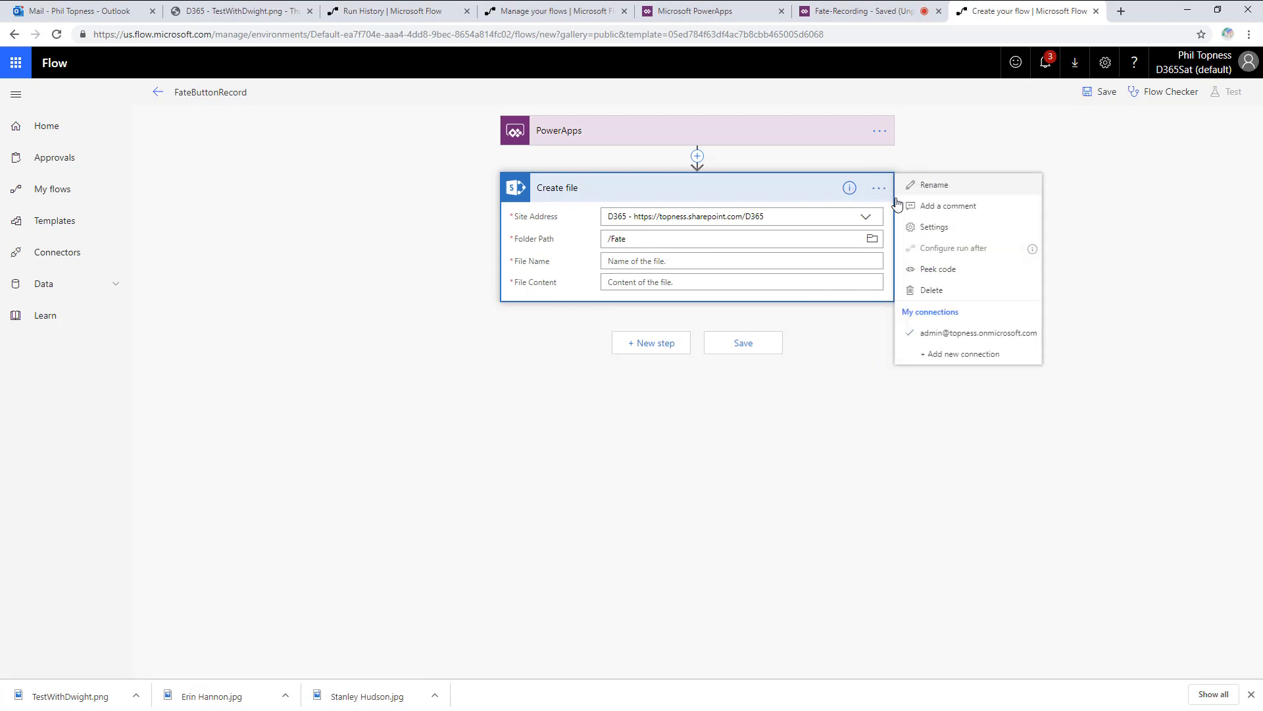
click(928, 190)
text(FaceImag)
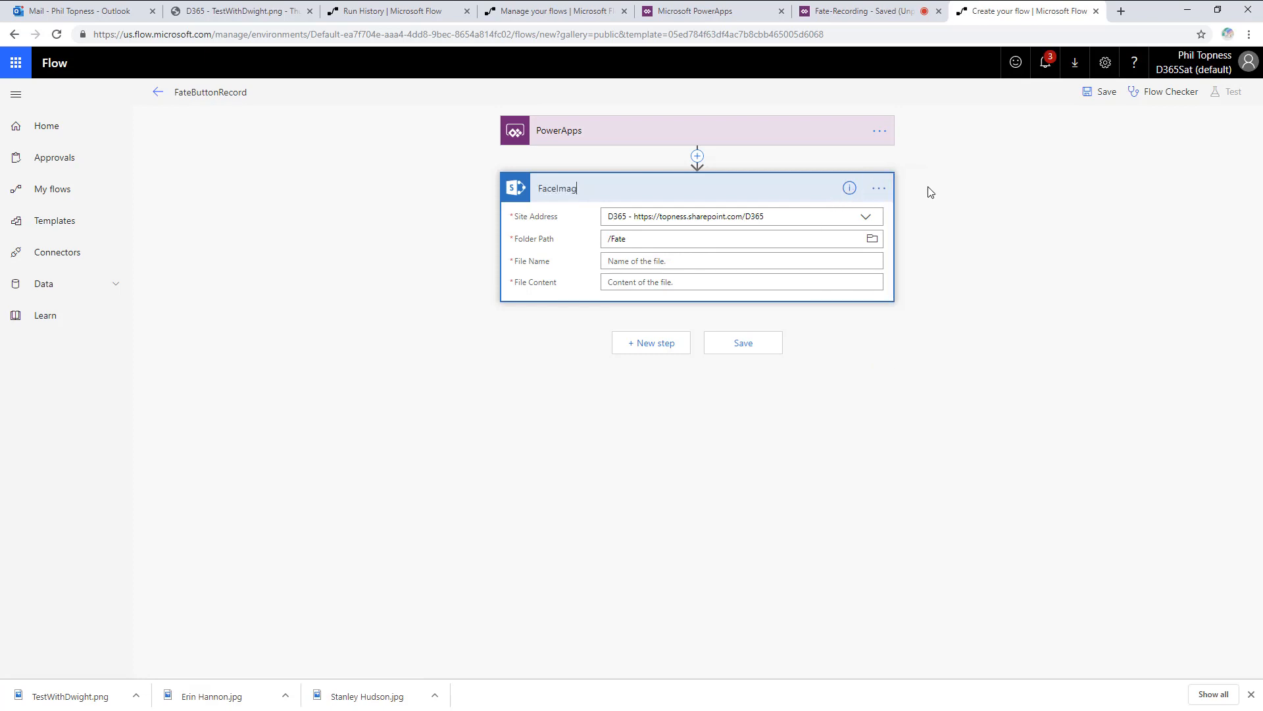
text(e)
key(Return)
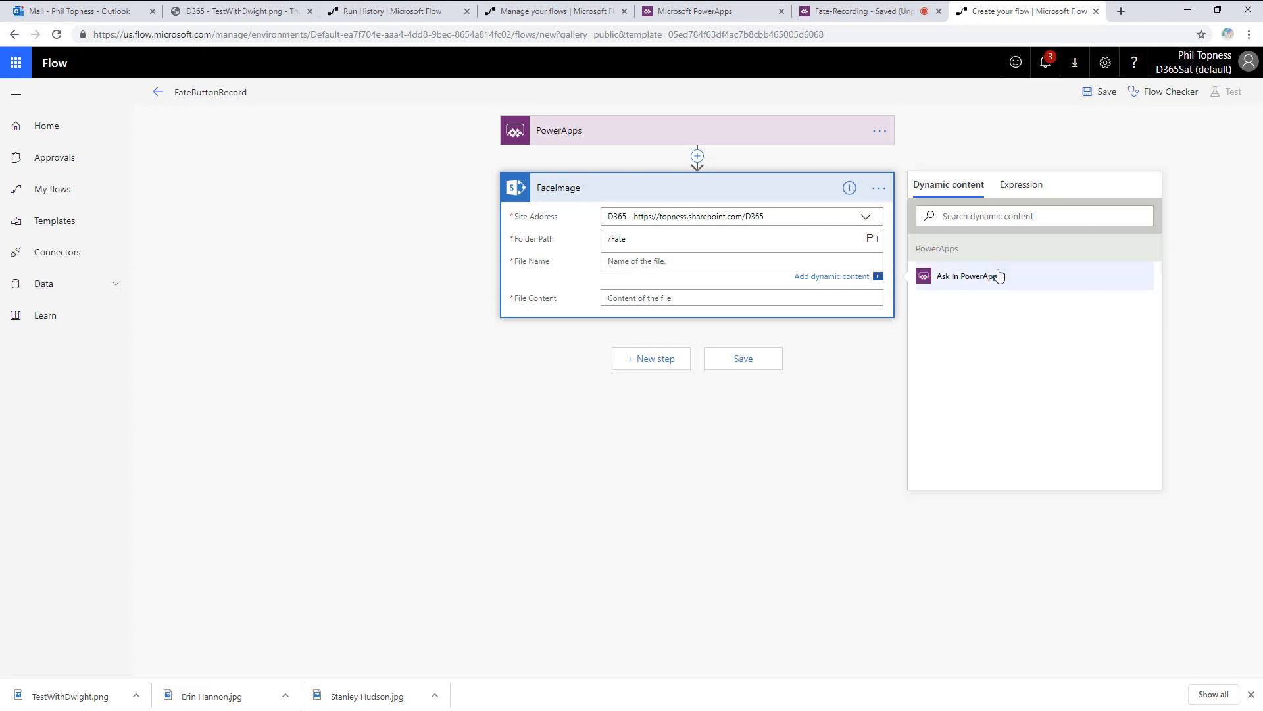
click(975, 277)
click(799, 300)
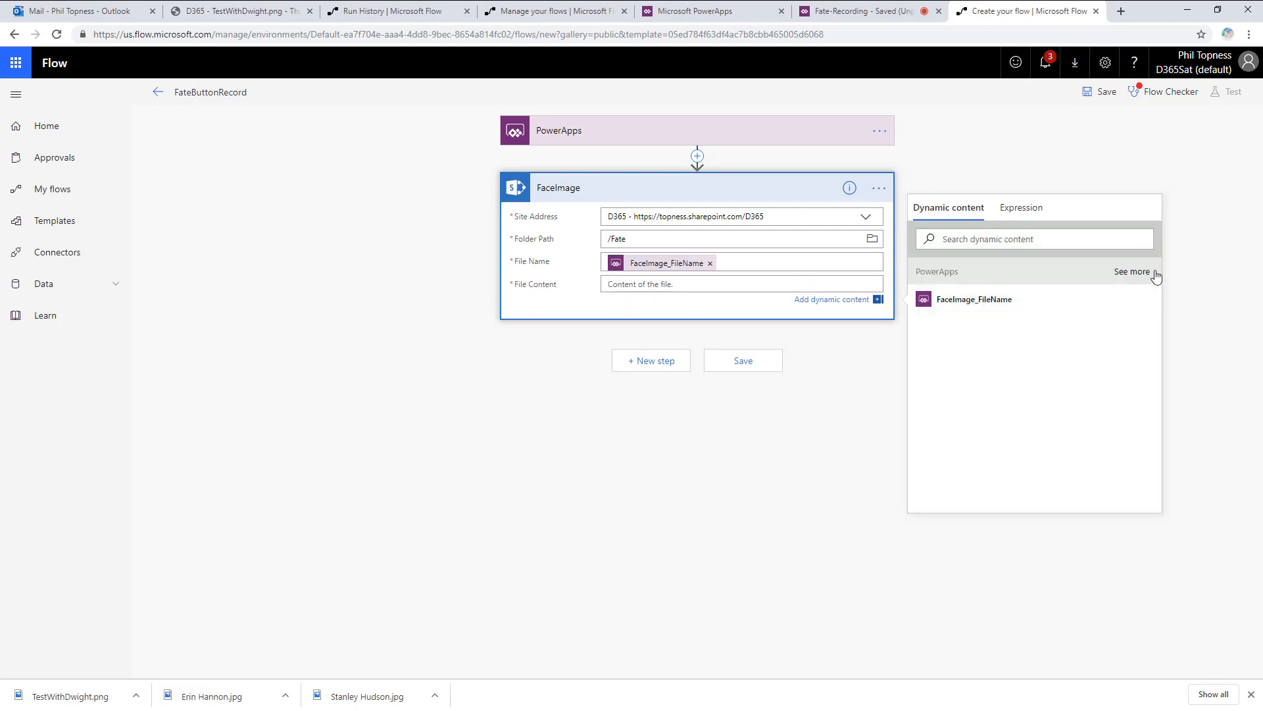
click(1136, 276)
click(1005, 334)
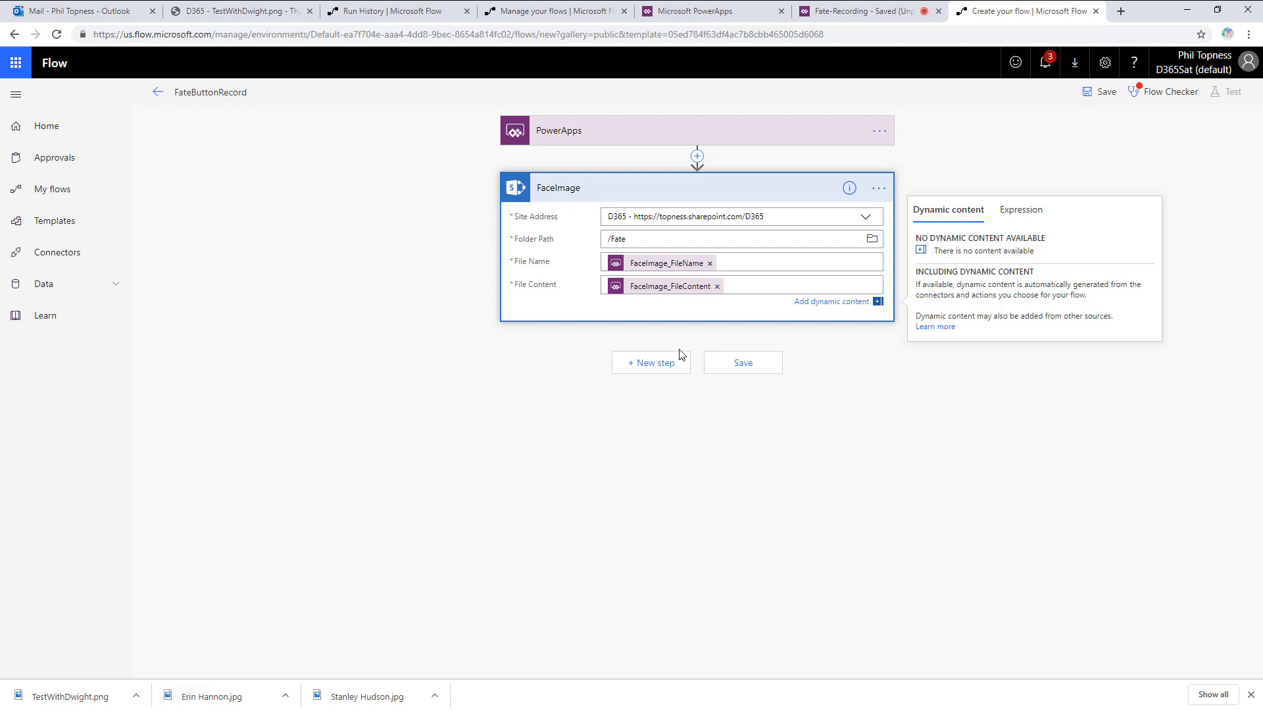
click(641, 362)
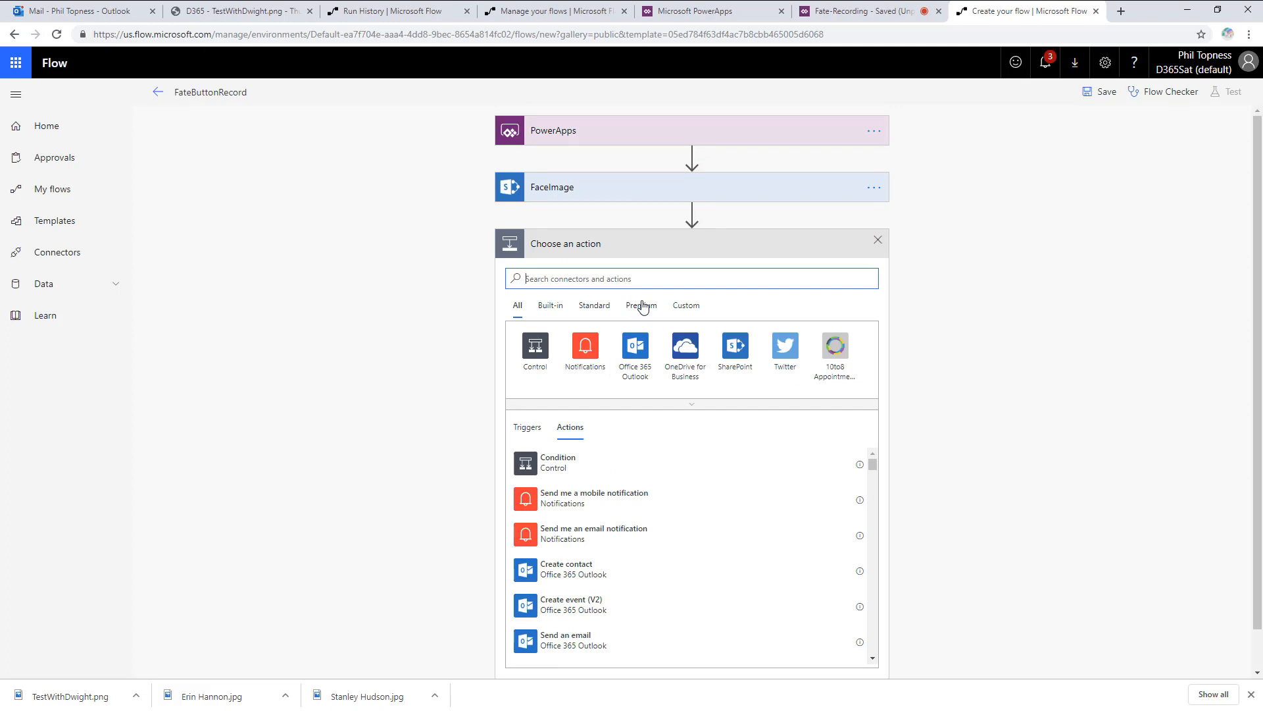
Add an Initialize variable step named FaceImage of type Object.
text(variable)
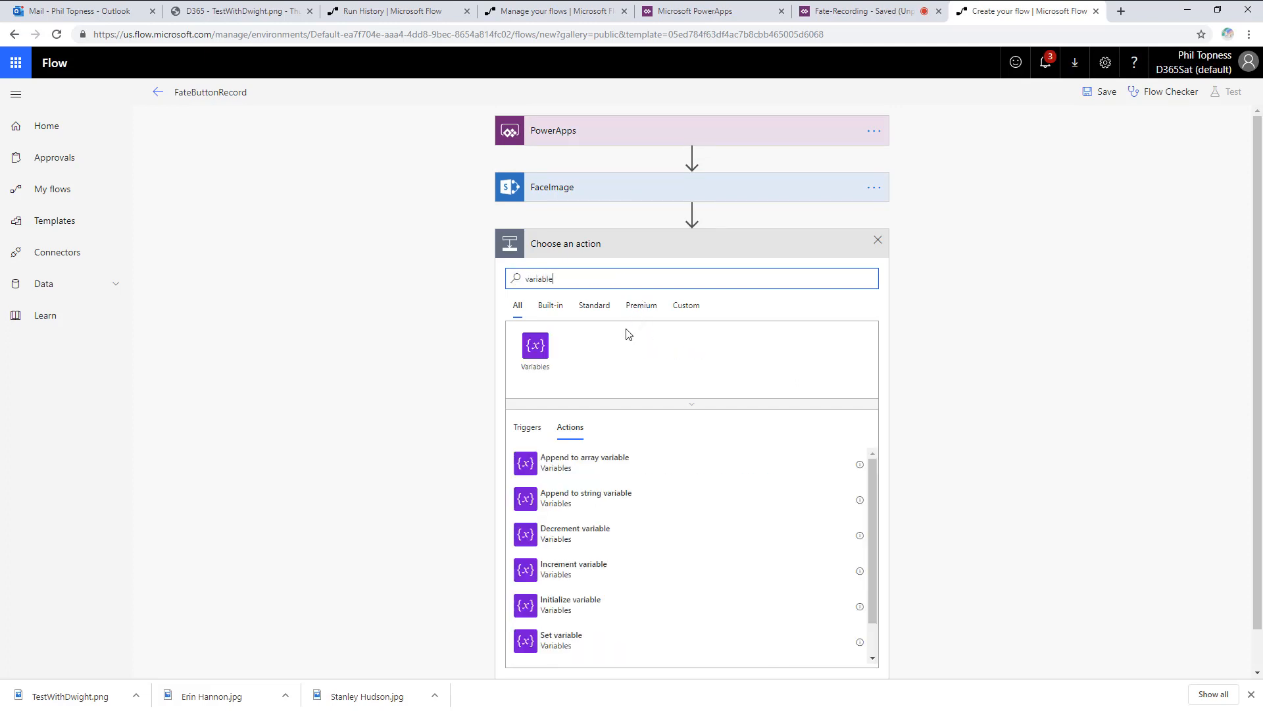
click(583, 615)
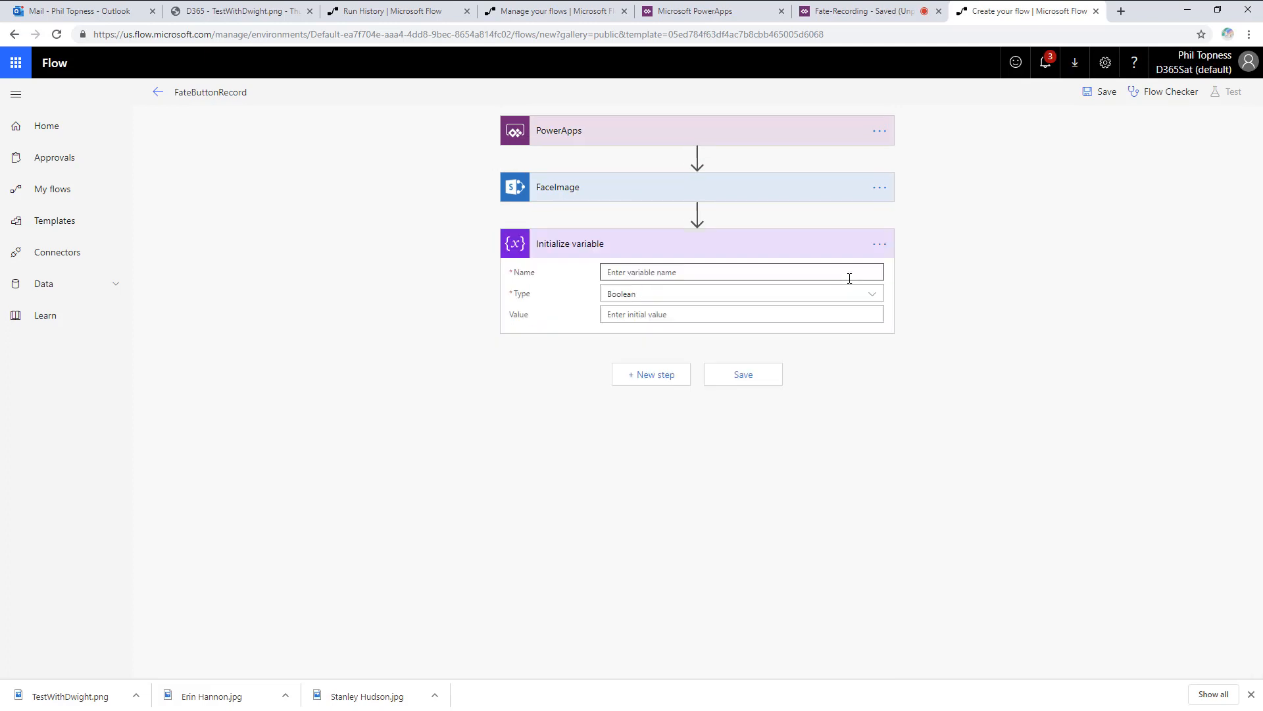
click(760, 270)
text(F)
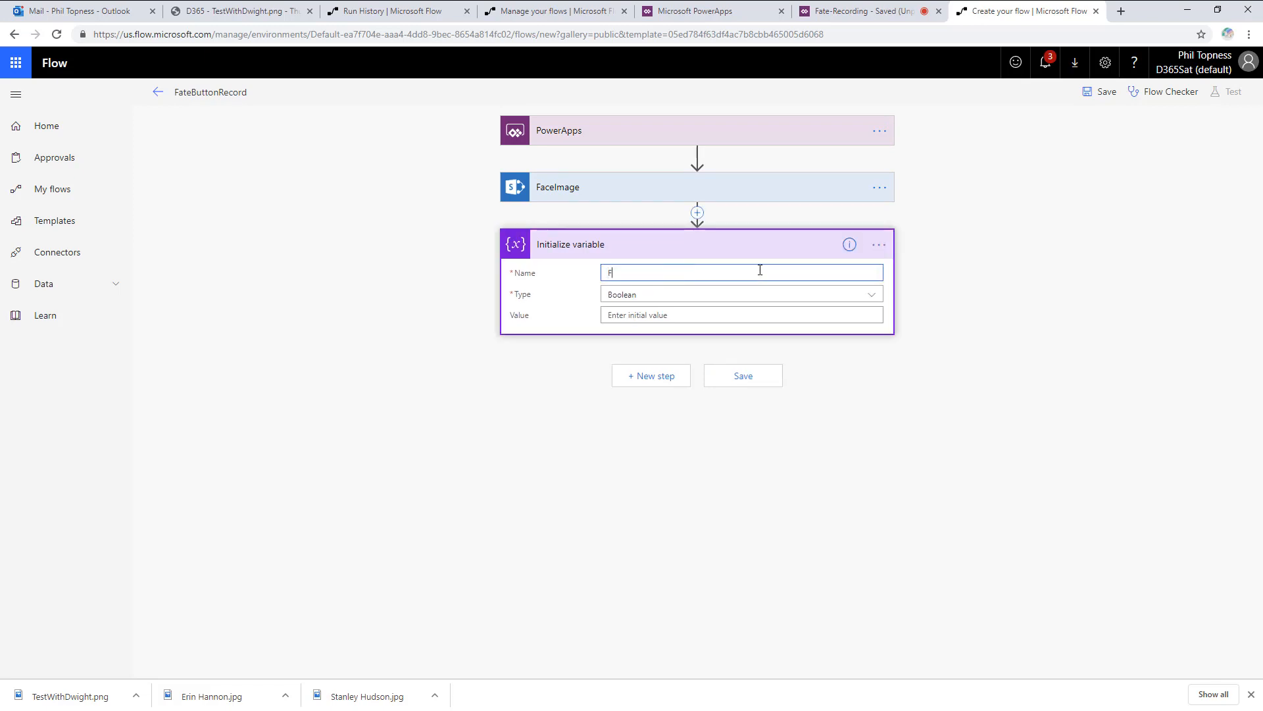
key(Tab)
key(Tab)
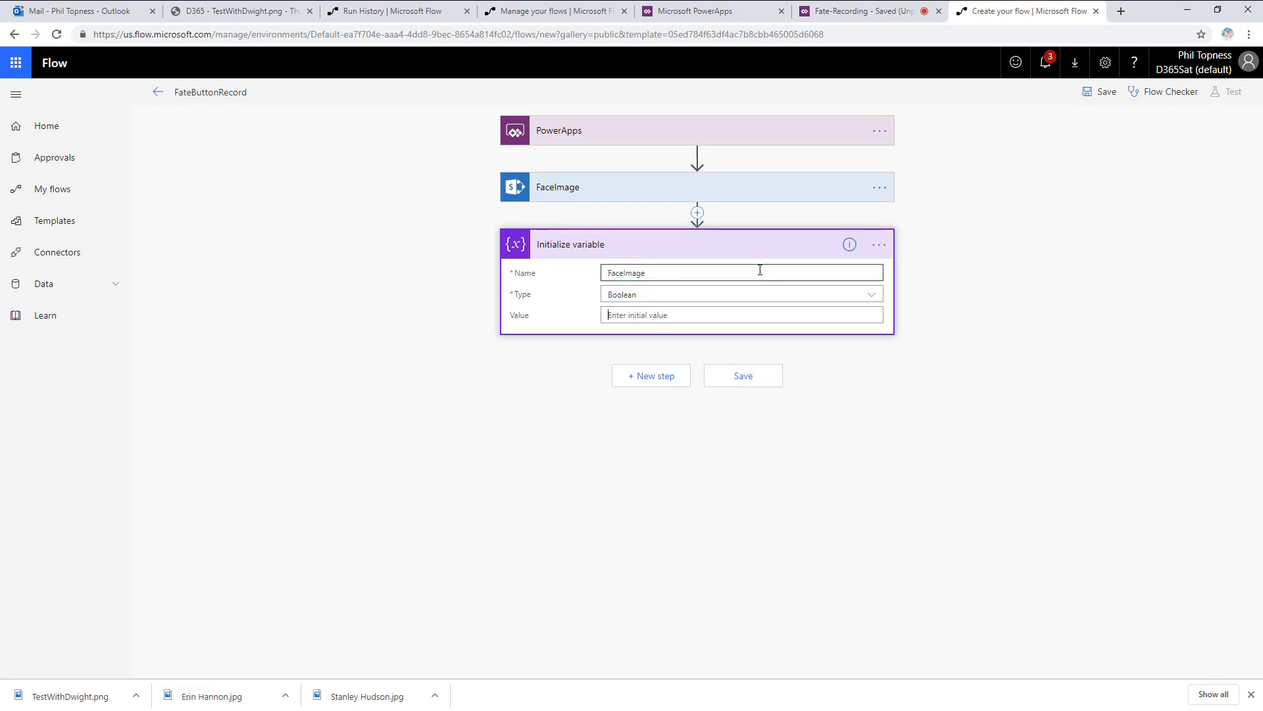
click(714, 301)
click(645, 397)
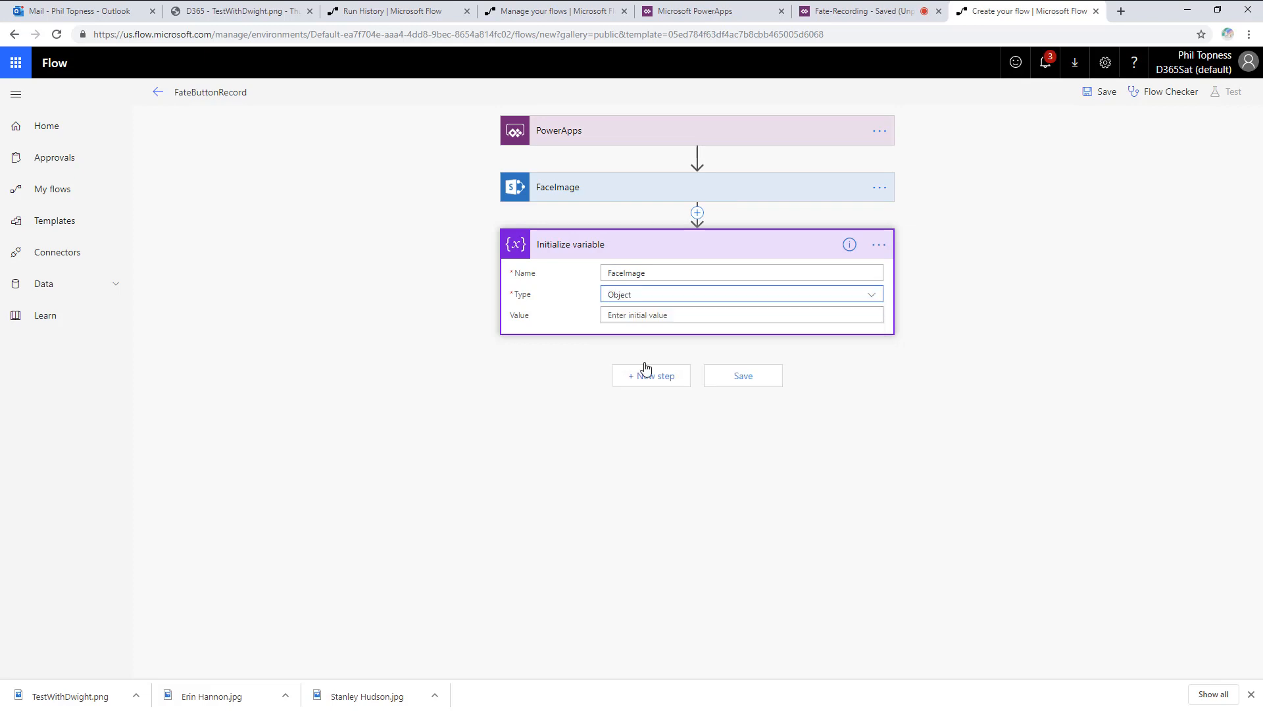
Set the variable's value to dataUriToBinary(FaceImage_FileContent).
click(649, 315)
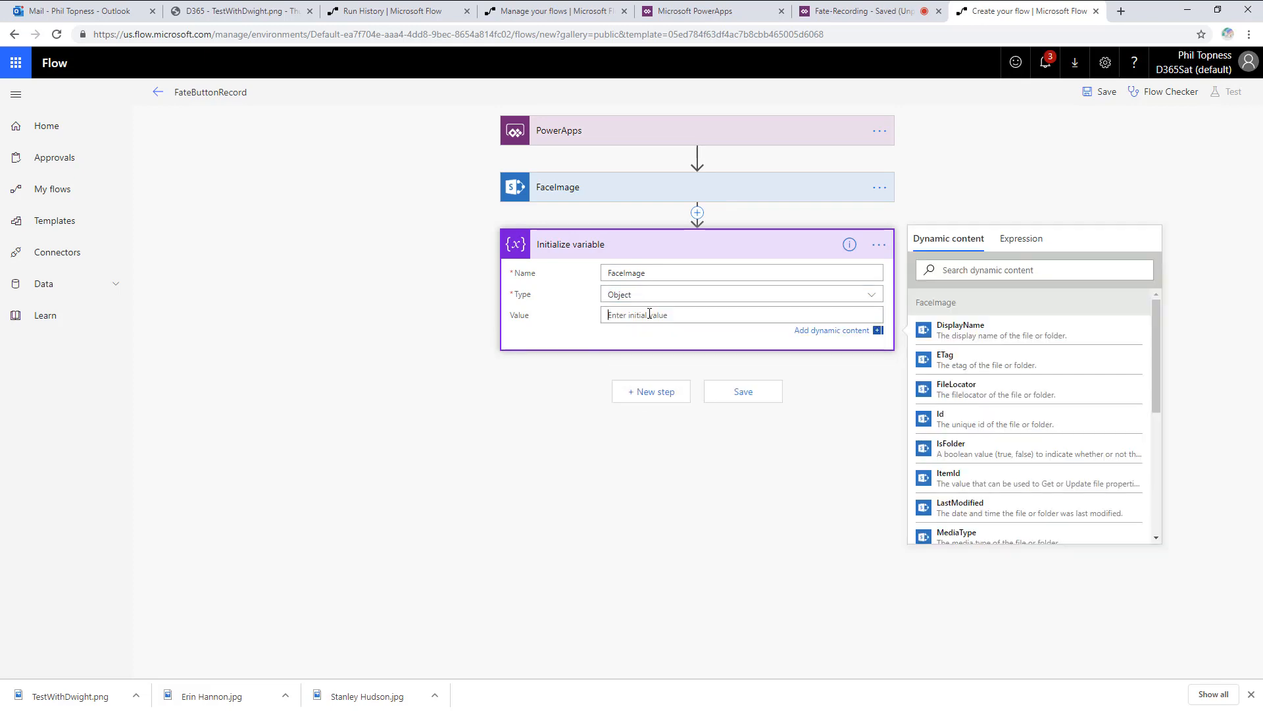
click(1031, 243)
text(data)
click(1025, 296)
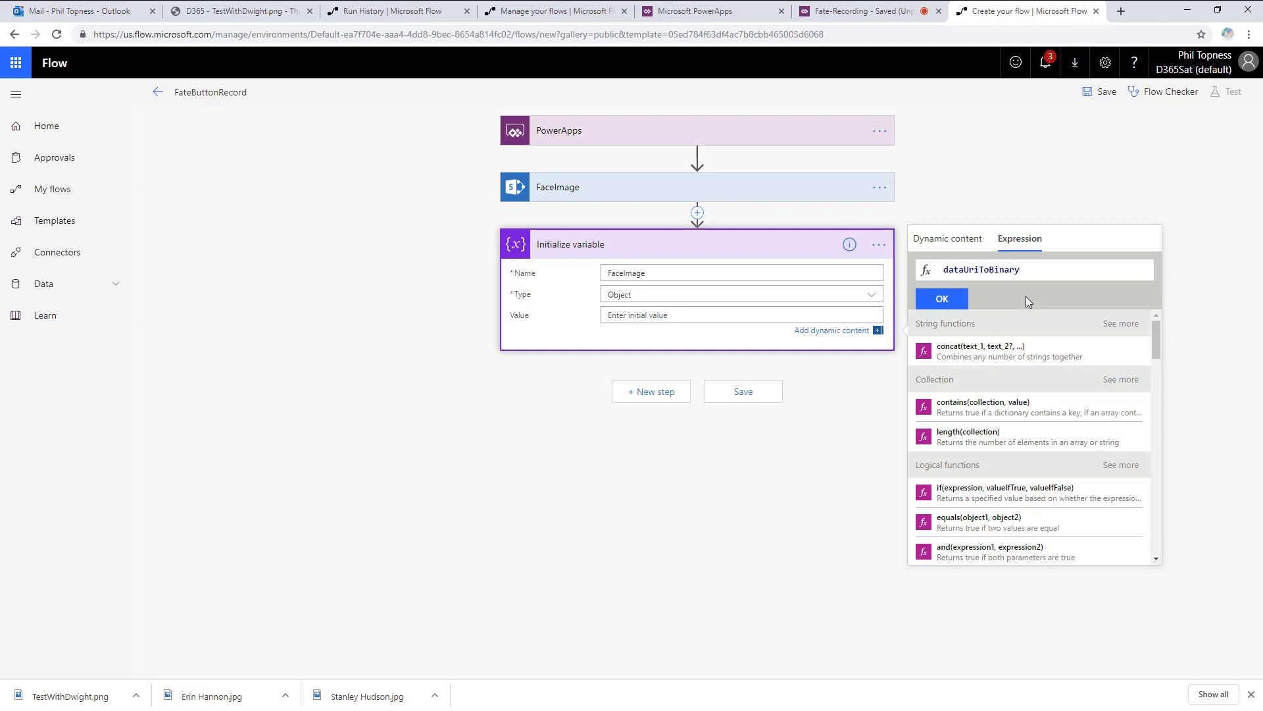
text(()
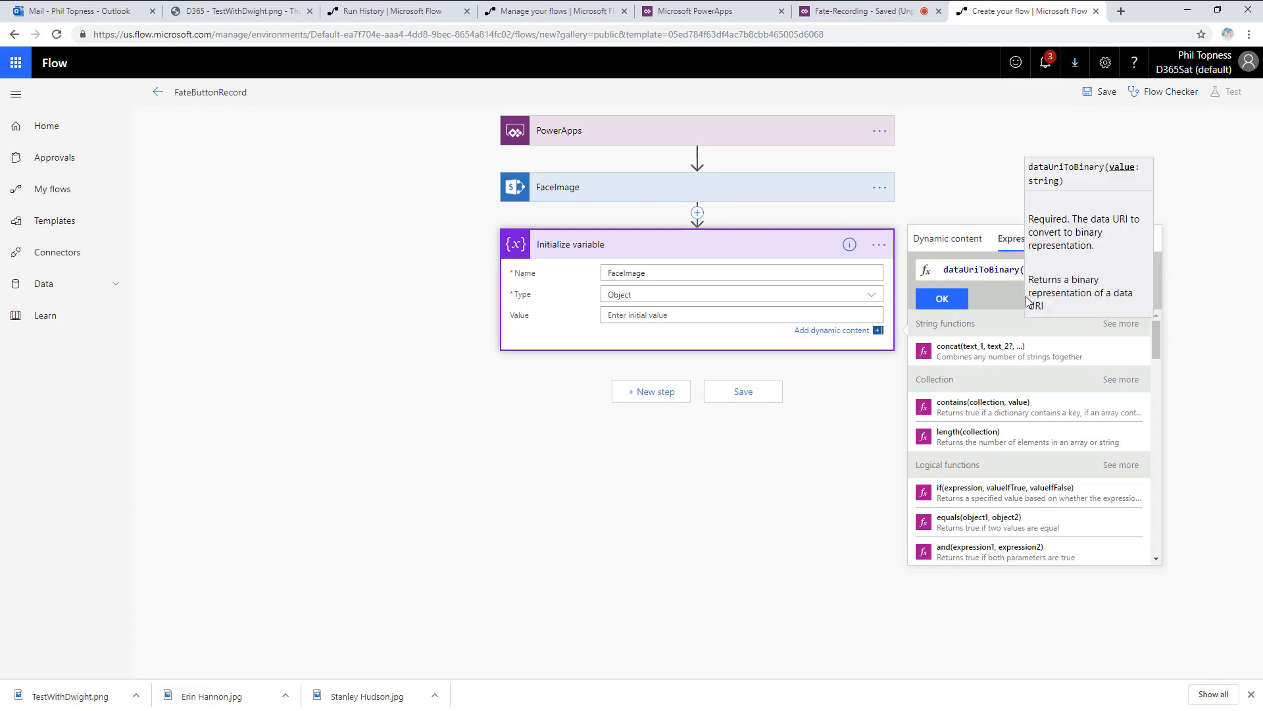
click(947, 244)
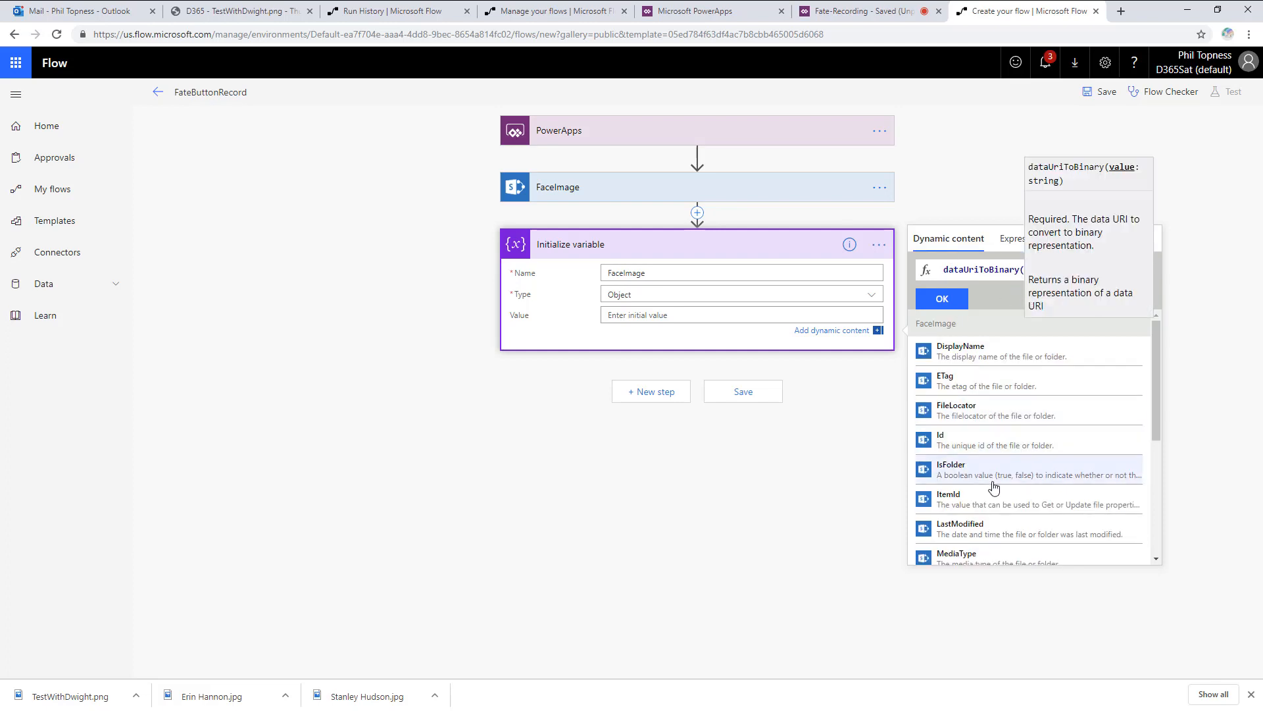
scroll(994, 486, down, 2)
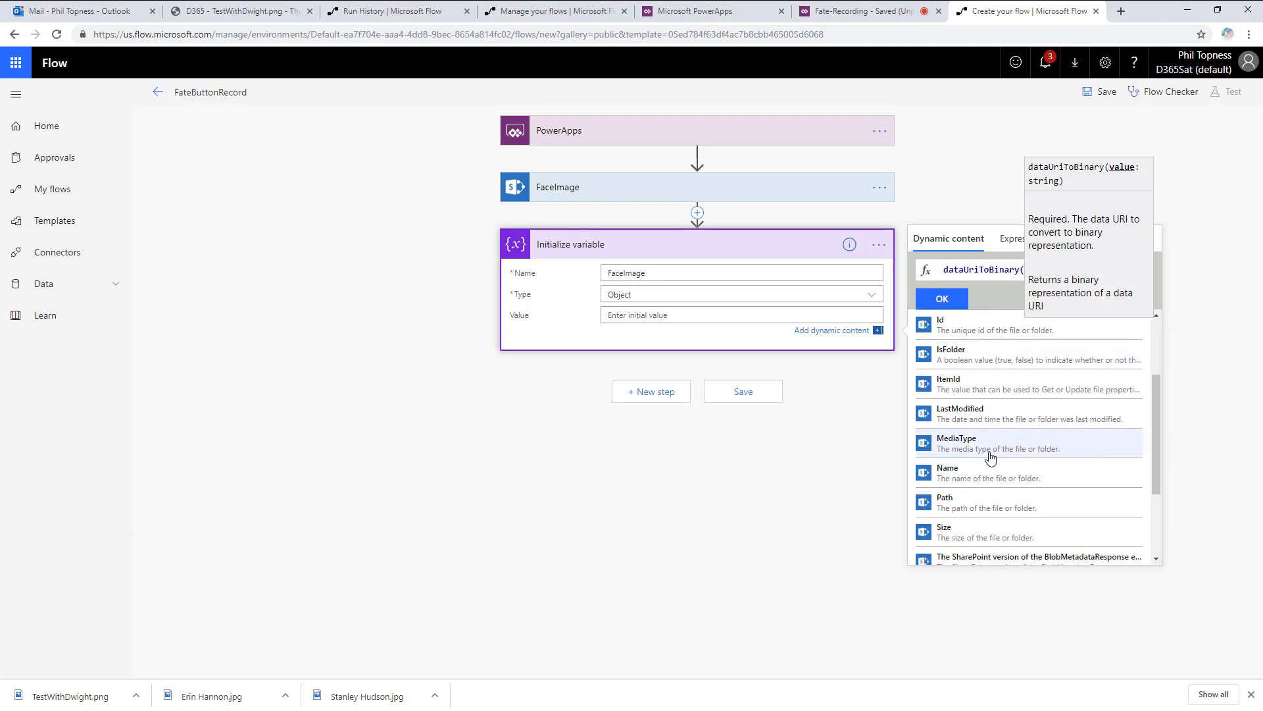
scroll(995, 415, down, 2)
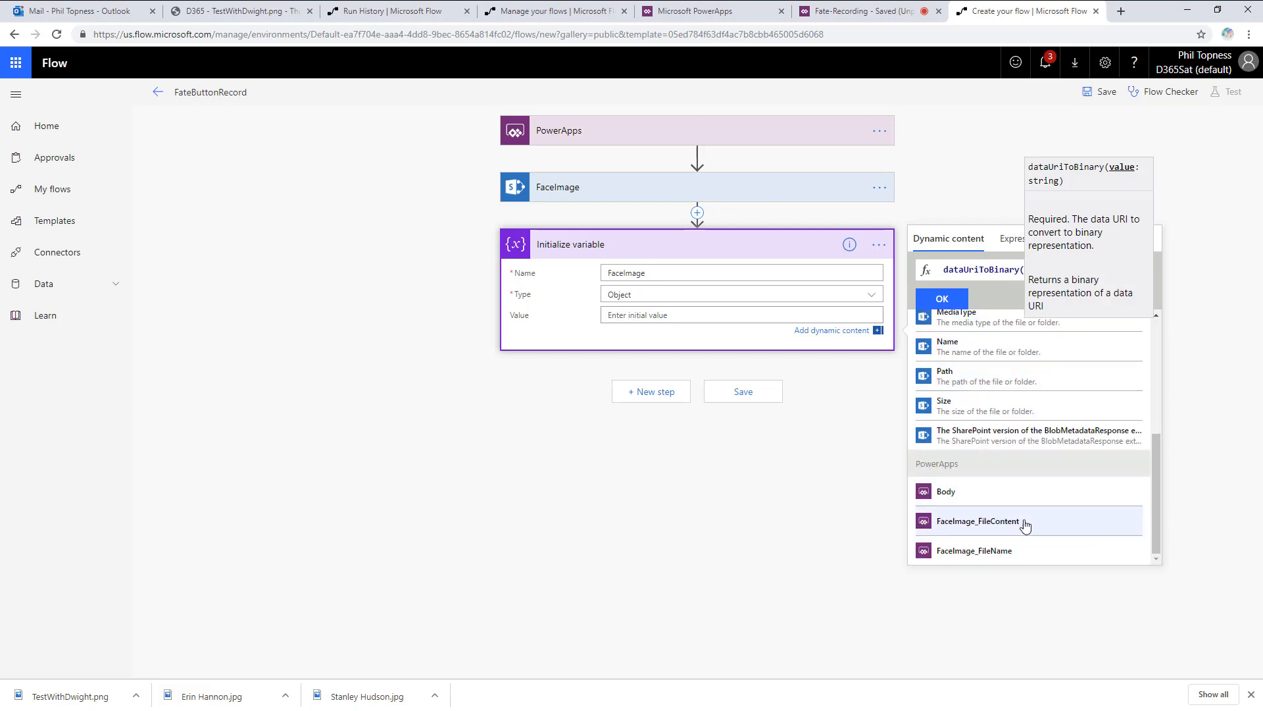
click(1029, 523)
click(945, 298)
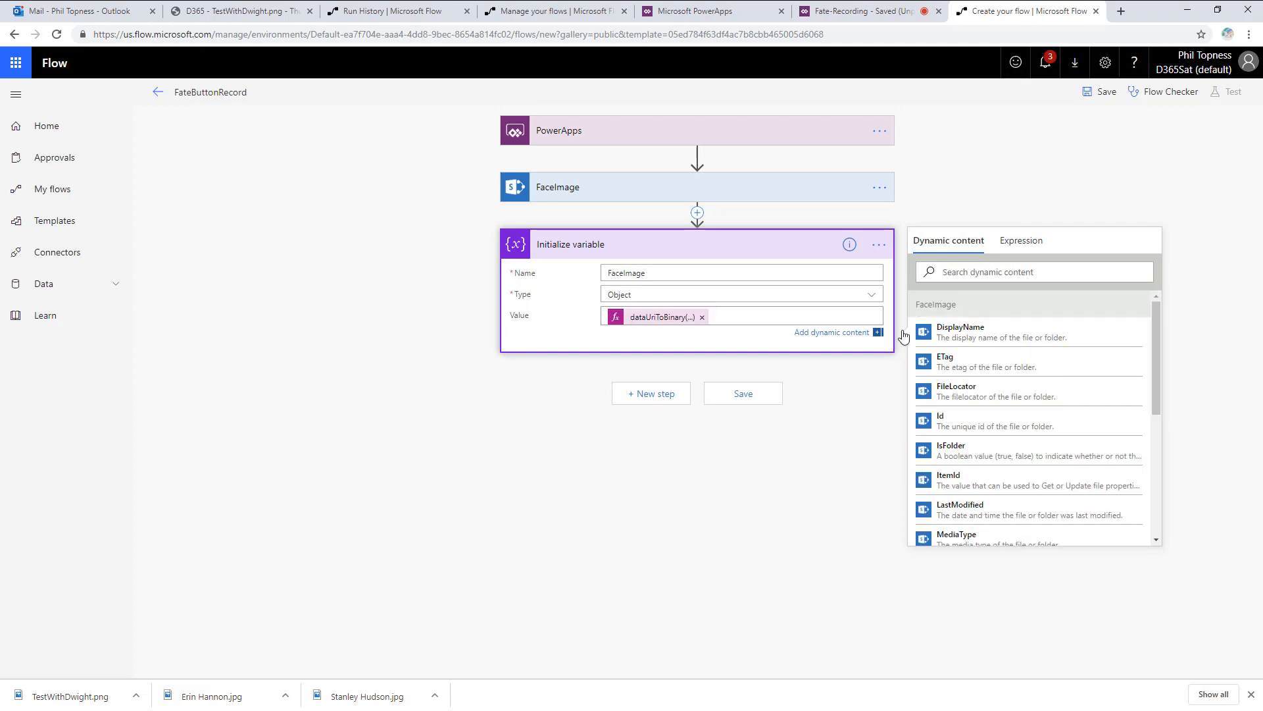
click(635, 395)
Add an Initialize variable step named Happiness, of type Float, with initial value 0.
text(v)
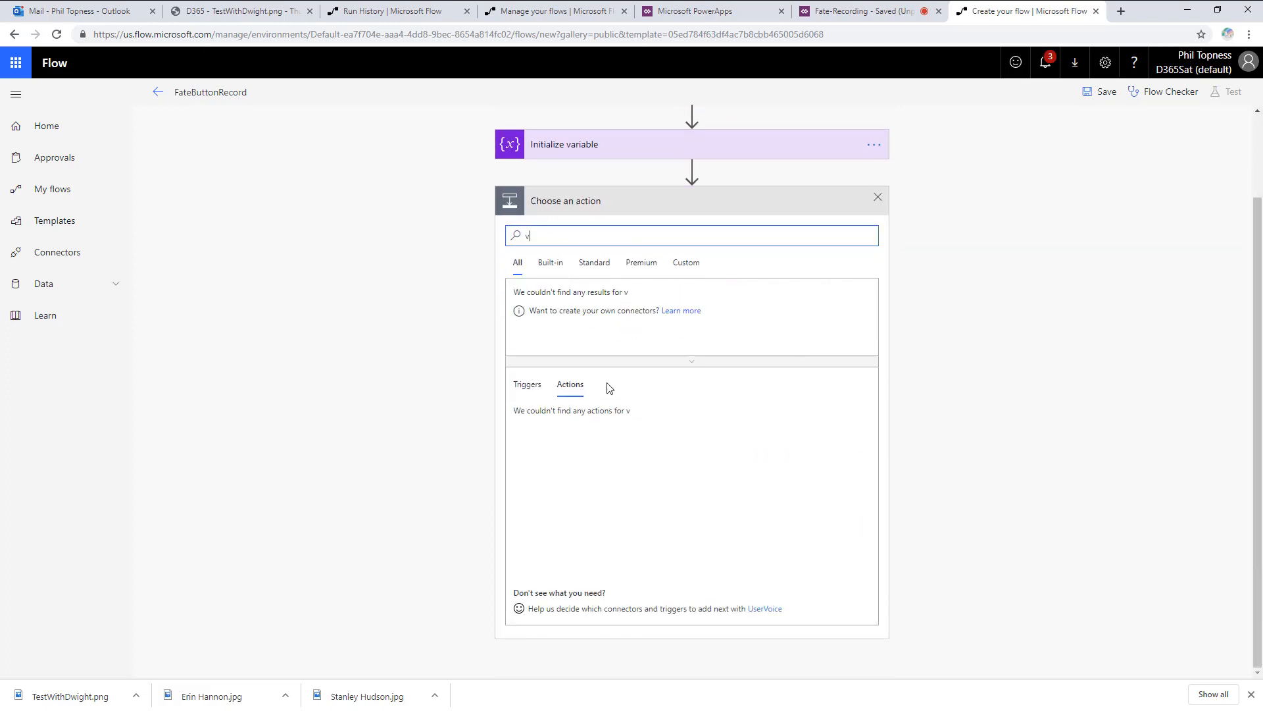
text(ariable)
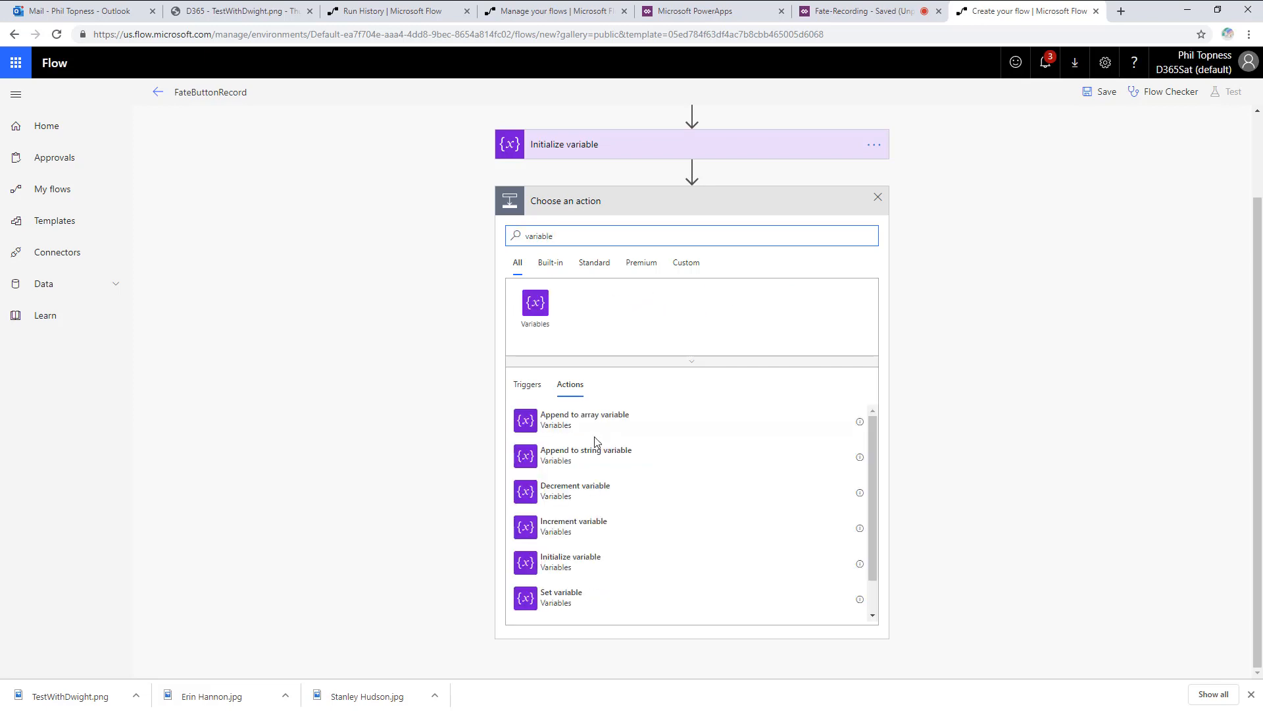
click(582, 564)
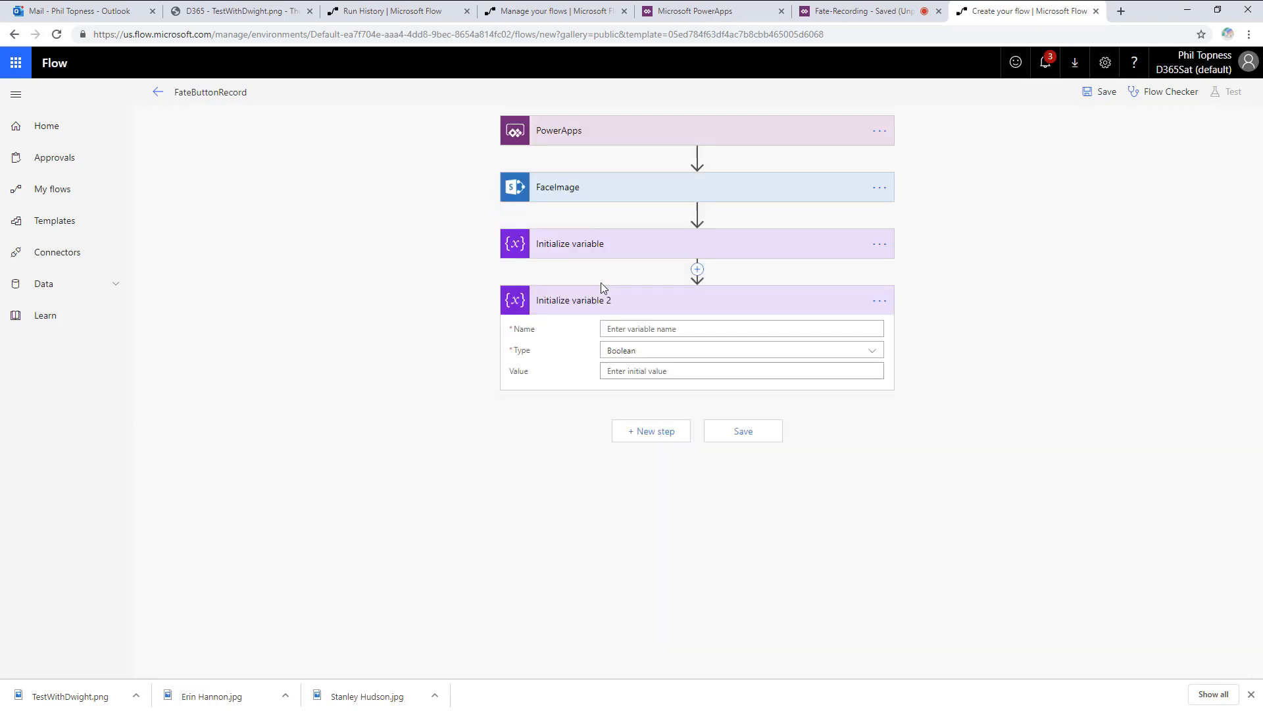
click(655, 331)
text(JHap)
key(BackSpace)
key(BackSpace)
key(BackSpace)
key(BackSpace)
text(Hap)
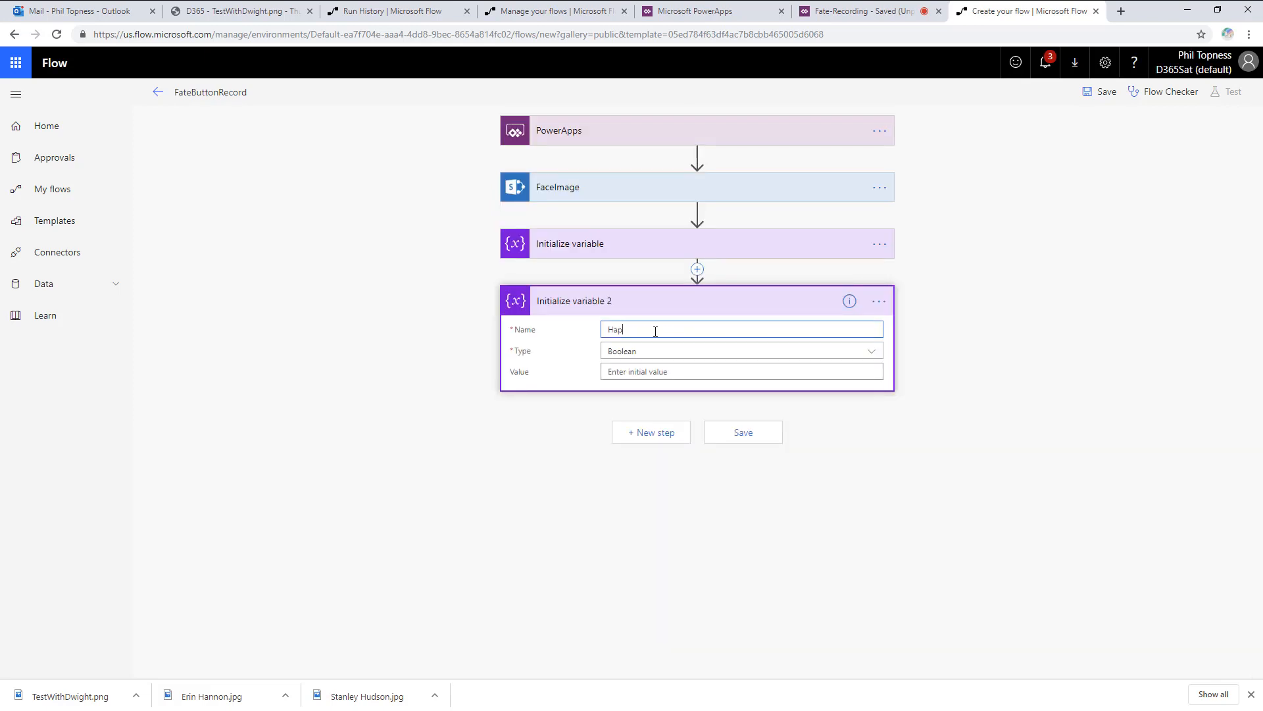
text(piness)
click(656, 353)
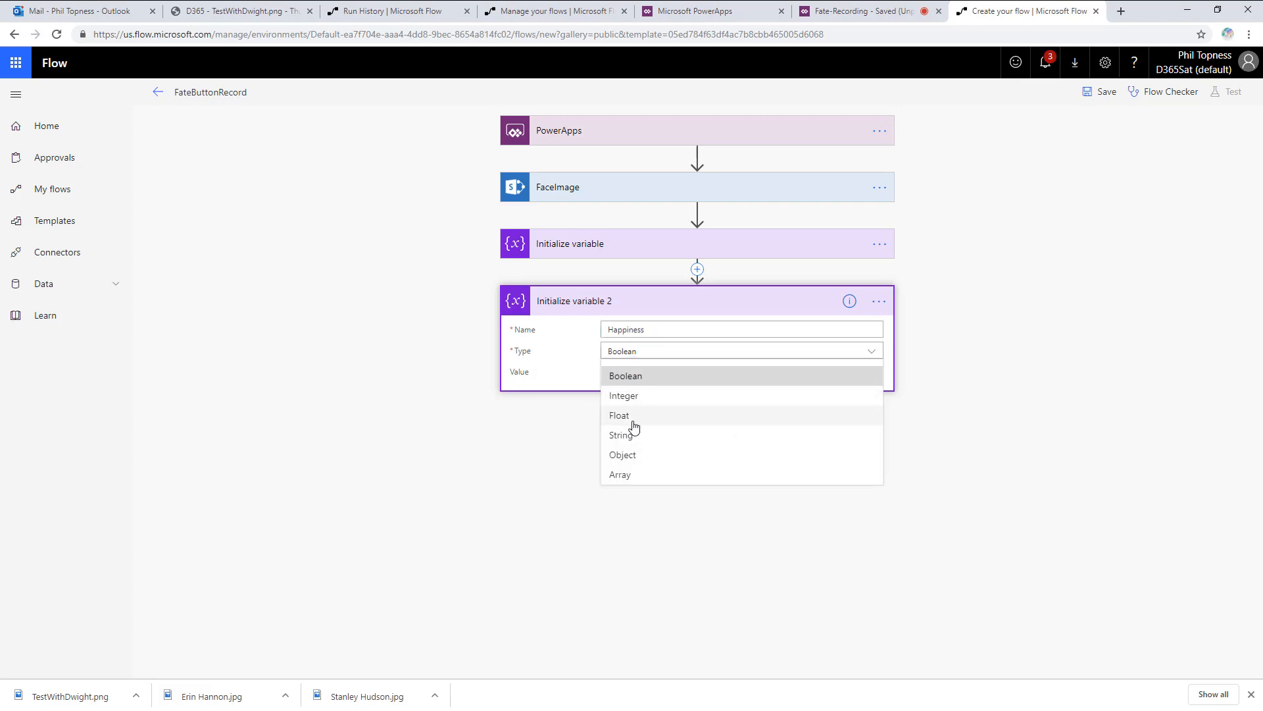
click(625, 415)
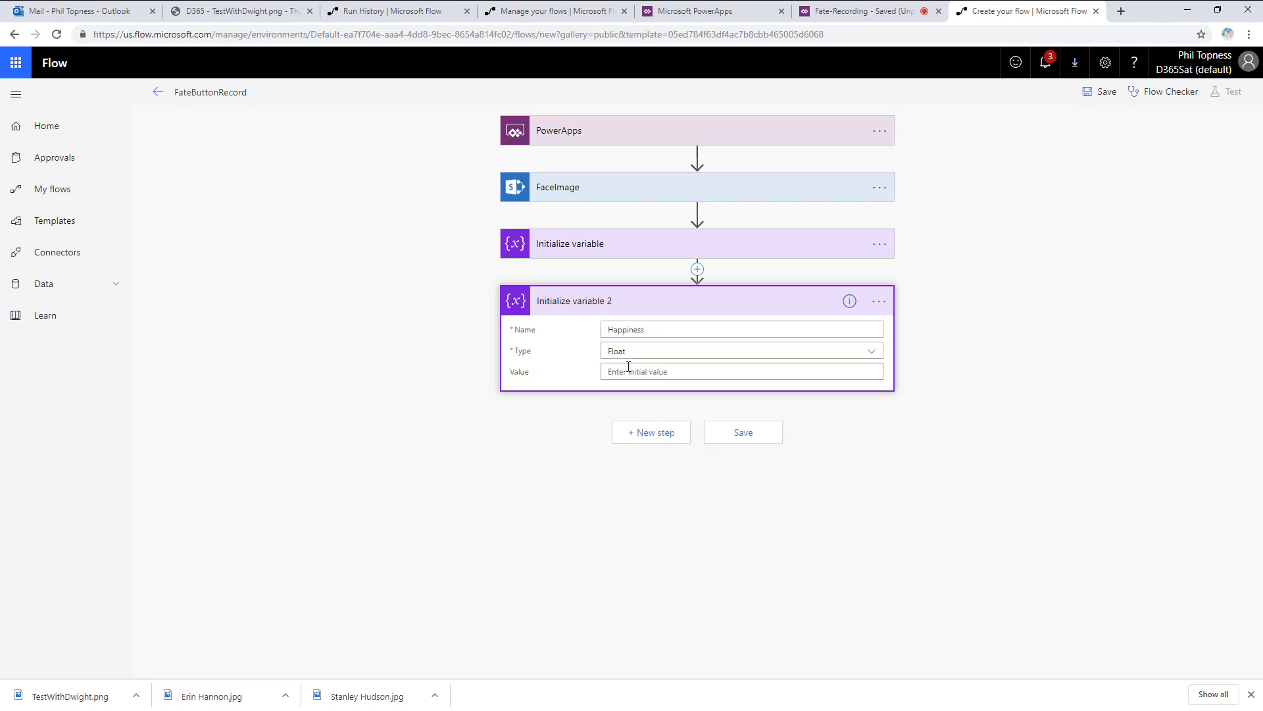
click(629, 371)
text(0)
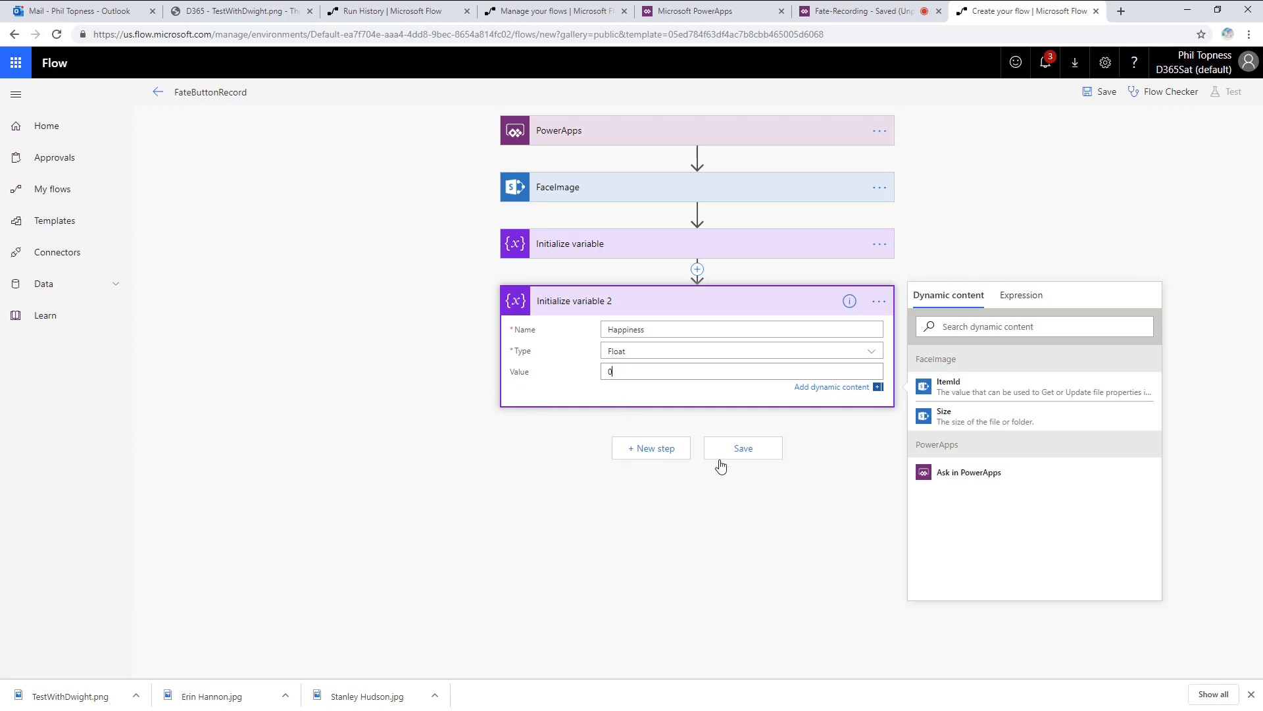
click(661, 450)
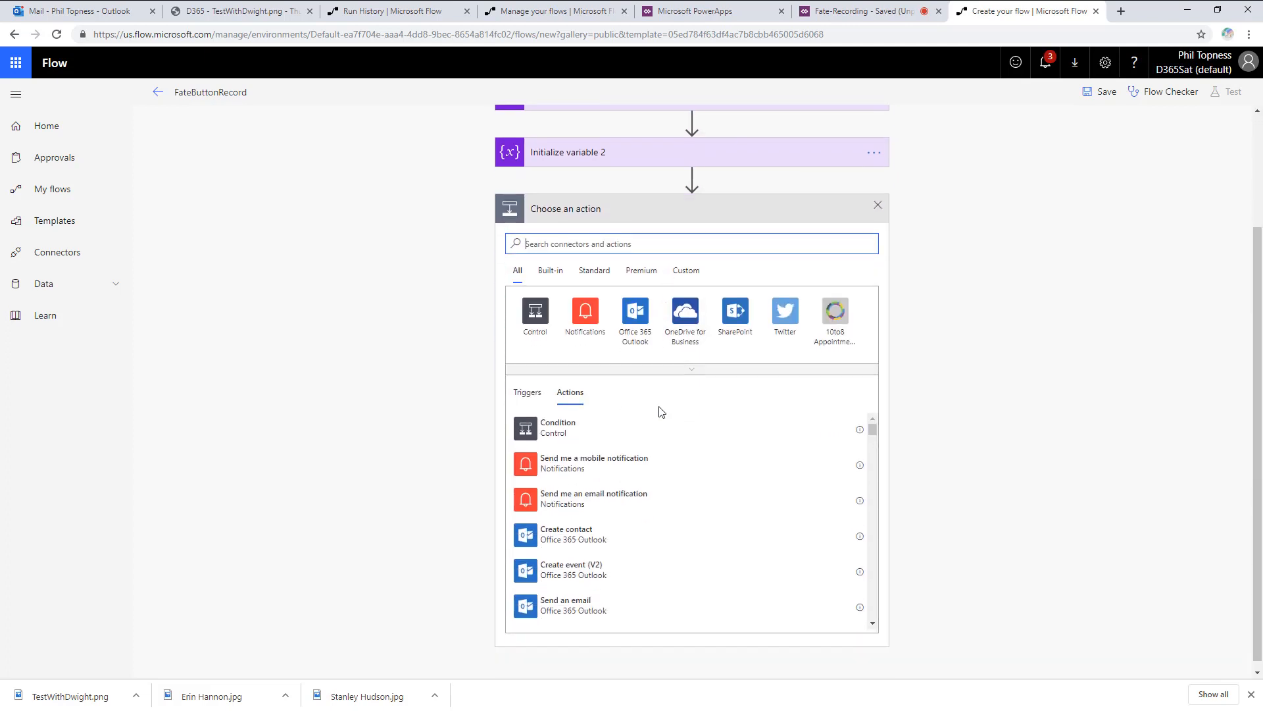
Add an HTTP action using POST to the pasted Face API detect URL.
text(http)
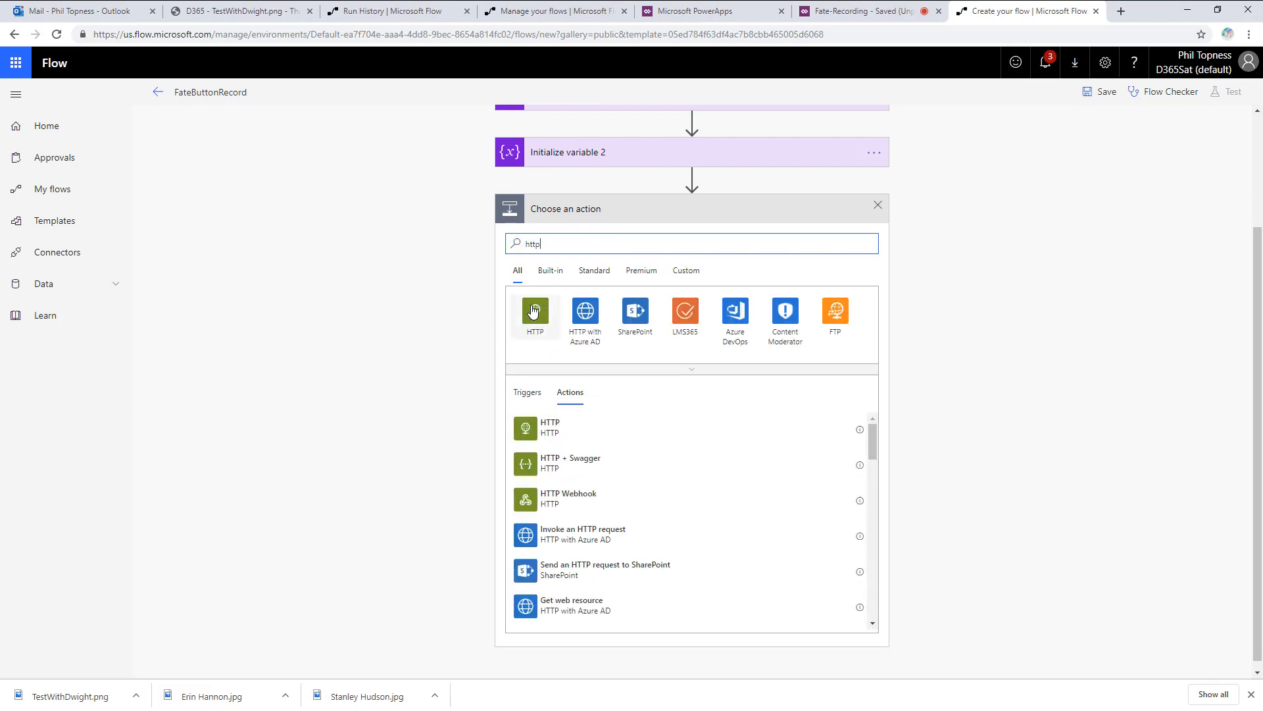
click(536, 314)
click(559, 311)
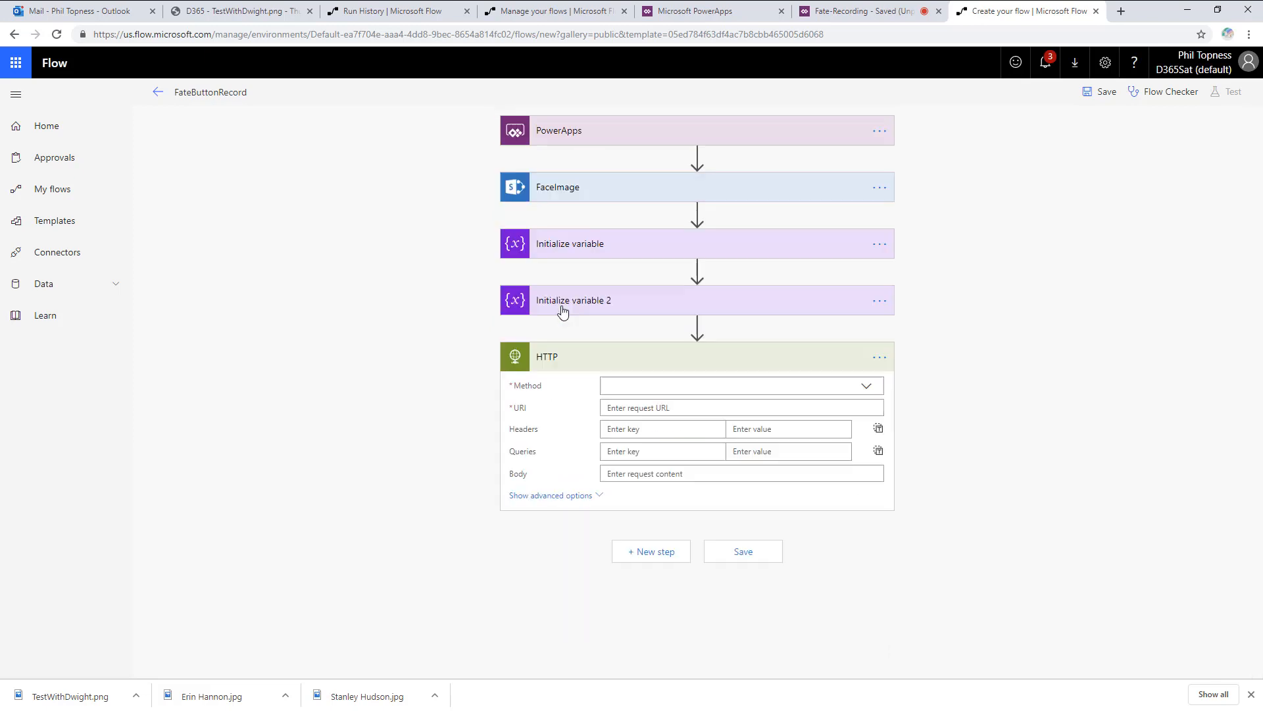
click(676, 379)
click(636, 436)
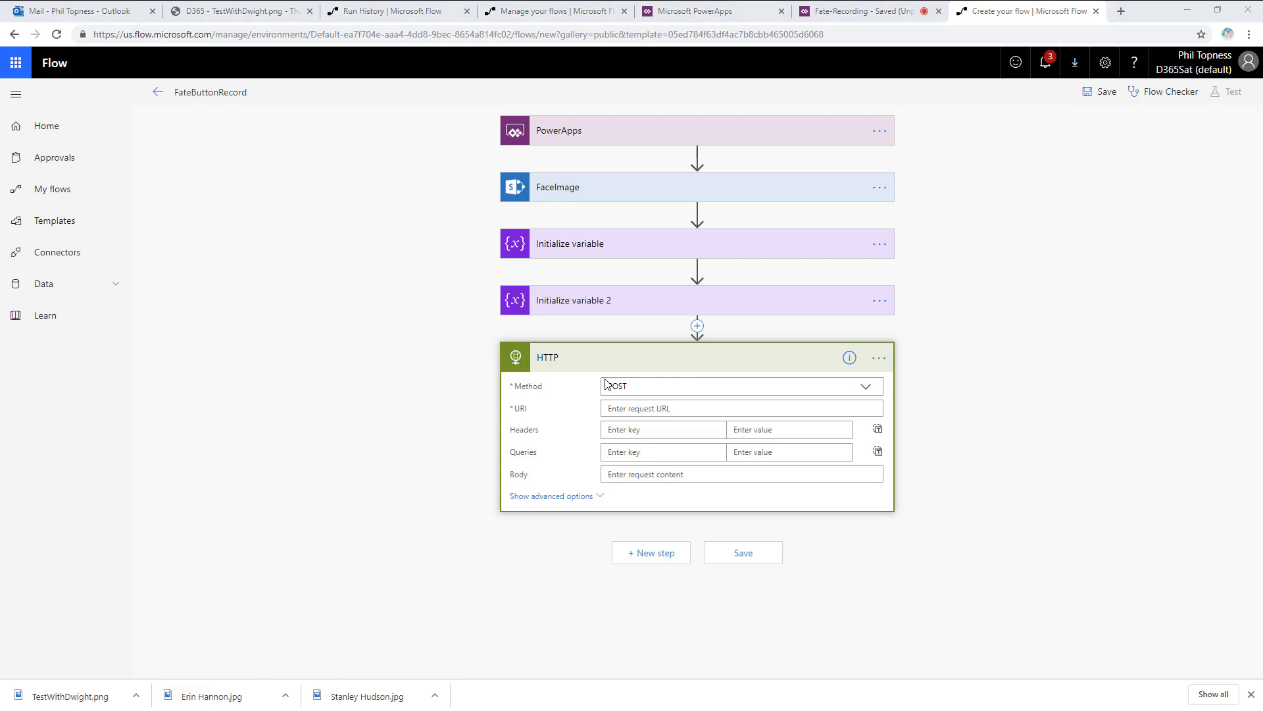
click(662, 402)
text(https://eastus.api.cognitive.microsoft.com/face/v1.0/detect)
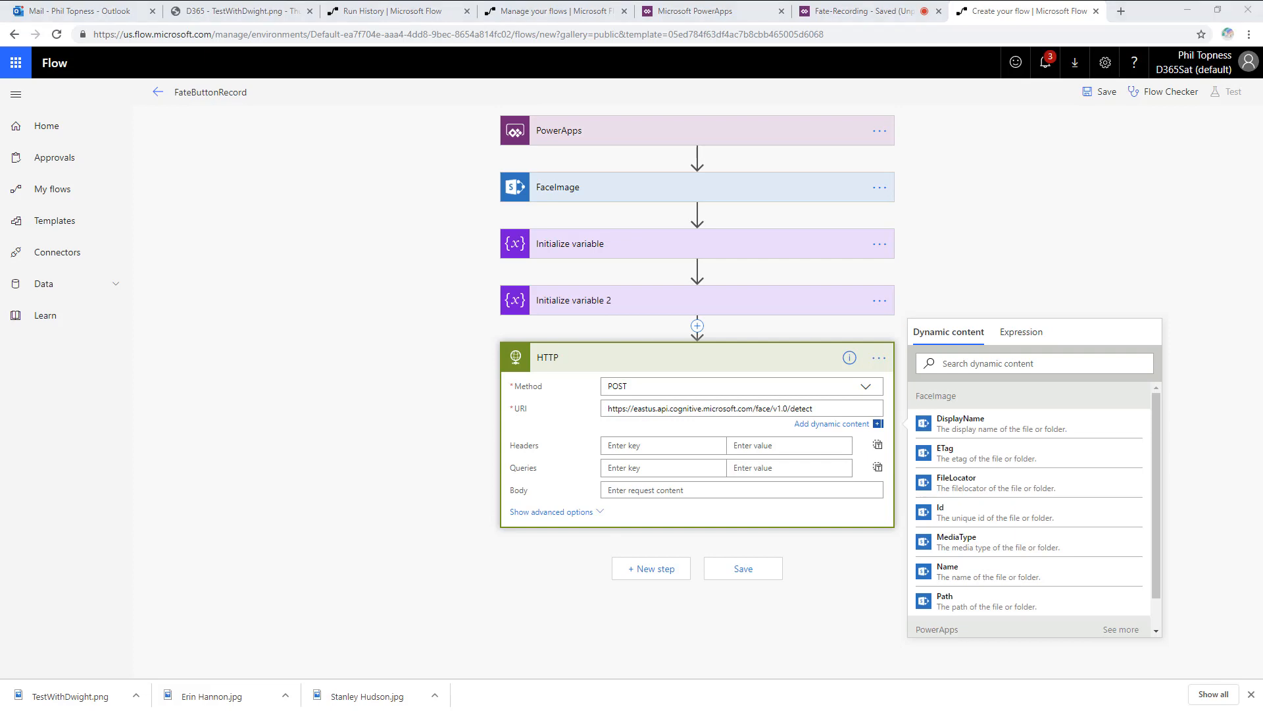
Add headers Ocp-Apim-Subscription-Key (the subscription key) and Content-Type: application/octet-stream.
click(602, 439)
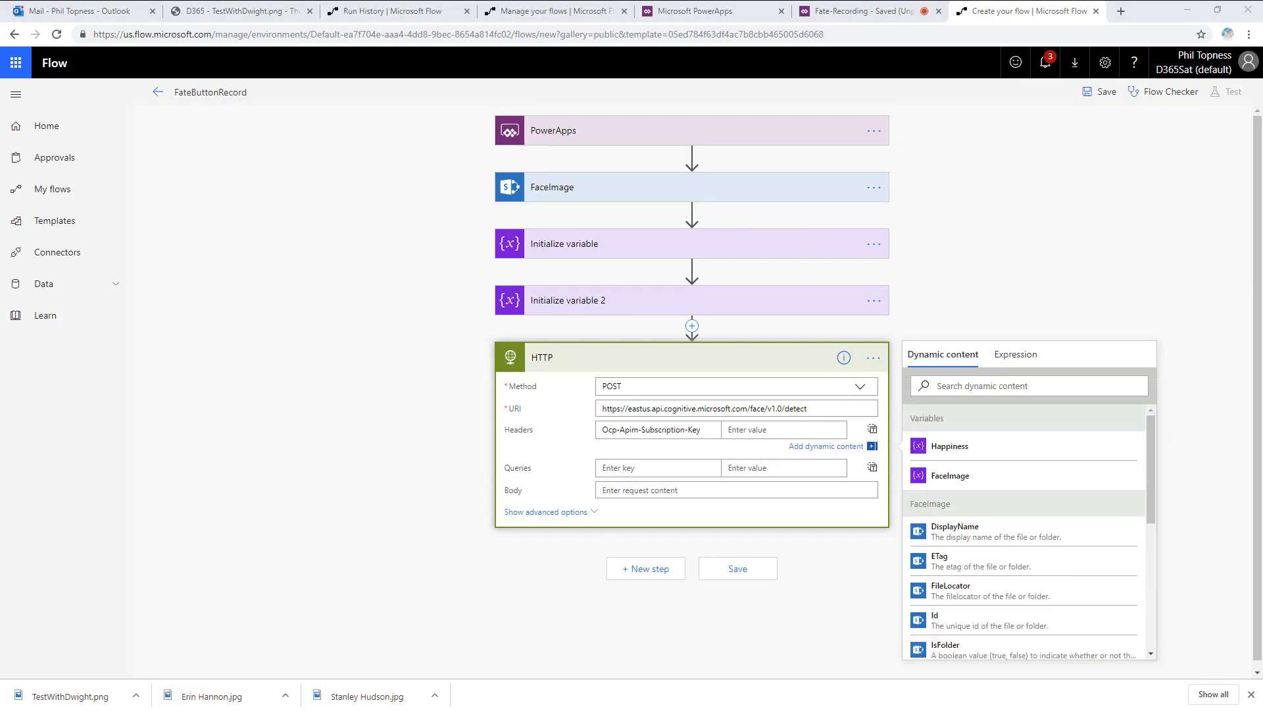
key(alt+Tab)
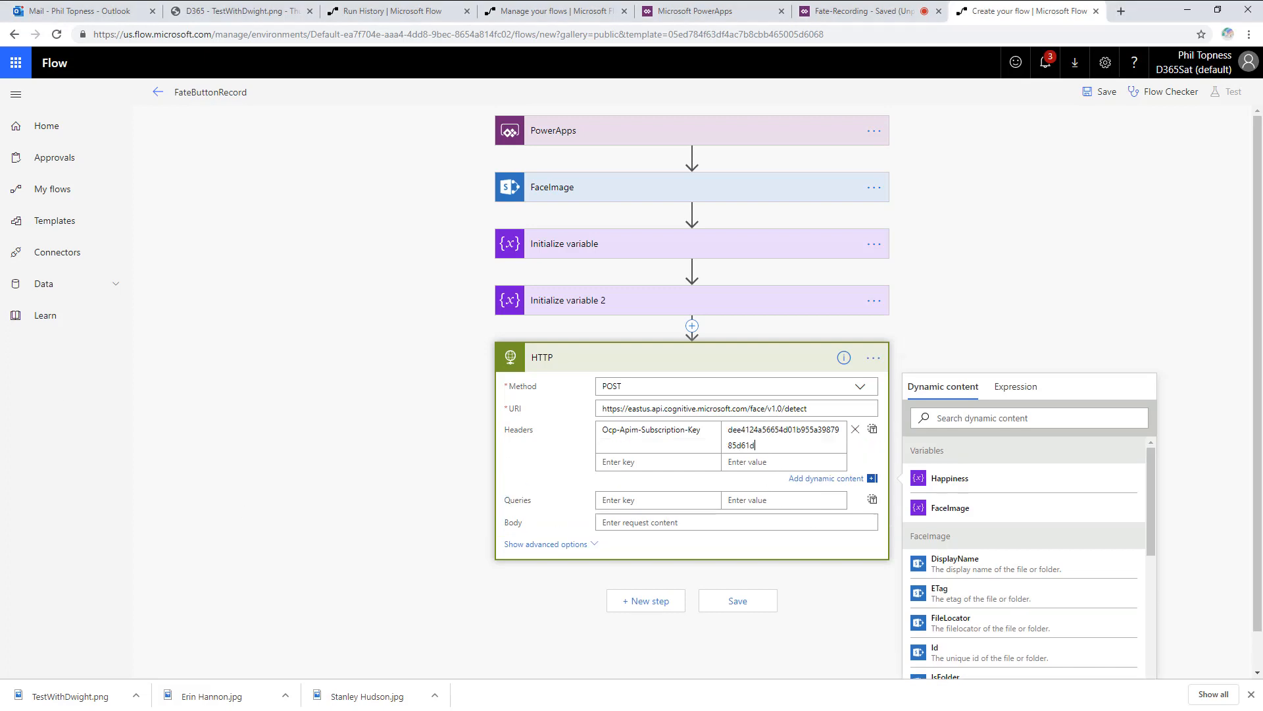
key(alt+Tab)
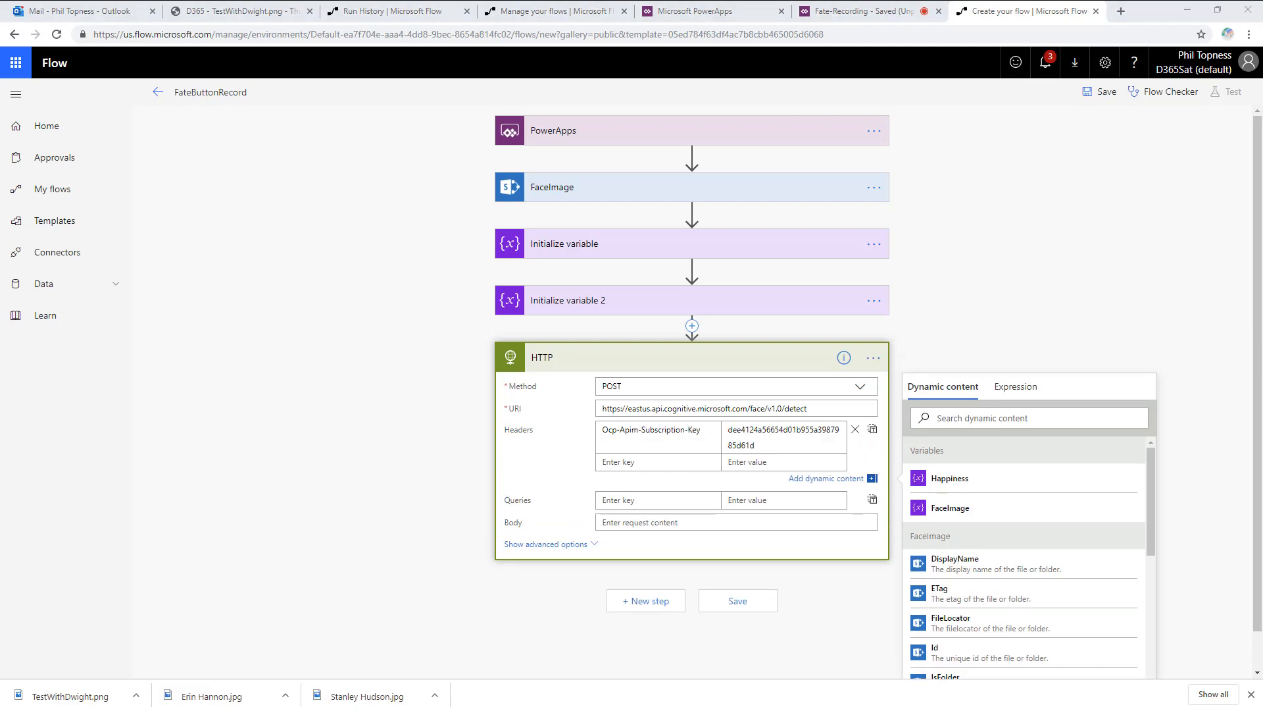
click(668, 465)
text(Content-Typ)
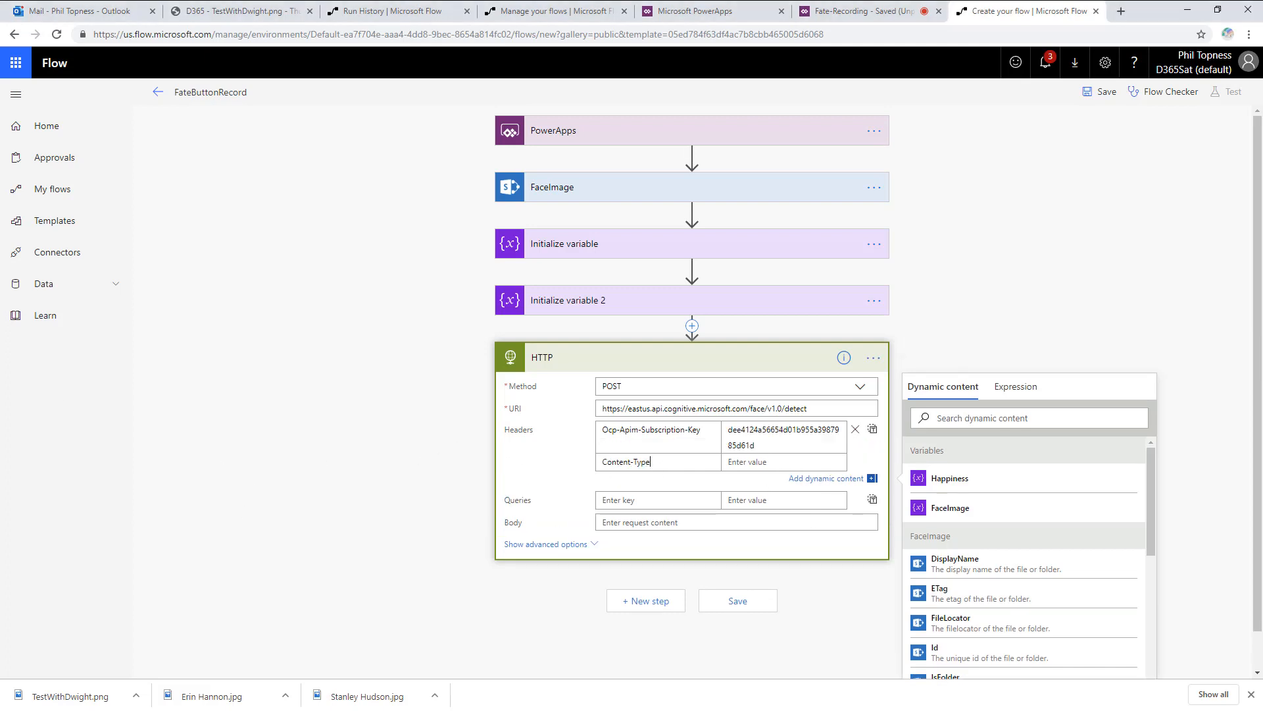
text(e)
key(alt+Tab)
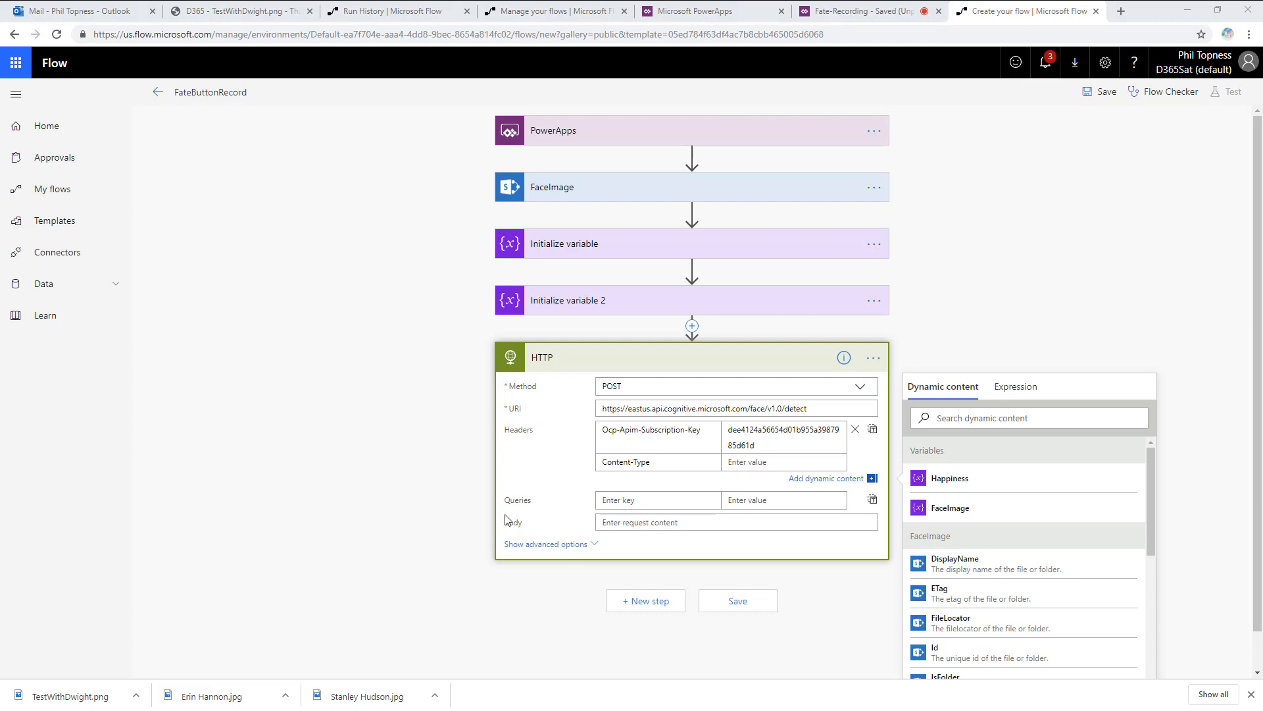
text(application/octet-stream)
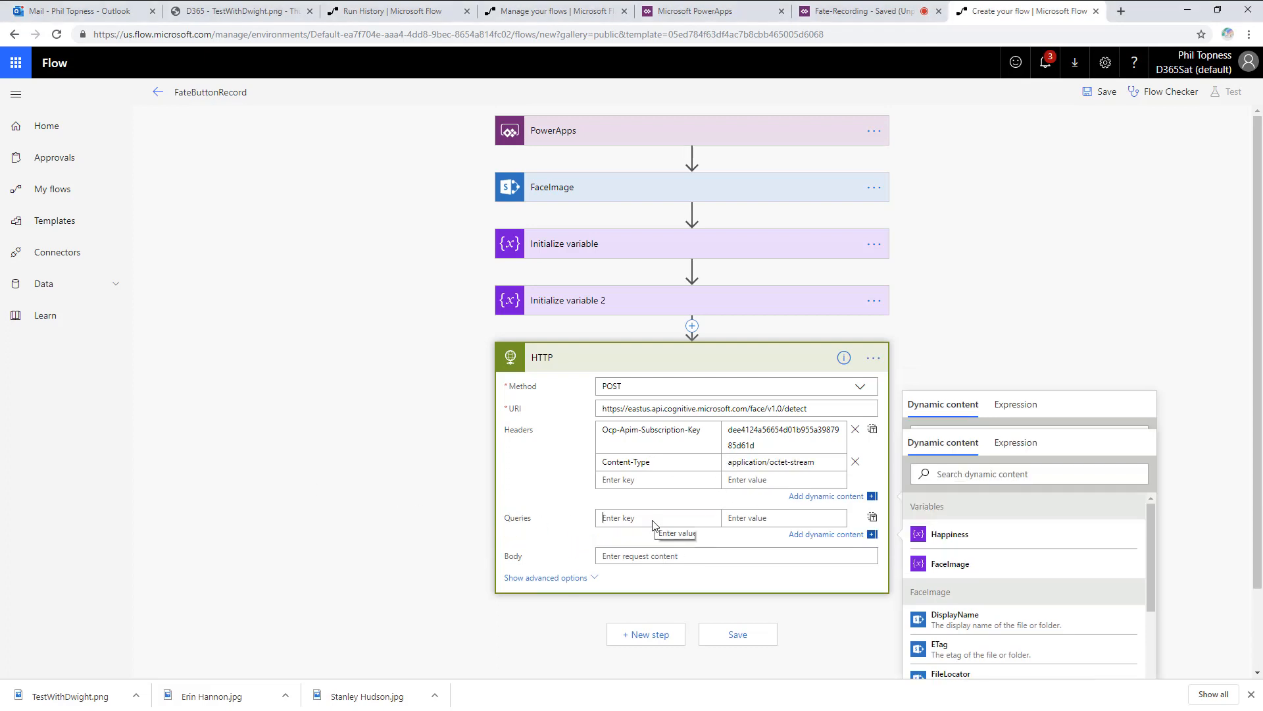
Add query returnFaceAttributes with the face attribute list and set the body to FaceImage.
key(alt+Tab)
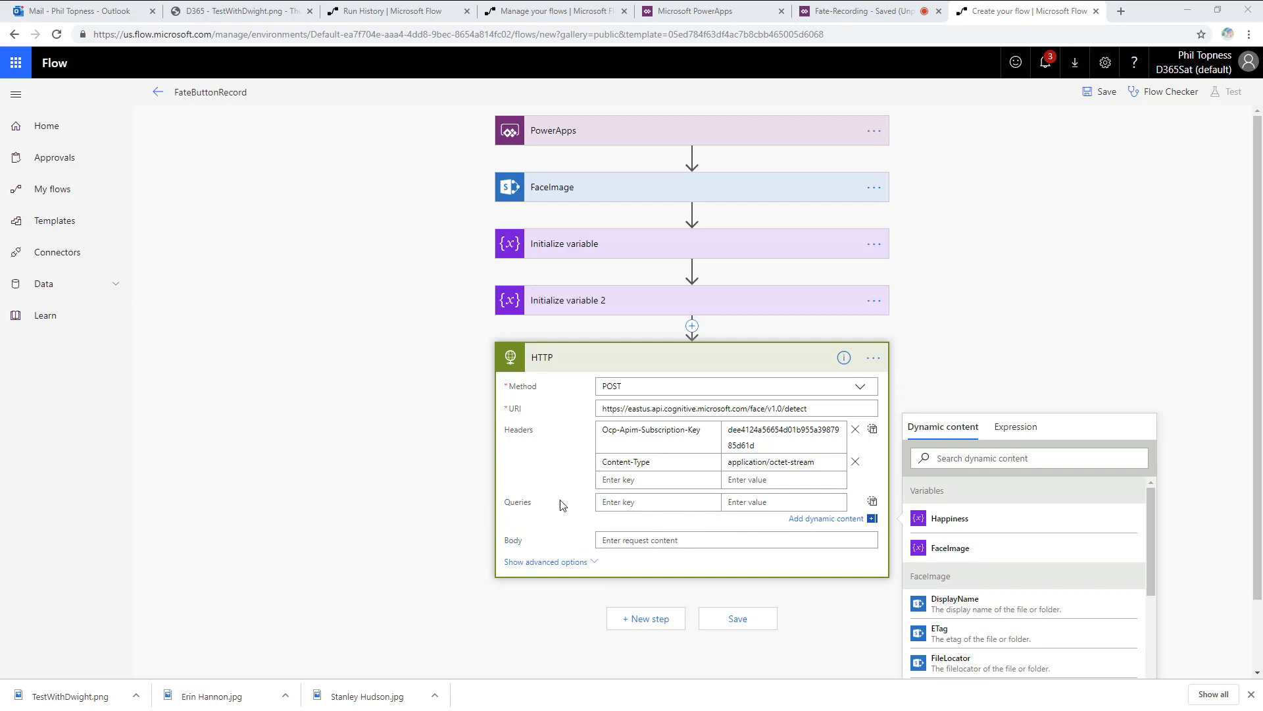
key(alt+Tab)
text(returnFaceAttributes)
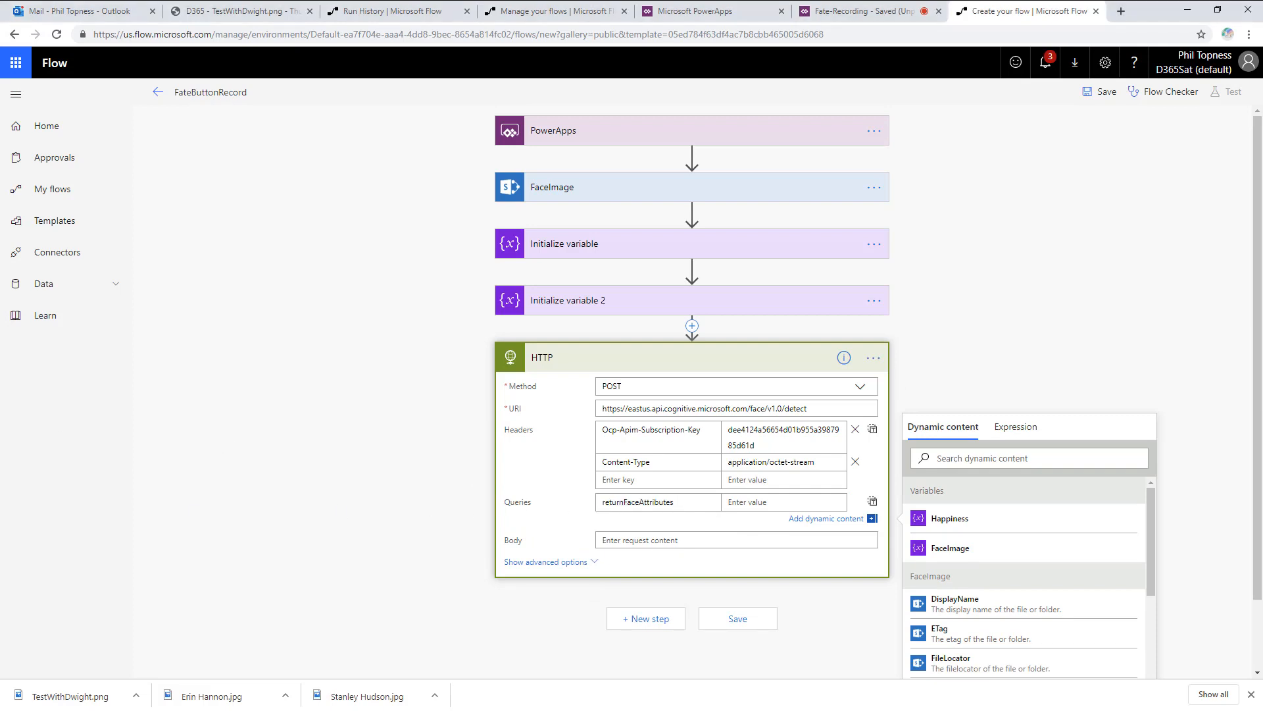
key(alt+Tab)
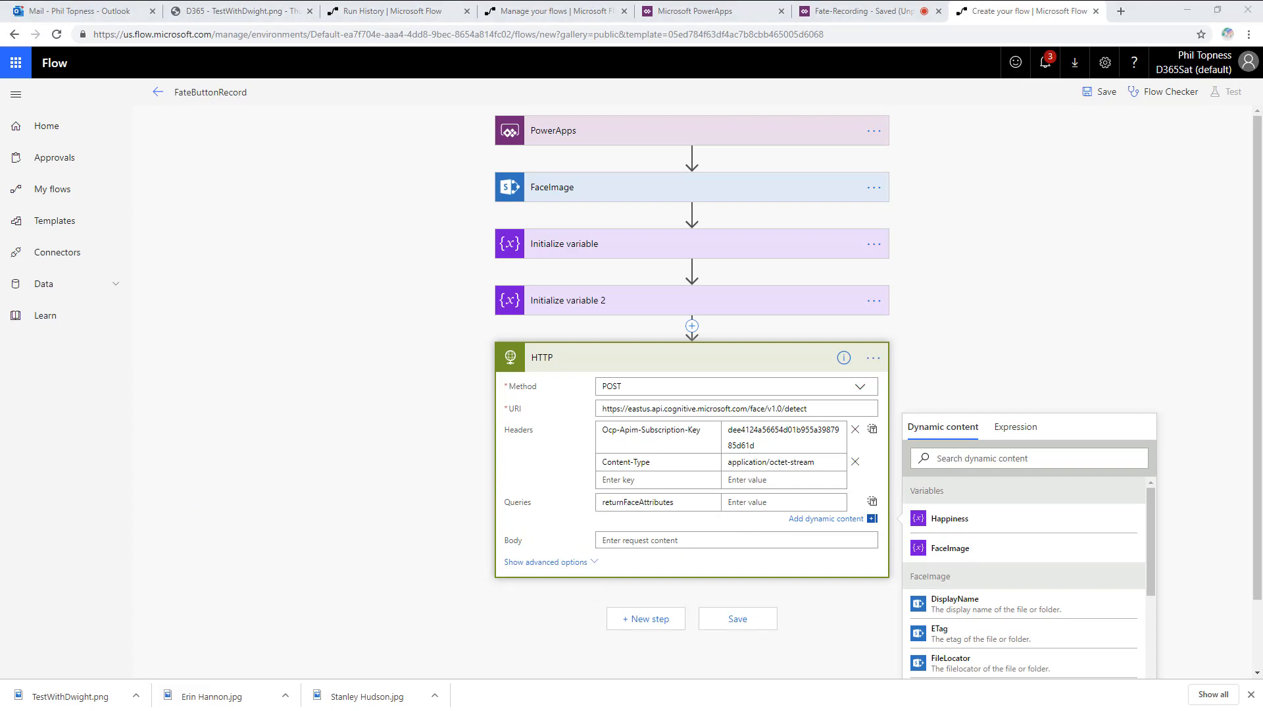
key(alt+Tab)
click(761, 502)
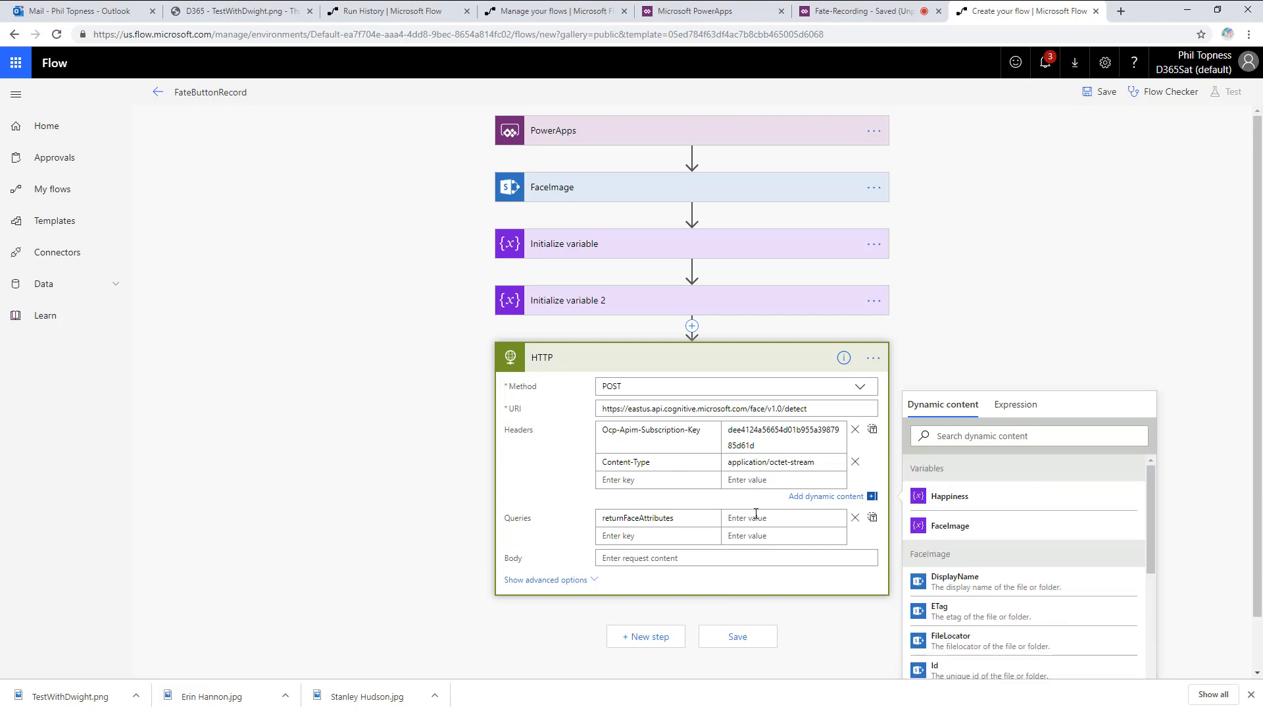
text(age,gender,emotion,smile,hair)
click(739, 558)
click(971, 589)
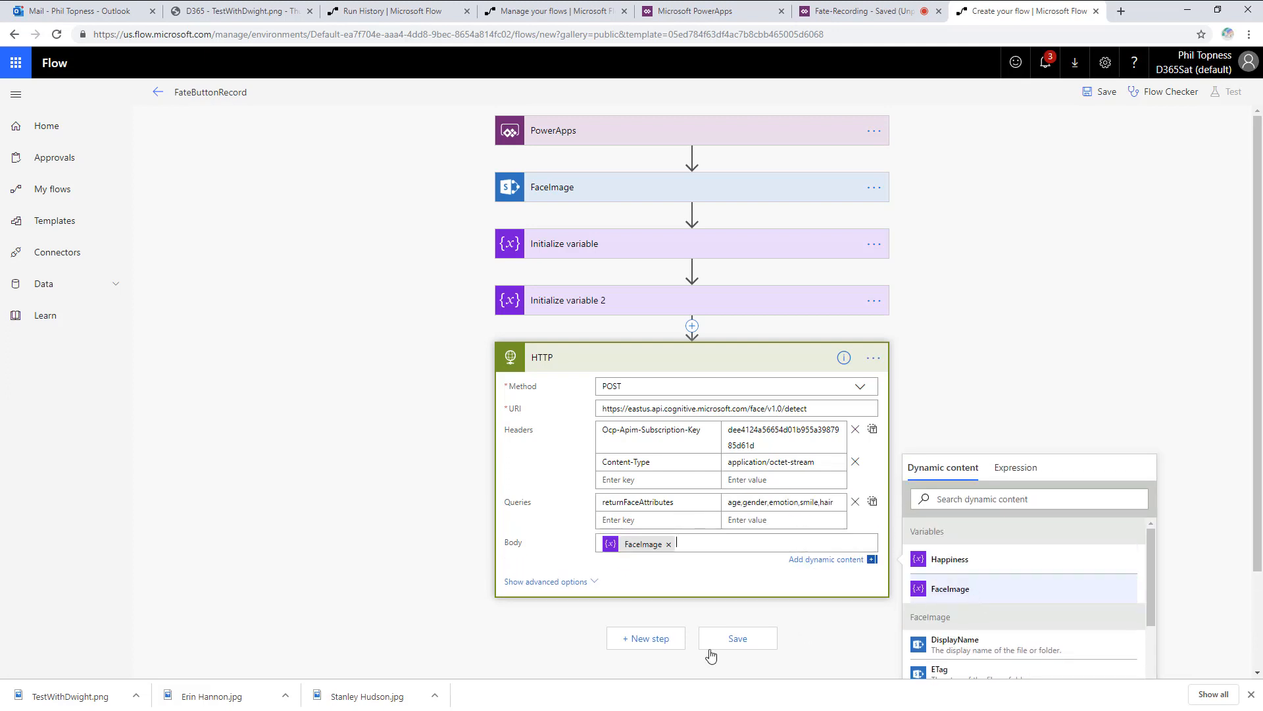
click(661, 643)
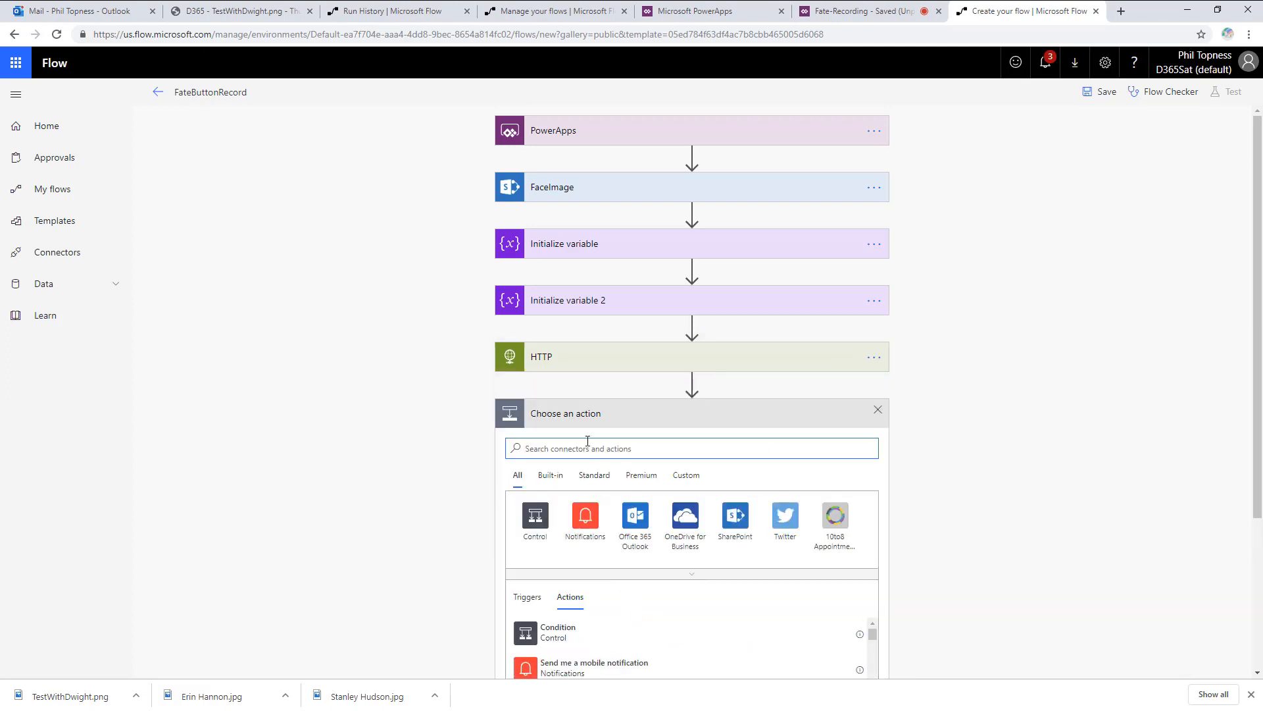
Add a Parse JSON step on the HTTP Body with the pasted face detection schema.
text(jp)
text(parse)
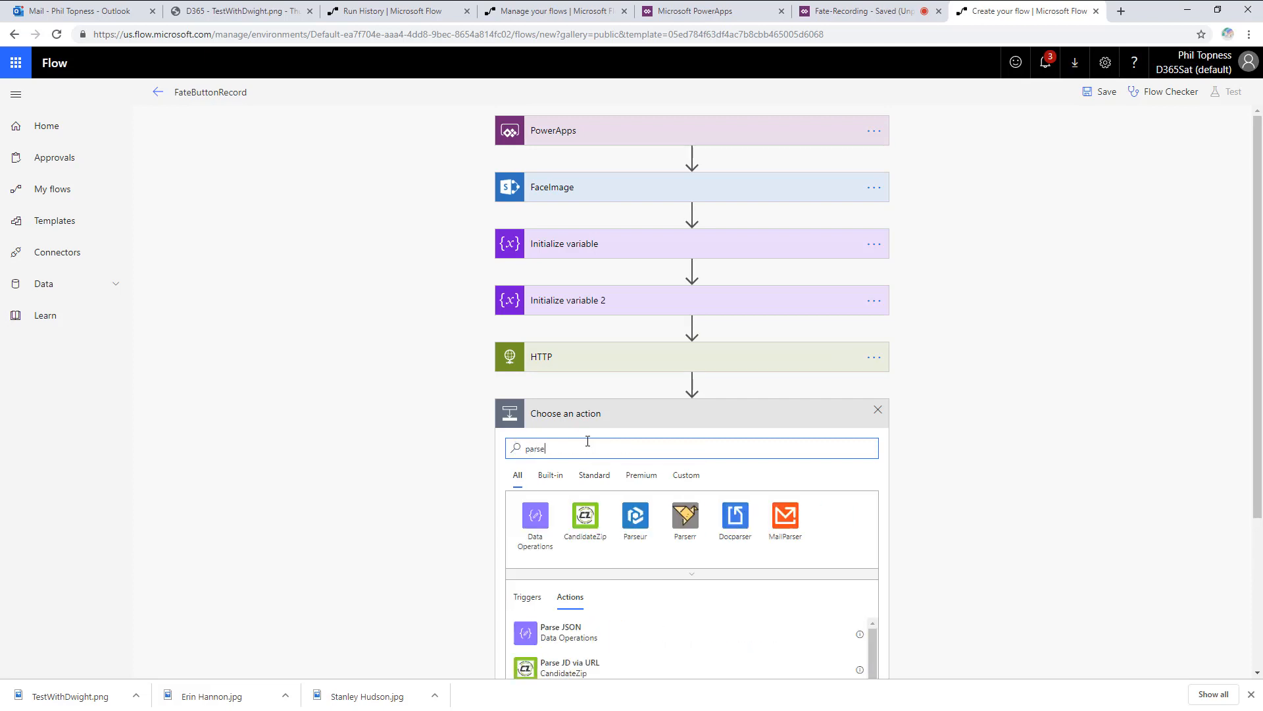
click(588, 634)
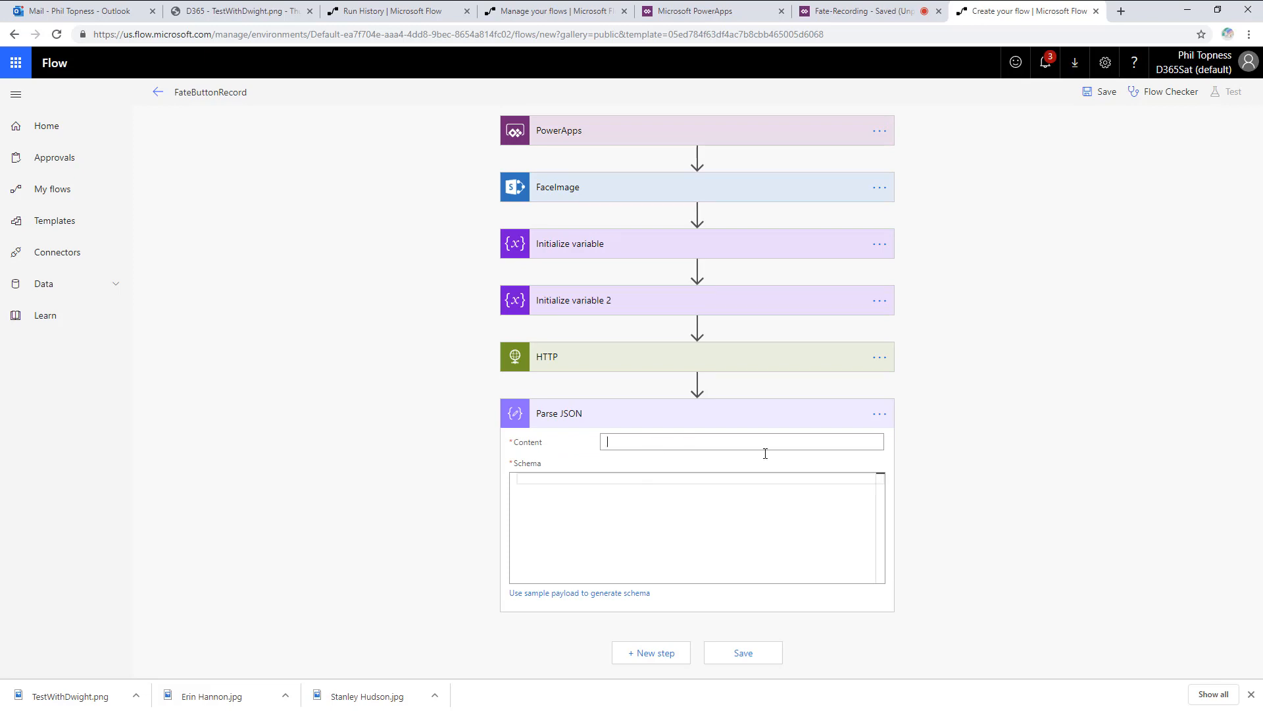
click(939, 544)
click(609, 494)
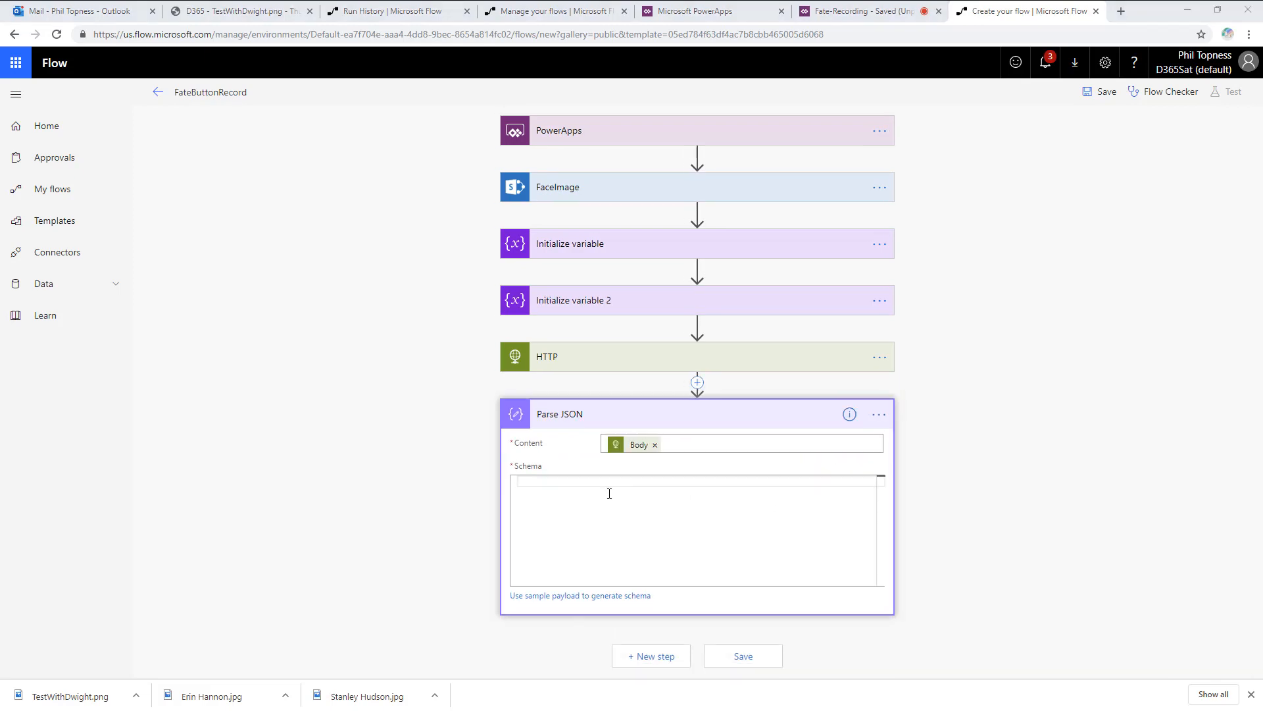
key(ctrl+v)
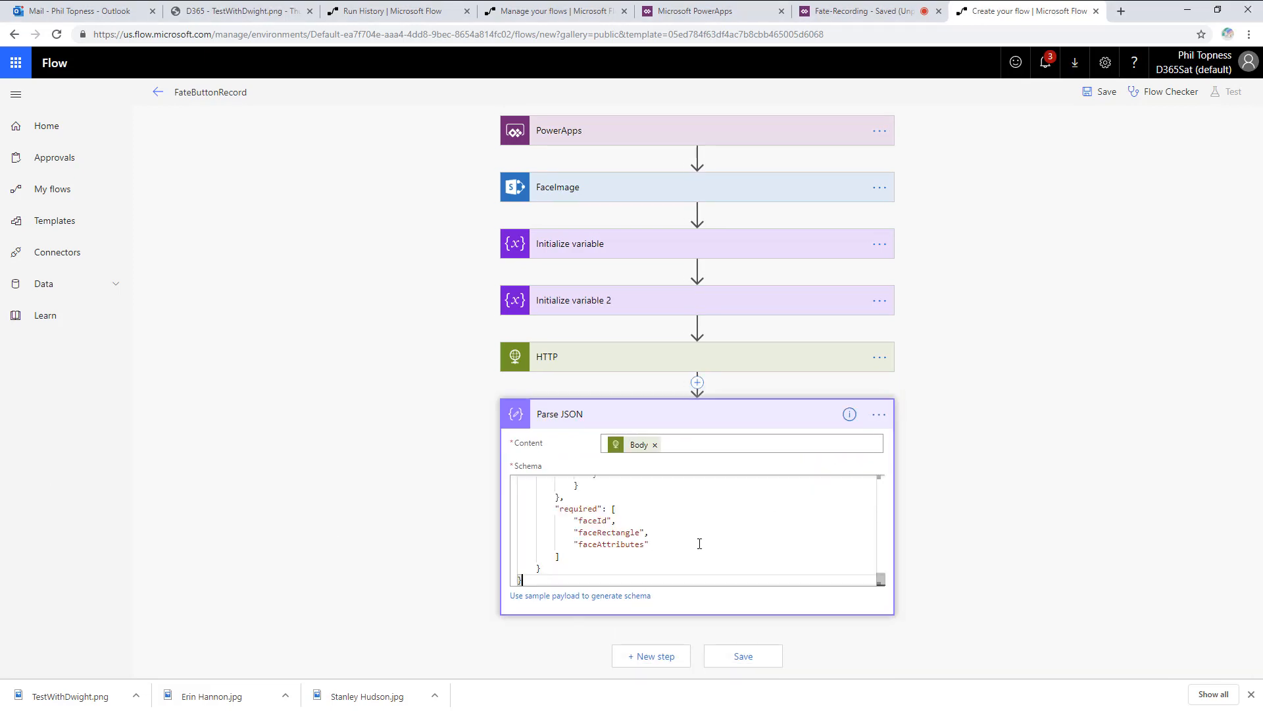
click(650, 656)
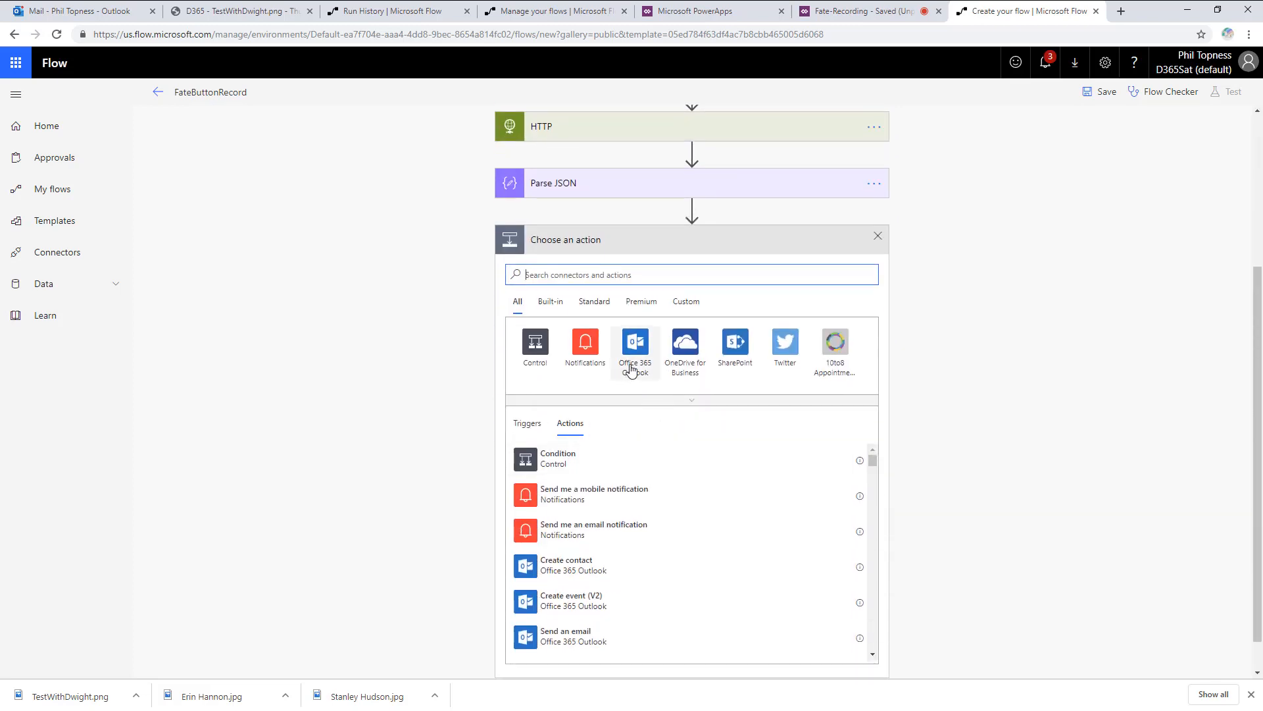
Add a Set variable step assigning Happiness the parsed happiness value.
text(set var)
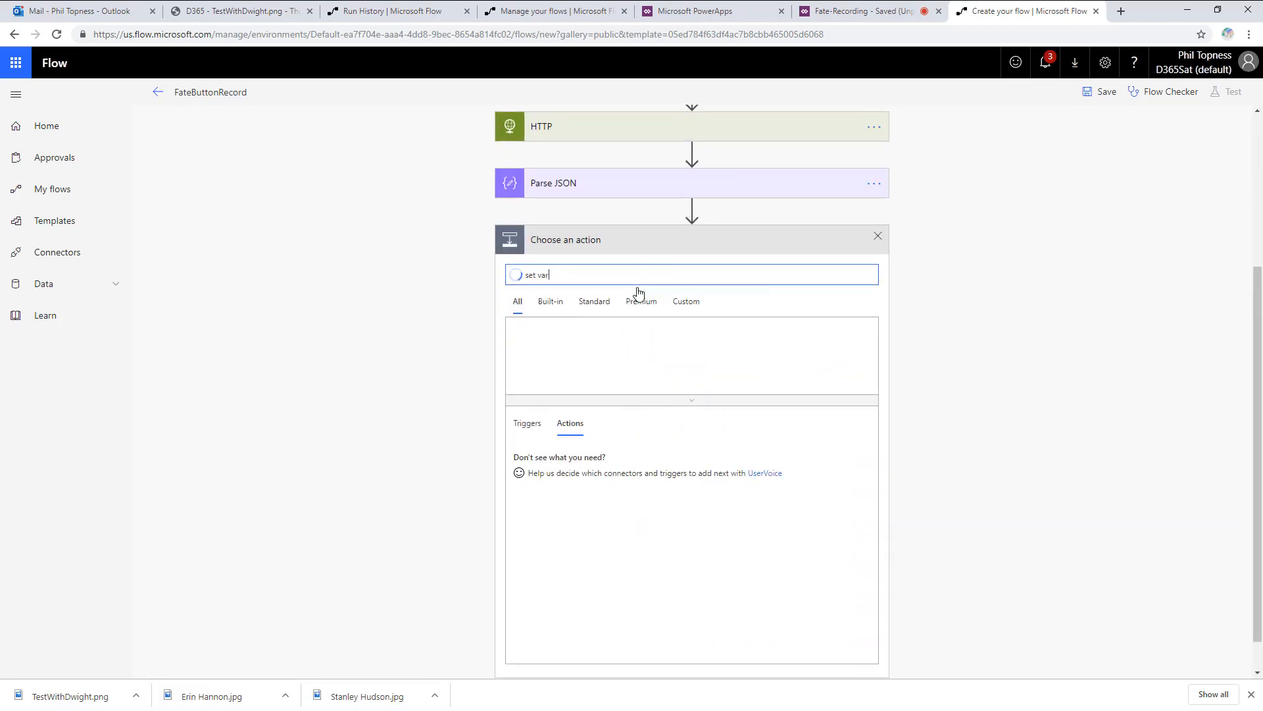
click(590, 460)
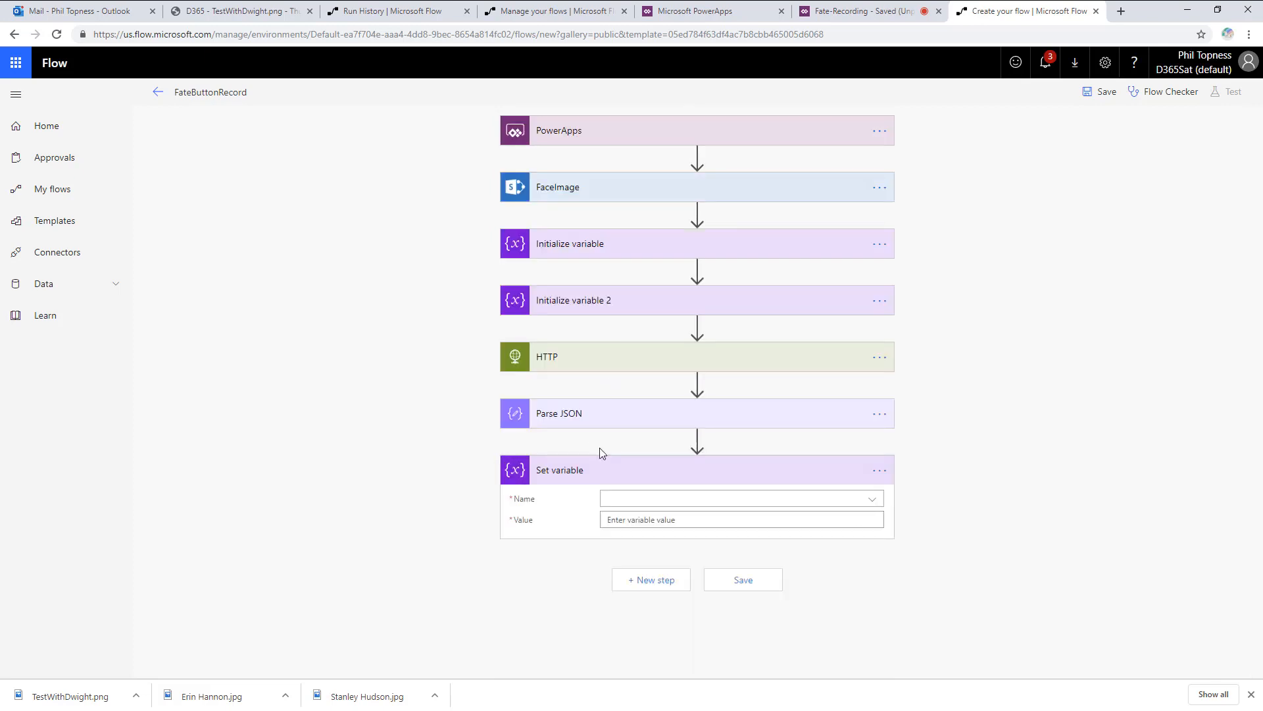
click(629, 498)
click(621, 539)
click(643, 519)
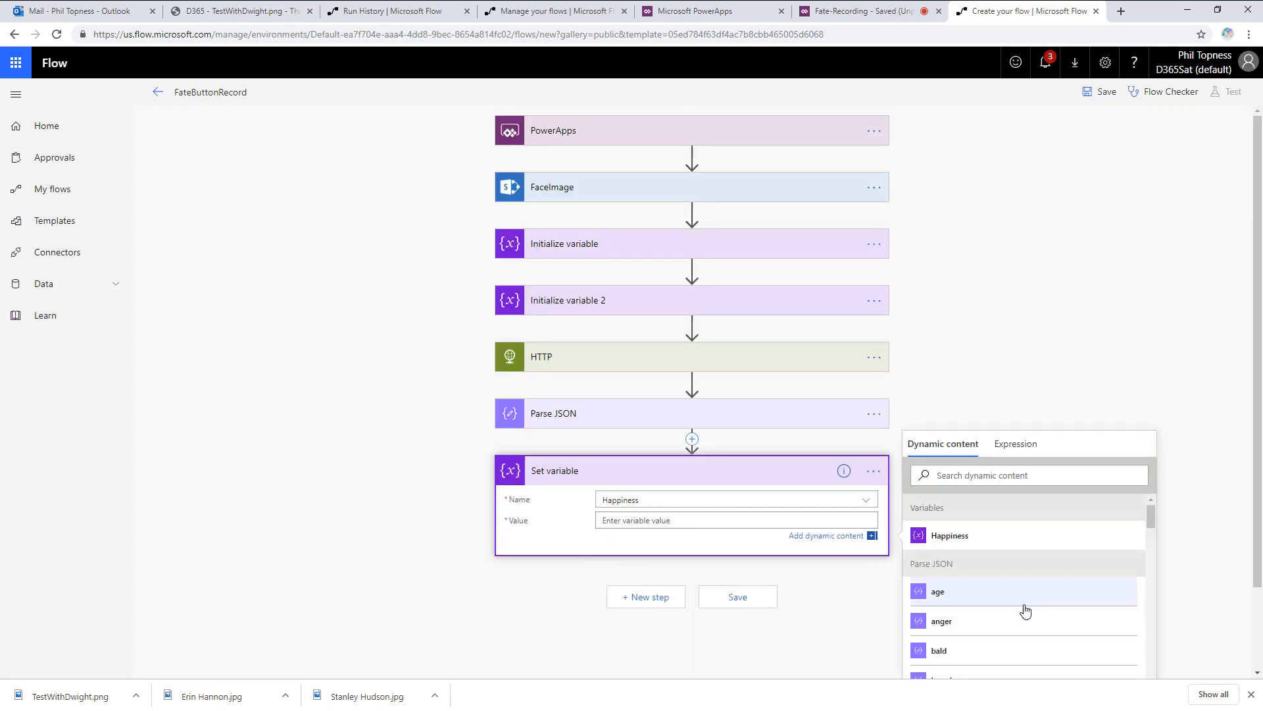
scroll(987, 571, down, 1)
click(983, 589)
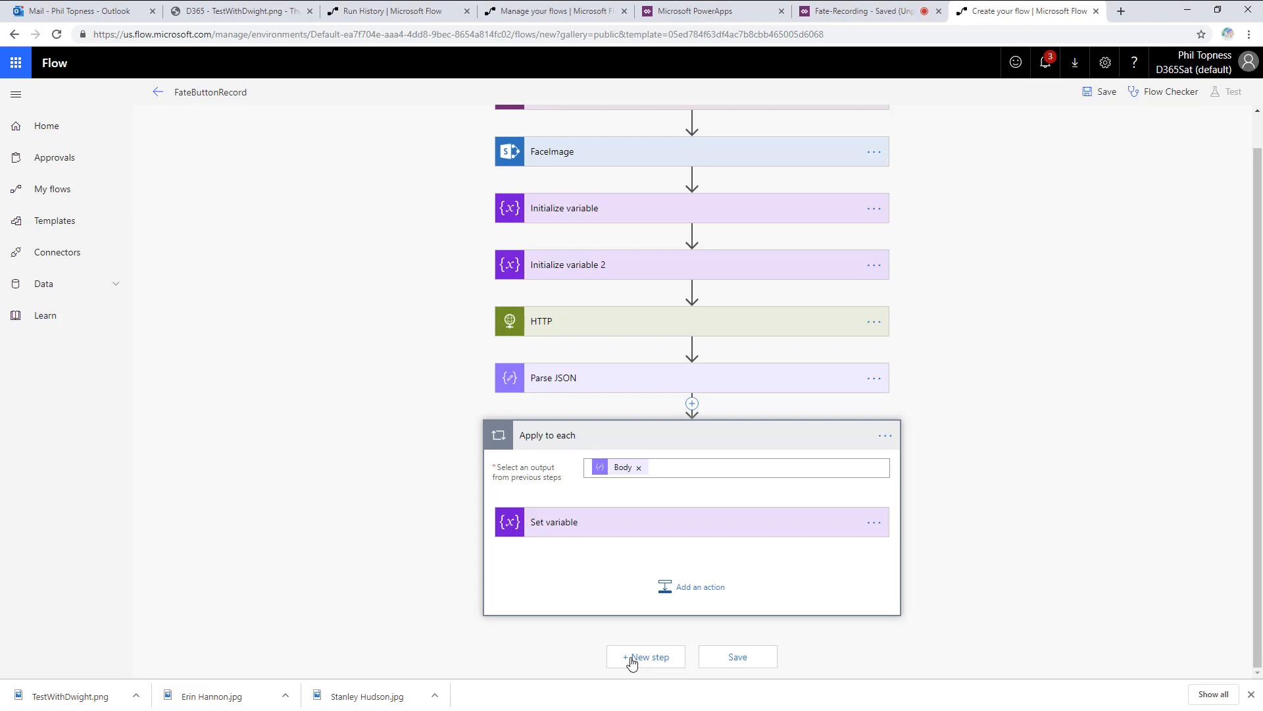
Add a Condition checking whether Happiness is greater than 0.5.
click(632, 658)
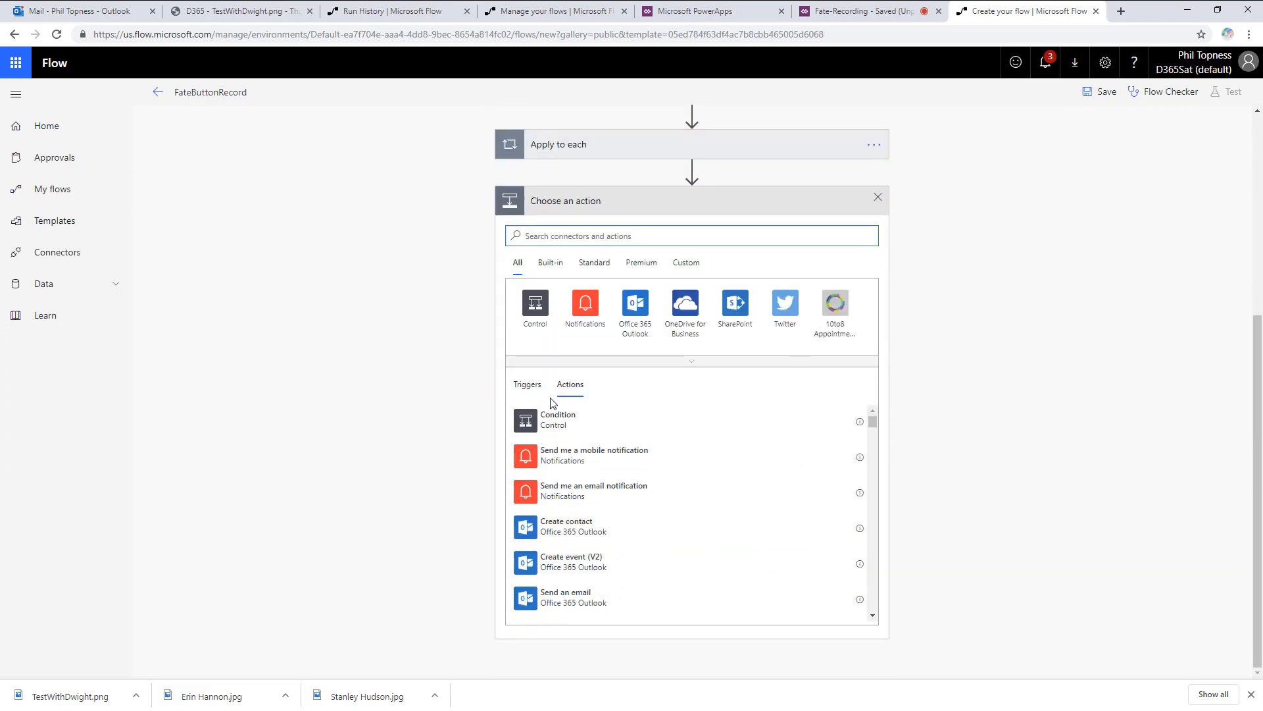
click(555, 425)
click(564, 437)
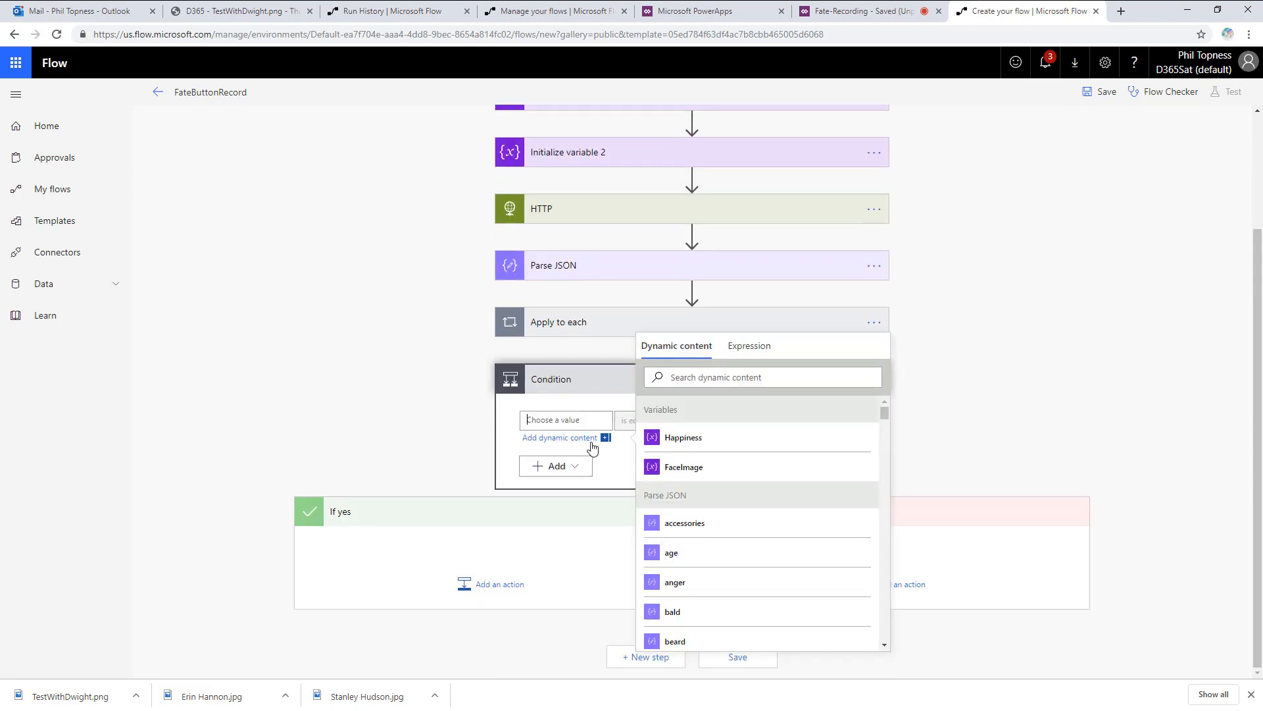
click(704, 437)
click(590, 385)
click(646, 533)
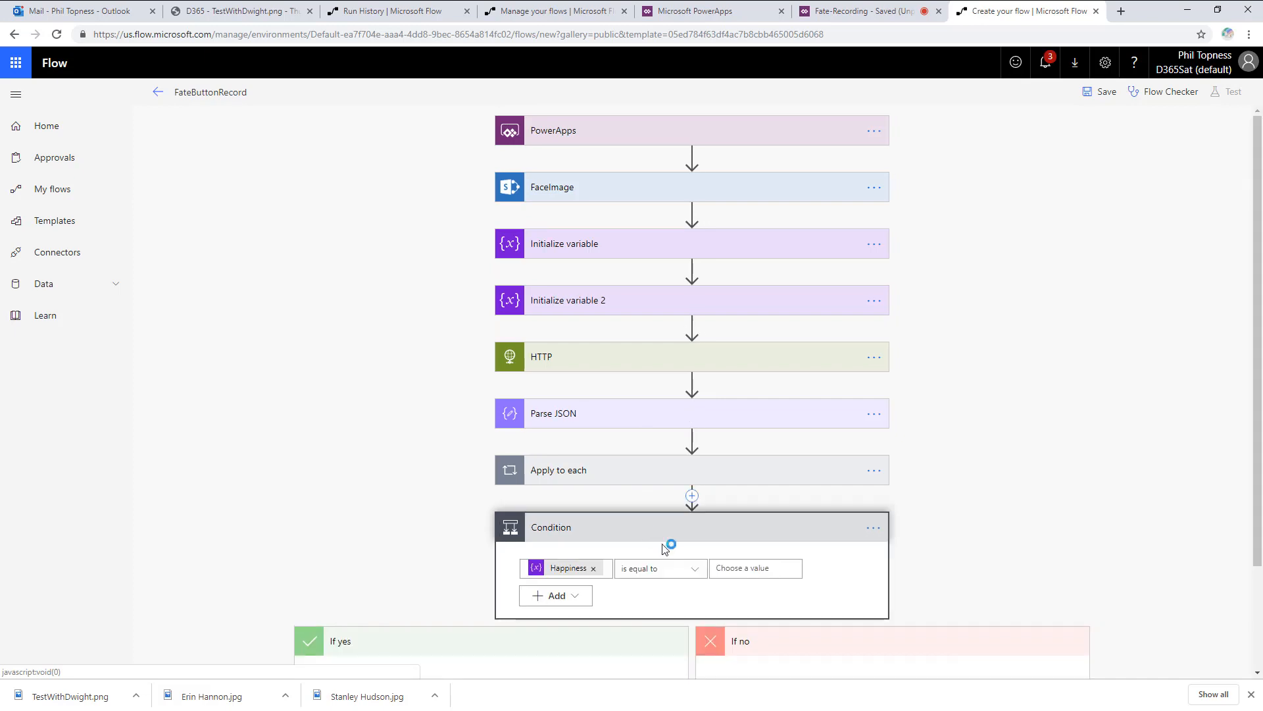
click(663, 572)
click(660, 509)
click(728, 567)
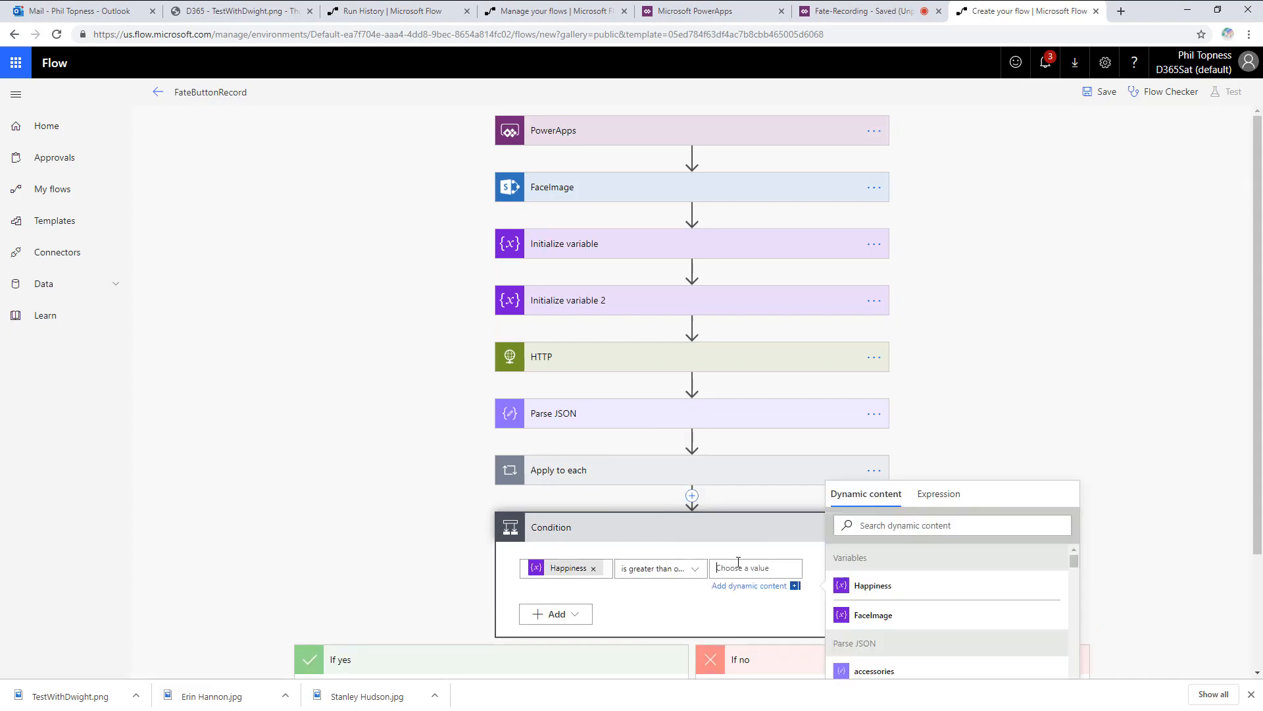
text(0.5)
scroll(721, 579, down, 3)
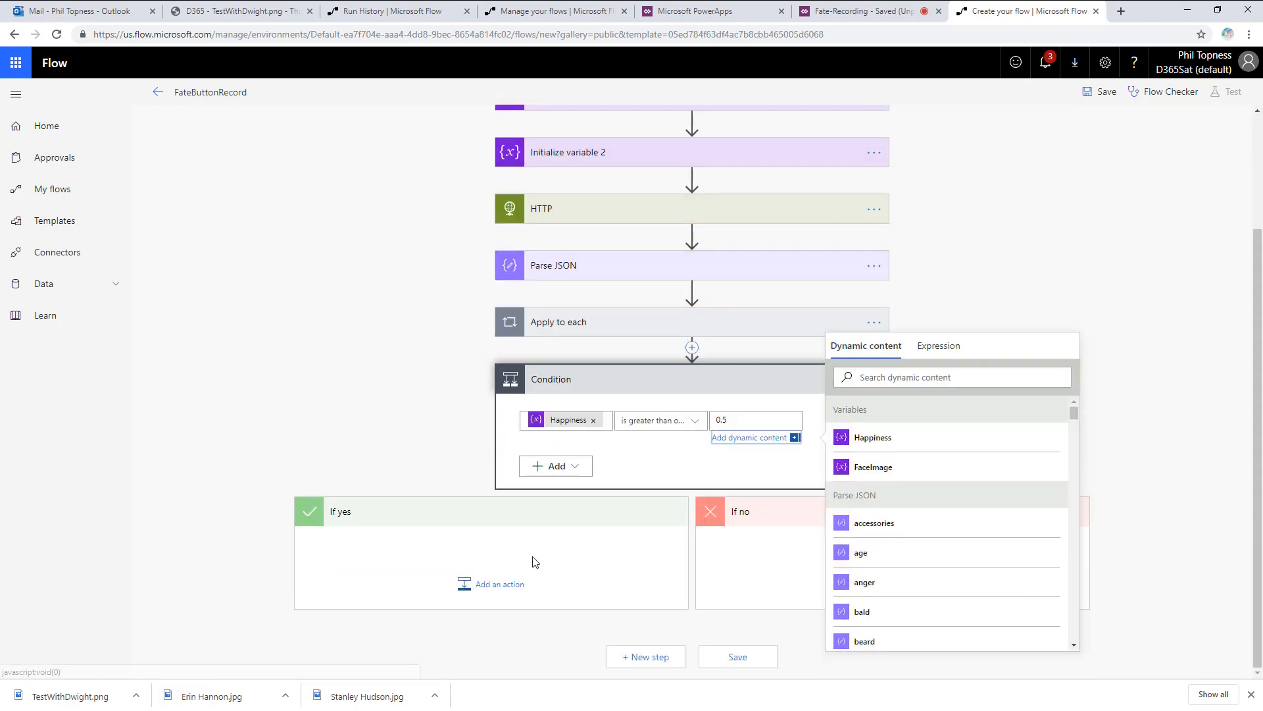
In the If yes branch, respond to PowerApps with text output Return = good.
click(506, 586)
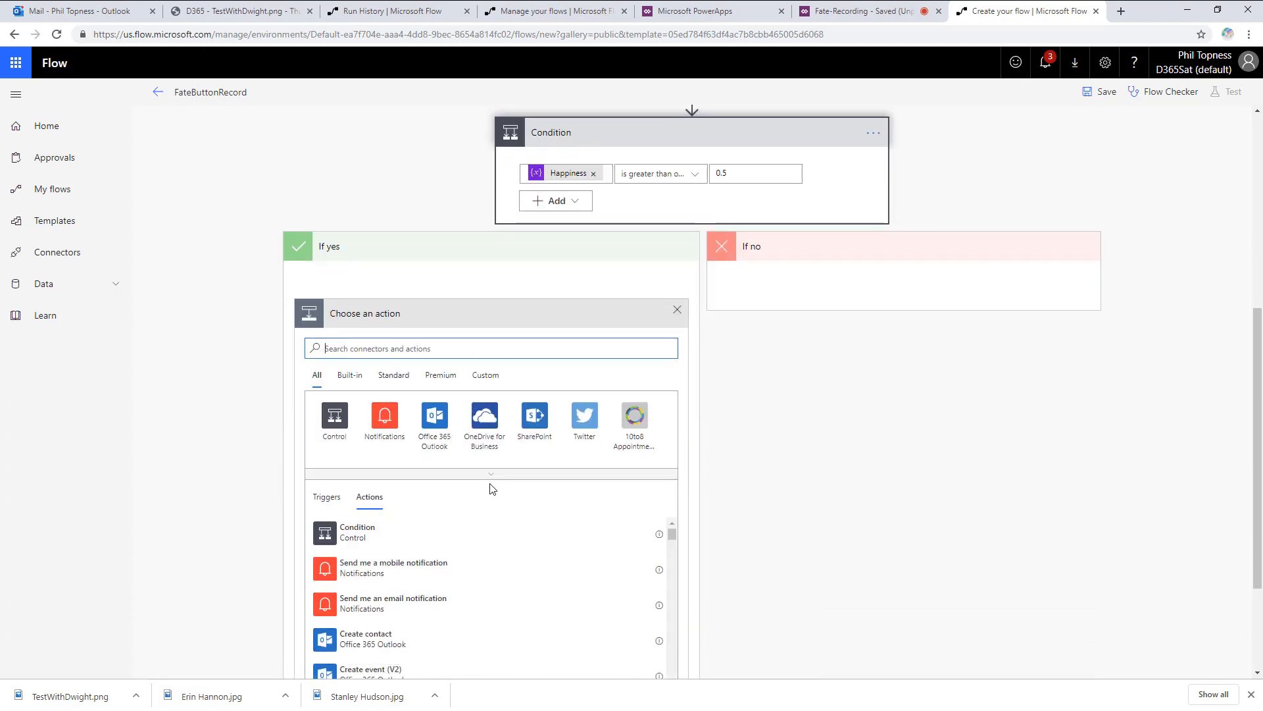
text(powerapps)
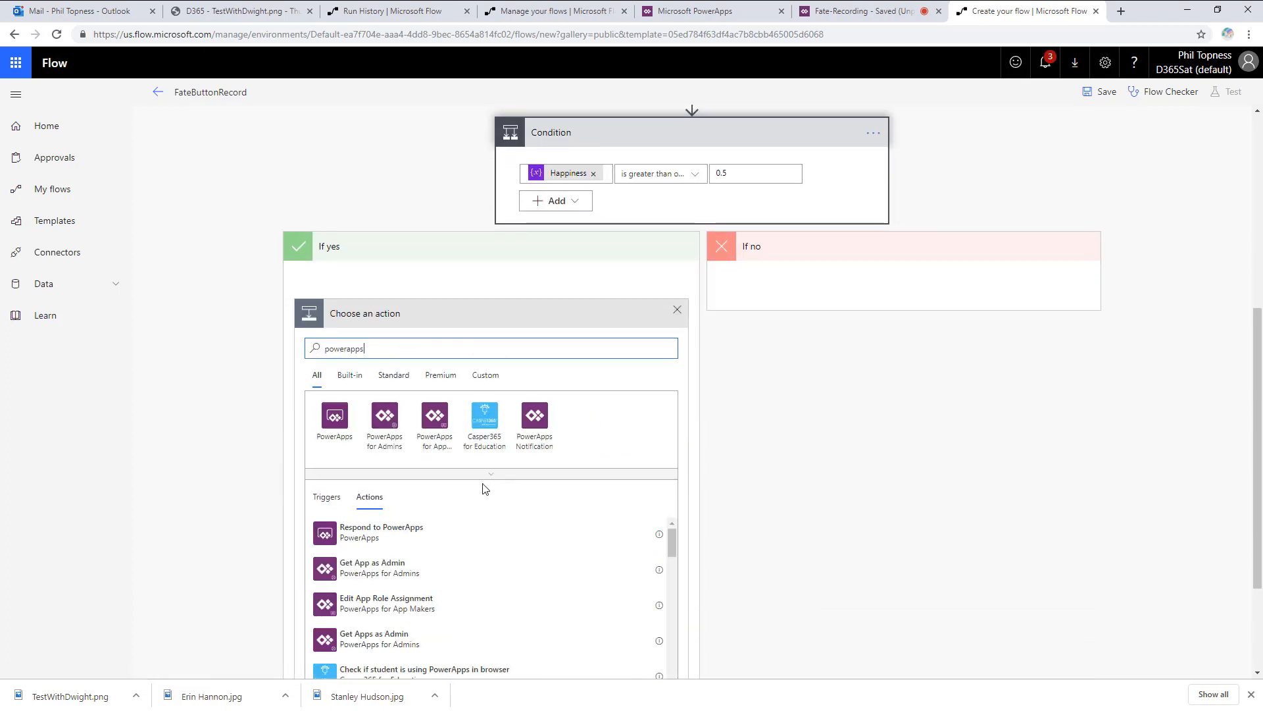
click(390, 550)
click(344, 506)
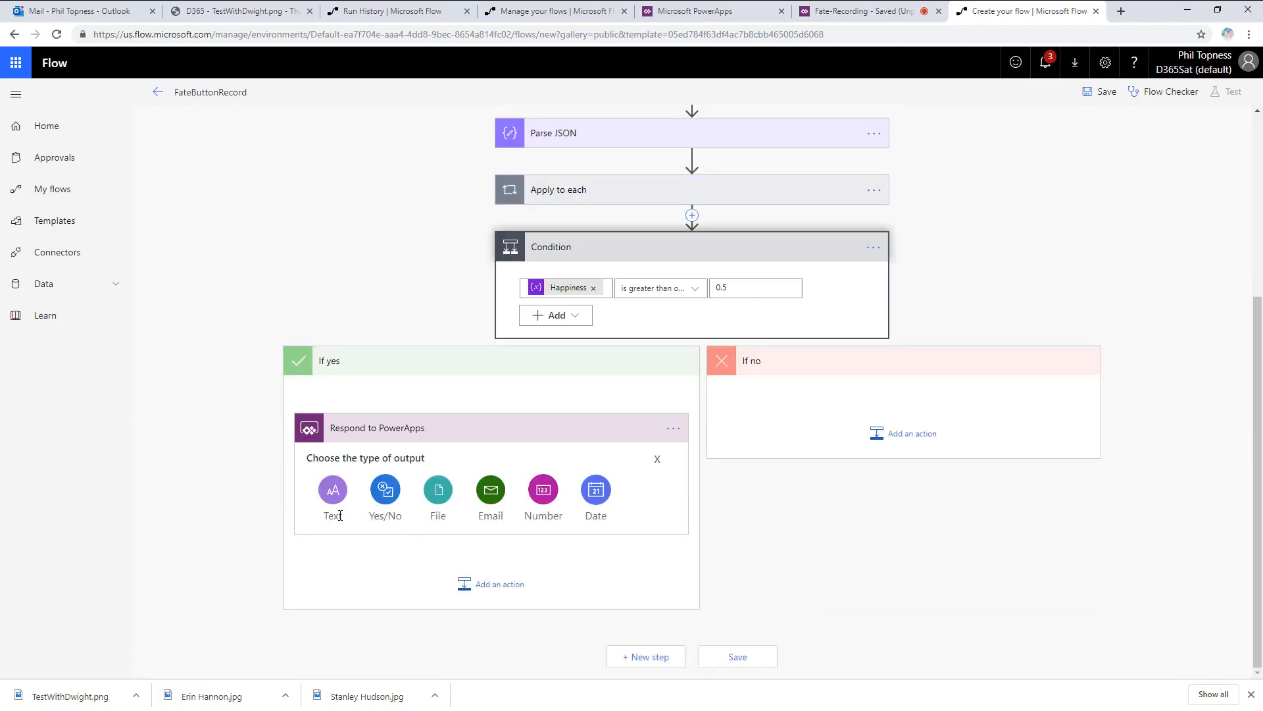
click(344, 417)
text(Return)
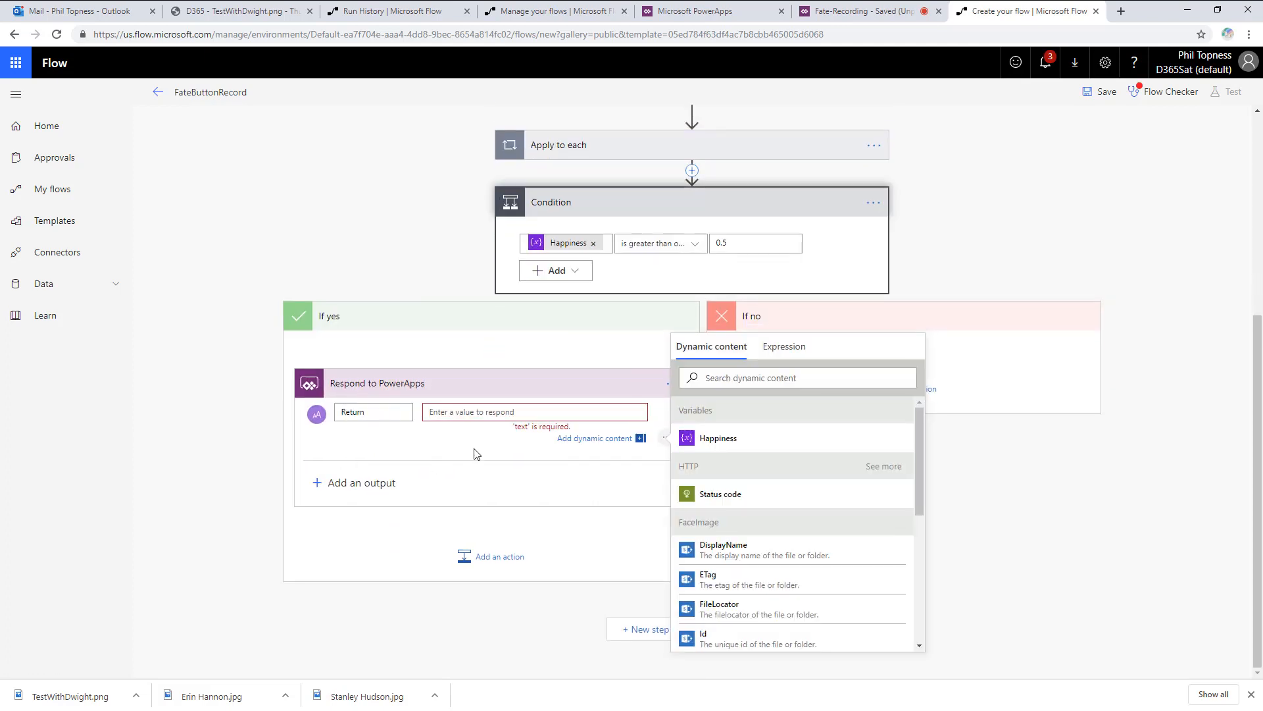
click(483, 419)
text(good)
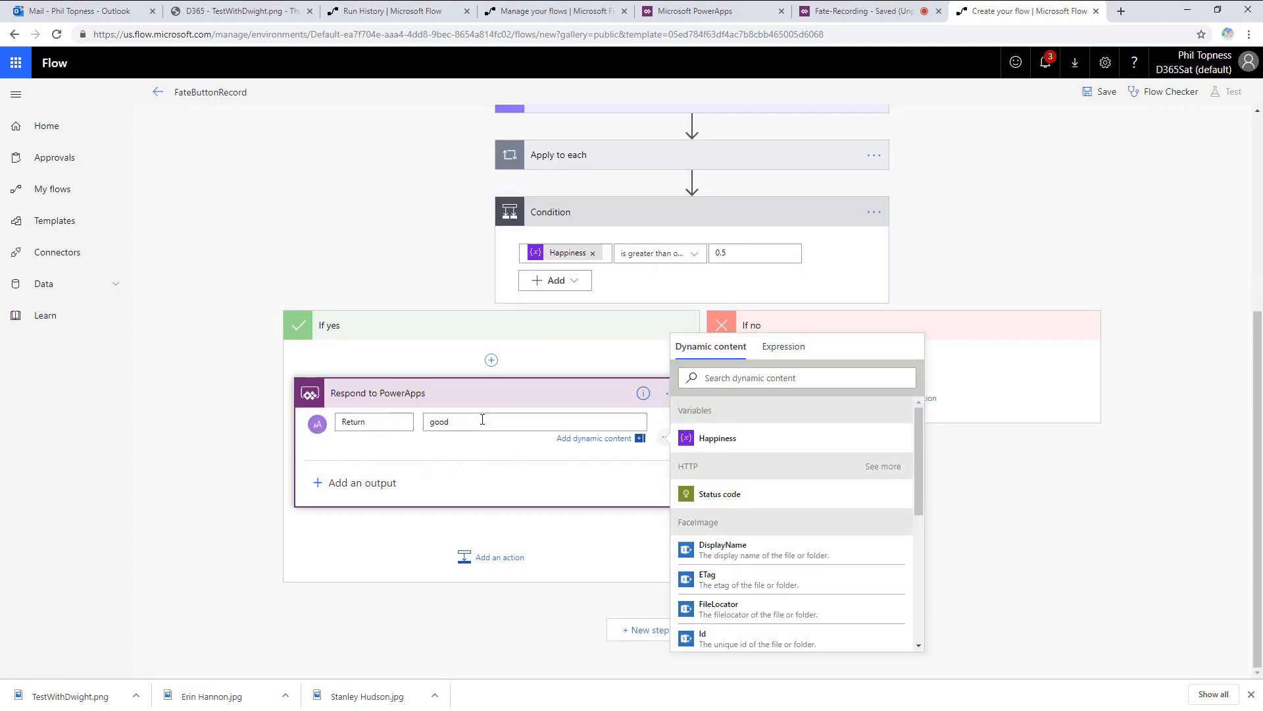
click(960, 401)
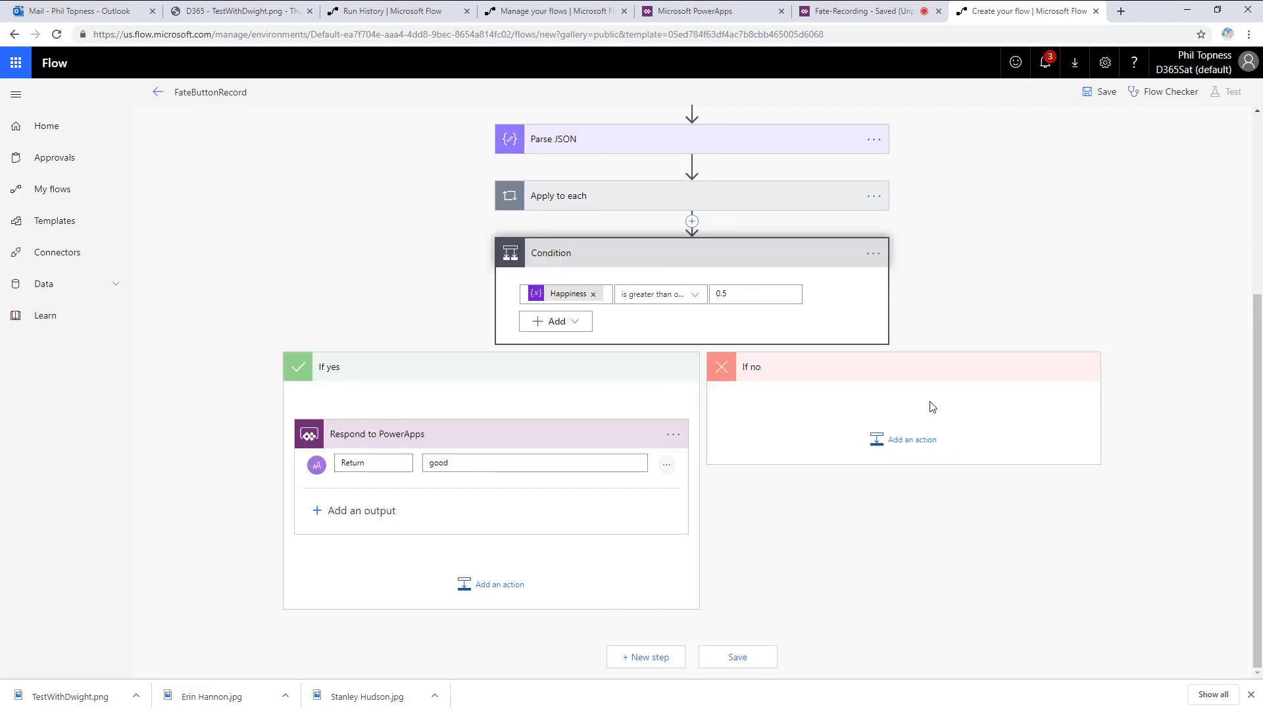
In the If no branch, respond to PowerApps with text output Return = bad.
click(899, 448)
text(powerapps)
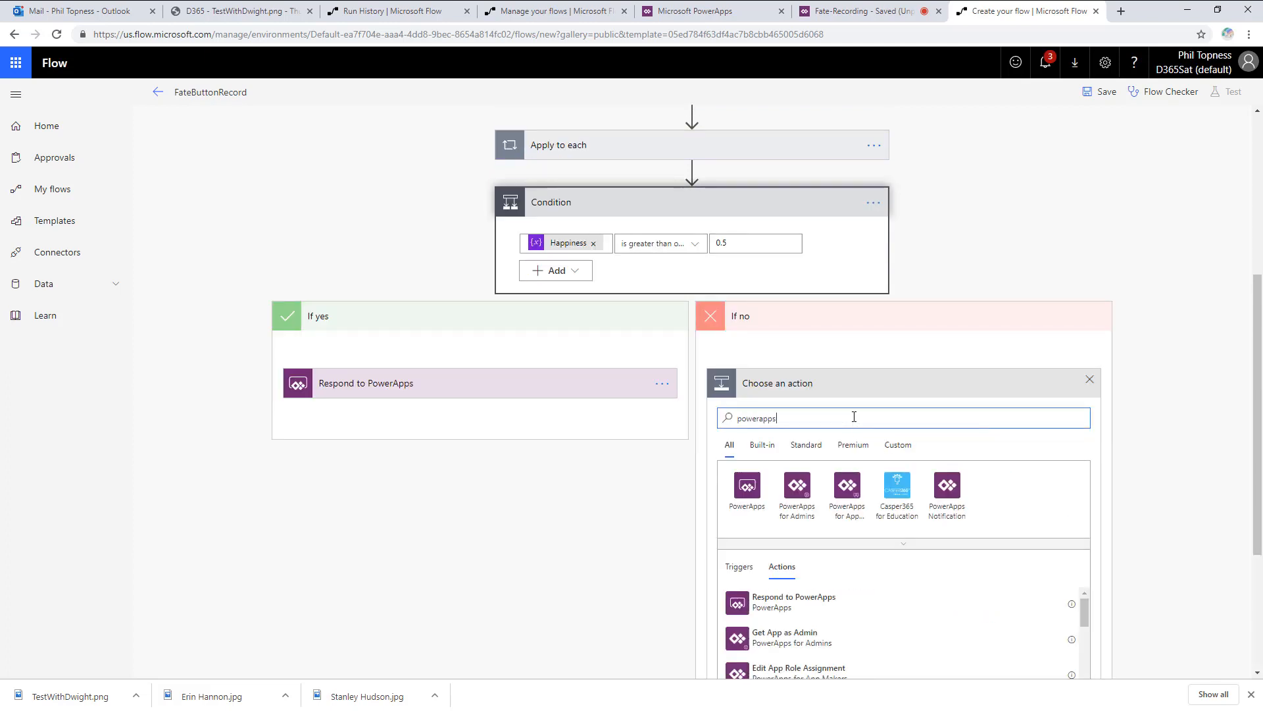
click(758, 602)
click(737, 511)
click(756, 500)
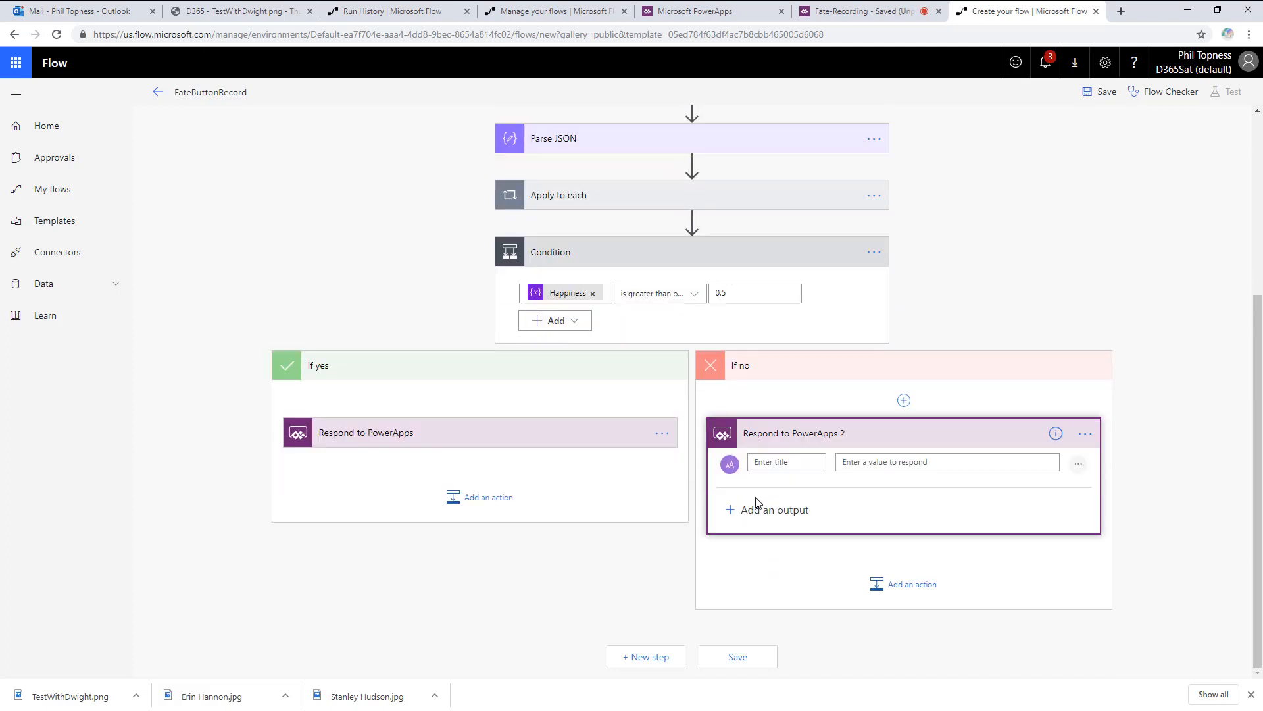
text(Return)
click(869, 461)
text(bad)
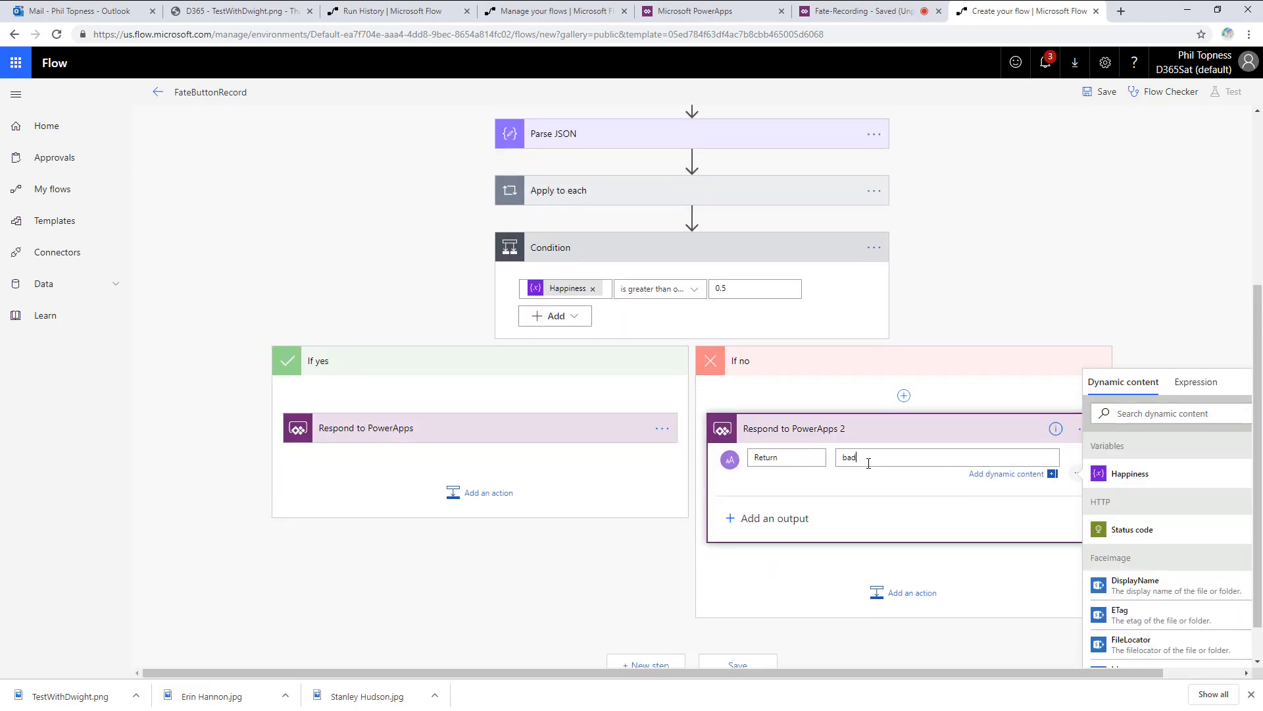
Move the FaceImage step into the If no branch.
scroll(868, 463, up, 4)
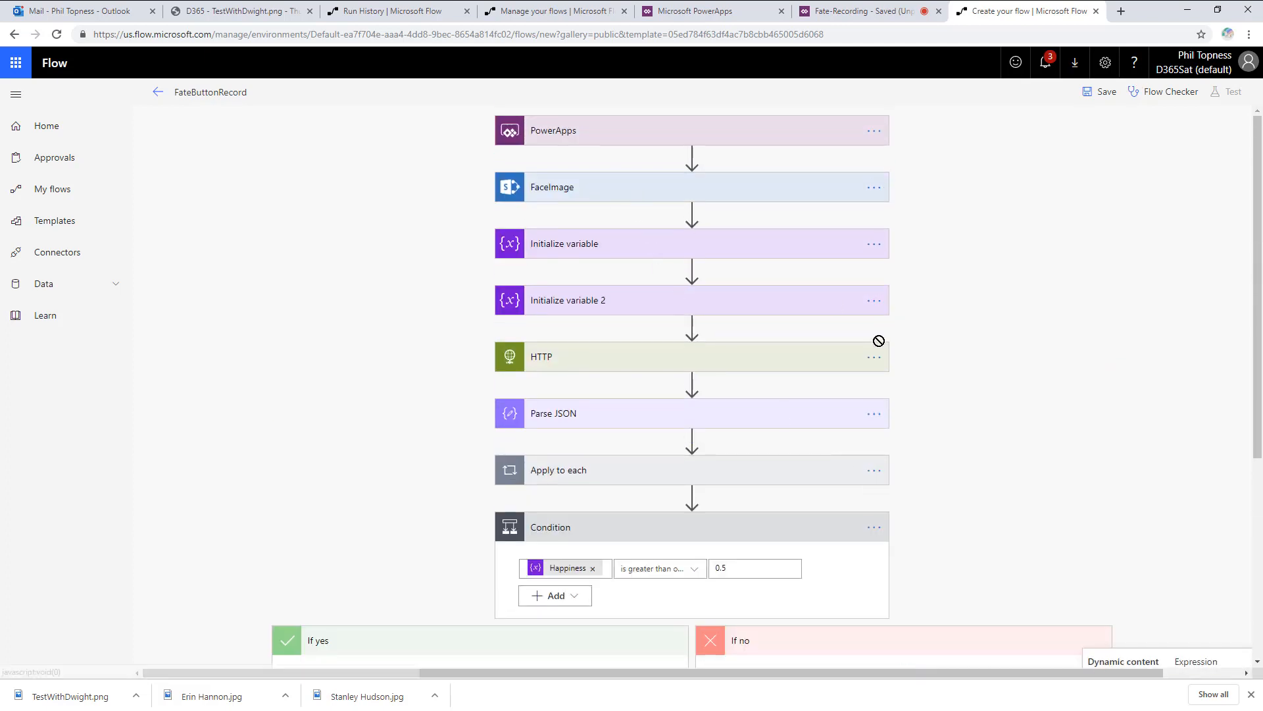
drag(879, 340, 902, 598)
scroll(902, 598, down, 4)
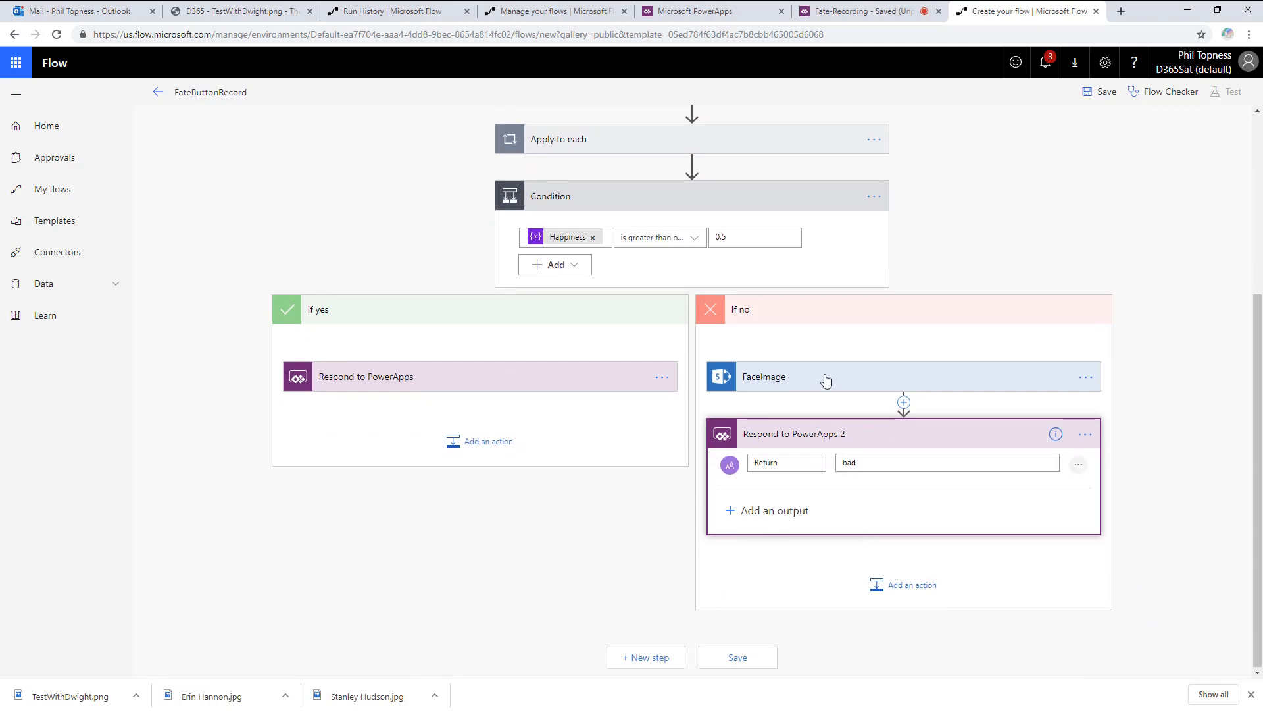
Expand the FaceImage step and clear its existing File Content token.
click(825, 378)
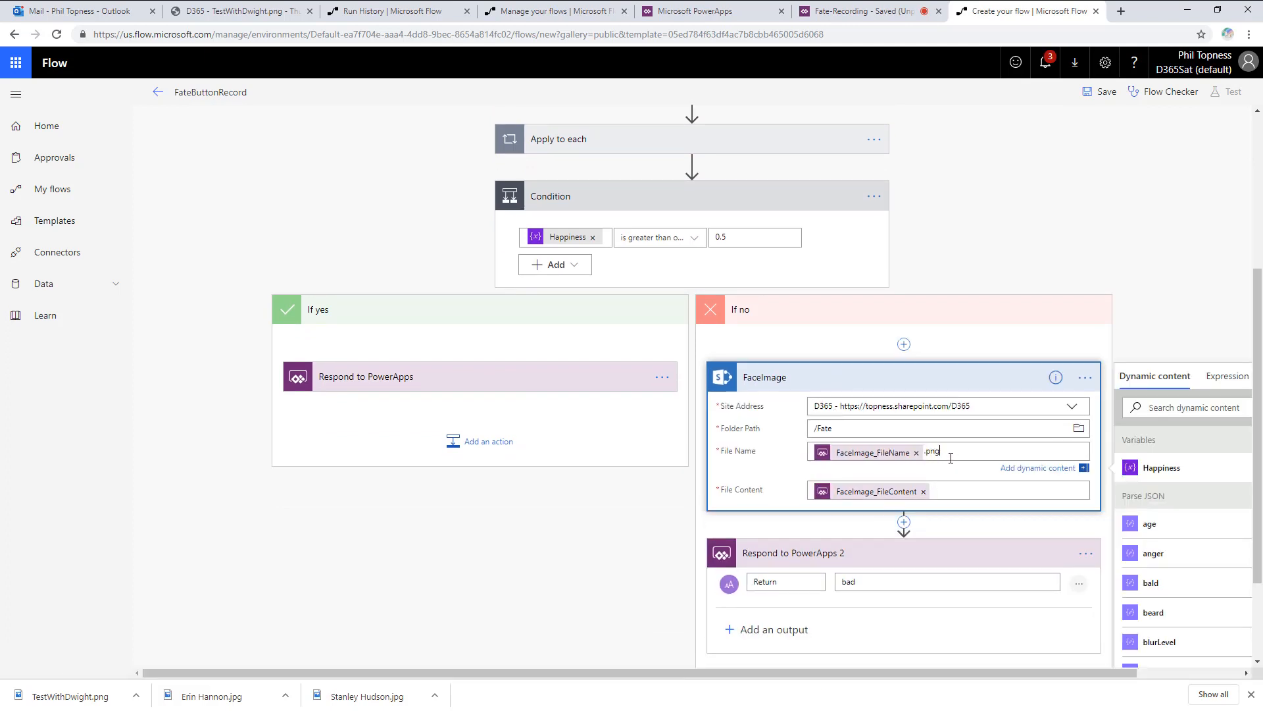
click(945, 487)
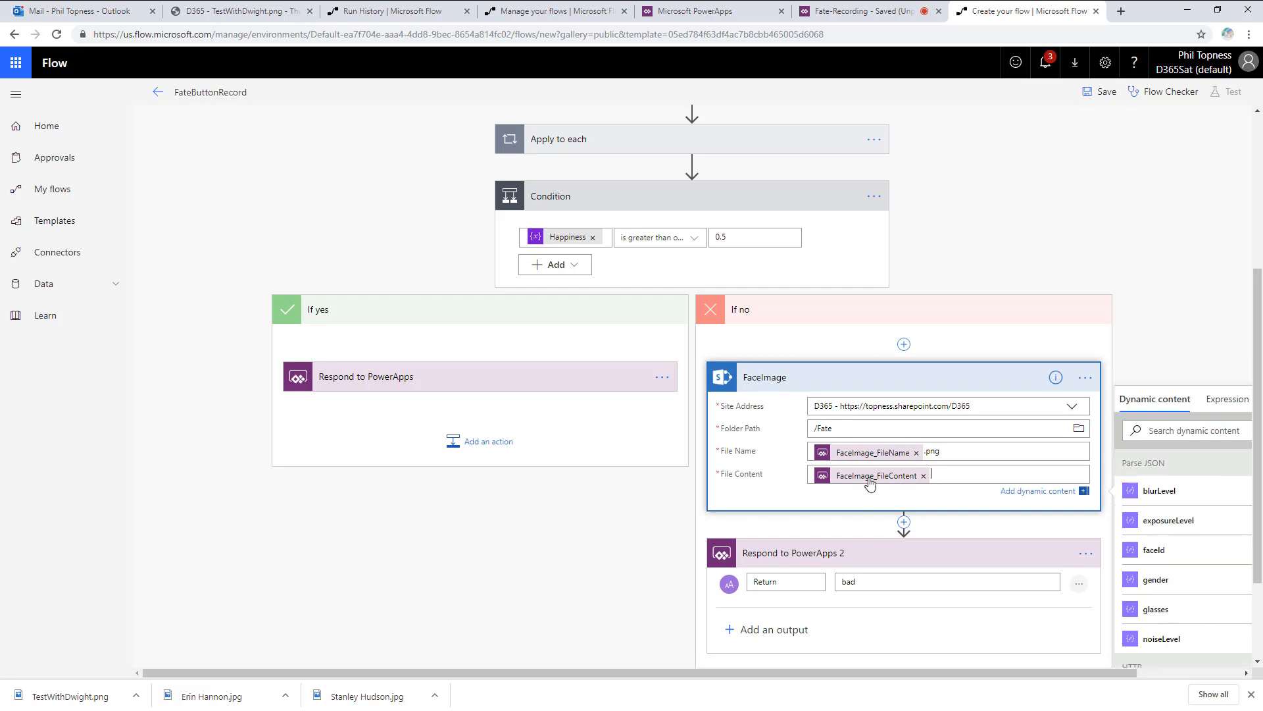
click(923, 475)
scroll(1075, 503, down, 1)
drag(1037, 672, 1127, 672)
Set File Content to the expression variables('FaceImage') and save the flow.
click(1118, 345)
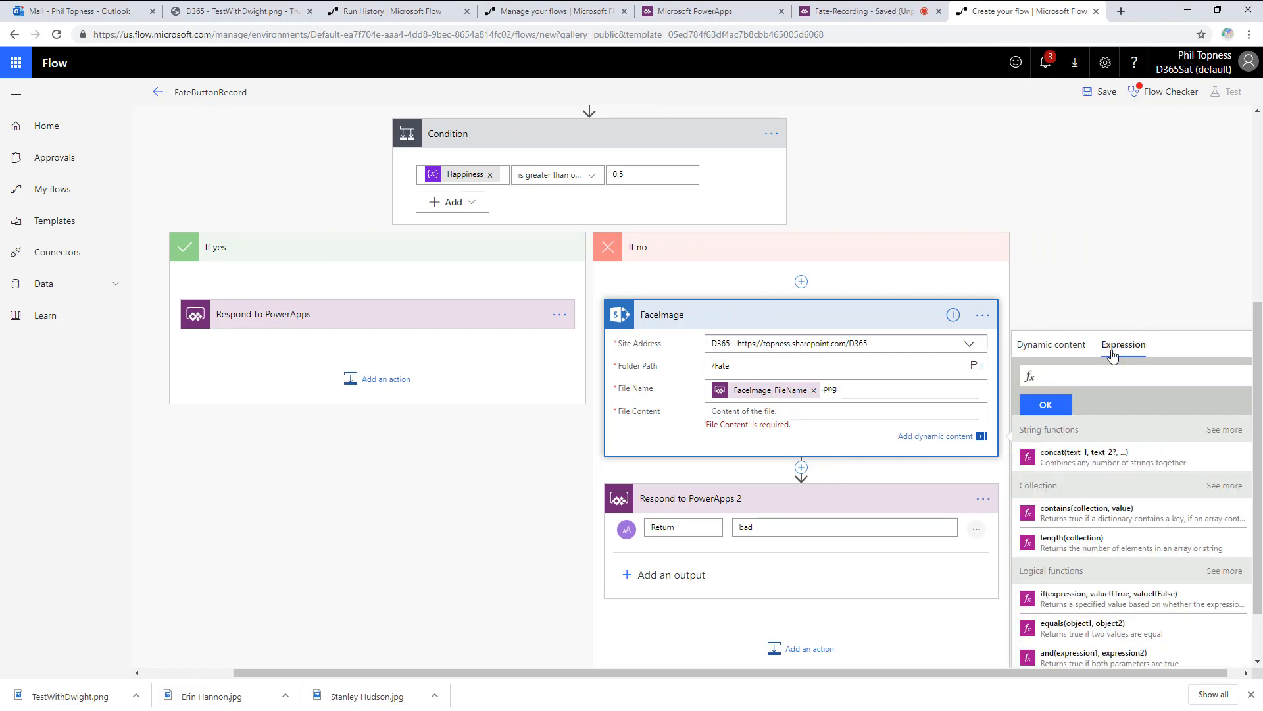
text(va)
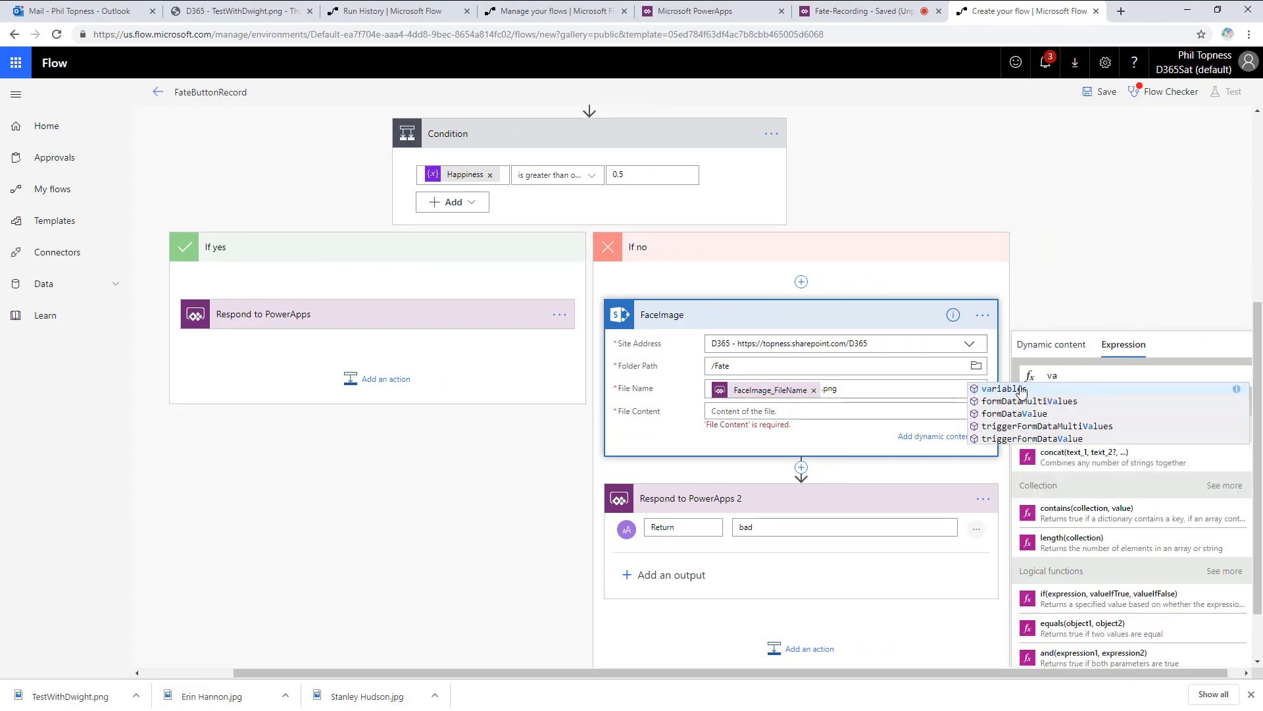
click(1021, 391)
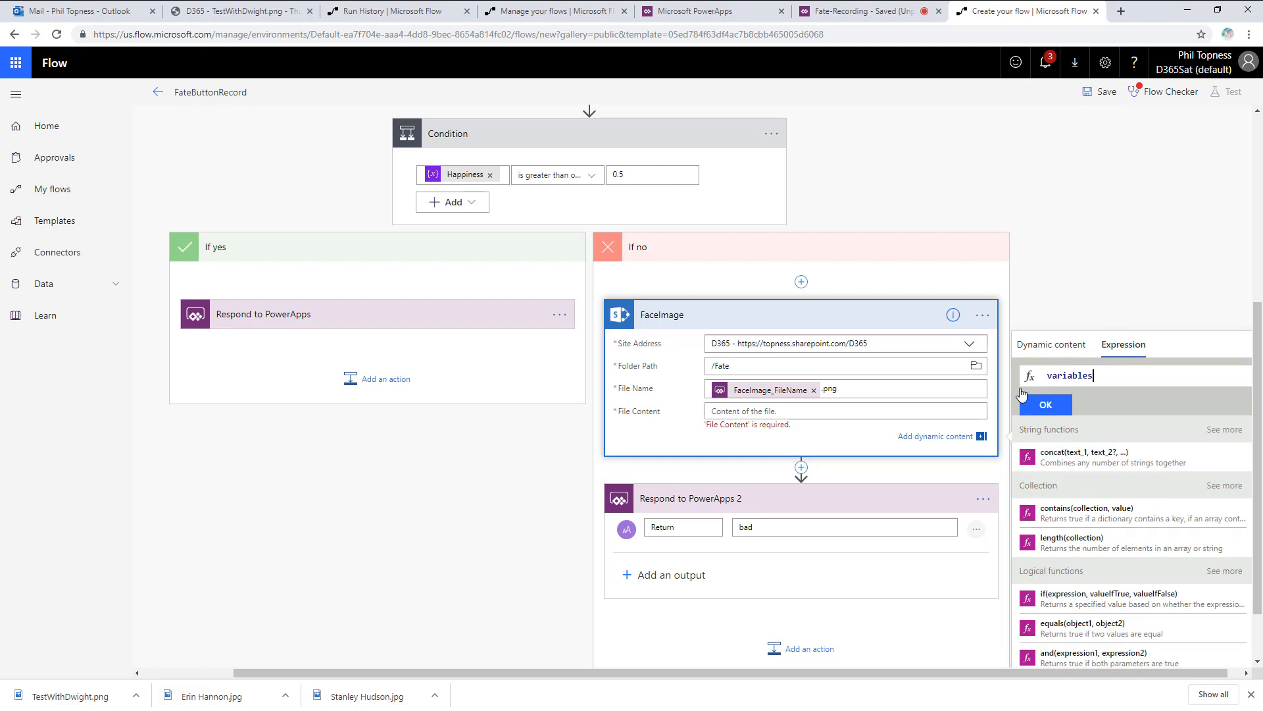
text(()
click(1025, 345)
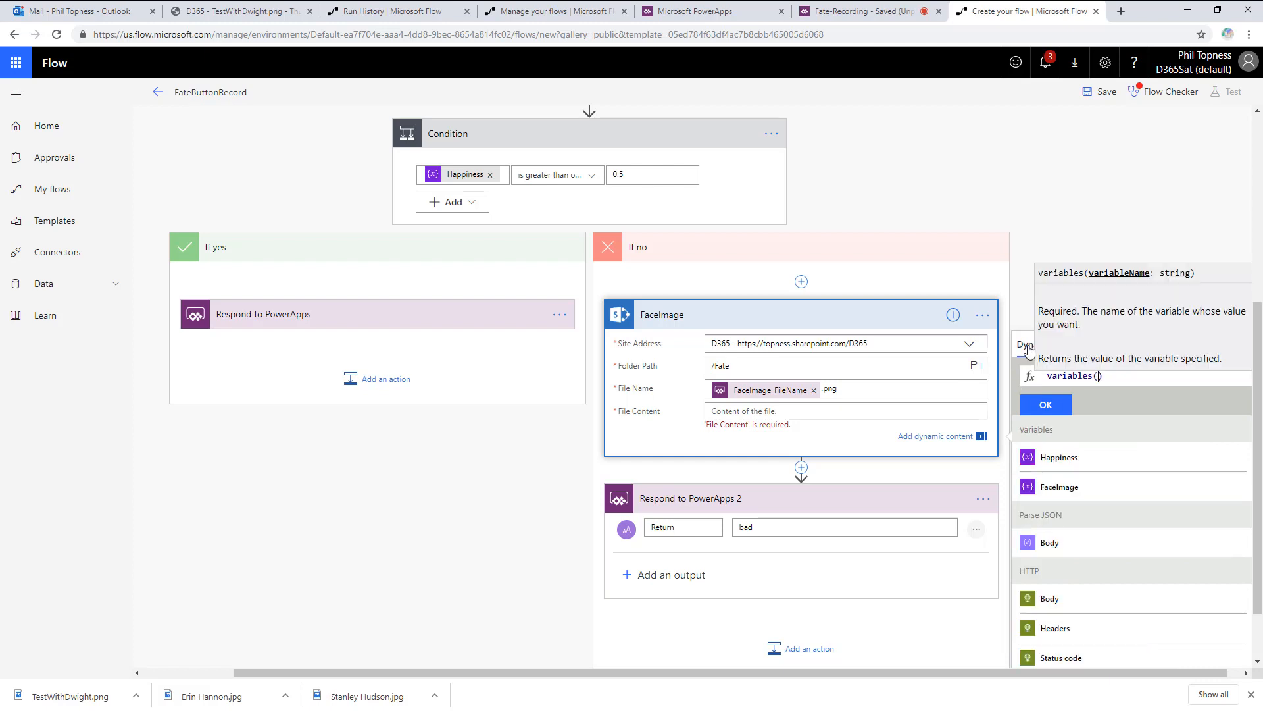
click(1060, 487)
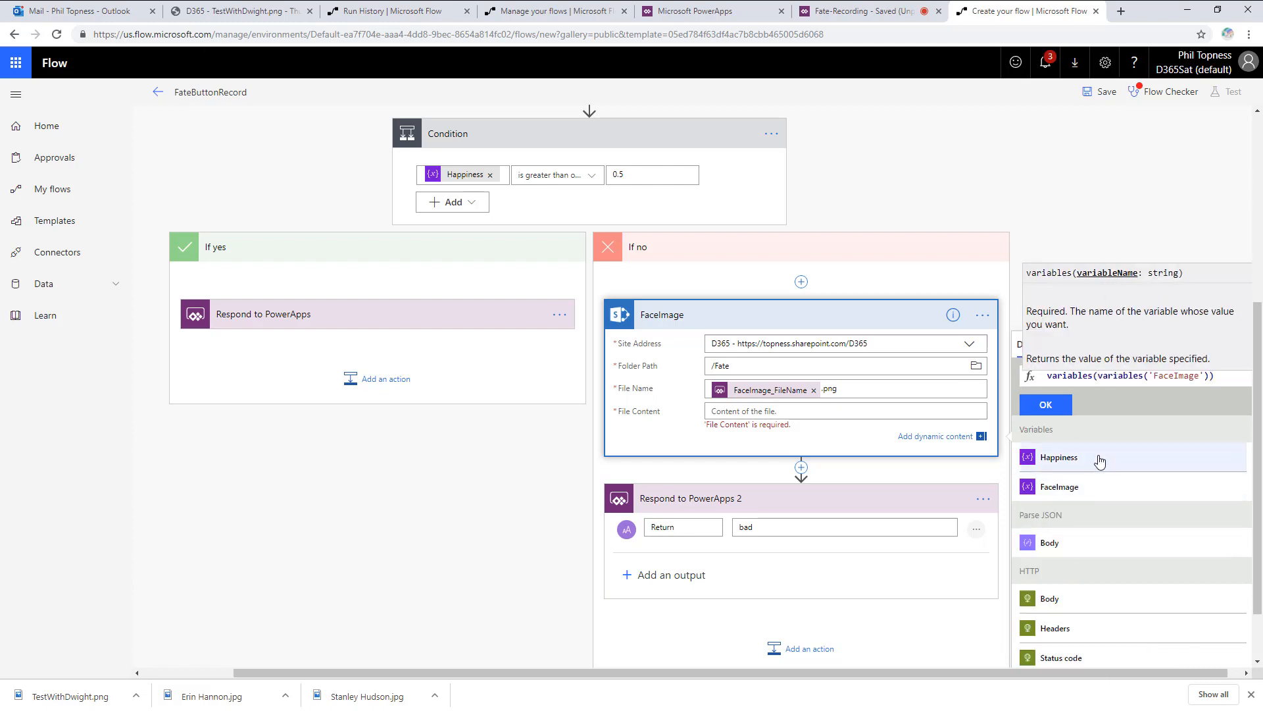
key(BackSpace)
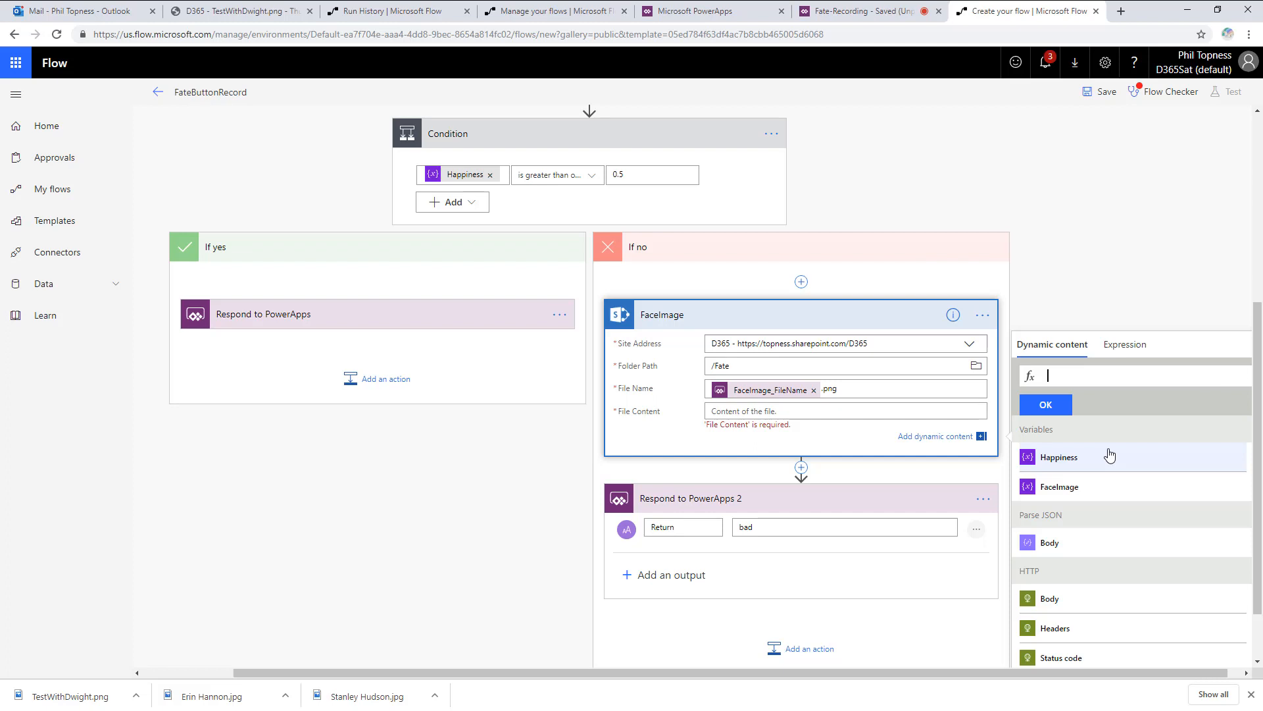
click(1117, 495)
click(1046, 405)
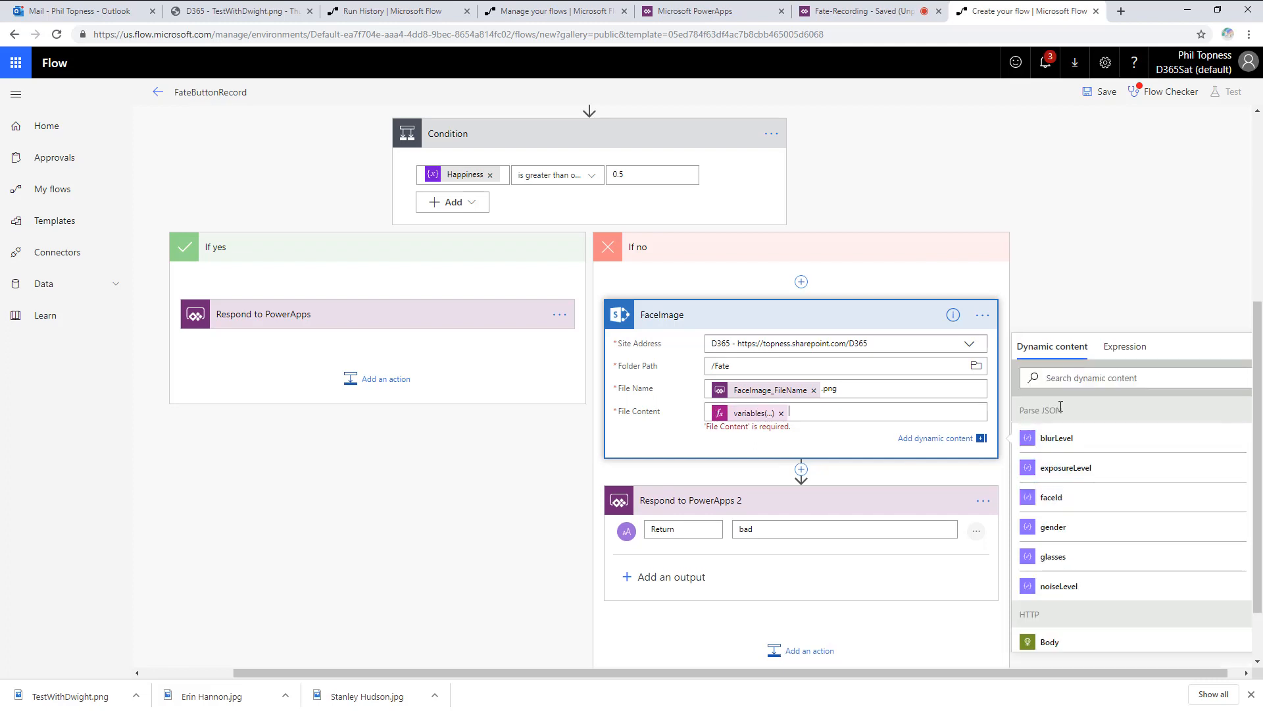
scroll(718, 553, up, 4)
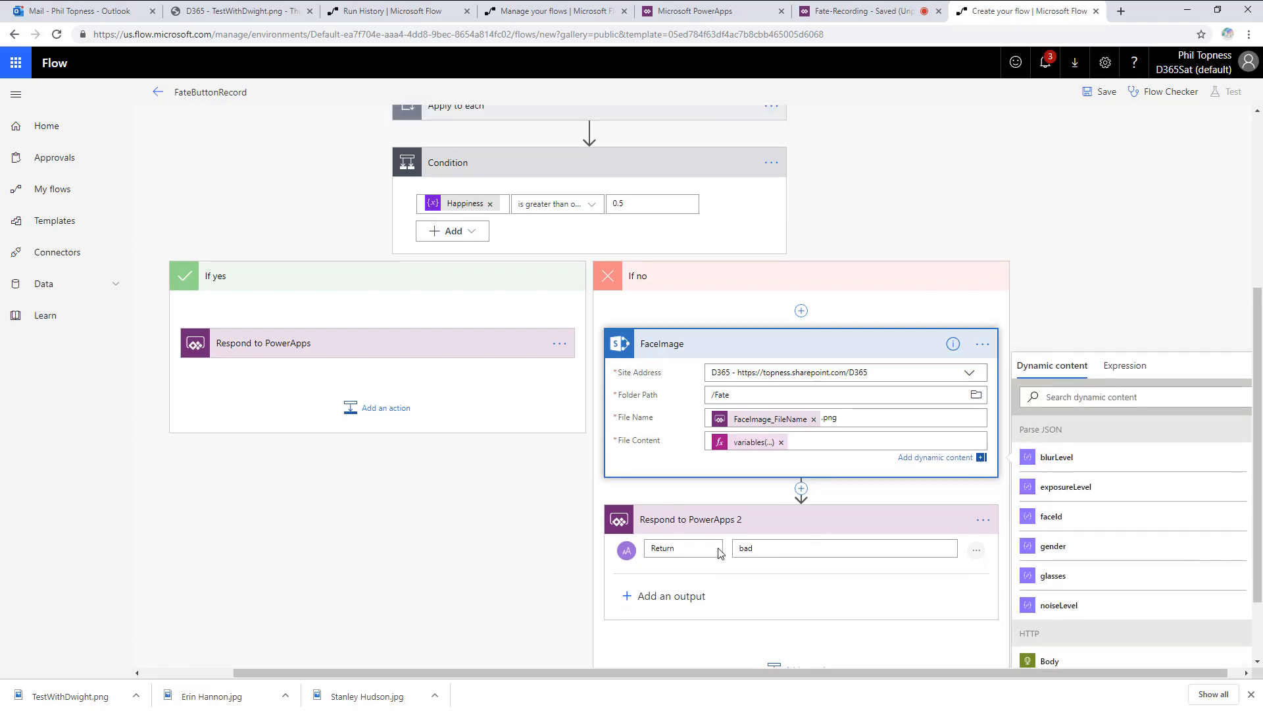
click(1102, 99)
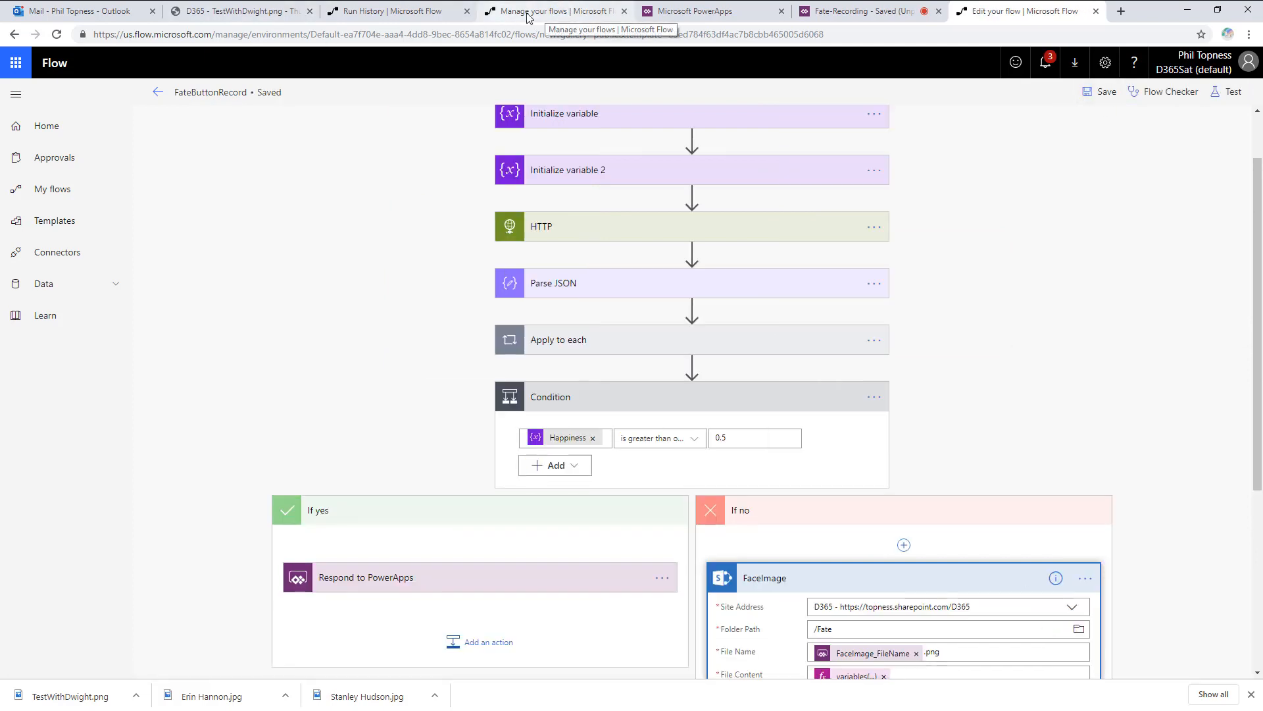
Insert a button below the Enter Name box captioned 'Judge Me'.
click(862, 12)
click(95, 92)
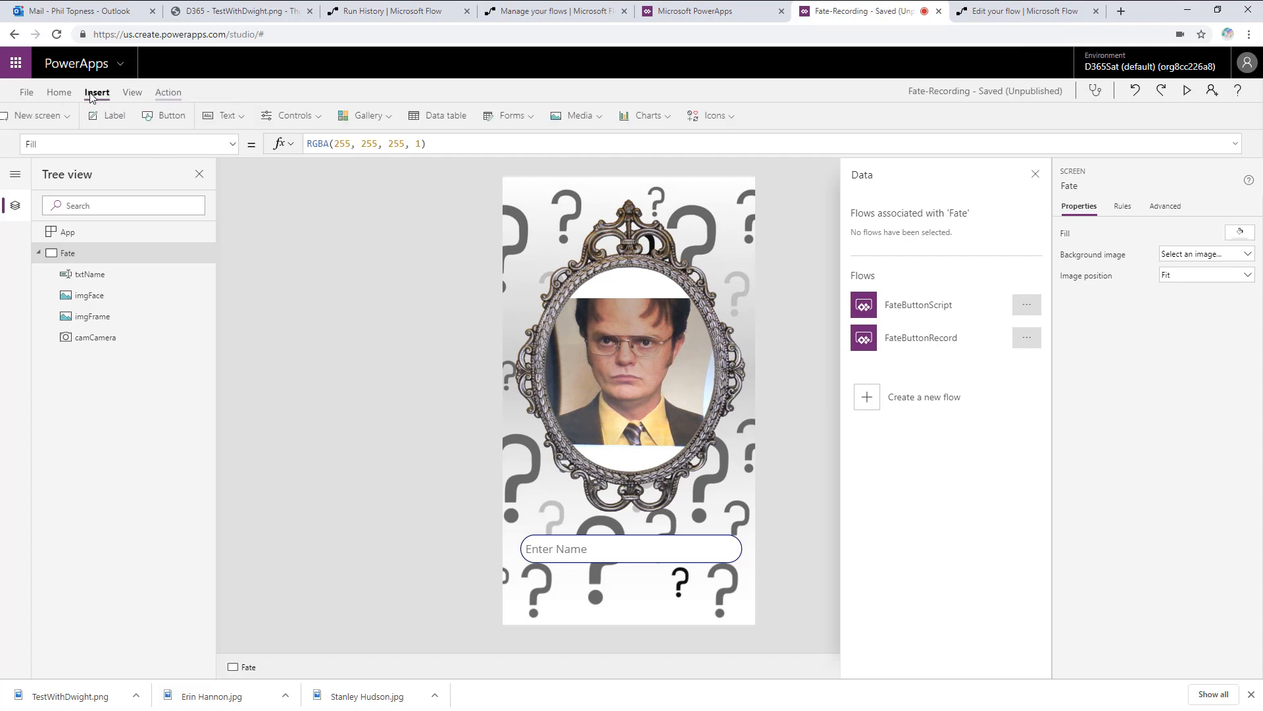
click(189, 115)
drag(591, 205, 649, 587)
double_click(650, 587)
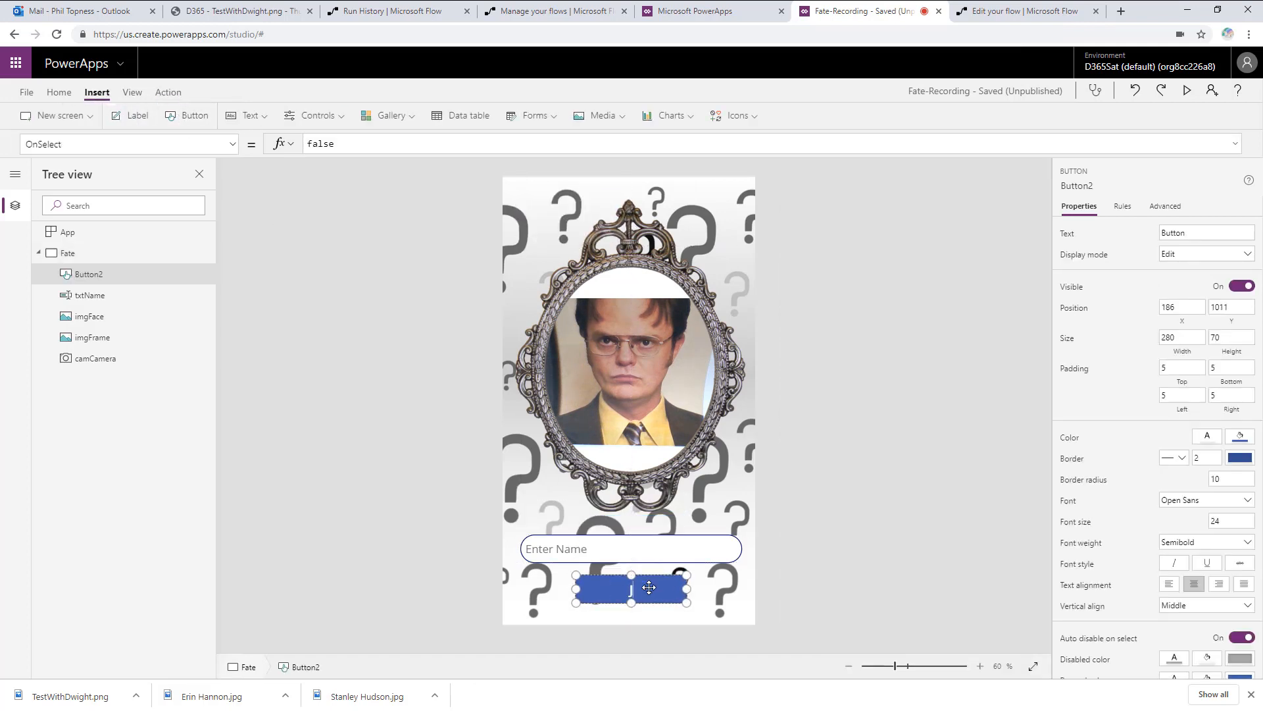
text(Judge Me)
Give the Judge Me button a red fill, border 0 and border radius 50.
click(1240, 435)
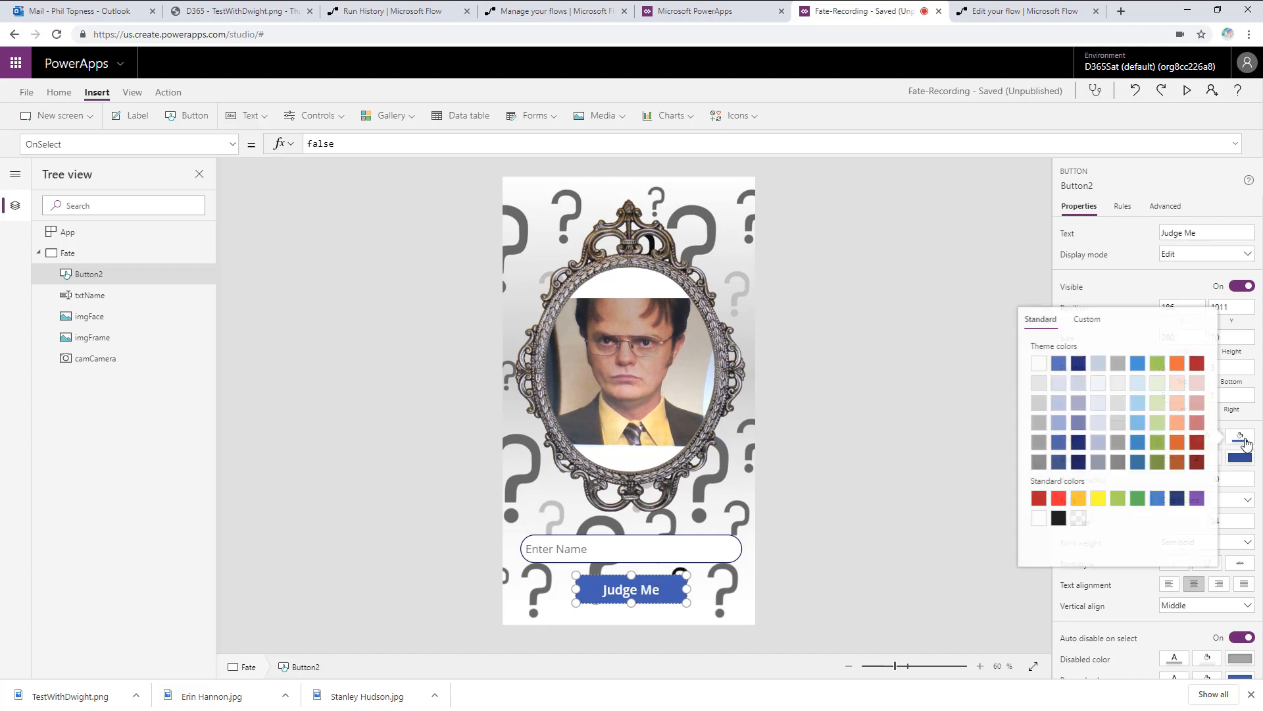
click(1057, 498)
drag(1260, 417, 1119, 445)
key(Tab)
key(Tab)
text(50)
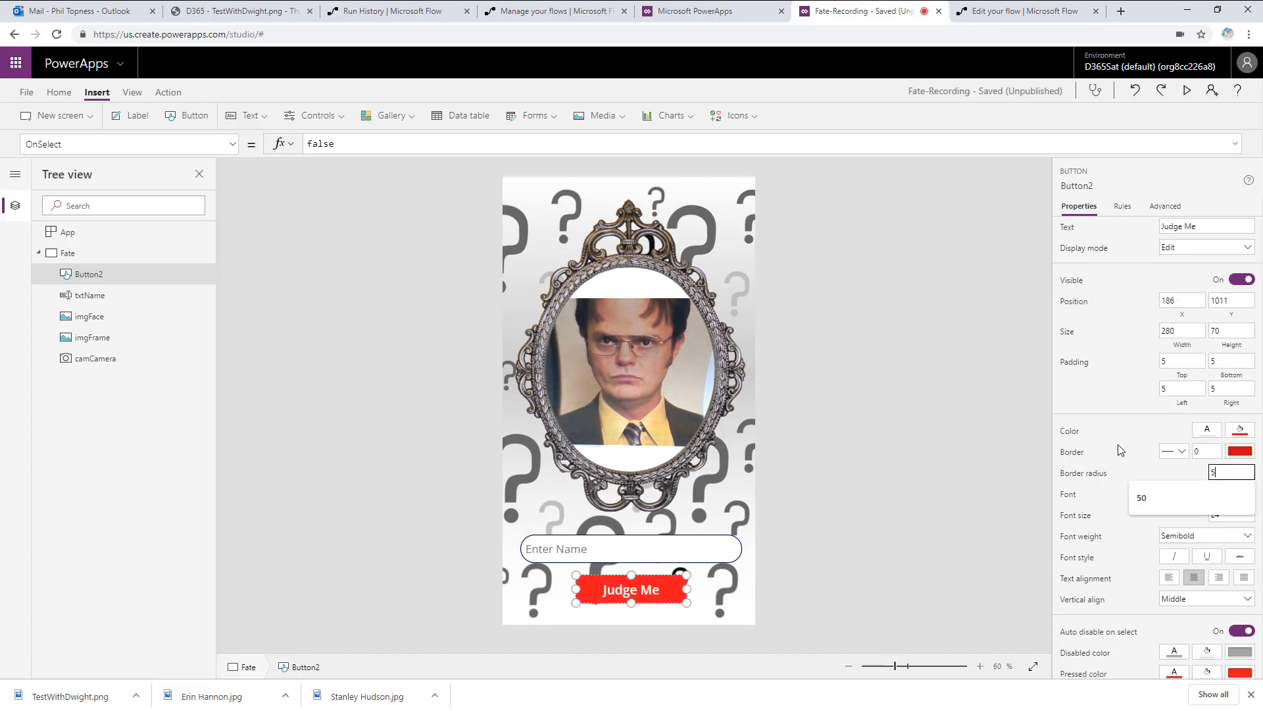
key(Tab)
click(733, 601)
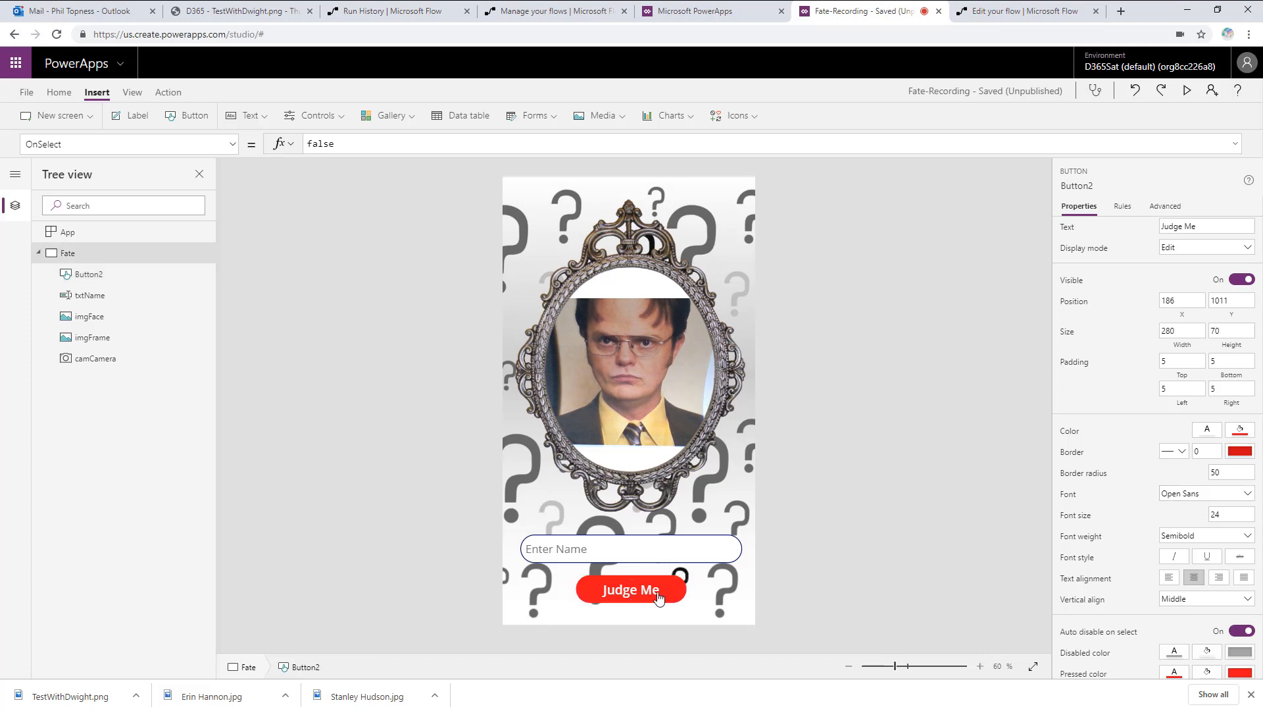
click(658, 595)
click(167, 92)
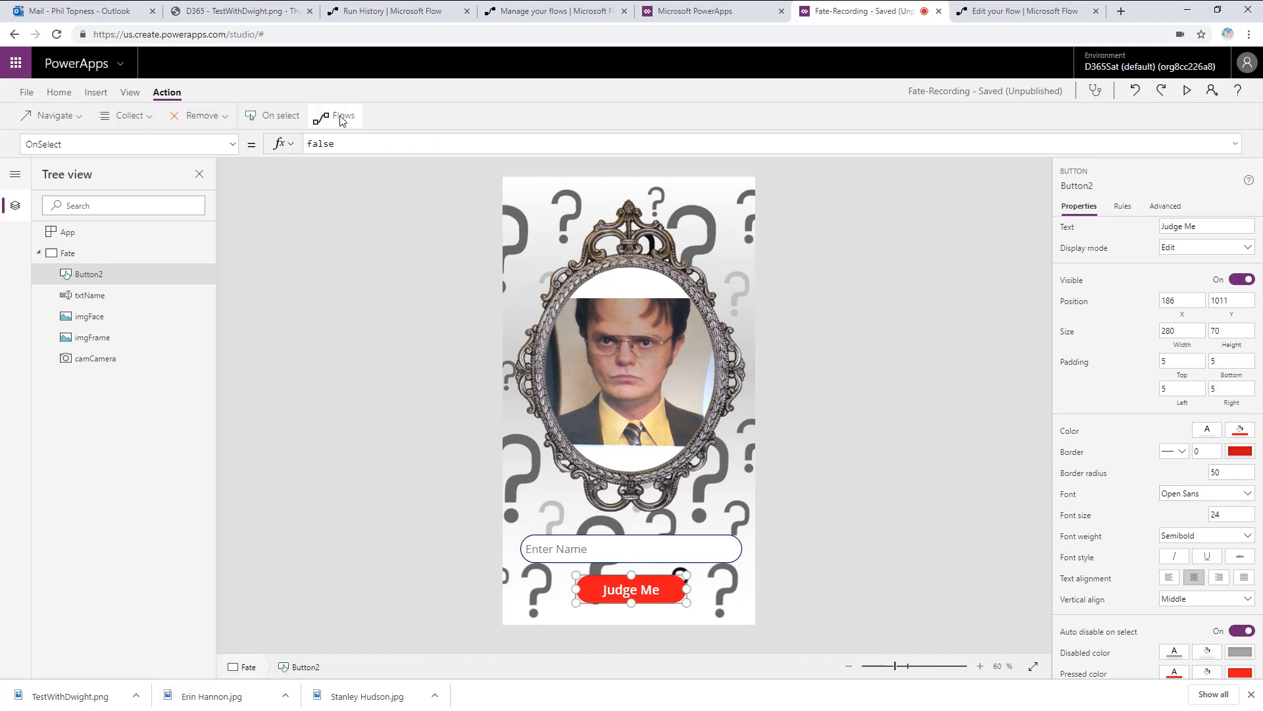
Set Judge Me's OnSelect to FateButtonRecord_1.Run(txtName.Text, varImage) and preview the app.
click(335, 115)
click(919, 339)
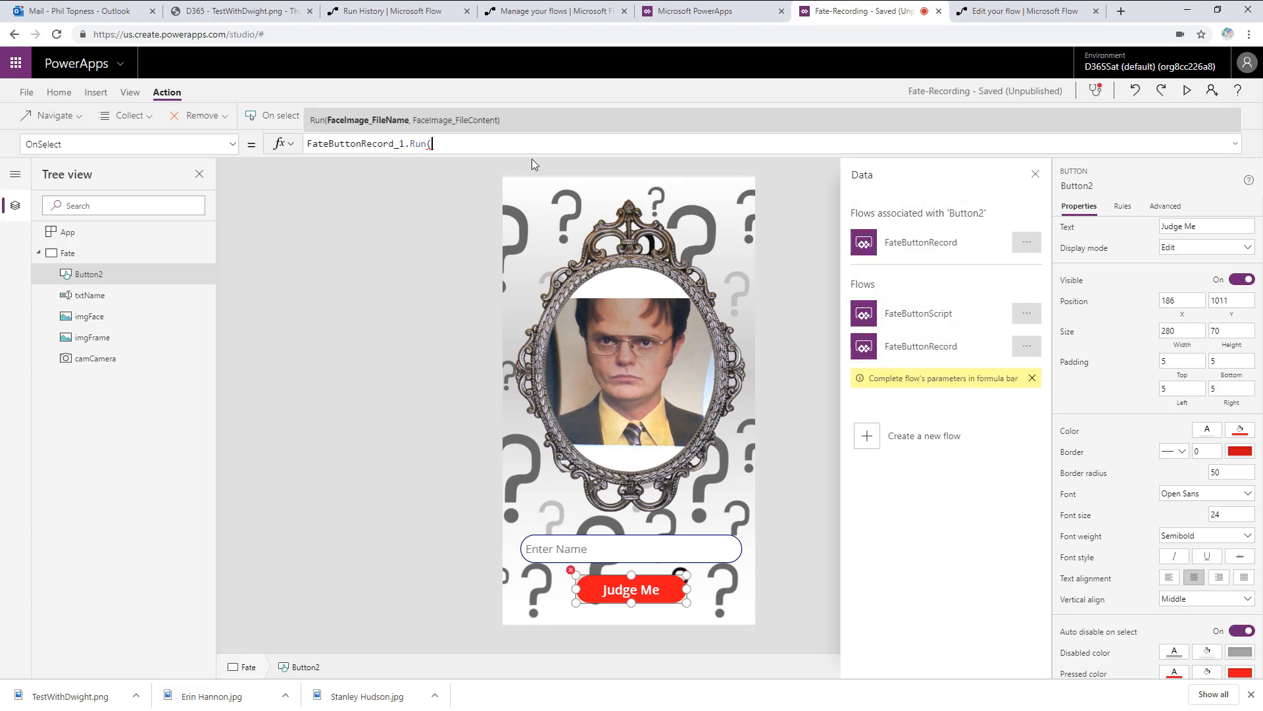
text(txtName, )
text(Text)
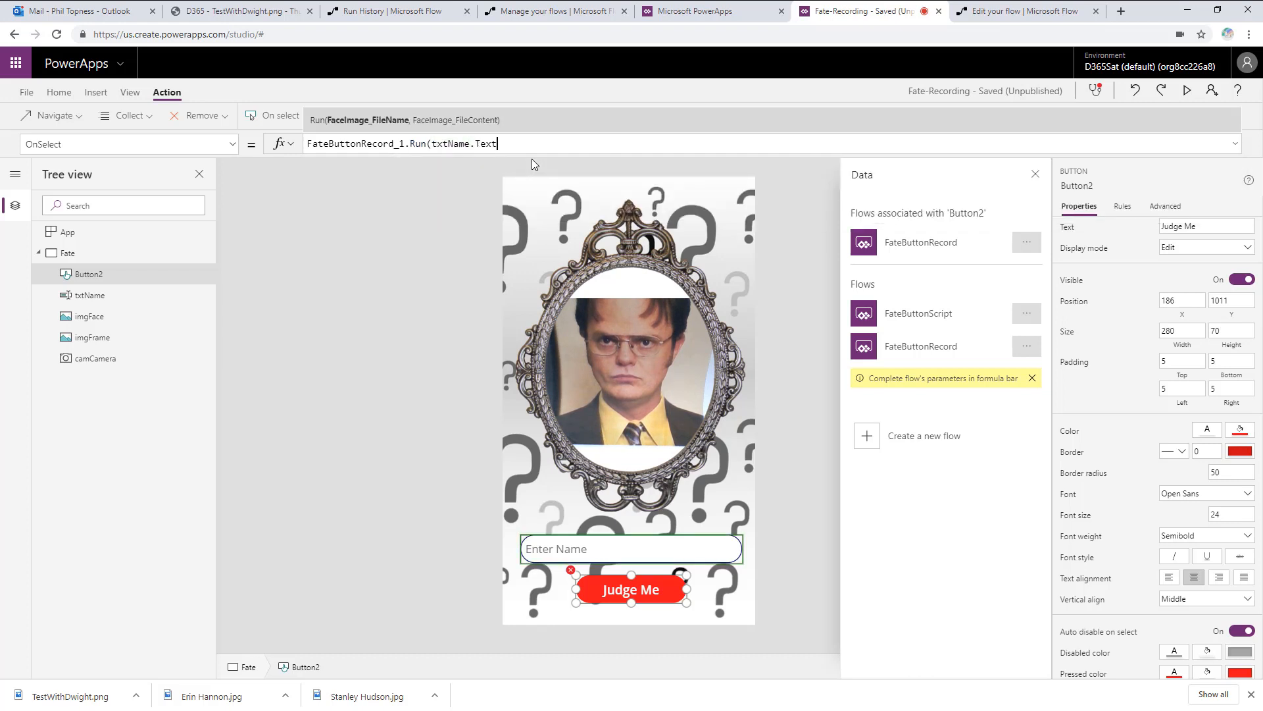
text(, varImage))
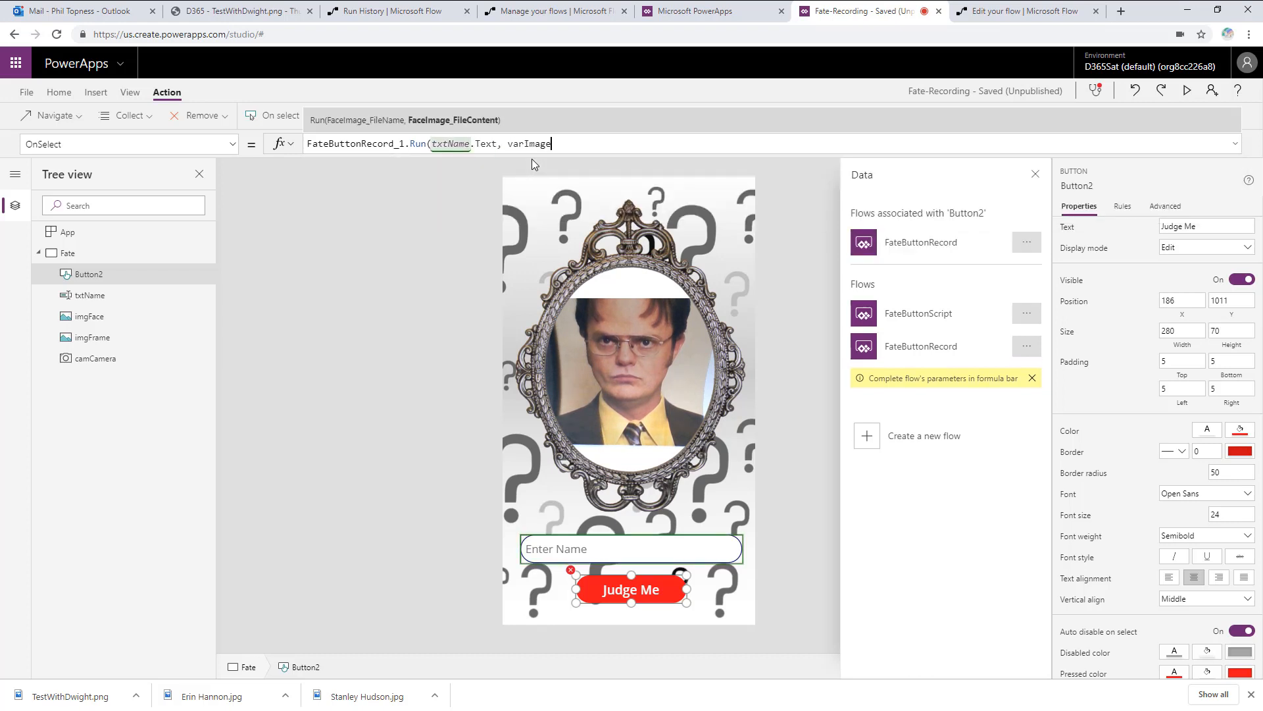
click(1187, 91)
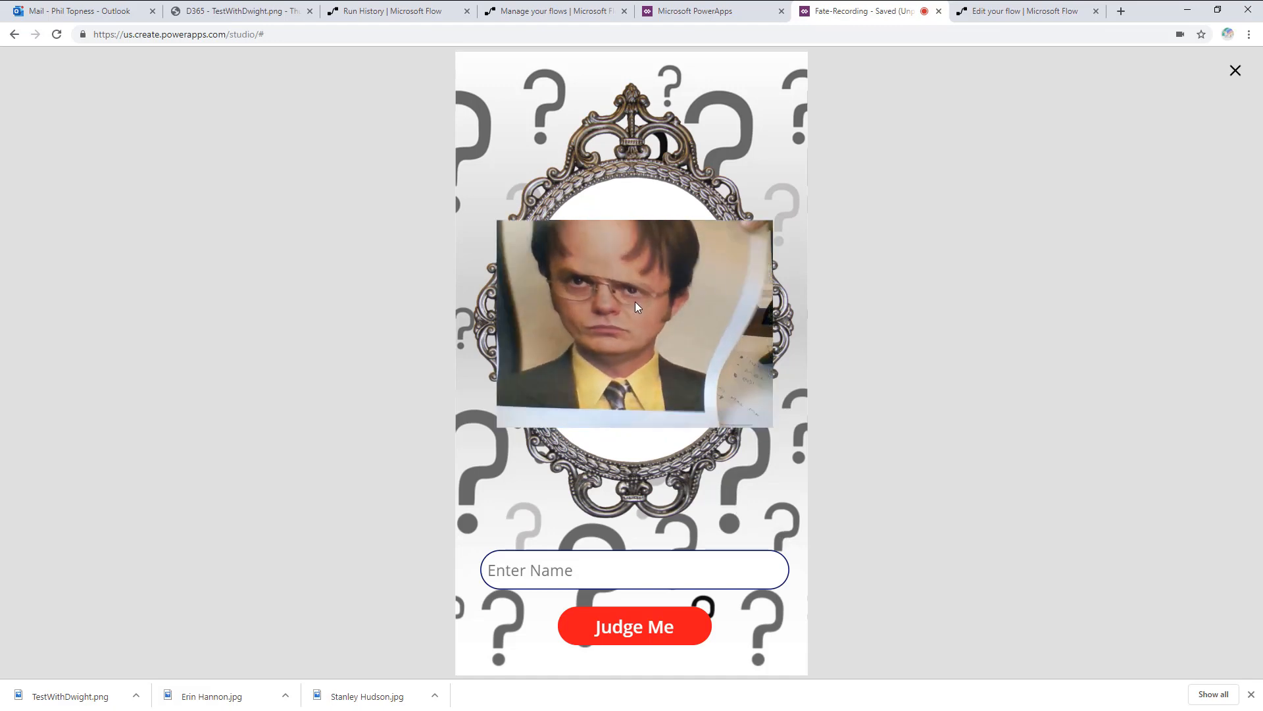
Send the imgFace image backward behind the mirror frame.
key(Escape)
click(110, 317)
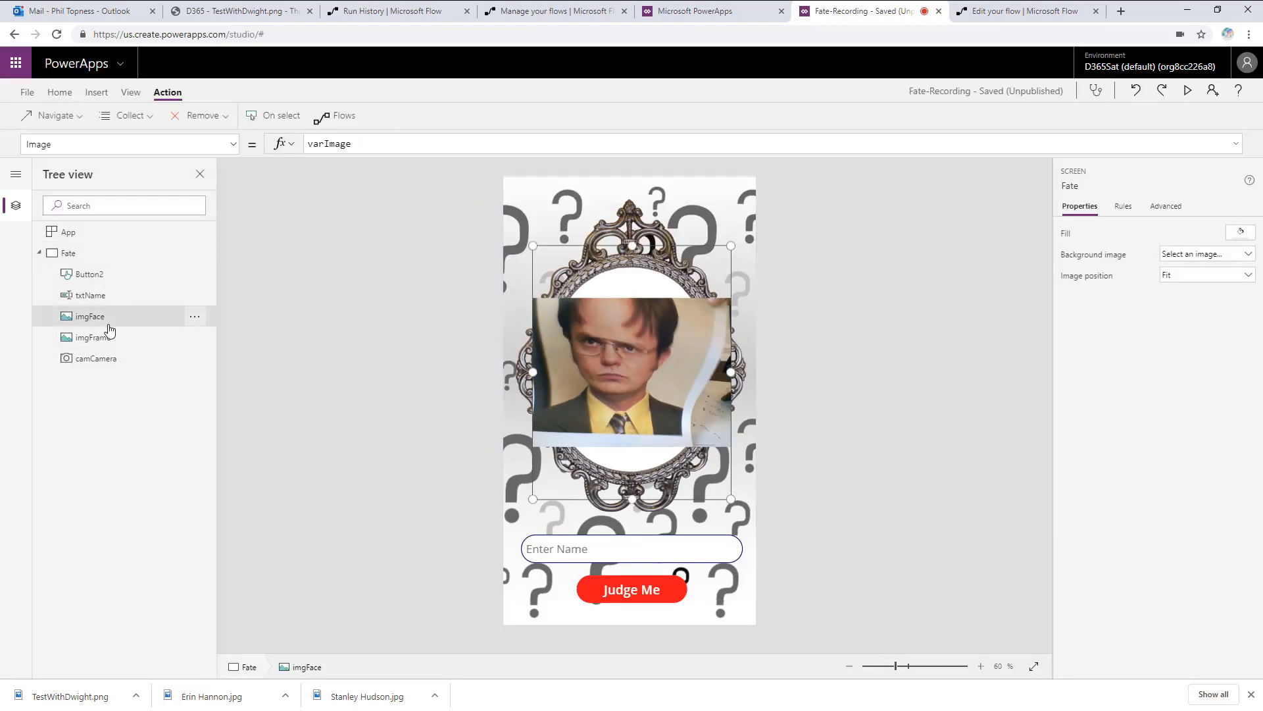
click(195, 316)
mouse_move(266, 403)
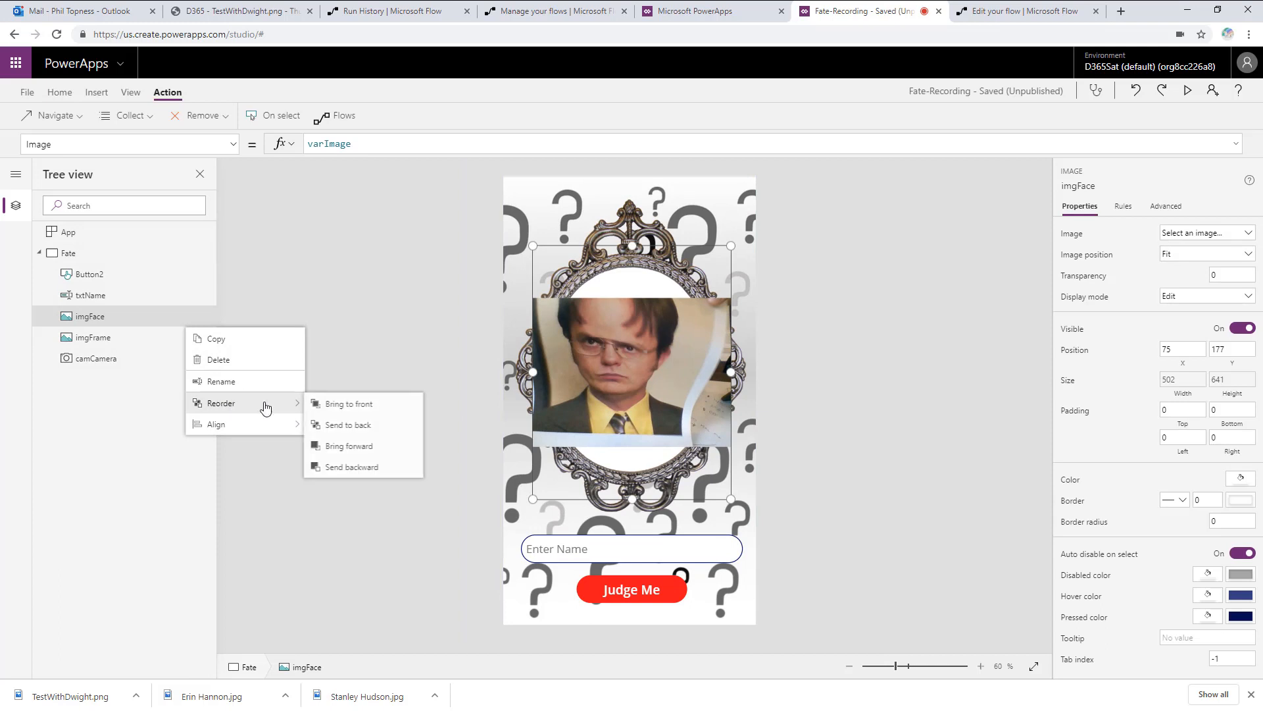
click(335, 468)
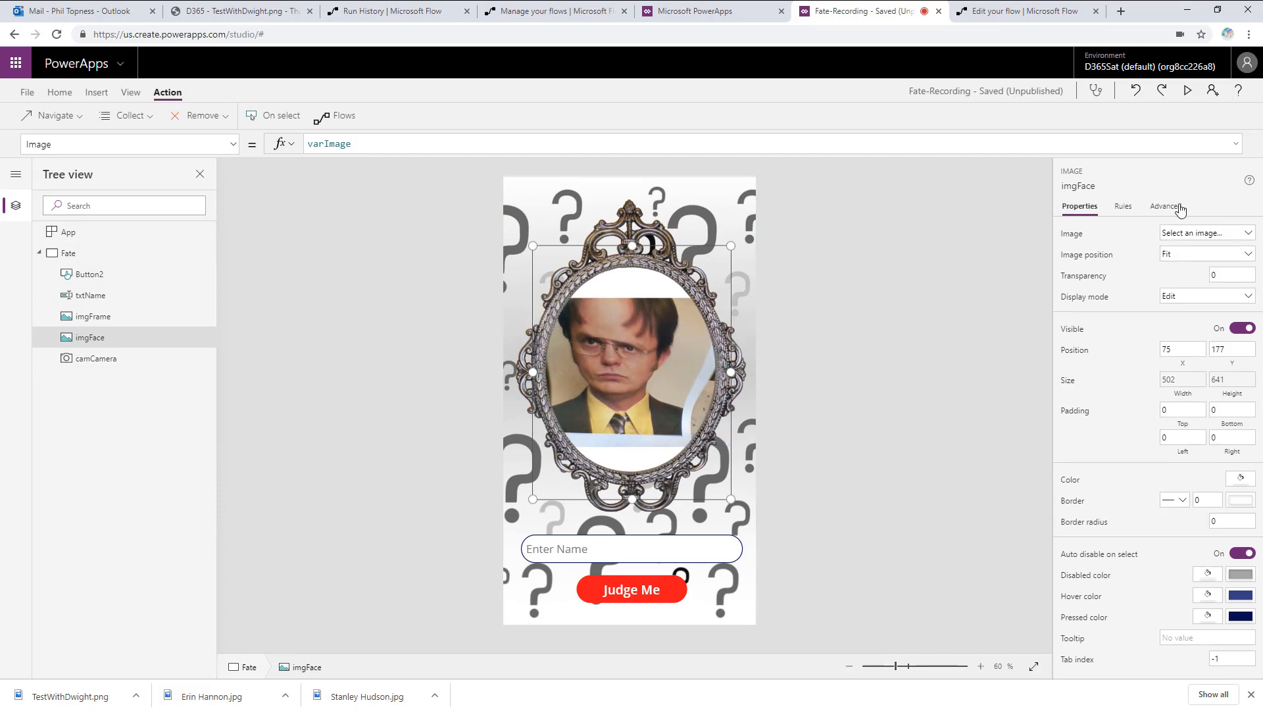
Test the app in preview by submitting the name 'DwightTest!' with Judge Me.
click(1190, 90)
click(655, 570)
text(D)
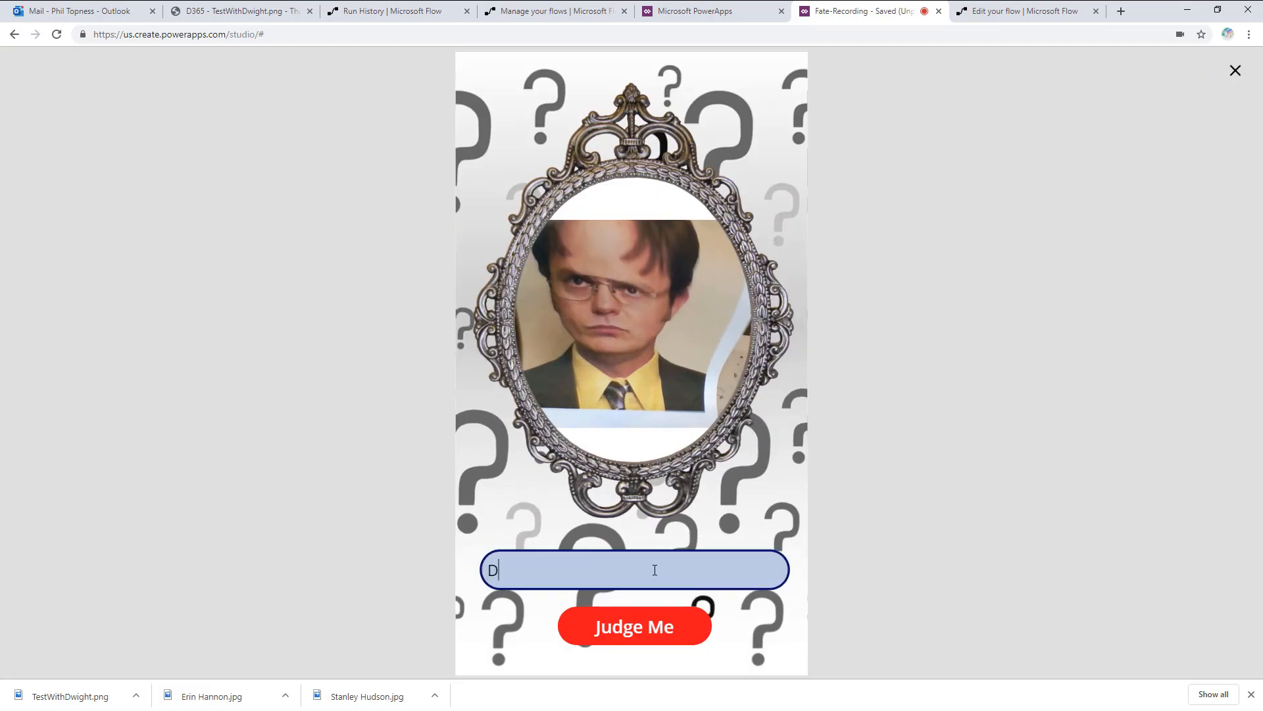
text(wightTest!)
click(631, 628)
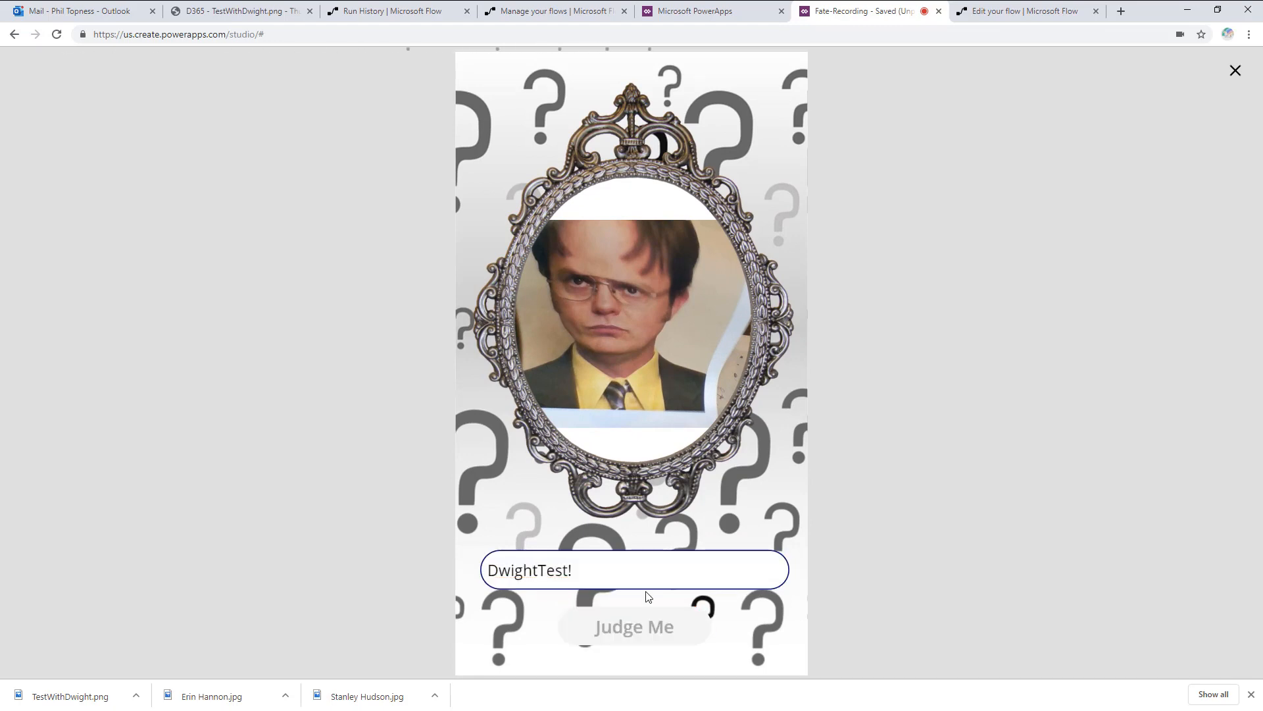
click(990, 12)
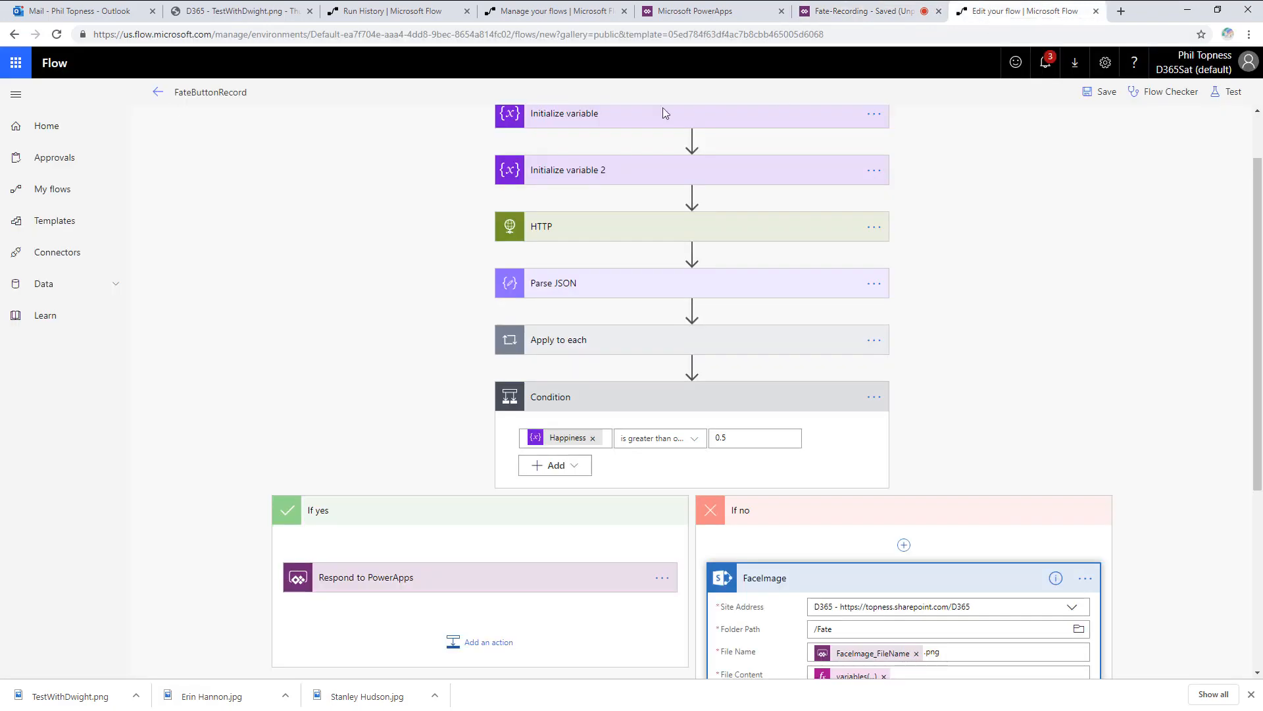
Open the latest successful FateButtonRecord run and inspect the Condition step's results.
click(155, 94)
click(690, 147)
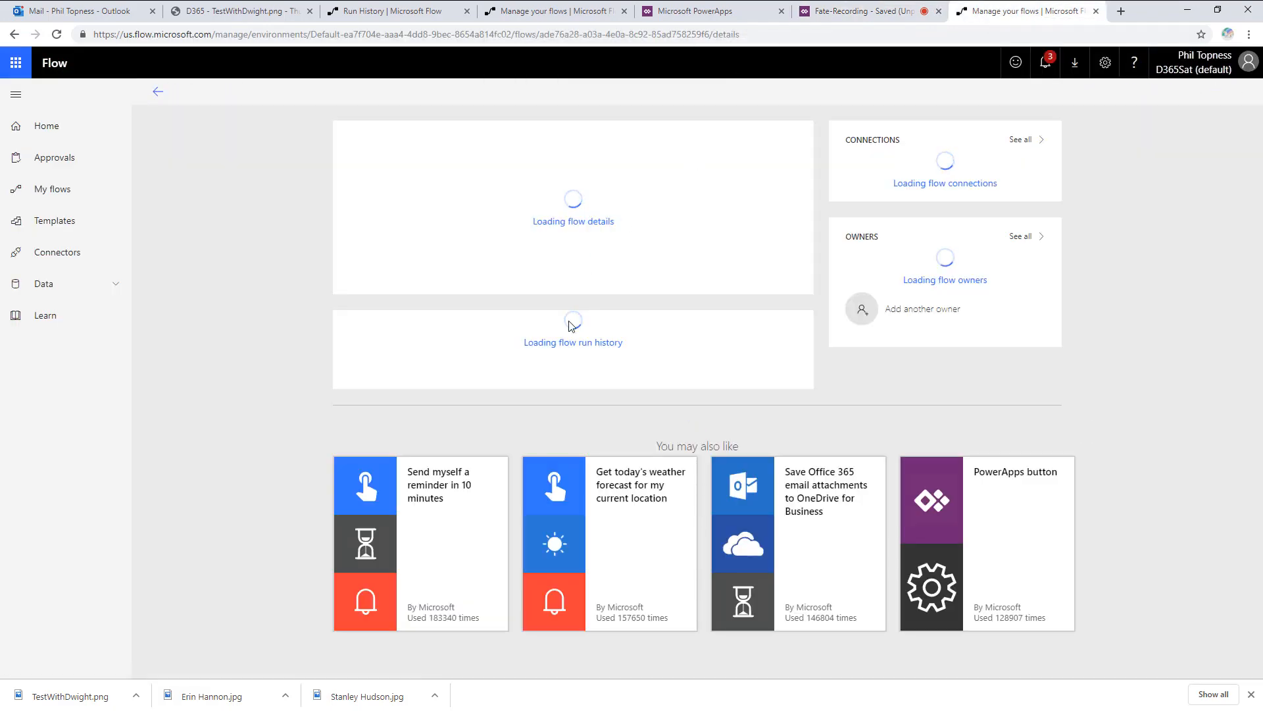
click(452, 362)
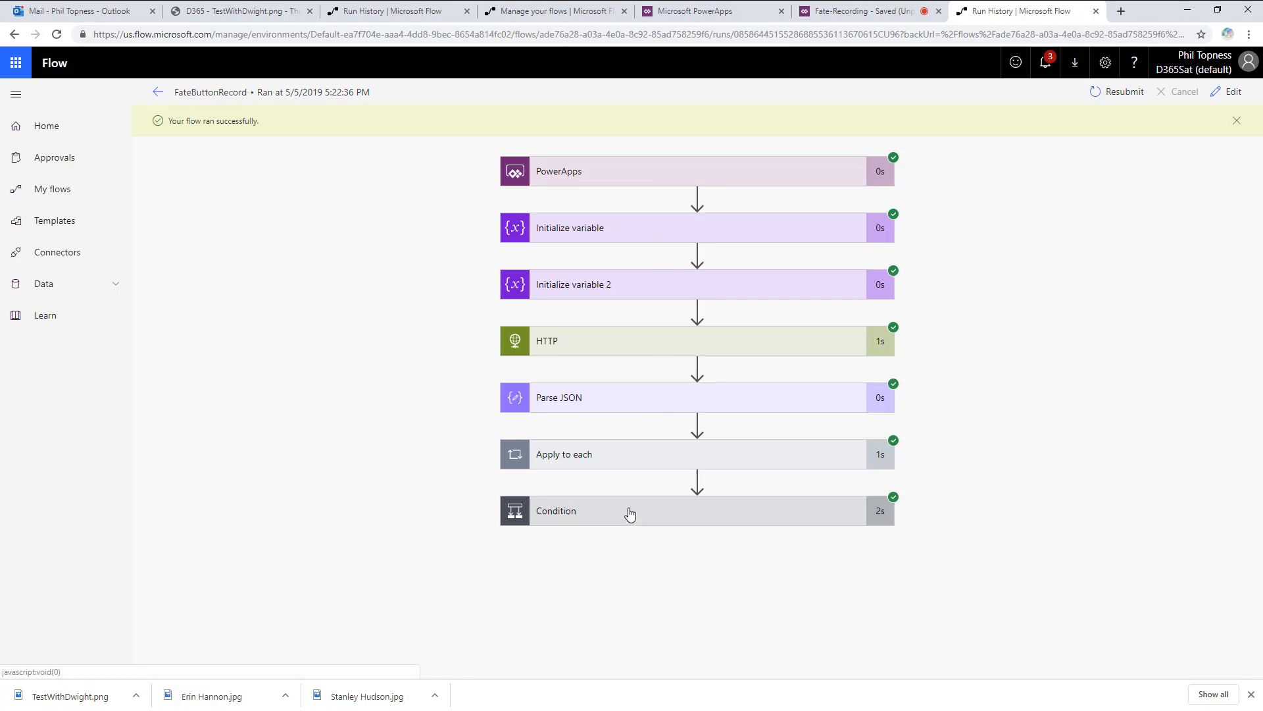
click(833, 516)
scroll(830, 534, down, 3)
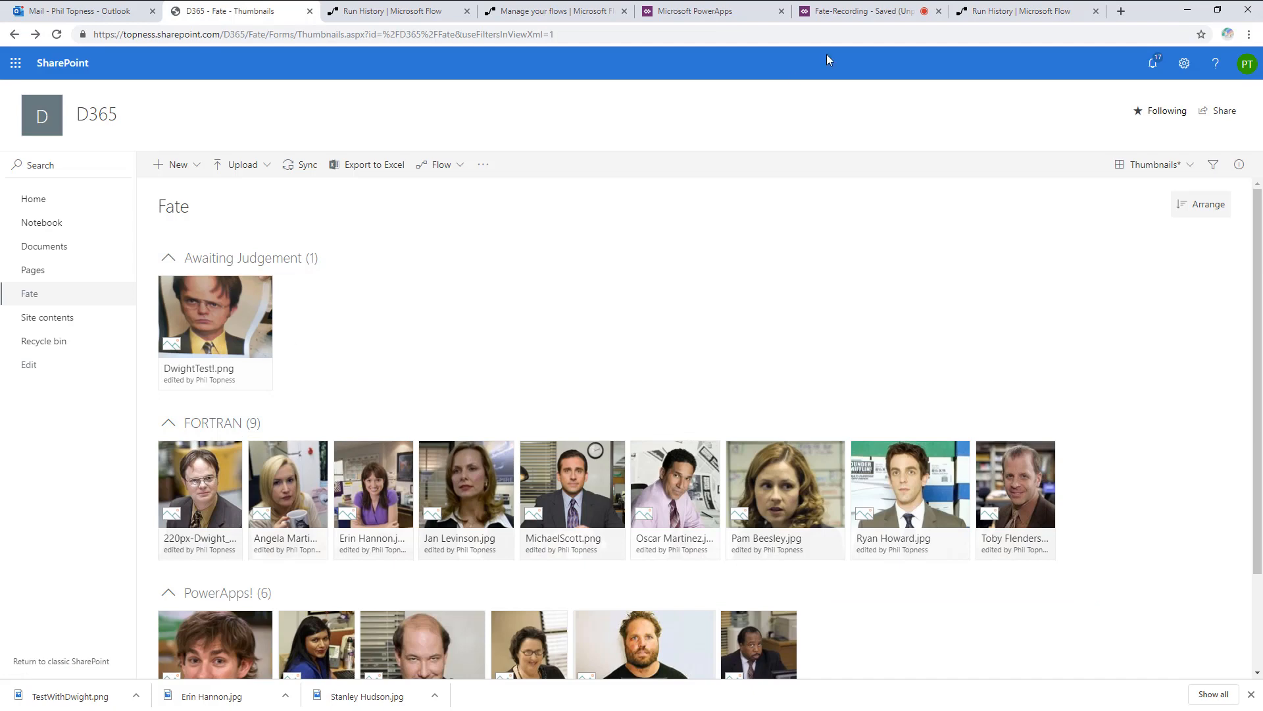
click(857, 12)
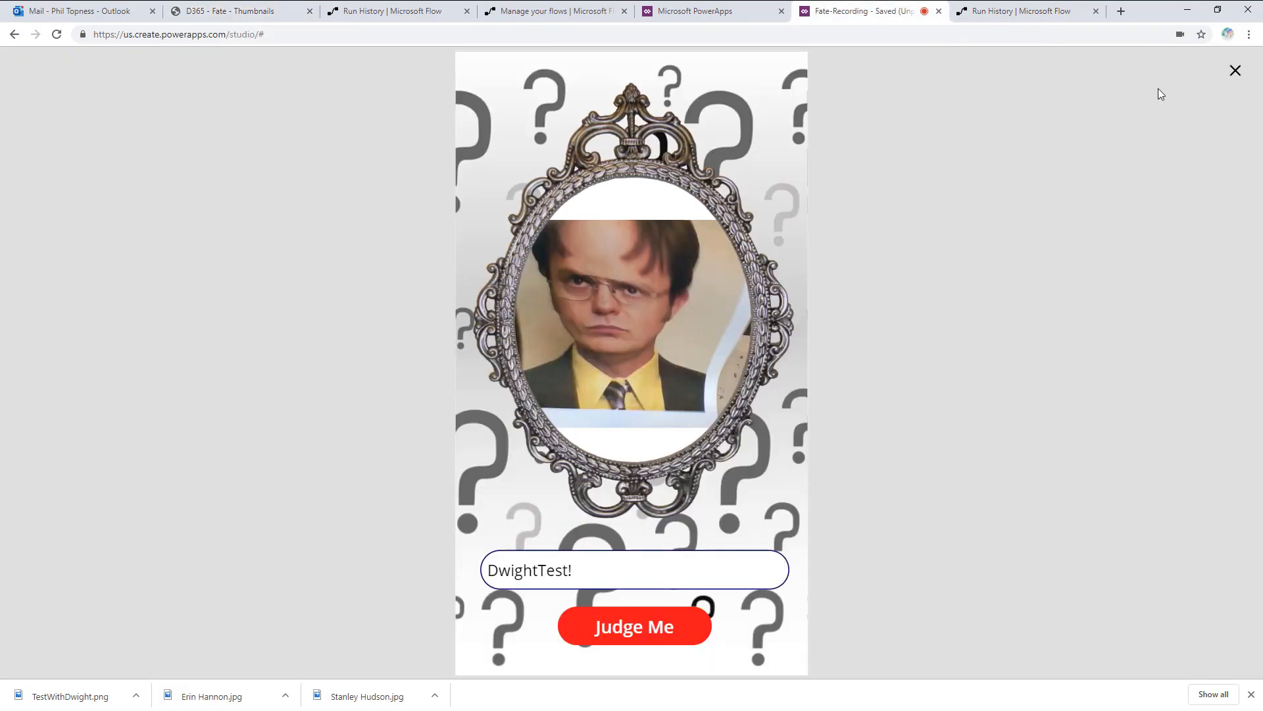
Change Judge Me's OnSelect to Set(varResult, FateButtonRecord_1.Run(txtName.Text, varImage)) and test it in preview.
click(1235, 71)
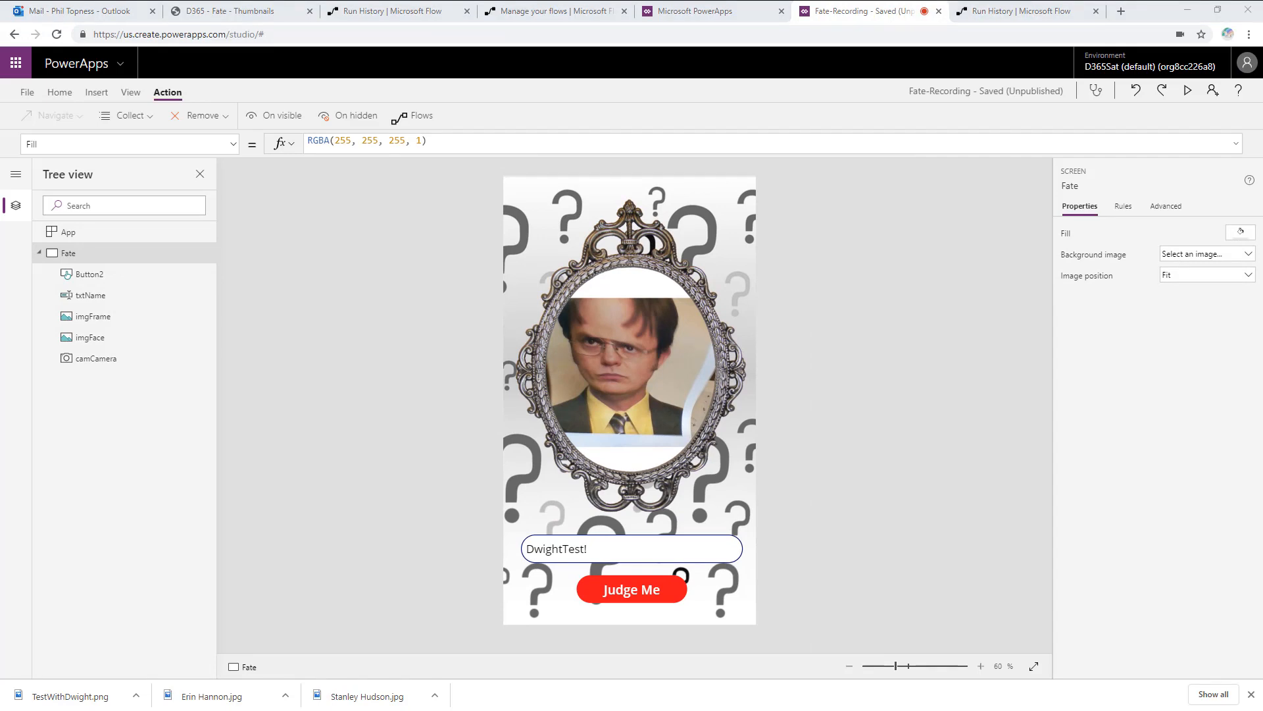
click(618, 600)
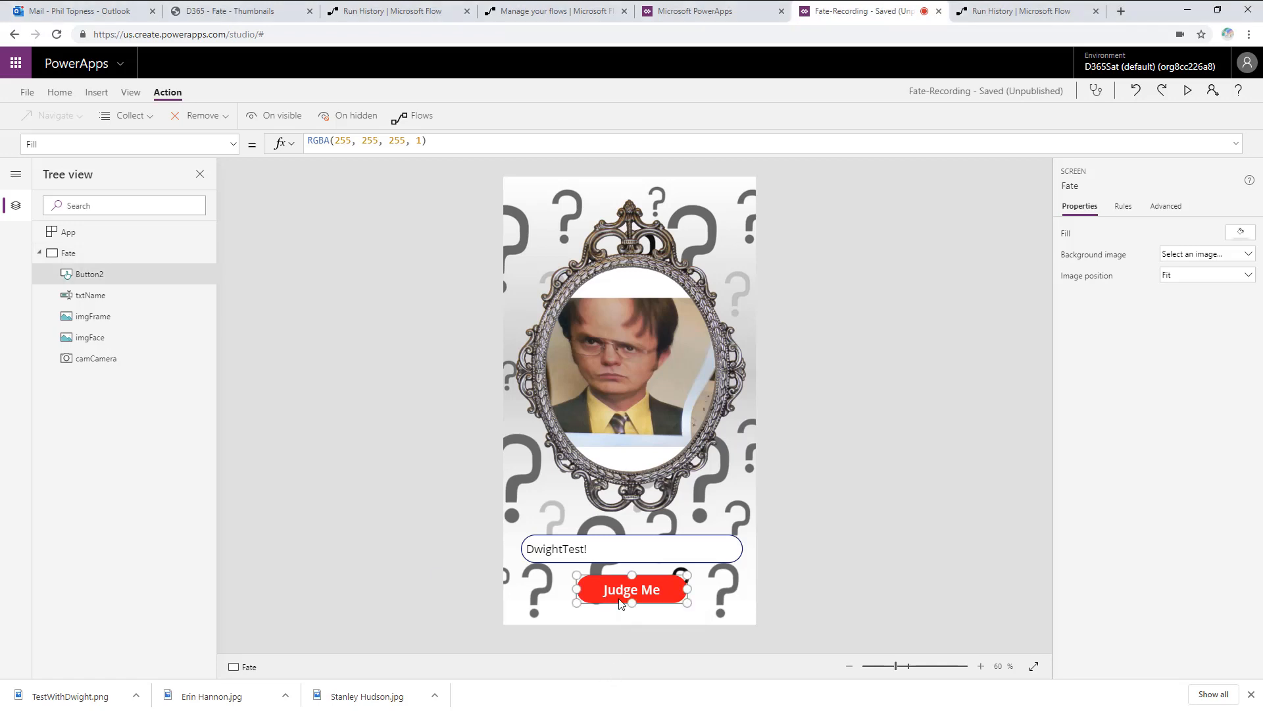
click(310, 145)
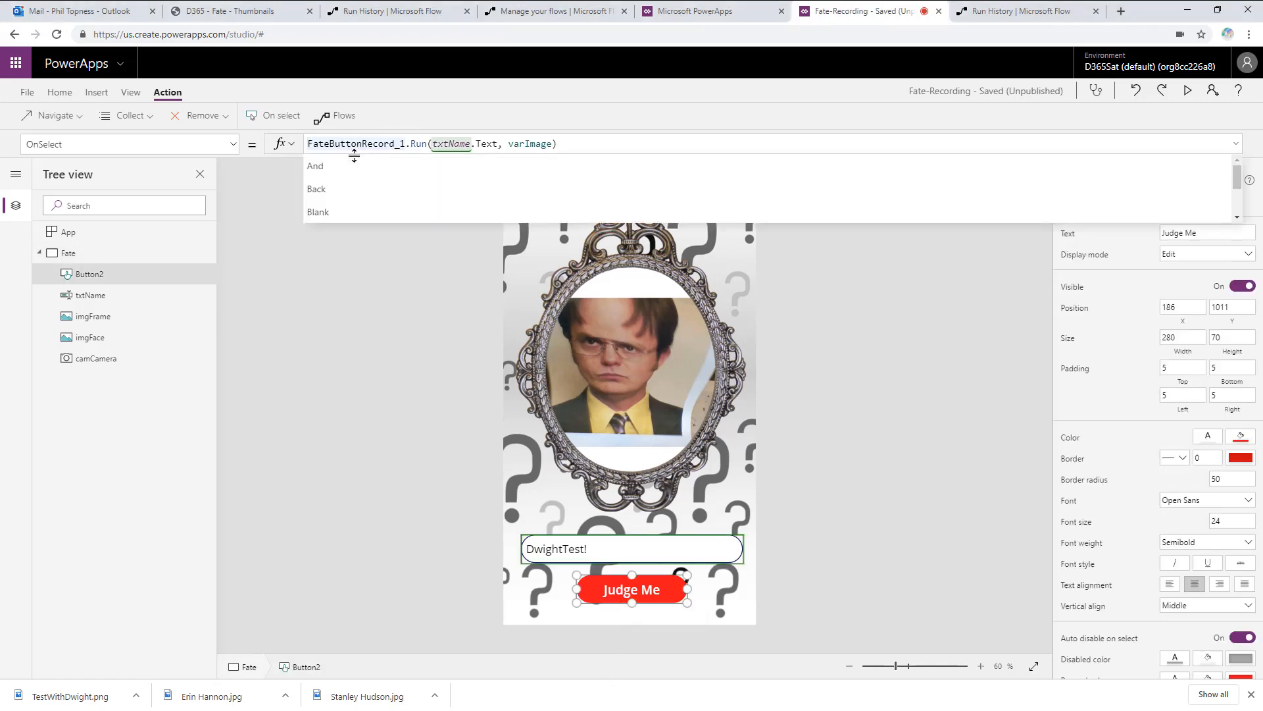
text(Set(varRe)
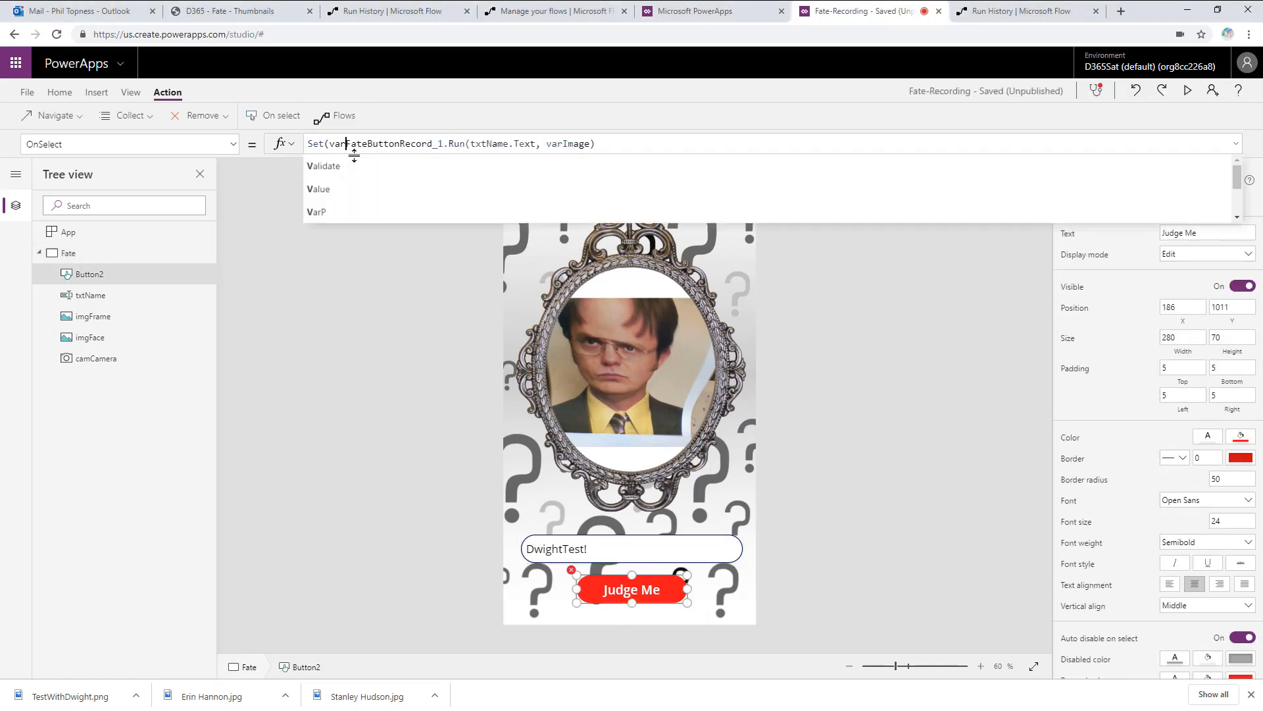
text(sult,)
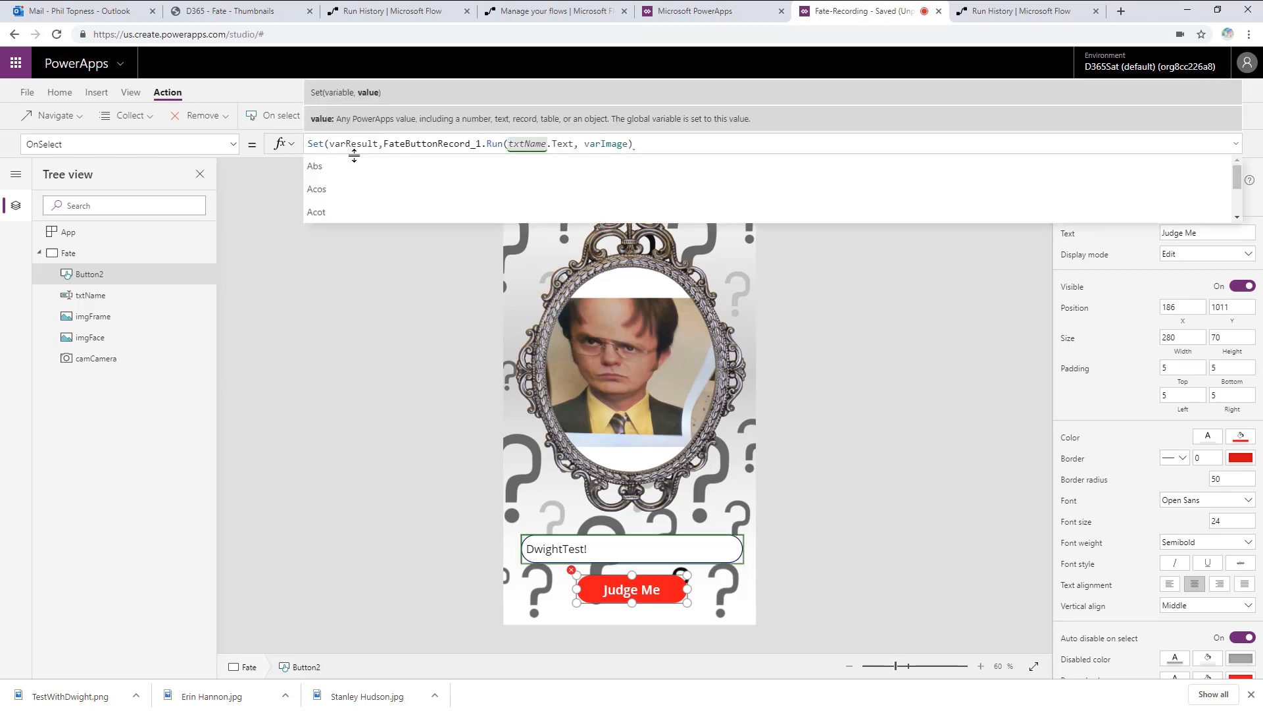
click(667, 145)
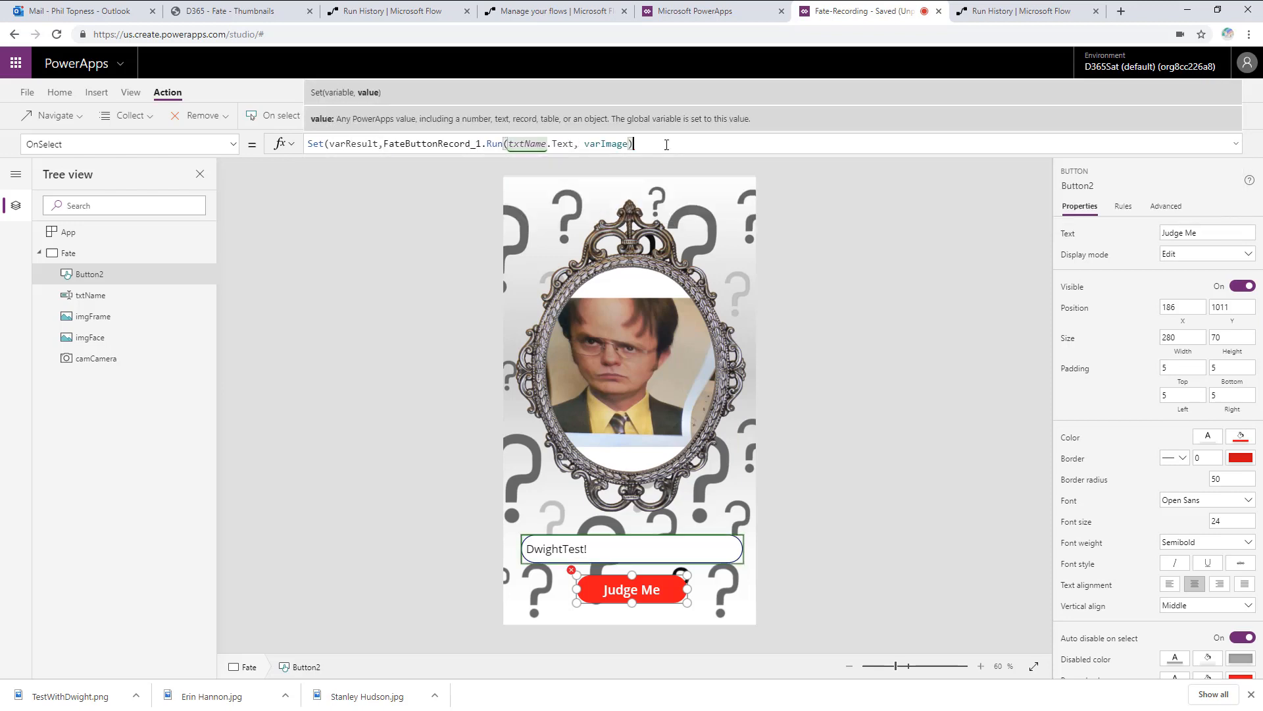
text())
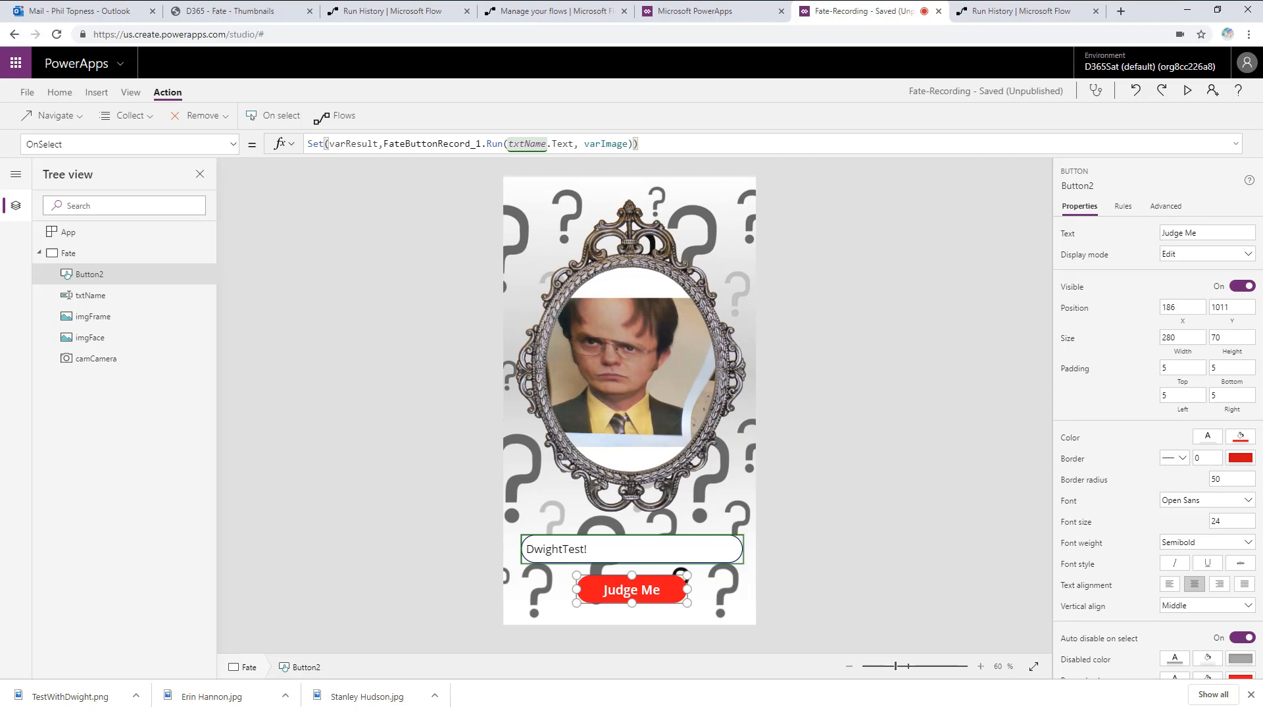
click(1187, 90)
click(626, 627)
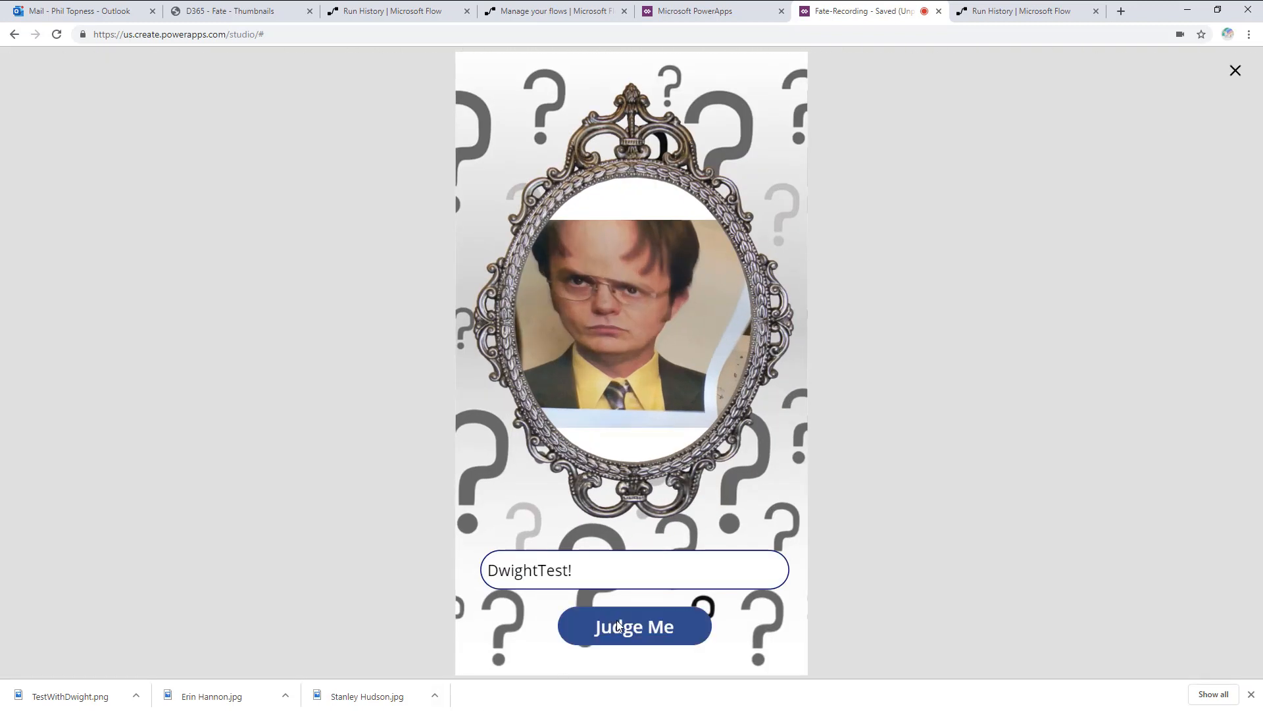
Check in the Variables view that varResult holds a record with text 'bad'.
key(Escape)
click(130, 92)
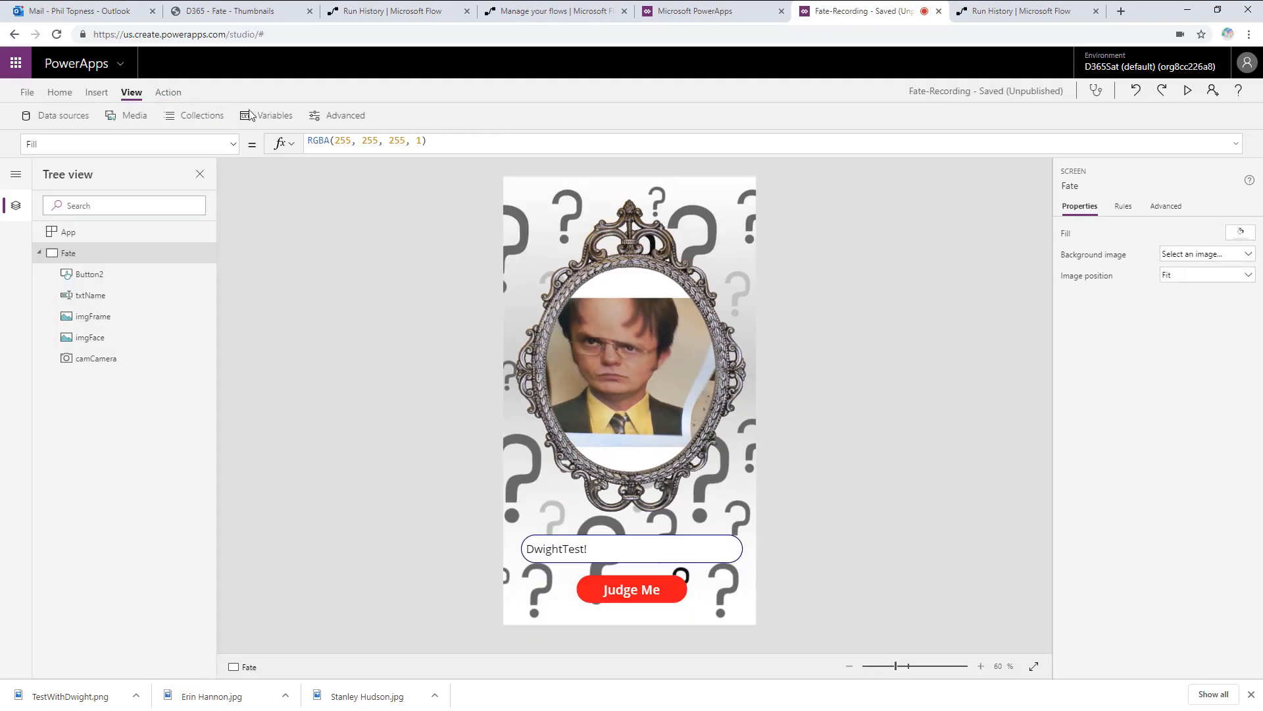
click(273, 116)
click(415, 263)
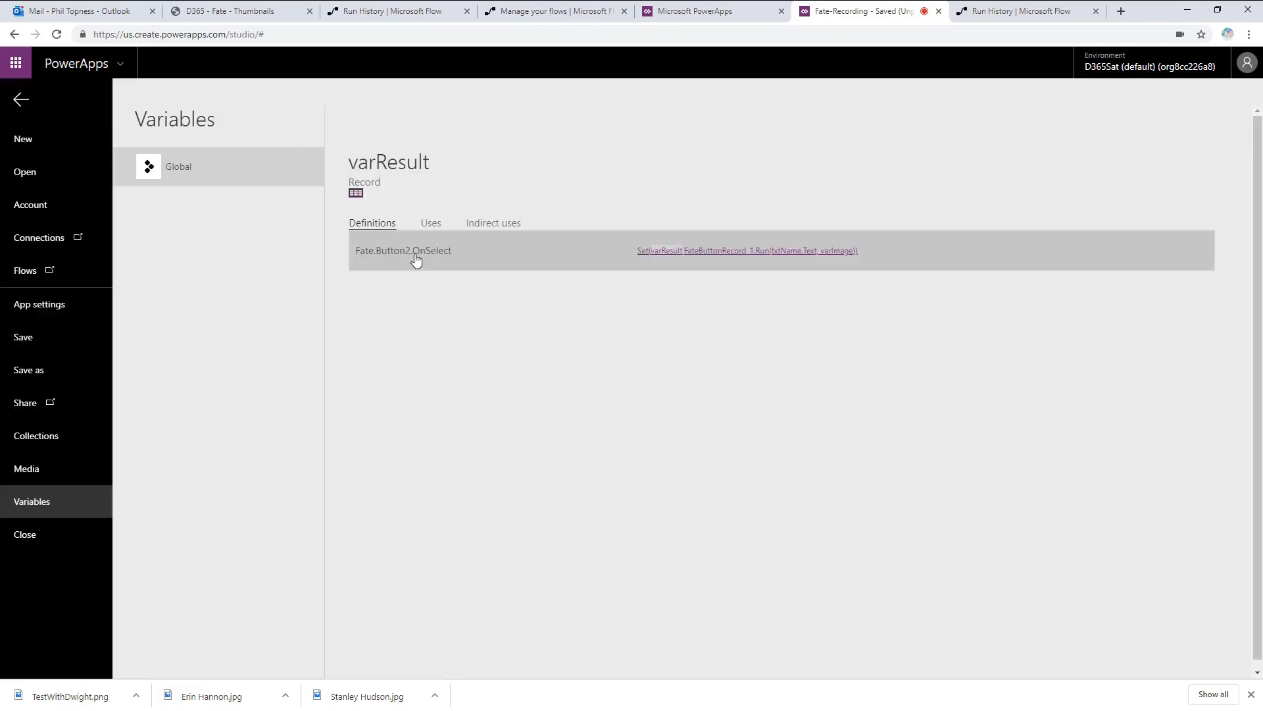
click(356, 193)
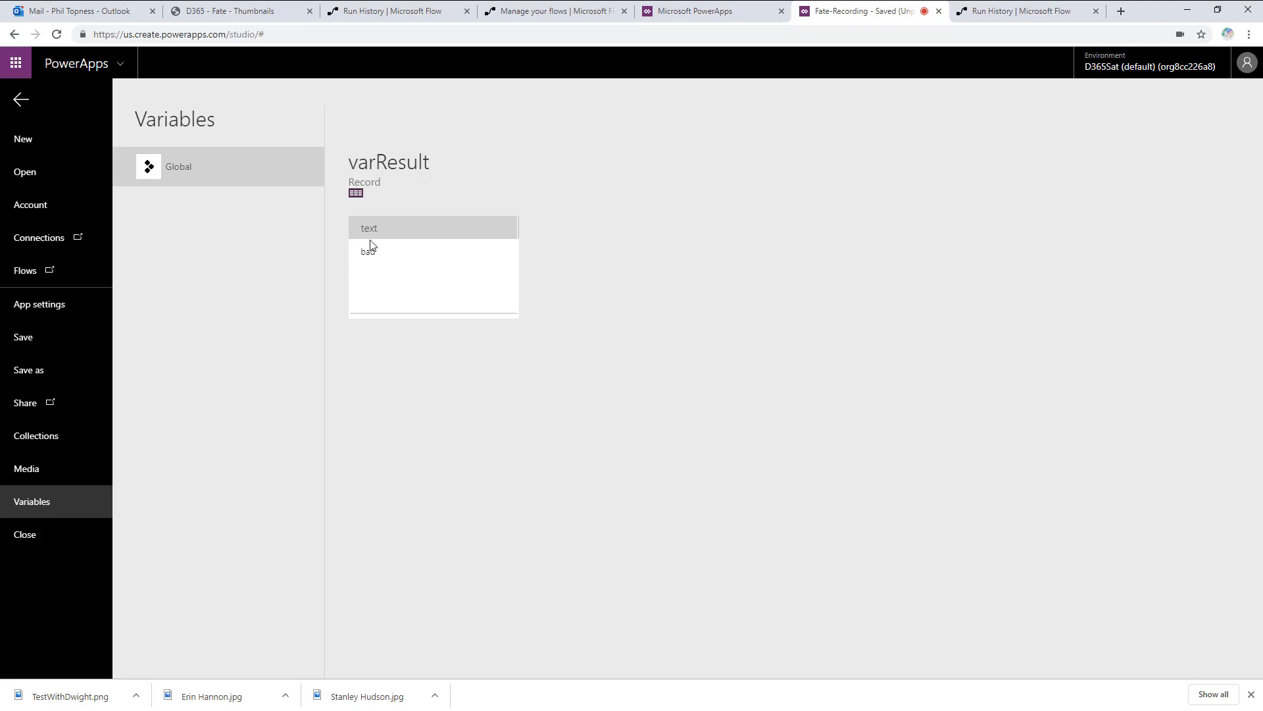
key(Escape)
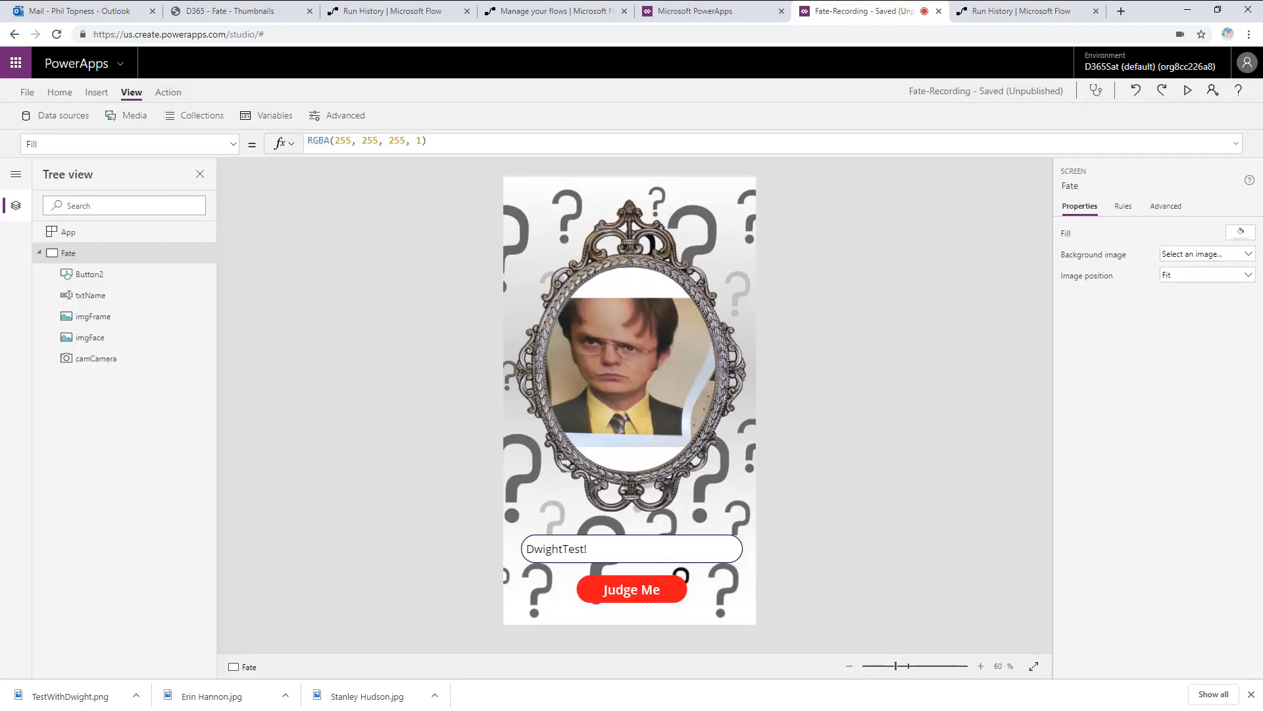
Preview the app, erase the test name from the name box, and reselect Judge Me.
click(1189, 91)
click(627, 564)
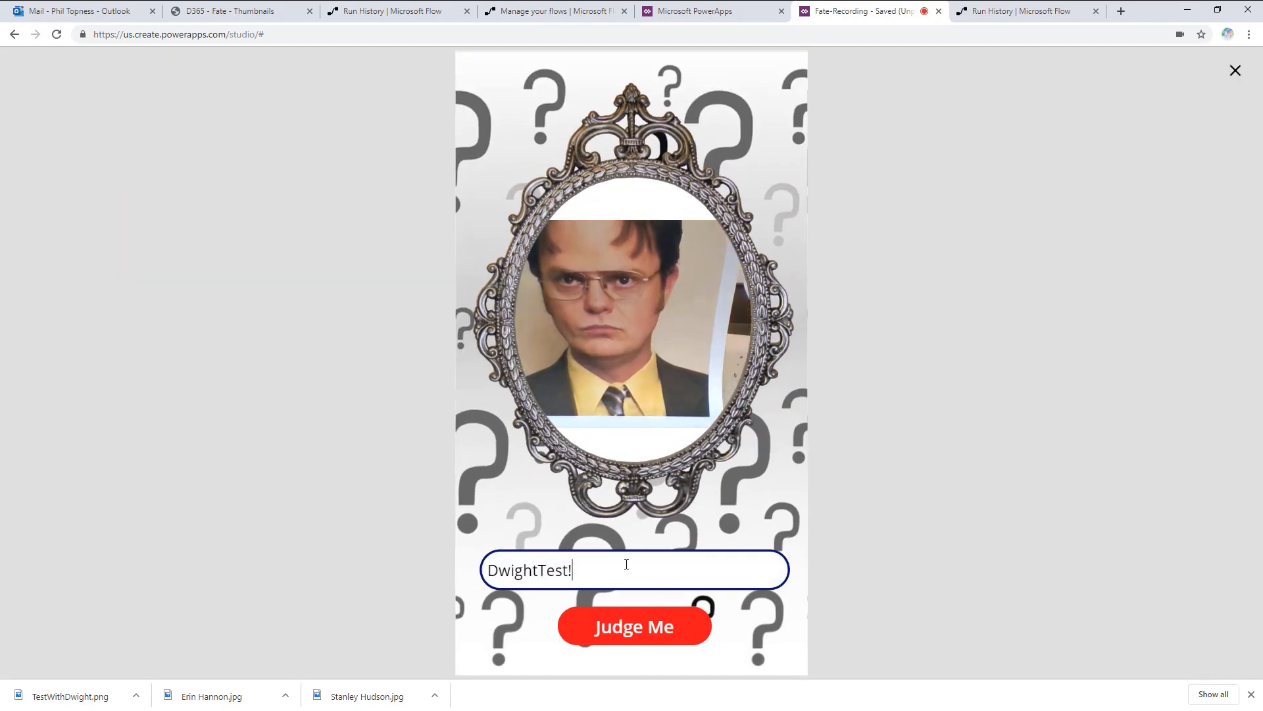
key(BackSpace)
key(BackSpace)
key(BackSpace)
key(BackSpace)
key(BackSpace)
key(BackSpace)
key(BackSpace)
key(BackSpace)
key(BackSpace)
key(BackSpace)
key(BackSpace)
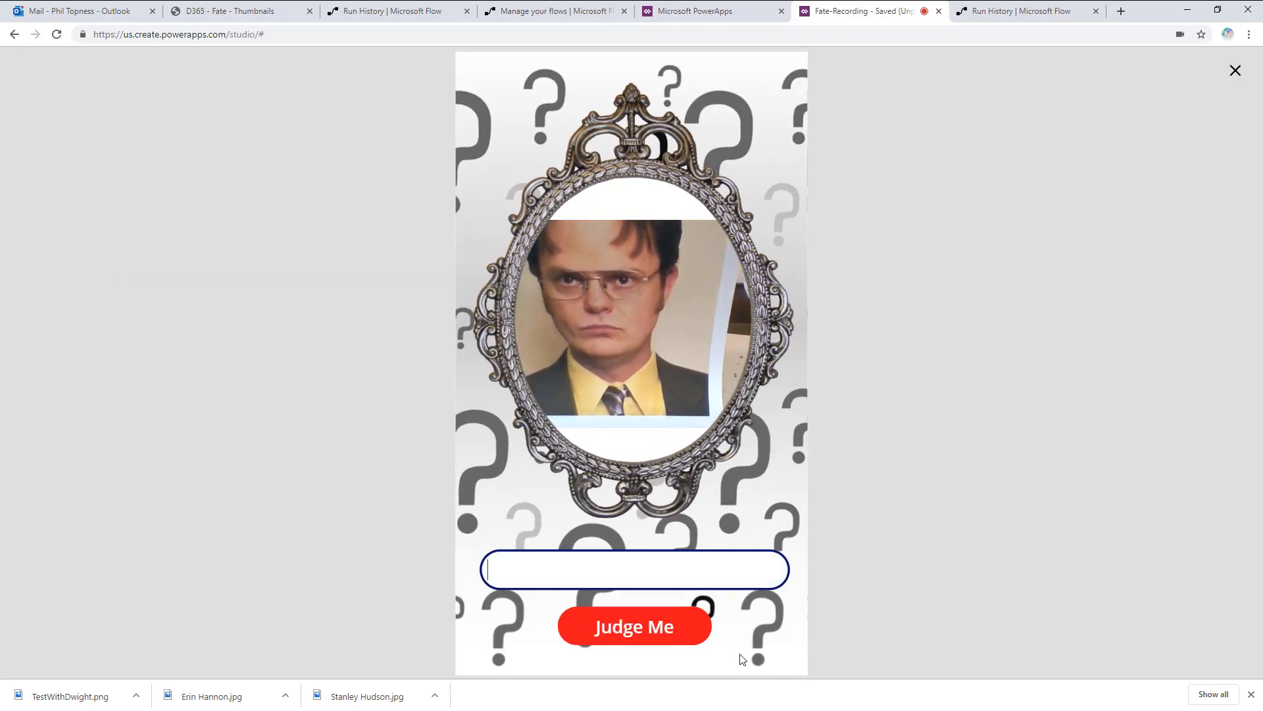
key(Escape)
click(666, 598)
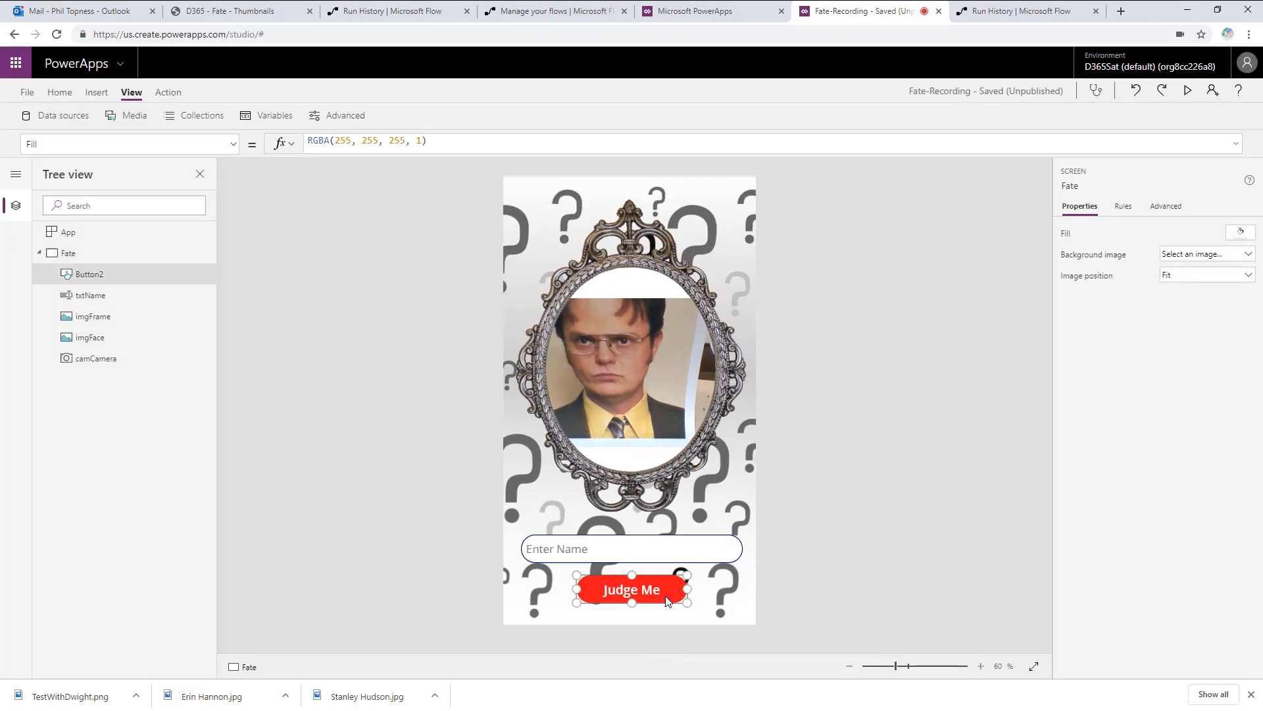
Set Judge Me's DisplayMode to If(Or(IsBlank(txtName),IsBlank(varImage)),Disabled,Edit).
click(233, 144)
scroll(112, 248, up, 3)
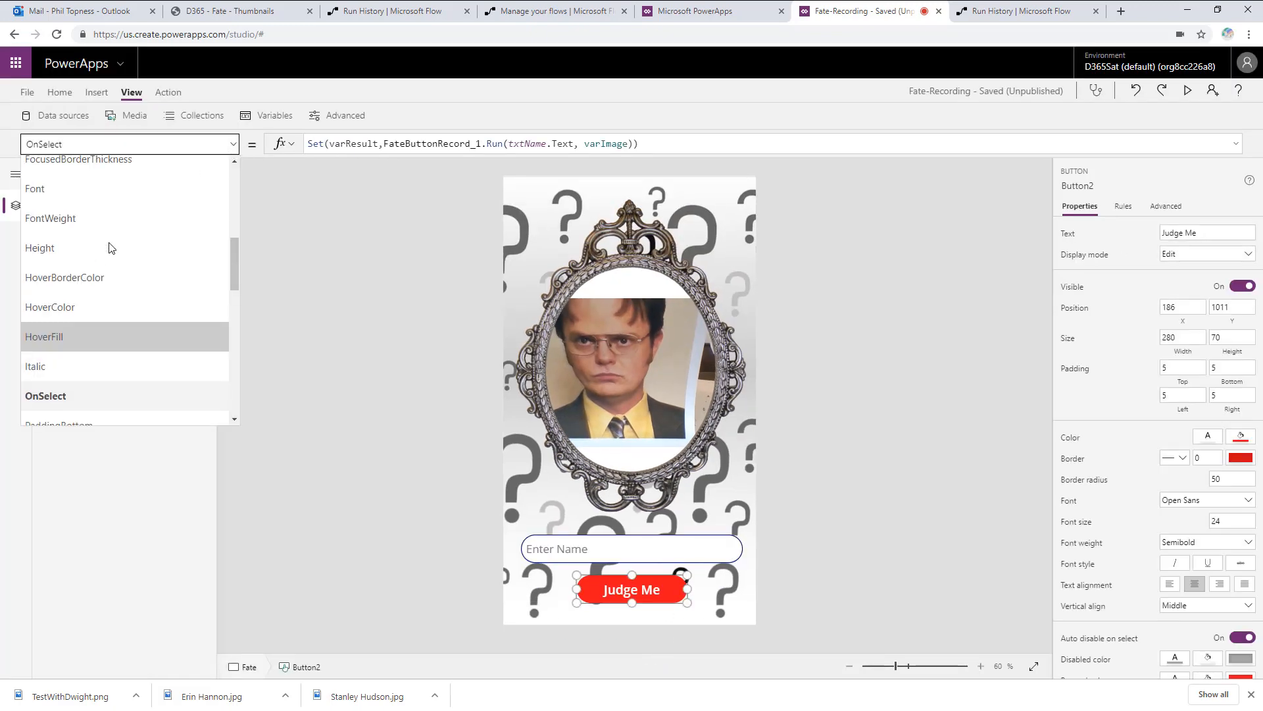
scroll(99, 230, up, 2)
click(73, 242)
drag(380, 145, 260, 150)
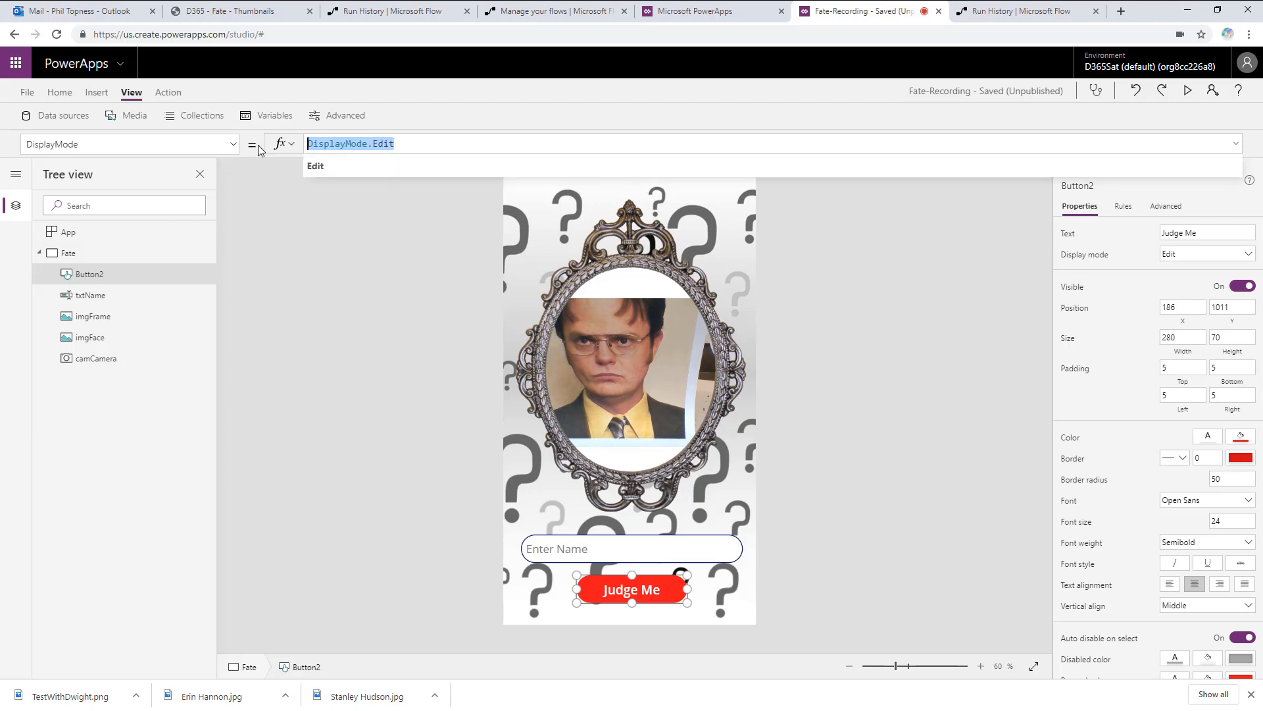
text(If(Or(is)
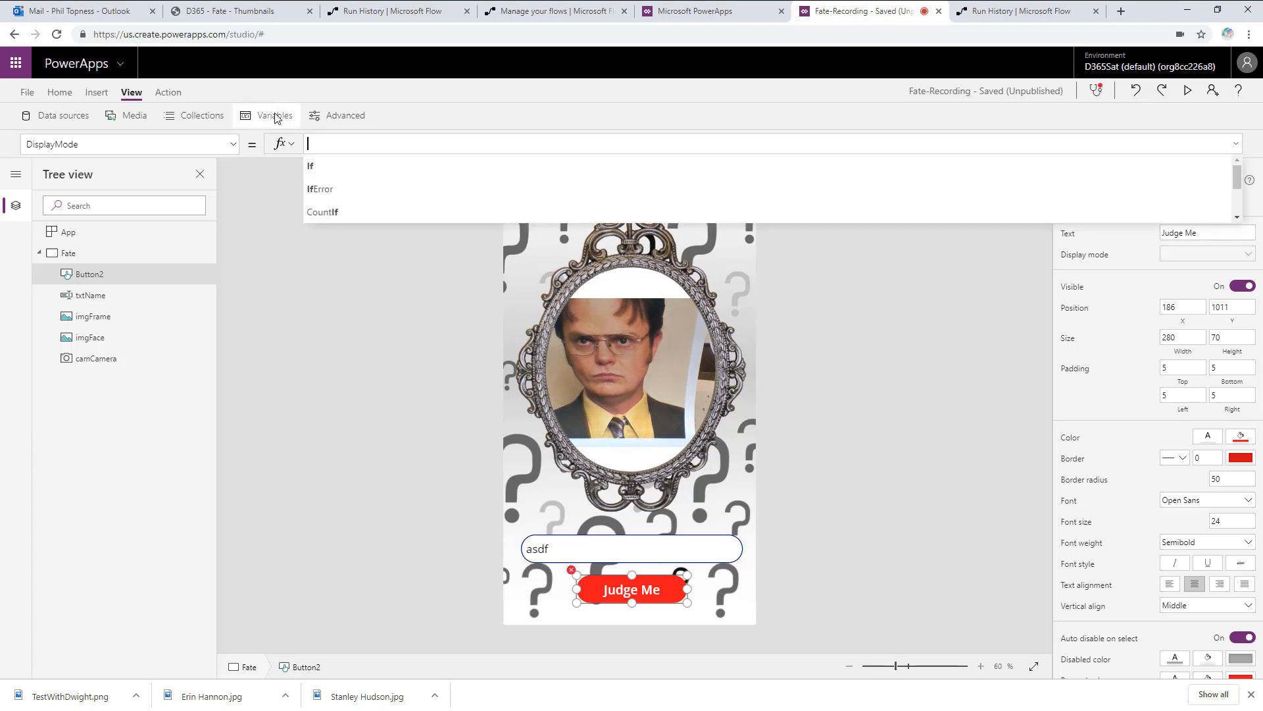
key(Tab)
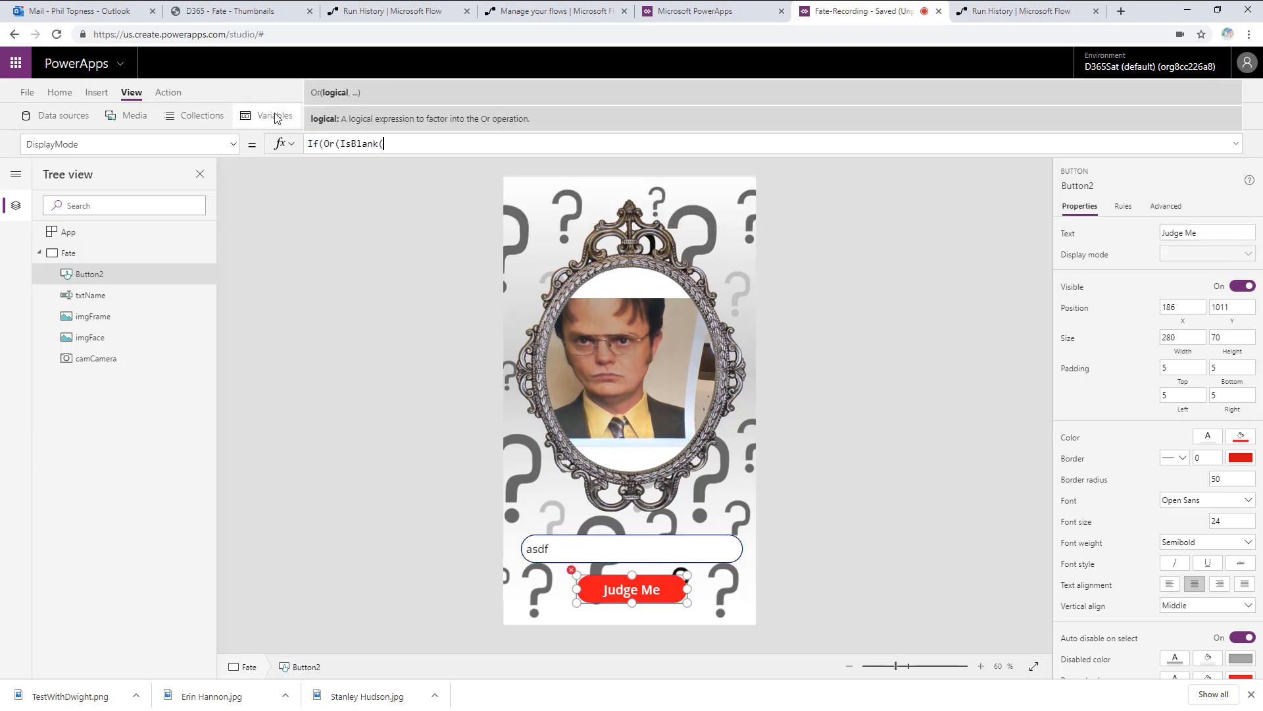
text(txtname),isblank)
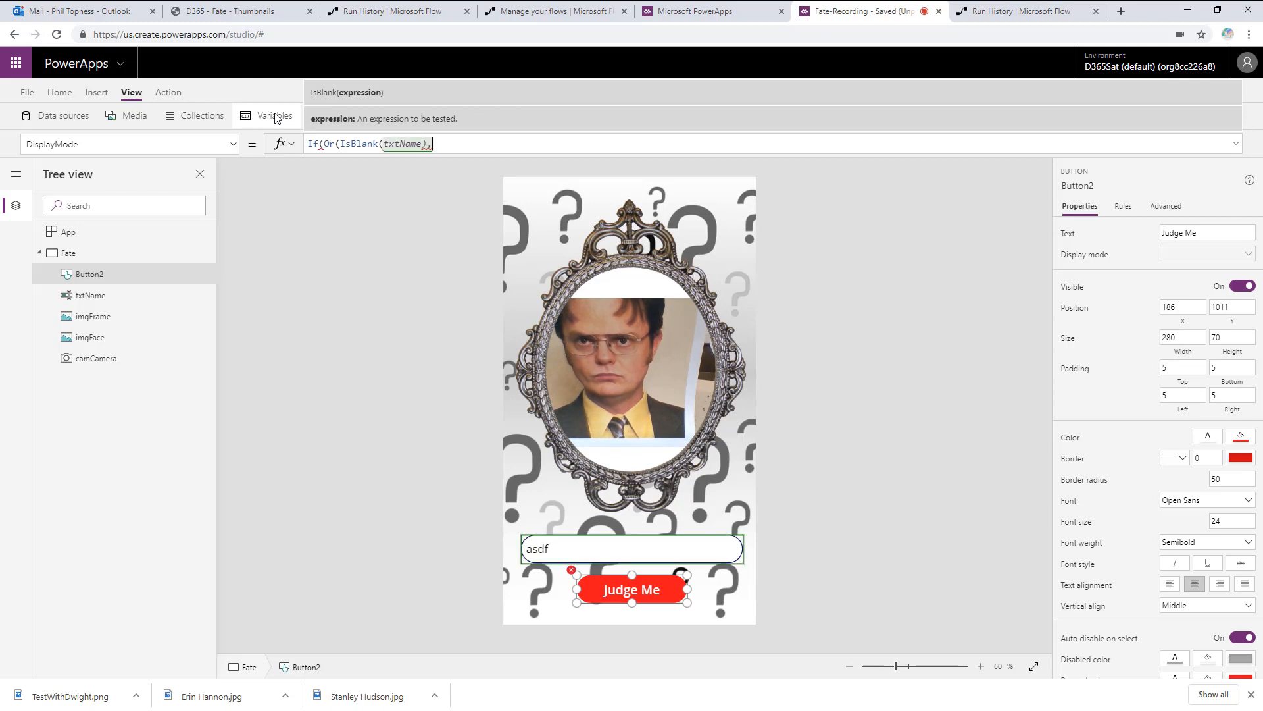
key(Tab)
text(varImage)))
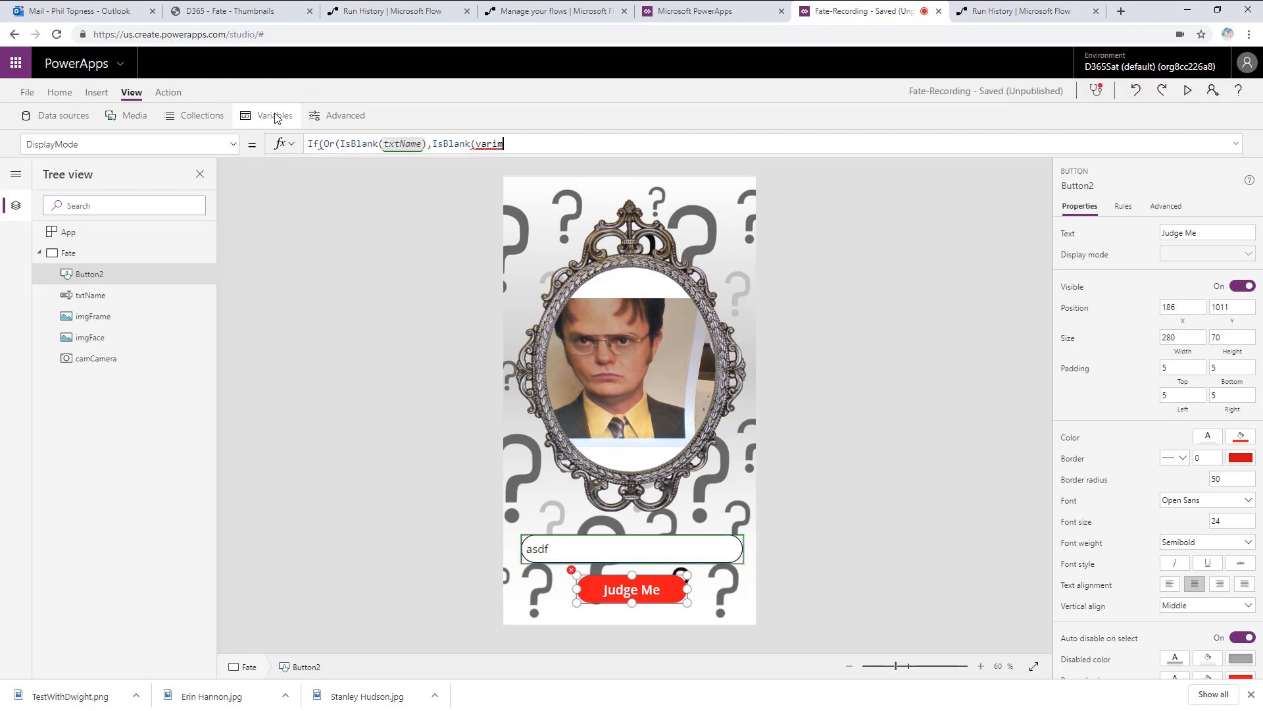
text(,)
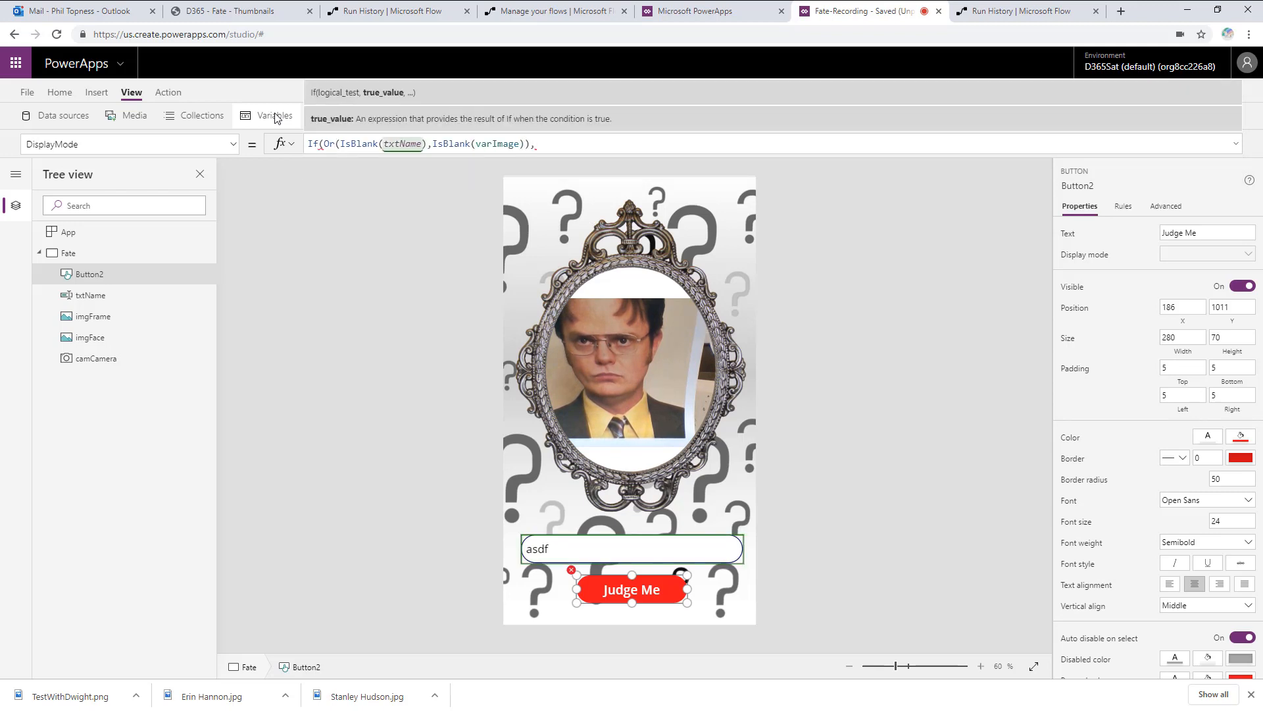
text(disabled,Edit)
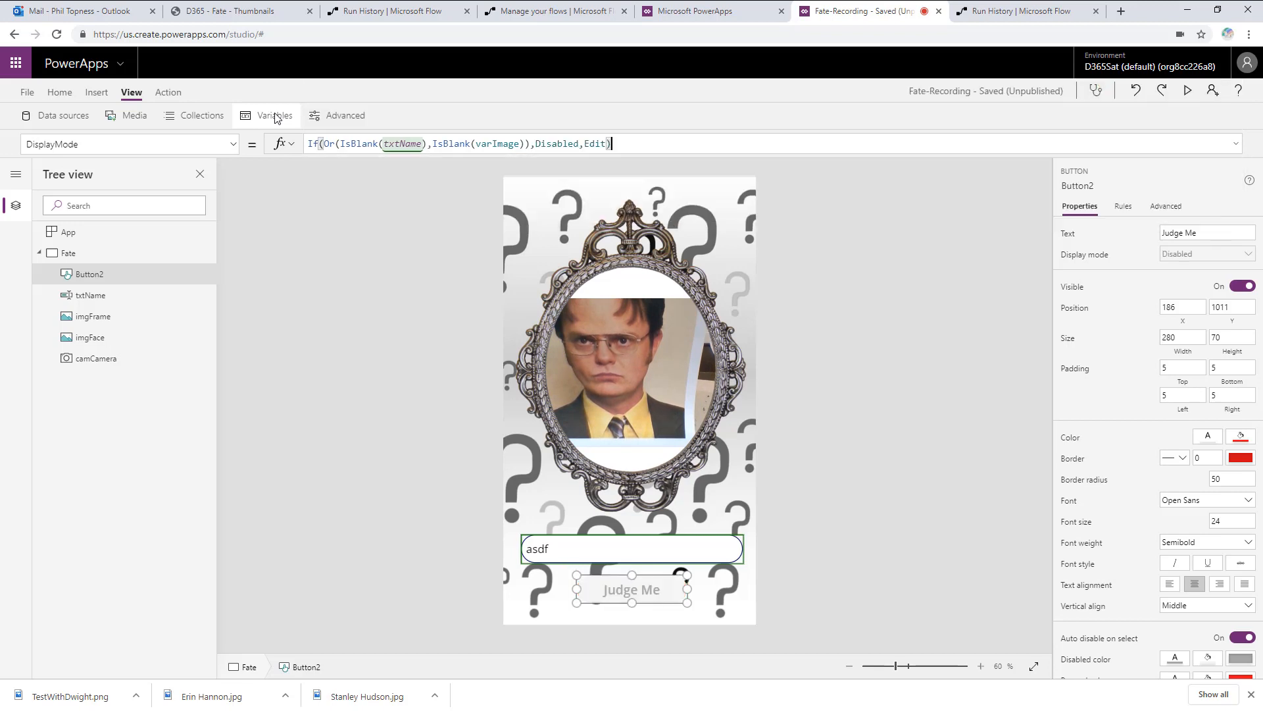
Rename Button2 to btnSubmit in the Tree view.
right_click(101, 279)
click(100, 279)
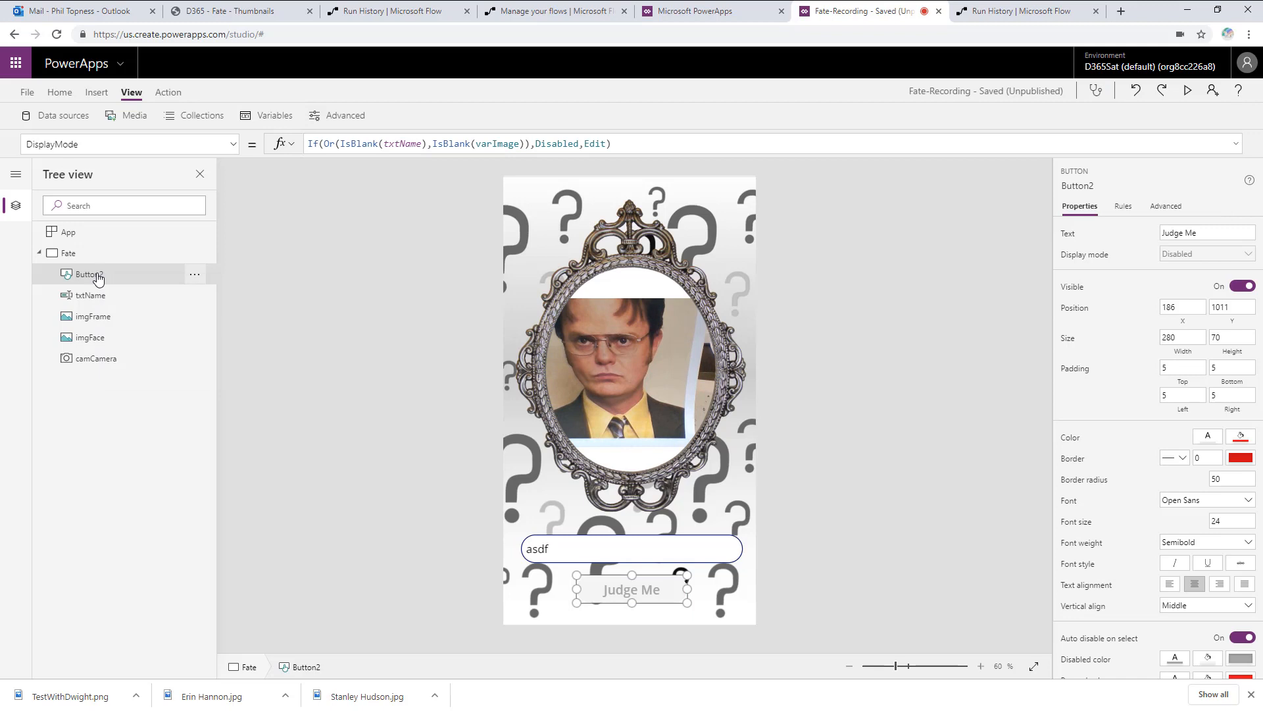
double_click(97, 279)
text(btnSu)
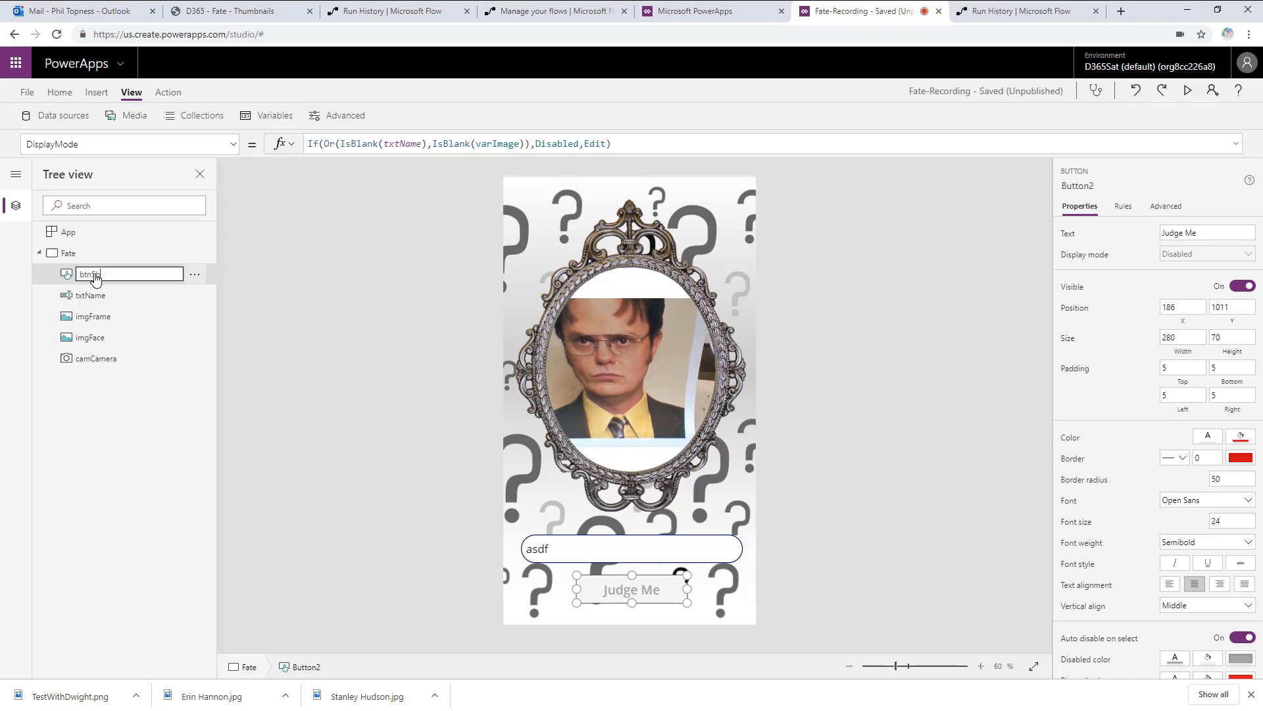
text(bmit)
key(Return)
Preview the app, delete 'asdf' from the name box to see Judge Me disable, then close preview.
click(1189, 91)
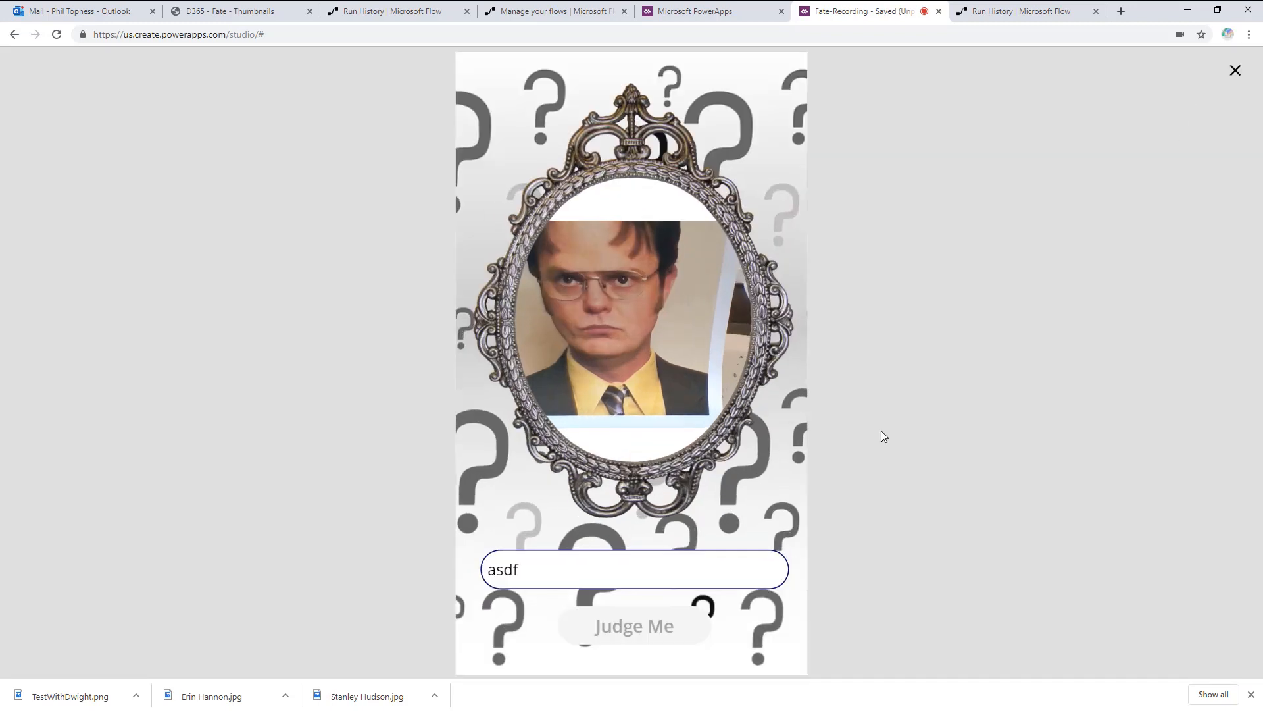
click(716, 567)
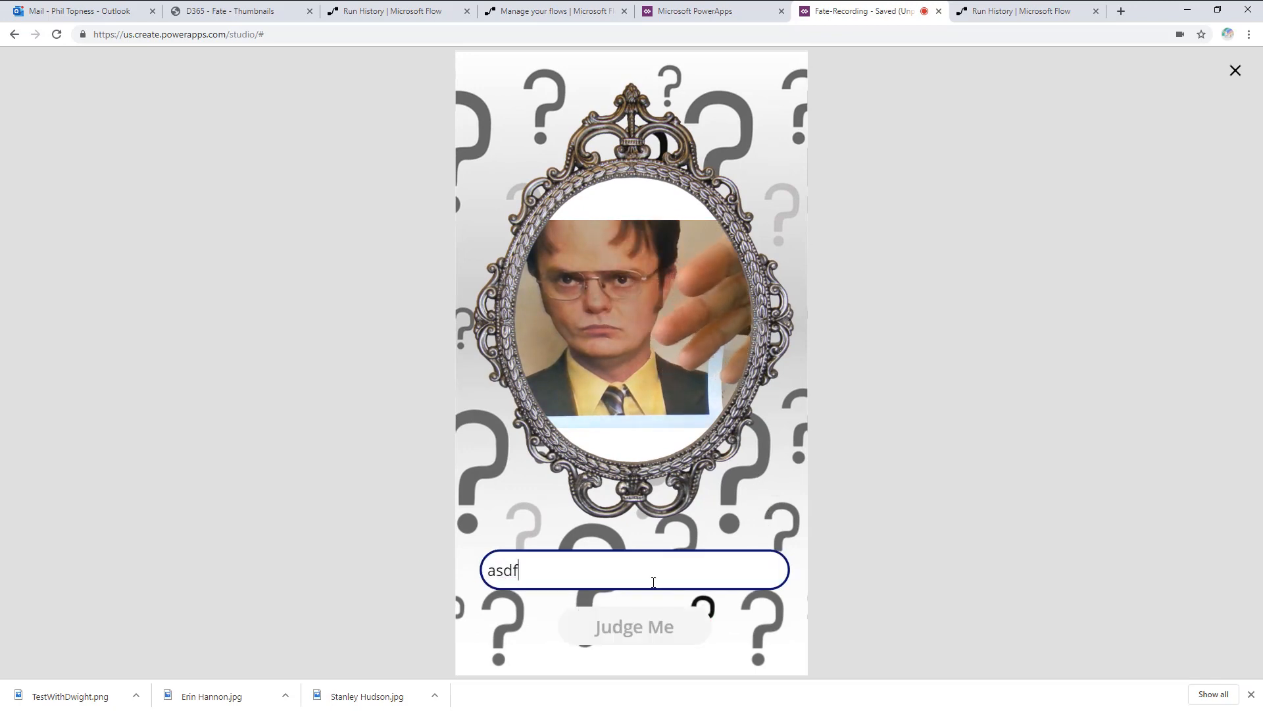
key(BackSpace)
key(BackSpace)
key(BackSpace)
key(BackSpace)
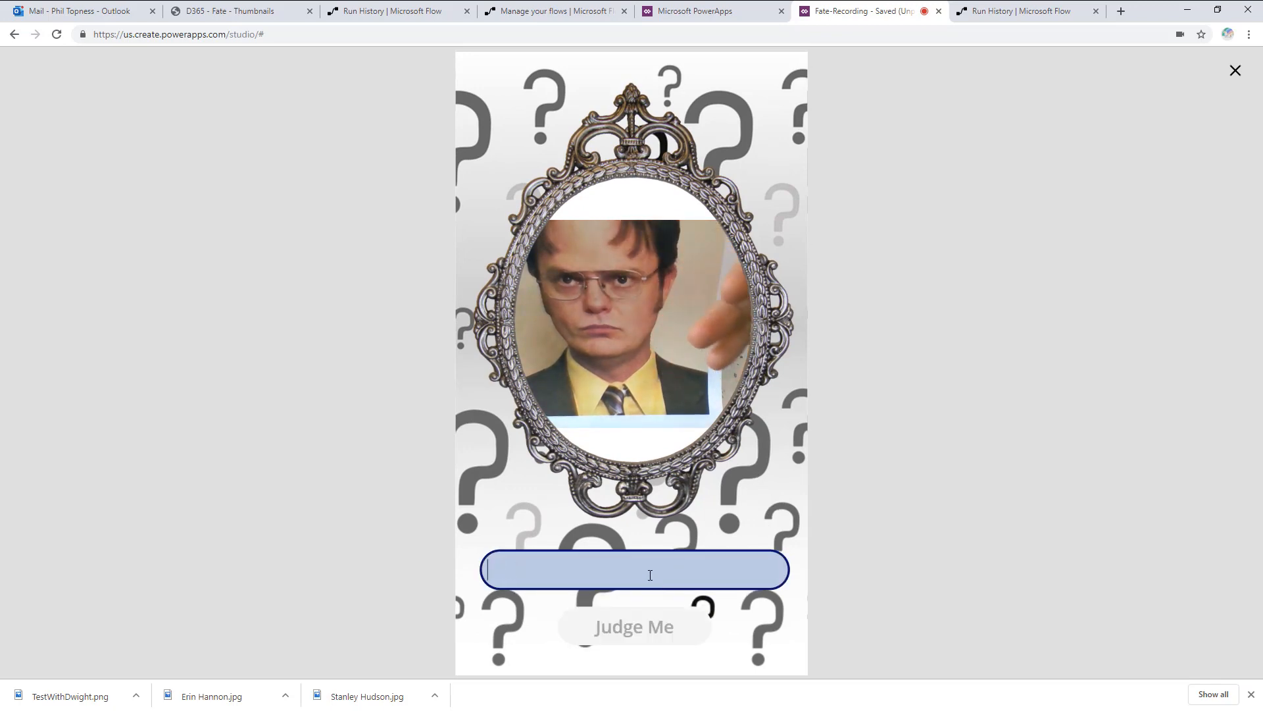
click(1236, 71)
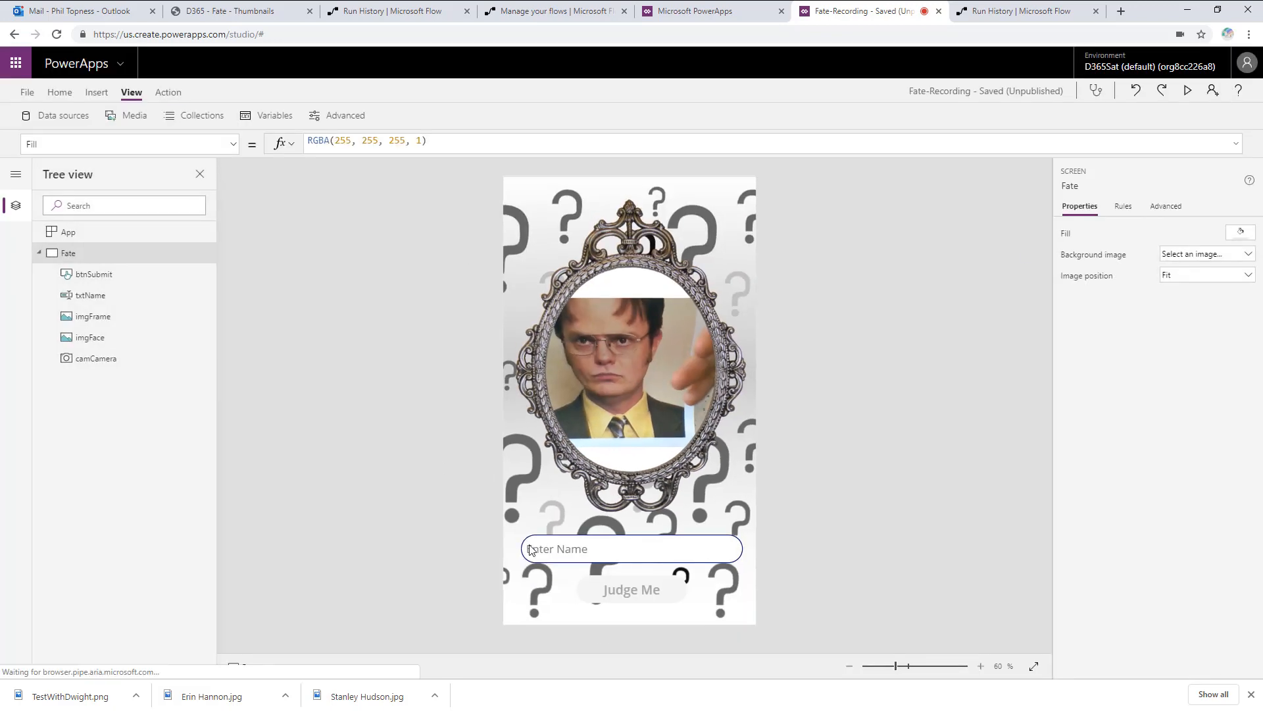
Append ;Reset(txtName) to btnSubmit's OnSelect formula, then select imgFrame.
click(222, 149)
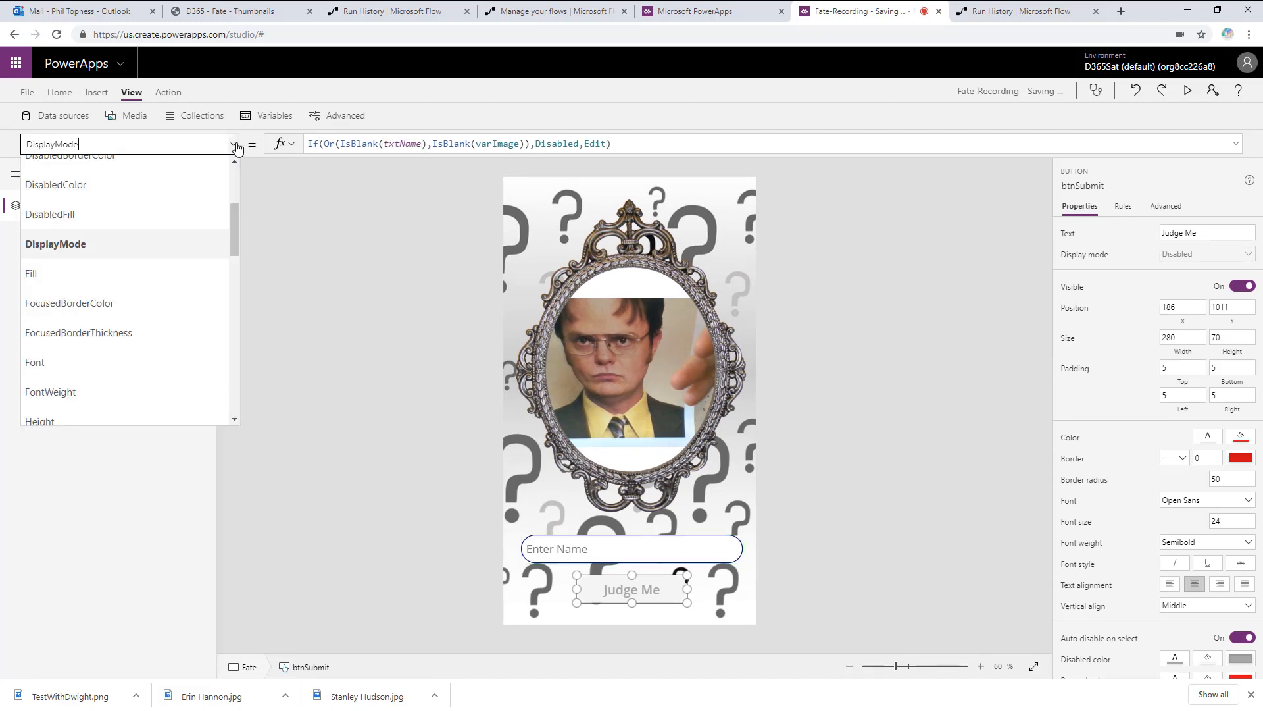
scroll(122, 378, down, 3)
click(113, 324)
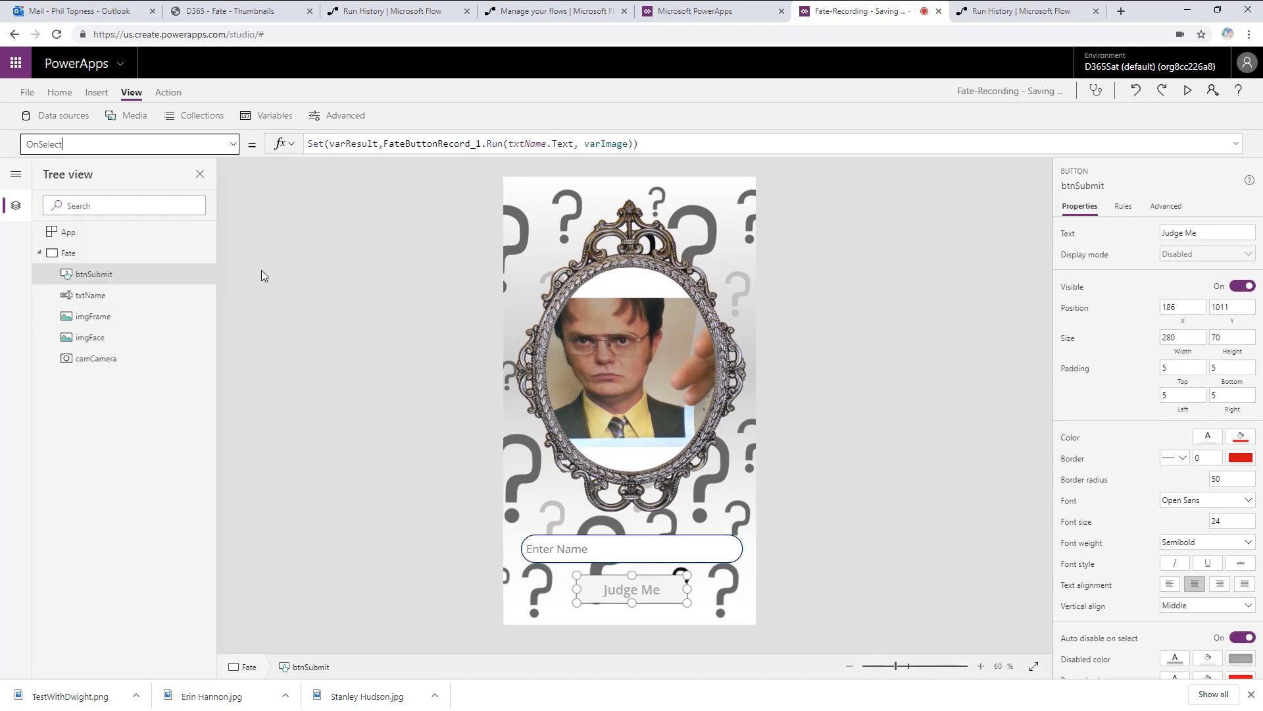
click(692, 144)
text(;Res)
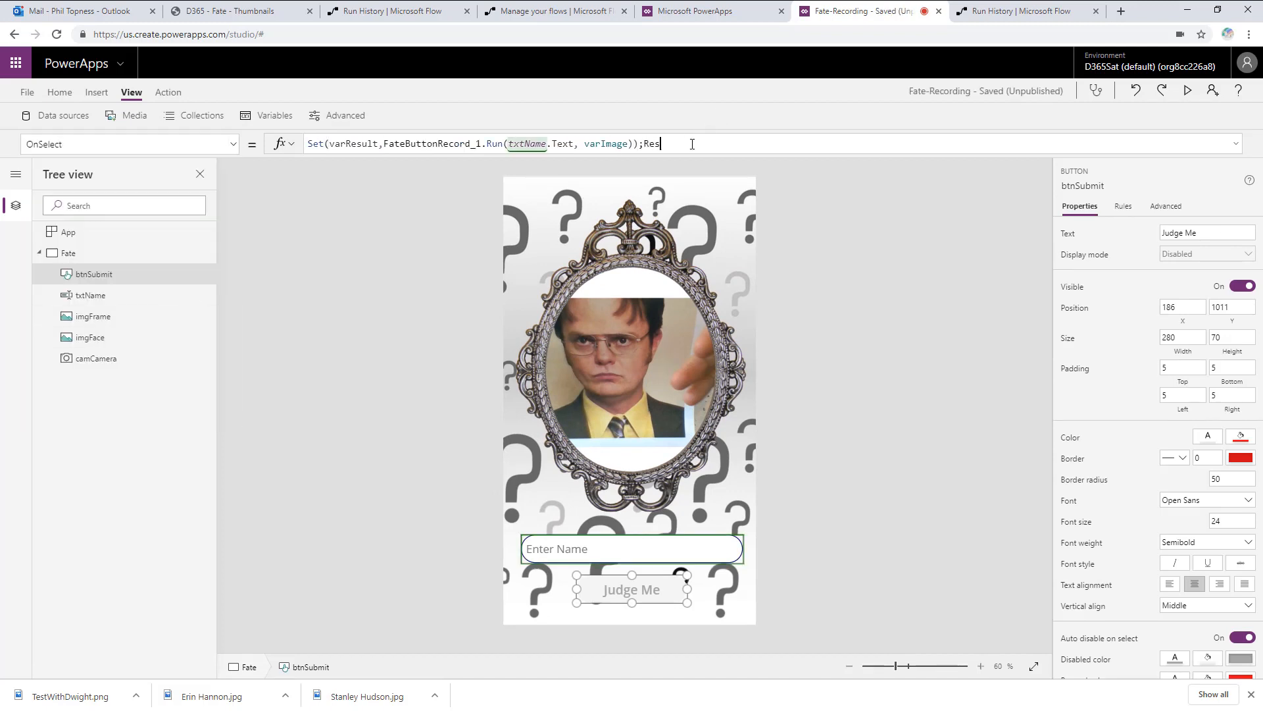
text(et(txtName))
click(91, 317)
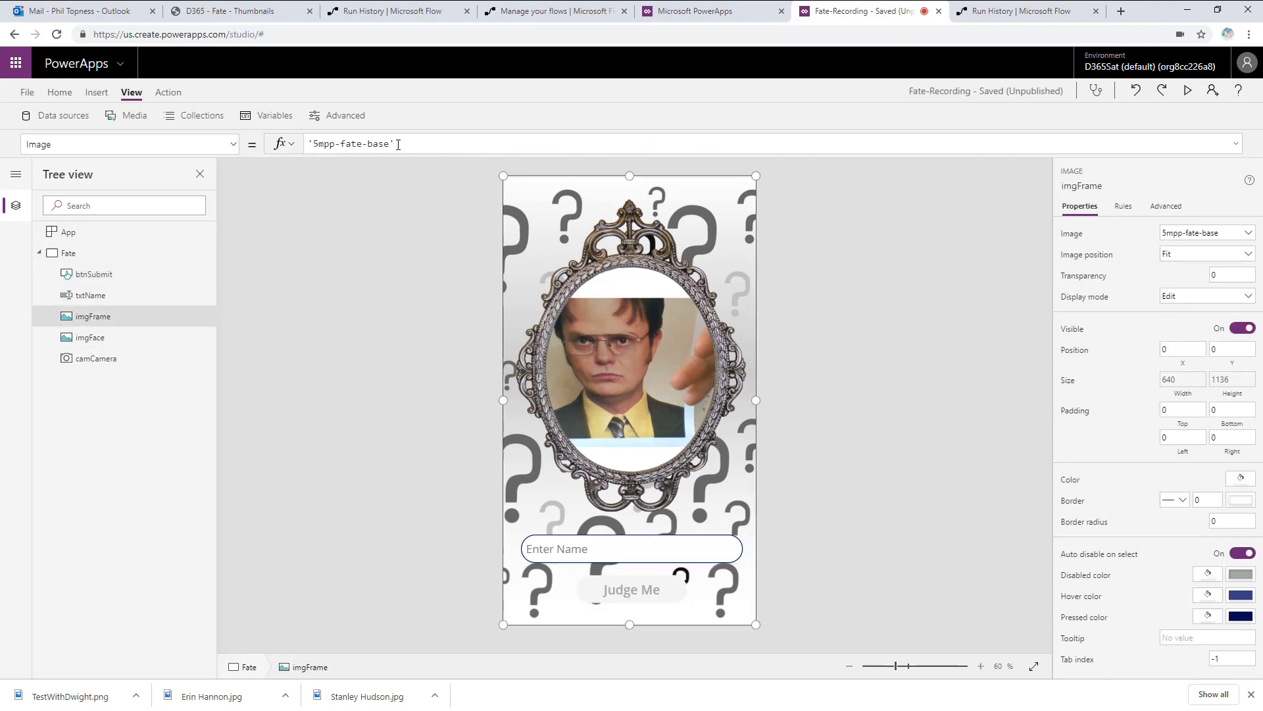
Replace imgFrame's Image with If(varResult.text="good",'5mpp-fate-clouds','5mpp-fate-failed').
drag(398, 145, 266, 136)
key(BackSpace)
text(if)
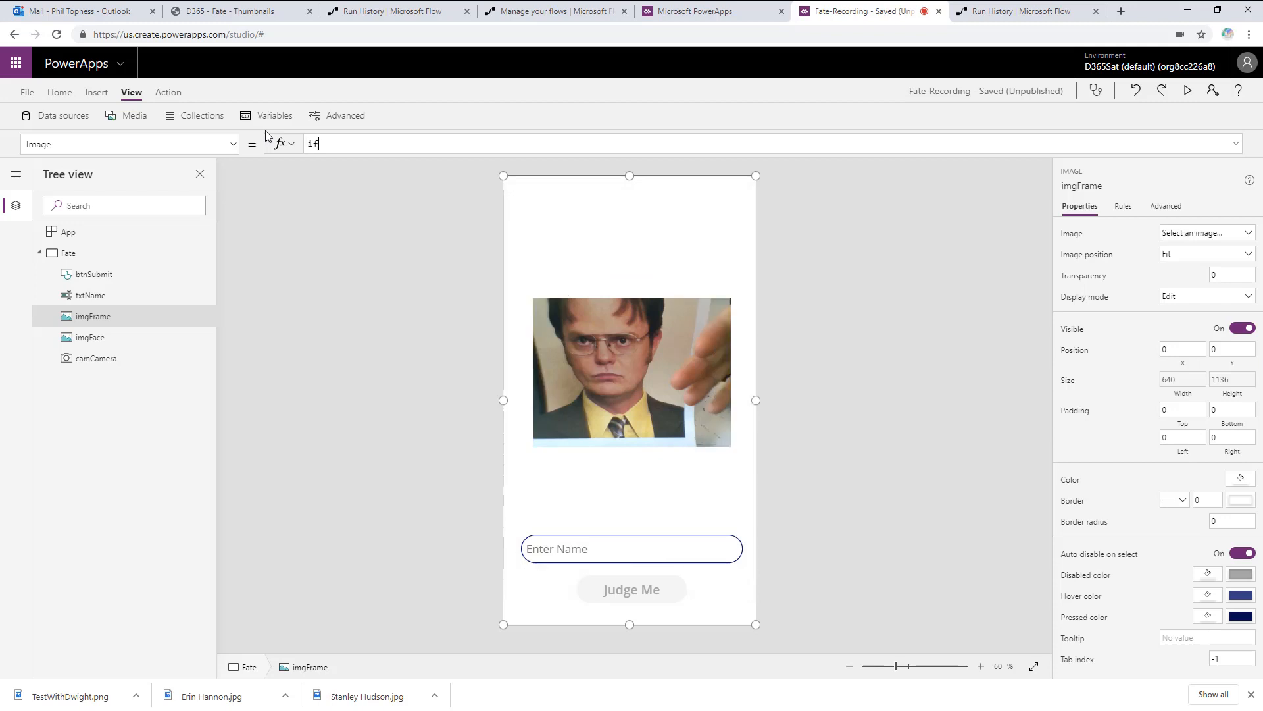
text((varResult)
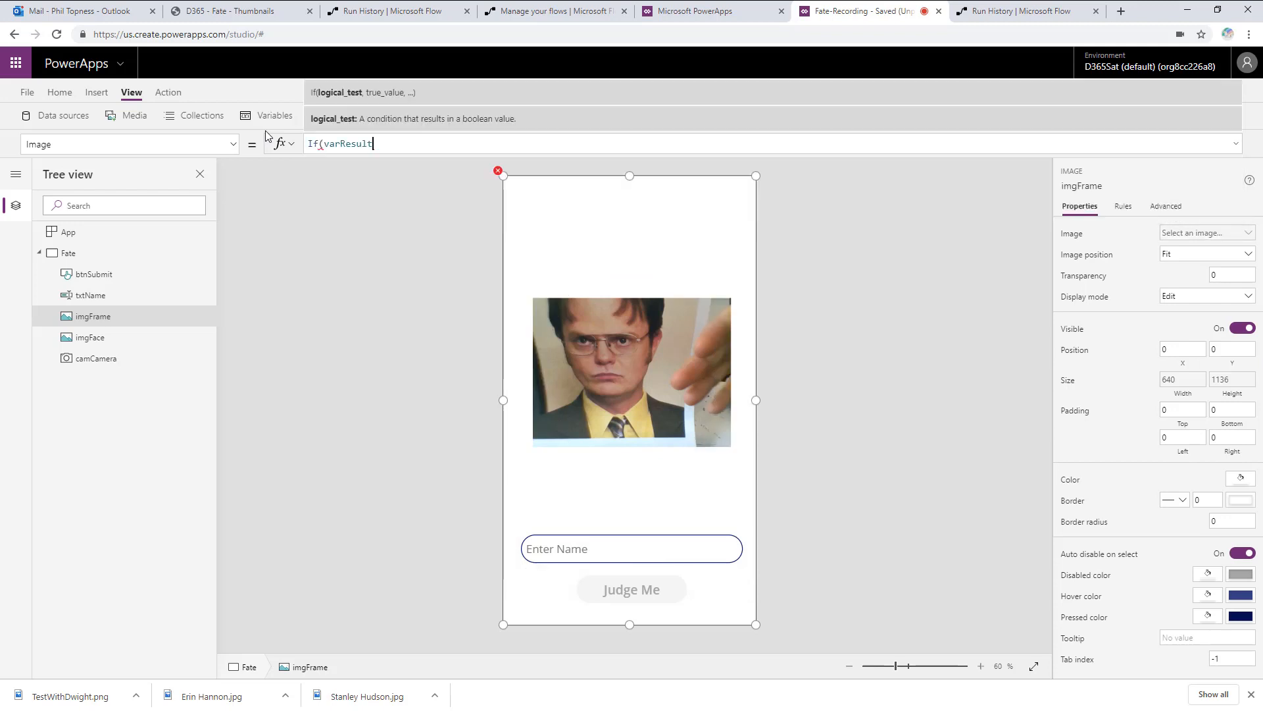
text(.te)
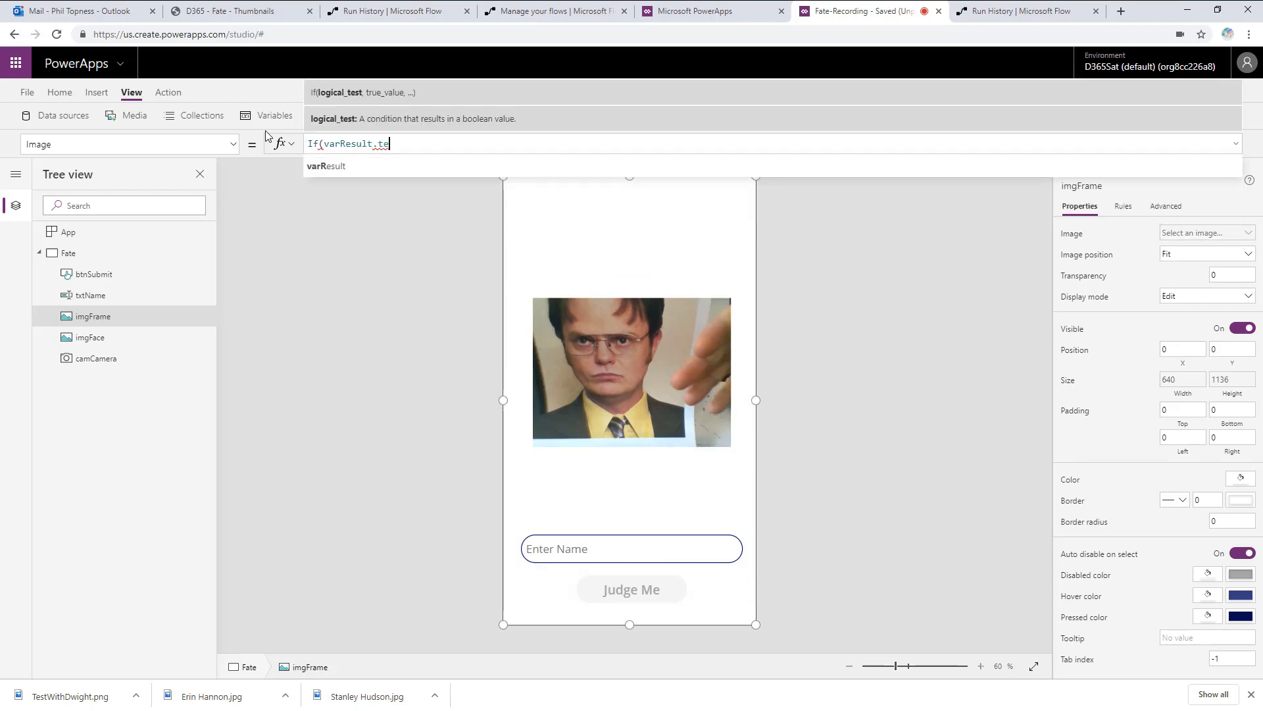
text(xt="good")
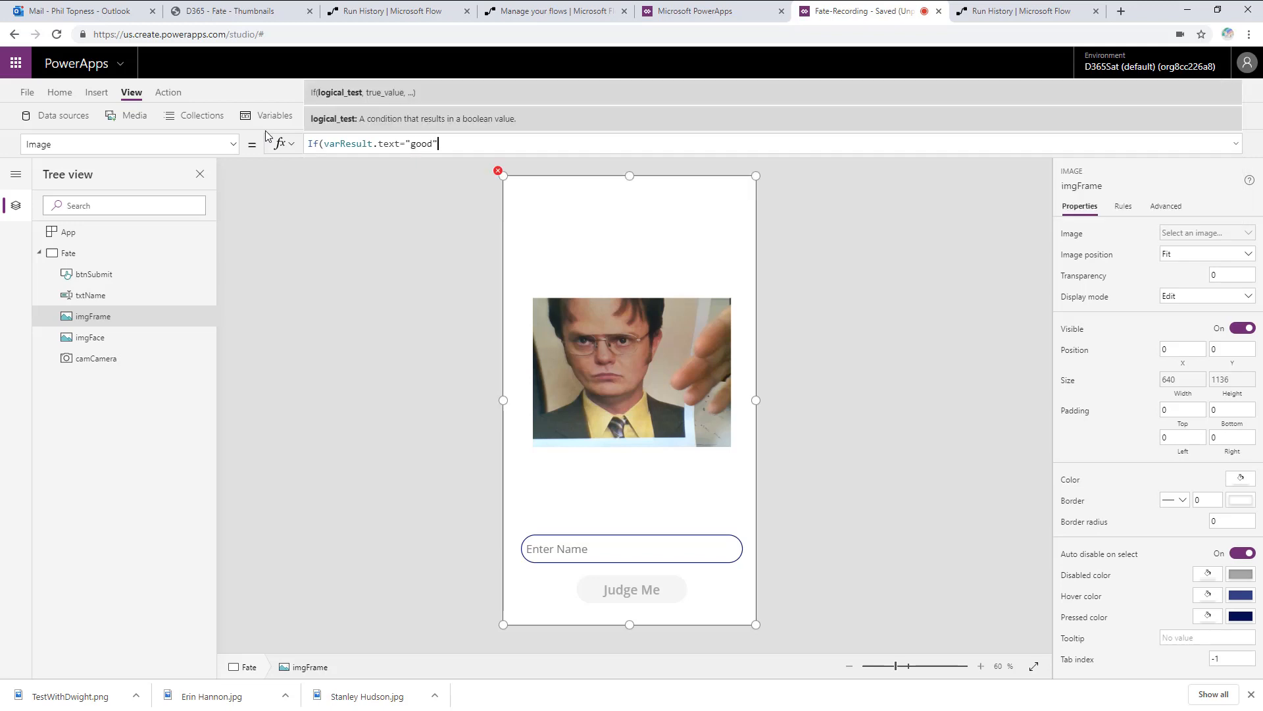
text(, )
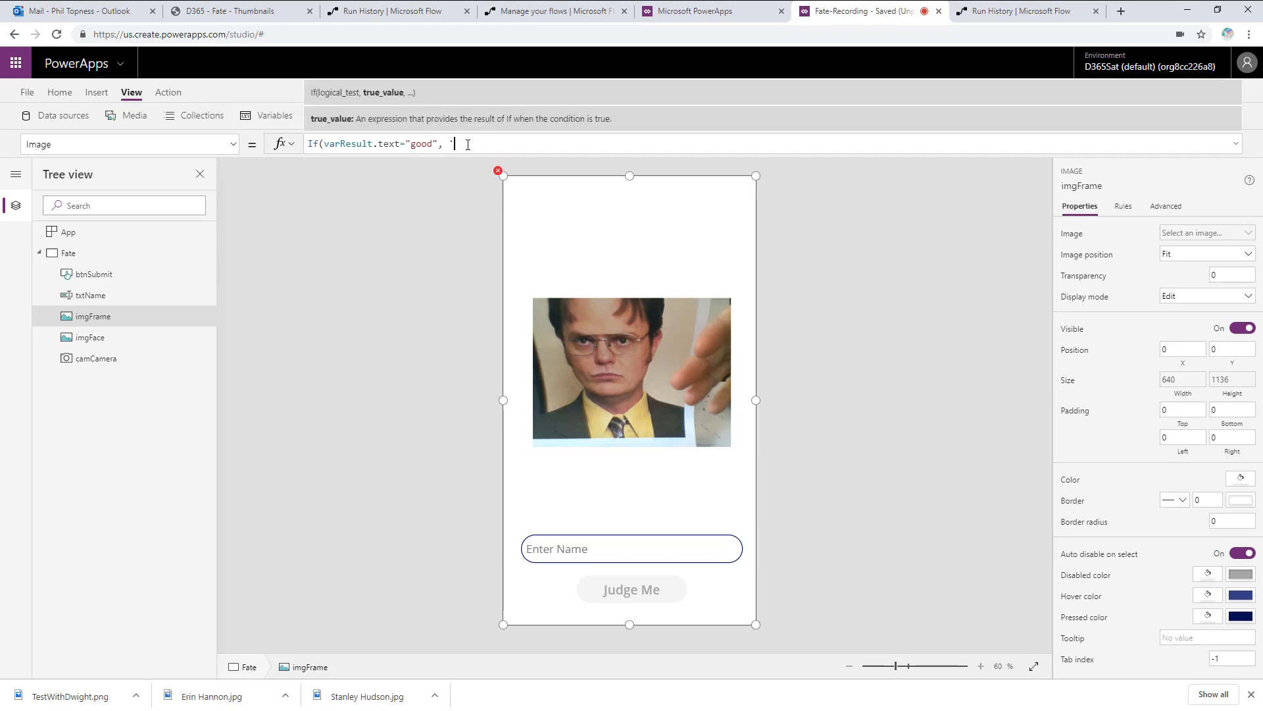
text('5mp)
click(361, 211)
text(,)
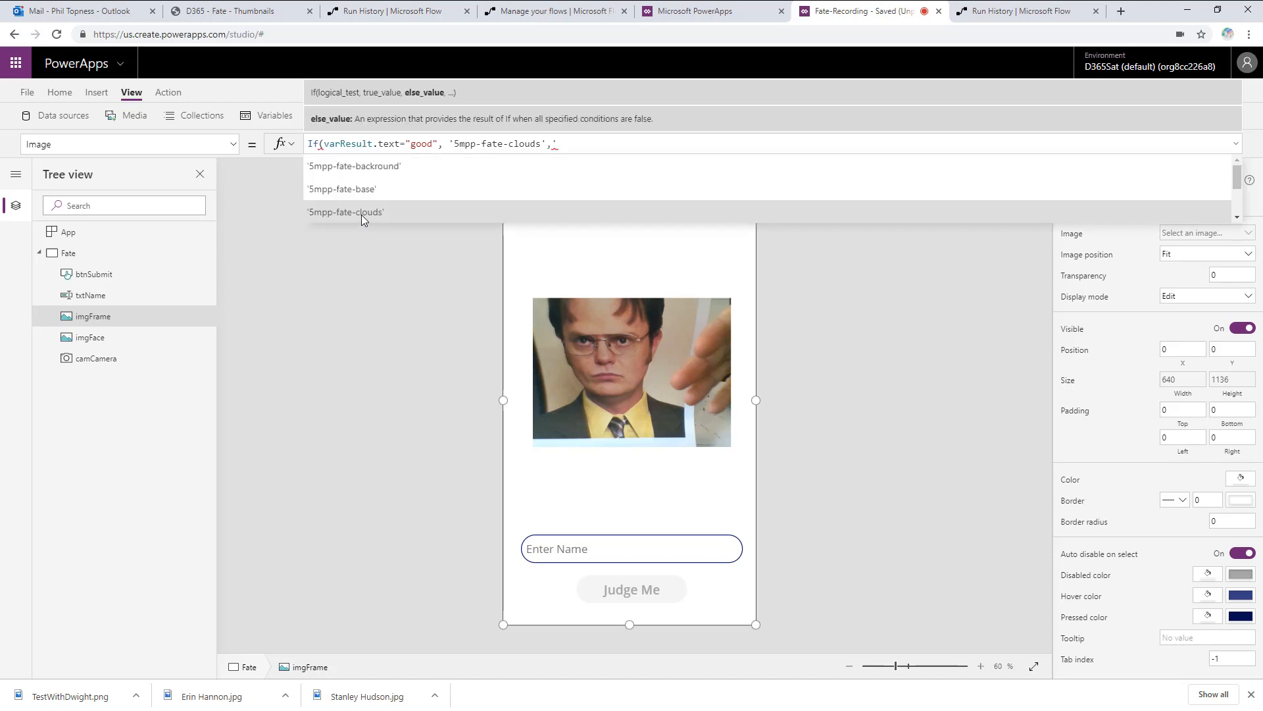
scroll(394, 187, down, 1)
click(391, 166)
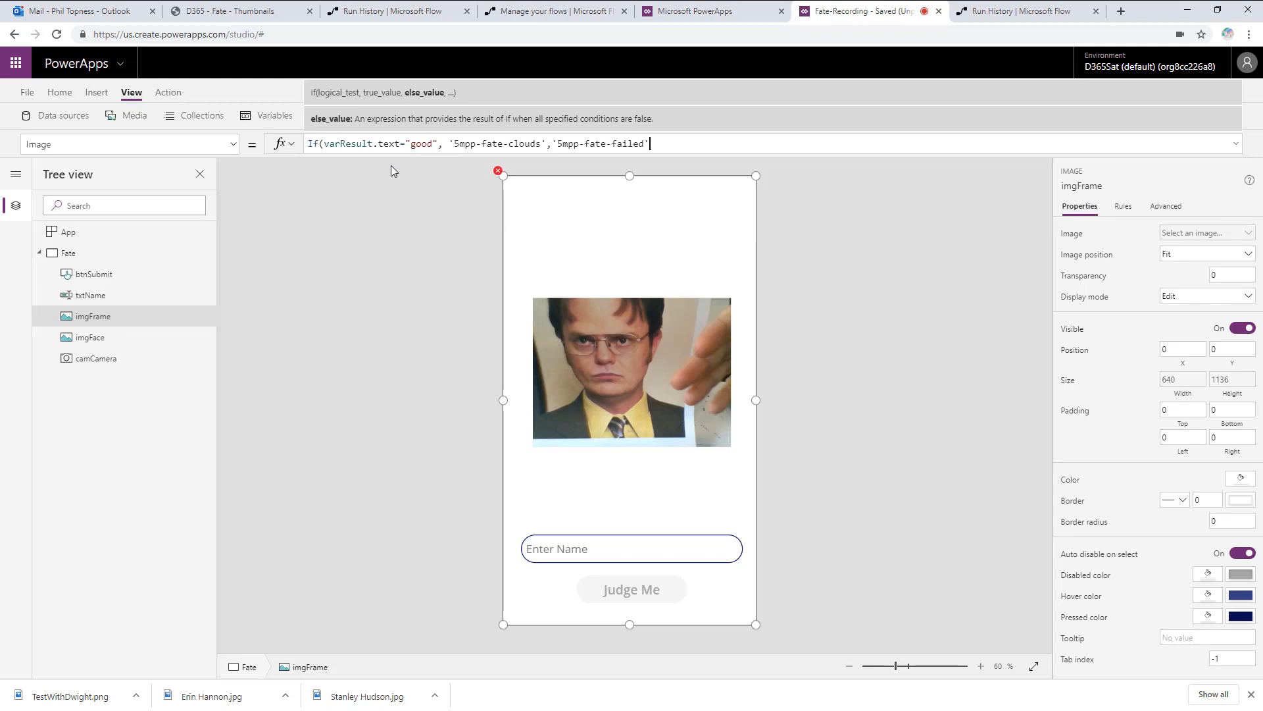
text())
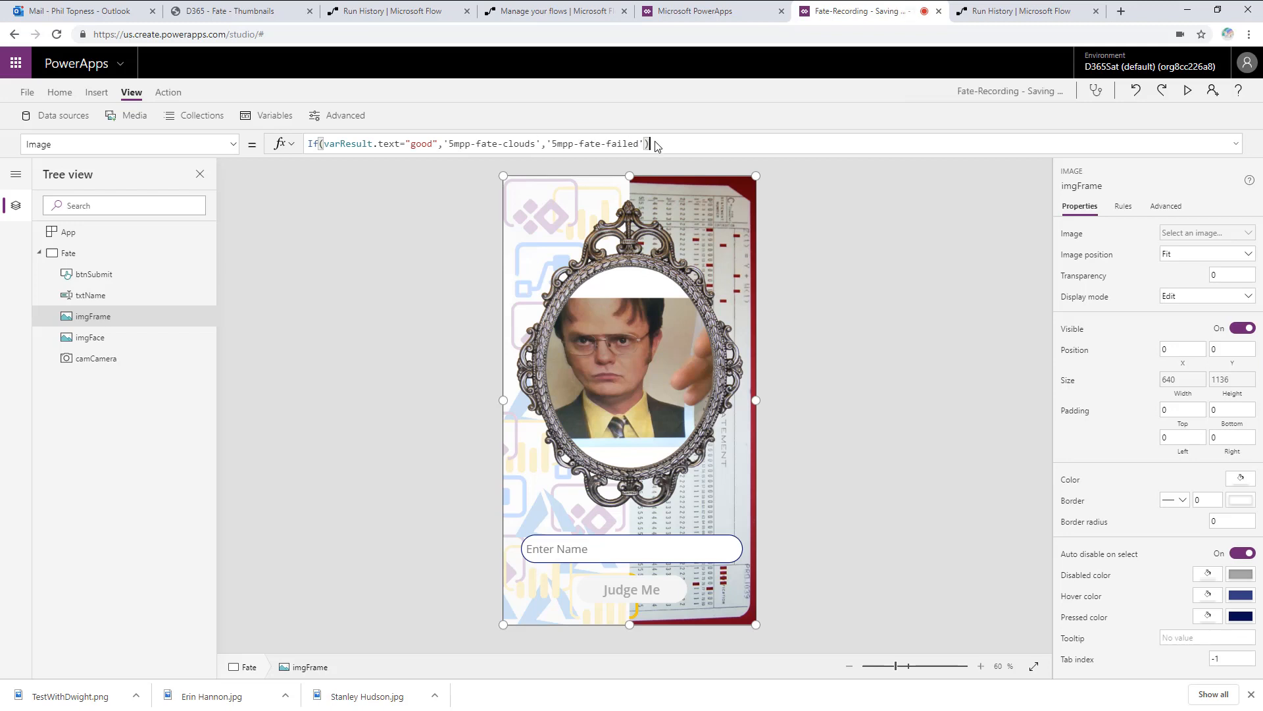
Wrap that condition in If(IsBlank(varResult),'5mpp-fate-base',...) and commit the formula.
drag(658, 145, 227, 137)
key(ctrl+c)
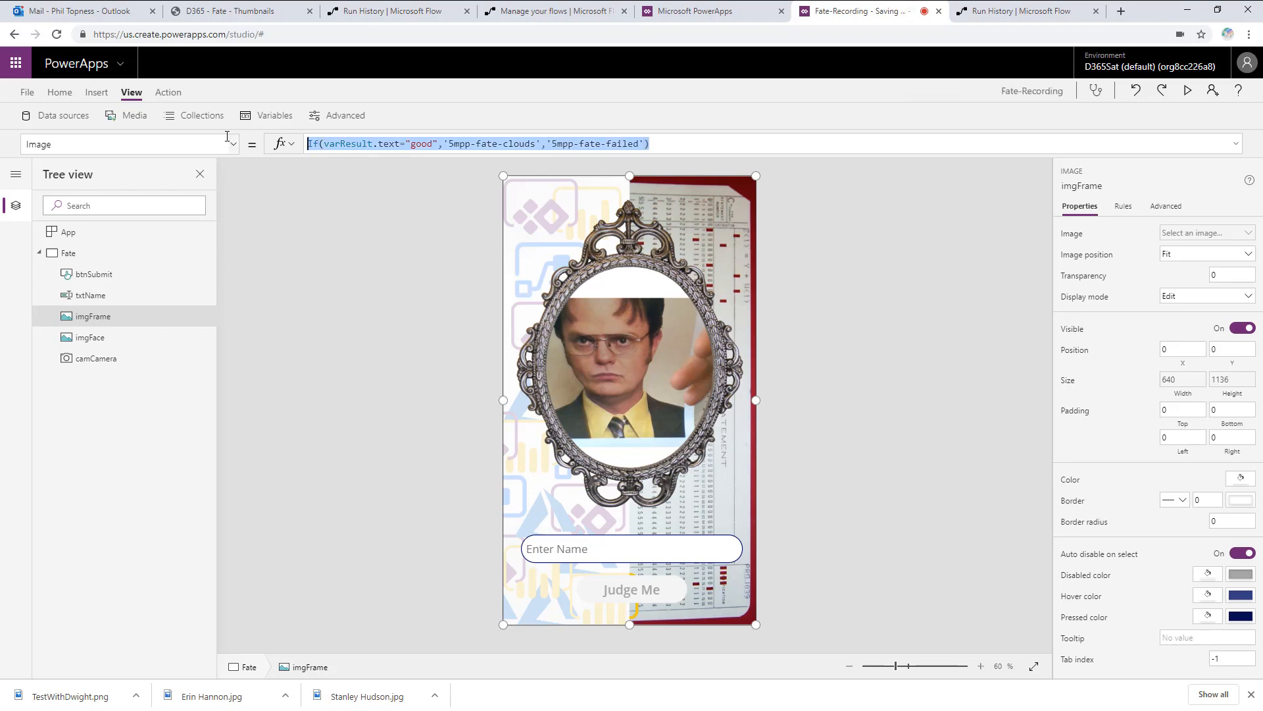
text(if()
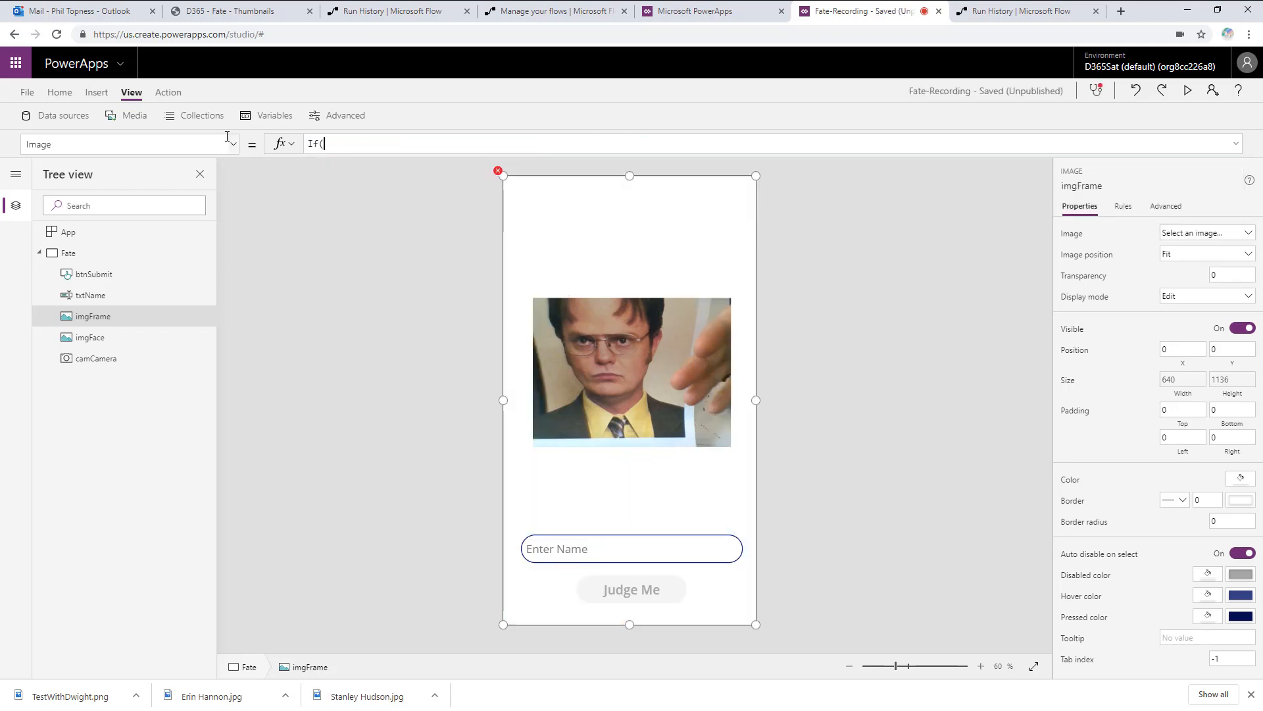
text(IsBlank(v)
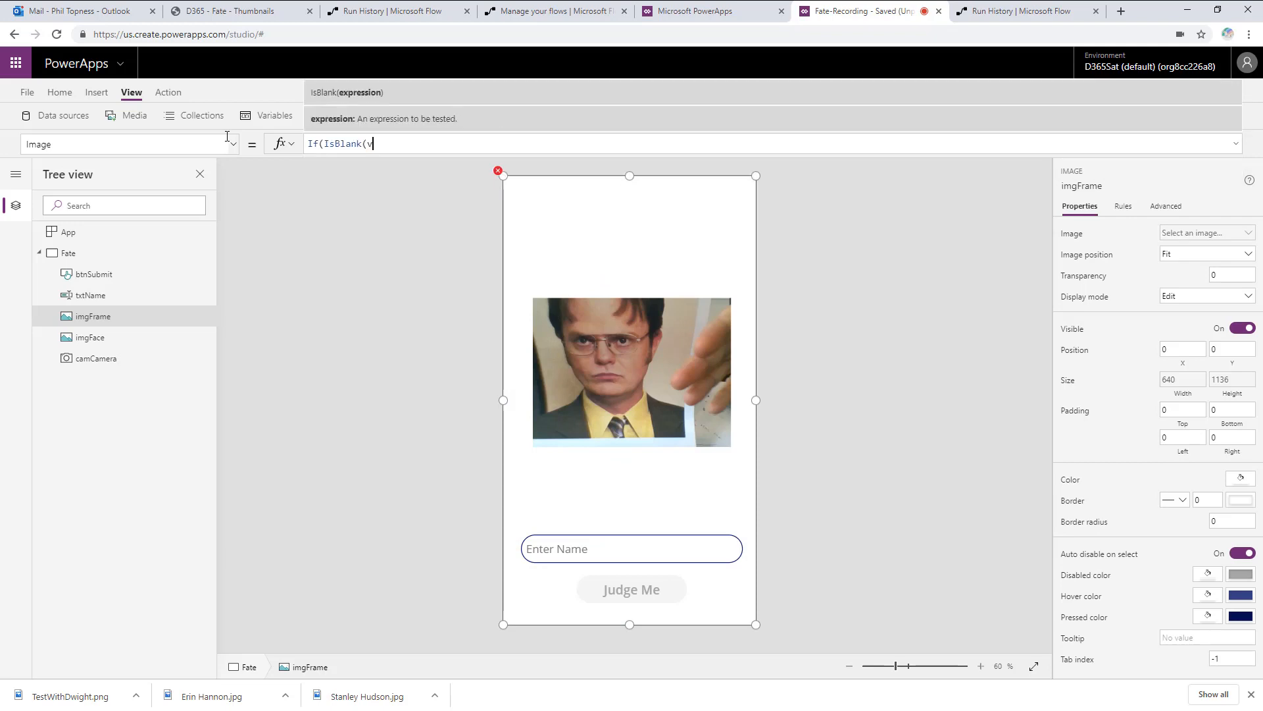
text(arResult)
text(,'5mpp-fate-base')
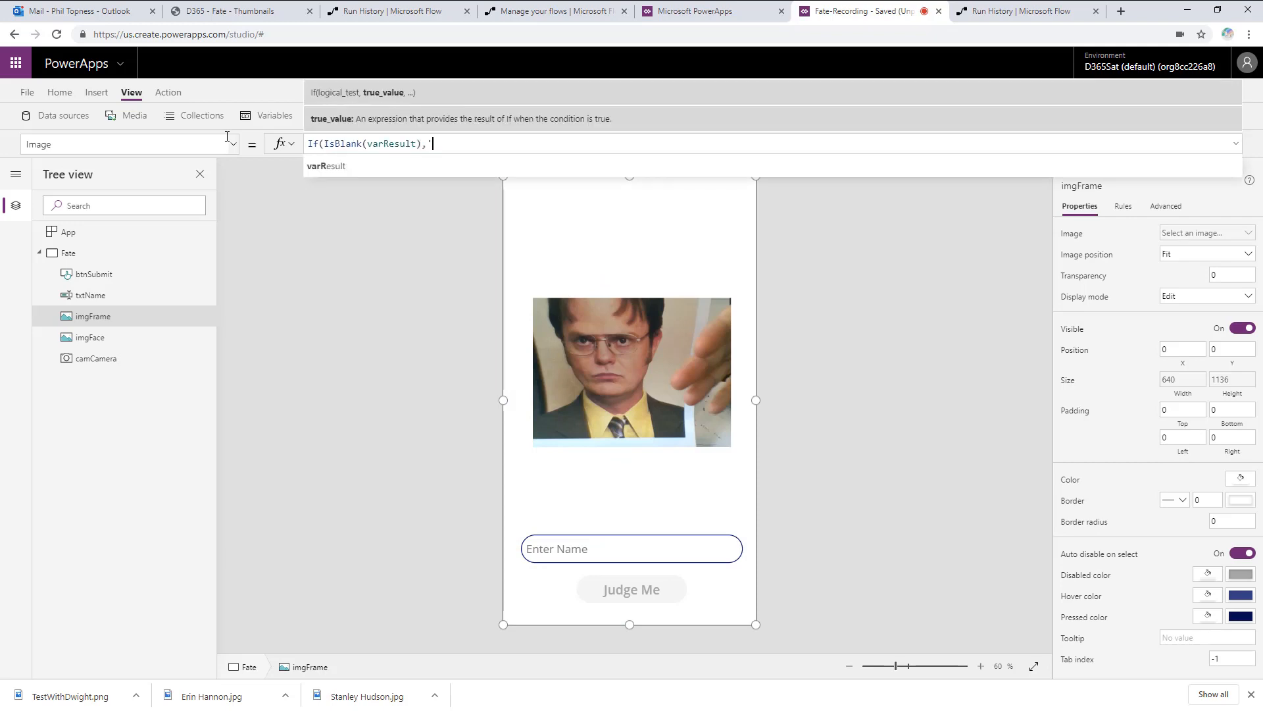
key(Down)
key(Down)
key(Tab)
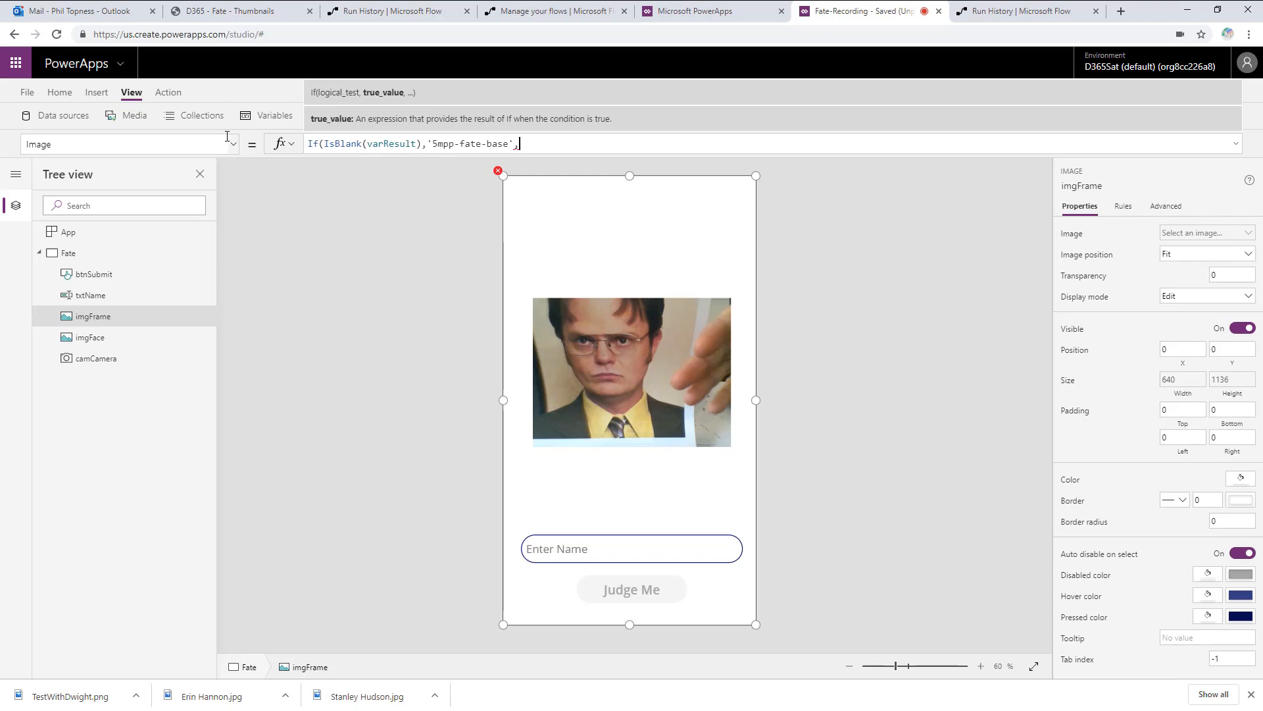
key(ctrl+v)
text())
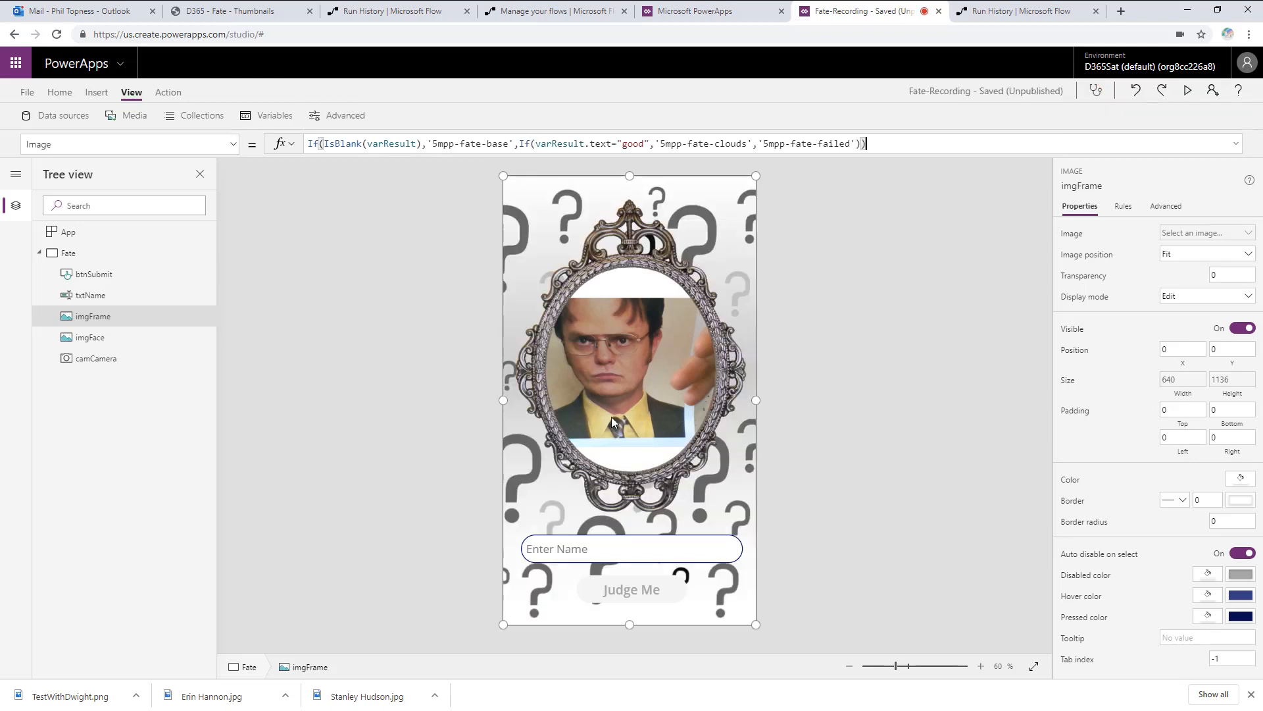
click(734, 527)
Append ;Set(varResult,Blank()) to imgFrame's OnSelect camera-capture formula.
click(236, 143)
click(131, 350)
click(760, 144)
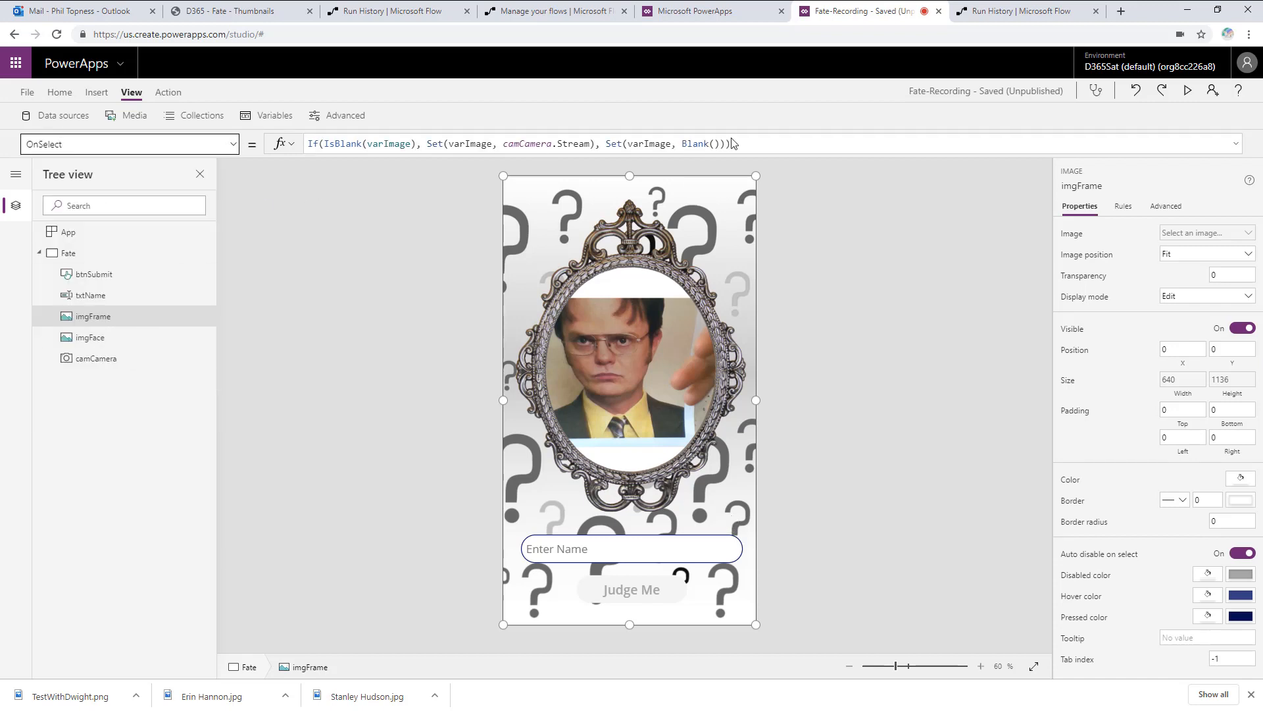
text(;)
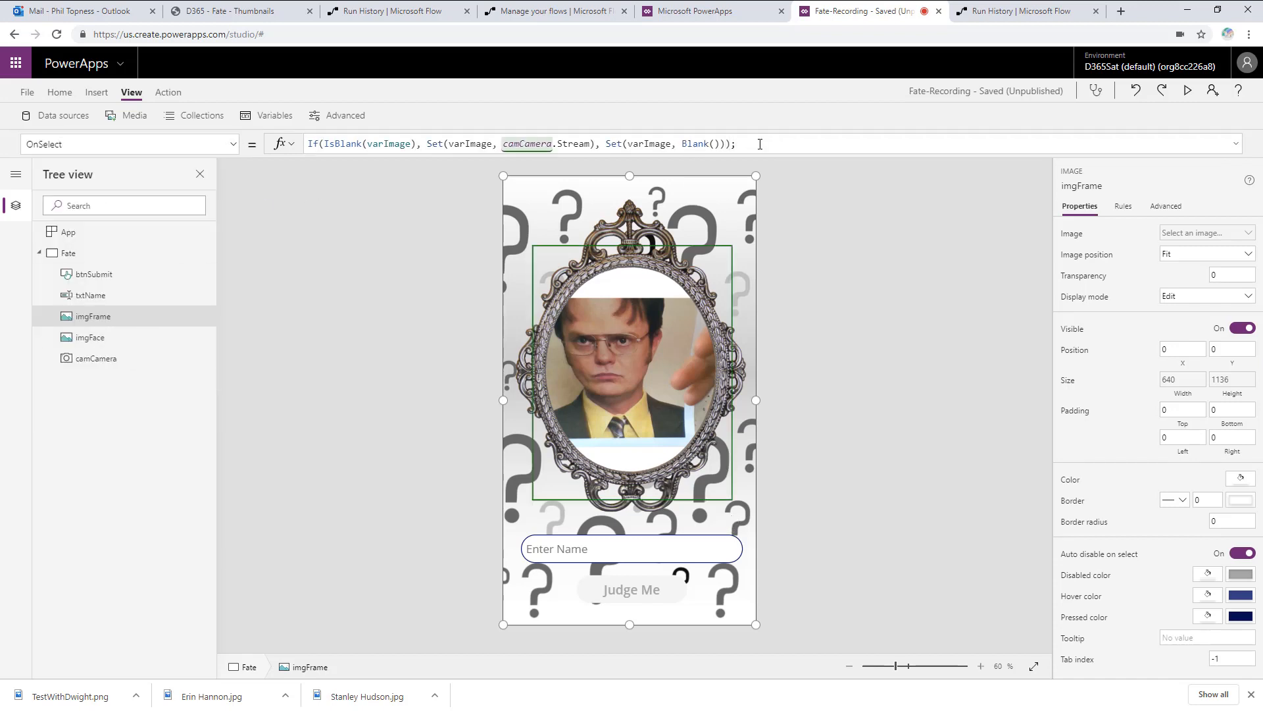
text(set(varResult,Blank)
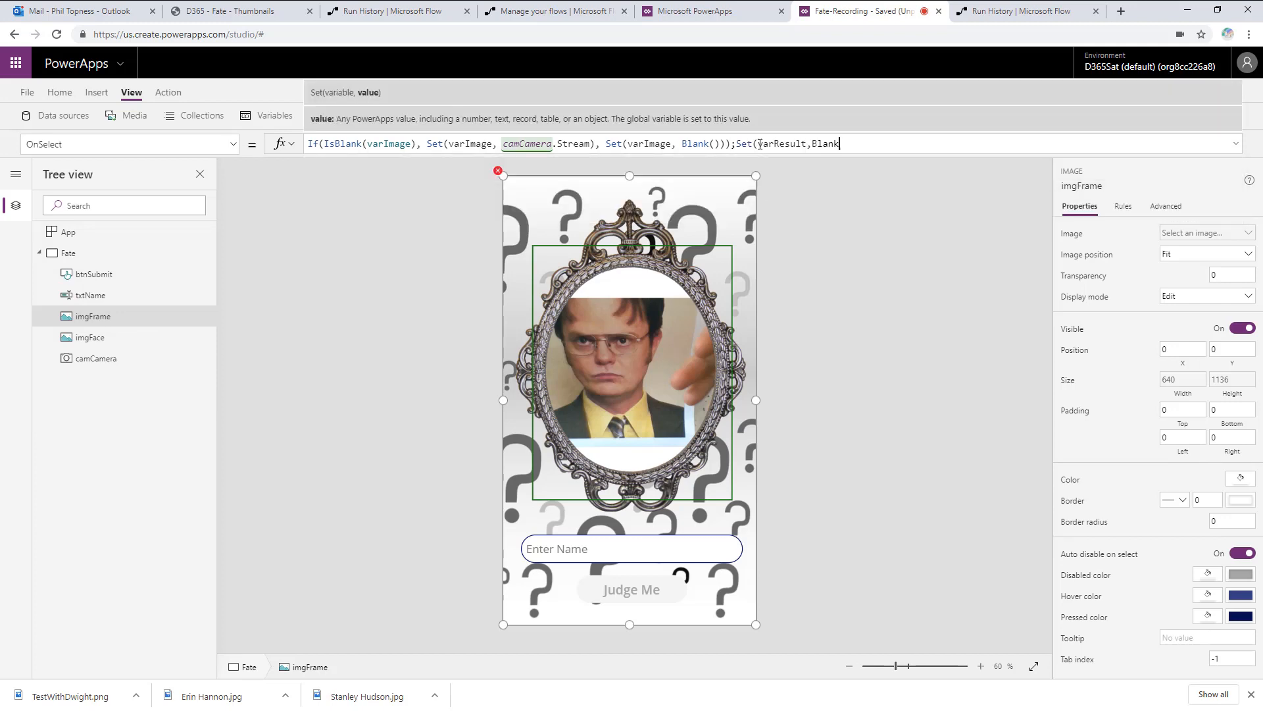
text(()))
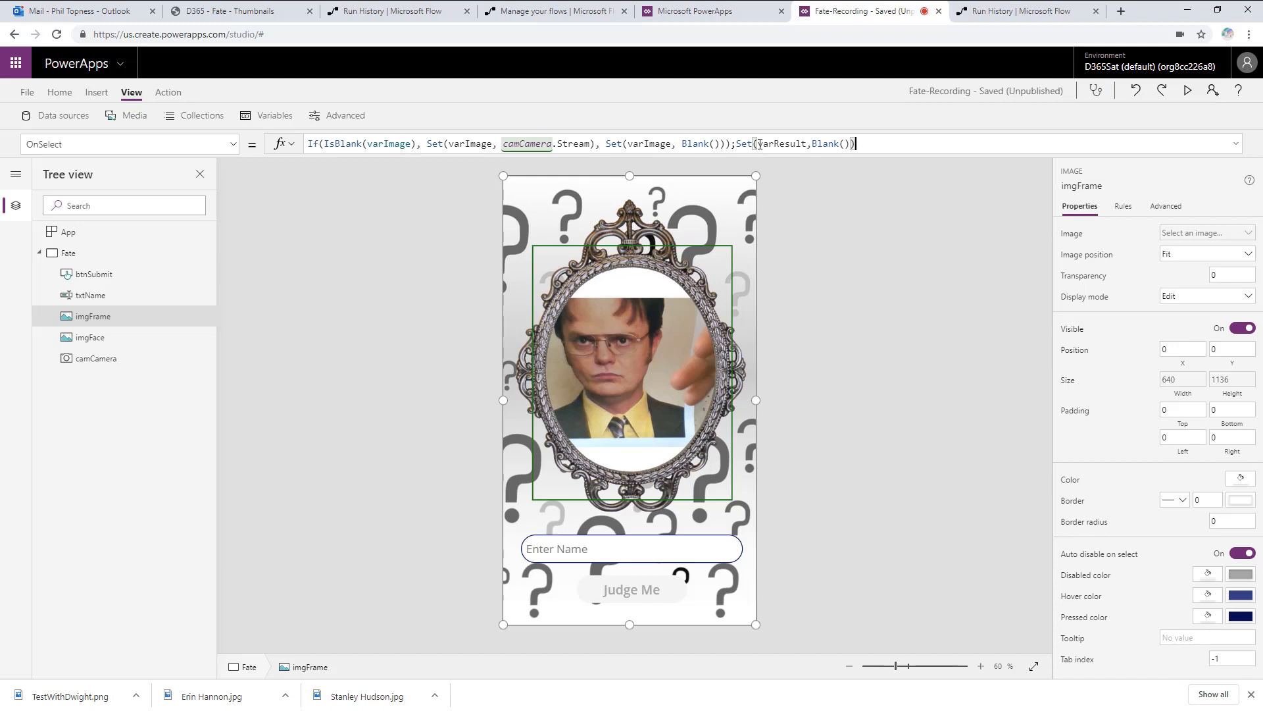
Preview the app, enter a test name, run Judge Me, and exit the preview.
click(1188, 90)
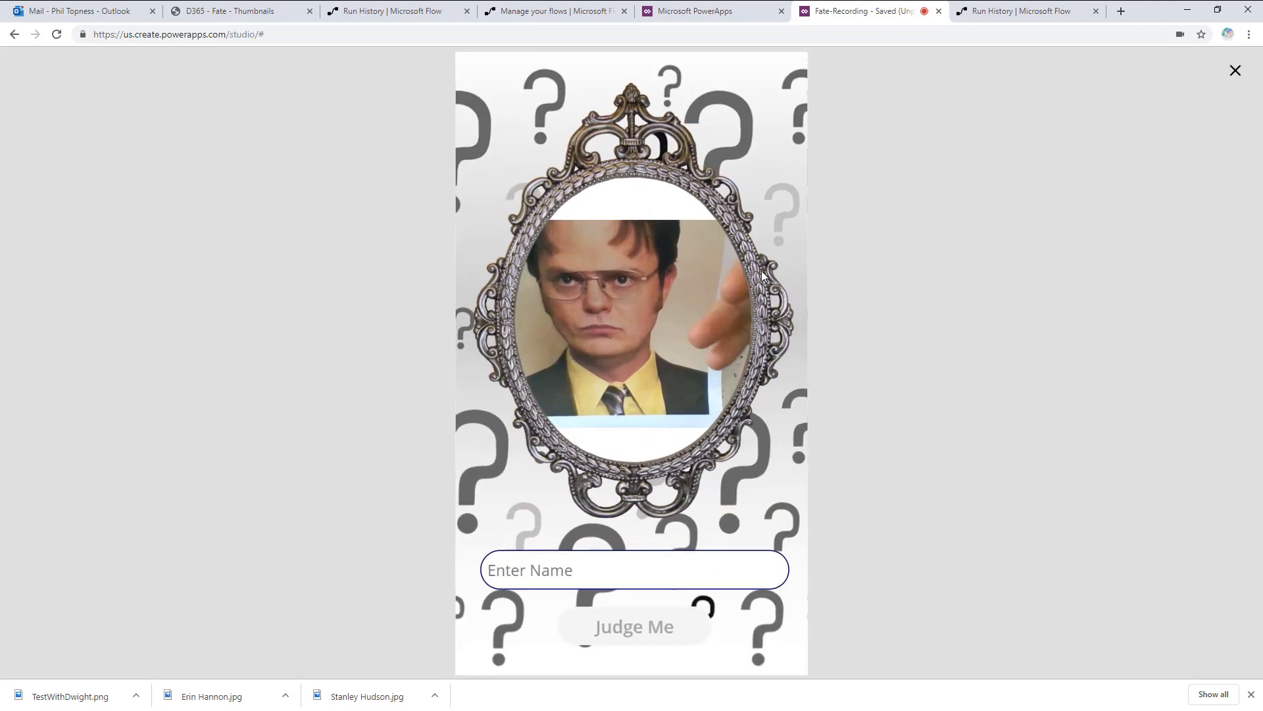
click(569, 581)
text(Dwiu)
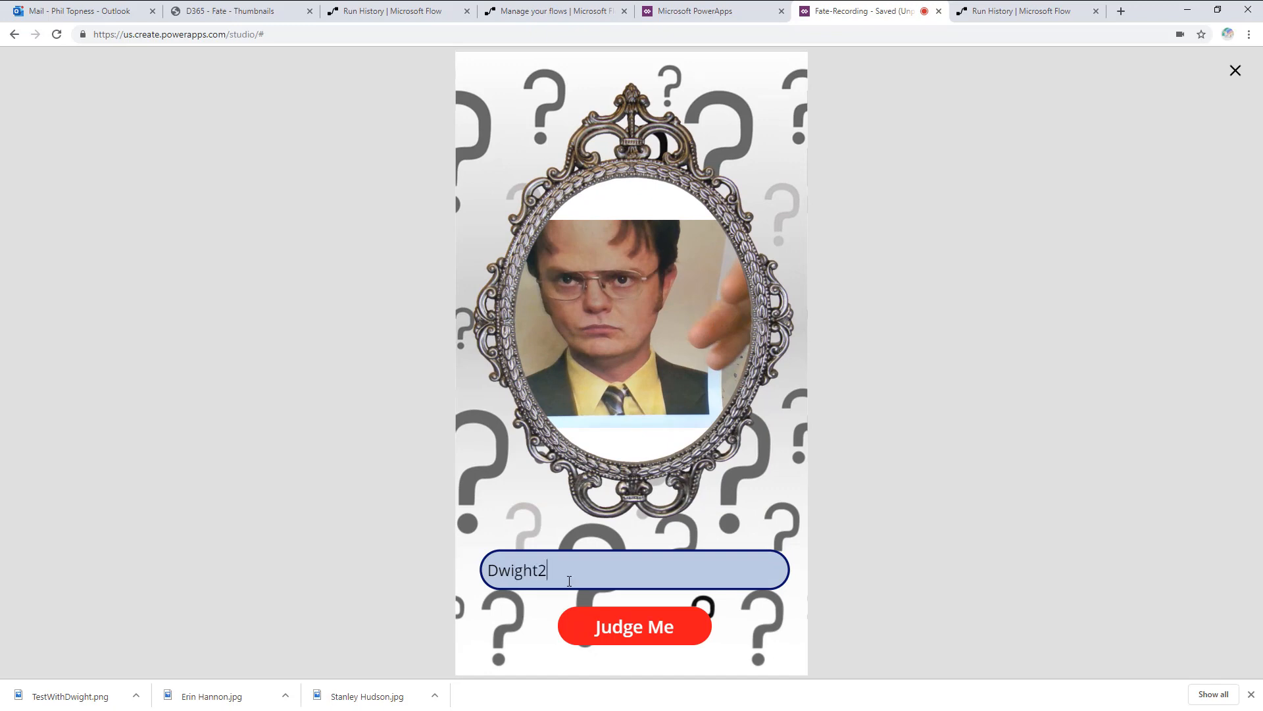
click(643, 630)
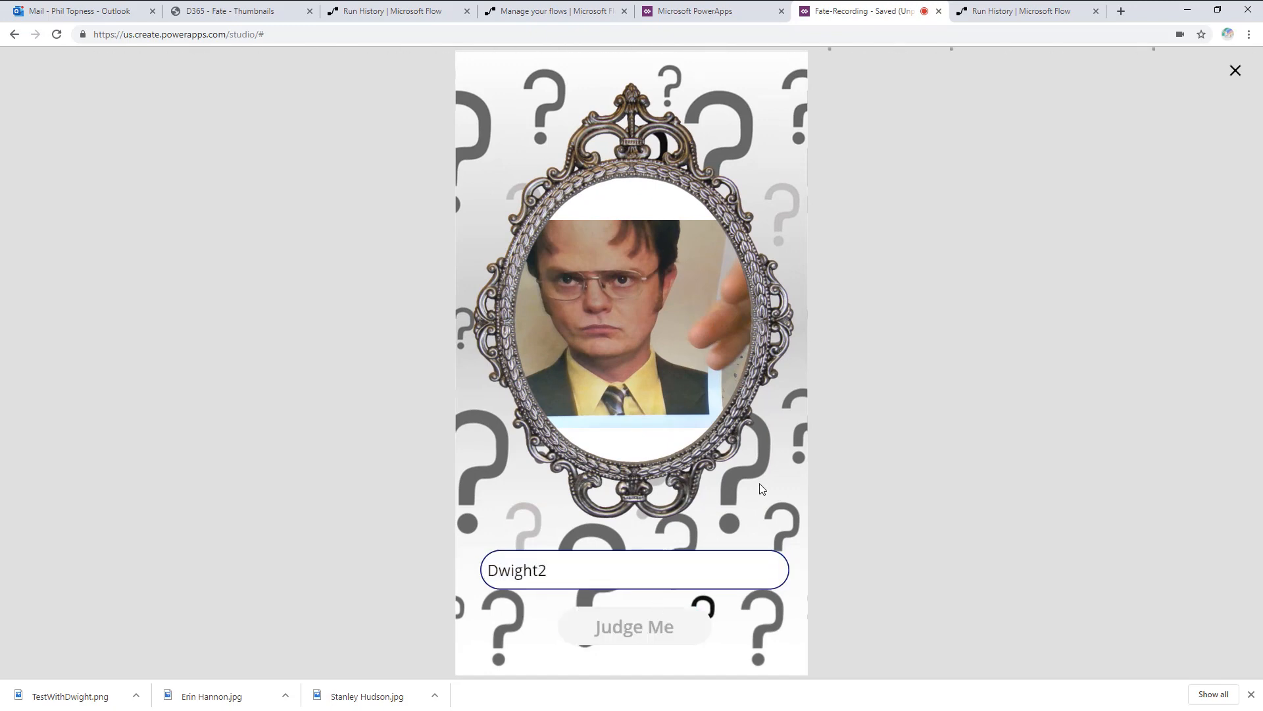
key(Escape)
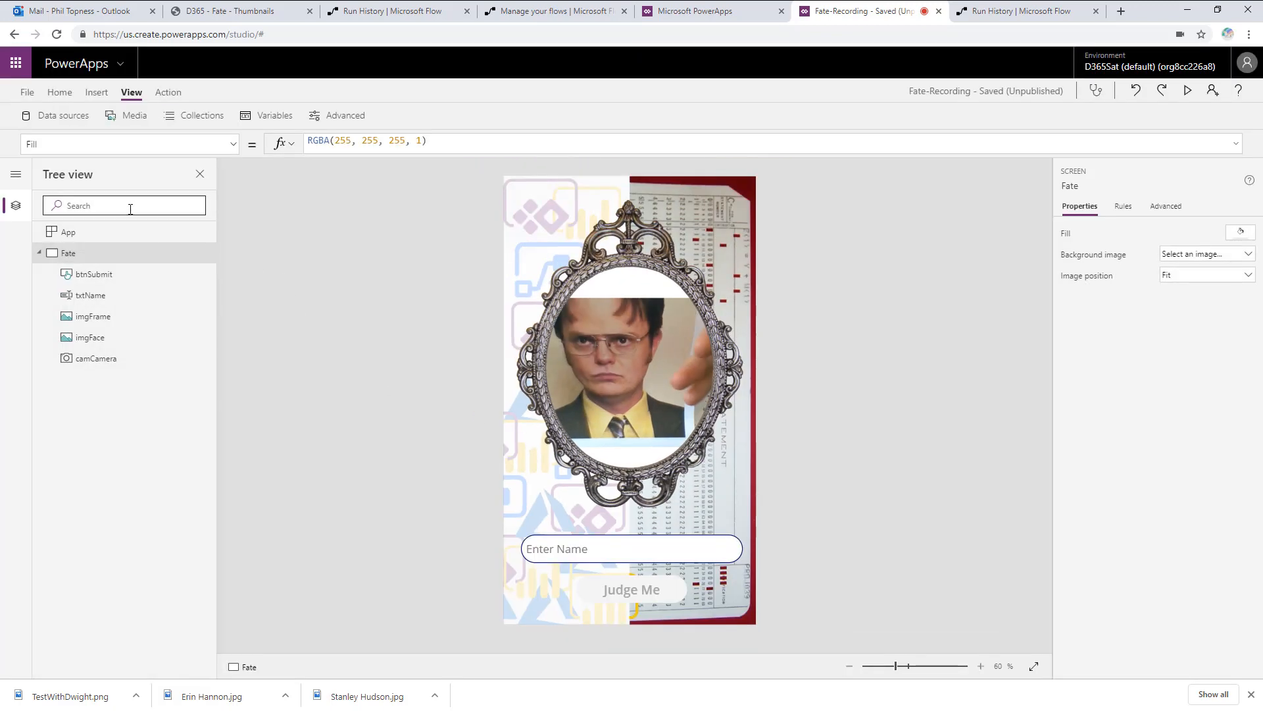
Insert two audio players on the screen, placing the second below the first.
click(97, 92)
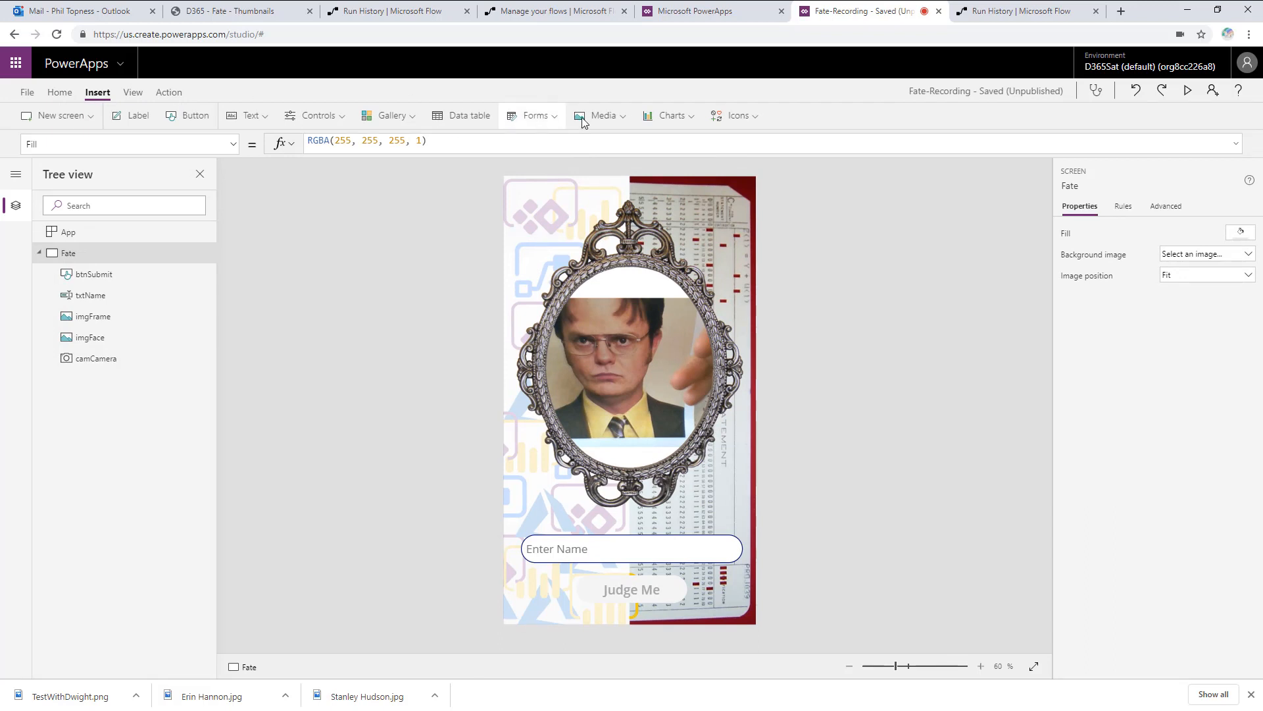
click(598, 115)
click(598, 237)
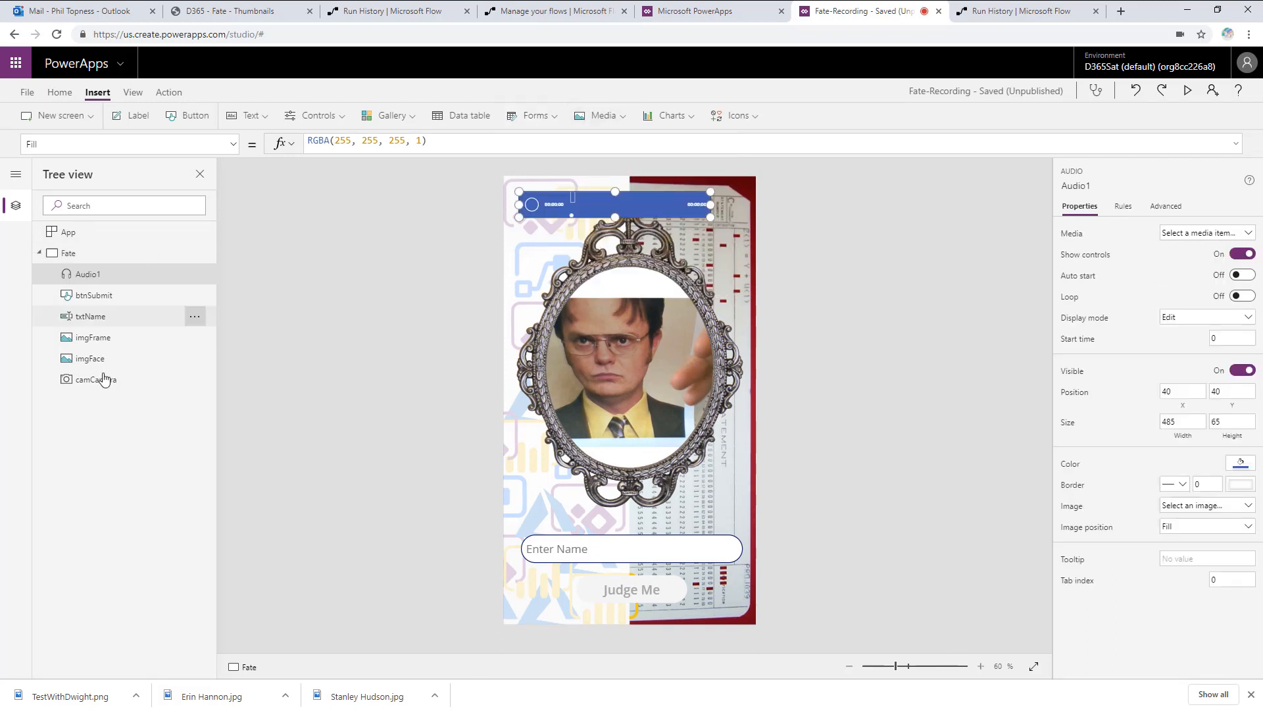
click(599, 115)
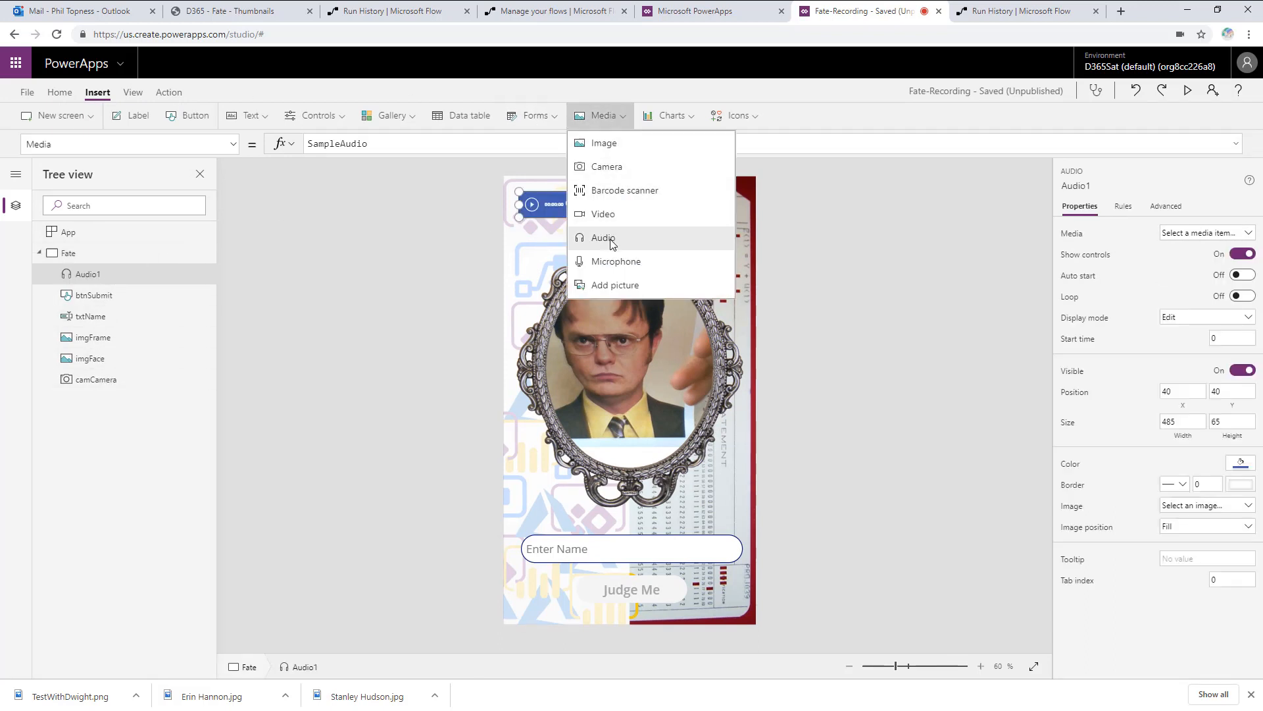
click(602, 238)
drag(626, 218, 623, 239)
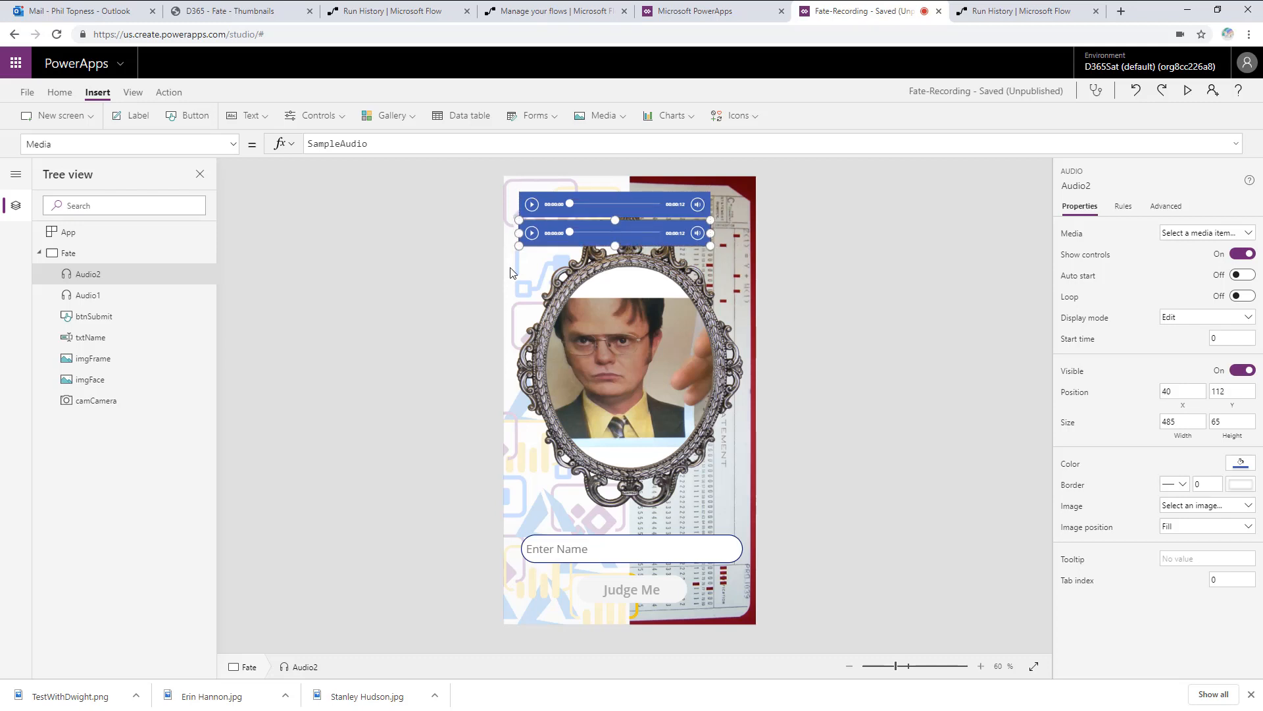
Rename the audio controls Audio2 to Trombone and Audio1 to Heaven.
double_click(90, 275)
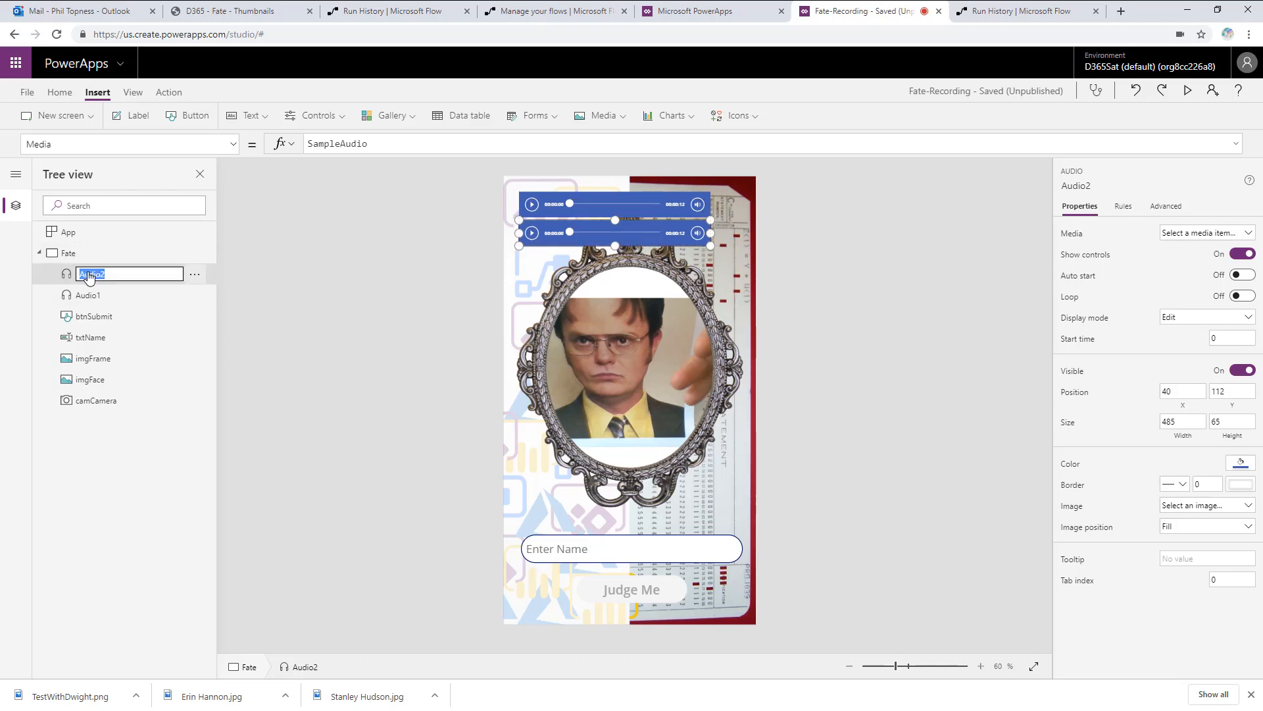
text(Trombone)
key(Return)
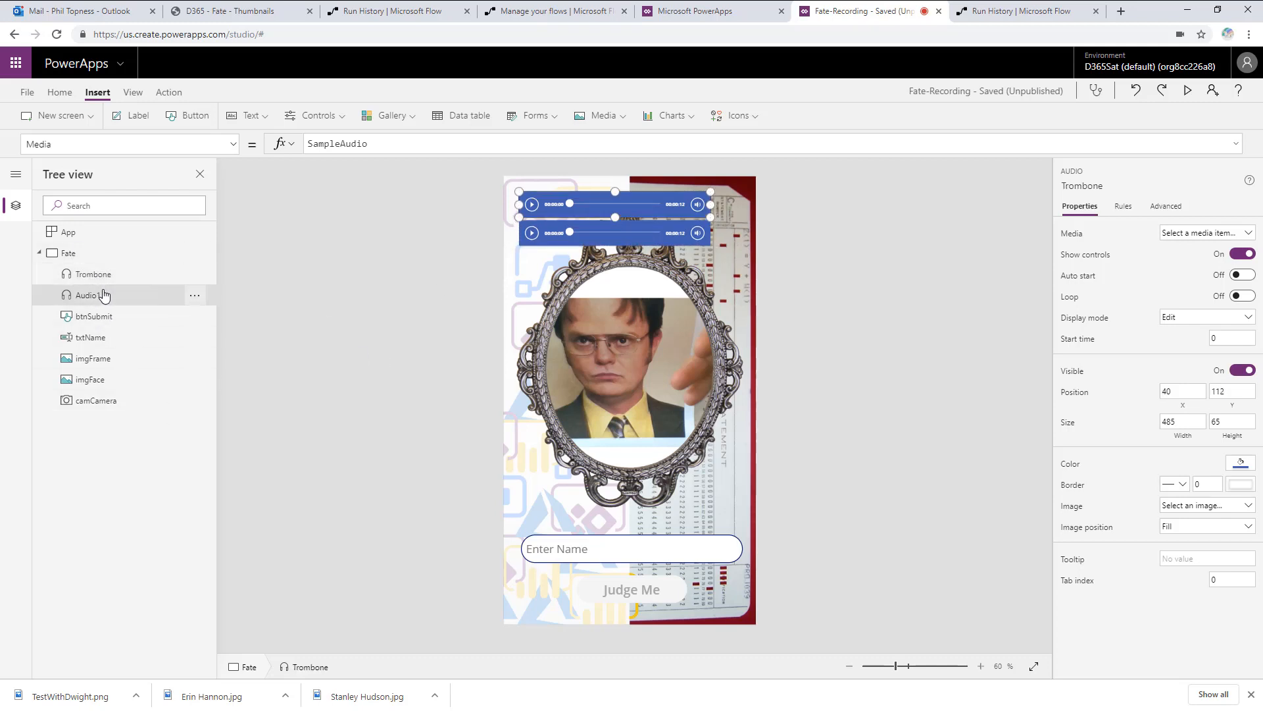
double_click(99, 294)
text(Heaven)
key(Return)
Set the Heaven player's media to sadtrombone and the Trombone player's to angelsound.
click(160, 272)
click(643, 203)
click(1187, 244)
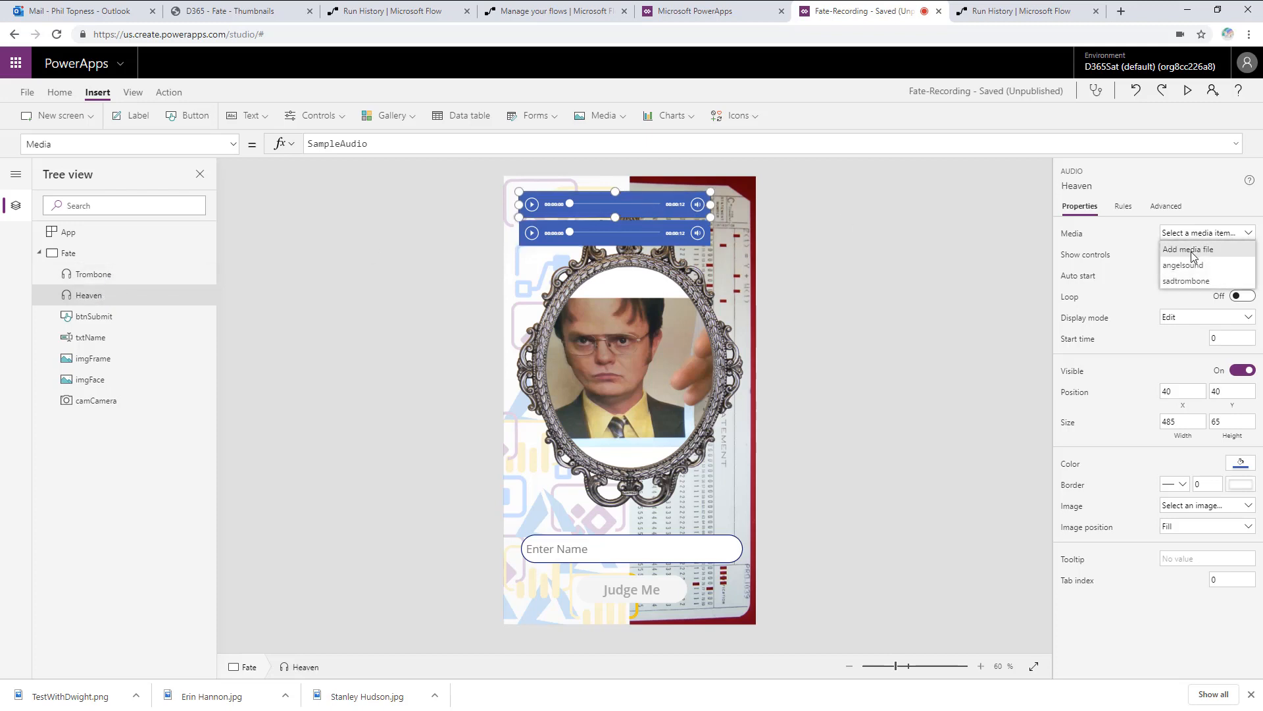
click(1185, 263)
click(531, 204)
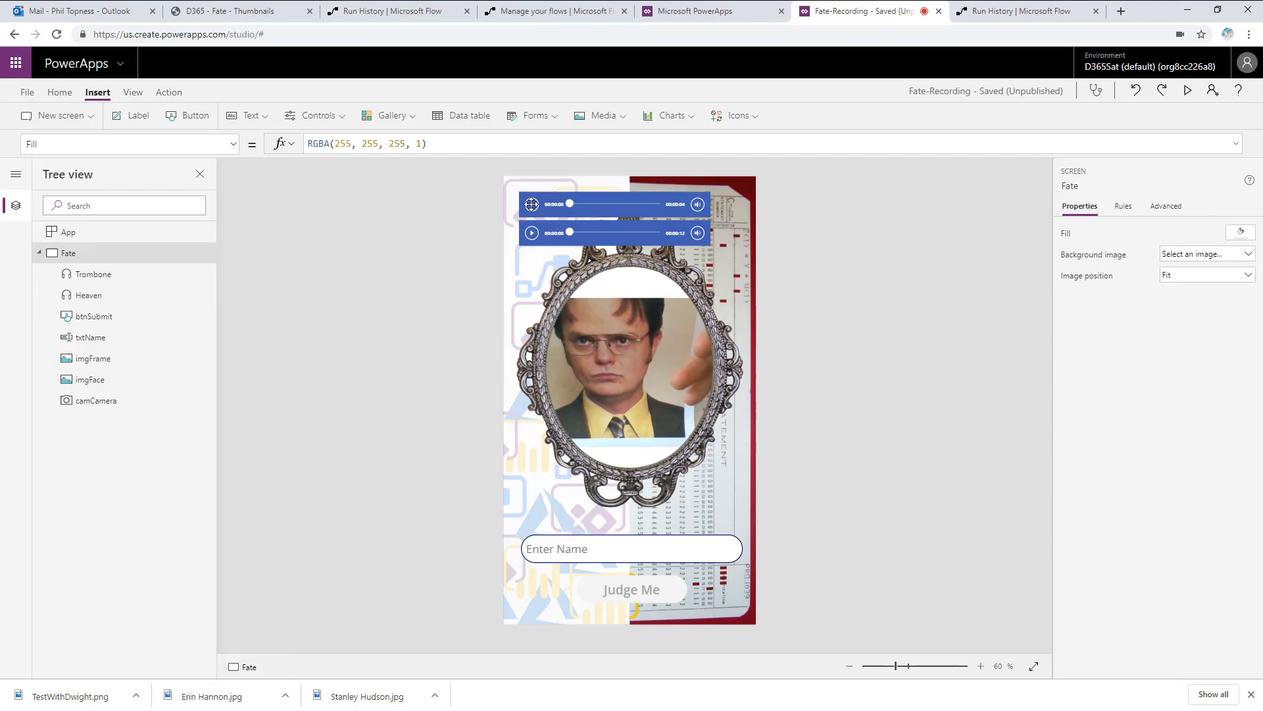
click(532, 205)
click(607, 232)
click(1190, 235)
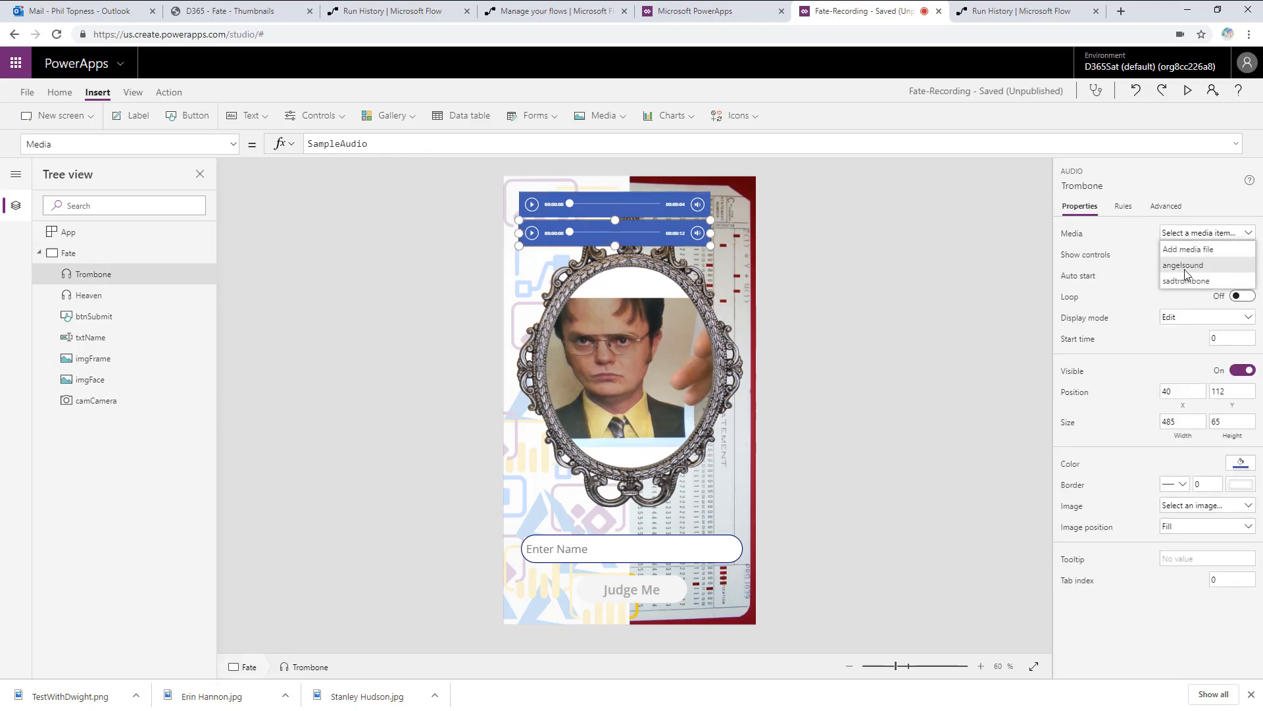
click(1184, 264)
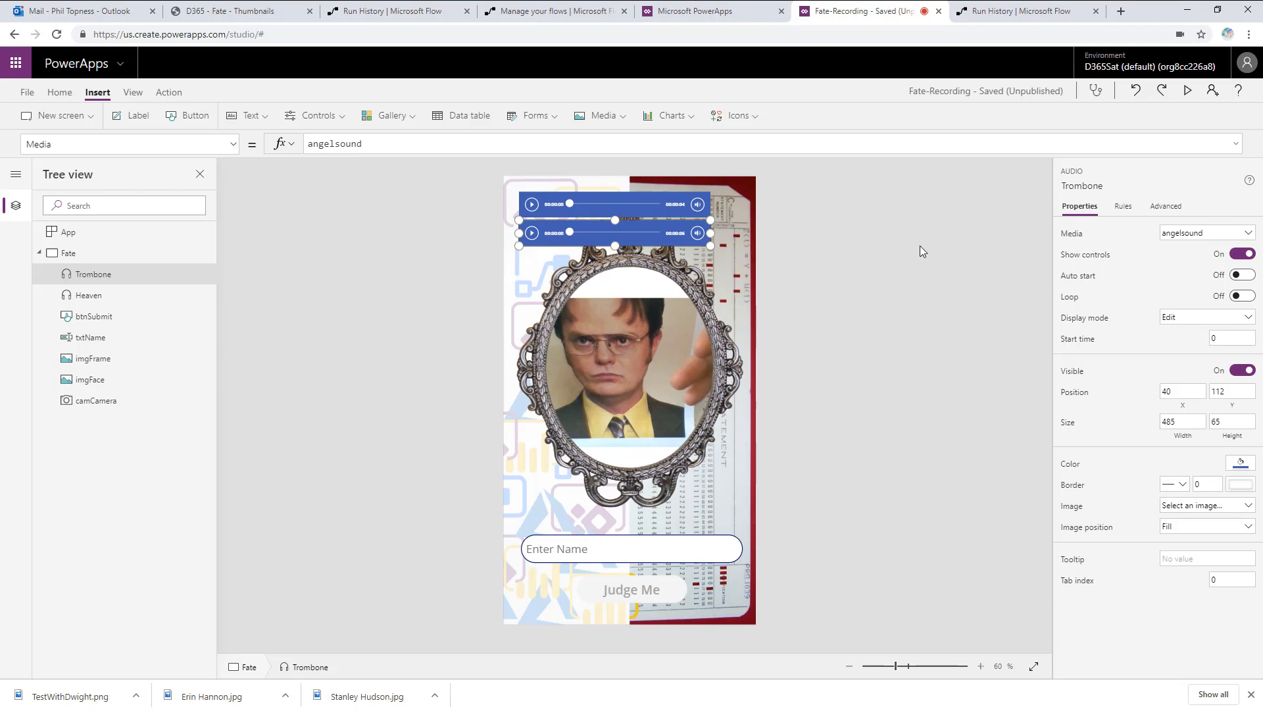
Play both audio clips to hear them, then bring up Trombone's property list.
alt+click(532, 205)
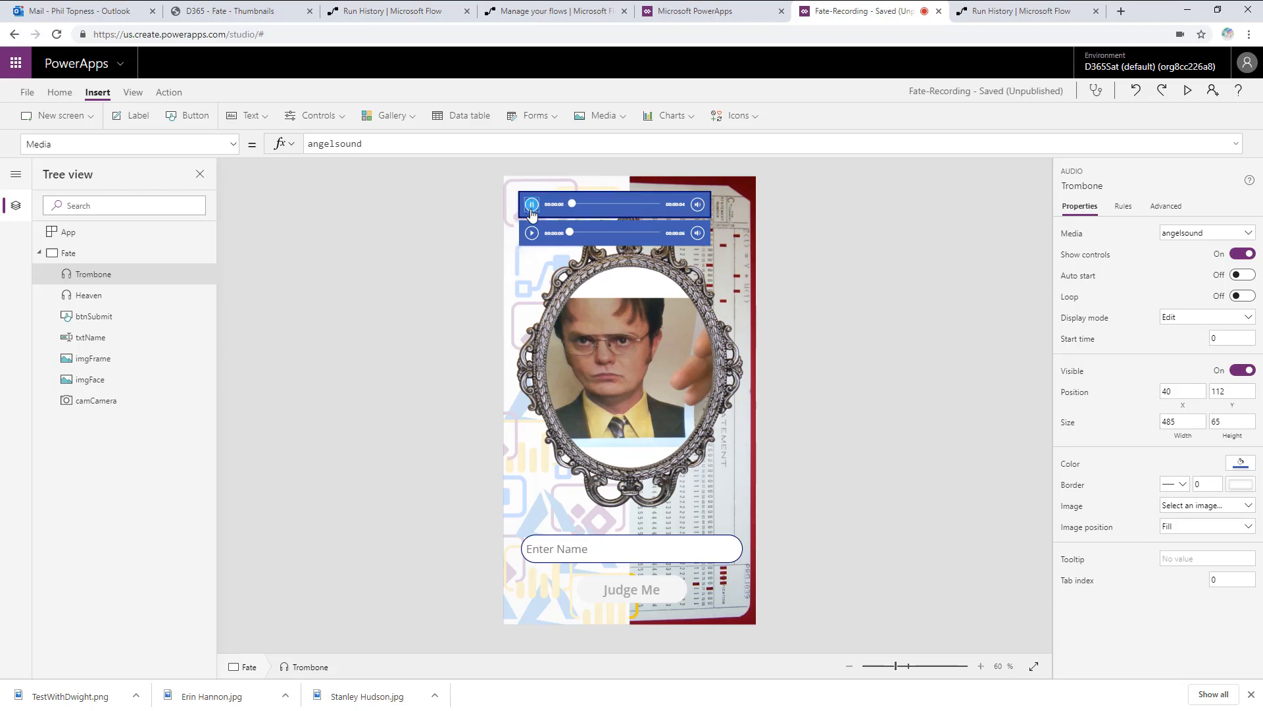
alt+click(532, 234)
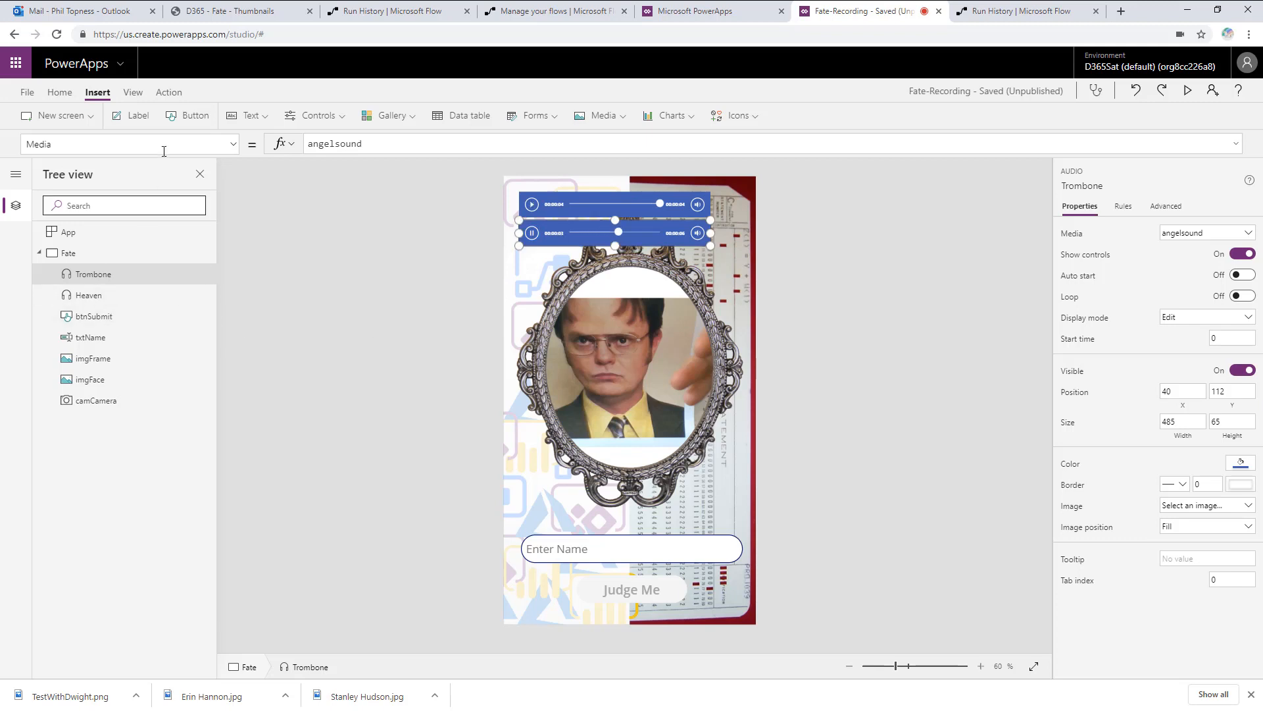
click(232, 144)
scroll(77, 375, down, 3)
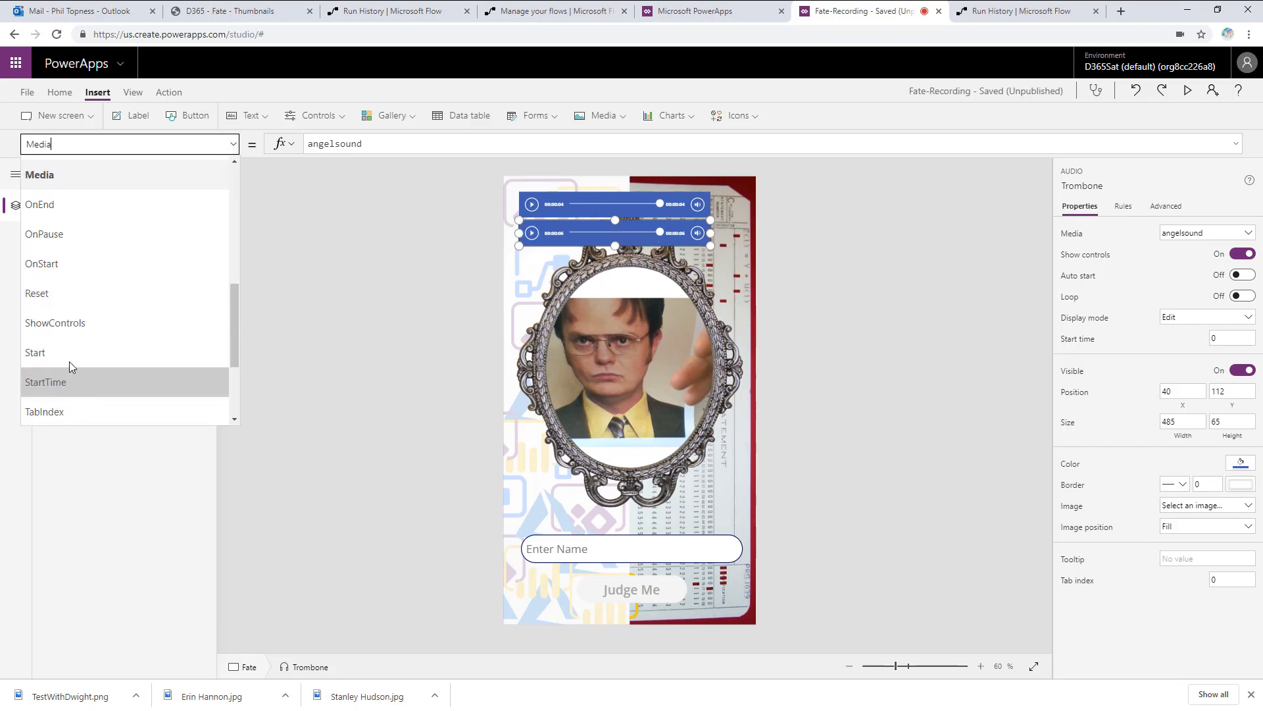
Set Trombone's Start to varResult.text="bad" and its media to sadtrombone.
click(69, 349)
double_click(342, 144)
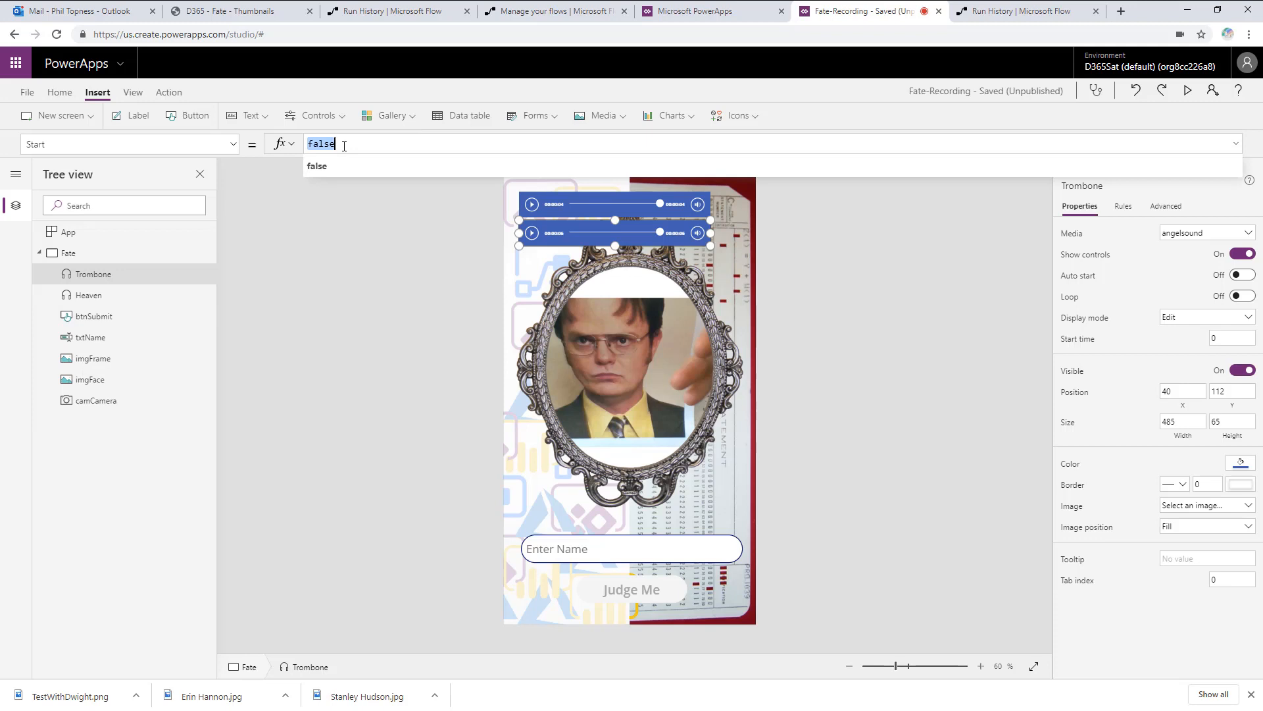
text(varResult.te)
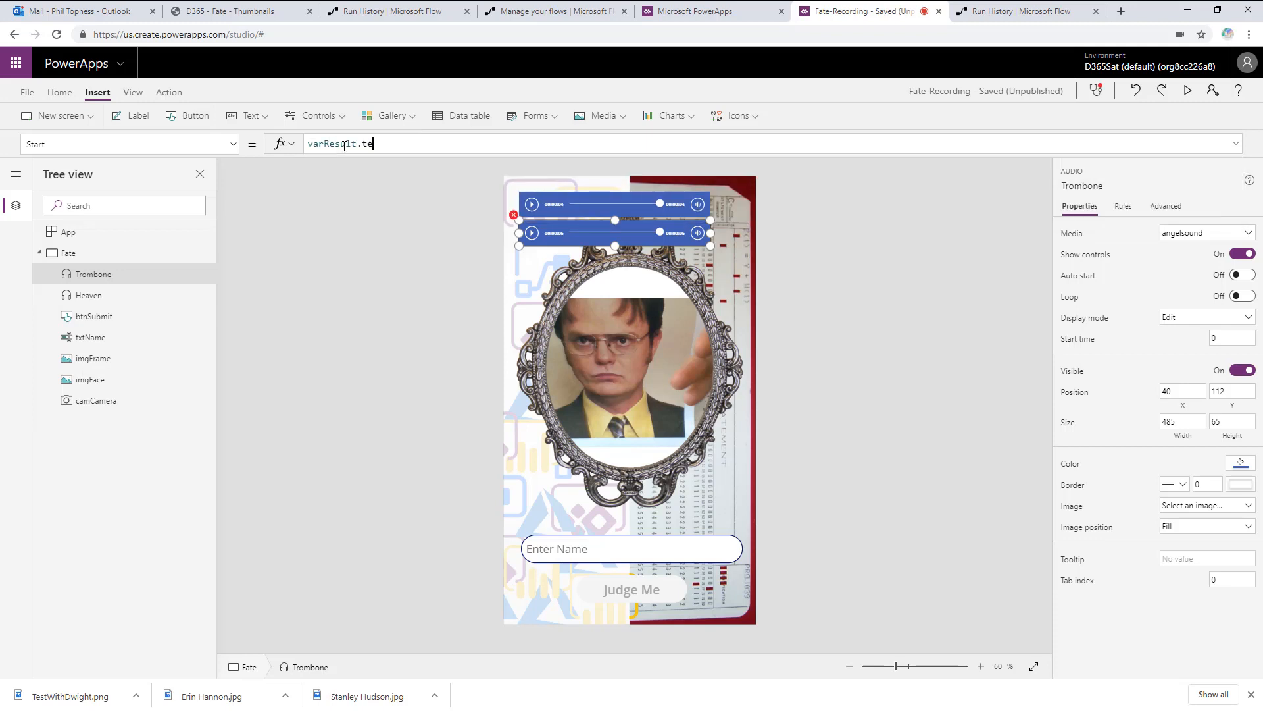
text(xt="bad")
click(1205, 232)
click(1187, 280)
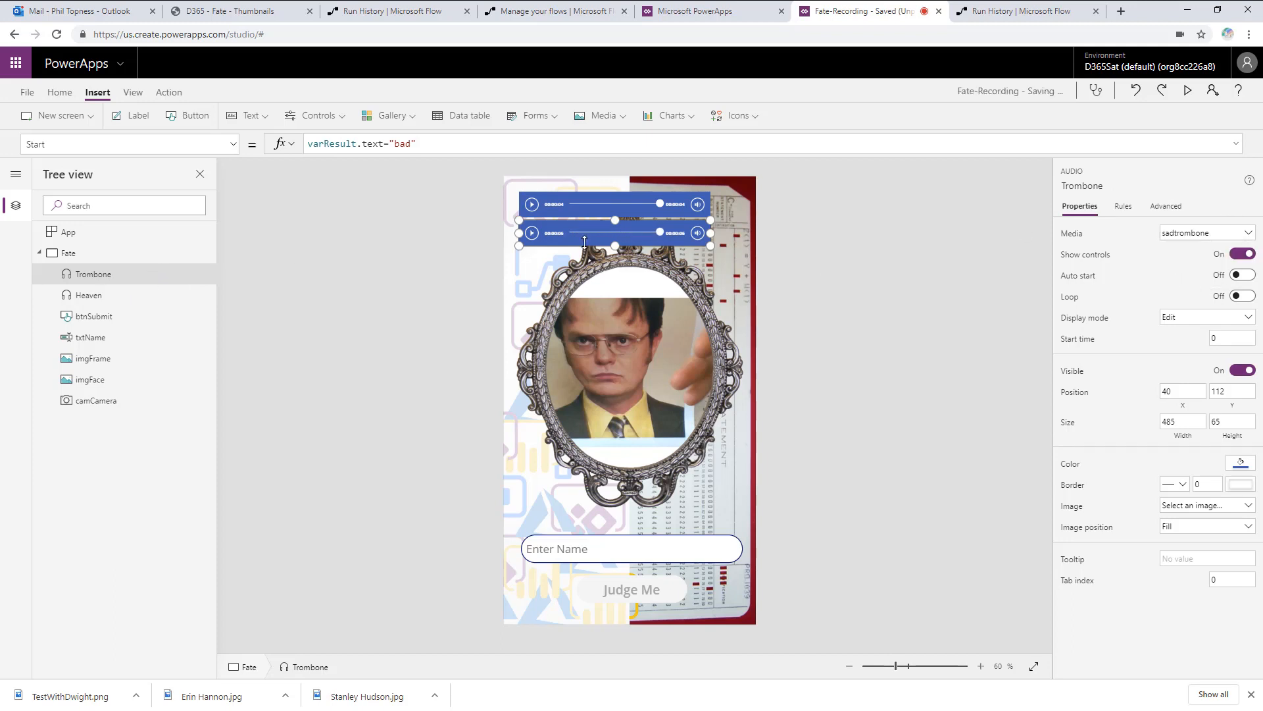
Set Heaven's media to angelsound and its Start to varResult.text = "good".
click(118, 298)
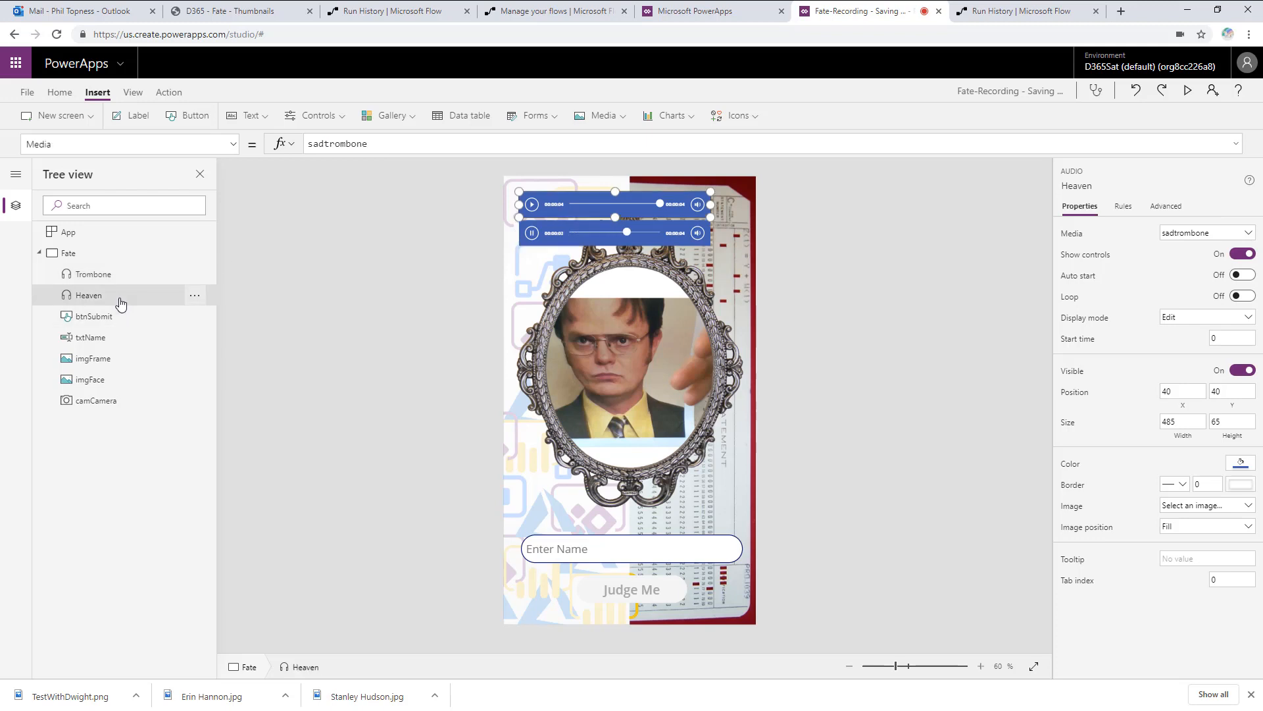
click(1185, 237)
click(1188, 266)
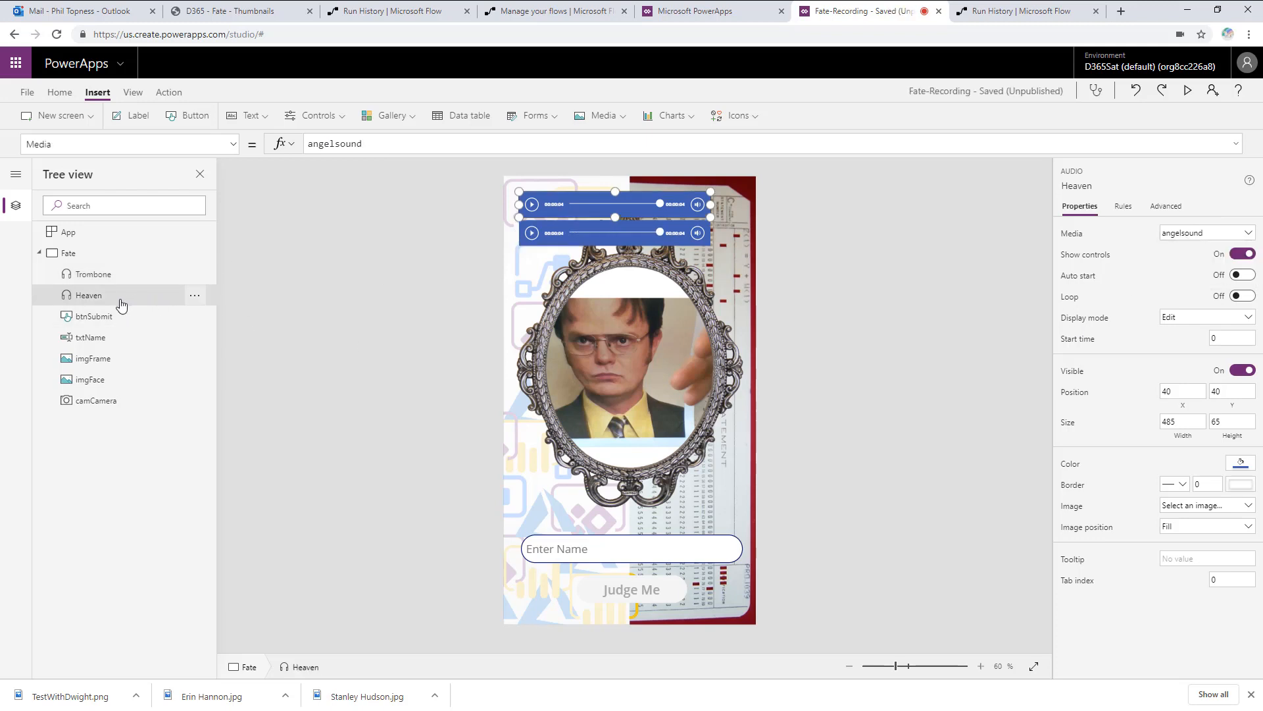
click(233, 145)
click(35, 352)
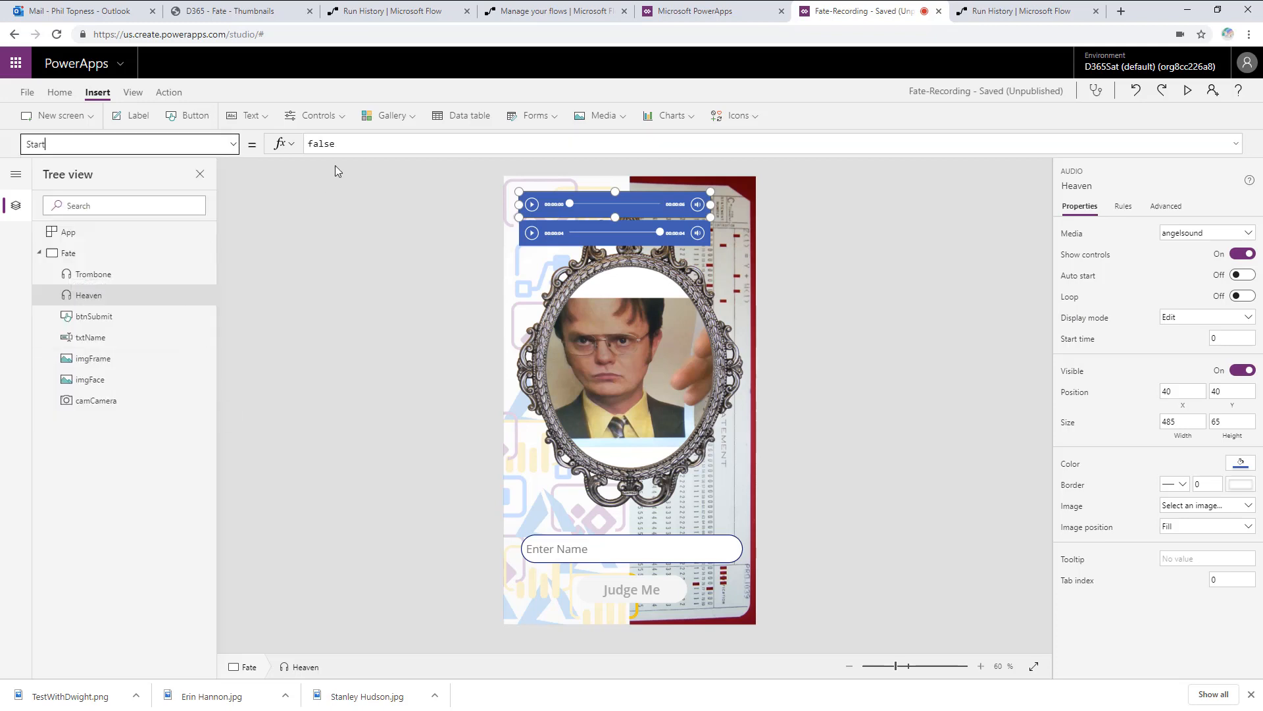
text(varresult.text )
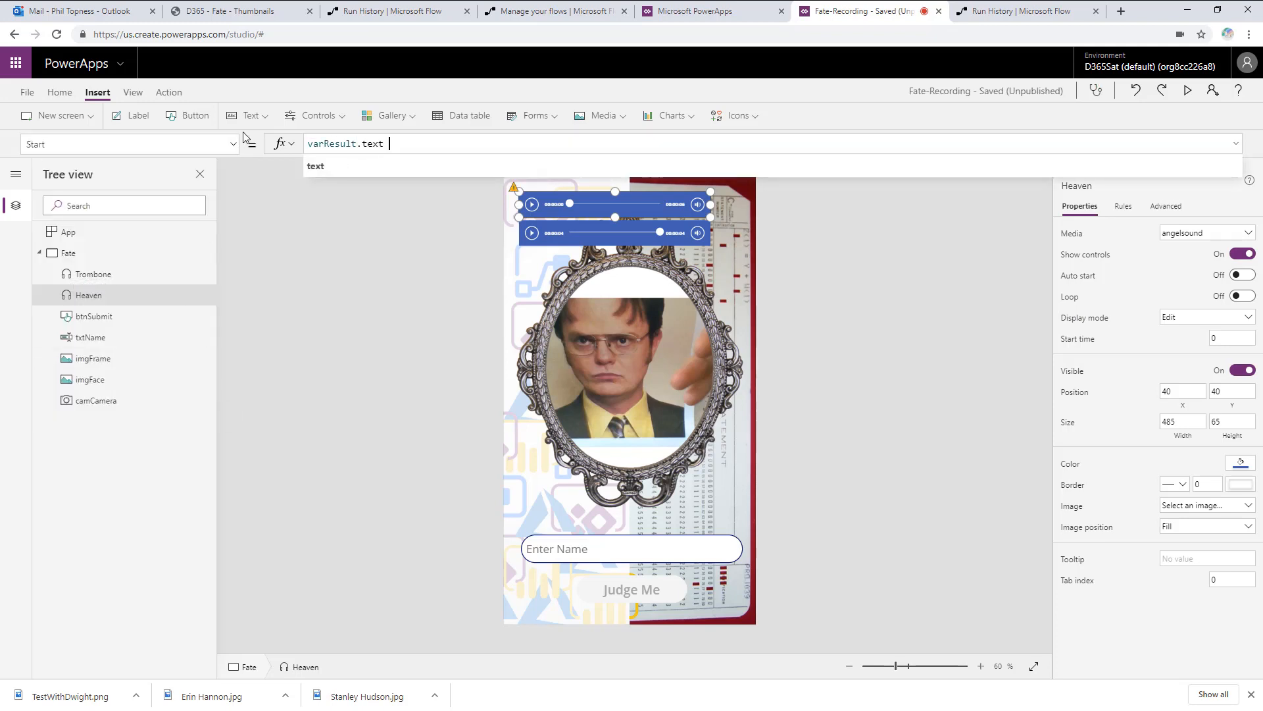
text(= "good")
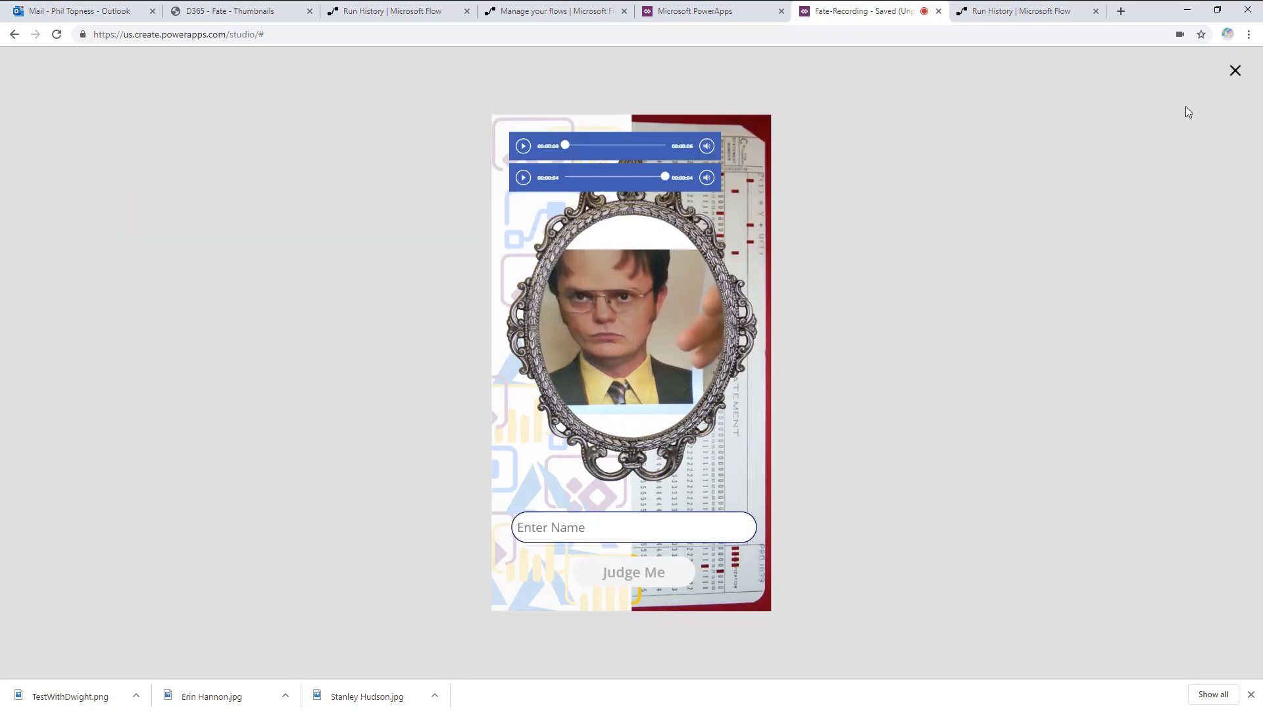
Submit the name 'Test' in preview, confirm Test.png in the SharePoint Fate library, then exit preview.
click(1188, 90)
click(679, 566)
text(Test)
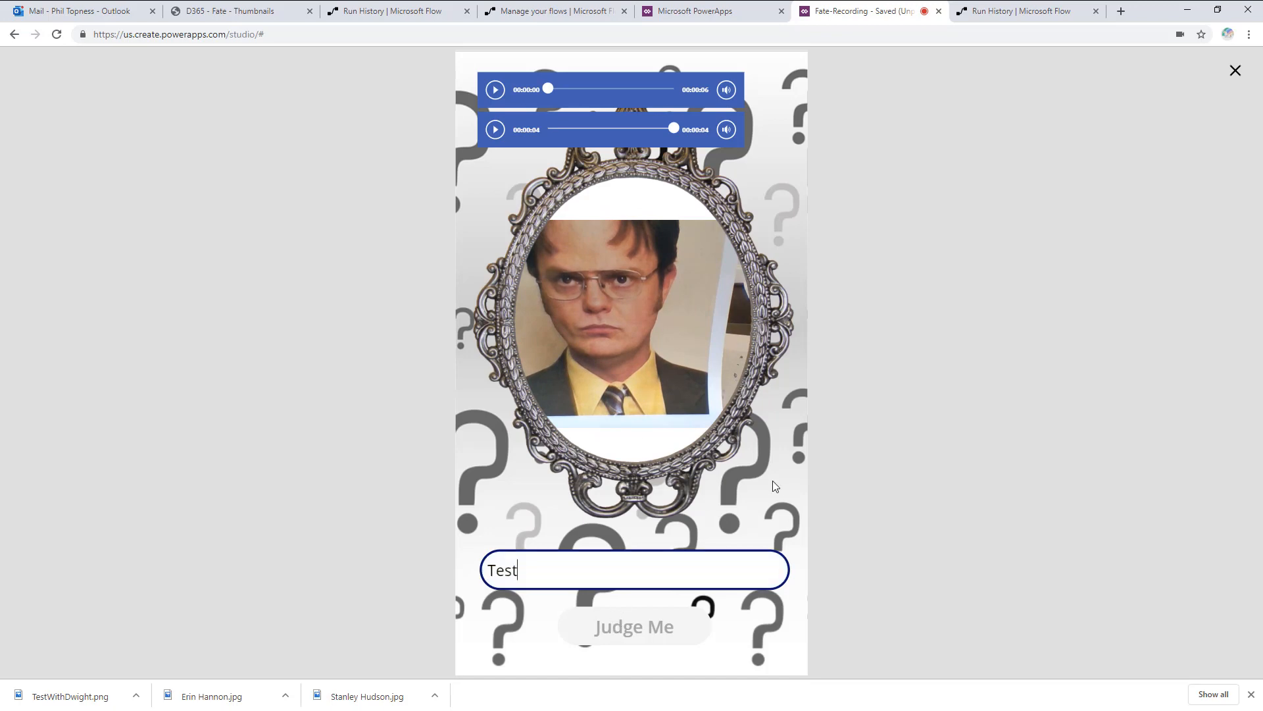
click(623, 642)
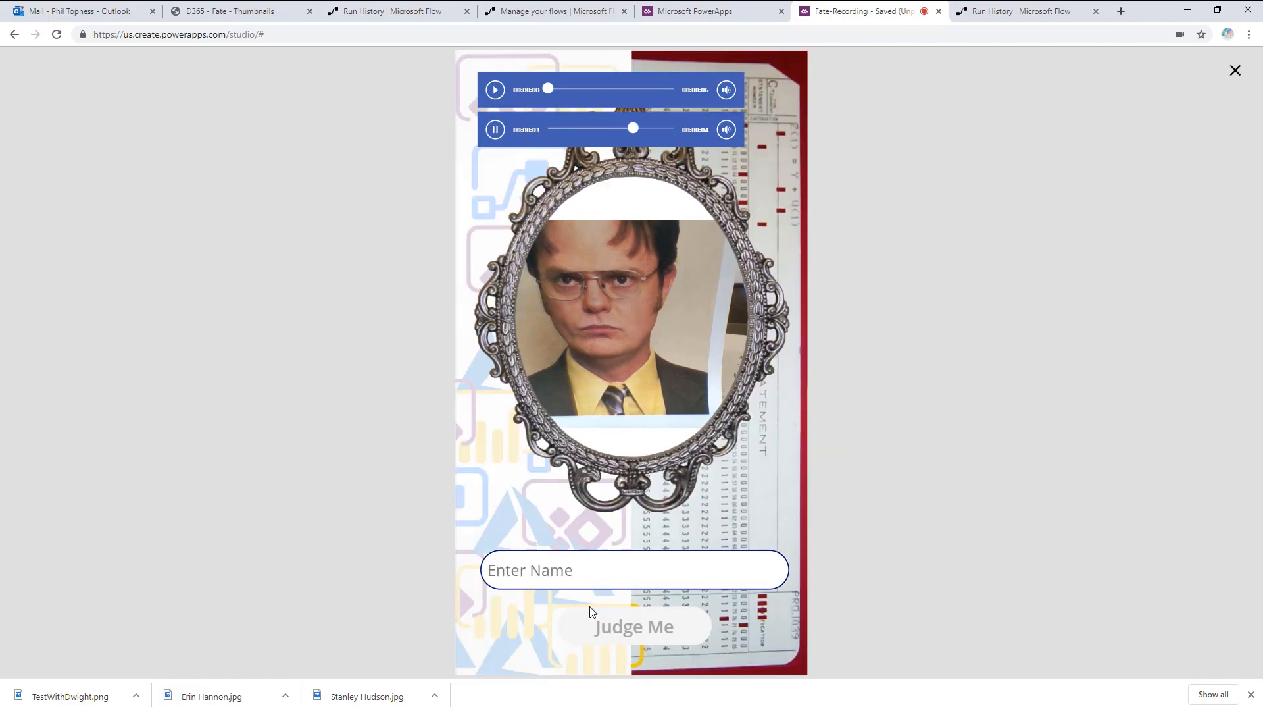
click(230, 11)
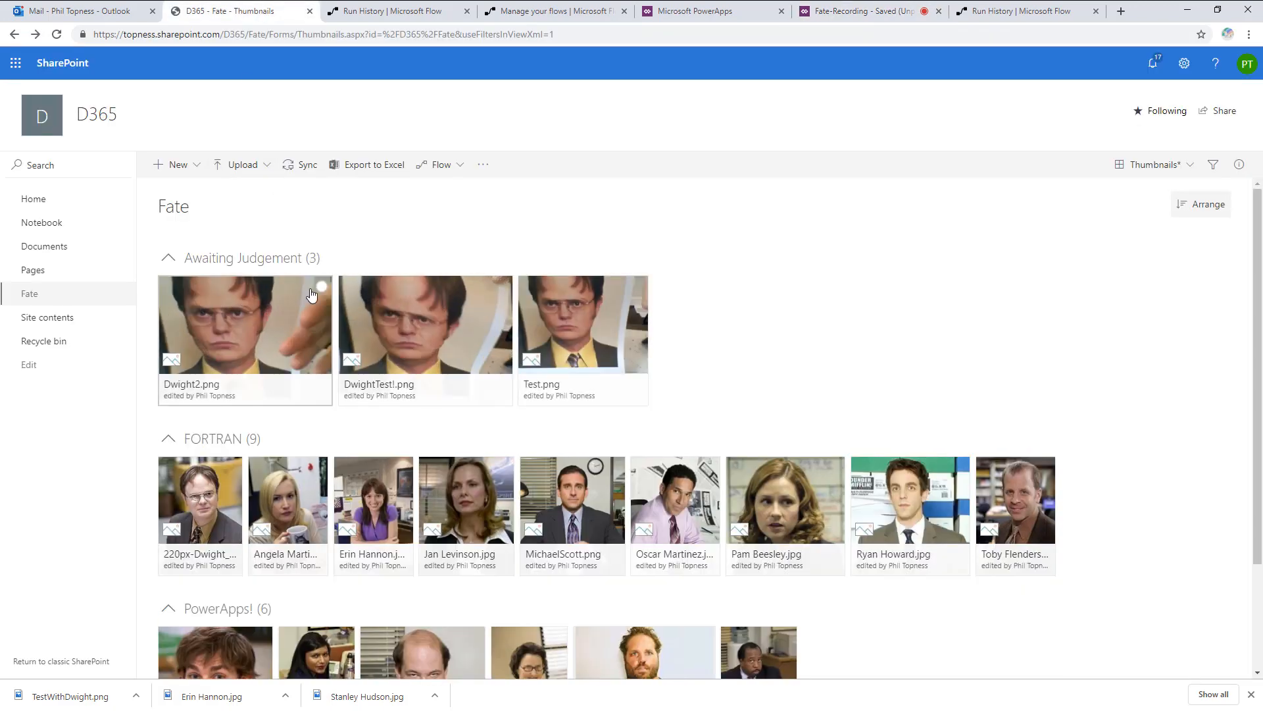
click(855, 11)
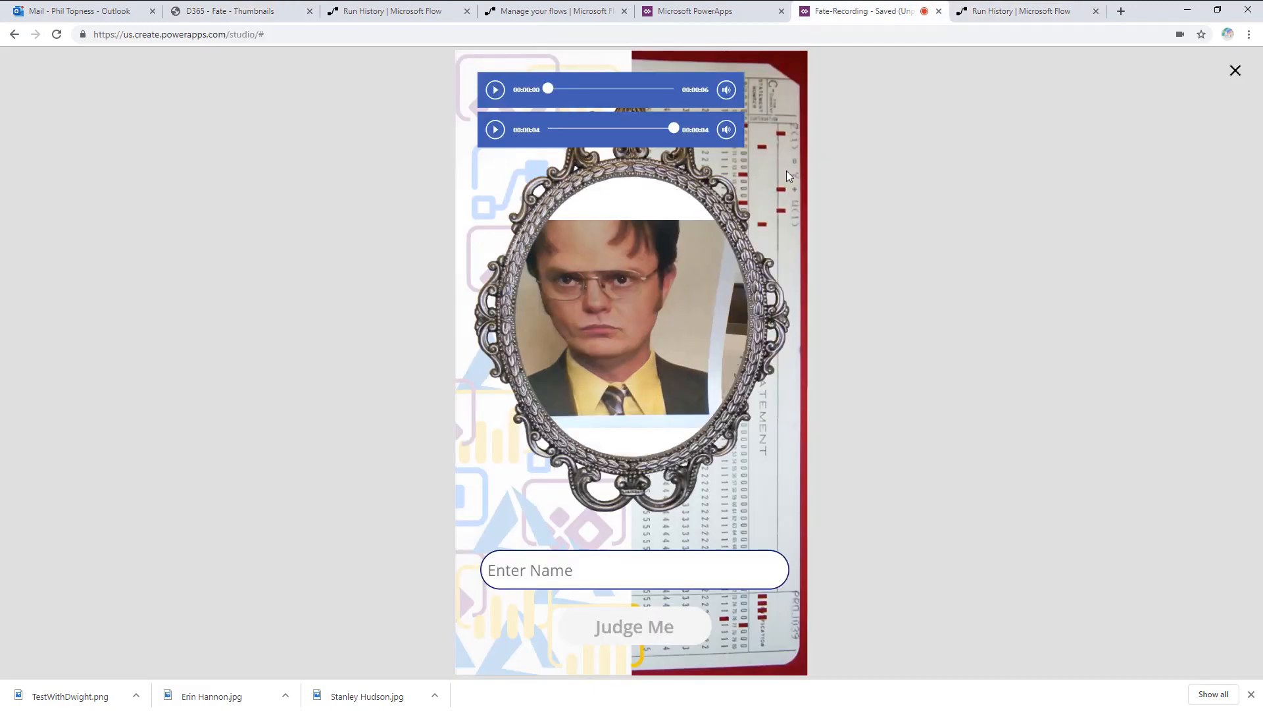
key(Escape)
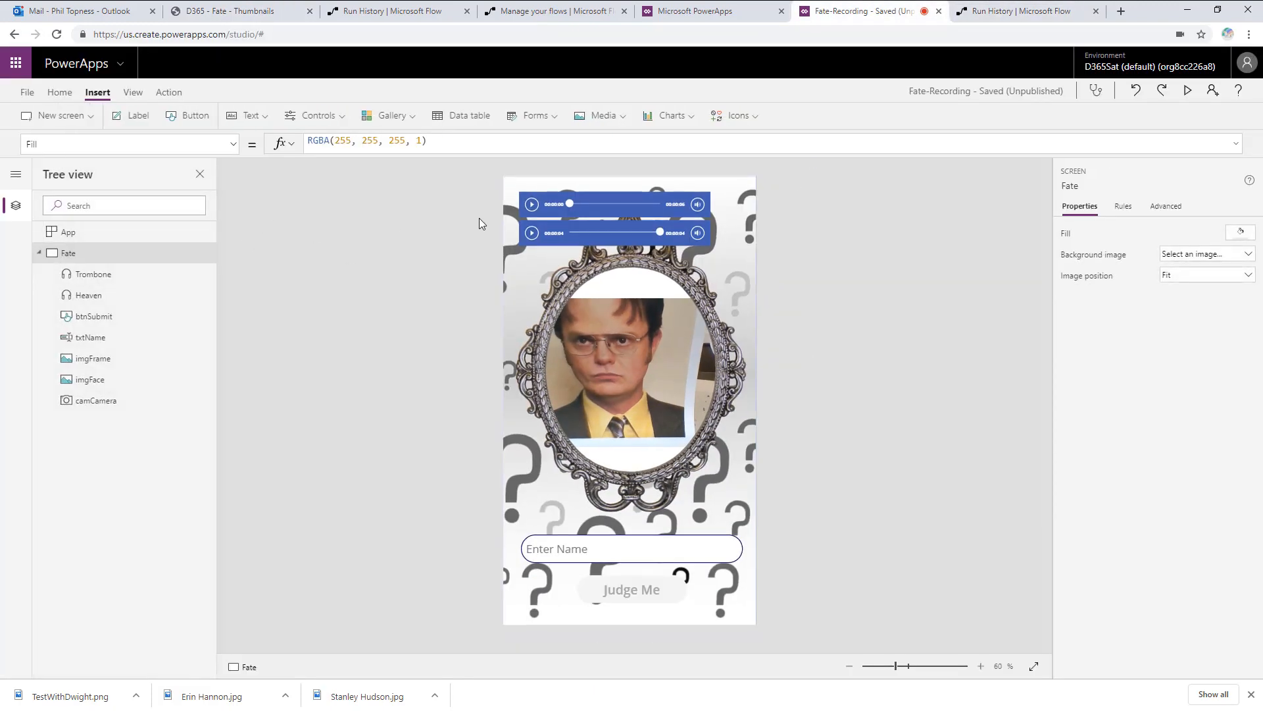
Turn Visible off for the Heaven and Trombone audio controls on the Fate screen.
click(592, 208)
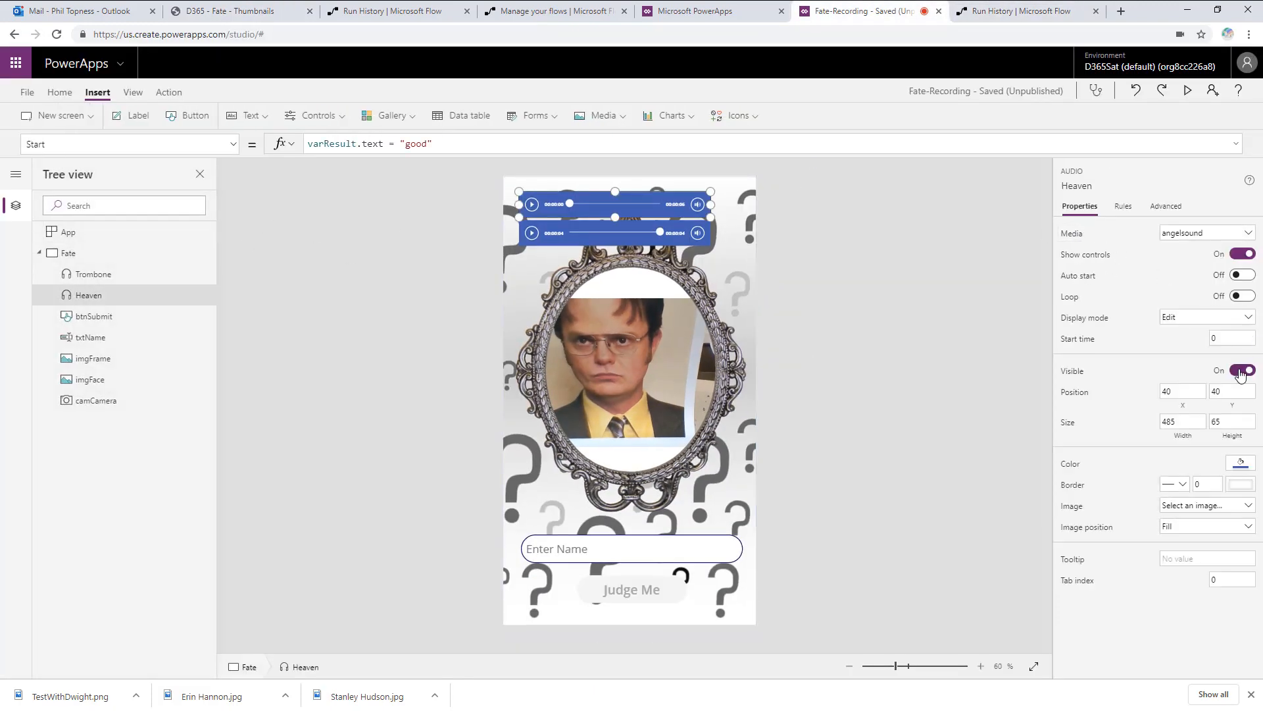
click(1243, 370)
click(641, 239)
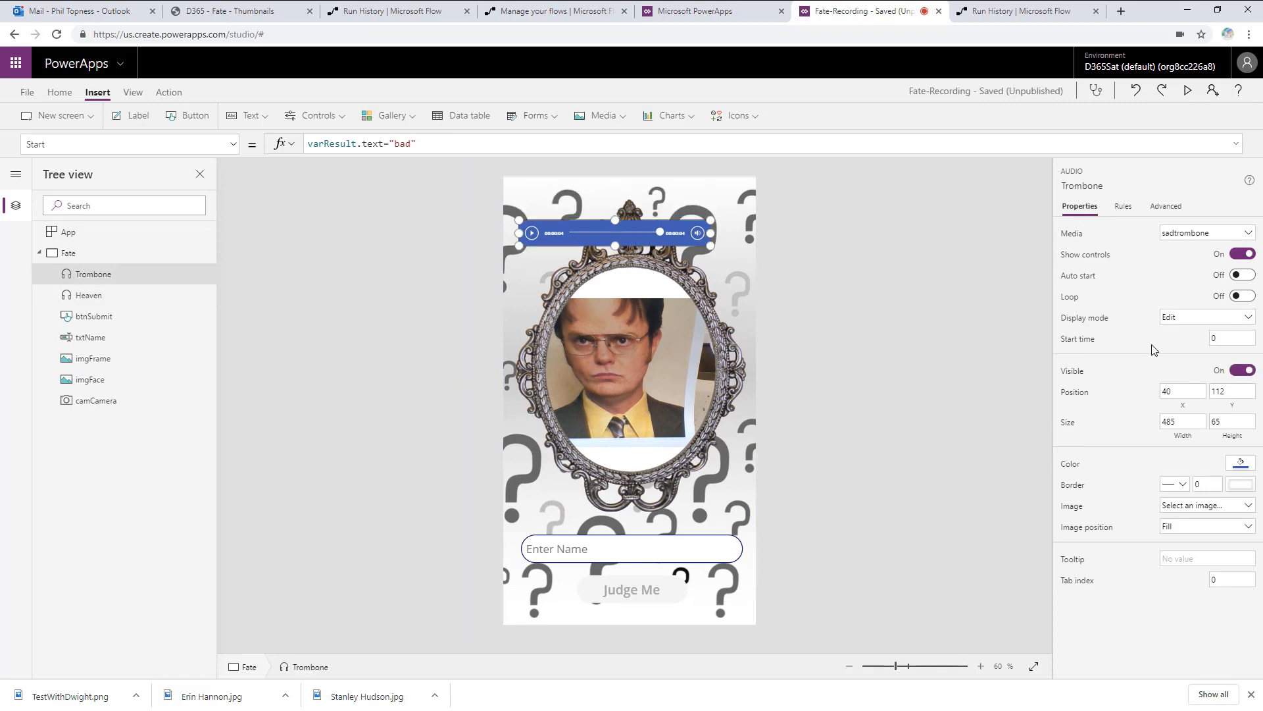
click(1241, 370)
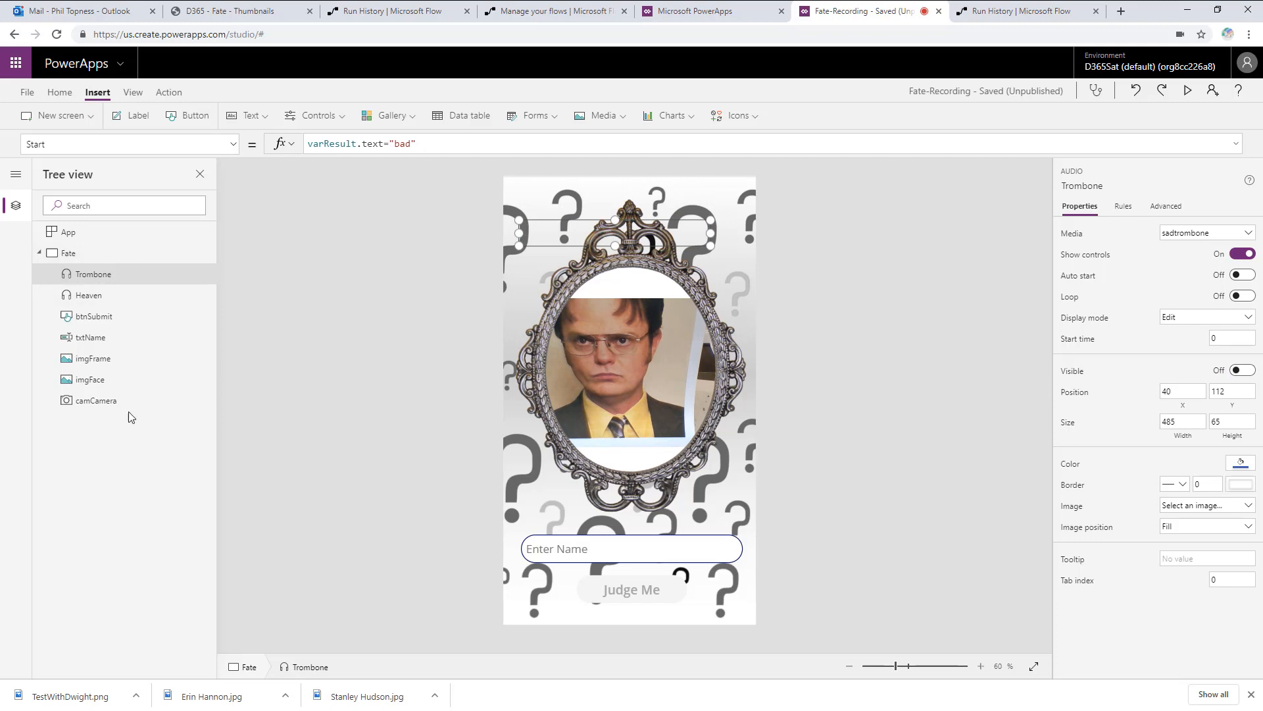
click(104, 402)
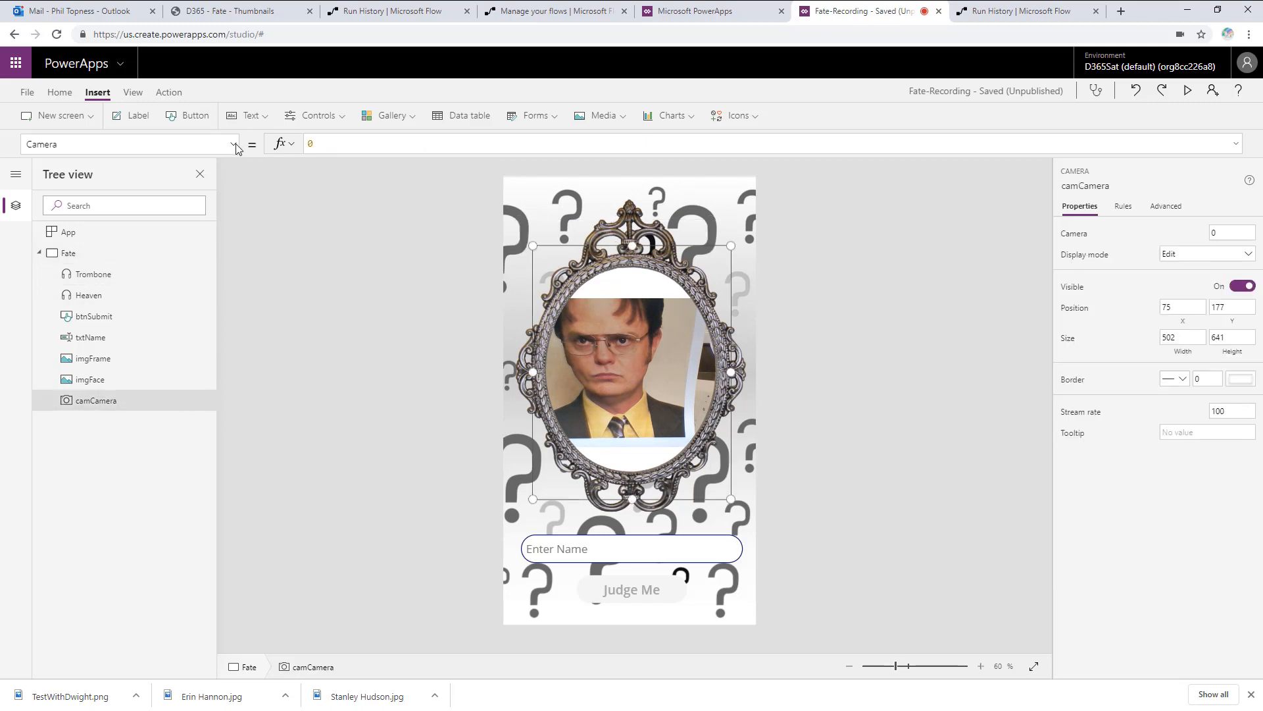
Replace camCamera's Camera value 0 with If(IsBlank(Acceleration.X),0,1) and save the app.
drag(336, 145, 254, 144)
key(BackSpace)
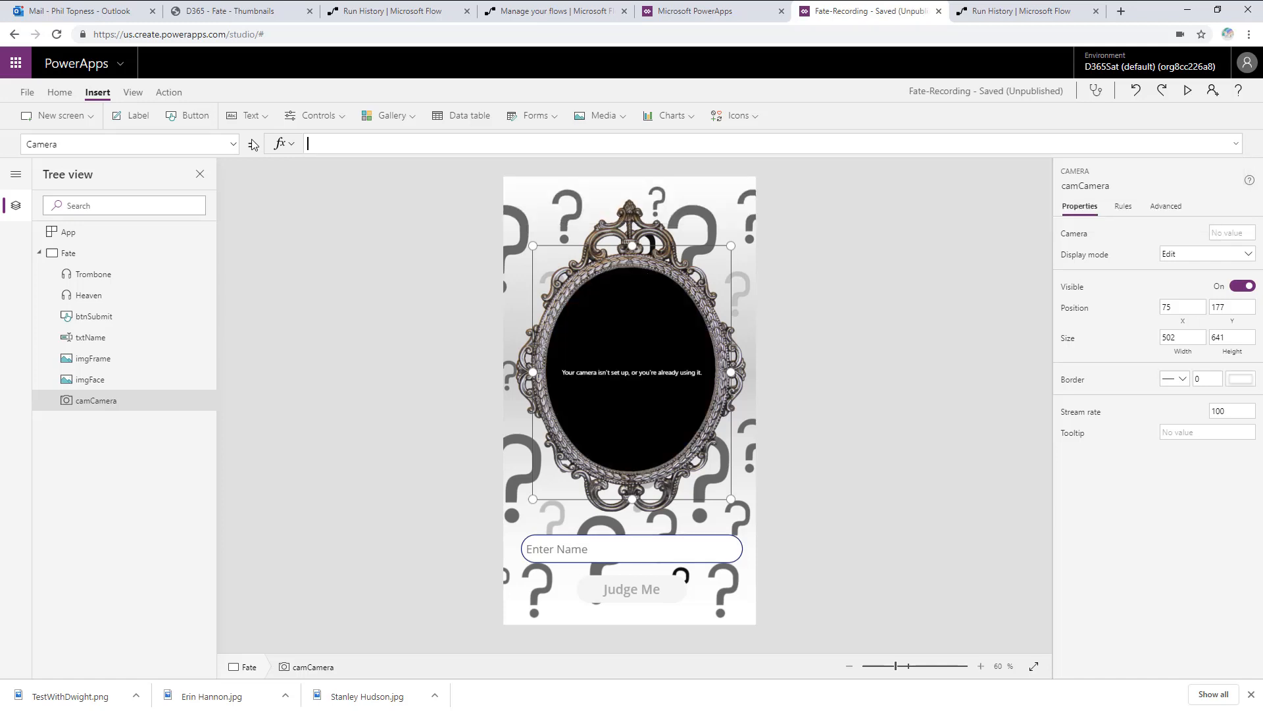
text(if(isblank)
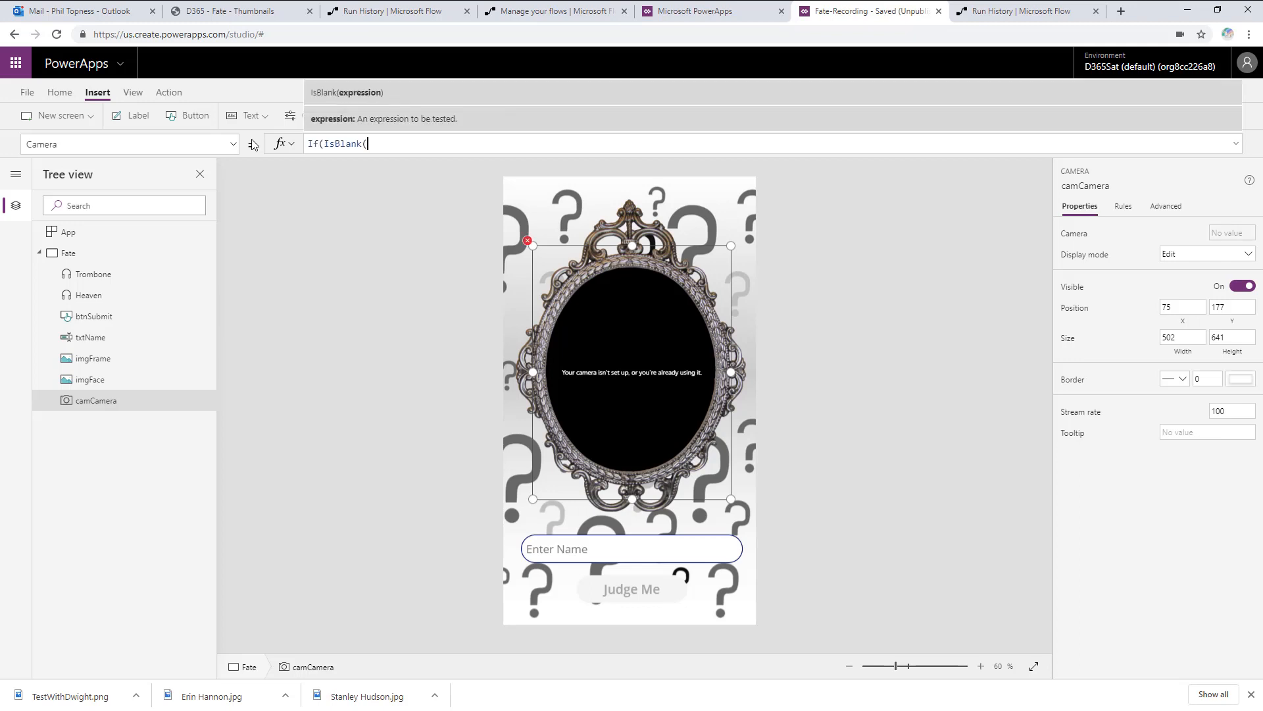
text((acceleration.X),)
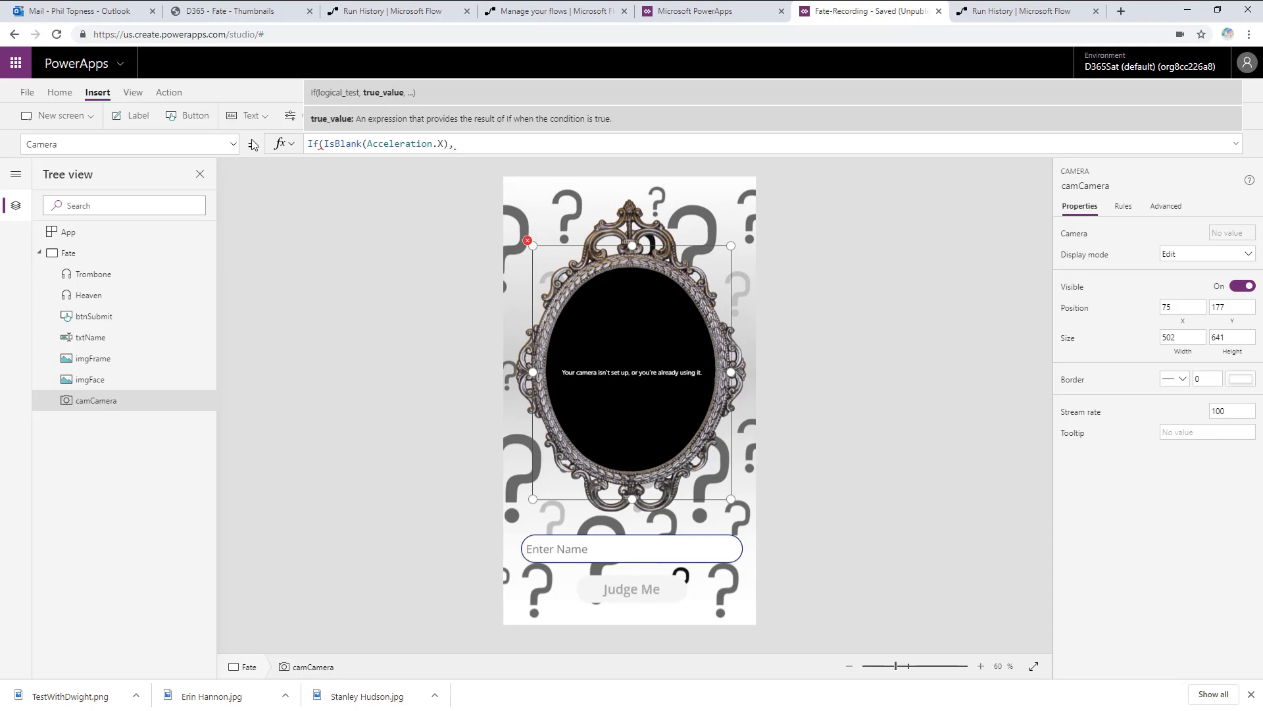
text(0,1))
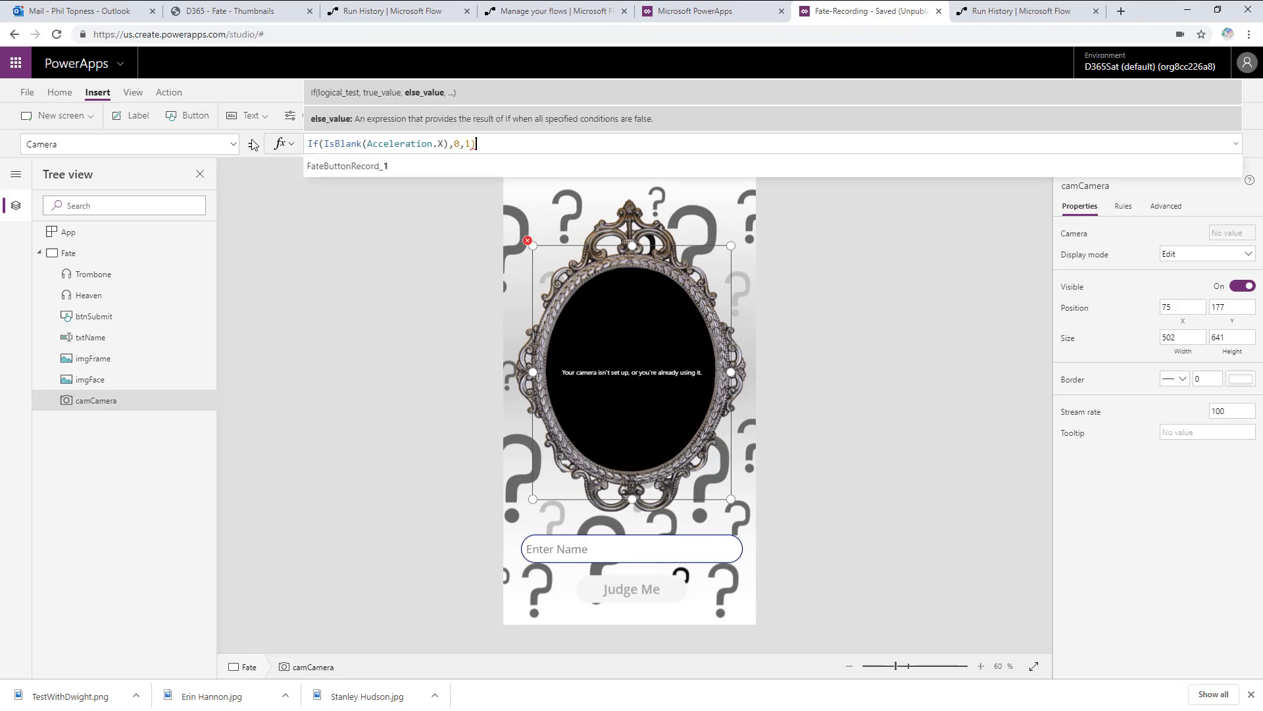
click(333, 278)
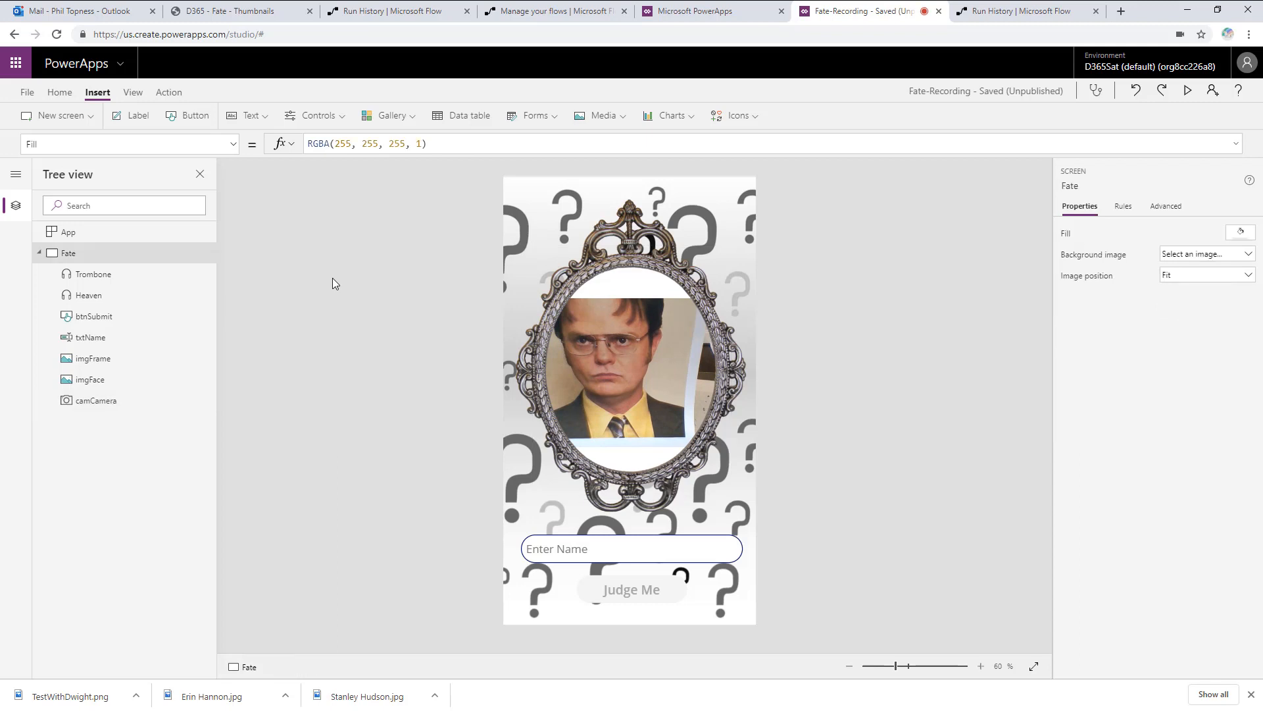
key(ctrl+s)
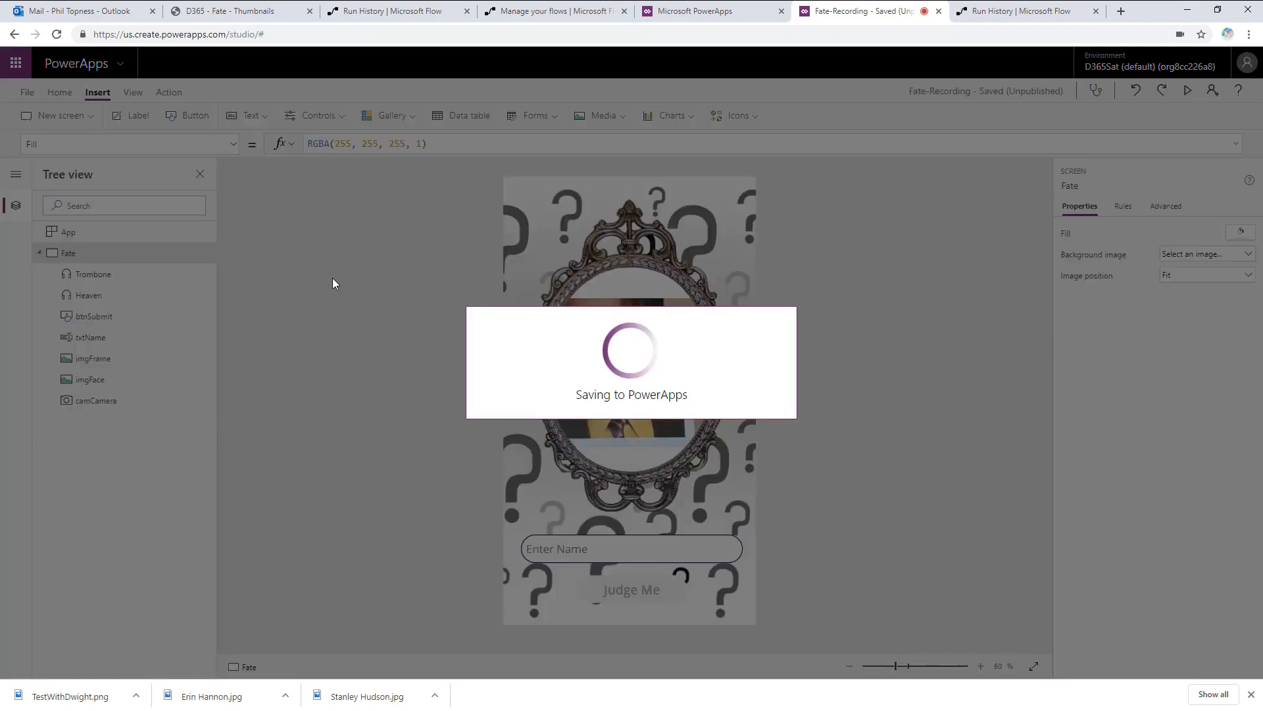
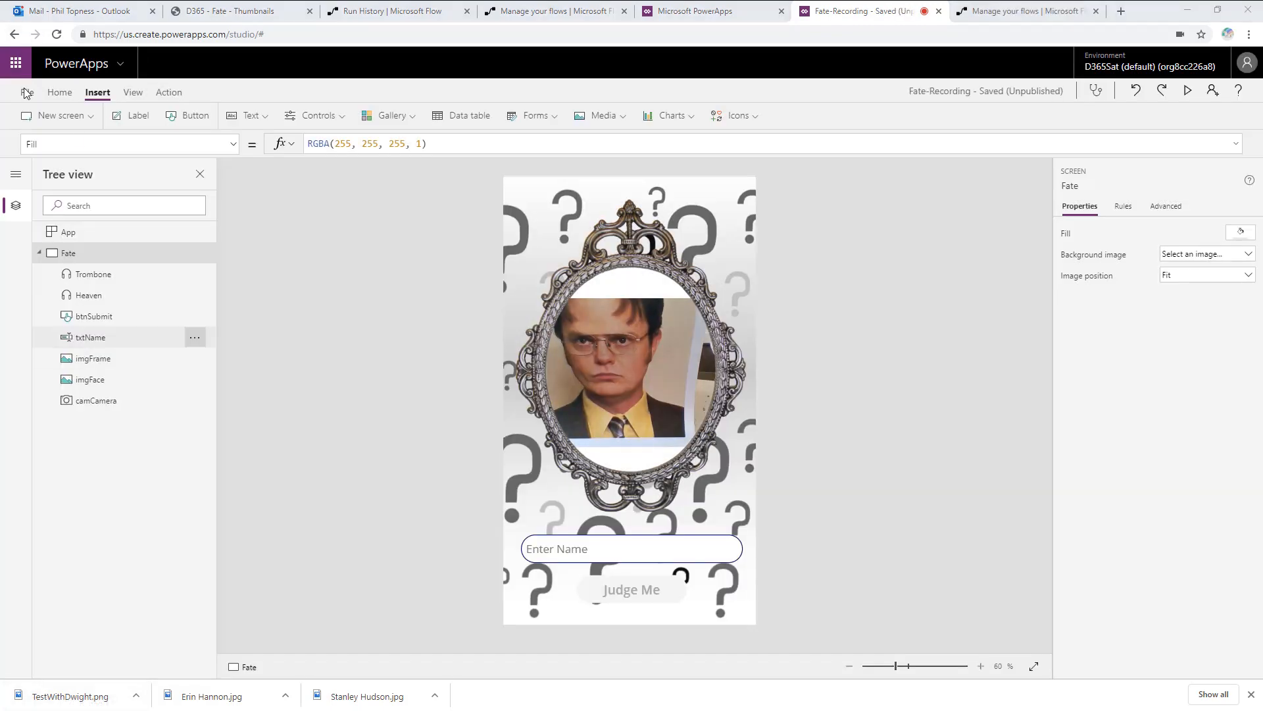
Save the Fate-Recording app, publish this version, and go back to the editor.
click(26, 93)
click(182, 291)
click(655, 444)
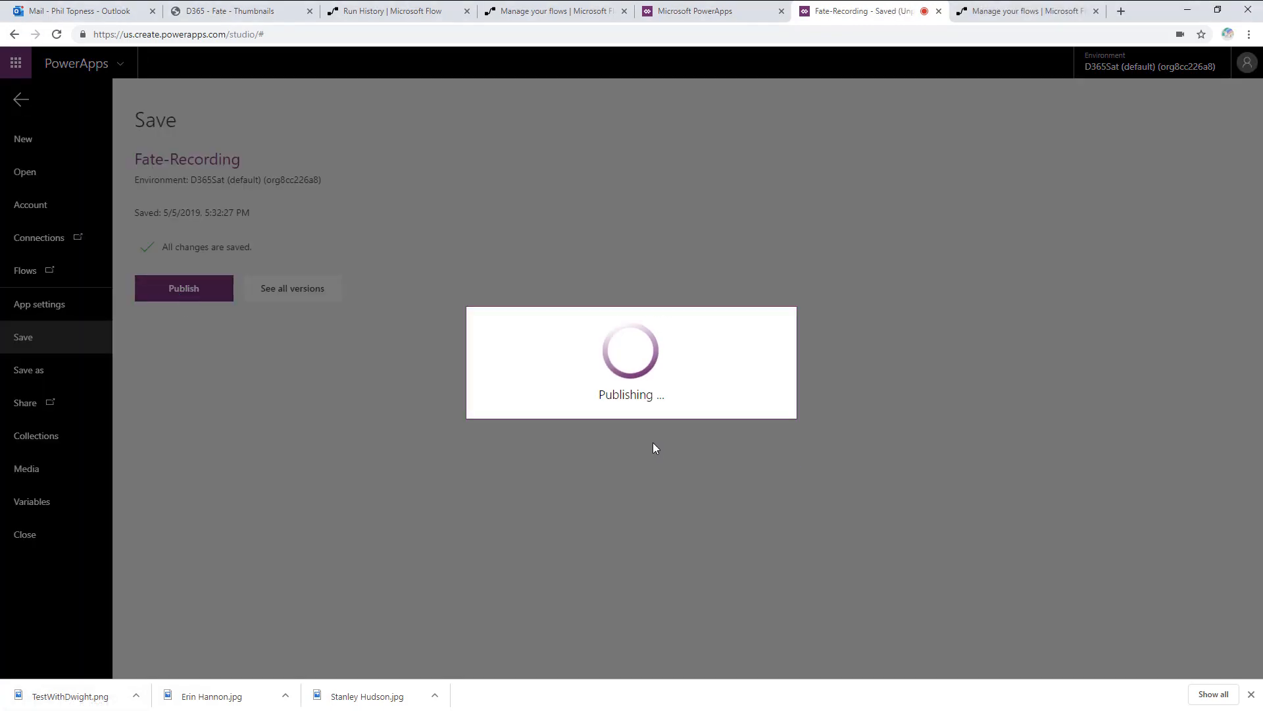
click(18, 100)
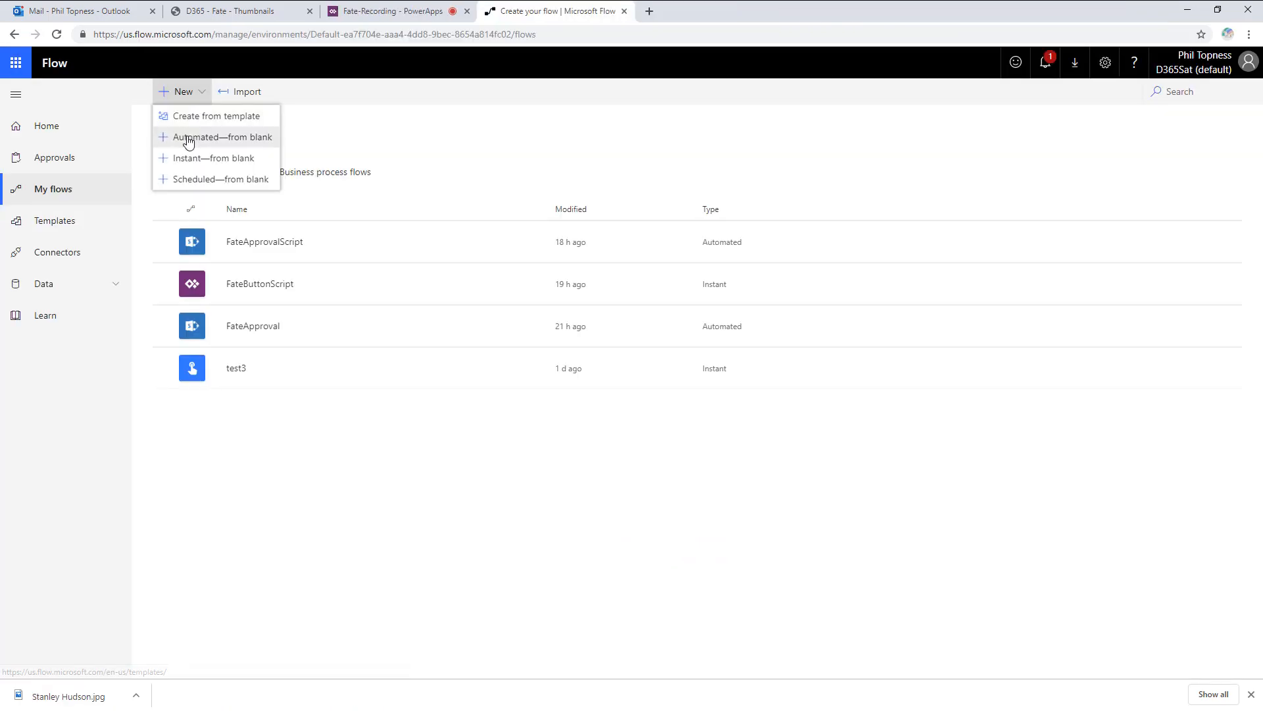
Create an automated flow named FateApproval-Vid with SharePoint's 'When an item is created' trigger.
click(187, 136)
click(714, 243)
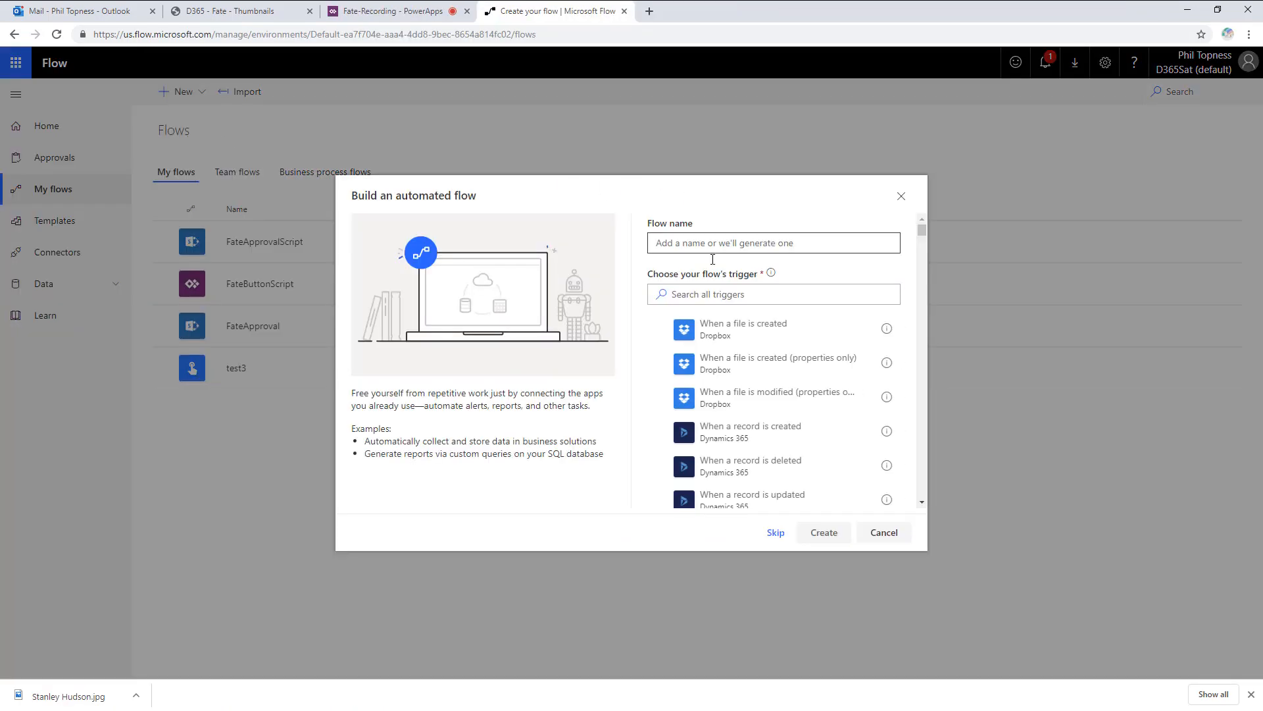
text(FateApproval-Vid)
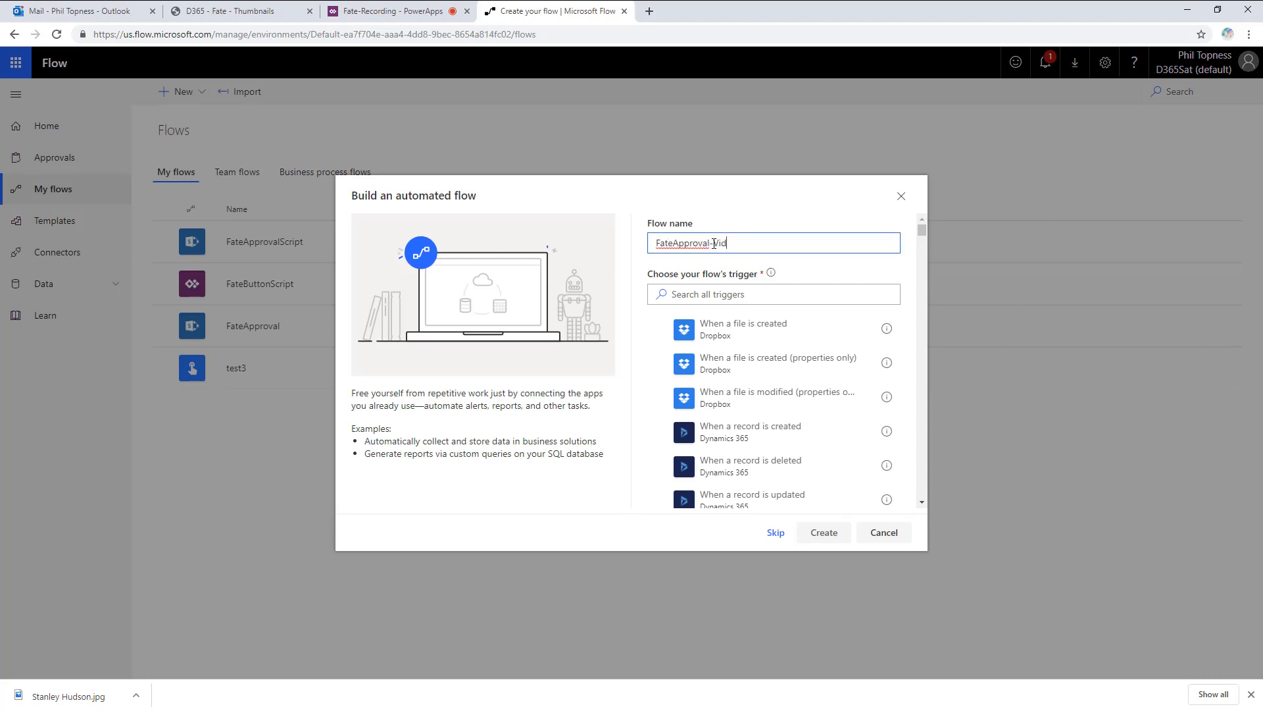
key(Tab)
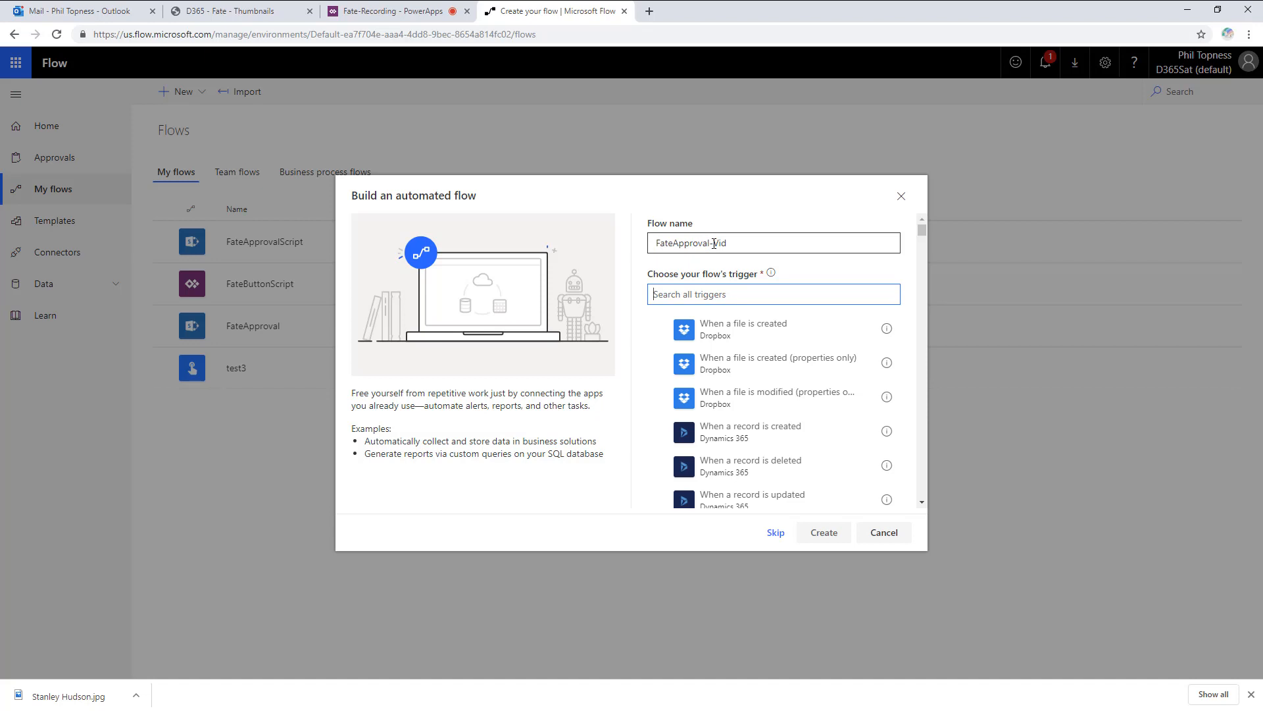
text(what an item is created)
click(752, 337)
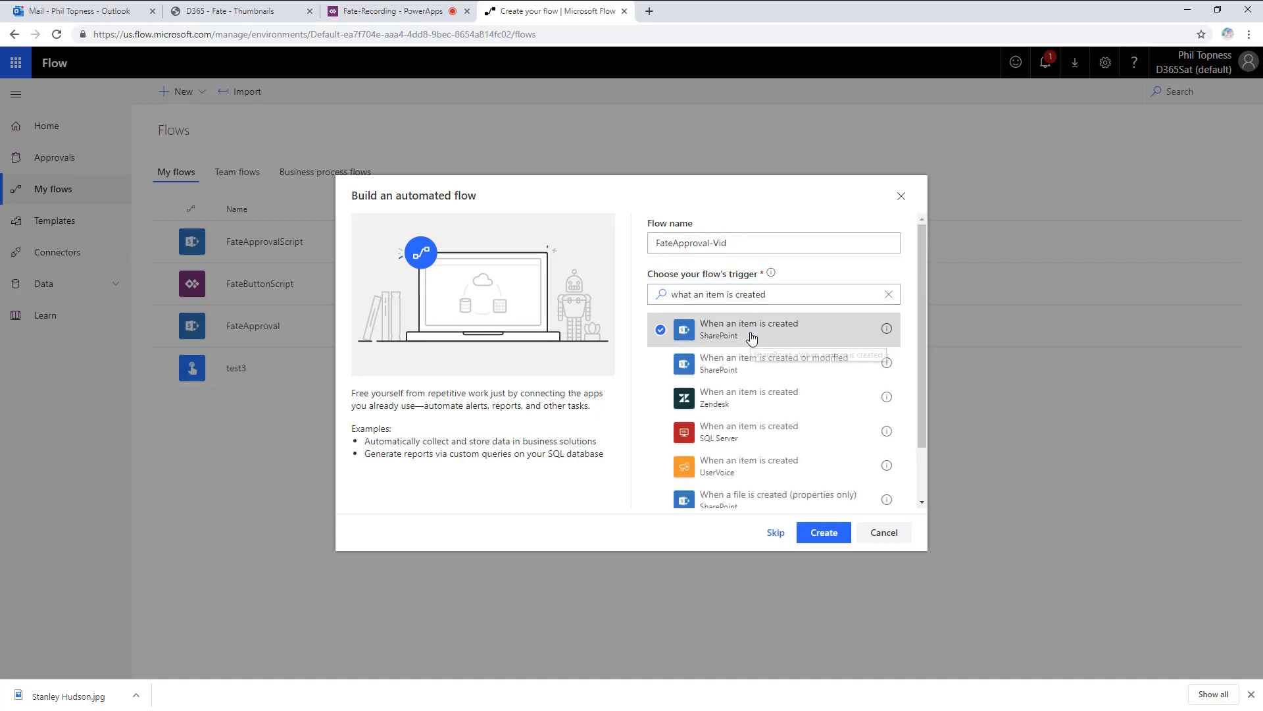
click(823, 532)
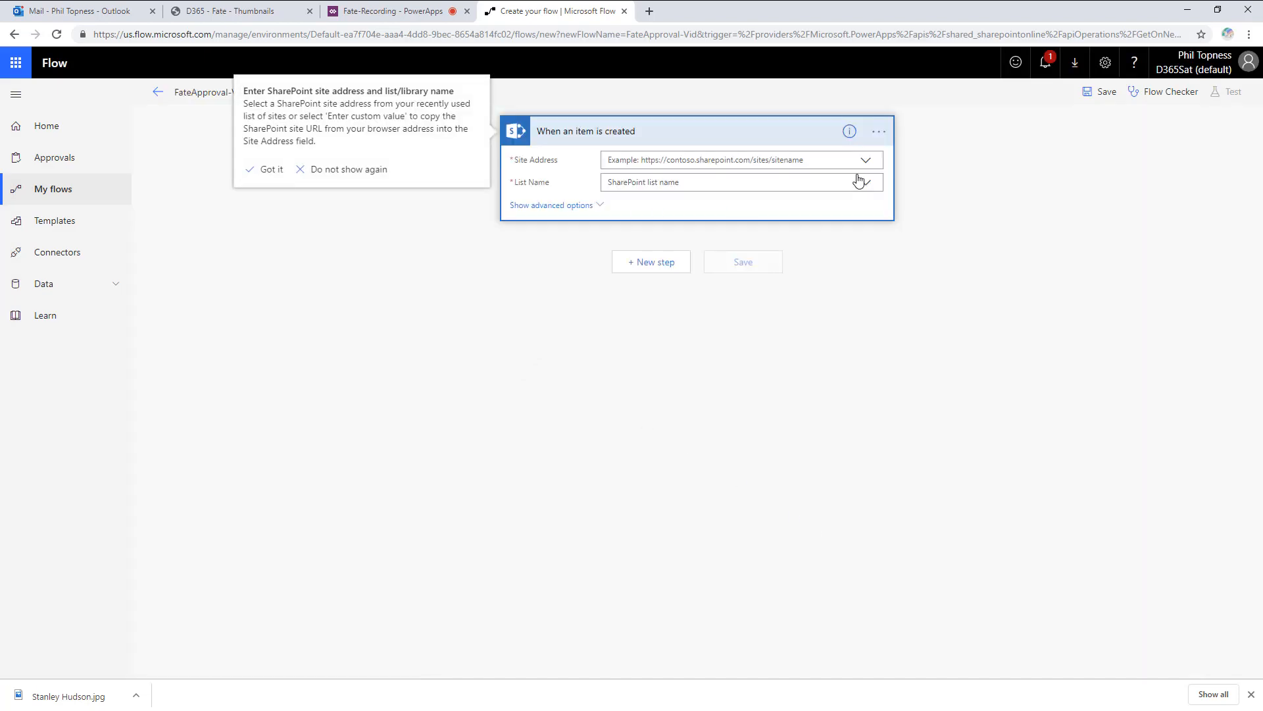
Point the trigger at the D365 site and the custom list name Fate.
click(866, 160)
click(708, 200)
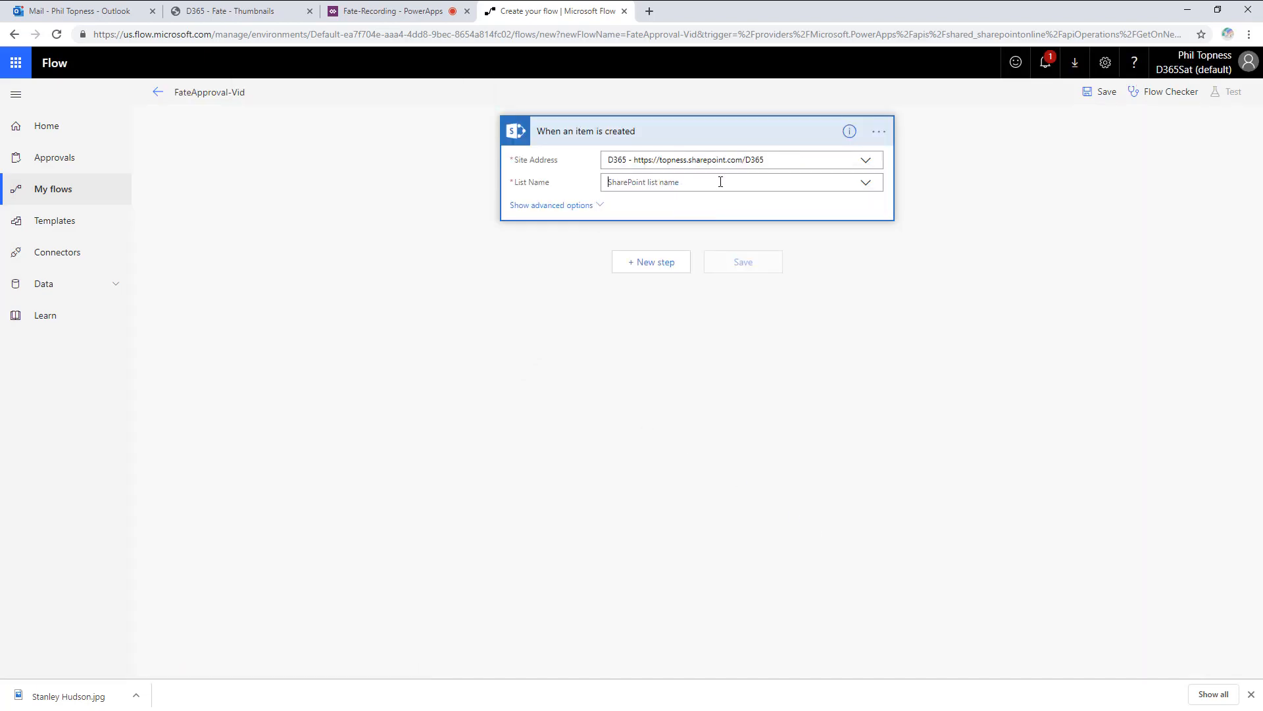
click(662, 218)
text(Fate)
click(643, 262)
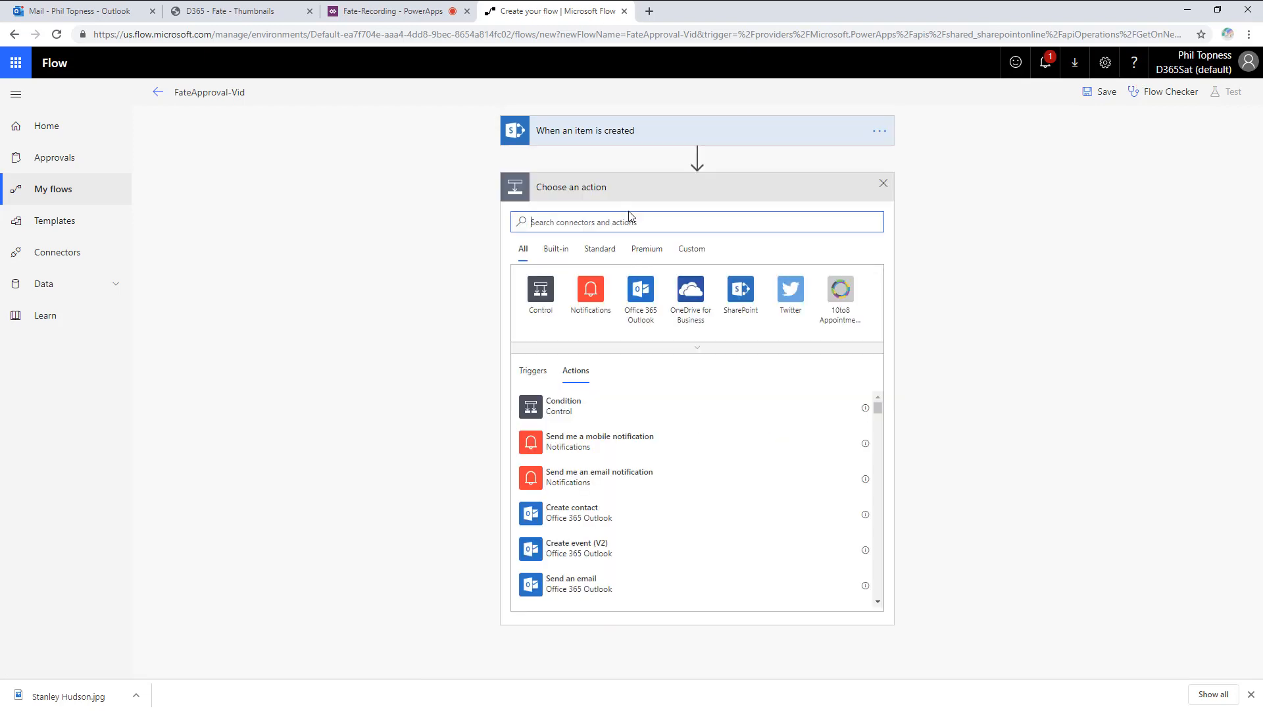
Add an Initialize variable step renamed SetApprover that sets String variable Approver to Created By Email.
text(variable)
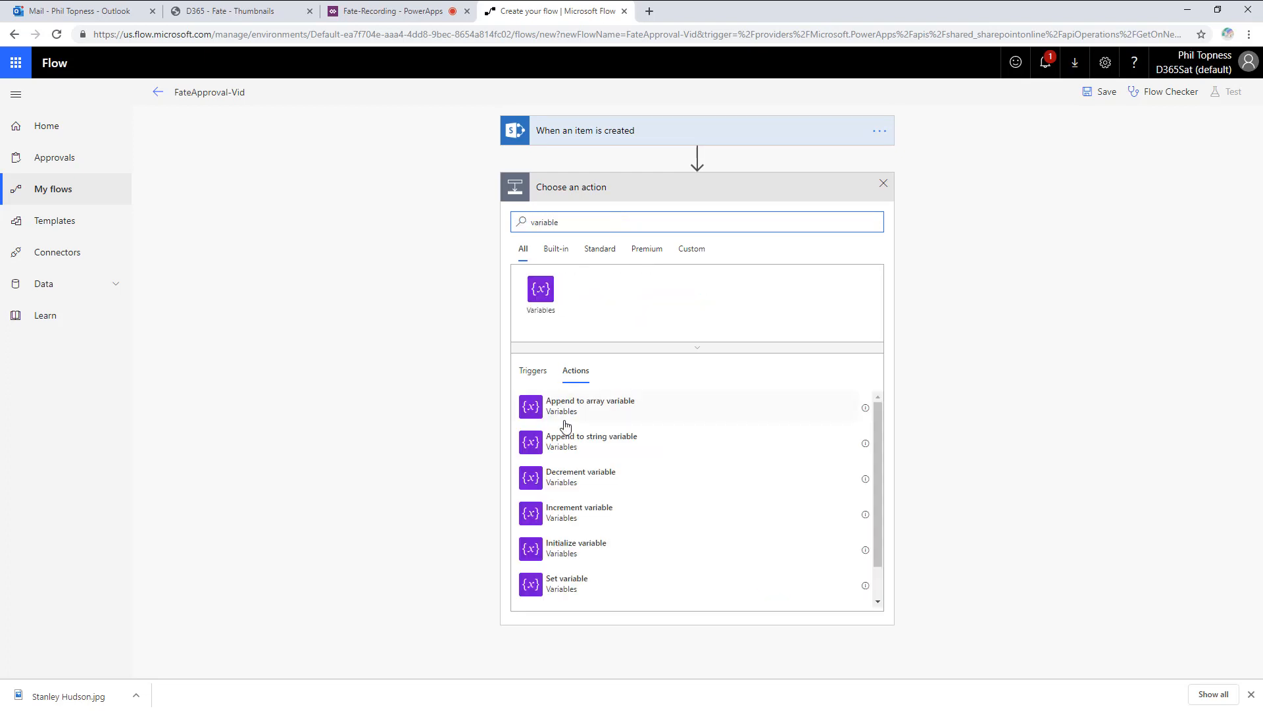
click(582, 548)
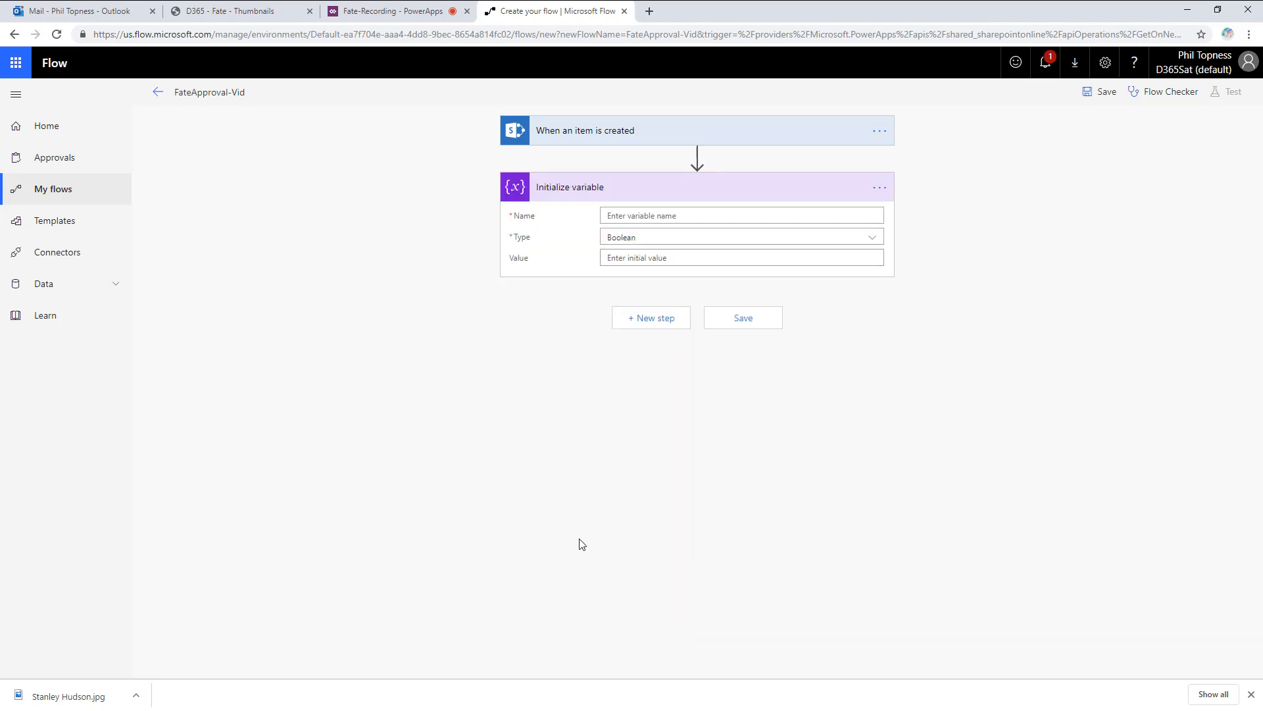
click(658, 215)
text(Approver)
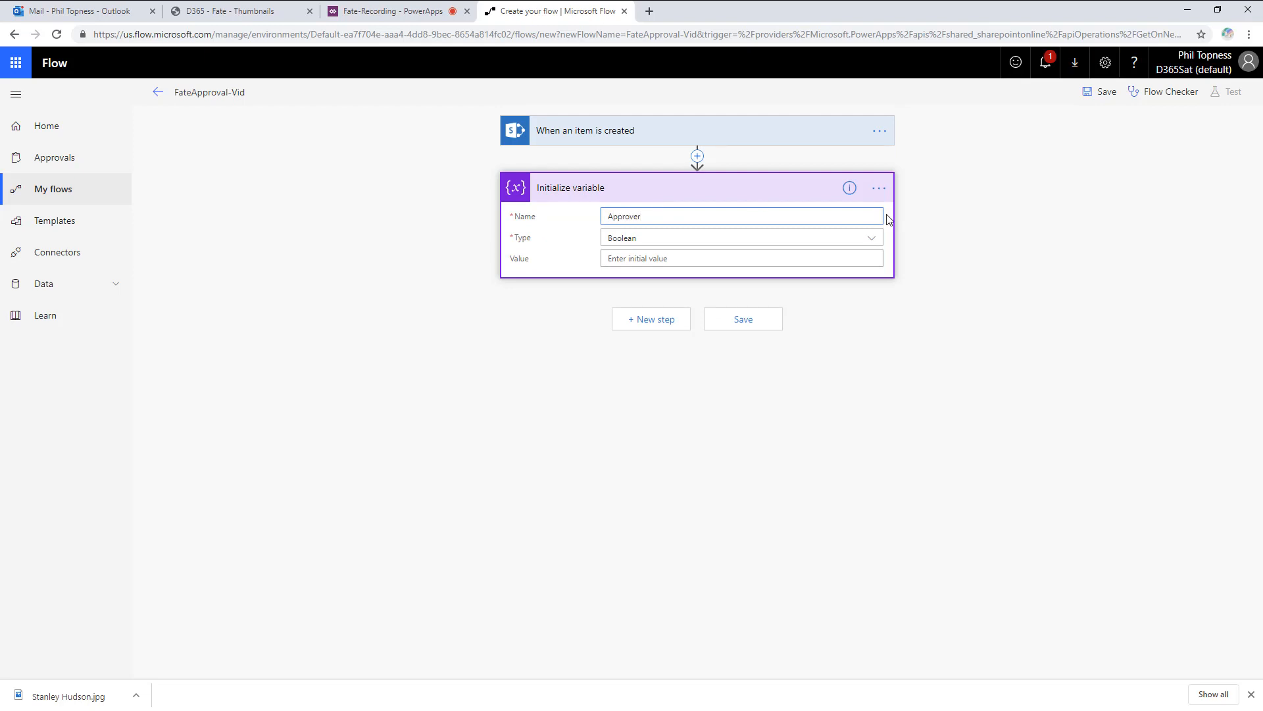
click(879, 188)
click(926, 187)
text(SetAppro)
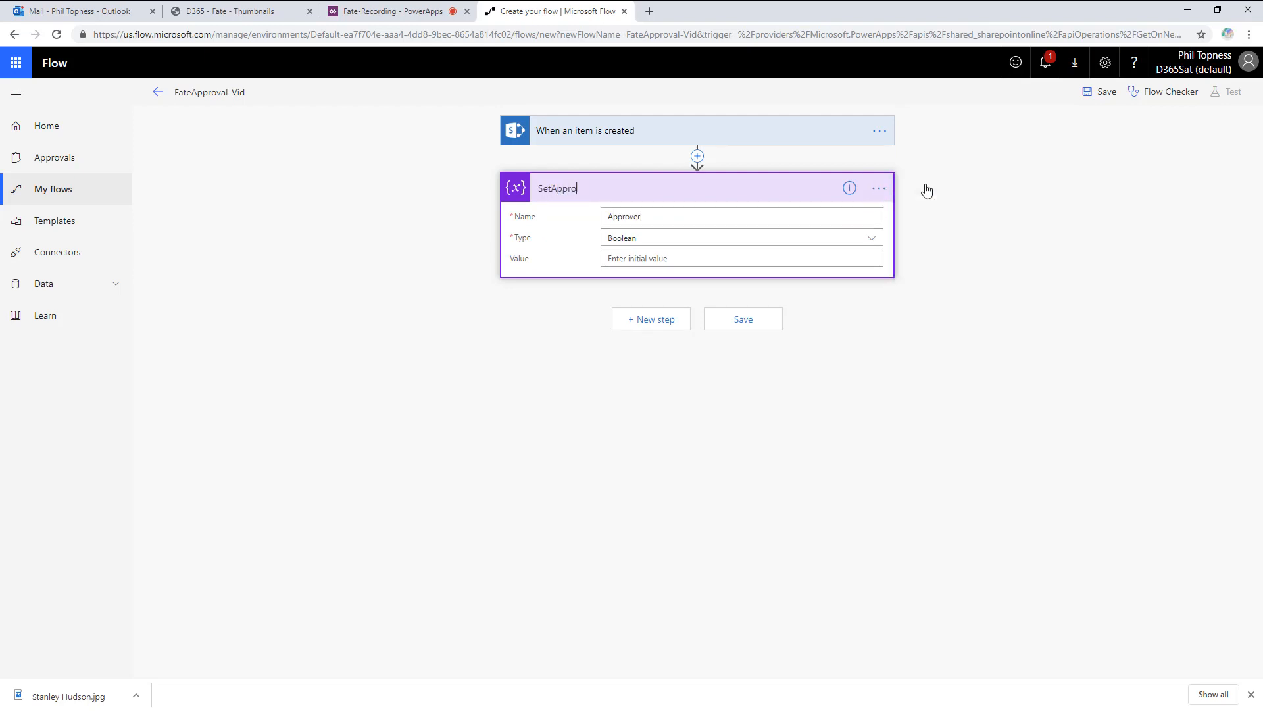
text(ver)
click(687, 238)
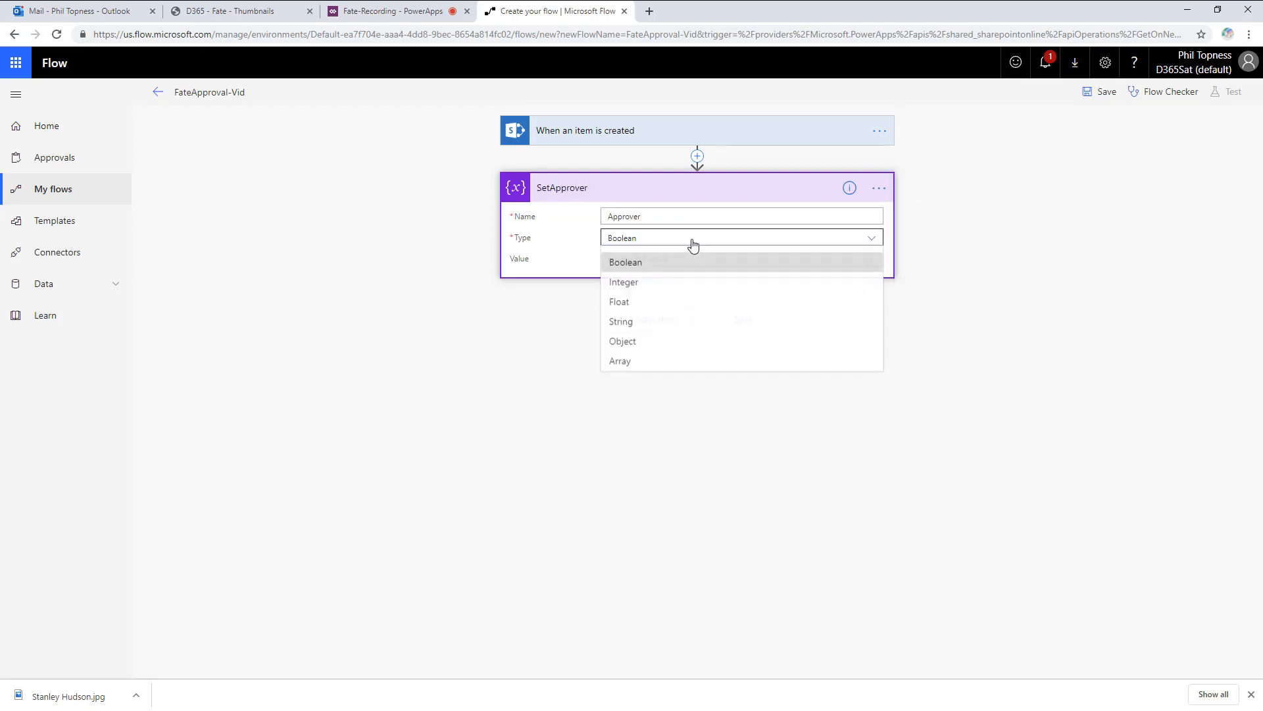
click(633, 319)
click(651, 259)
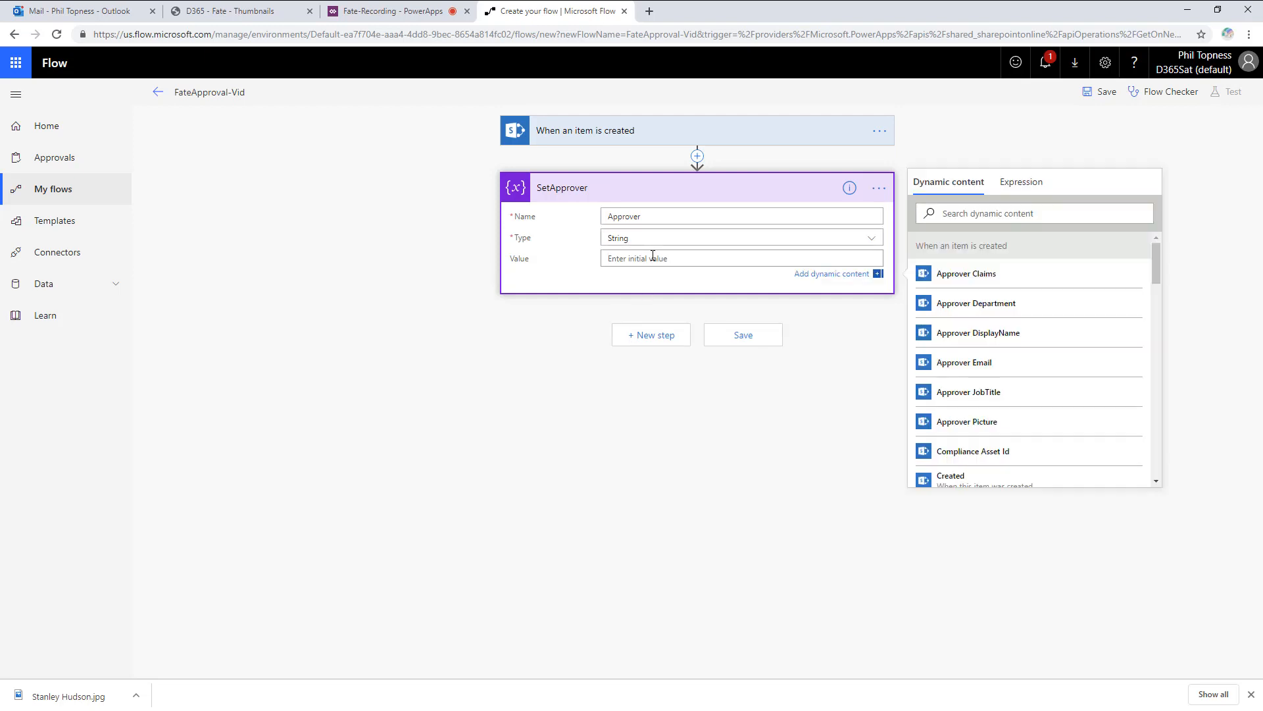
scroll(934, 341, down, 5)
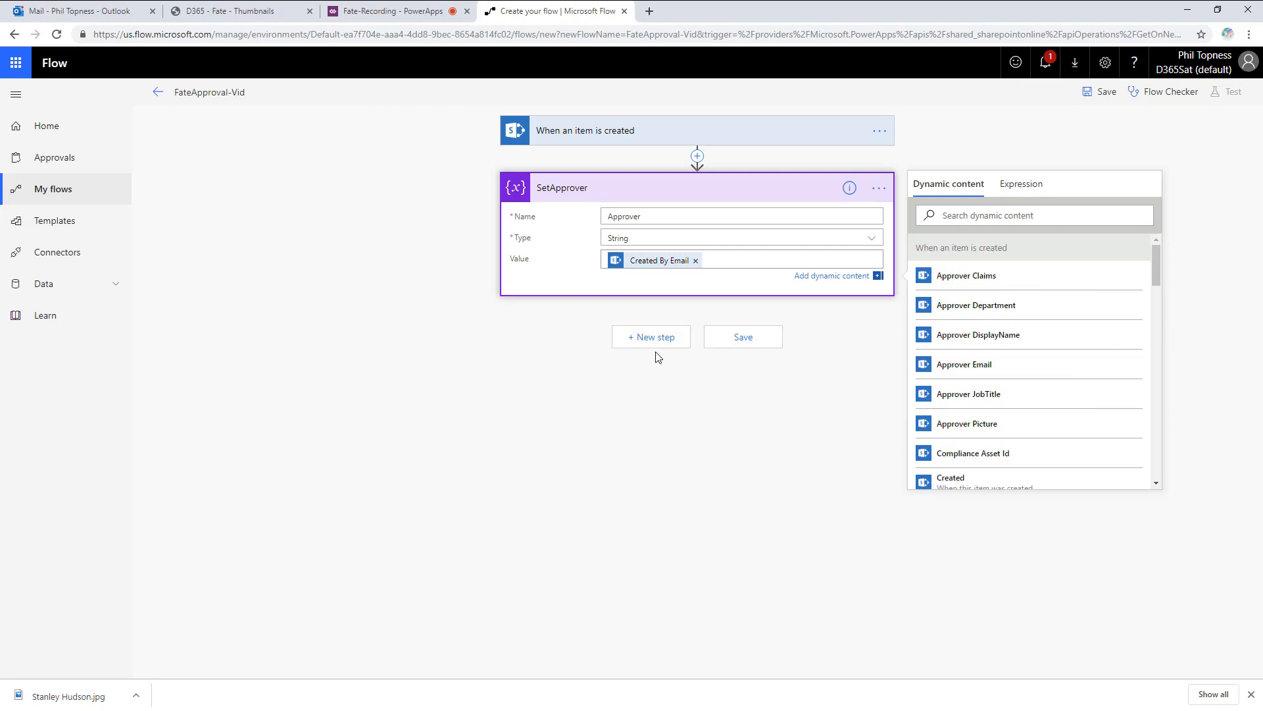
click(639, 338)
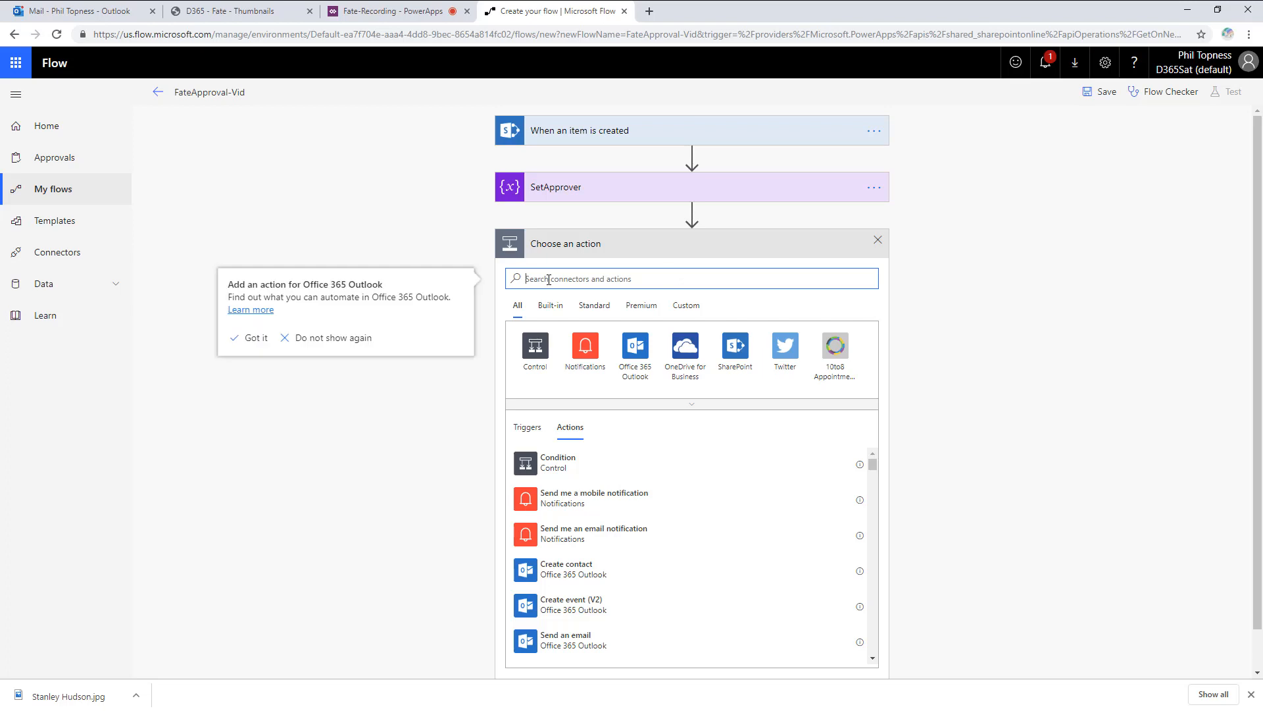
Add Office 365 Outlook's 'Get mail tips for a mailbox' with the Approver variable as Mailbox Address.
text(get mail tips)
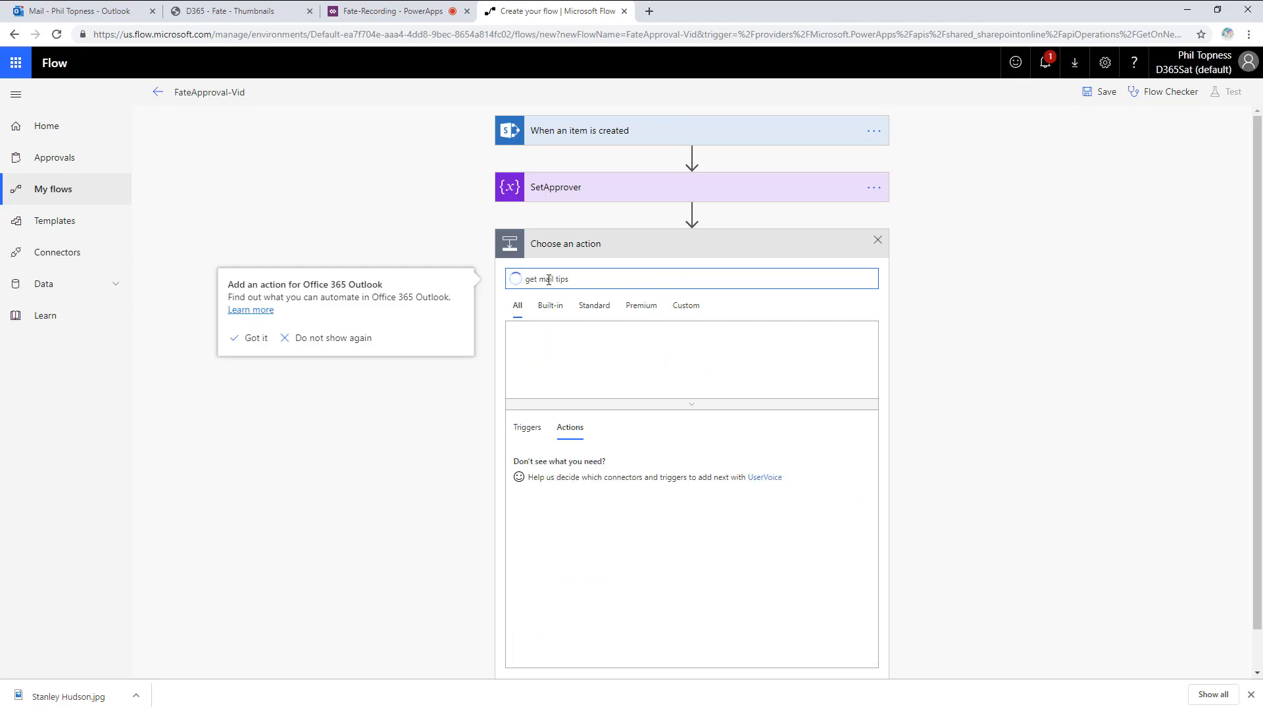
click(594, 466)
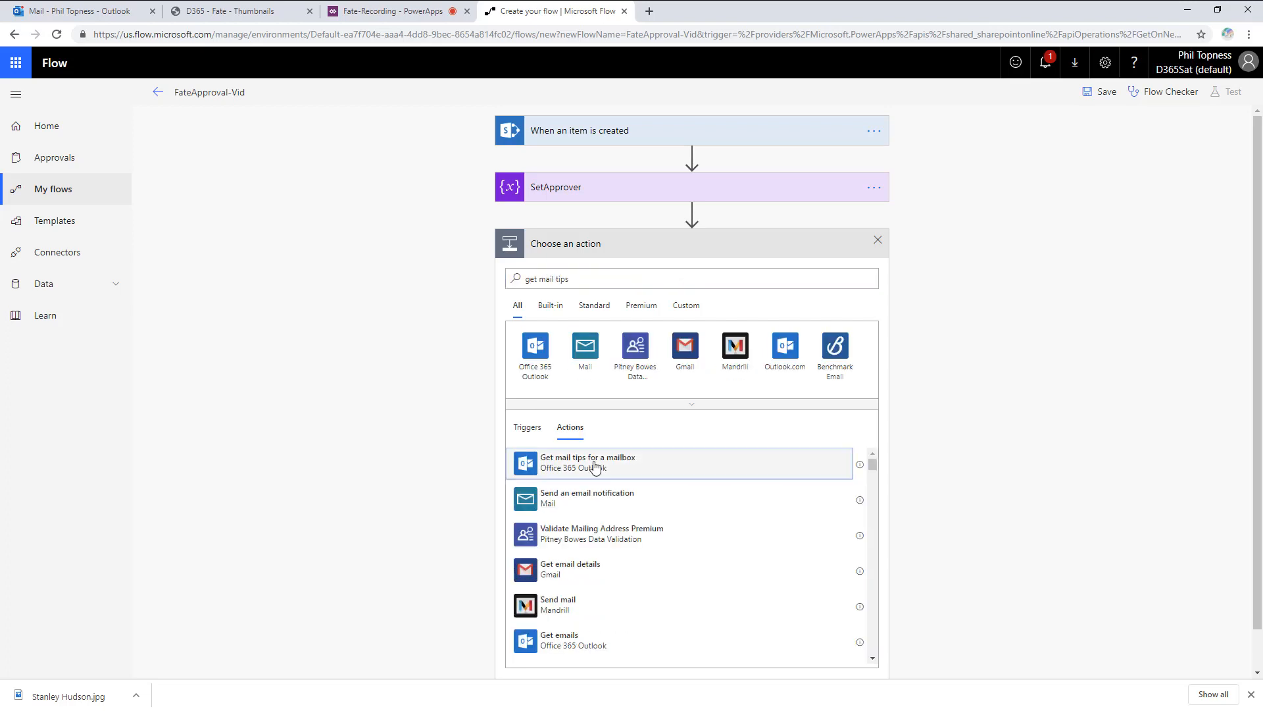
click(594, 465)
click(642, 274)
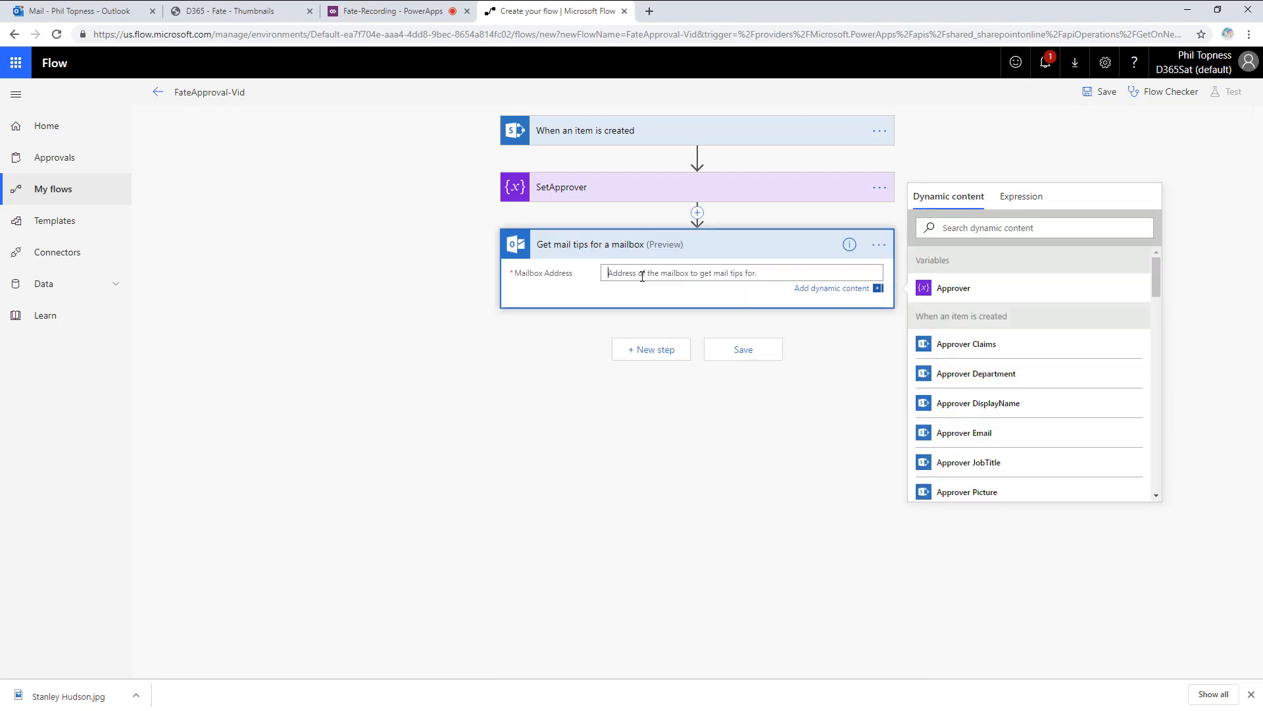
click(953, 289)
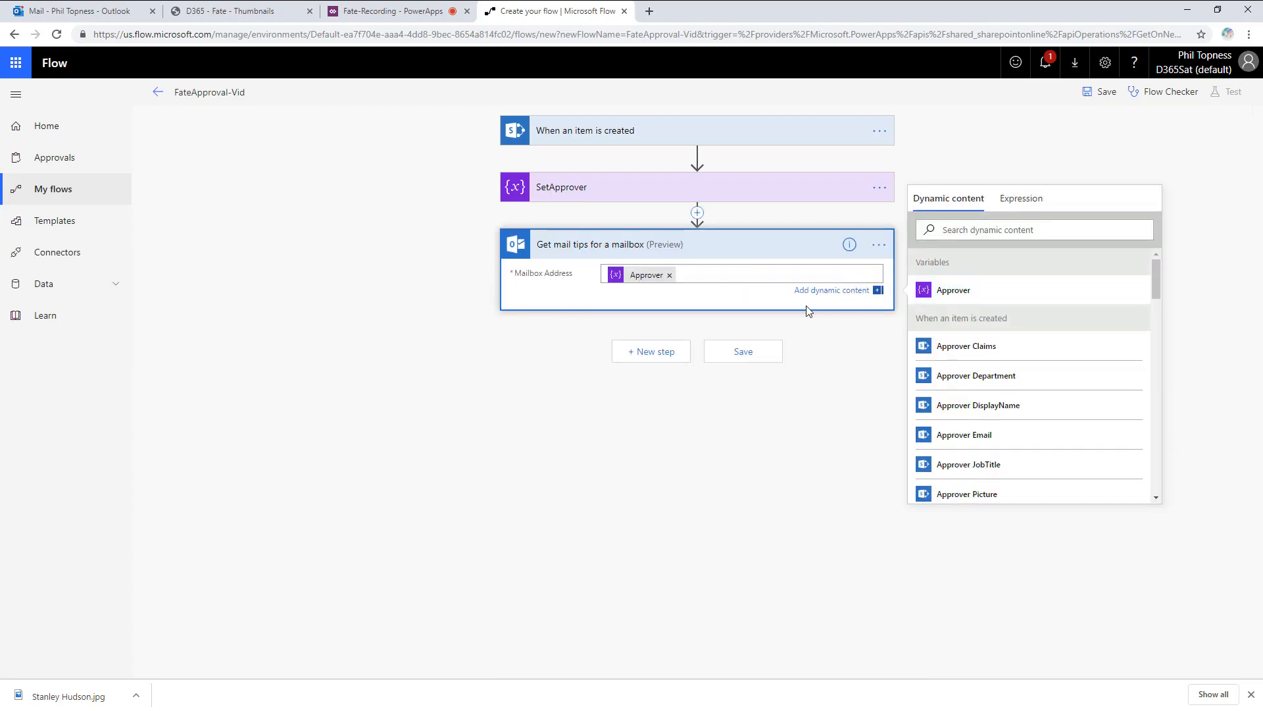
click(655, 352)
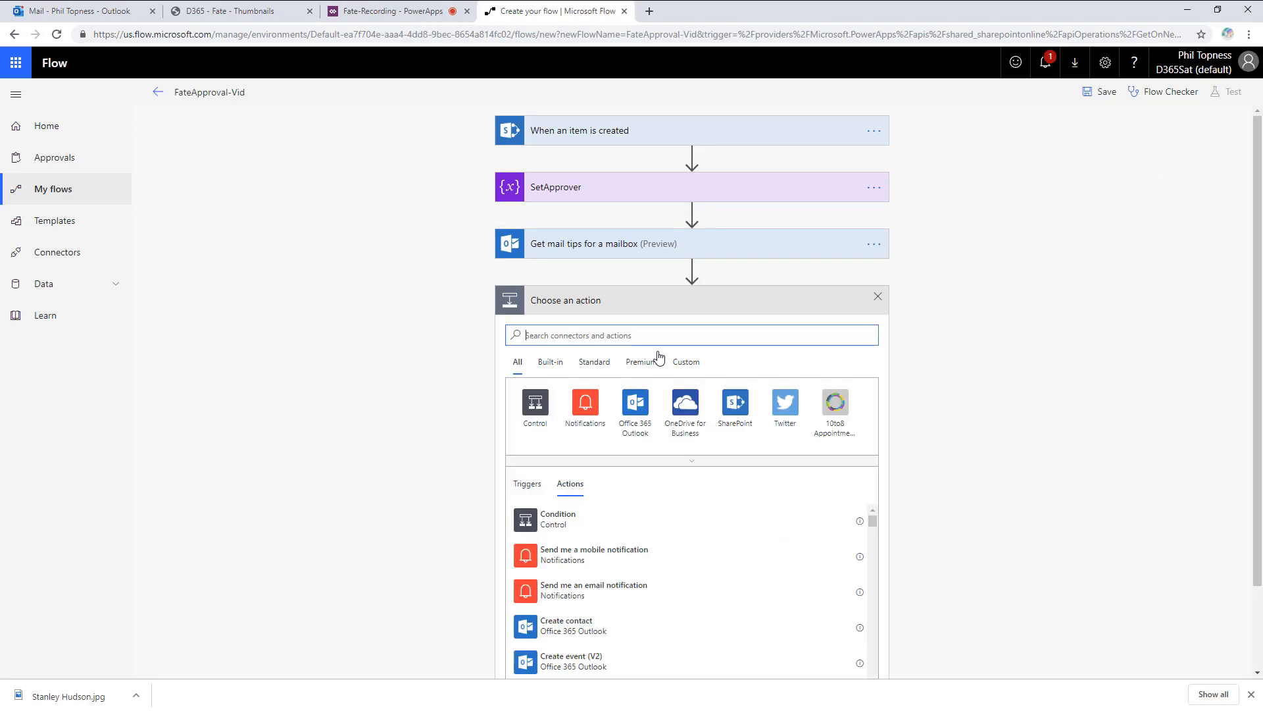
Add a Condition whose first value is the expression empty() around the mail tips Message.
click(559, 520)
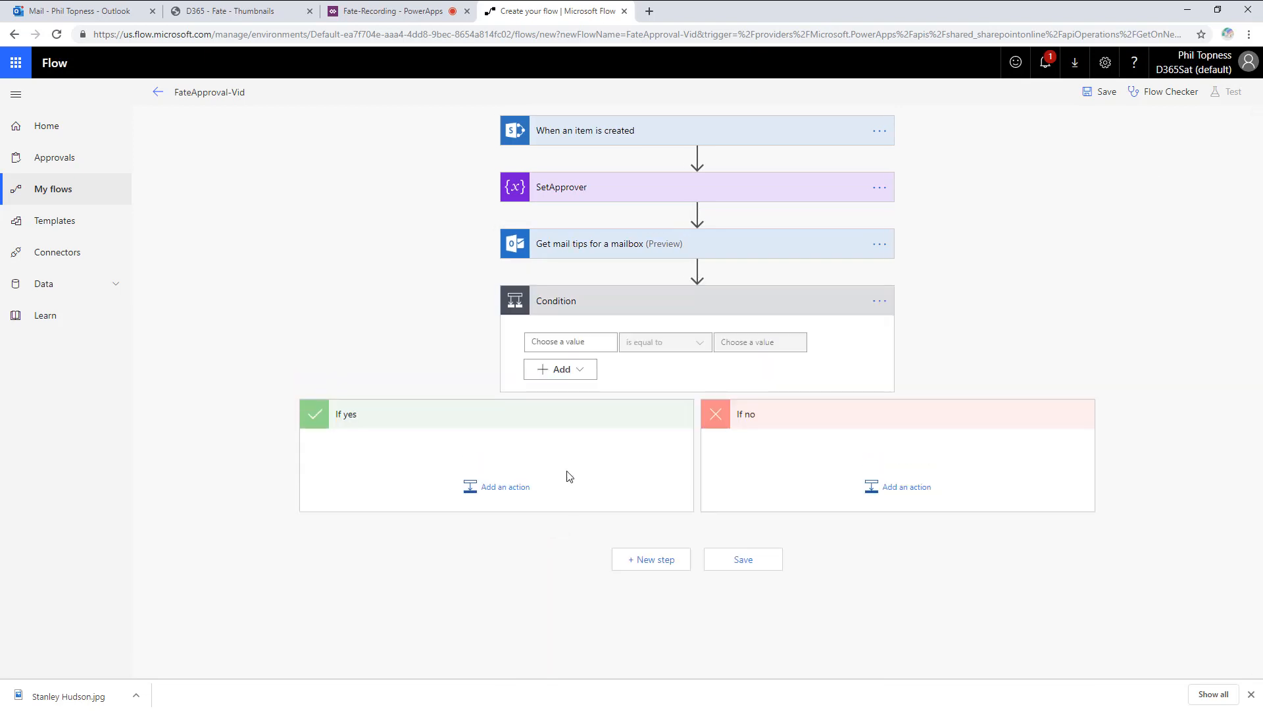
click(588, 339)
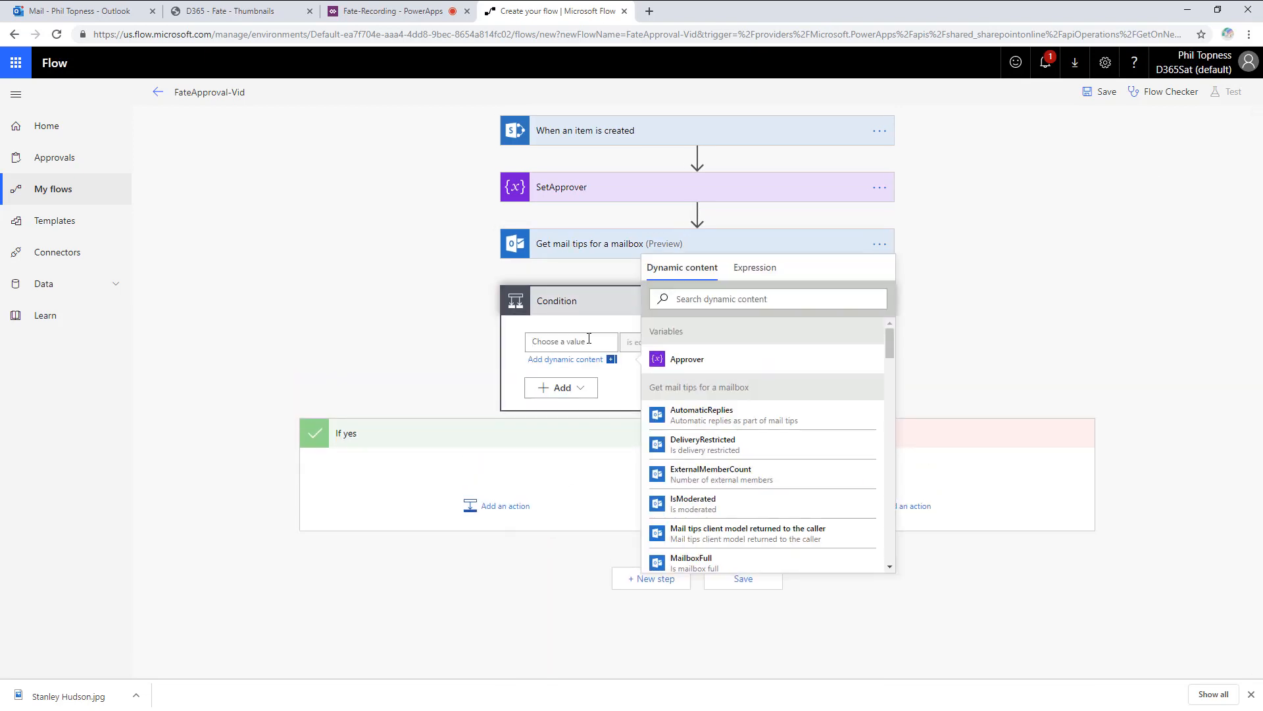
click(739, 285)
text(empty)
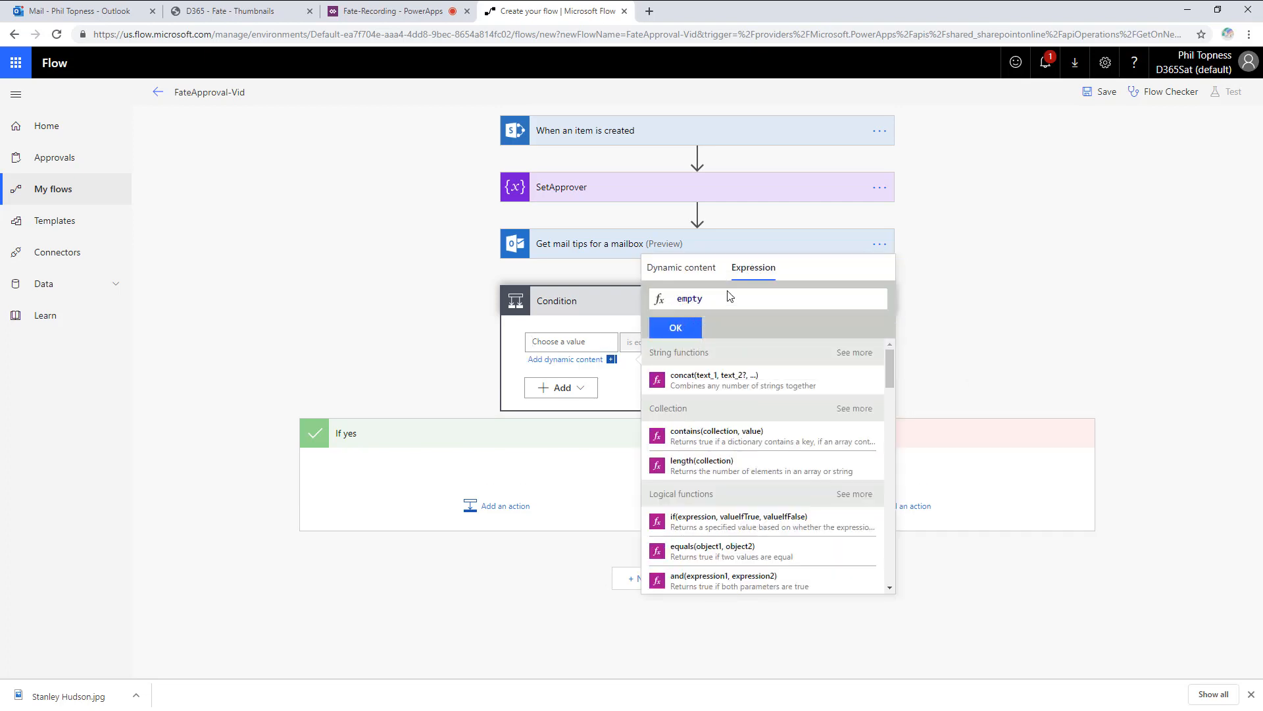
text(()
click(655, 276)
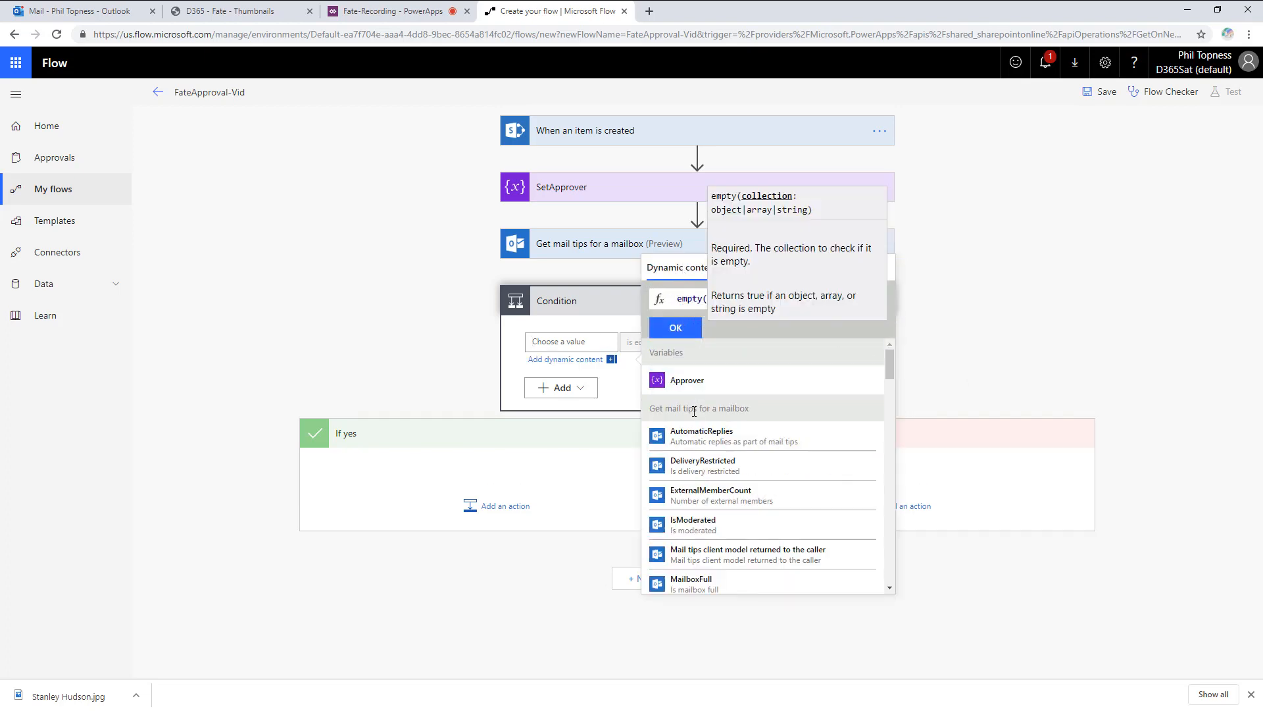
scroll(694, 472, down, 3)
click(694, 474)
click(692, 331)
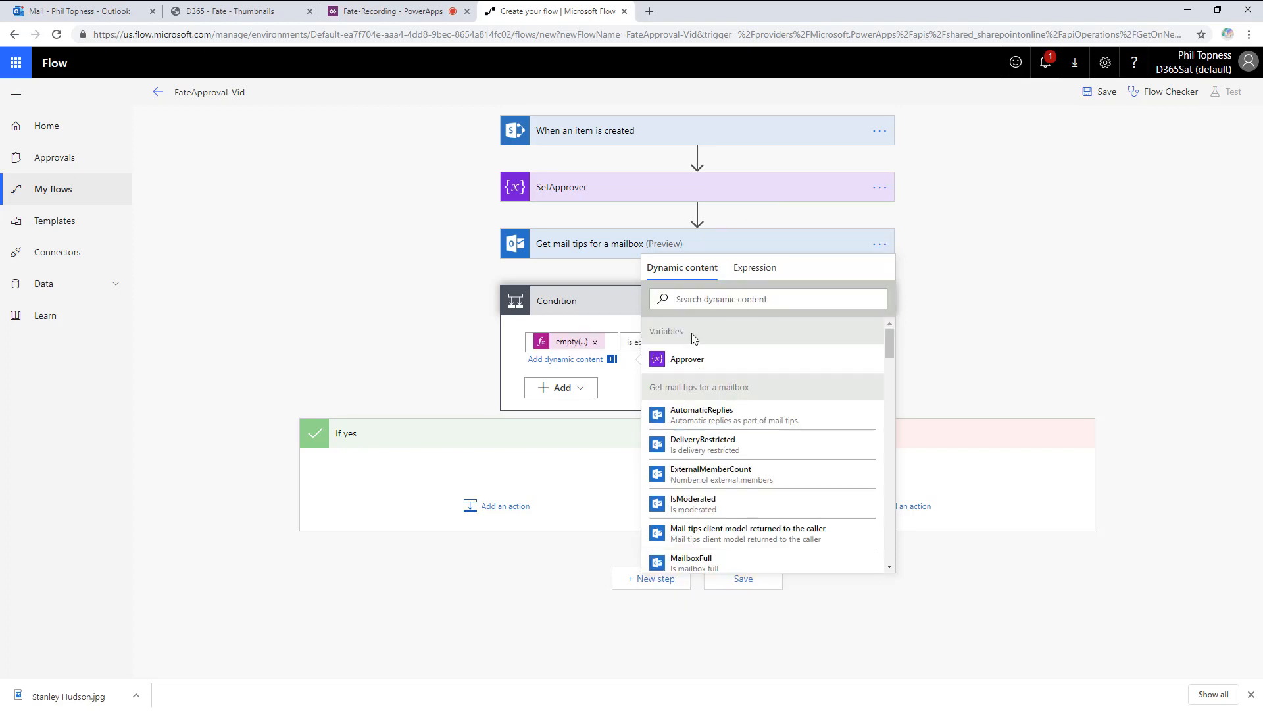
click(634, 380)
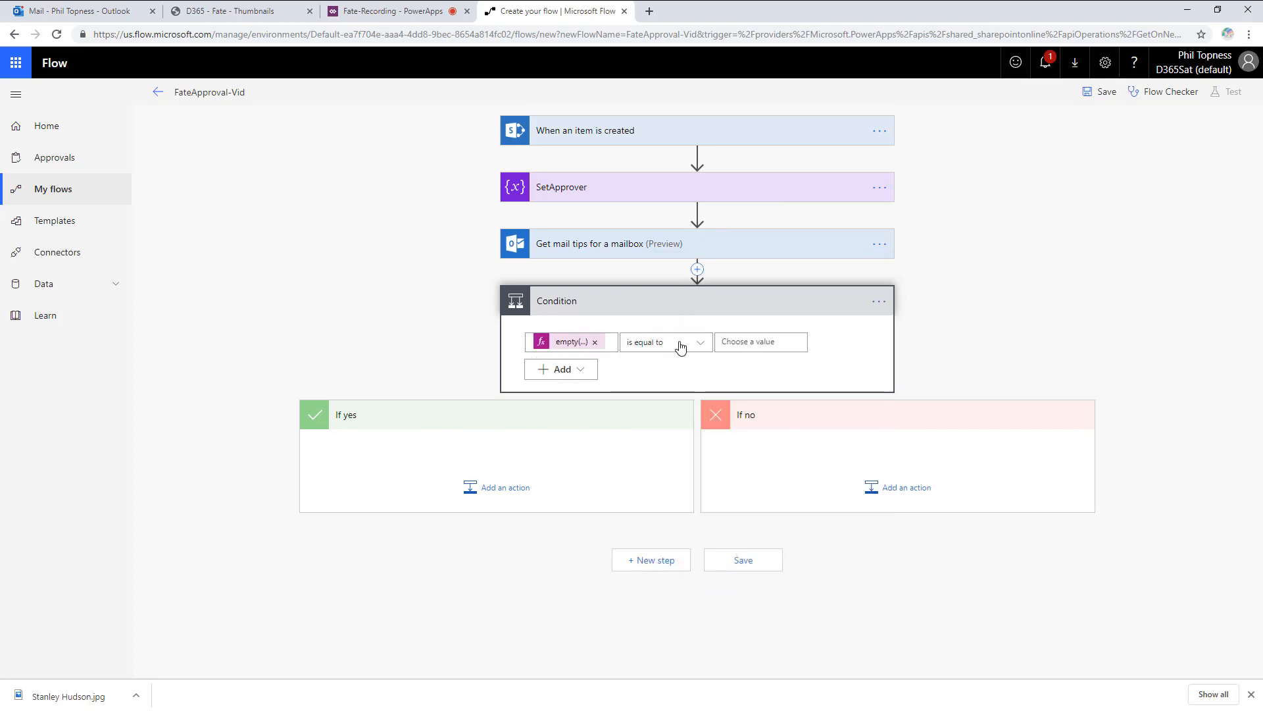
Compare the condition as equal to true and begin adding an action under If no.
click(748, 343)
text(true)
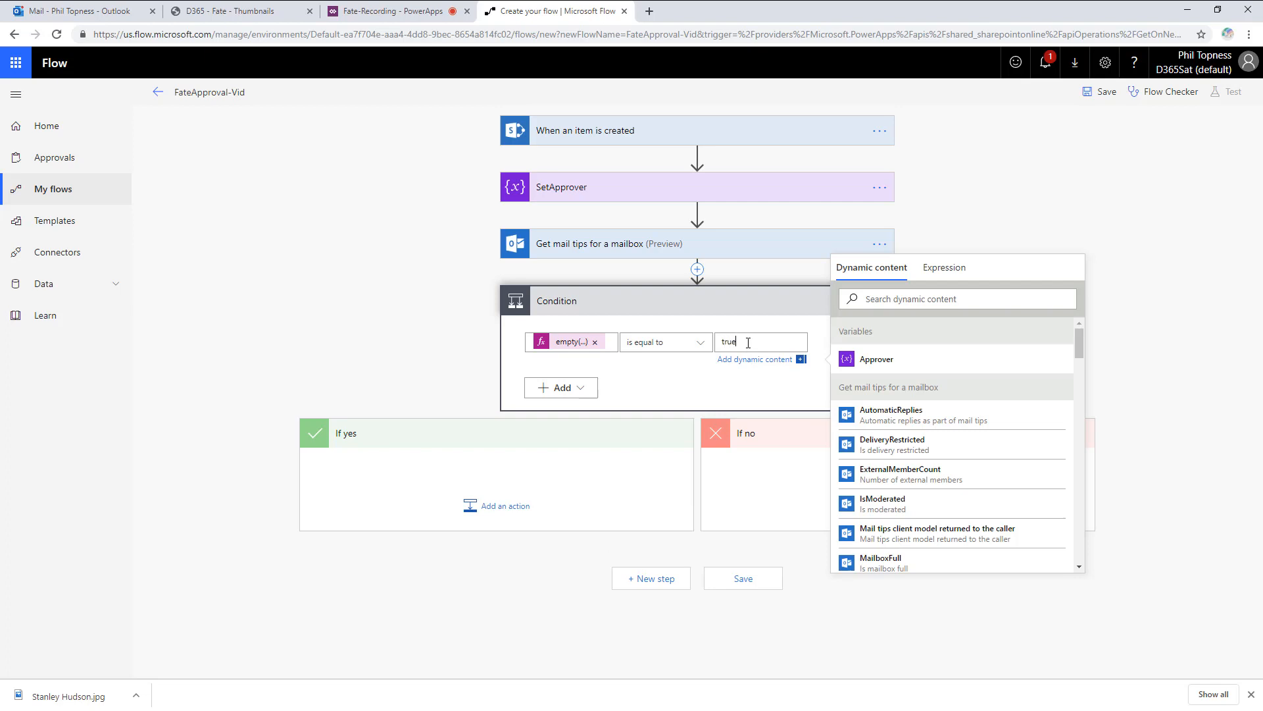
click(768, 502)
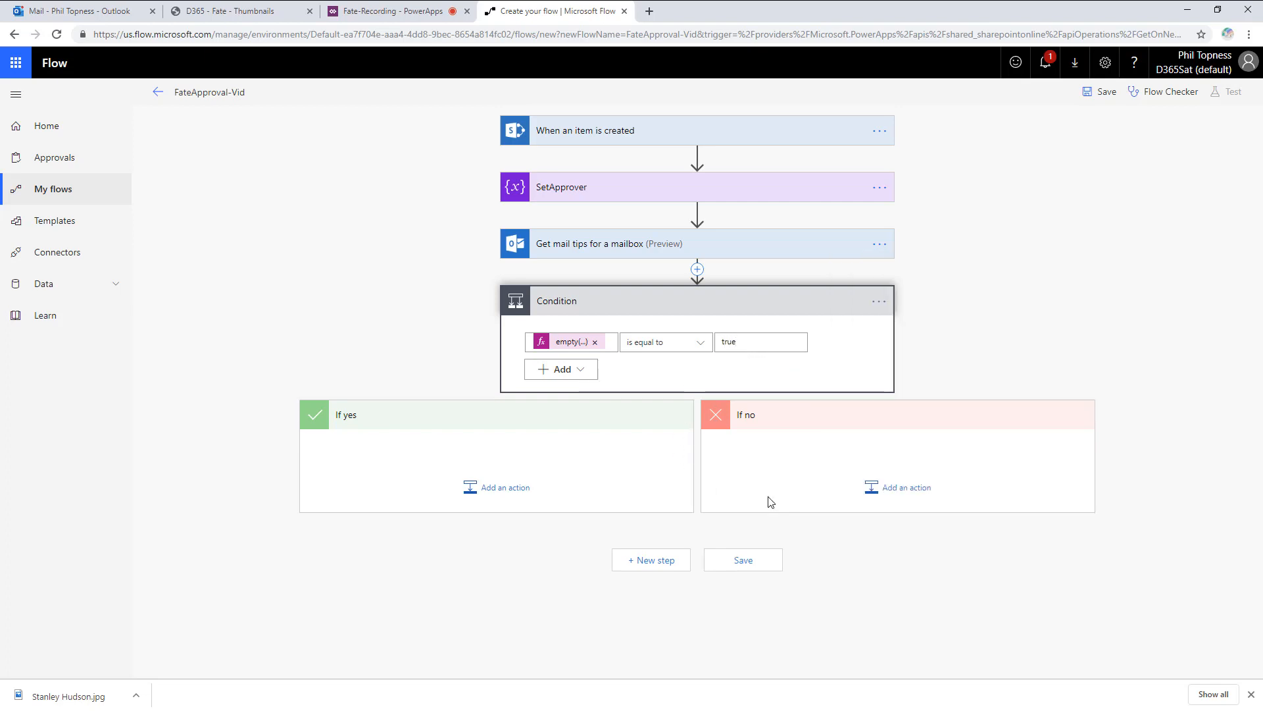
click(910, 490)
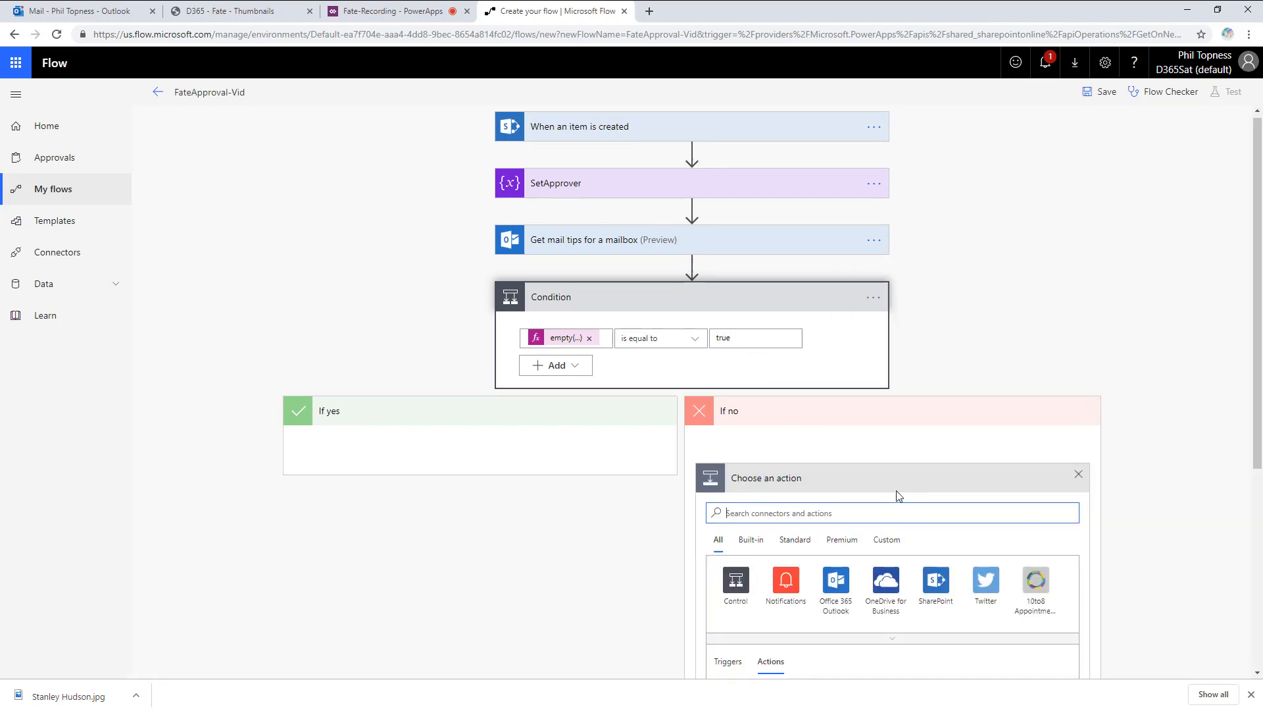
Add Get manager (V2) in the If no branch with the Approver variable as the User.
text(get manager)
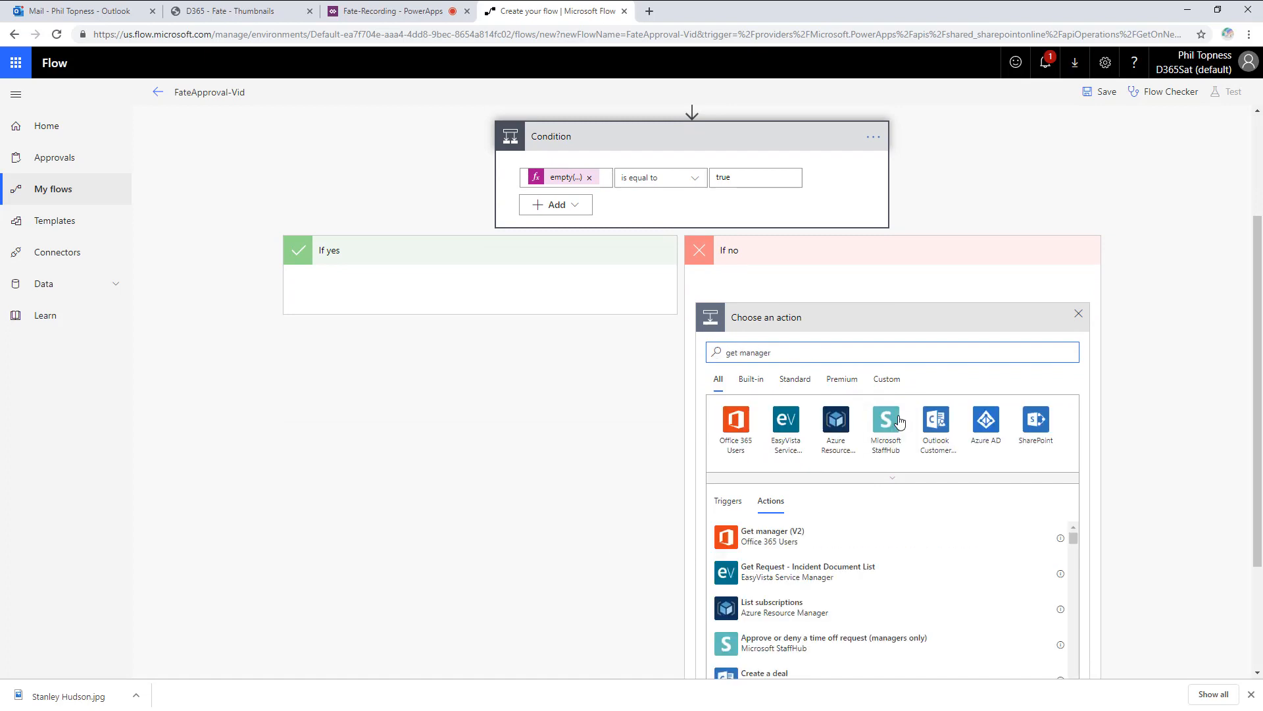
click(797, 540)
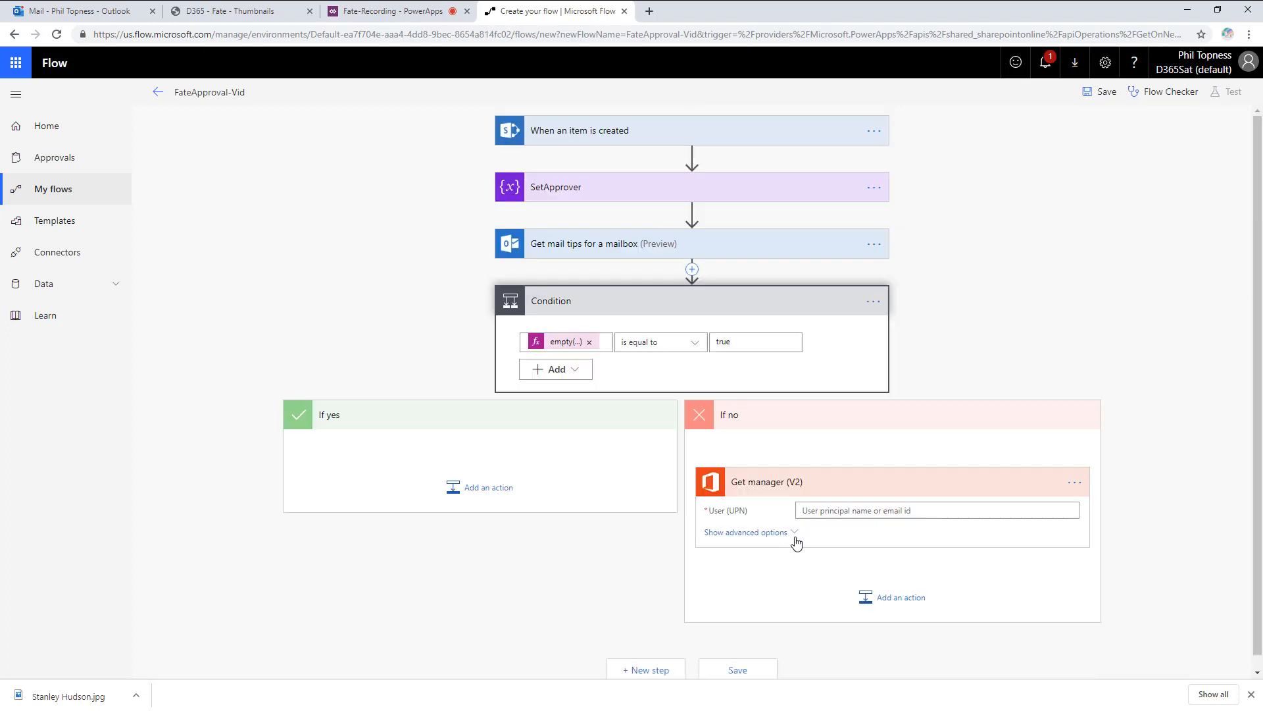
click(836, 514)
click(1144, 524)
scroll(873, 490, down, 2)
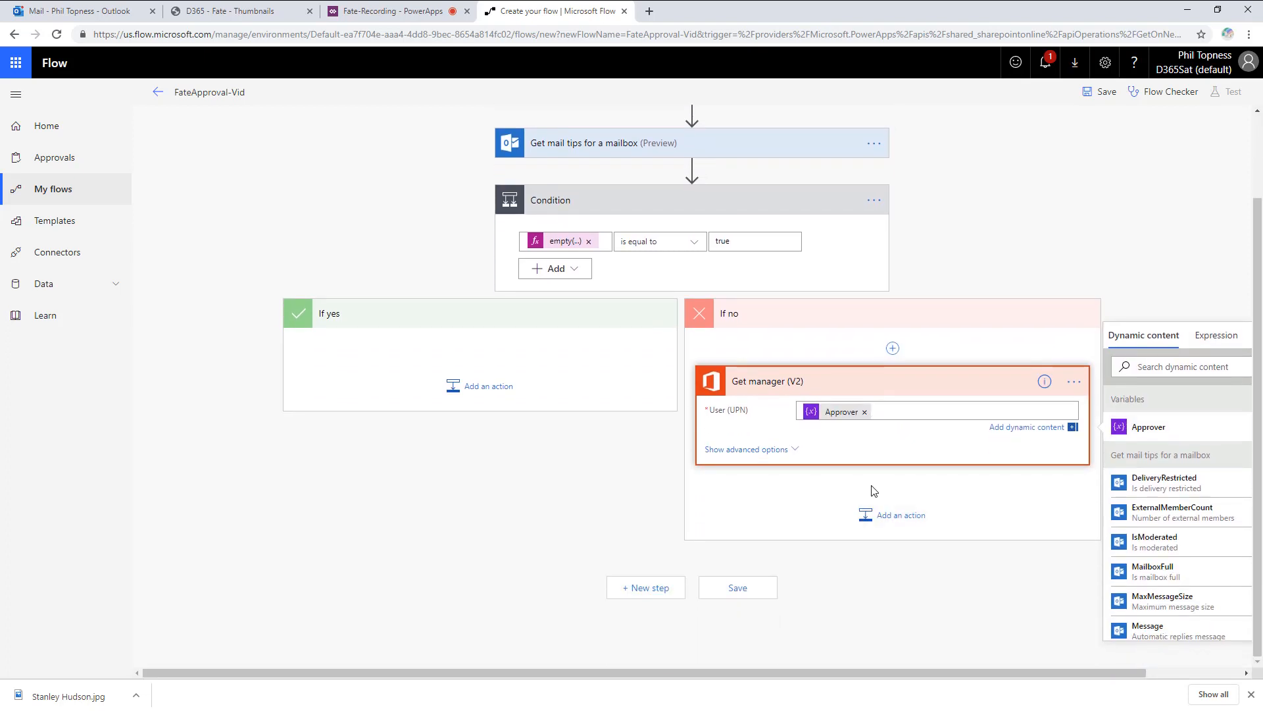
Add a Set variable action giving Approver the manager's Mail.
click(896, 515)
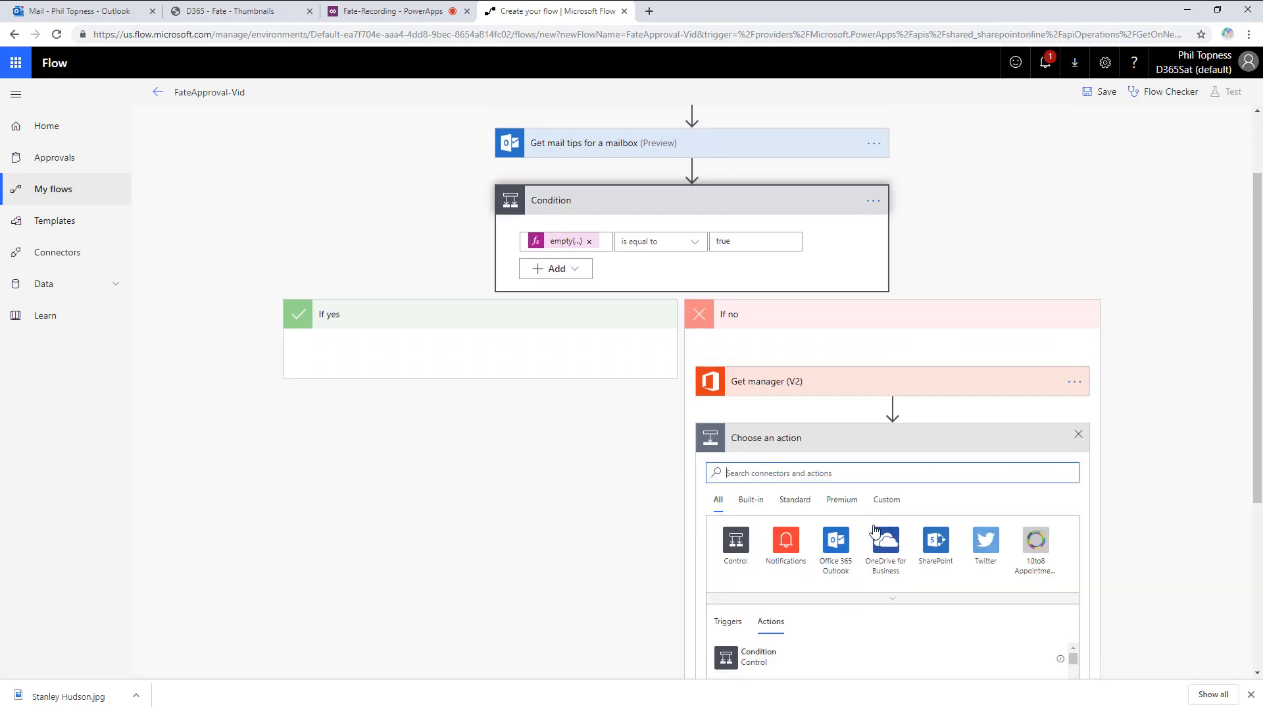
text(set variab)
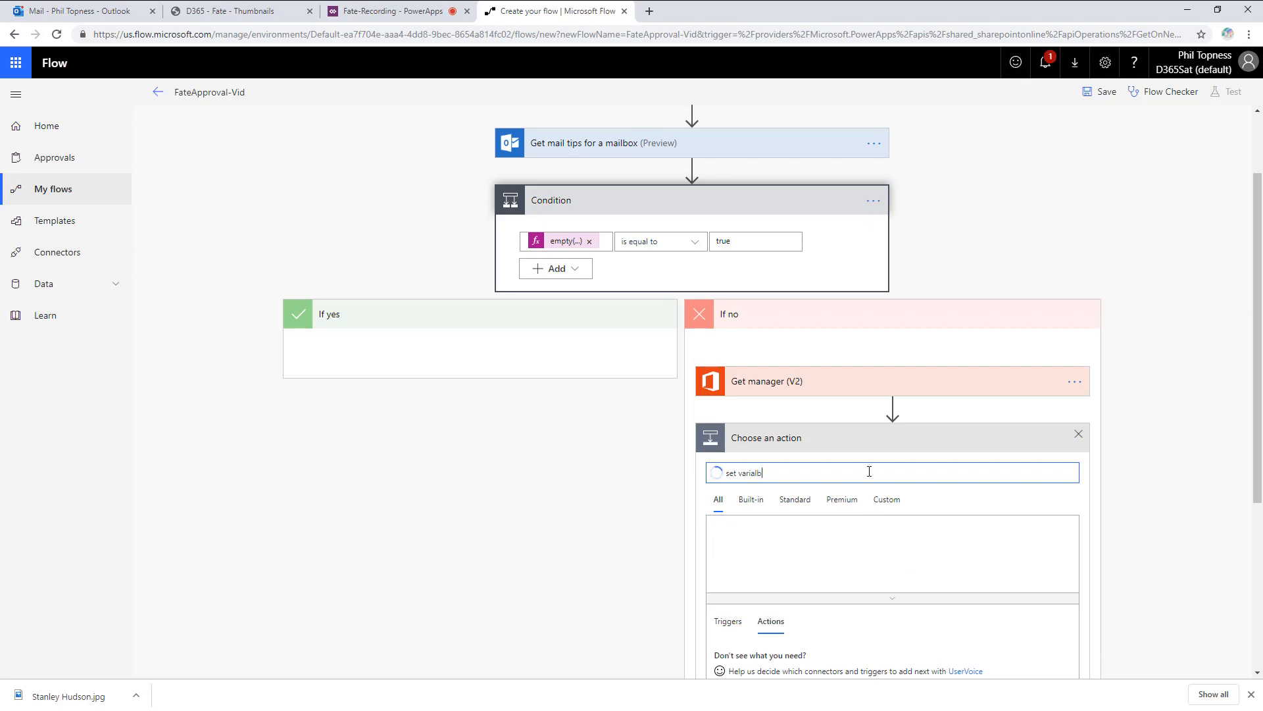
click(756, 668)
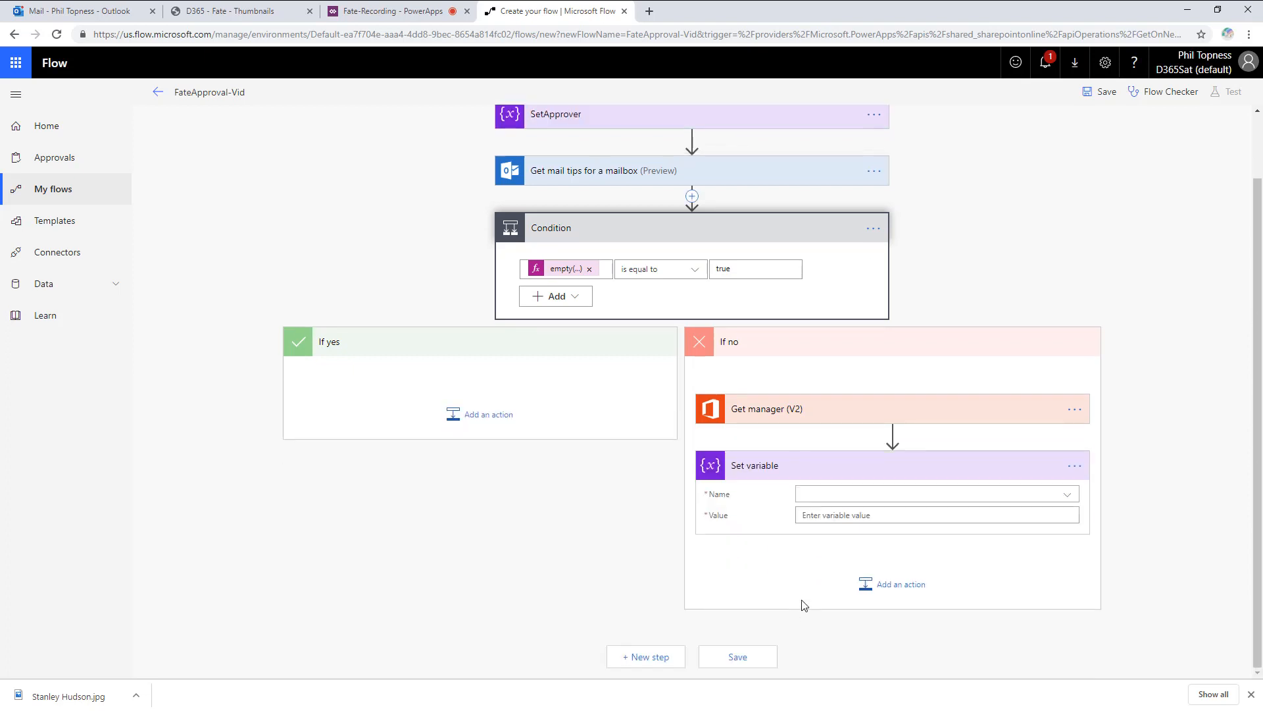
click(874, 500)
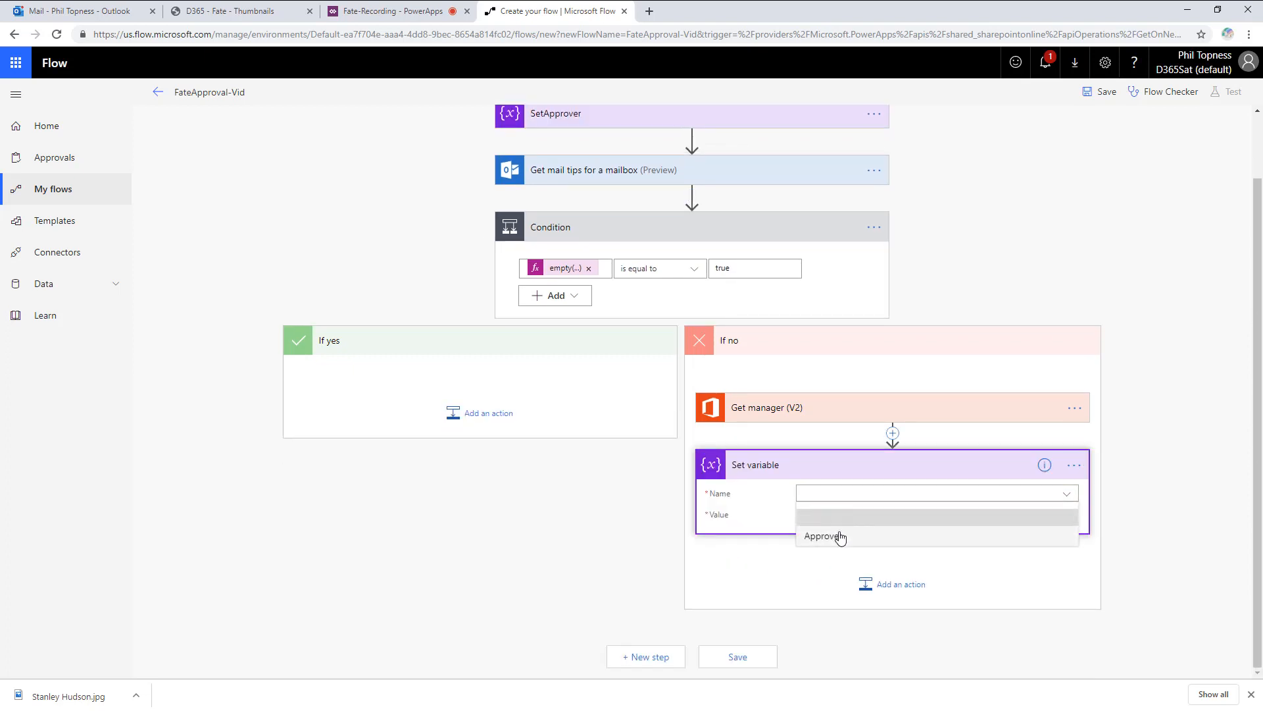
click(840, 534)
scroll(1154, 582, down, 8)
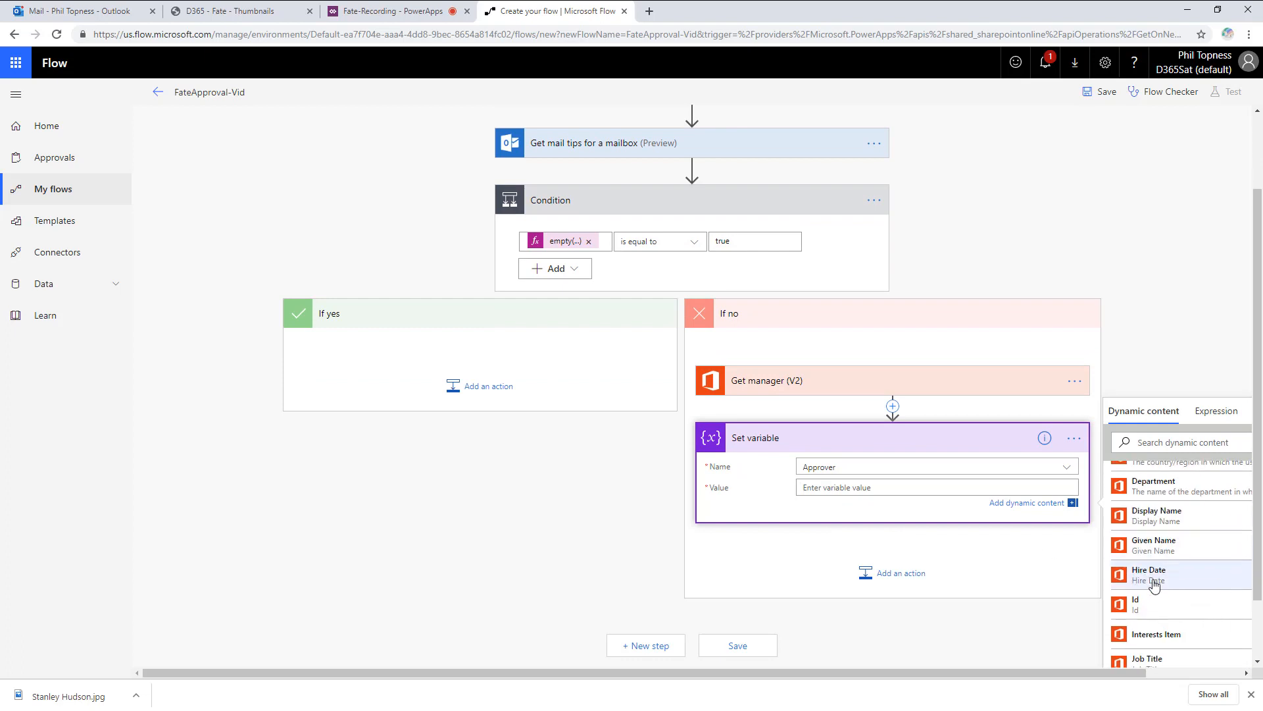
click(1140, 528)
scroll(456, 547, down, 1)
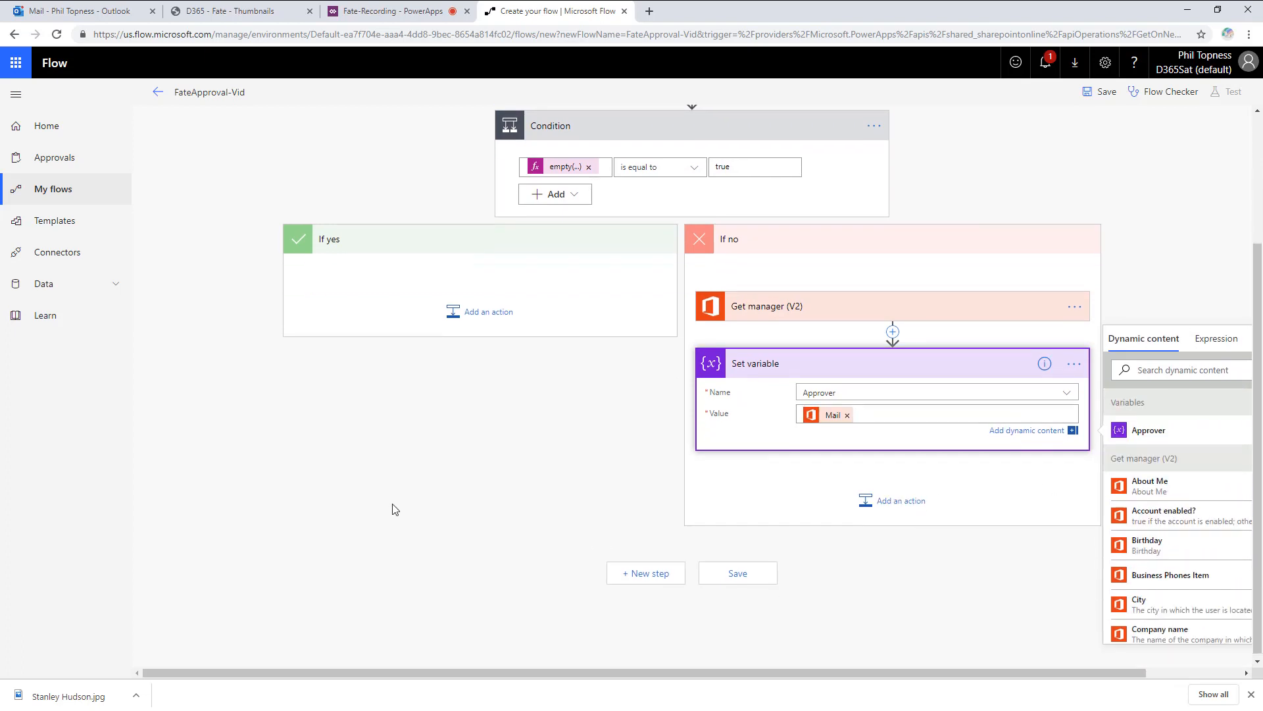
click(654, 568)
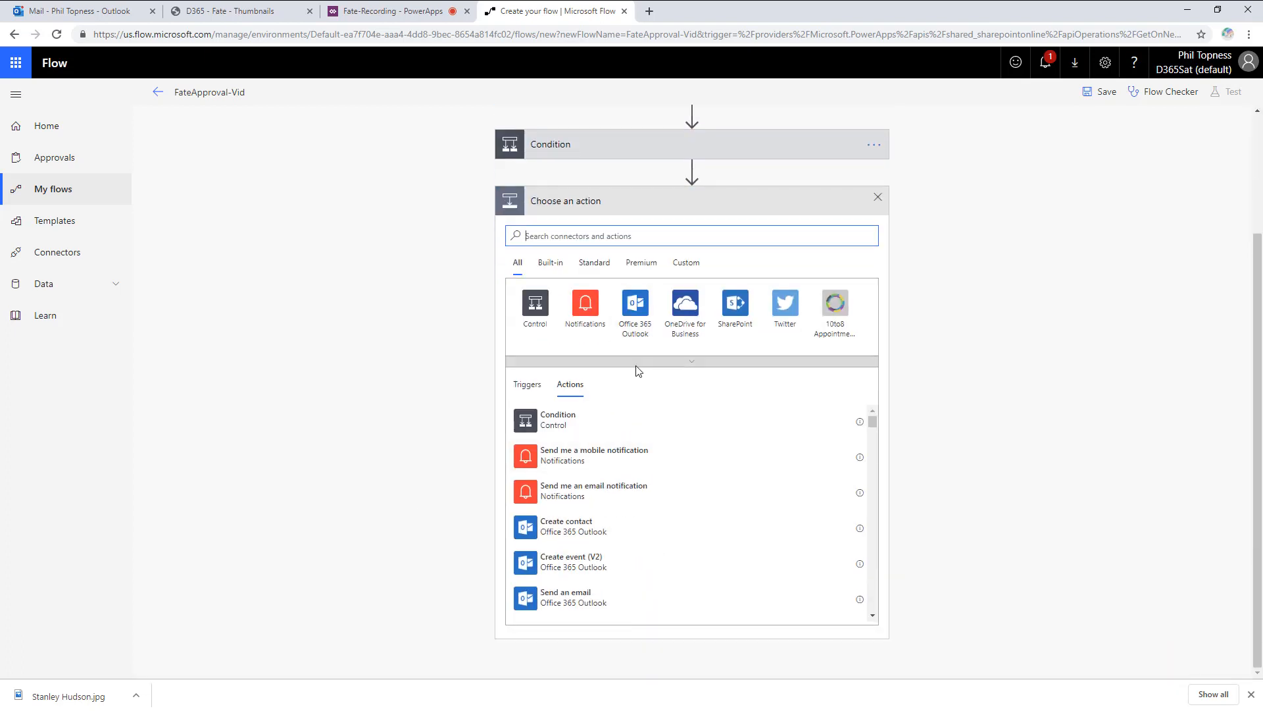
Add a 'Start and wait for an approval' with custom responses FORTRAN and PowerApps!, waiting for one response.
text(approval)
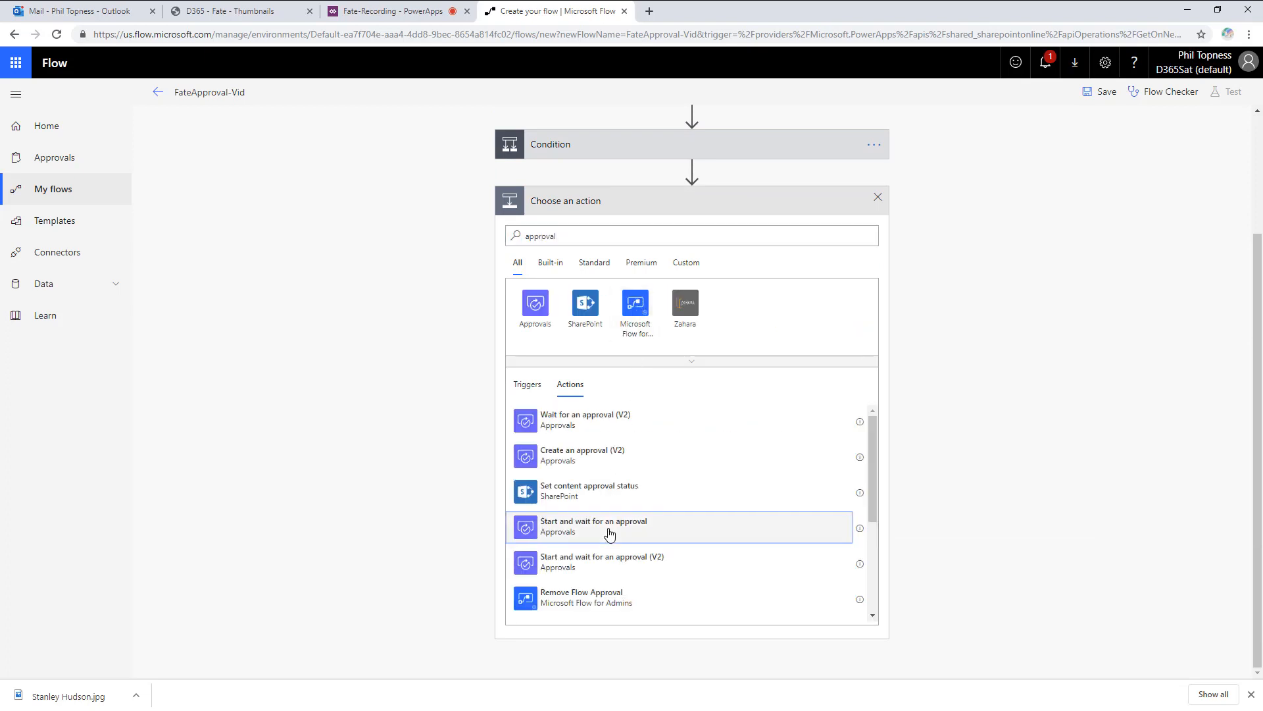
click(608, 530)
click(857, 387)
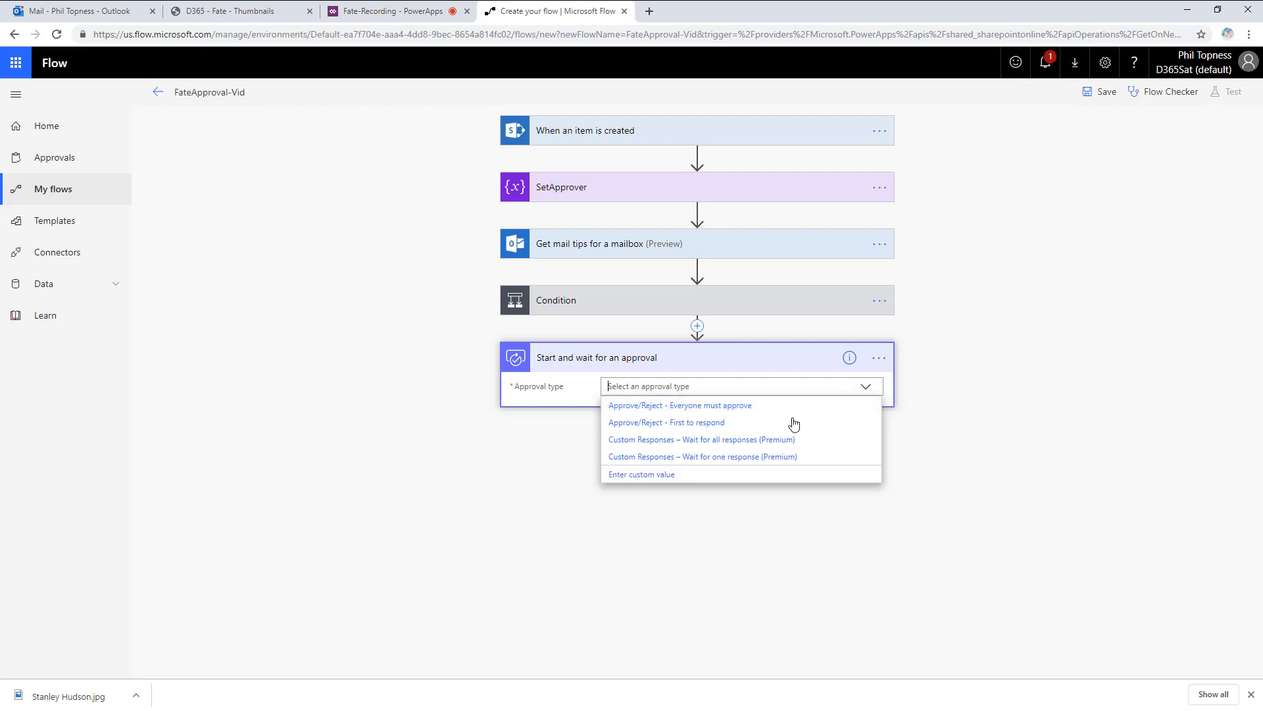
click(757, 464)
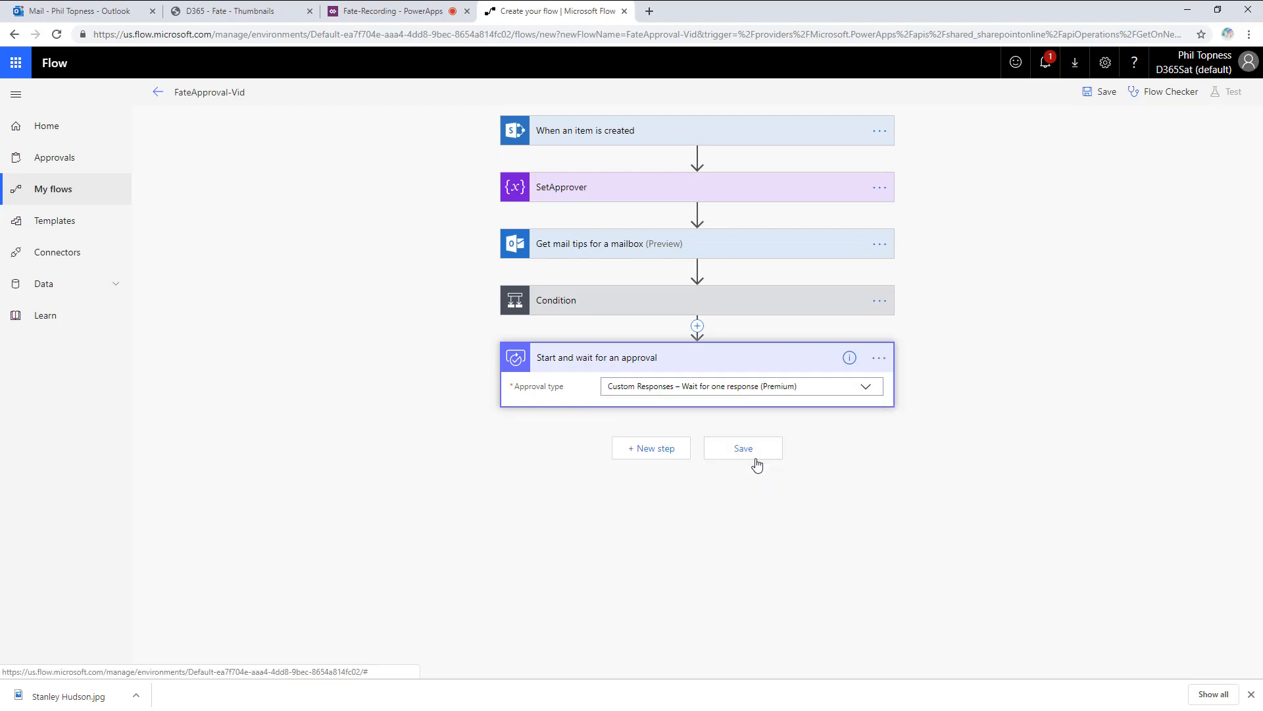
click(717, 411)
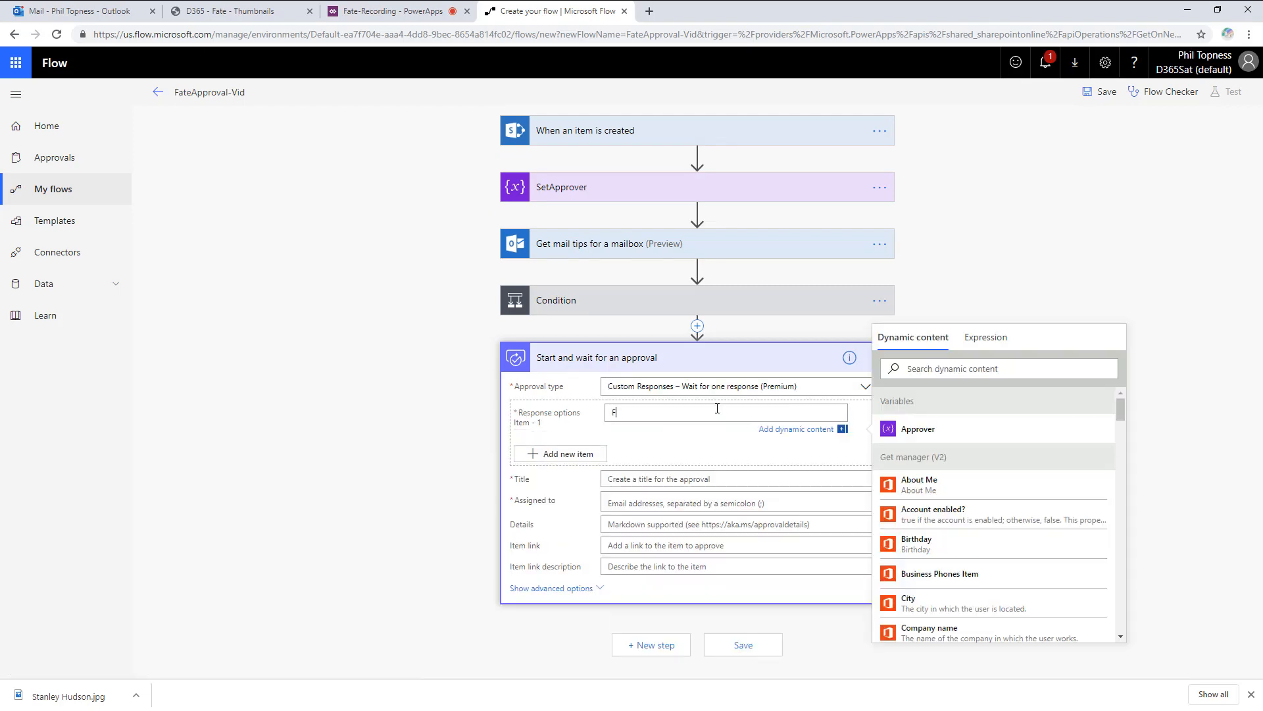
click(567, 453)
click(654, 437)
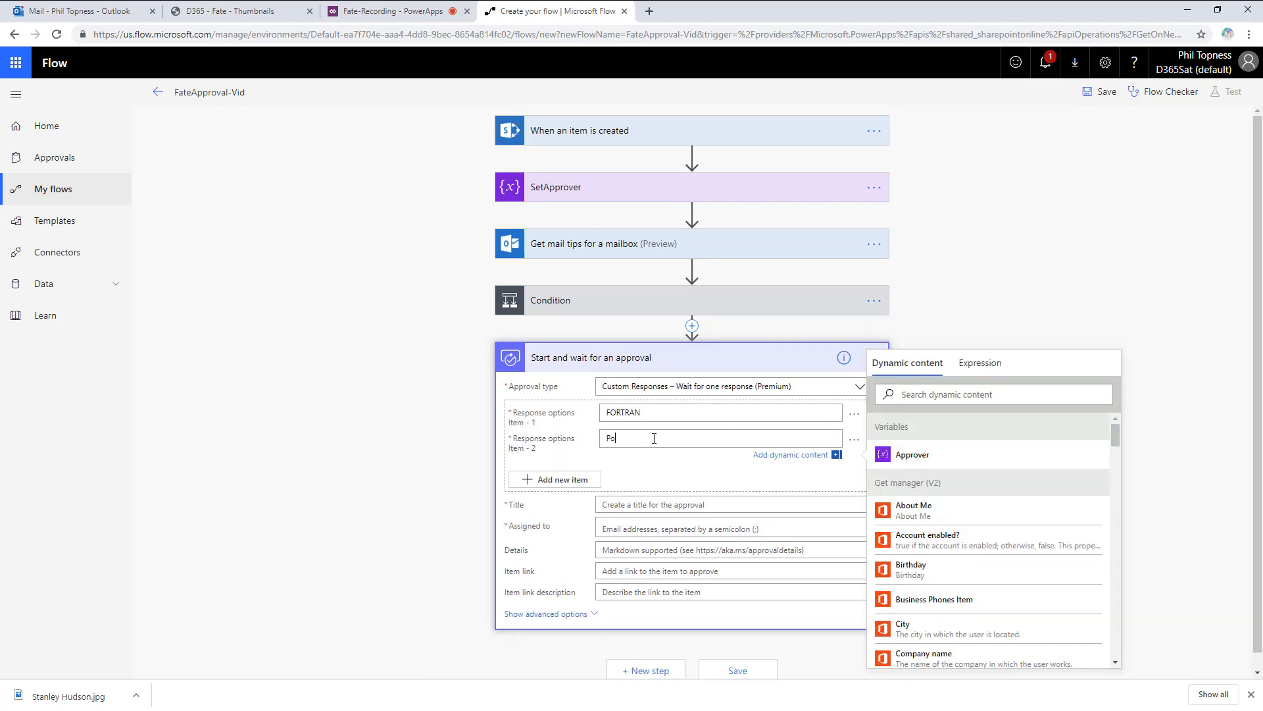
Title the approval with the file name, assign it to Approver, and enter the details text.
click(650, 505)
text(Weigh in on)
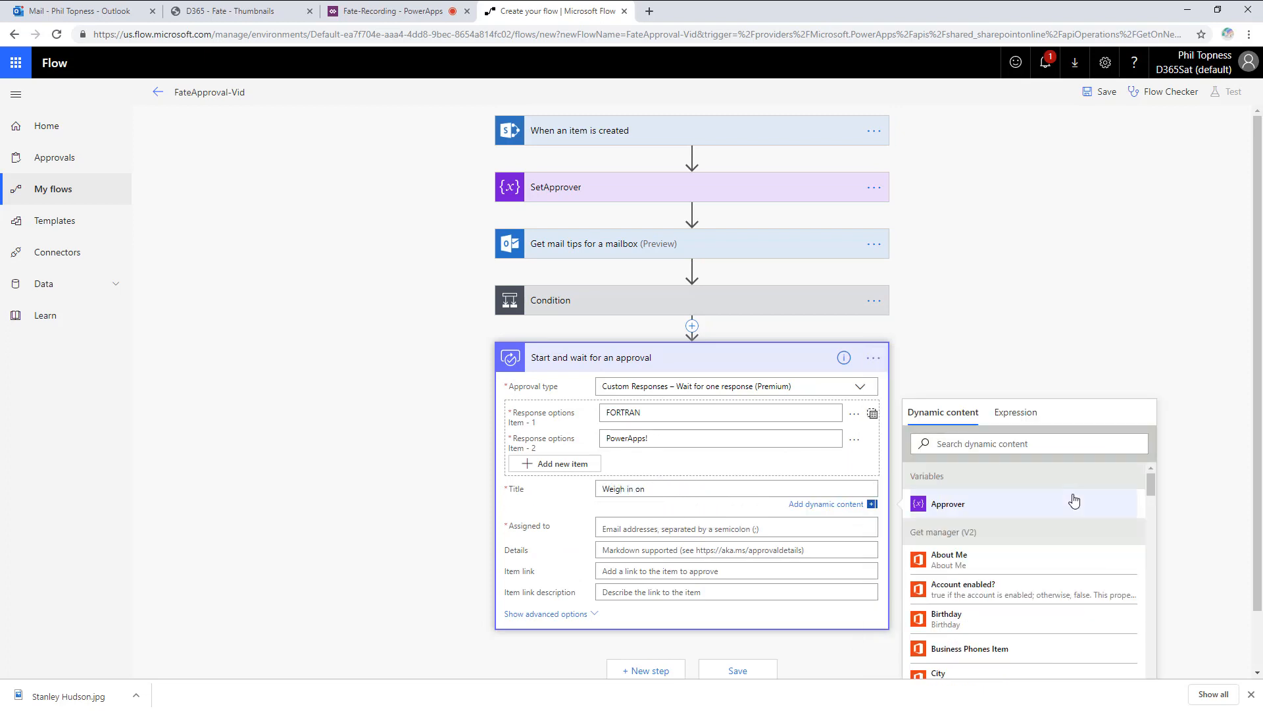
click(1048, 444)
text(rile)
key(BackSpace)
key(BackSpace)
key(BackSpace)
key(BackSpace)
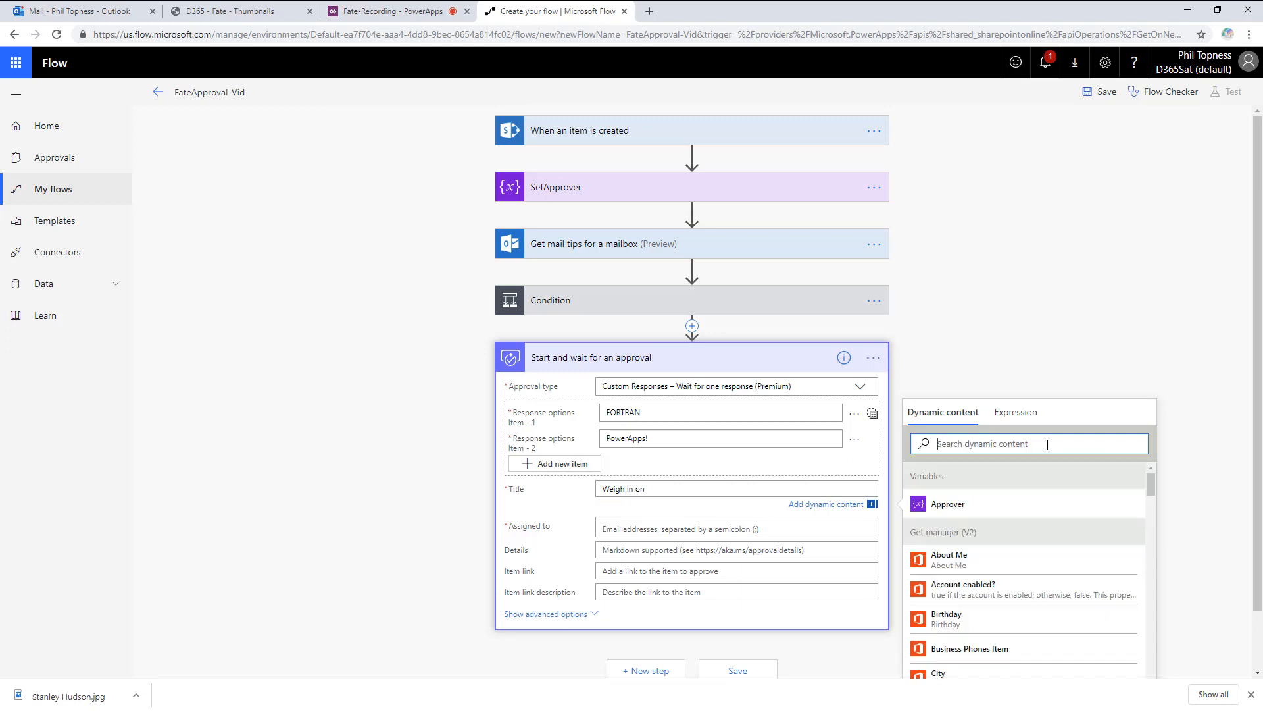
text(fil)
click(1036, 502)
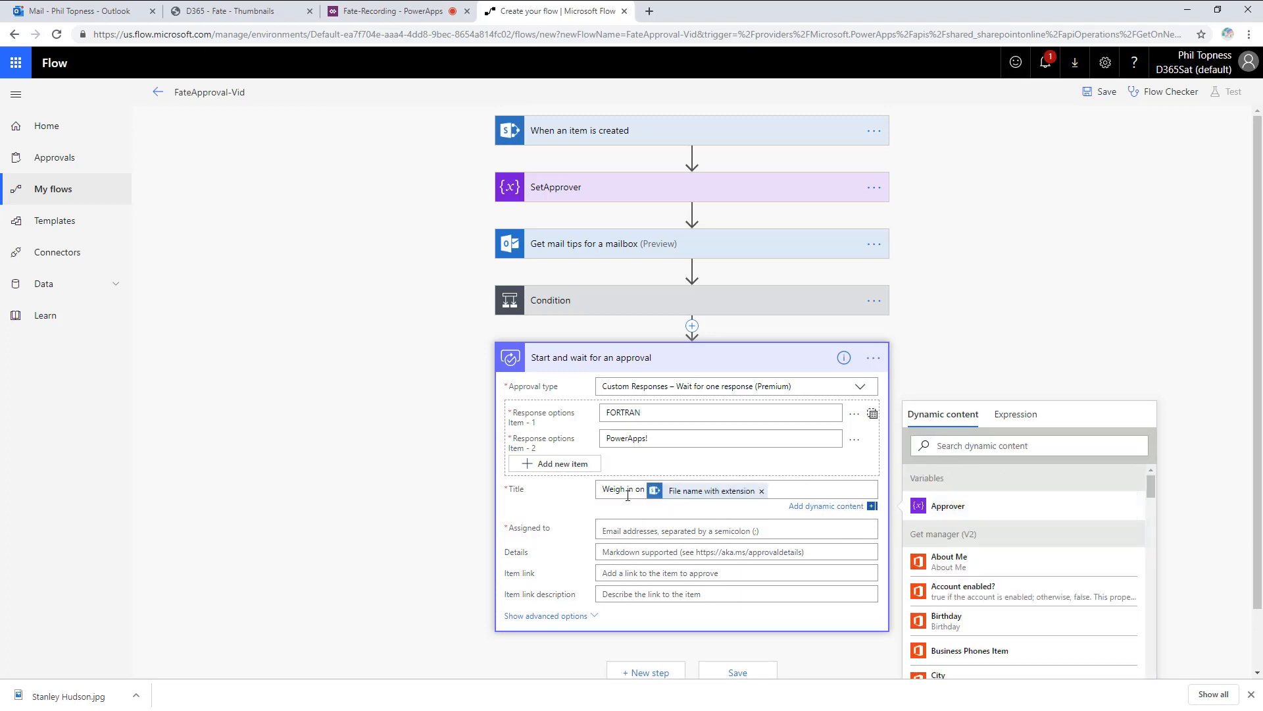
click(953, 531)
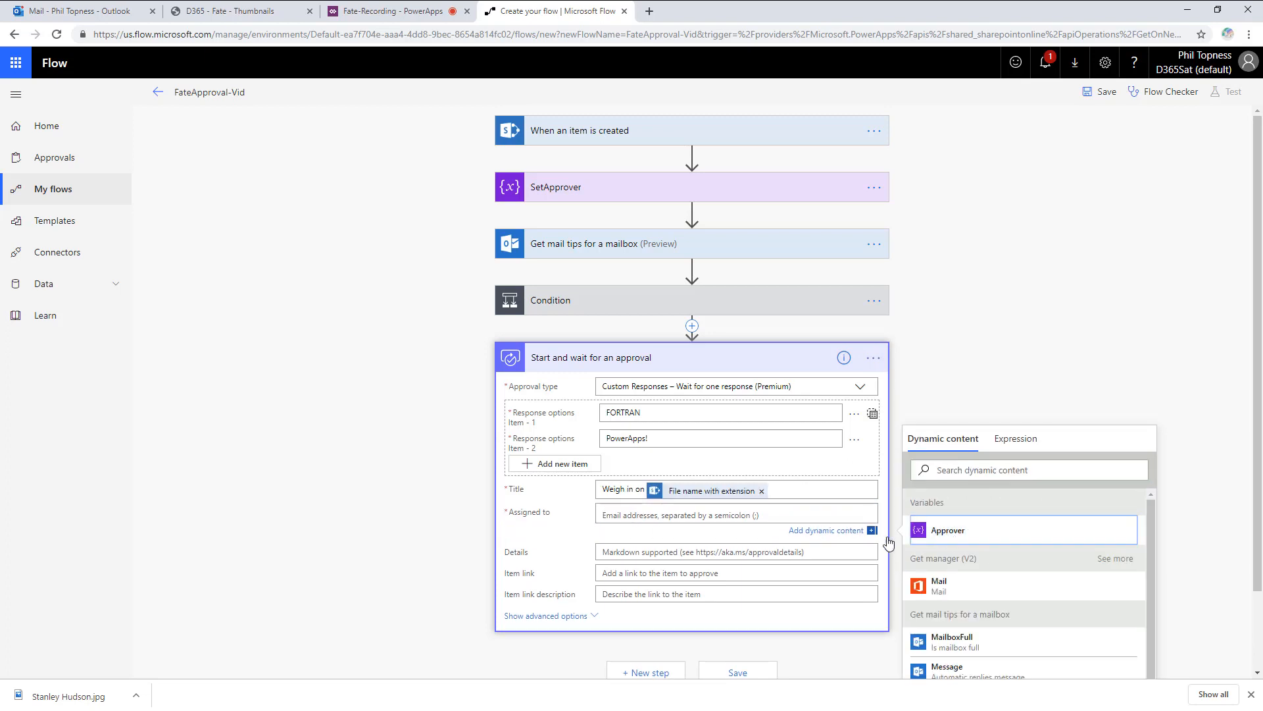
scroll(730, 556, down, 2)
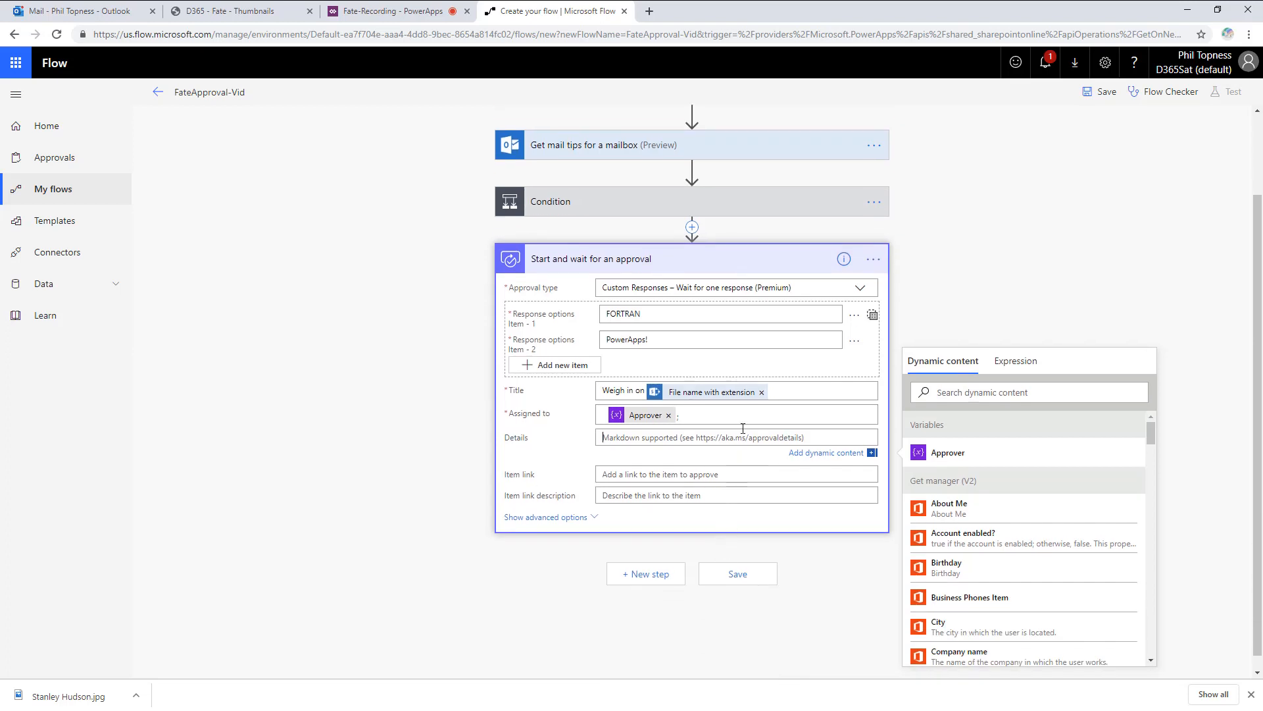
text(What say you?)
Set the item link to Link to item and its description to the file name.
click(703, 474)
click(1034, 415)
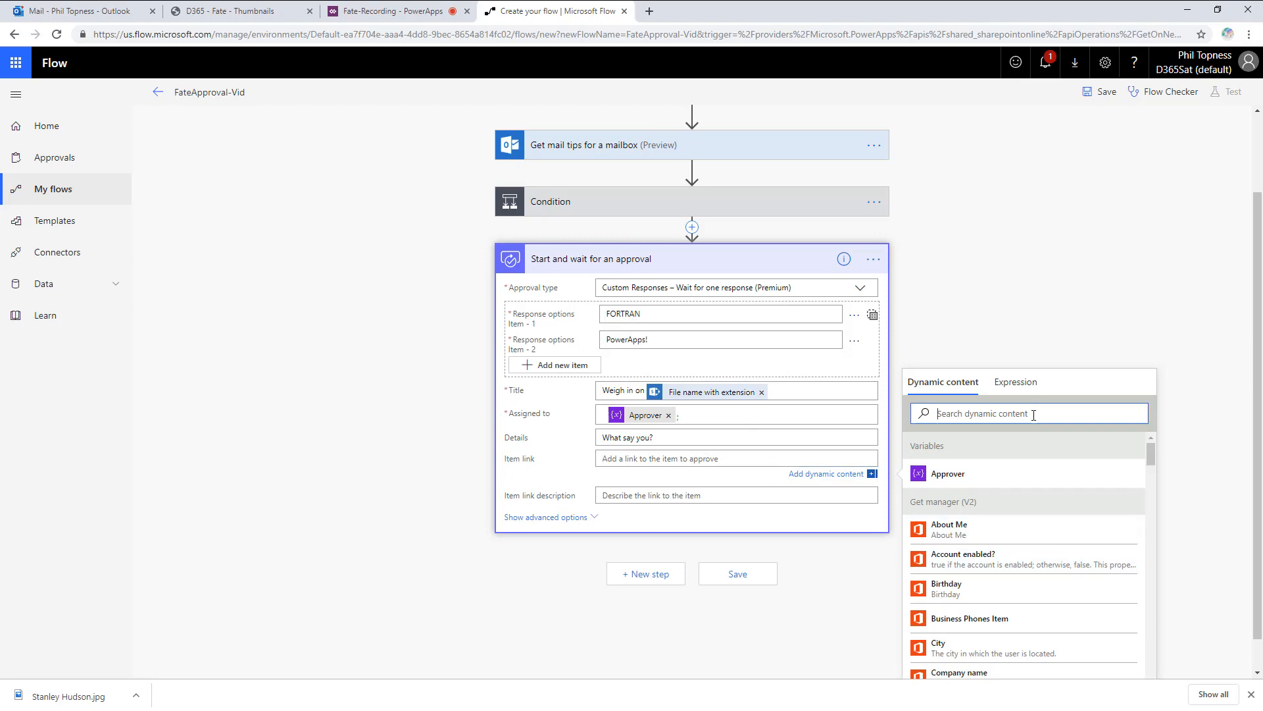
text(link)
click(998, 506)
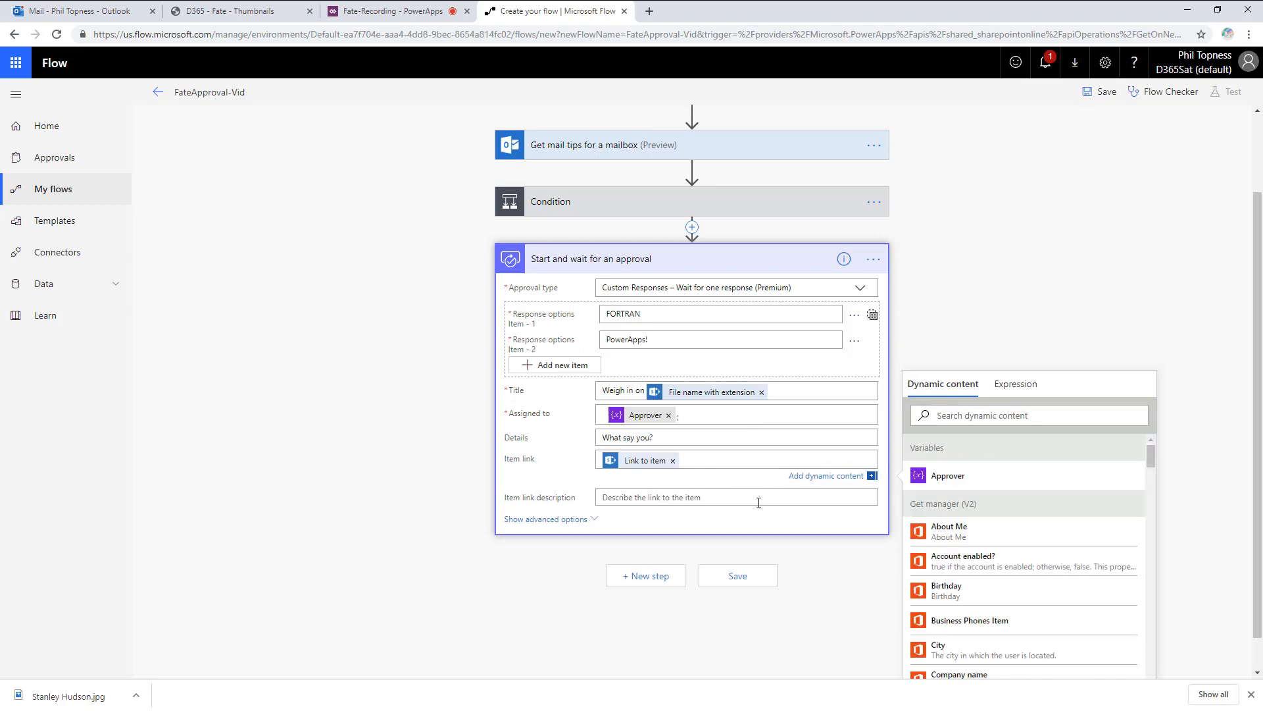
click(753, 493)
click(971, 438)
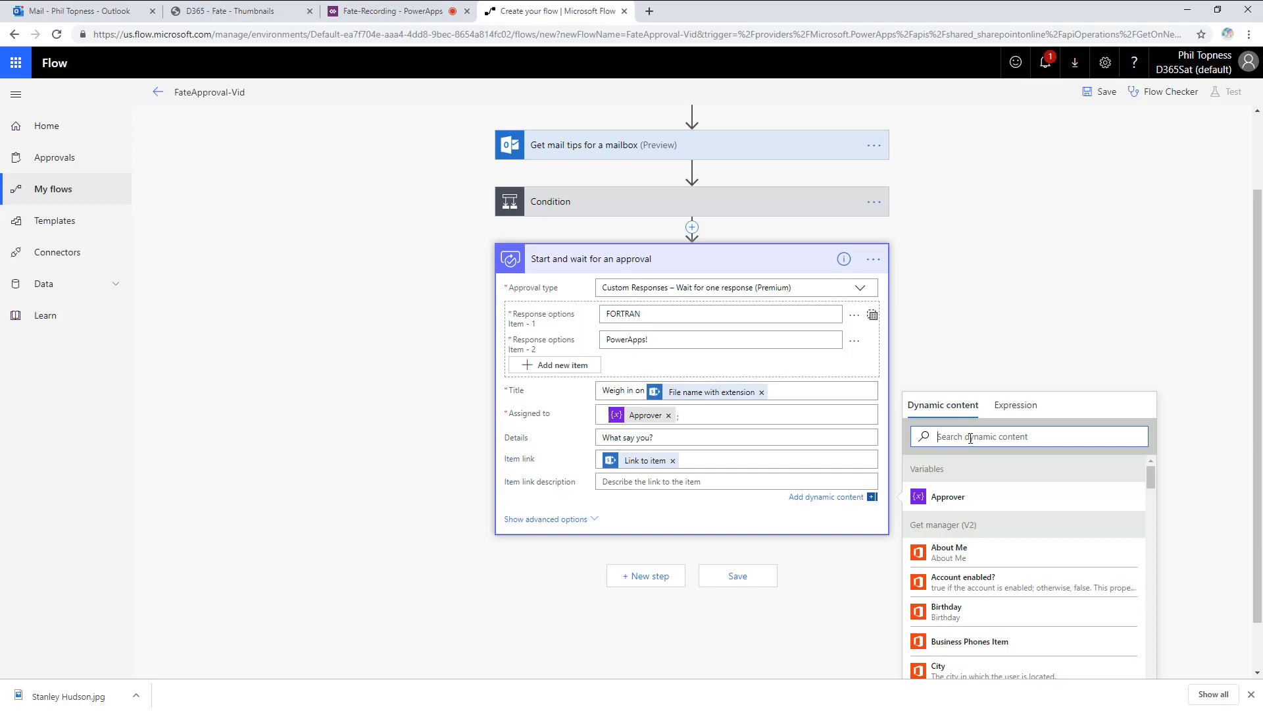
text(file)
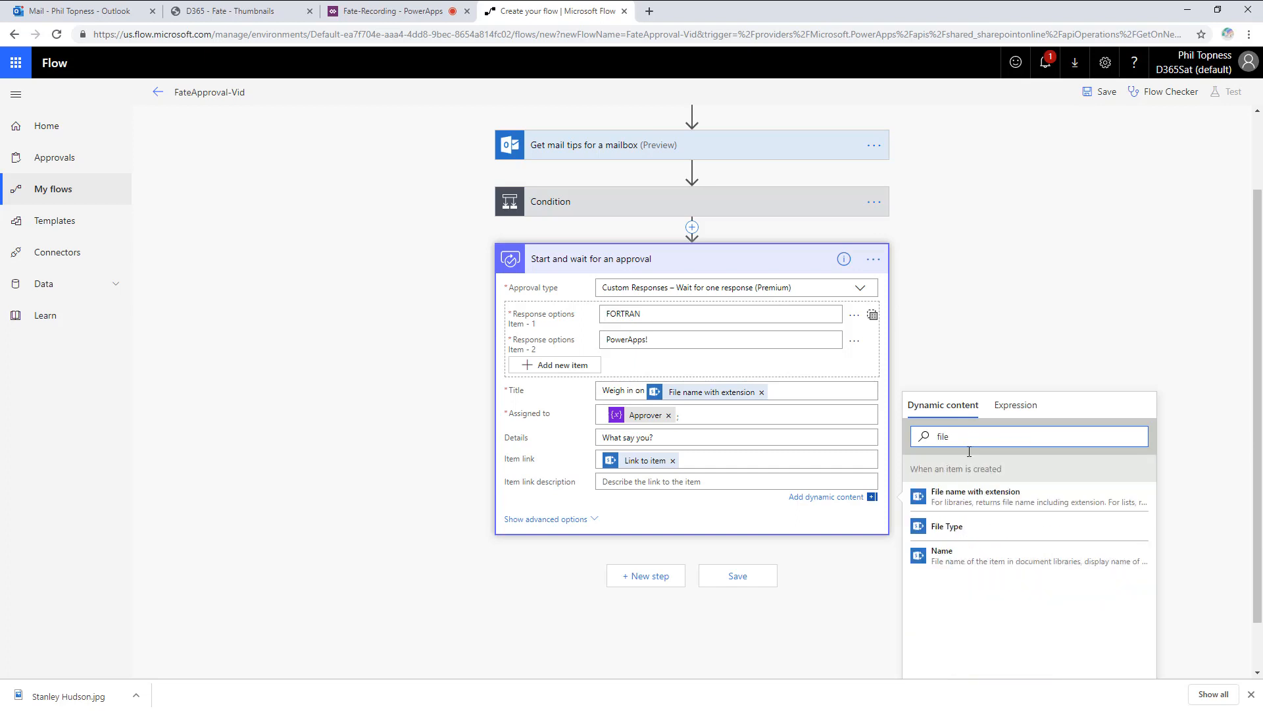
click(976, 496)
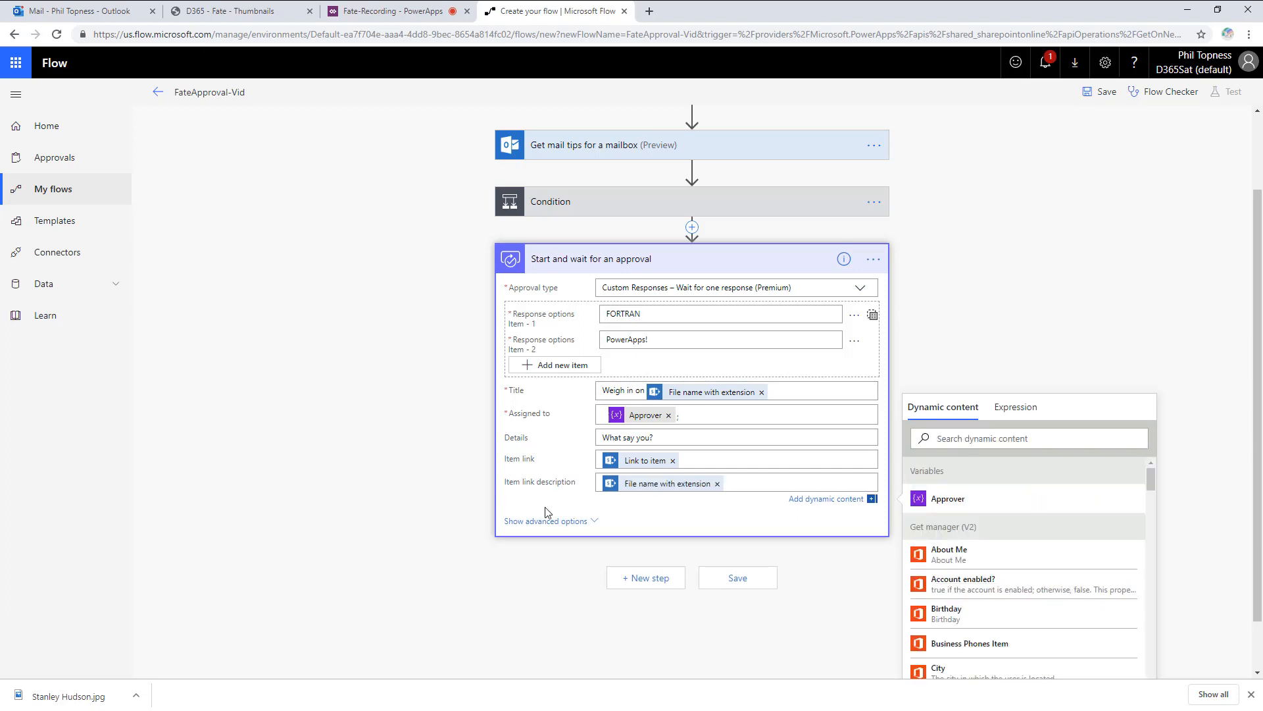
scroll(545, 512, down, 1)
Add a SharePoint Update item step on site D365, list Fate, with Id set to ID.
click(658, 578)
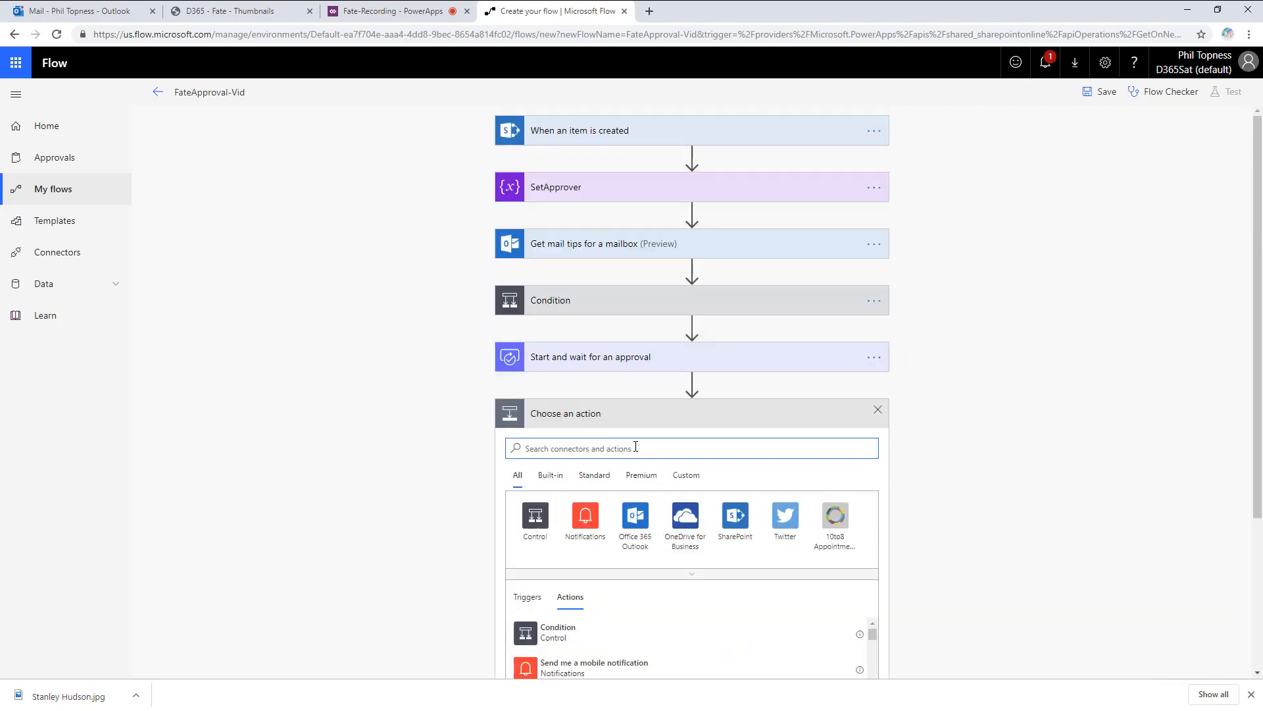
text(upd)
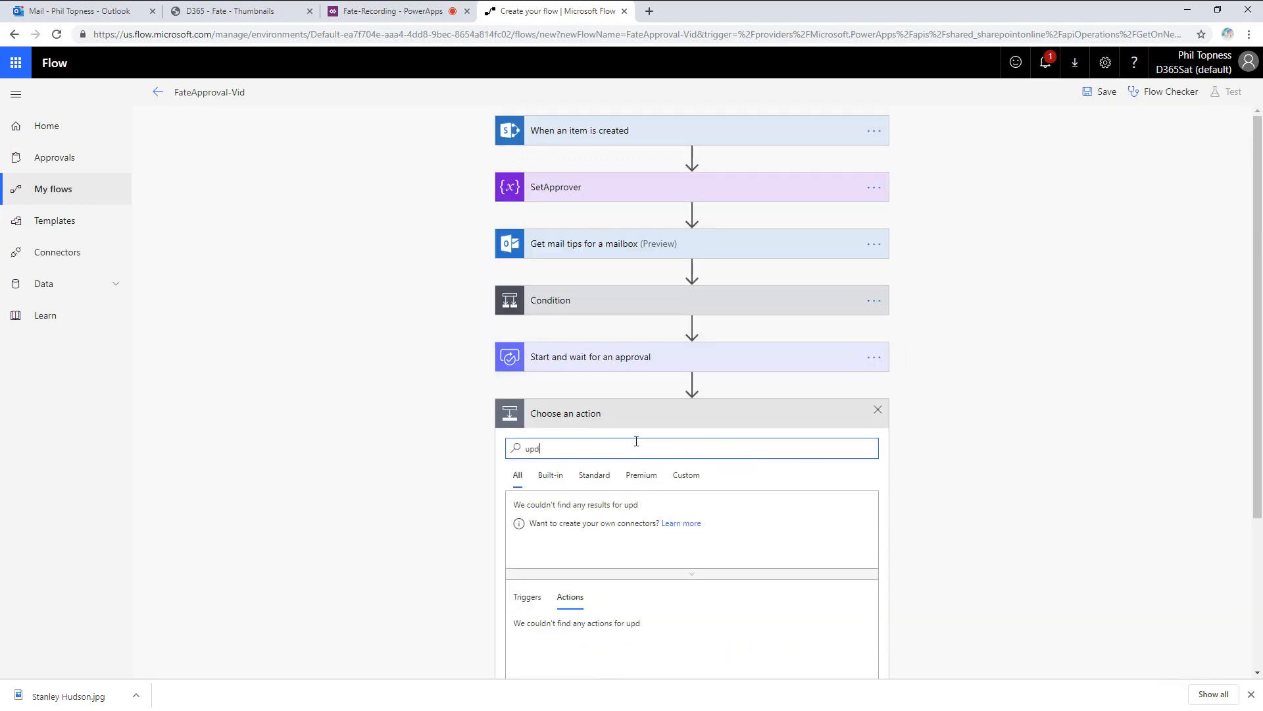
text(ate item)
scroll(635, 443, down, 2)
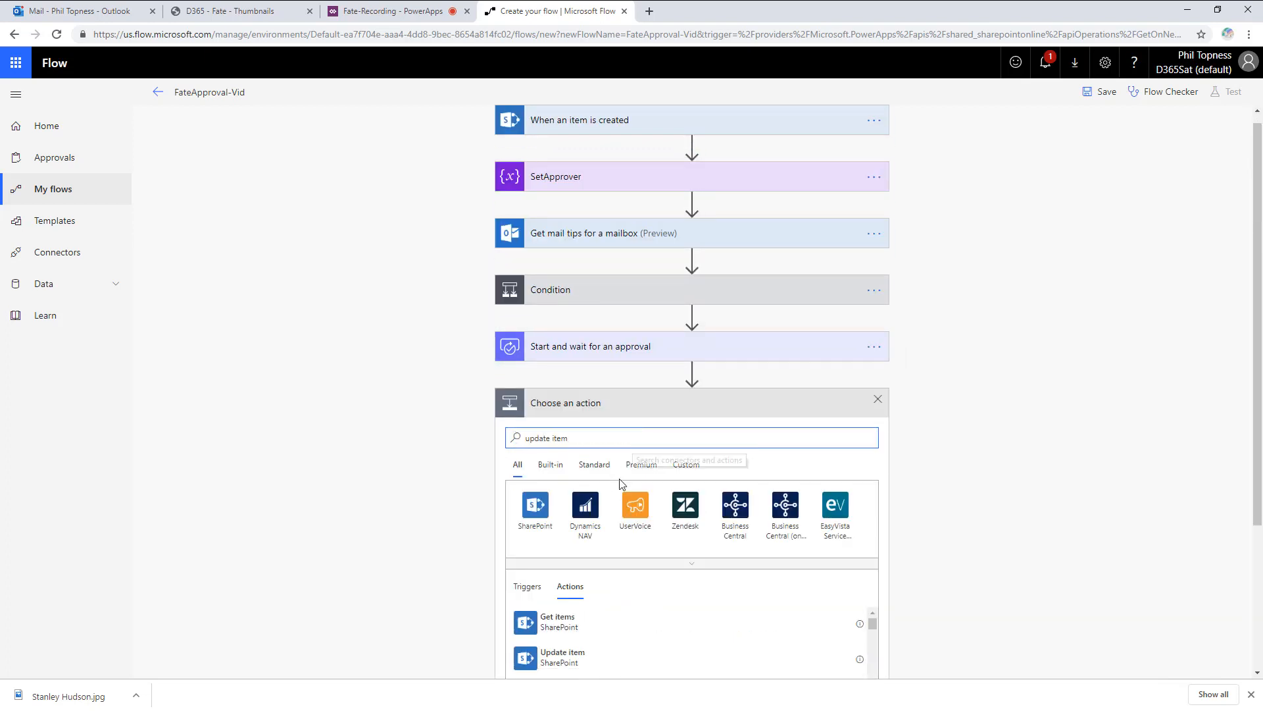
click(595, 571)
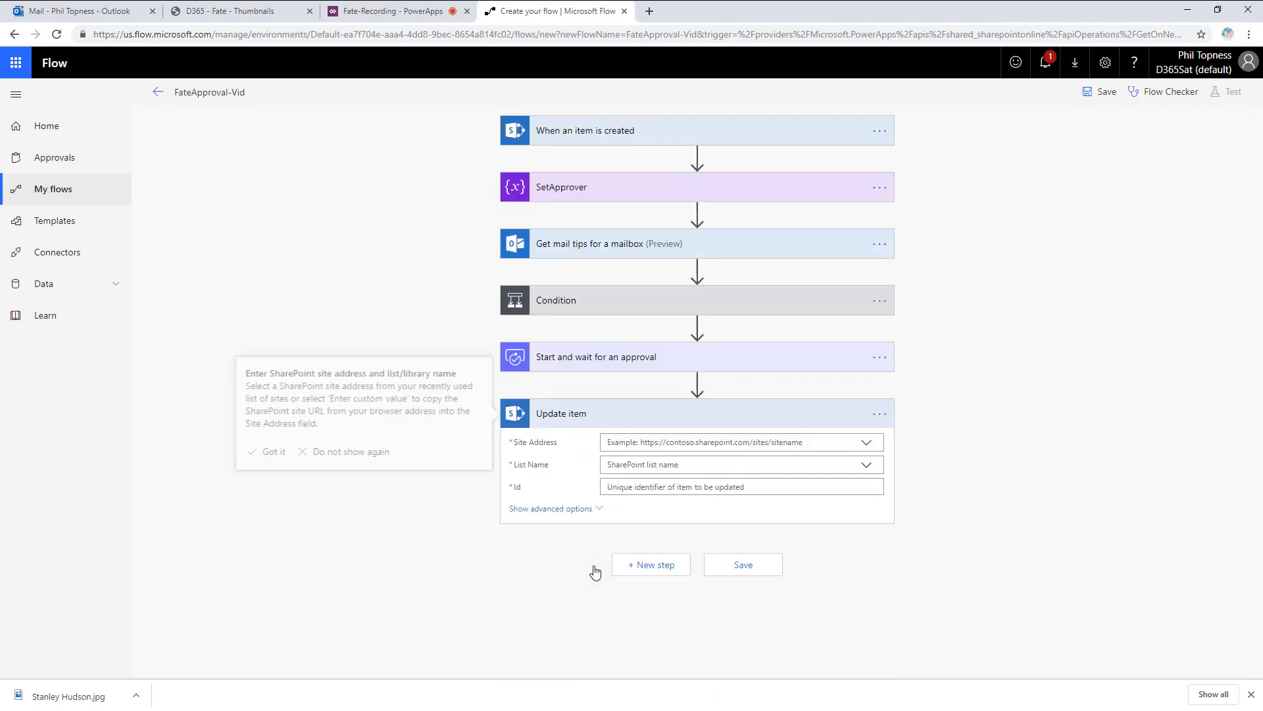
click(866, 442)
click(717, 478)
click(724, 465)
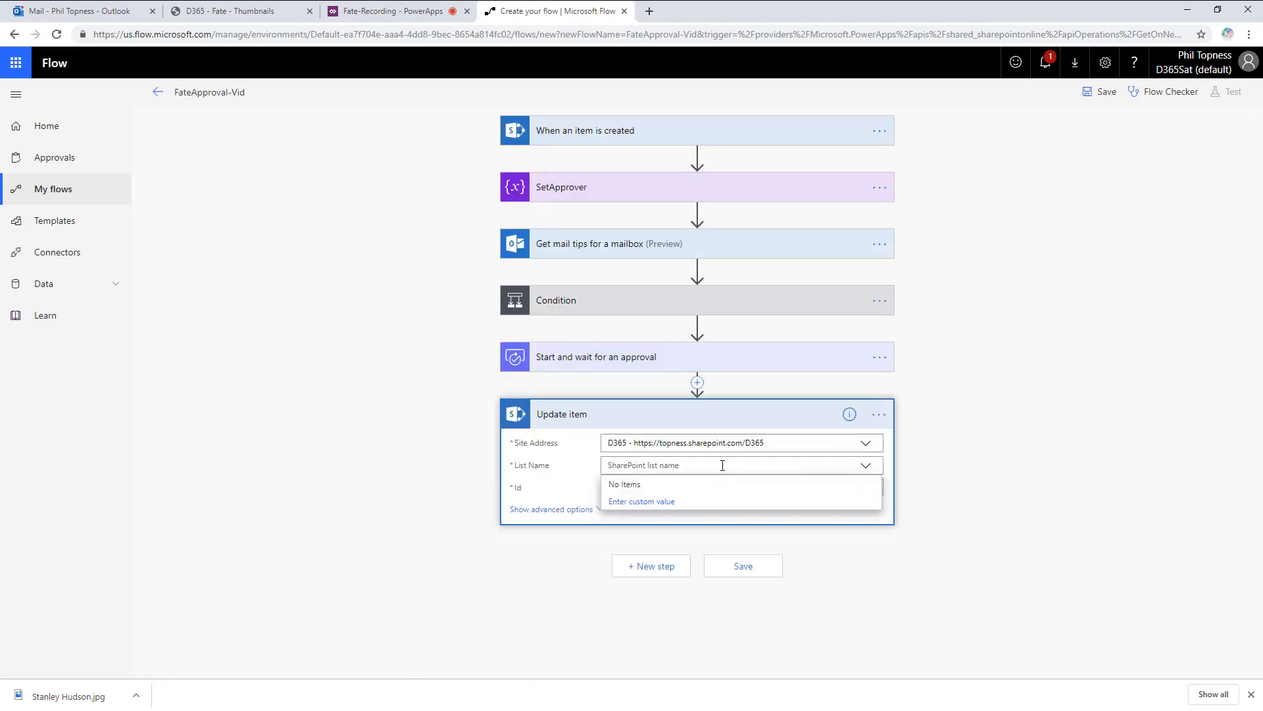
click(658, 513)
text(Fate)
click(662, 508)
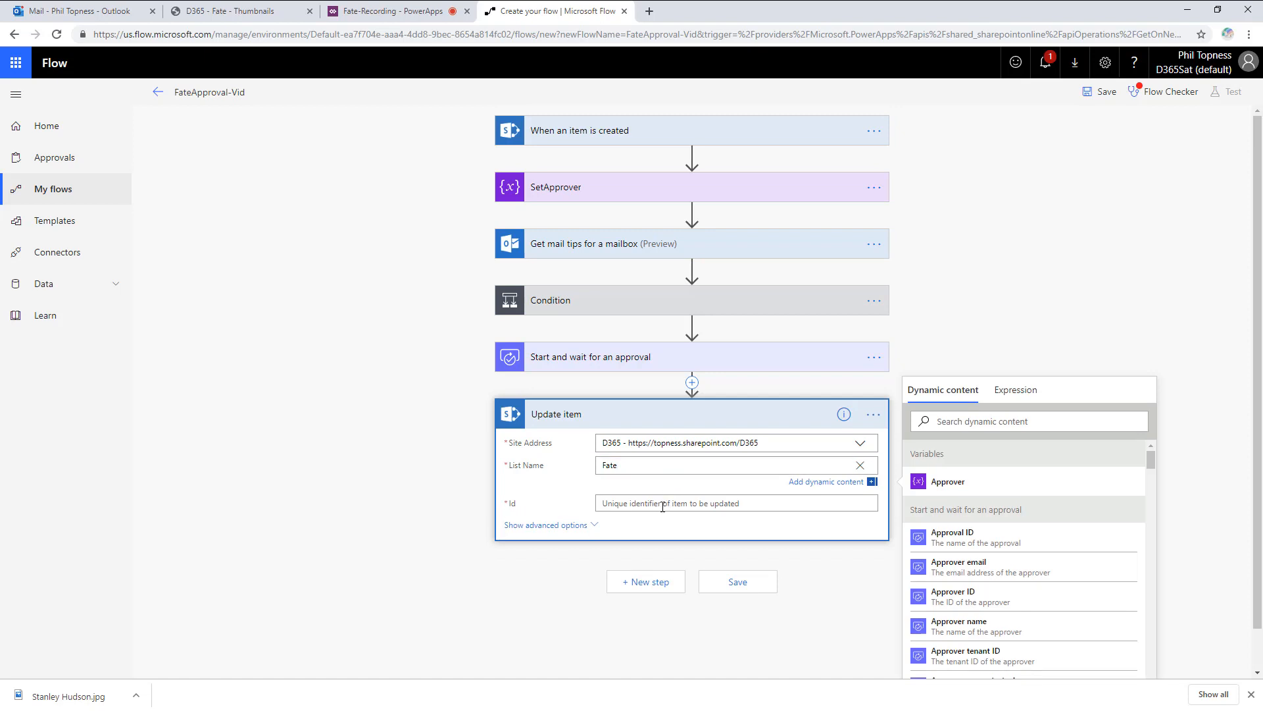
scroll(671, 505, down, 2)
click(968, 508)
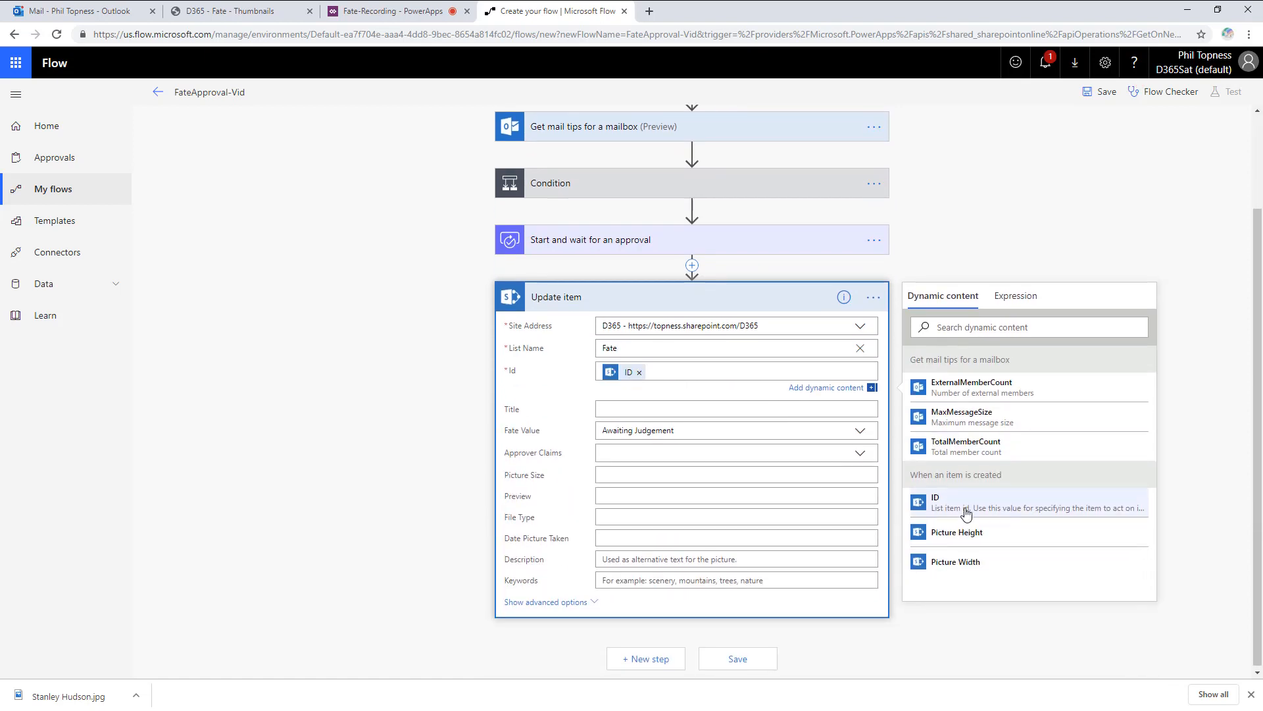
Set Fate Value to the approval Response and Approver Claims to the approver's user principal name.
click(660, 431)
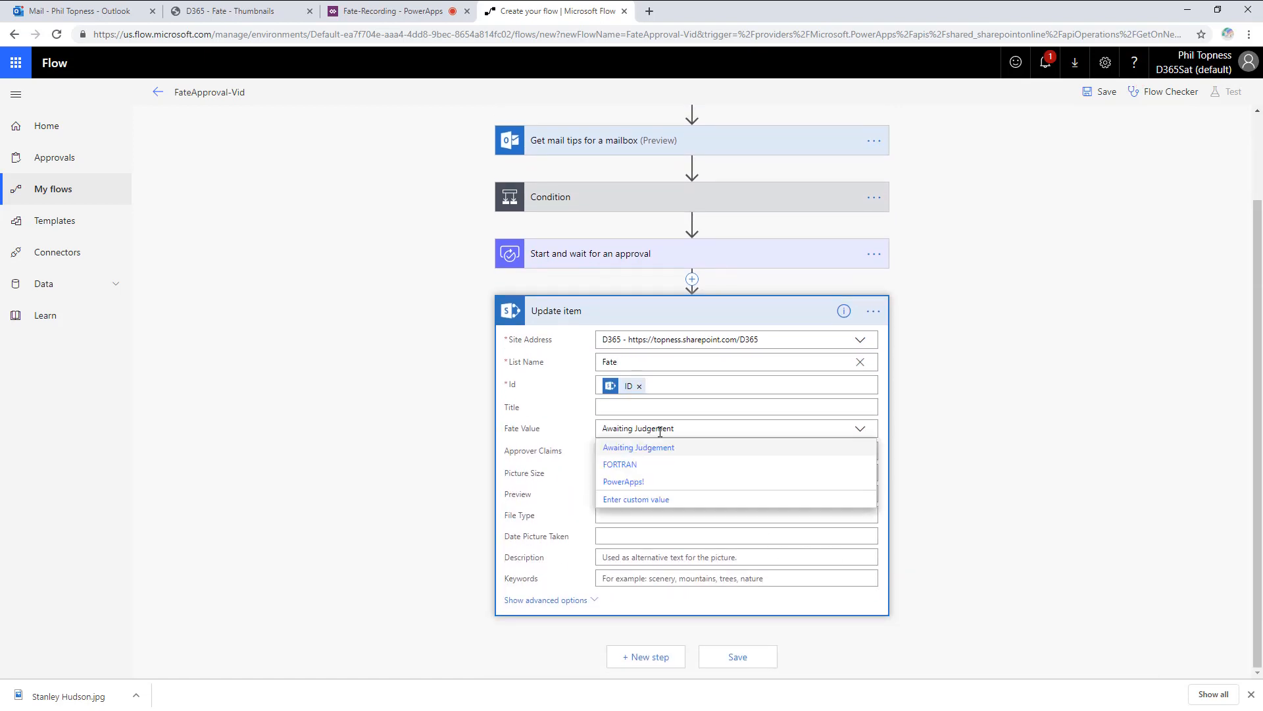
click(643, 499)
scroll(930, 555, down, 5)
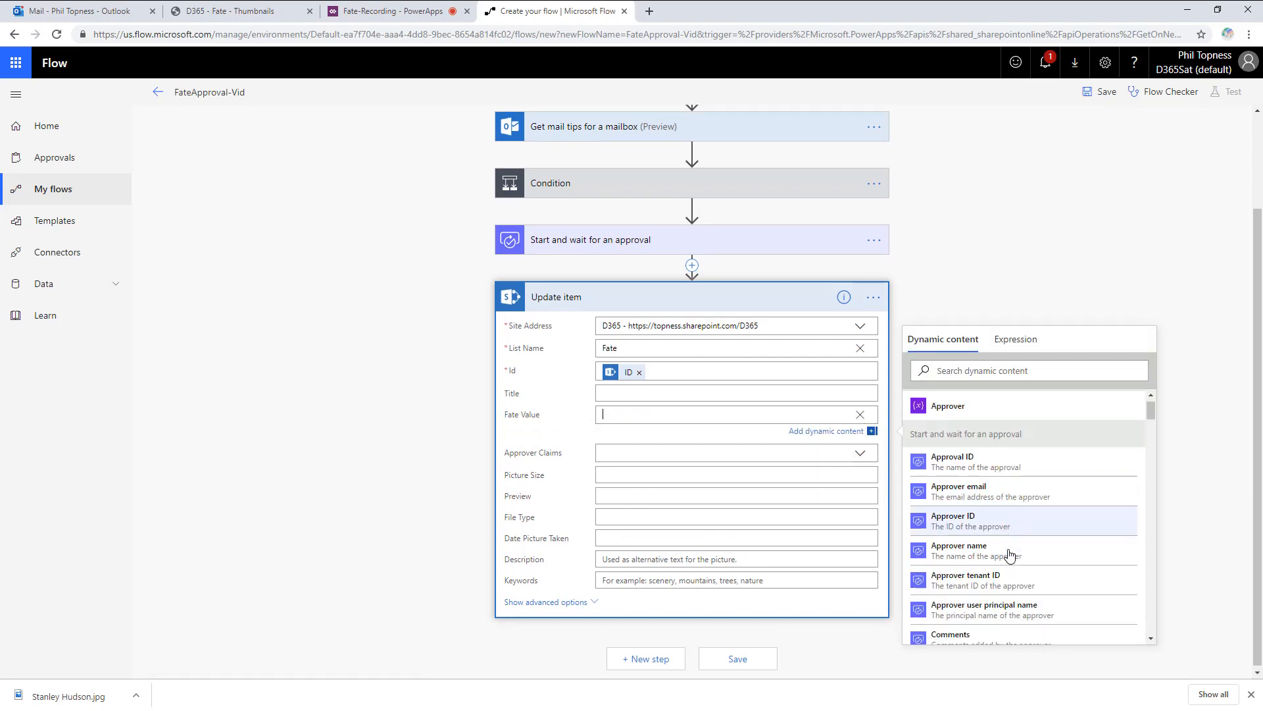
click(643, 449)
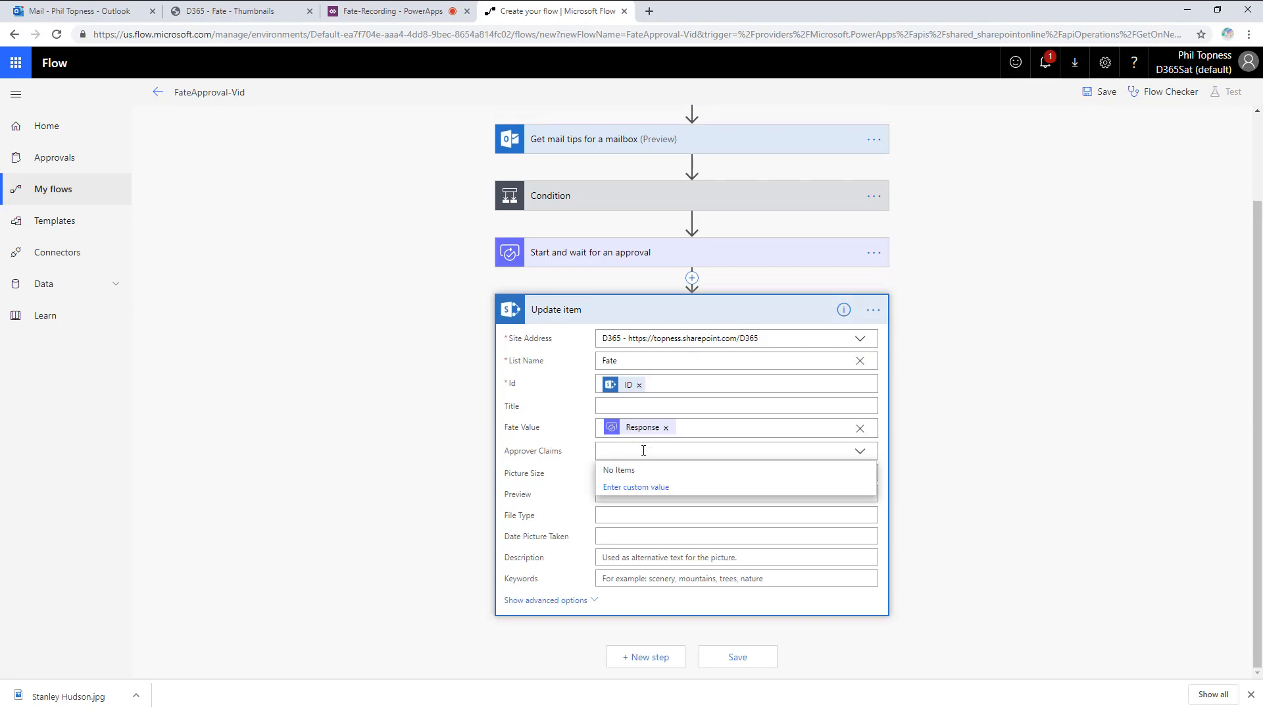
click(668, 488)
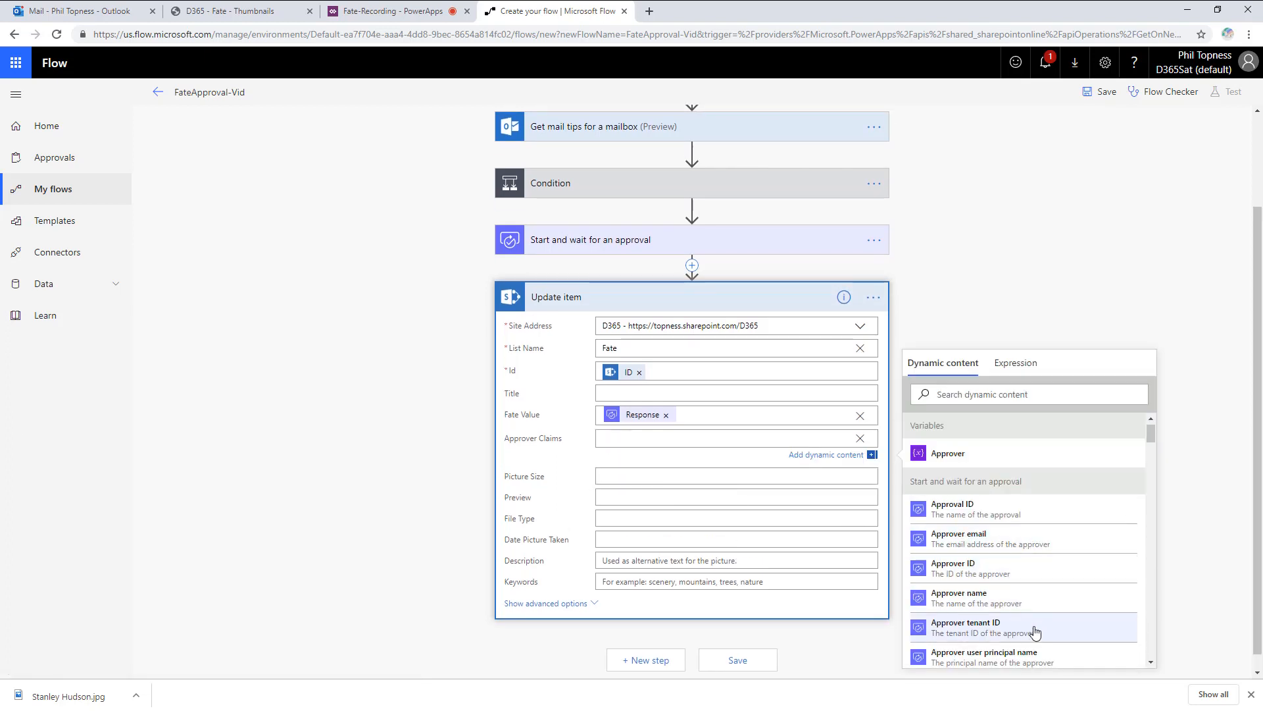
scroll(1027, 612, down, 1)
click(1007, 589)
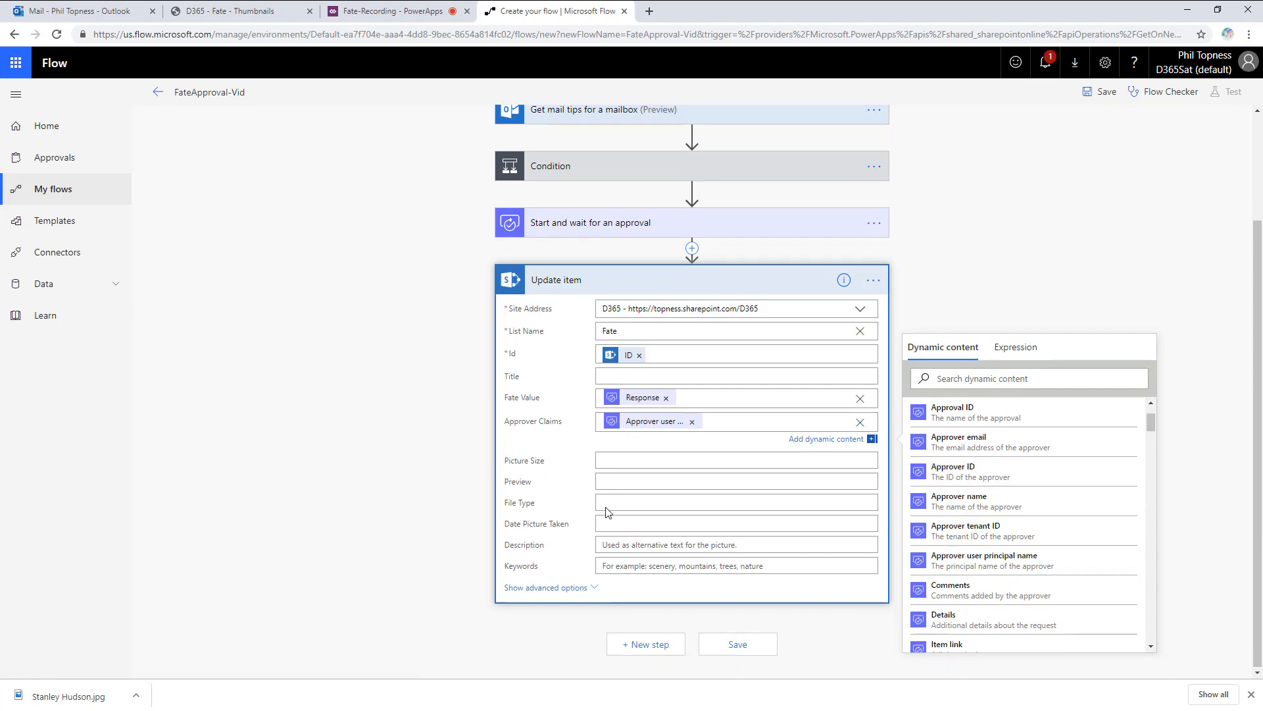
Save the flow and start a test that waits for a manually performed trigger.
click(1102, 94)
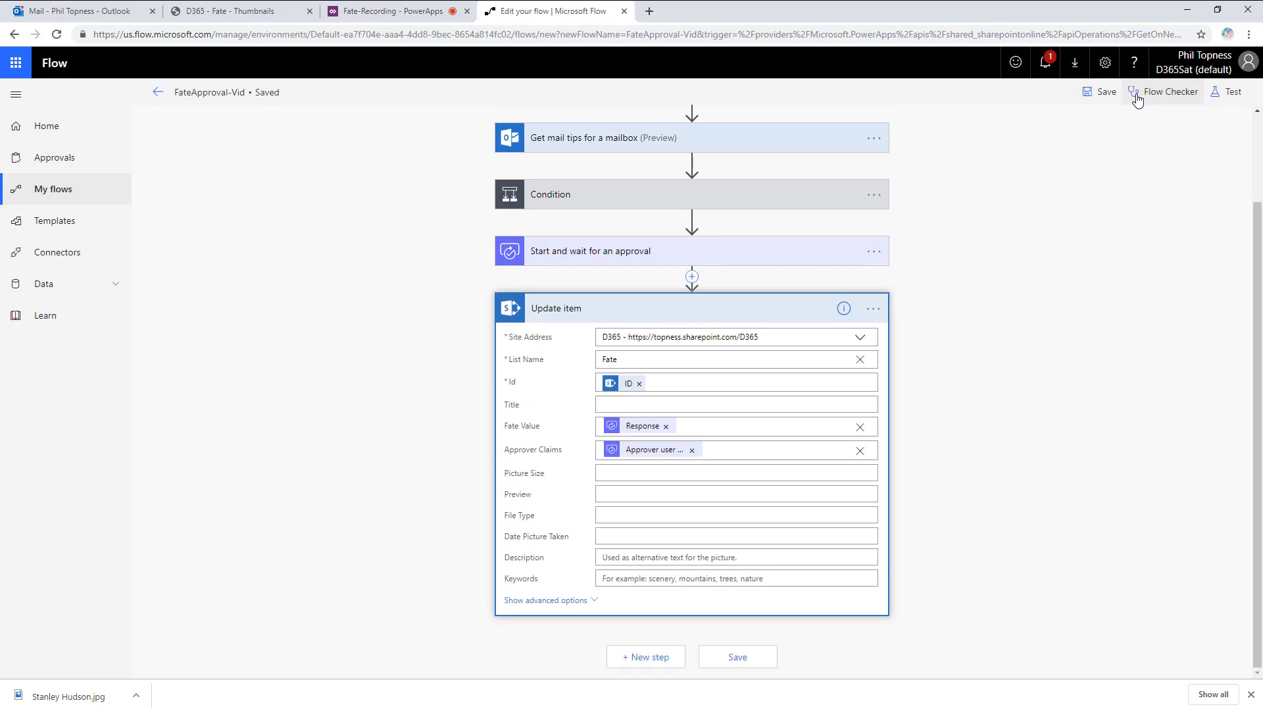
click(1229, 98)
click(1139, 129)
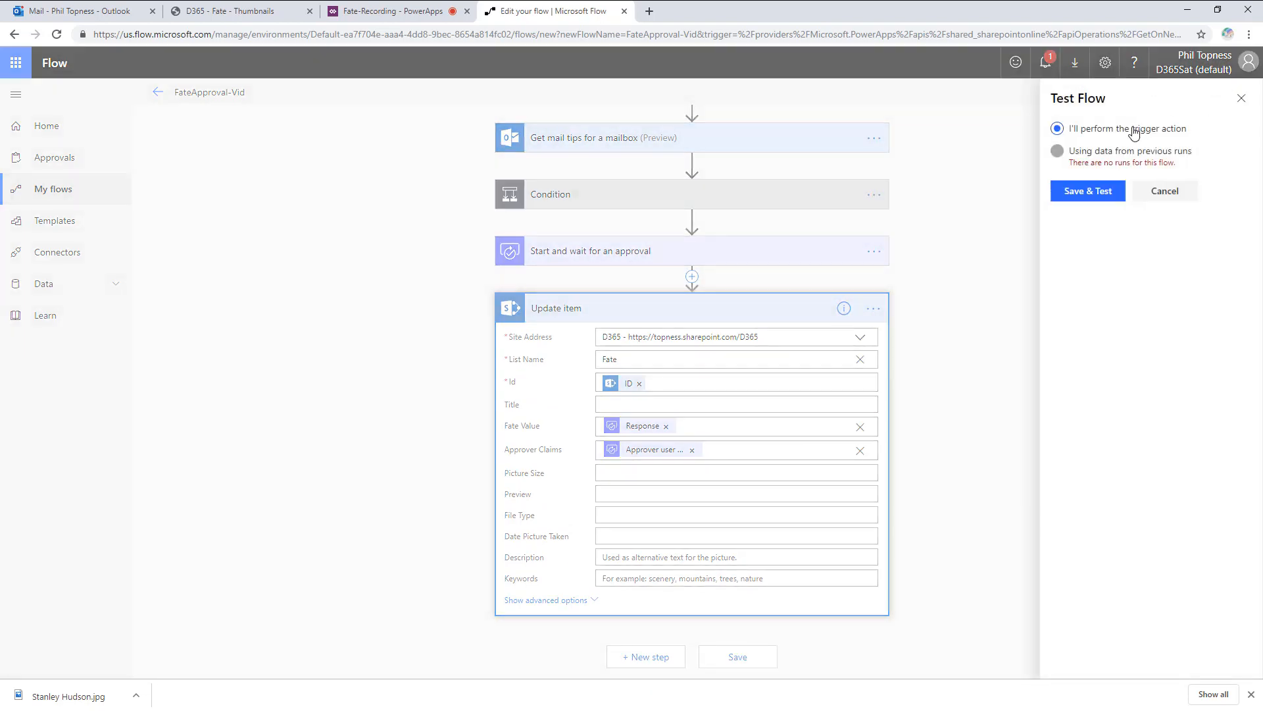
click(1068, 201)
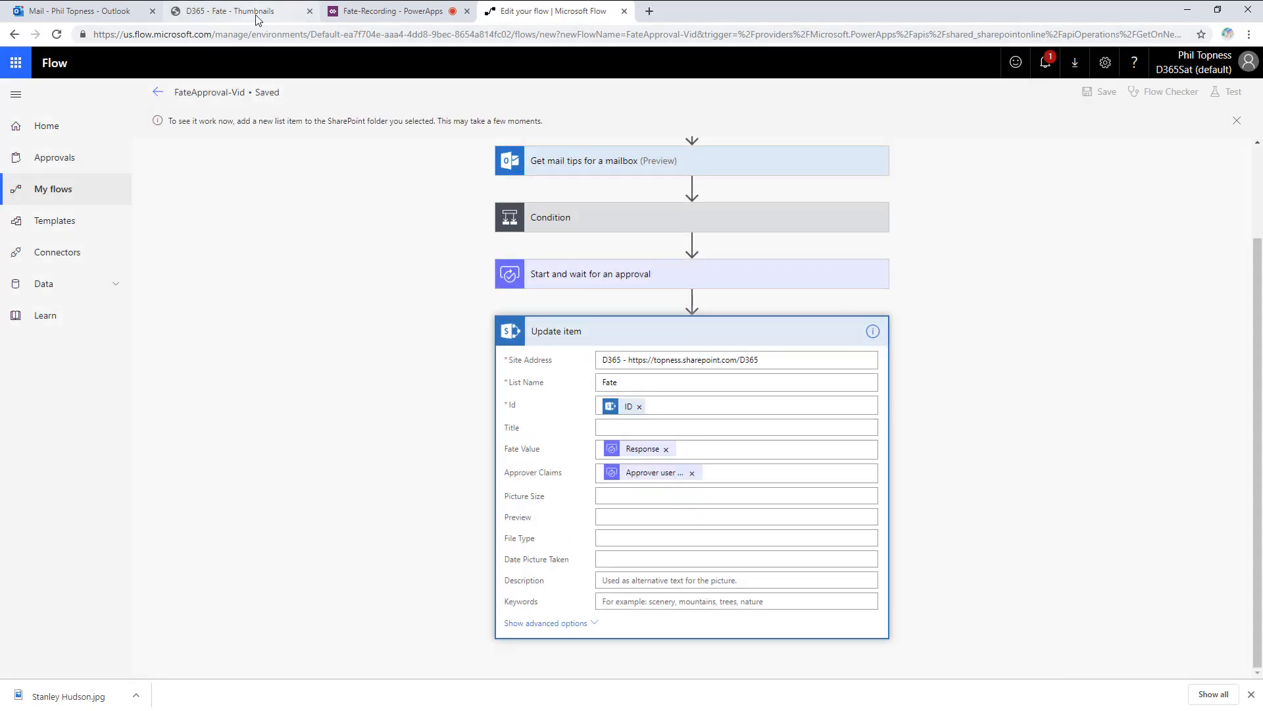
Upload MichaelScott.png into the SharePoint Fate library, then go to Flow's Approvals page.
click(247, 11)
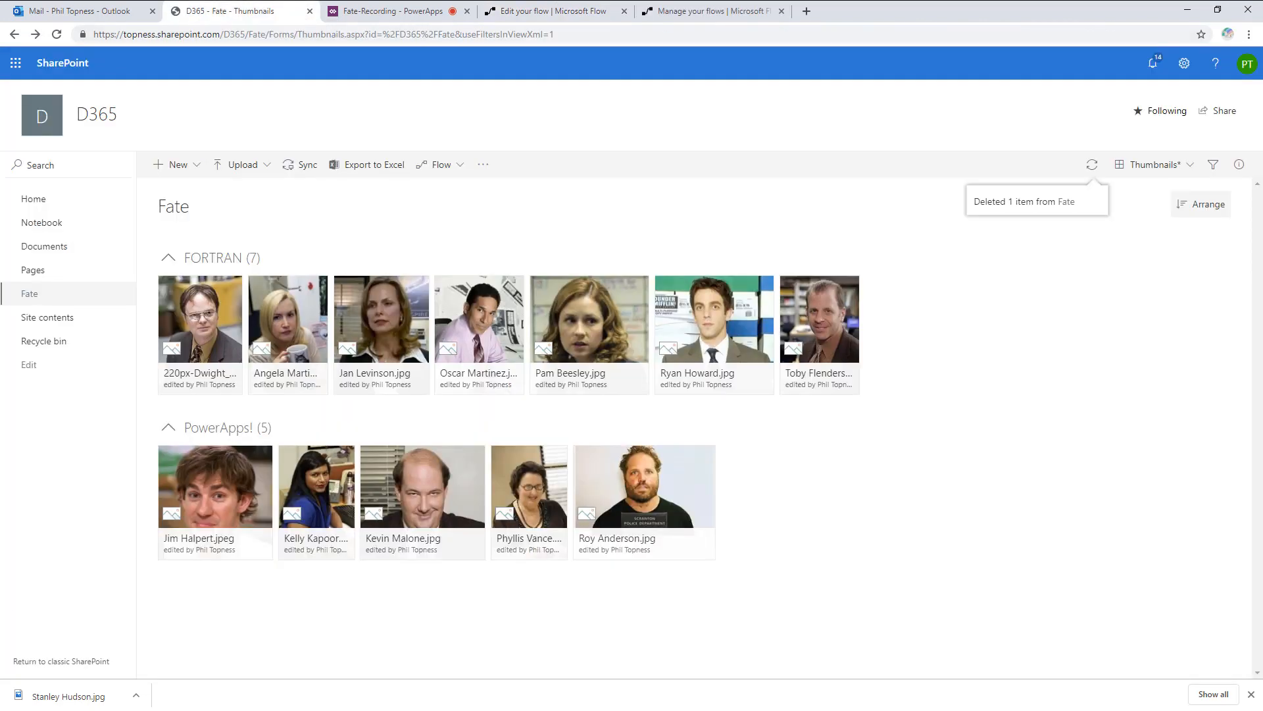
drag(68, 695, 345, 217)
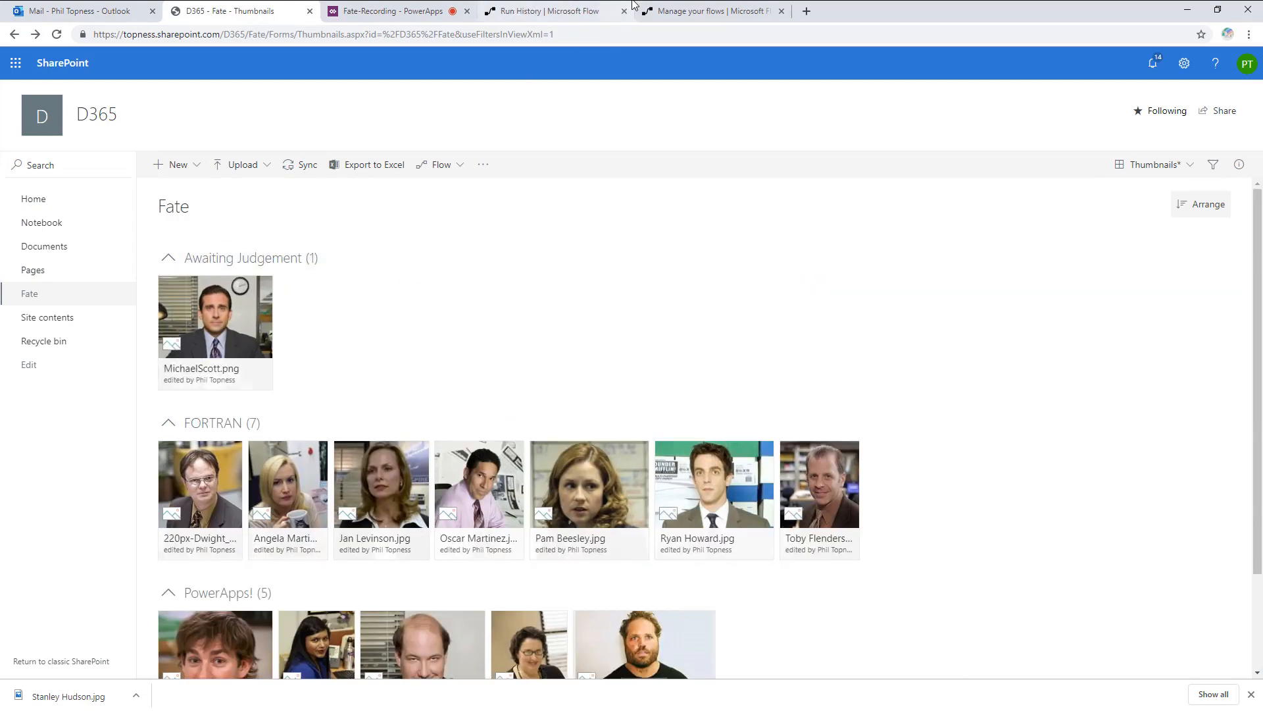
click(703, 11)
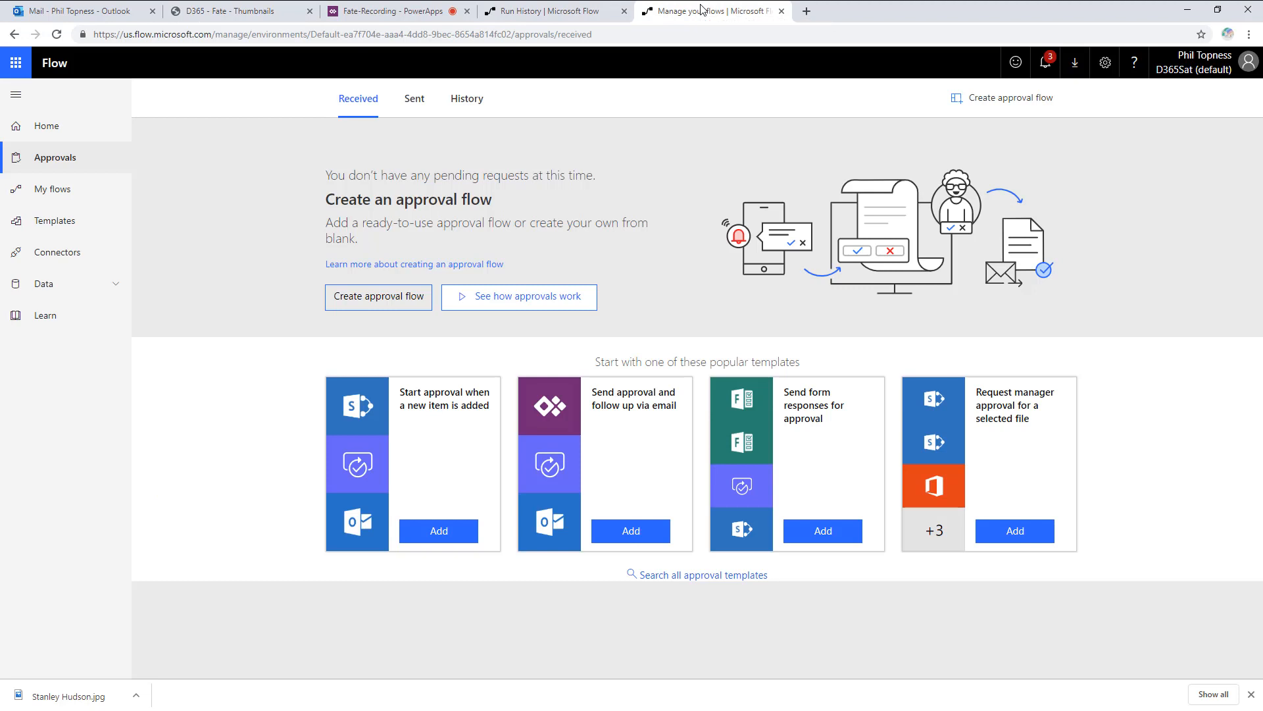
Reload Approvals and answer the MichaelScott.png request with FORTRAN.
click(56, 34)
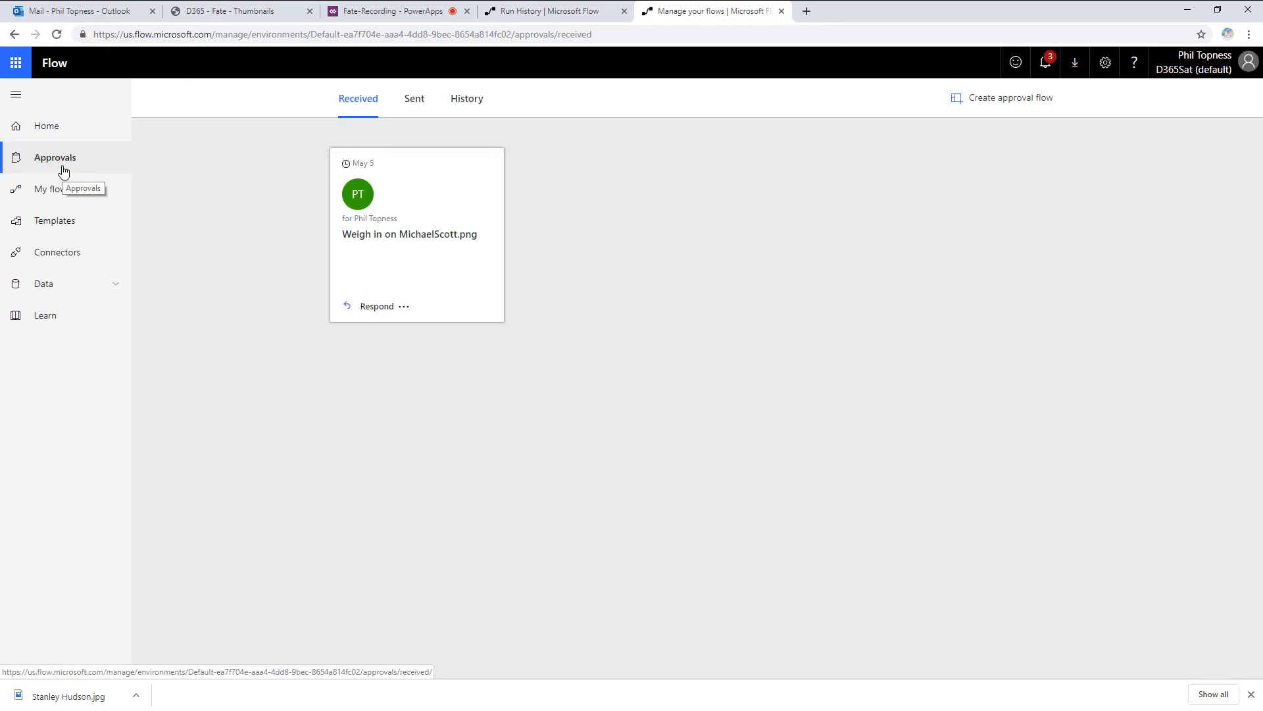
click(373, 307)
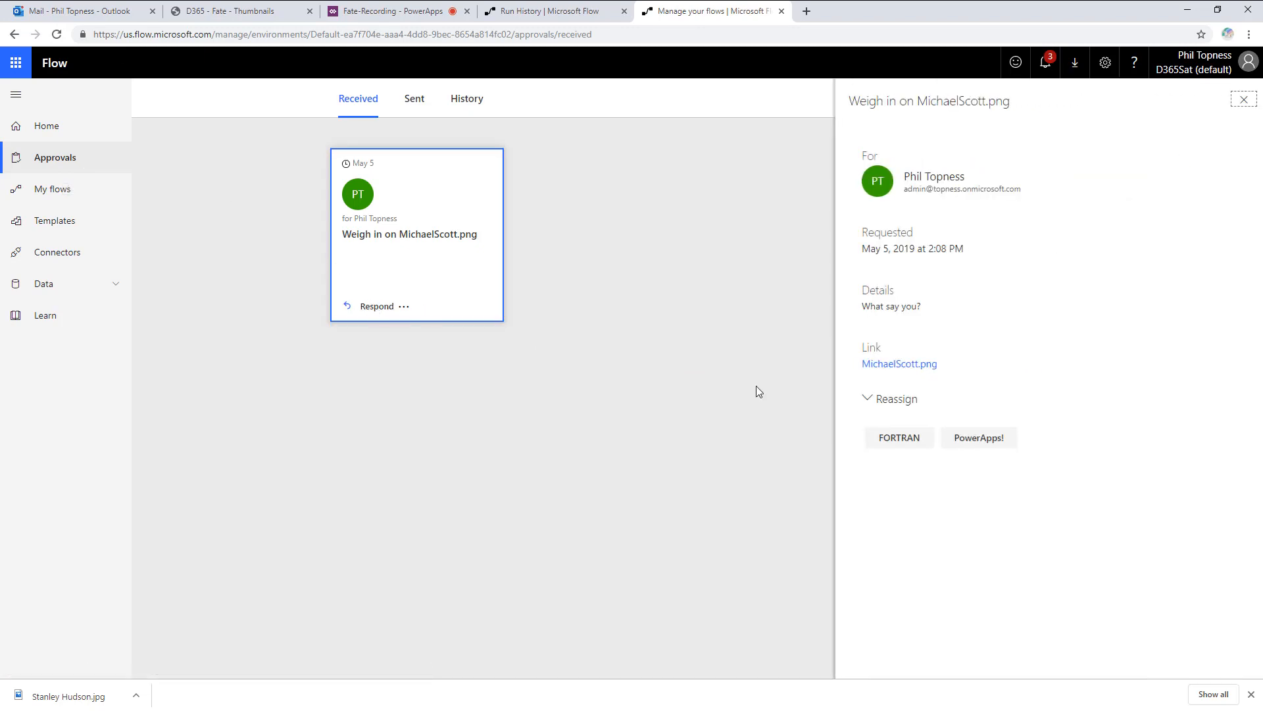
click(902, 439)
click(920, 631)
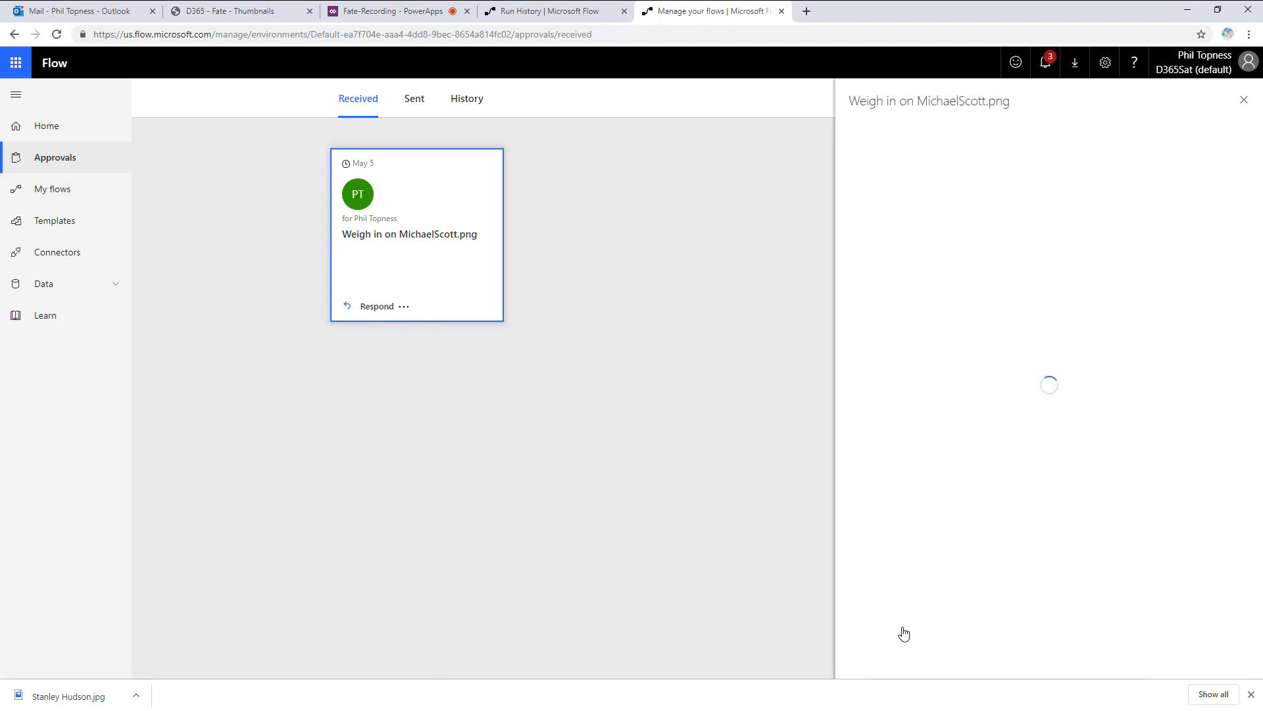
Check the successful run, the photo under FORTRAN in SharePoint, and the Outlook inbox.
click(535, 14)
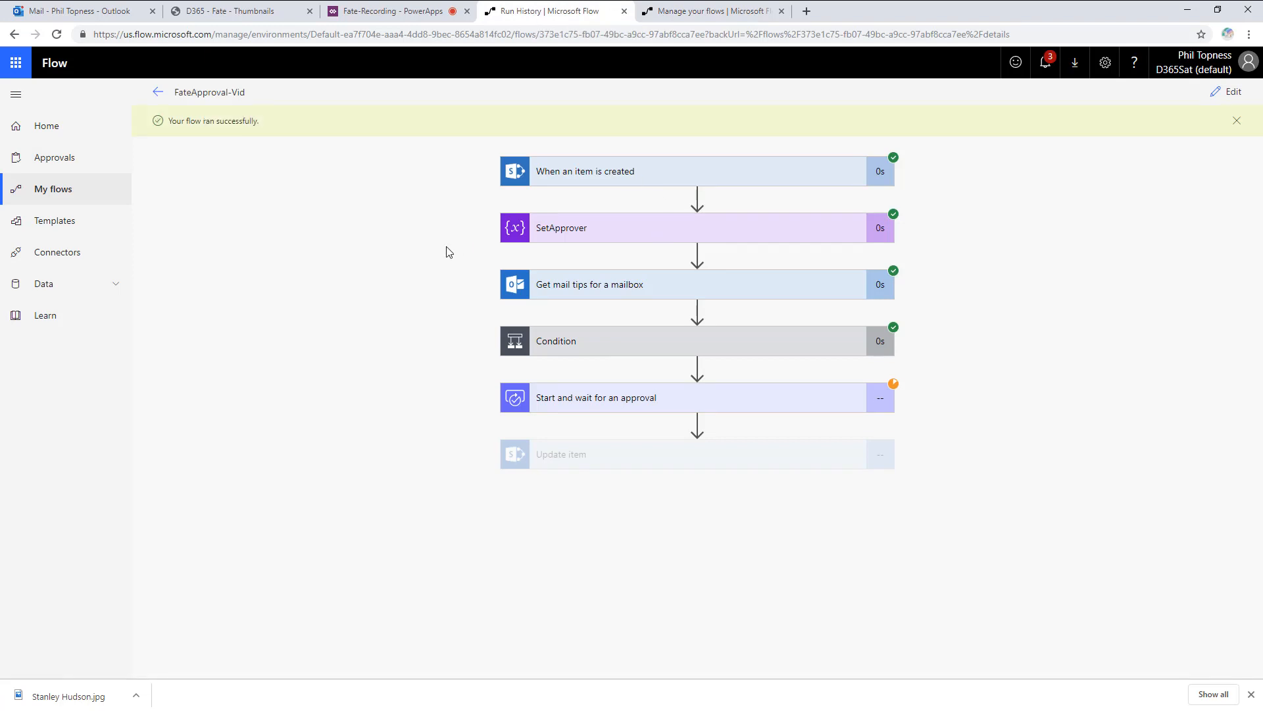
click(266, 11)
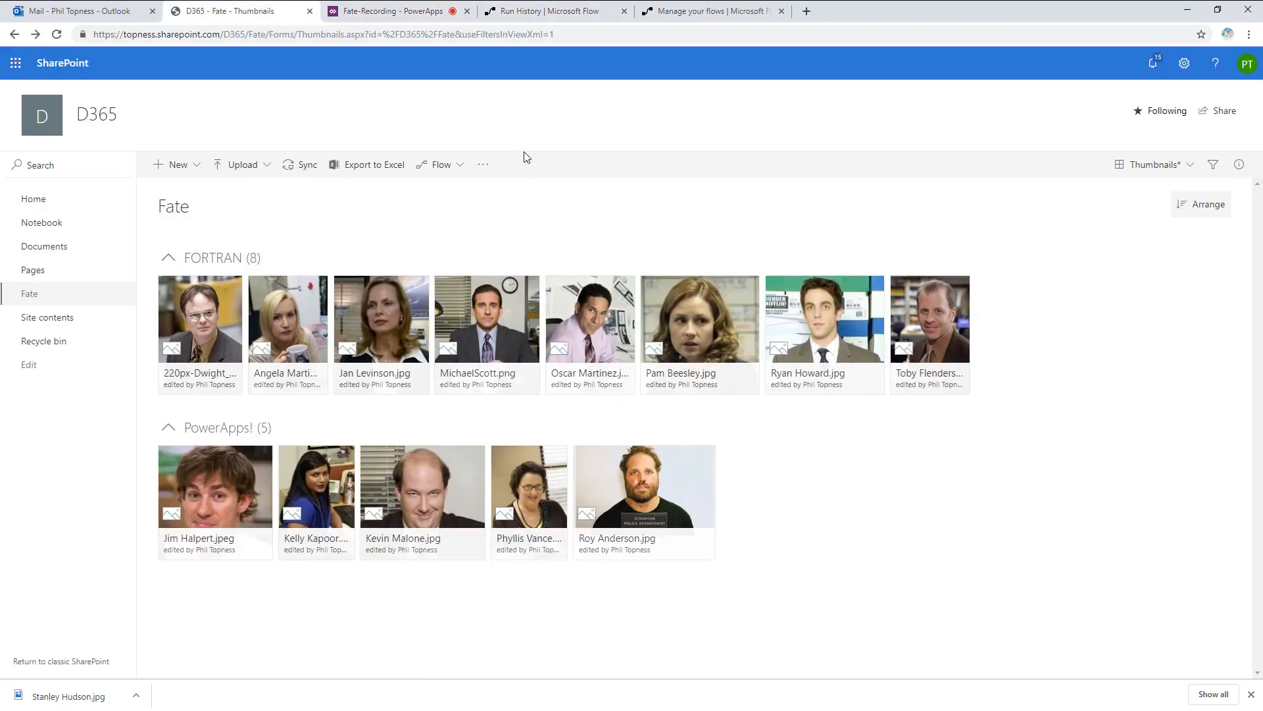
click(106, 20)
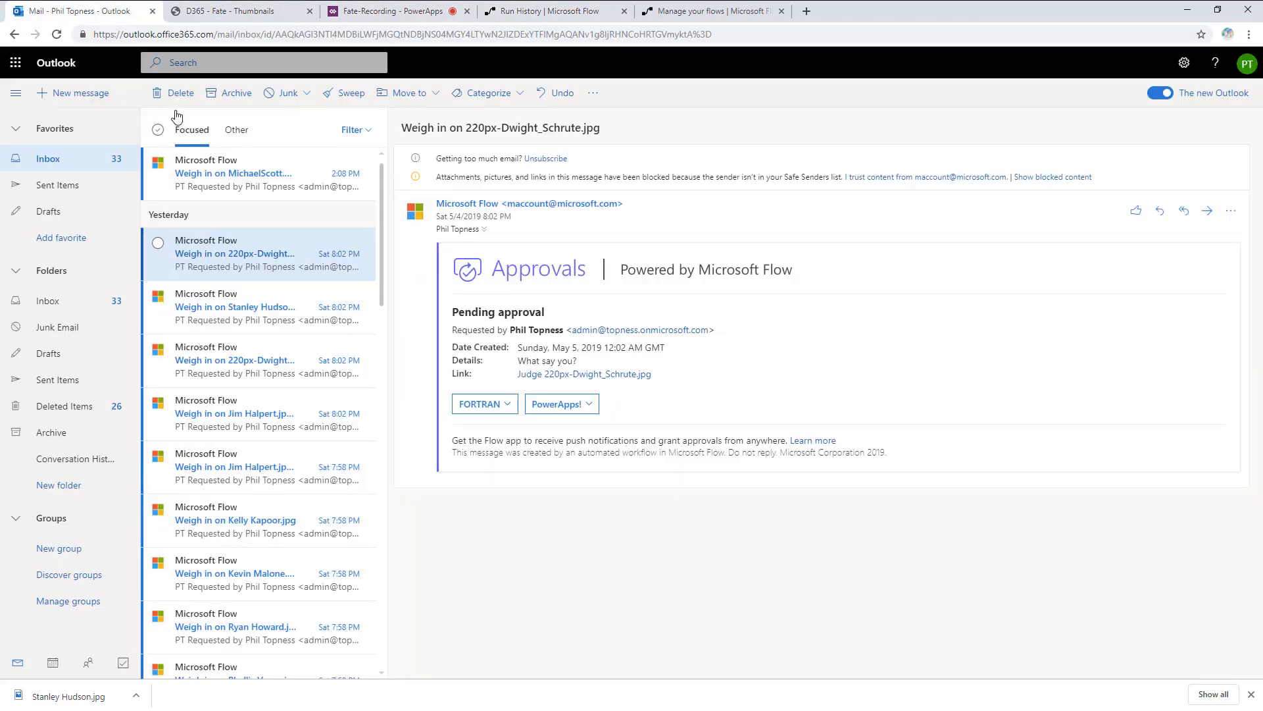
Turn on Outlook automatic replies reading 'Gone!' for inside and outside senders and save them.
click(1183, 63)
click(1152, 131)
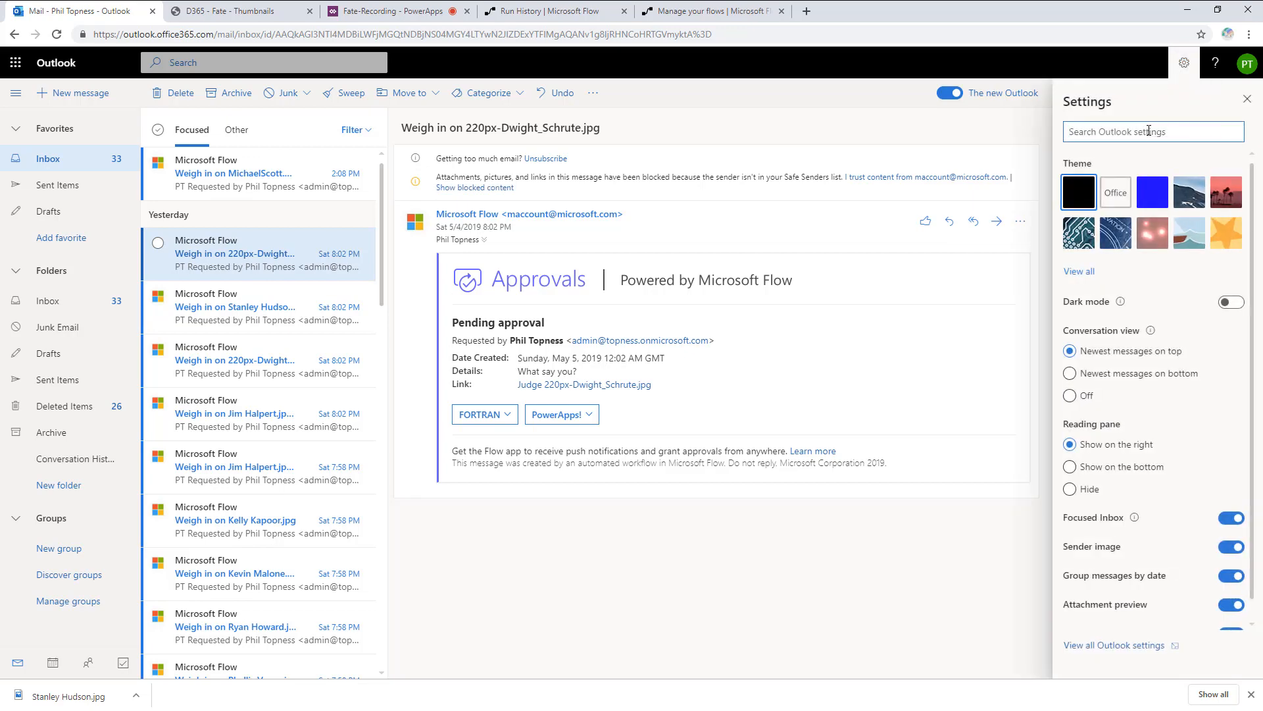
text(office)
click(1100, 163)
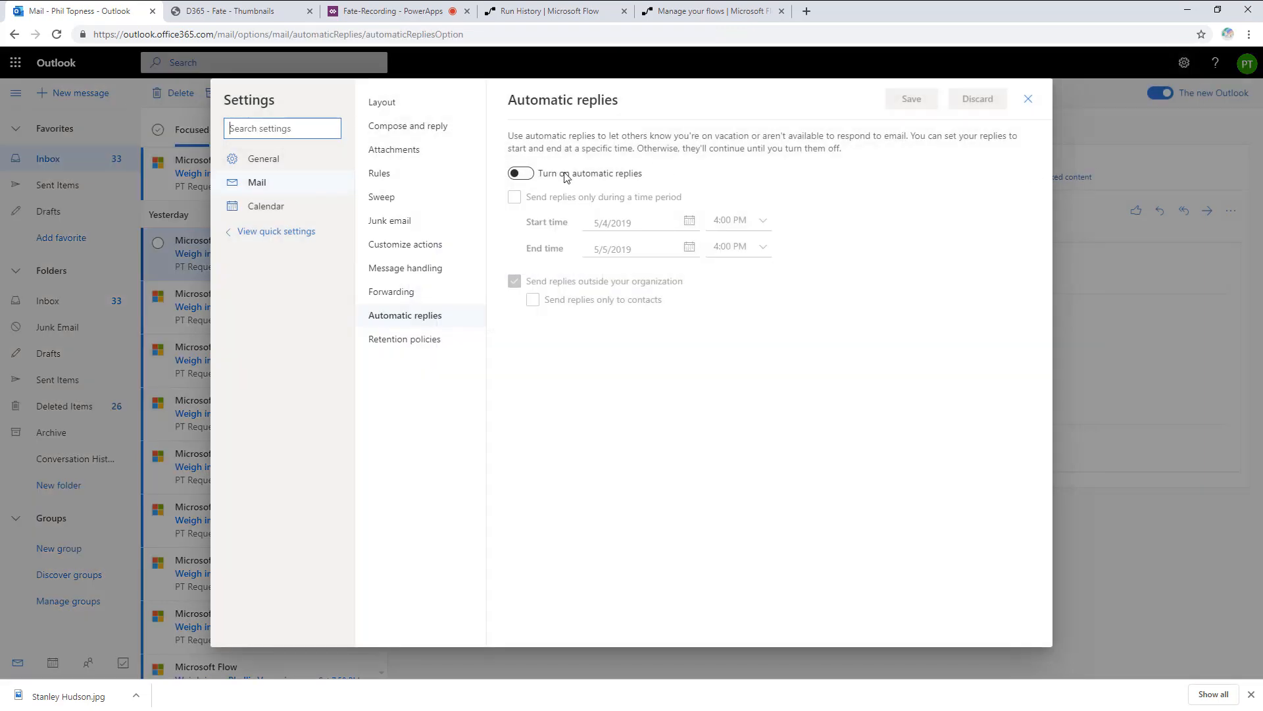
click(564, 175)
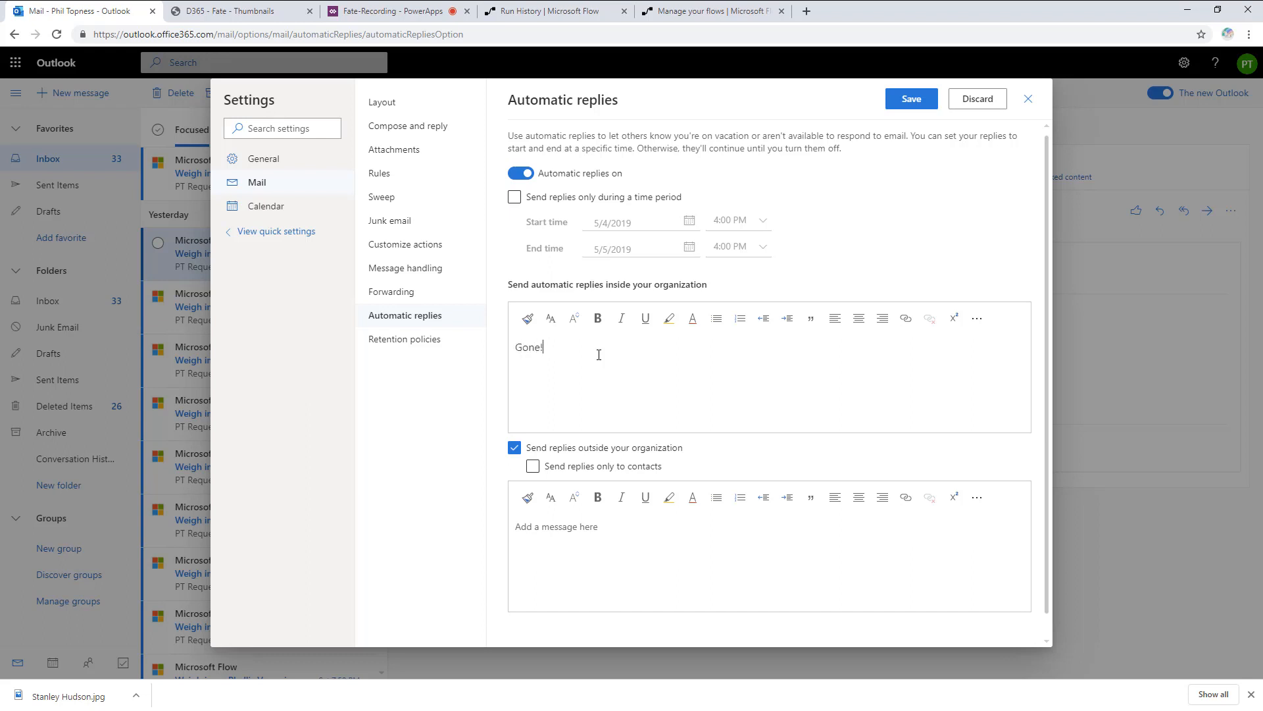
click(739, 556)
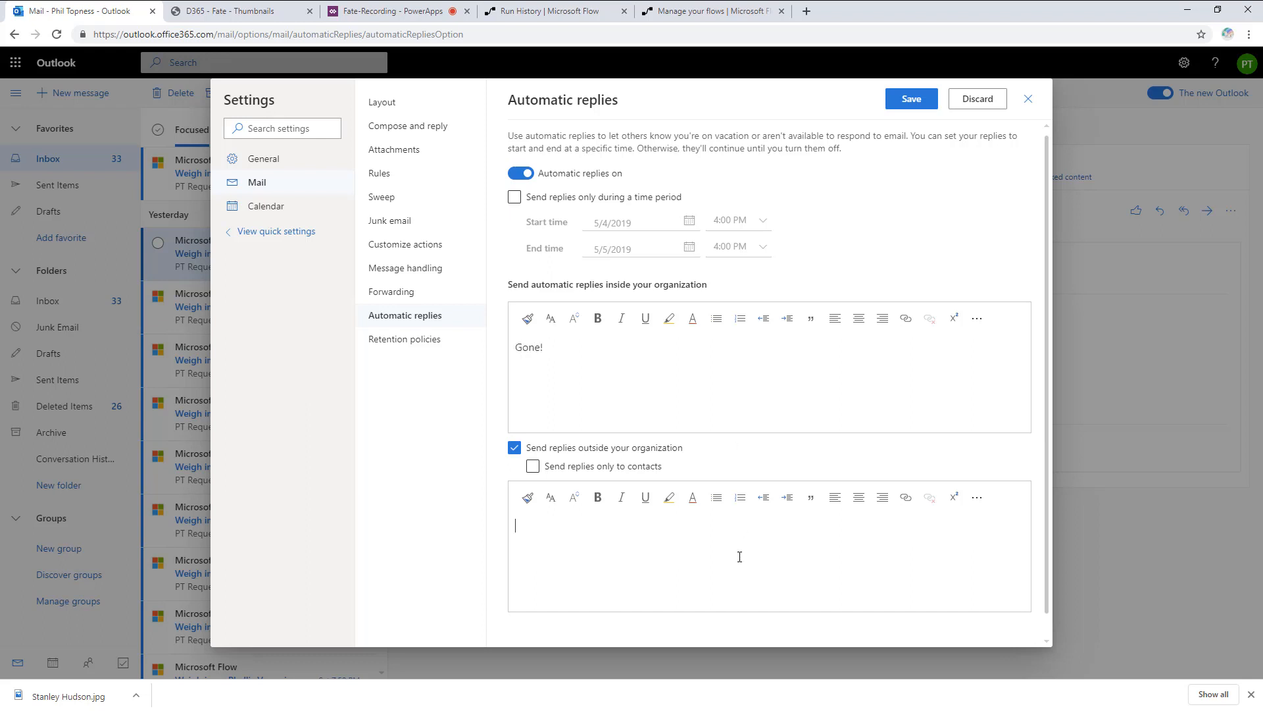
click(908, 105)
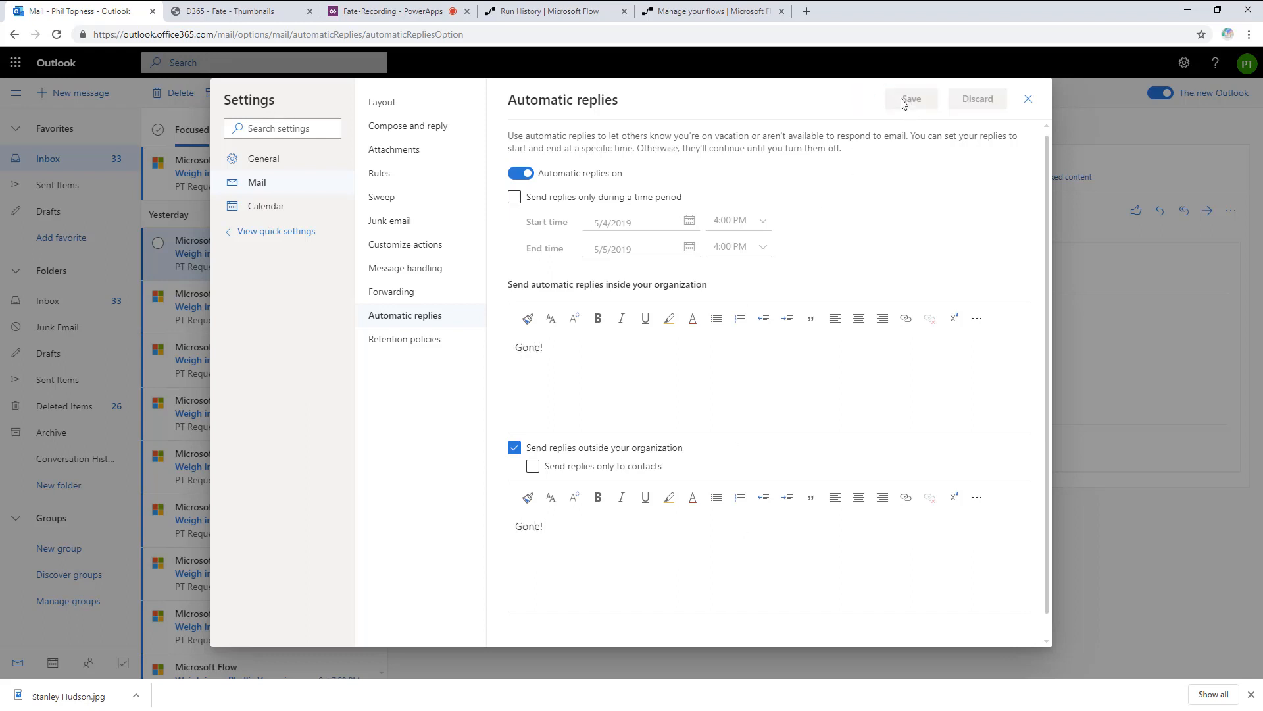
click(1028, 99)
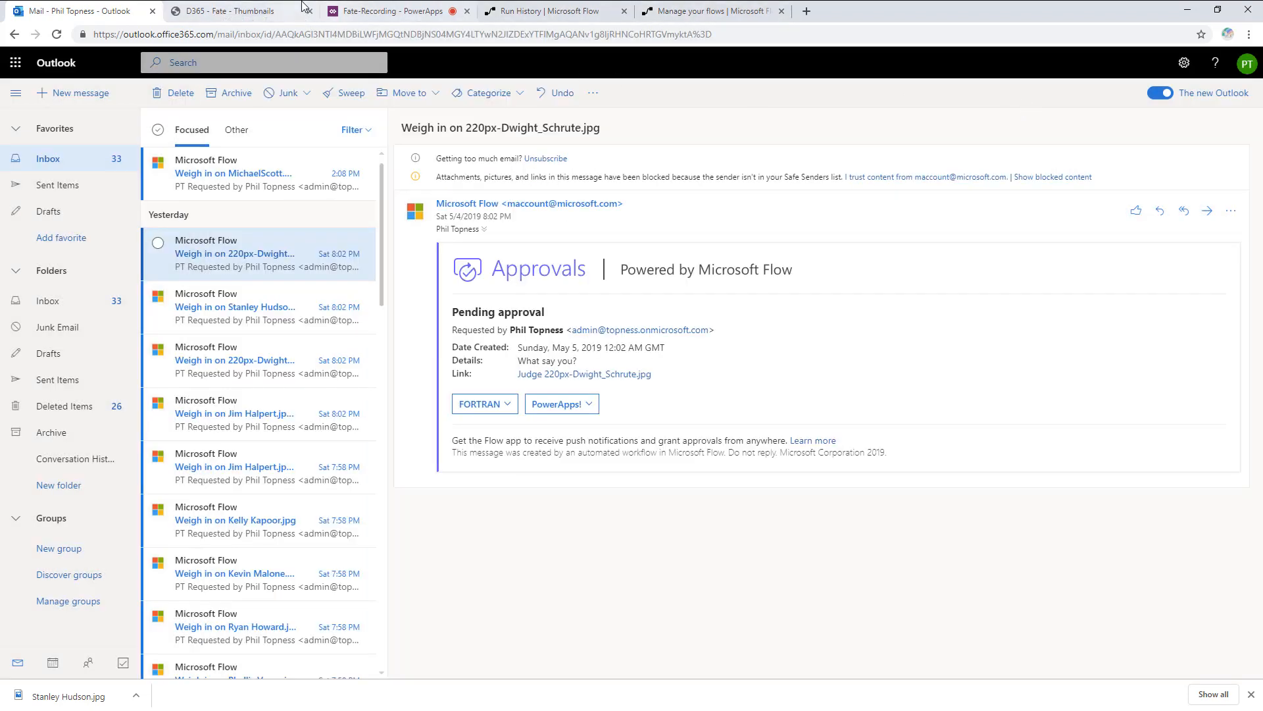
click(572, 12)
Save the FateApproval-Vid flow and start another test run.
click(1227, 91)
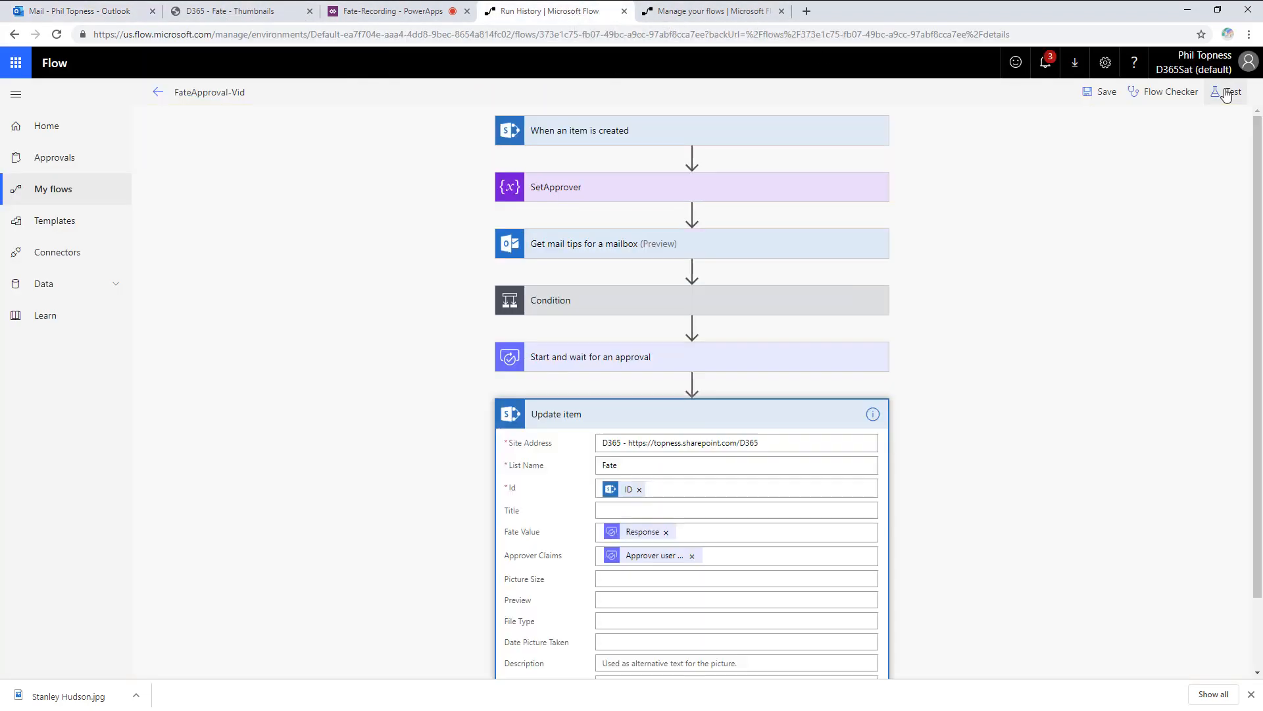
click(1226, 91)
click(1083, 191)
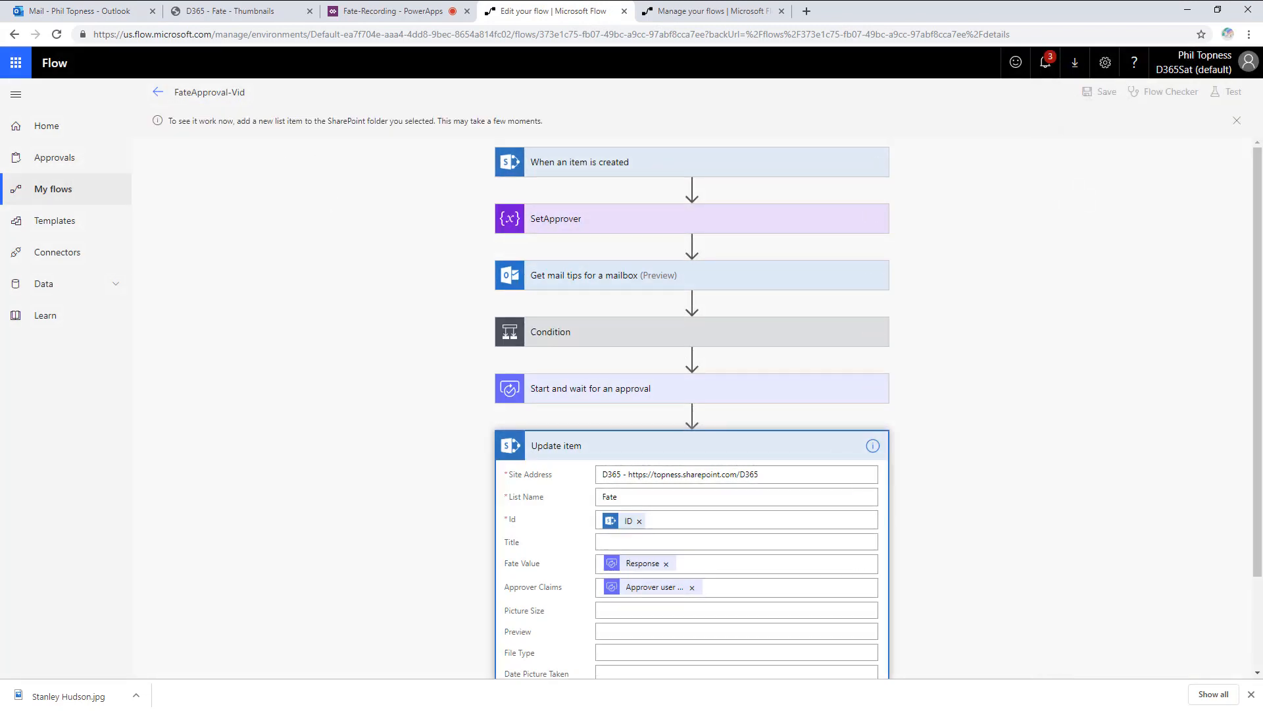
Upload Stanley Hudson.jpg into the SharePoint Fate library and return to the run history.
click(260, 10)
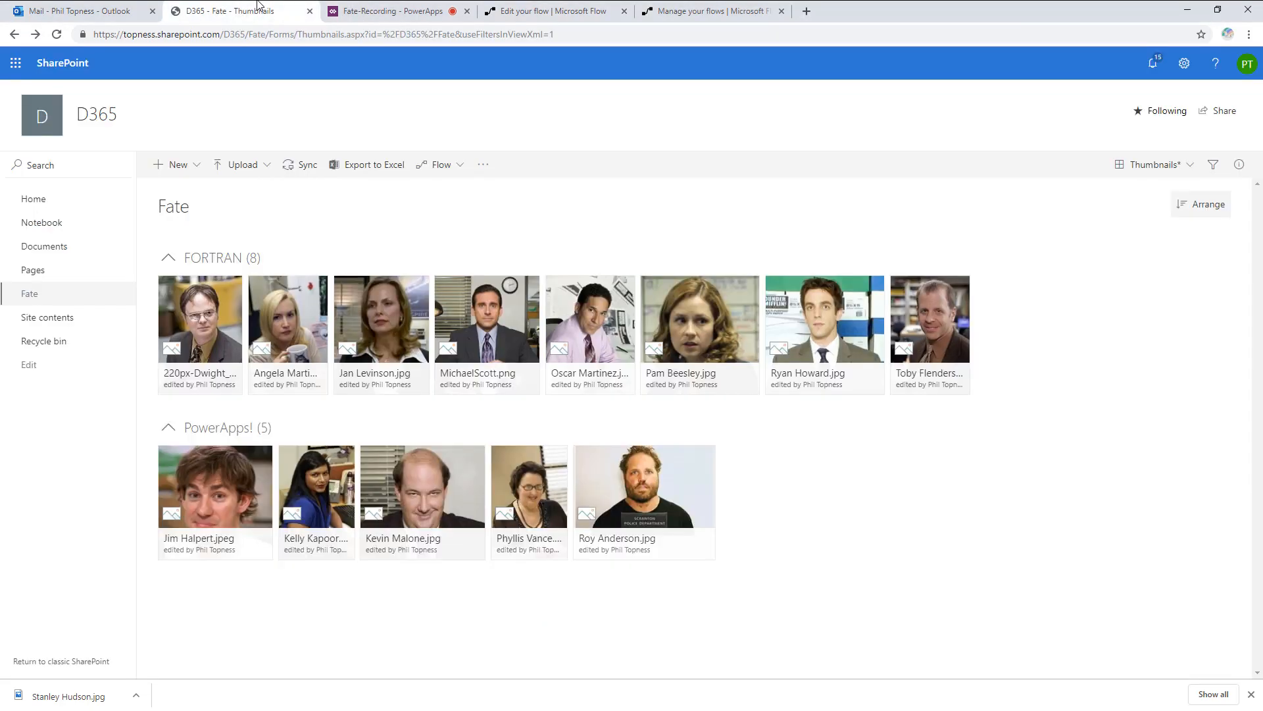
drag(261, 10, 197, 210)
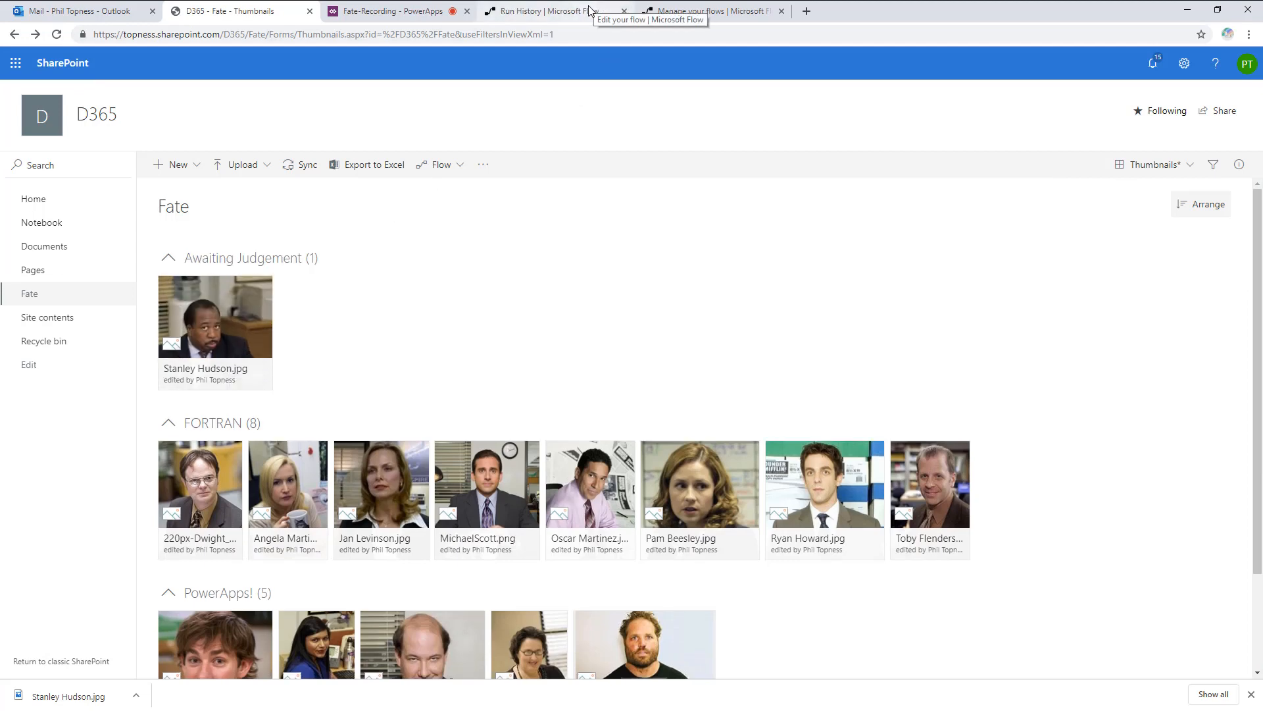
click(594, 8)
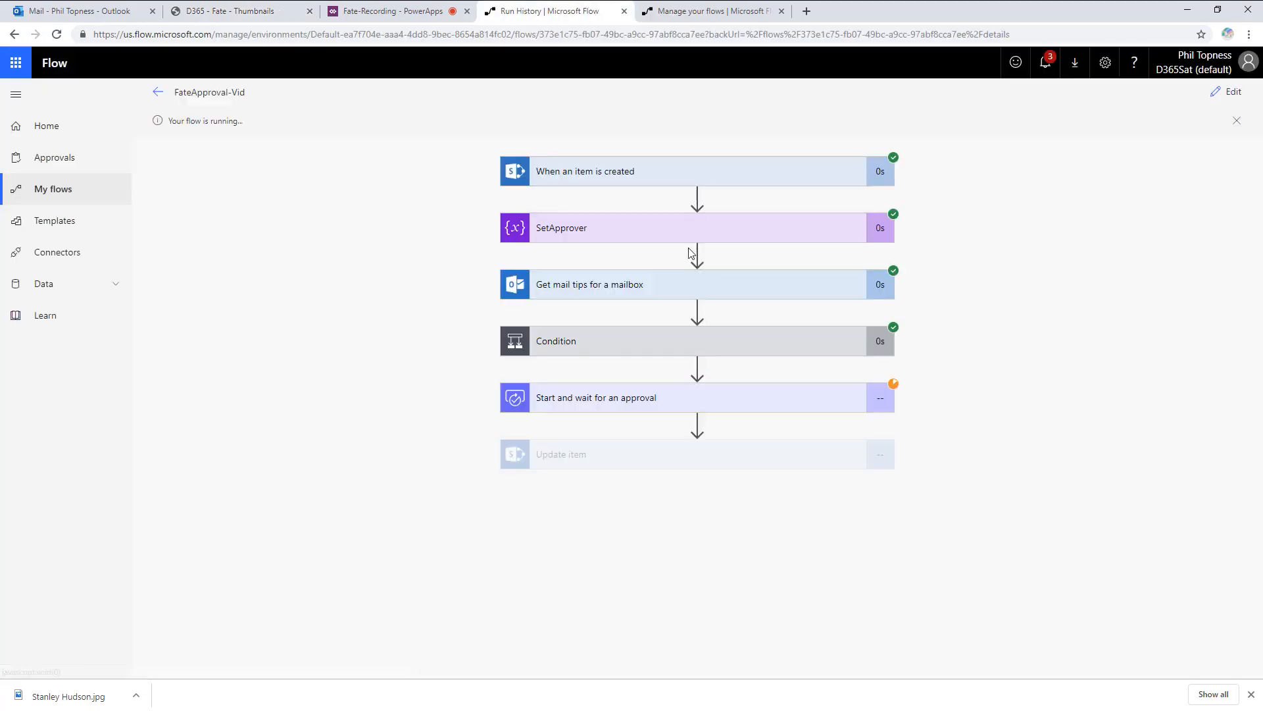
Expand the Condition, Get manager (V2) and Set variable run details, then go to Approvals.
click(682, 338)
click(844, 502)
scroll(841, 507, down, 5)
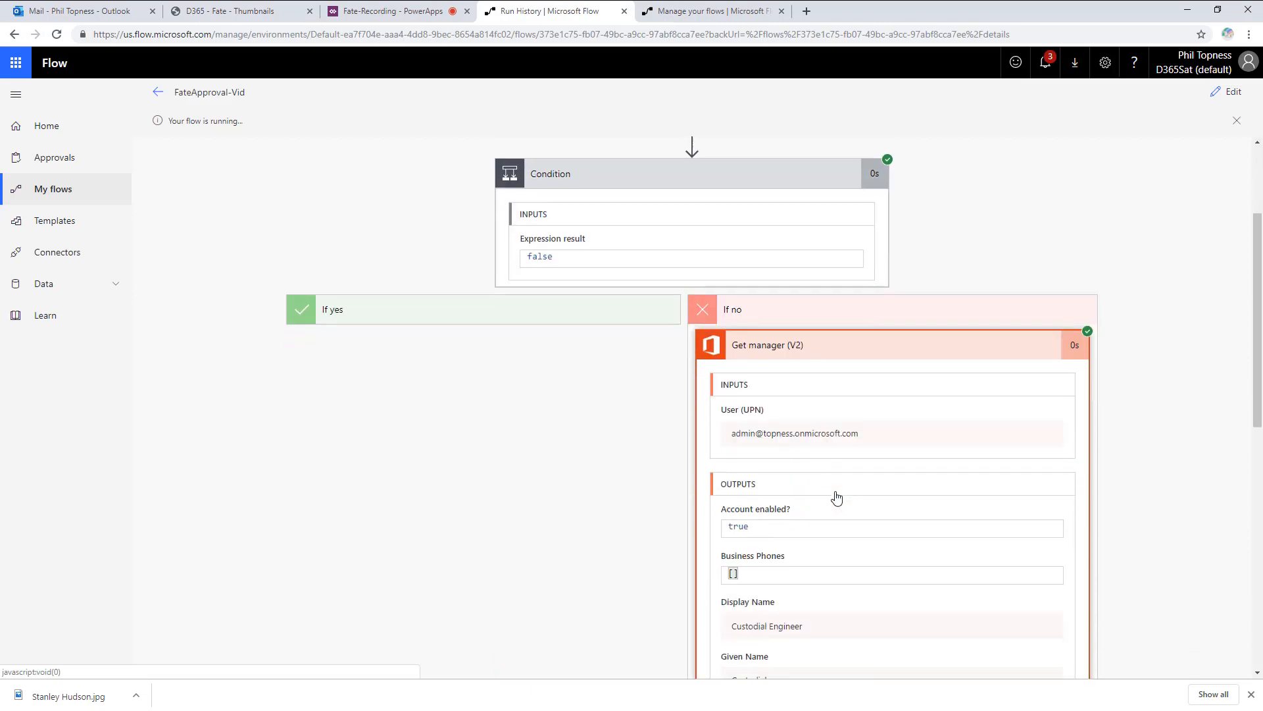
scroll(775, 558, down, 5)
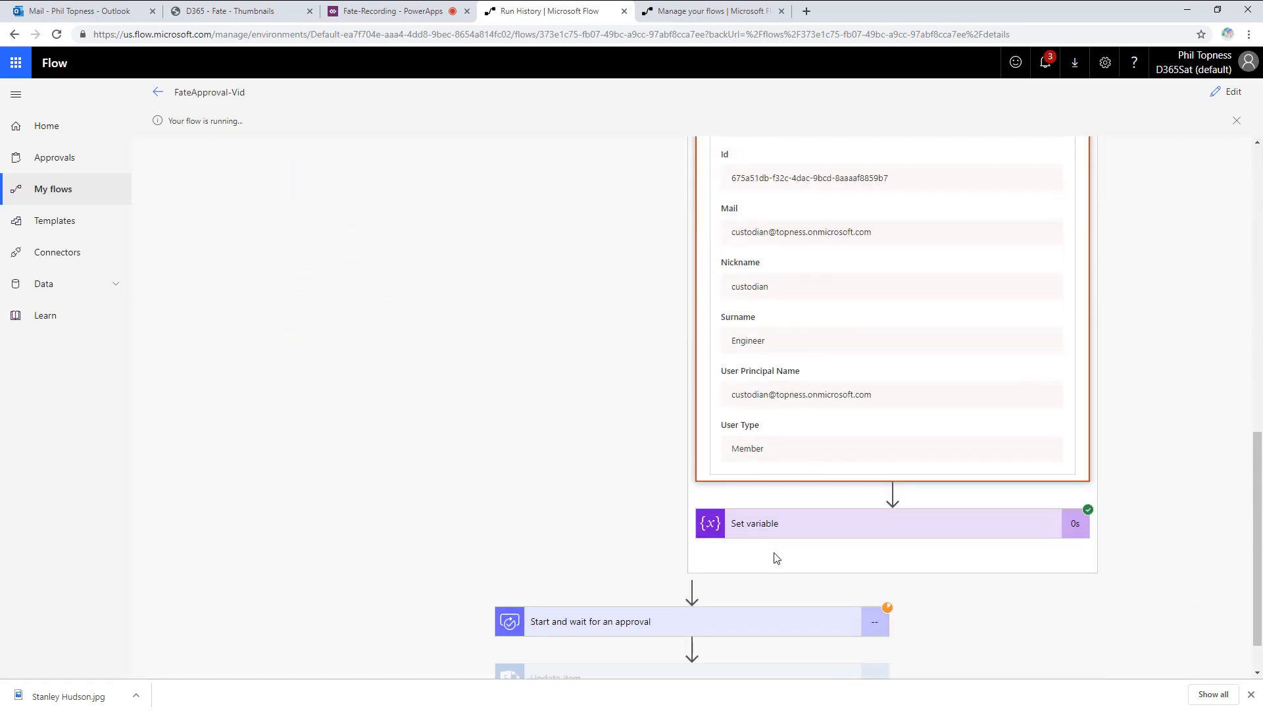
click(789, 527)
scroll(792, 488, down, 5)
scroll(779, 396, down, 1)
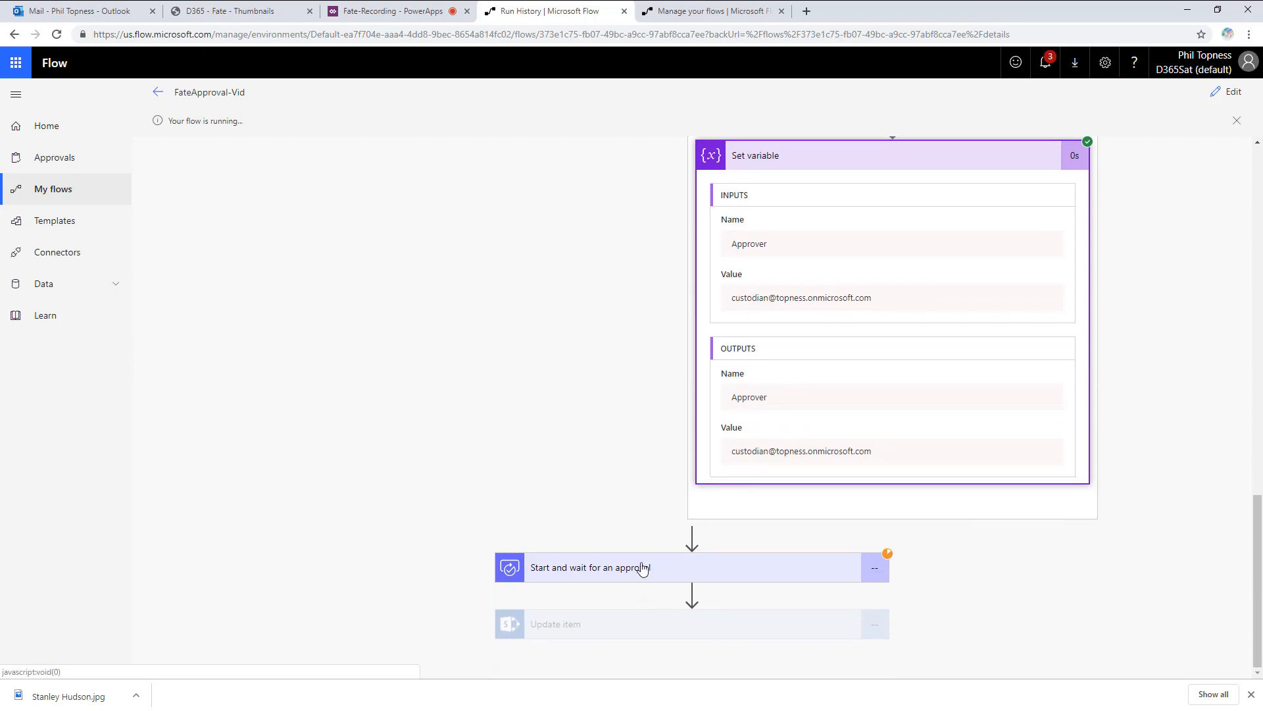
click(703, 12)
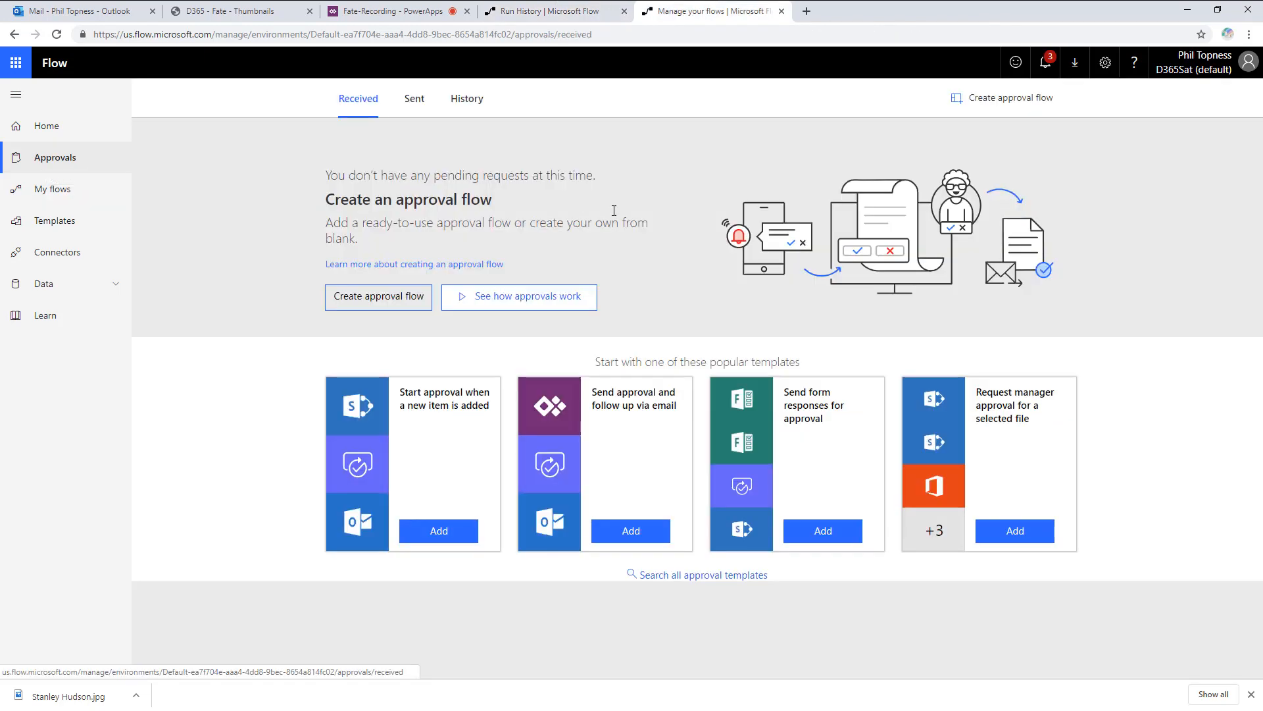
Open a Custodian-profile browser window and reload its received Approvals page.
click(1228, 34)
click(1105, 395)
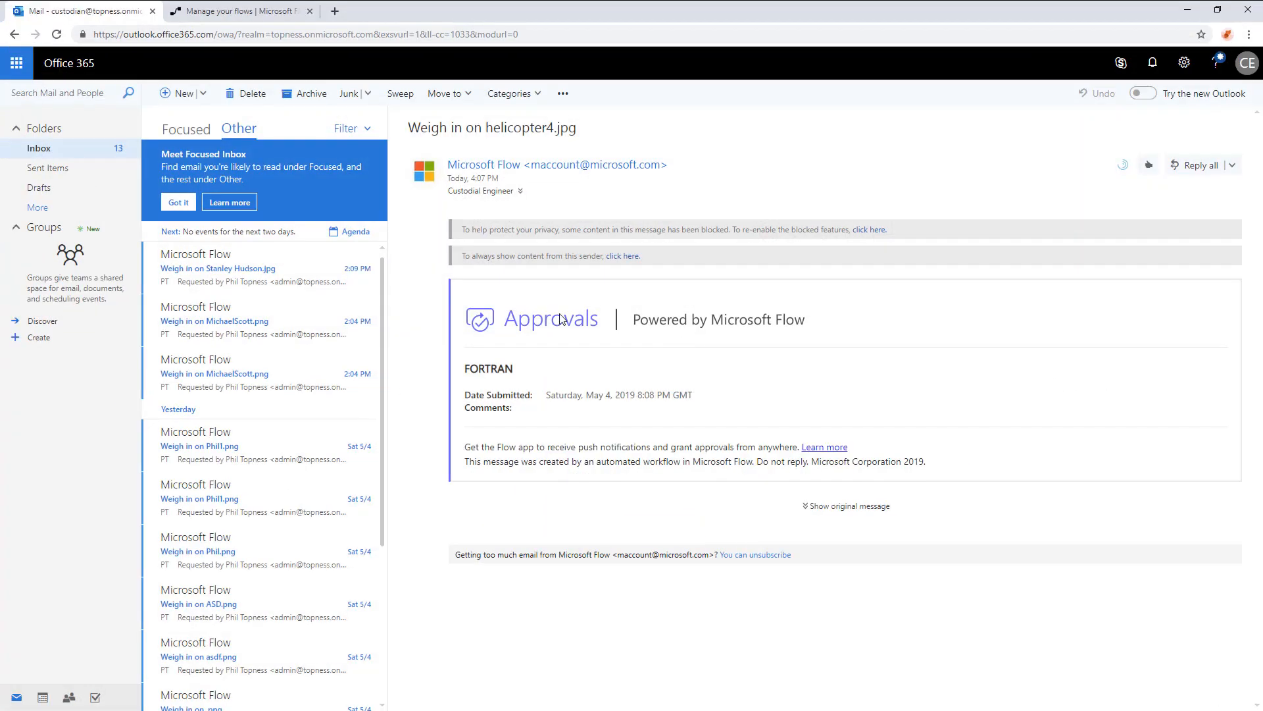
click(241, 11)
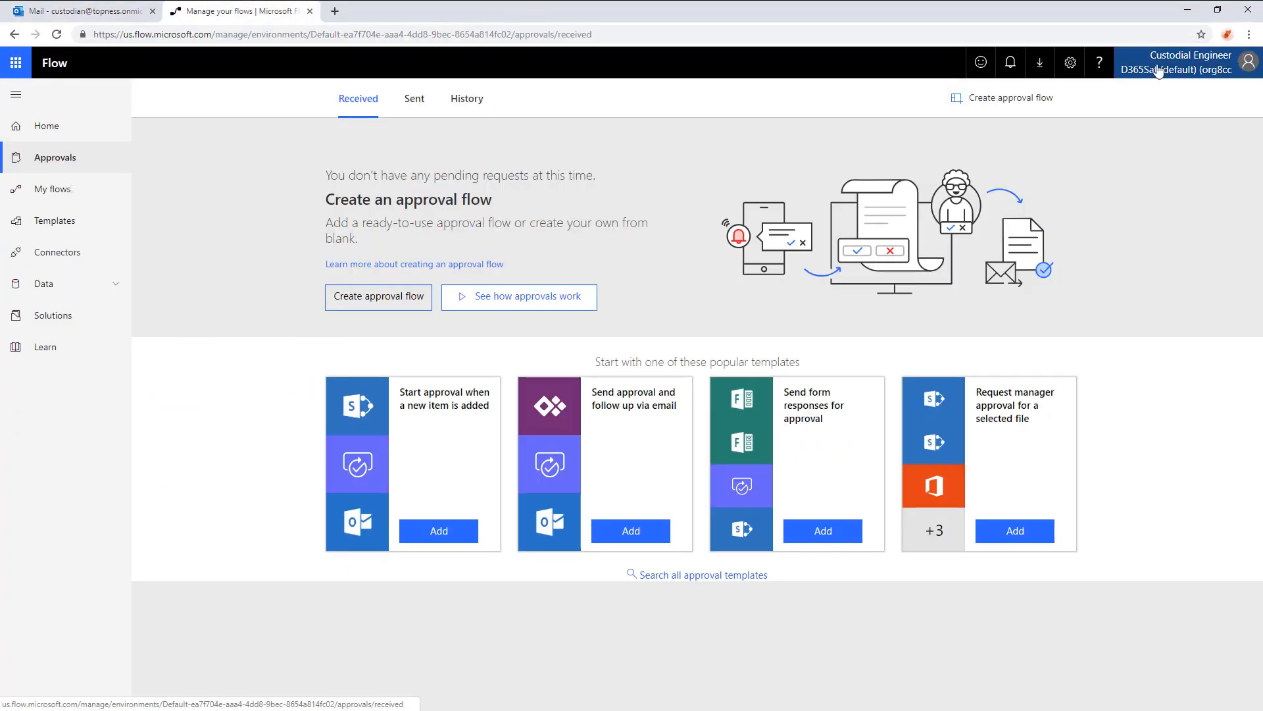
click(84, 166)
click(58, 35)
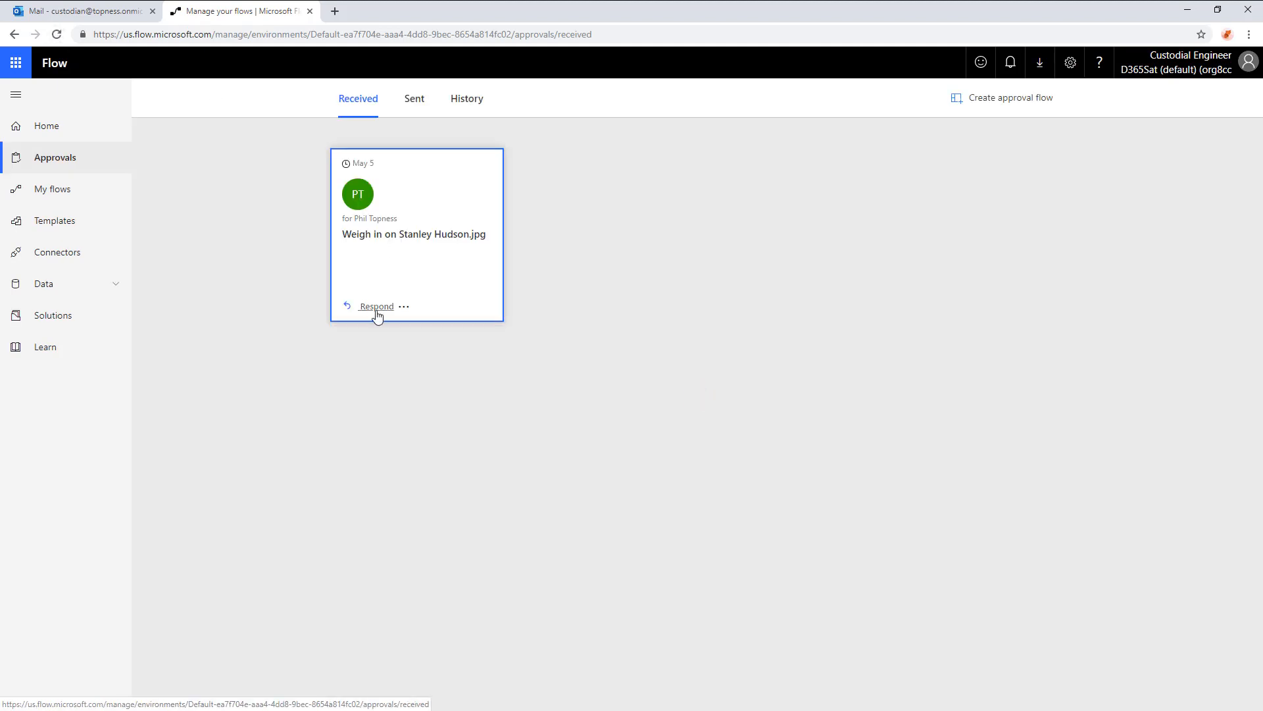
Respond PowerApps! to the Stanley Hudson.jpg approval request and confirm it.
click(372, 306)
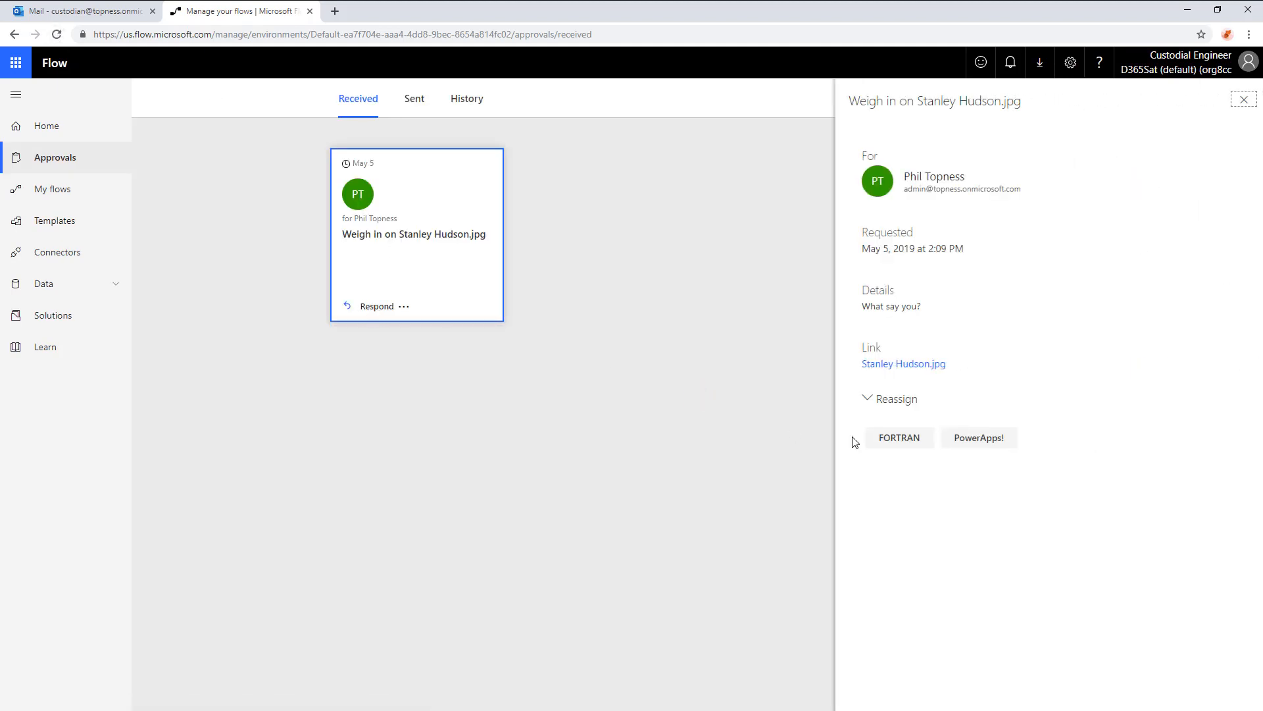
click(978, 438)
click(888, 625)
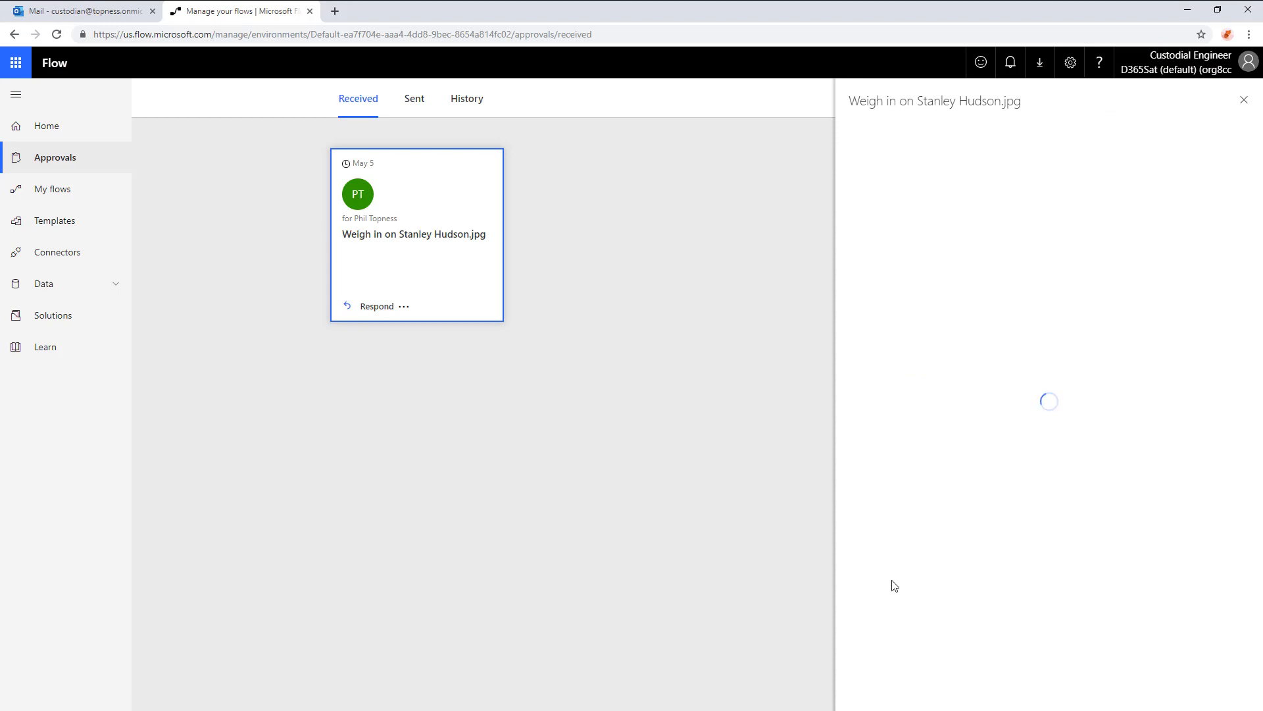
click(1187, 9)
click(212, 9)
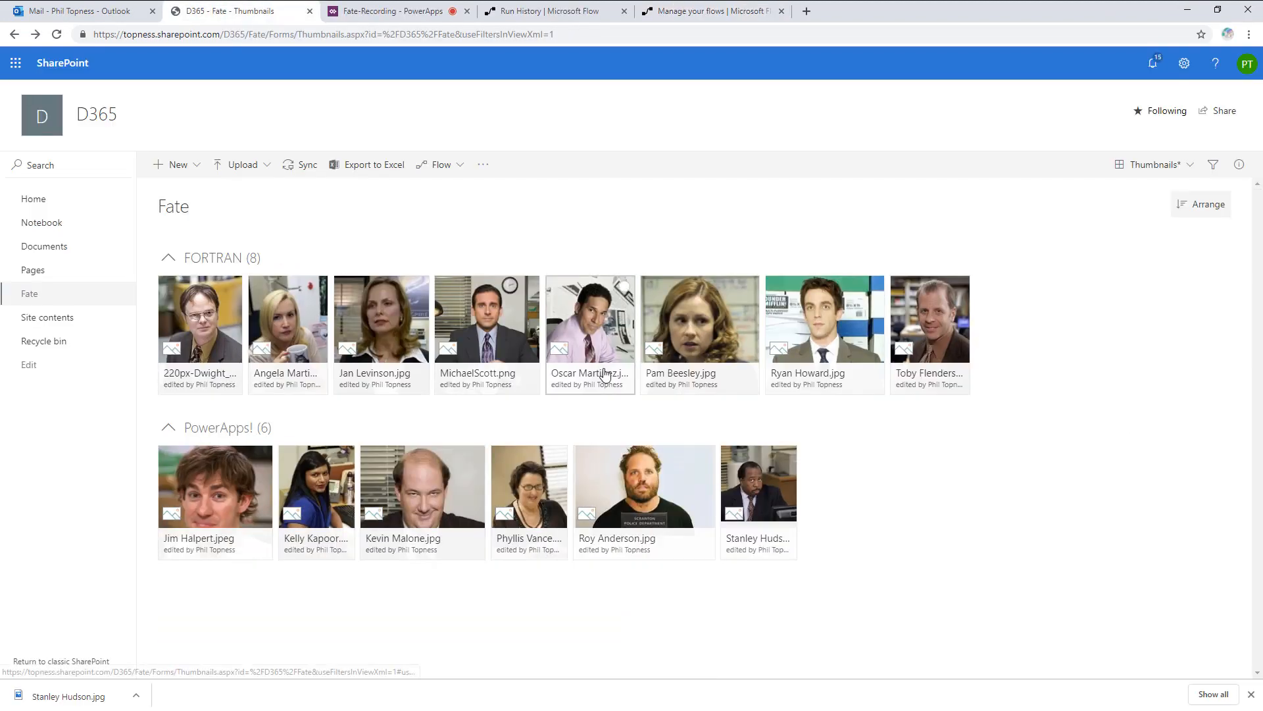
Switch the Fate library to Compact list view, then bring back SQL Server Management Studio.
click(1168, 165)
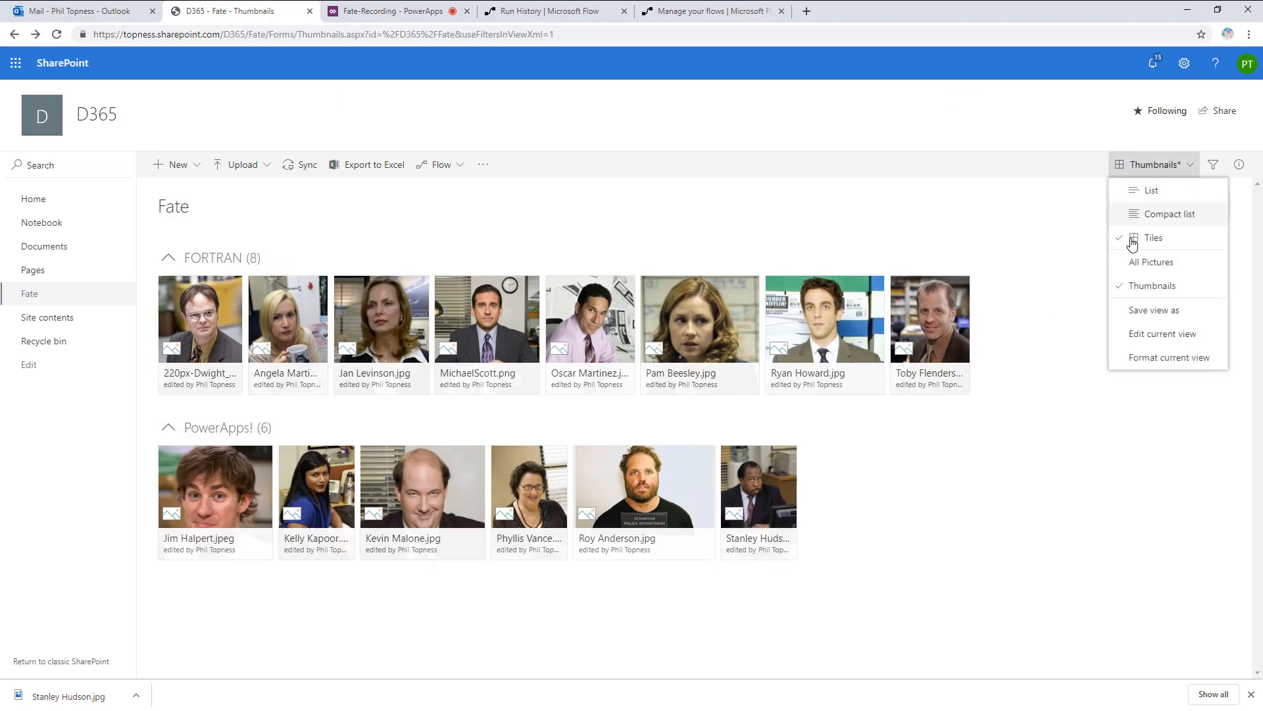
click(1162, 219)
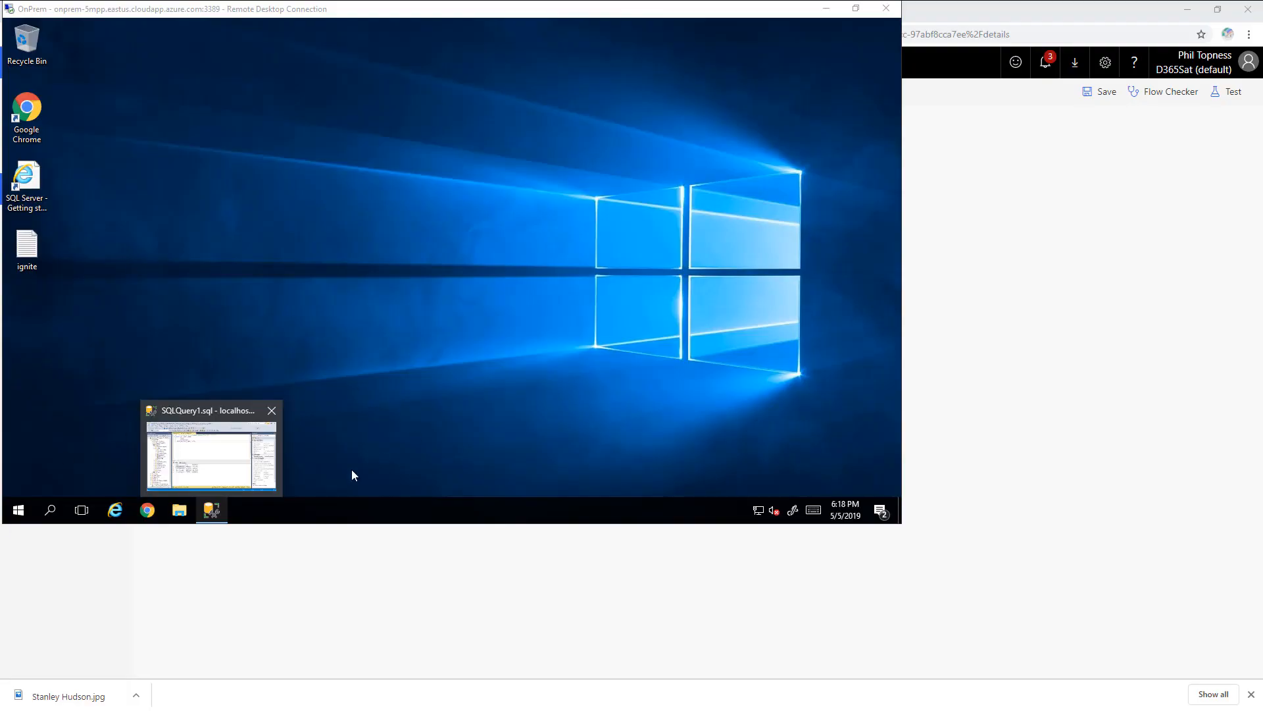
click(211, 510)
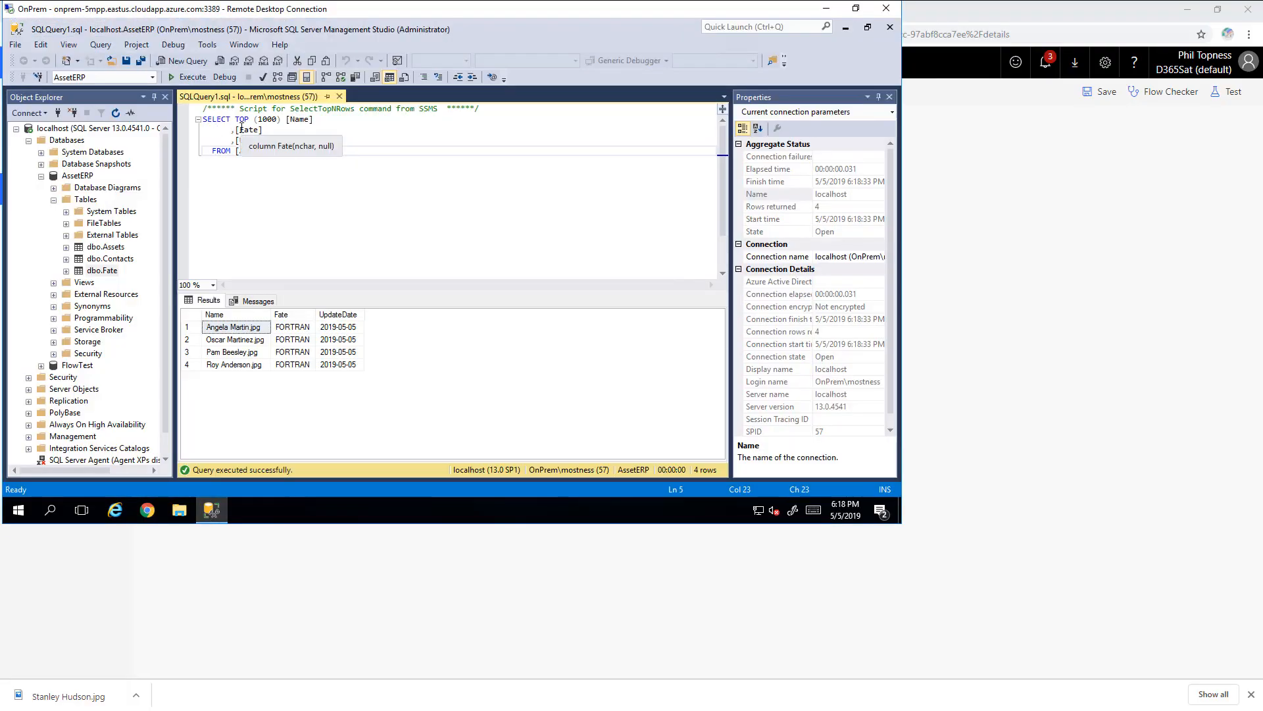
Rerun the Fate table query with F5 and launch the On-premises data gateway app.
key(F5)
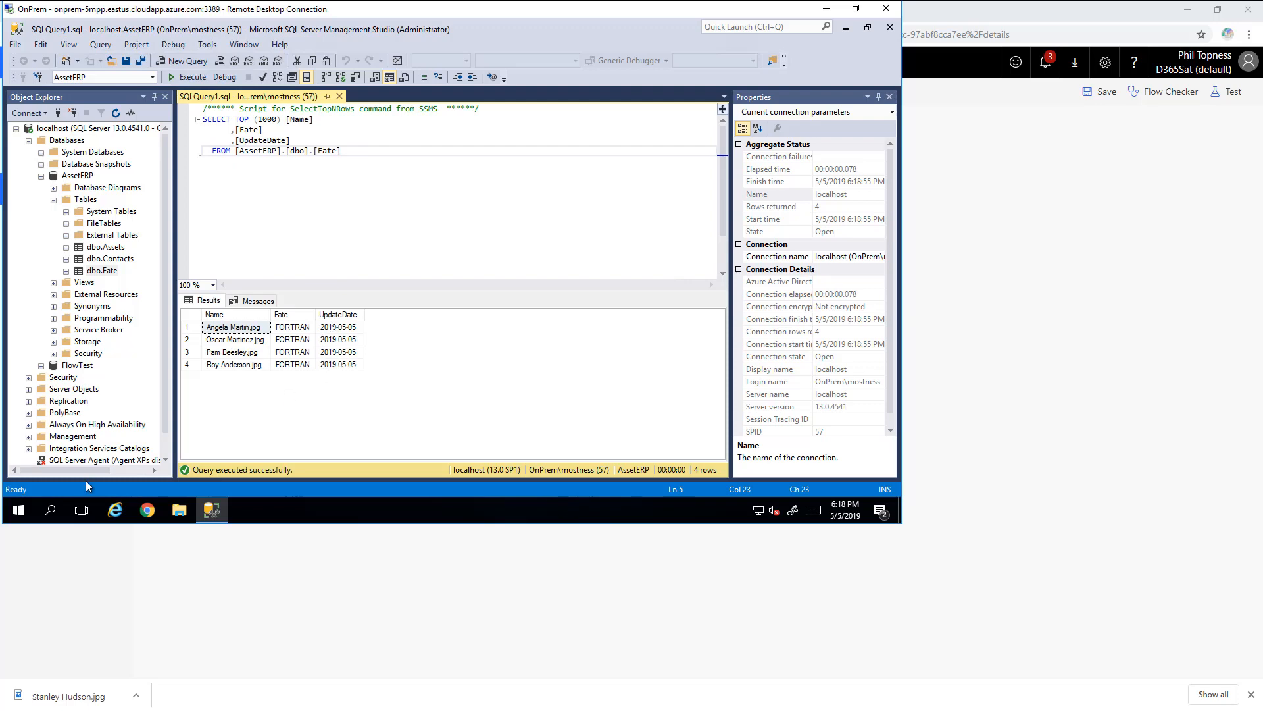
click(18, 510)
click(159, 119)
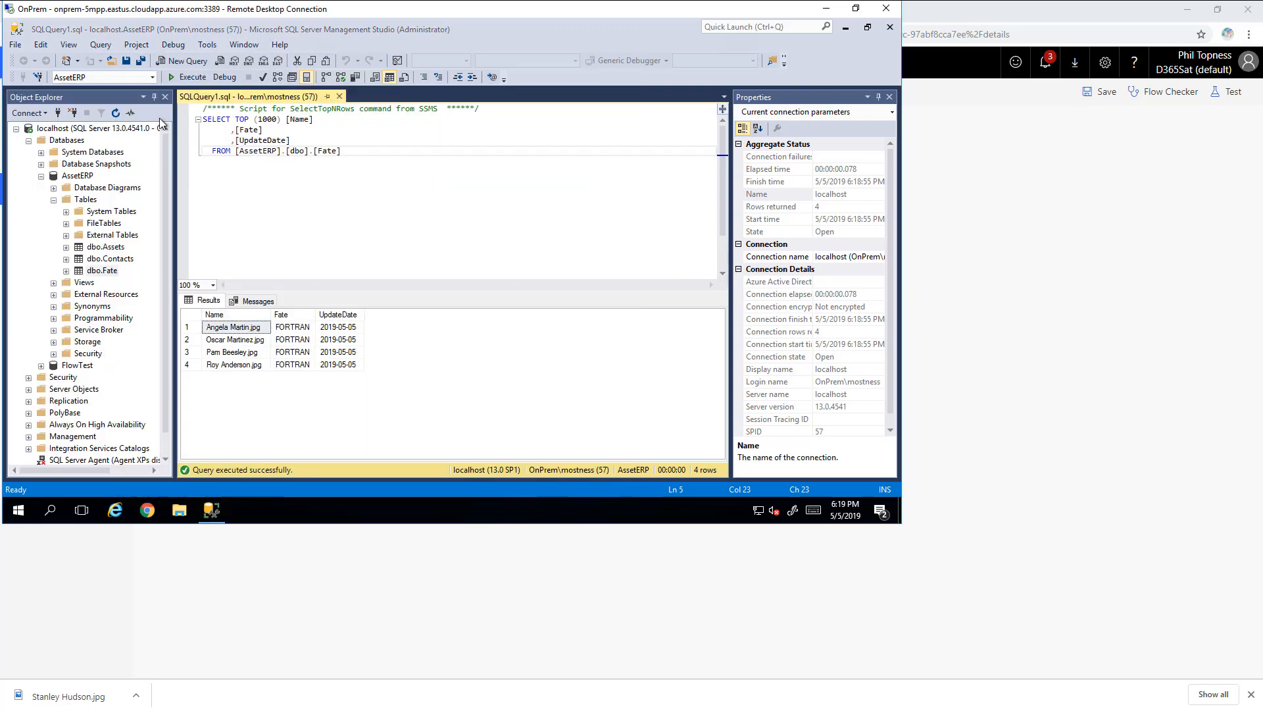
Sign in to the on-premises data gateway with the admin account's e-mail and password.
click(524, 437)
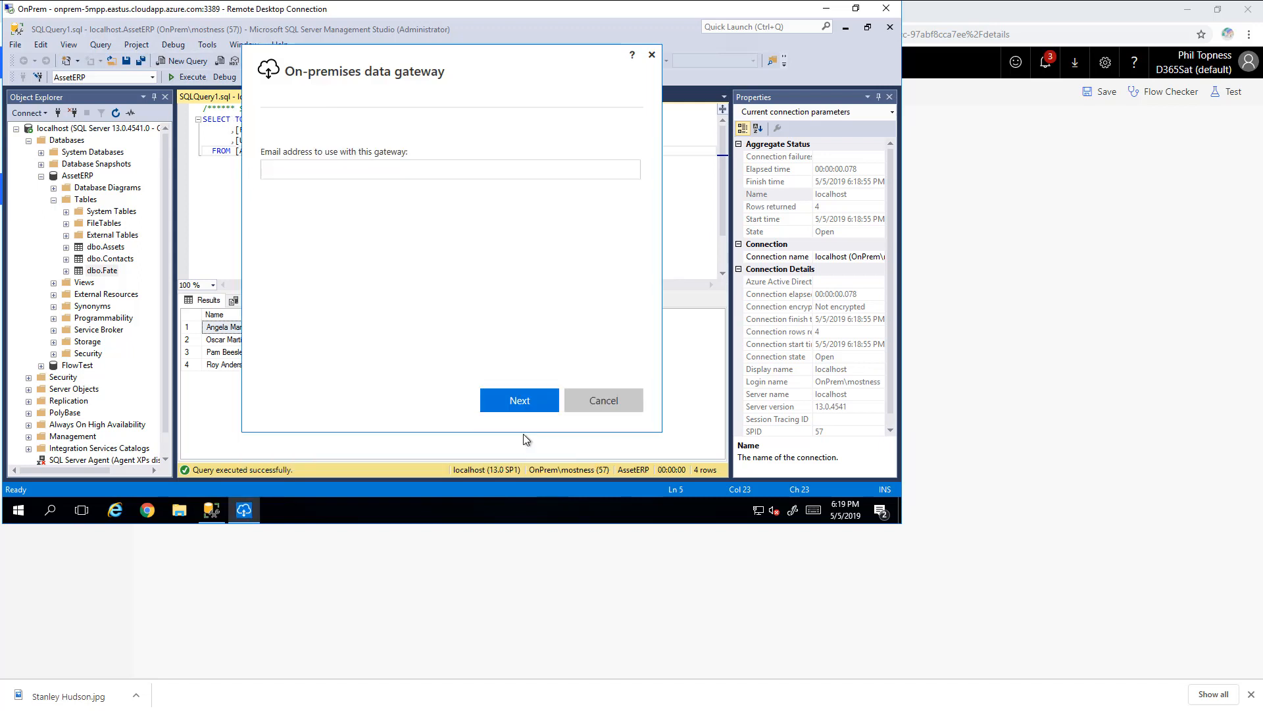
click(417, 176)
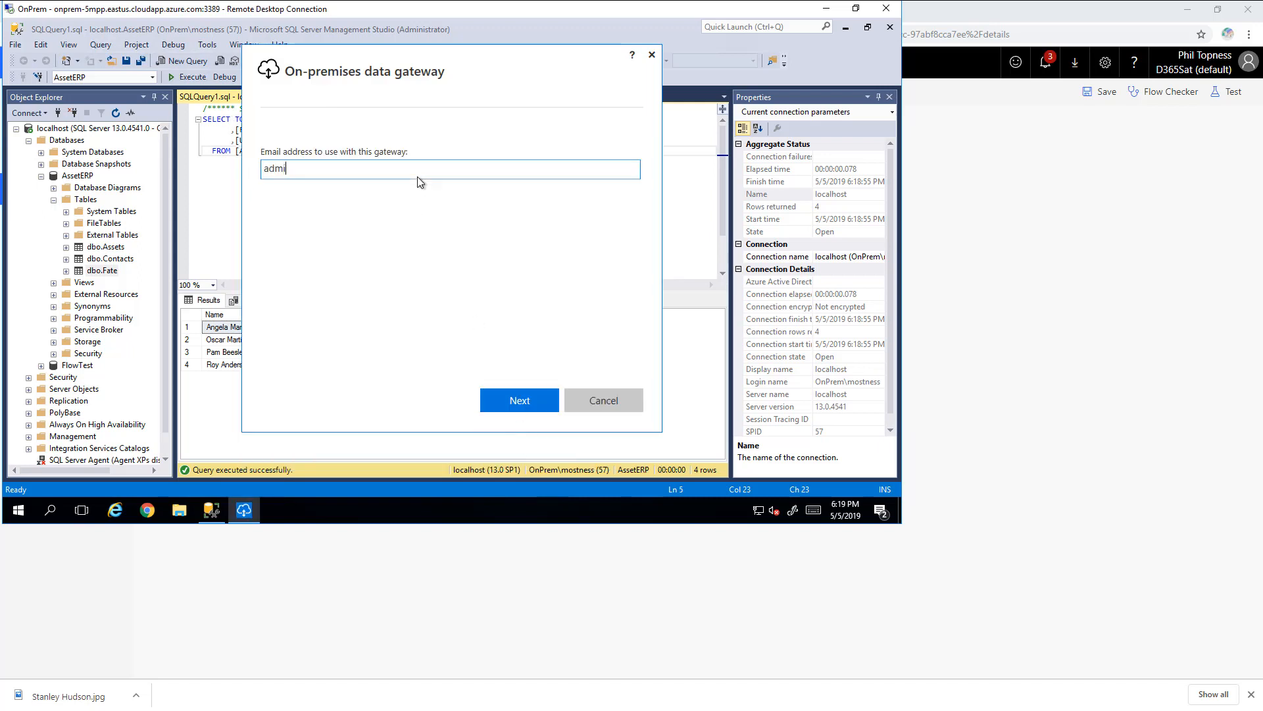
key(Return)
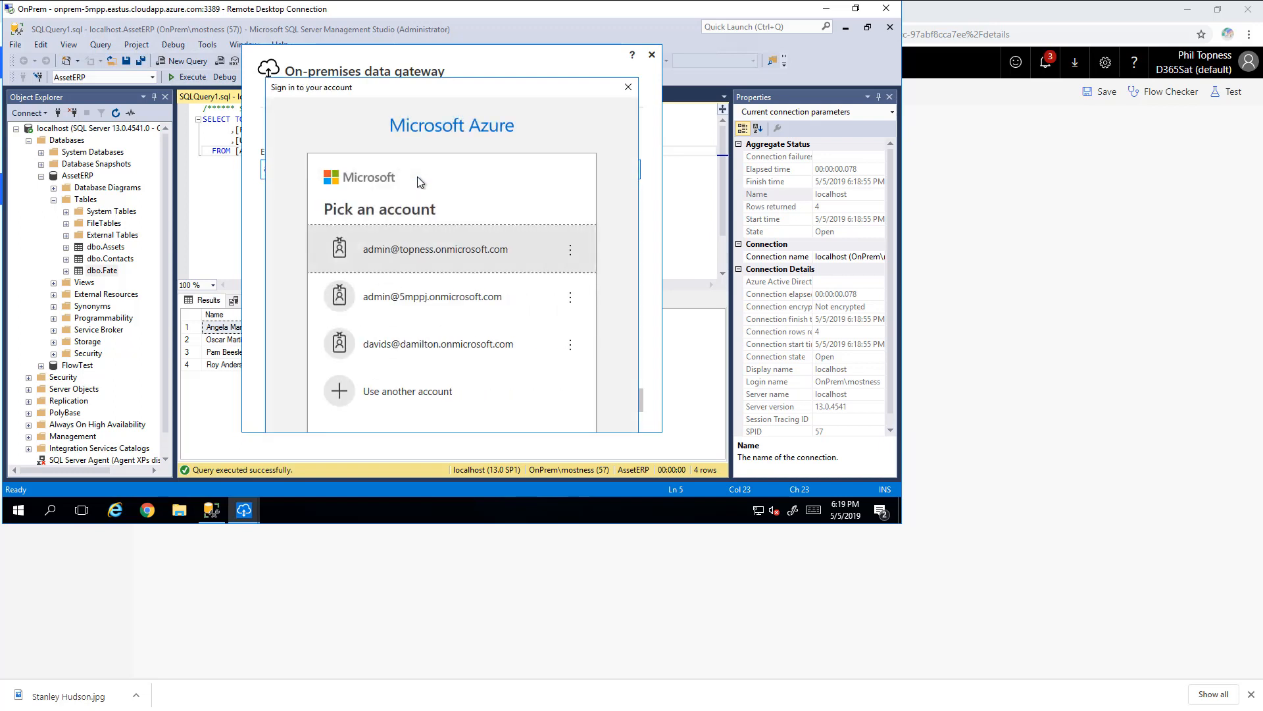
click(438, 248)
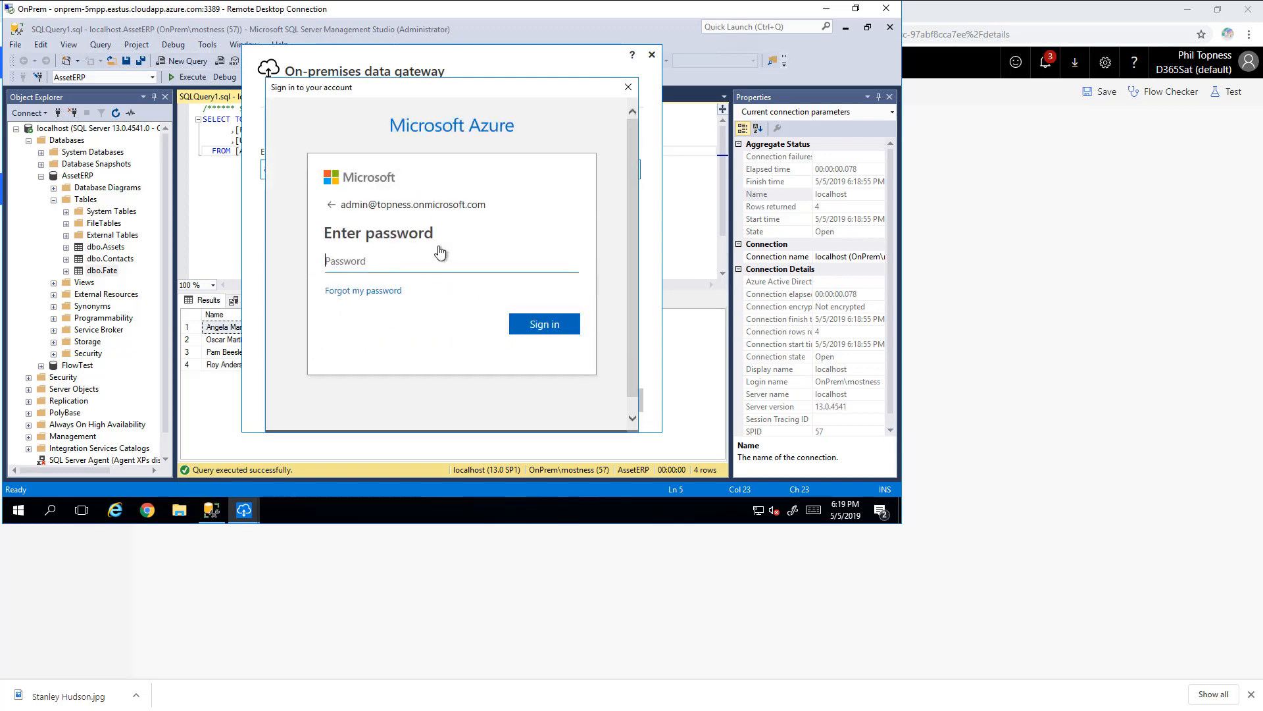
text(********)
key(Return)
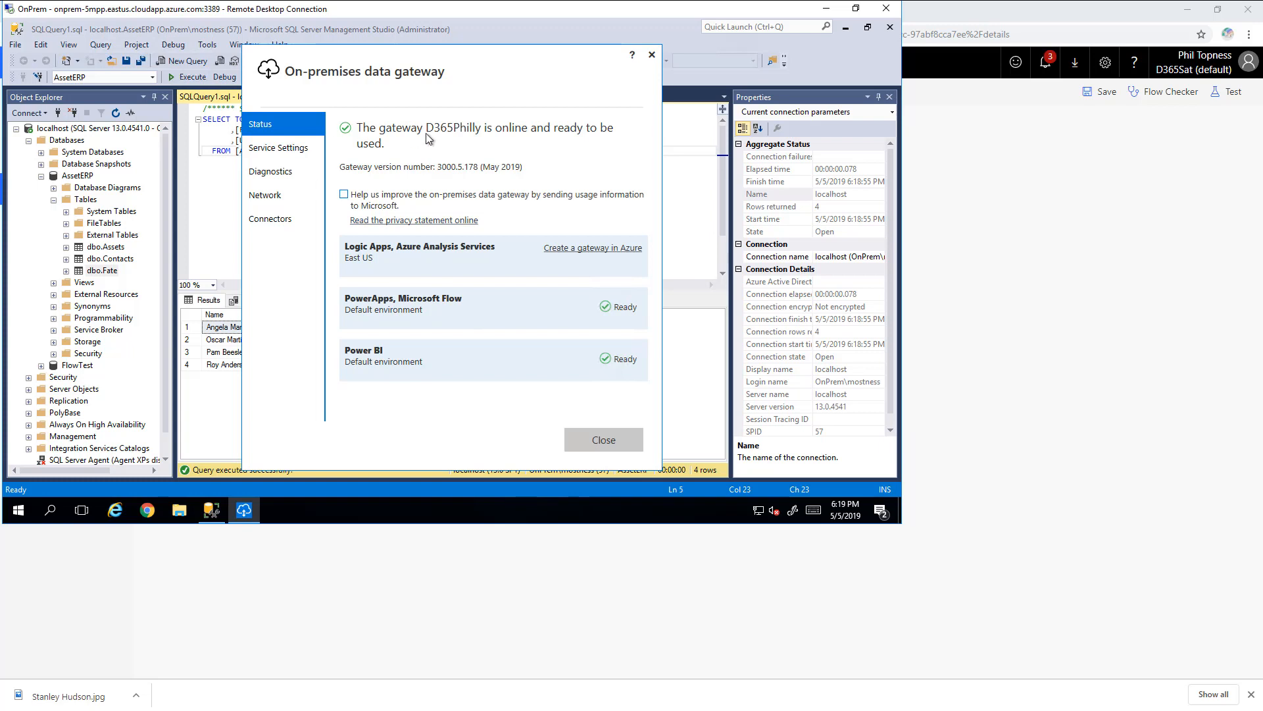
Confirm the D365Philly gateway status is online, close the gateway, and minimize Remote Desktop.
click(290, 150)
click(291, 126)
click(627, 440)
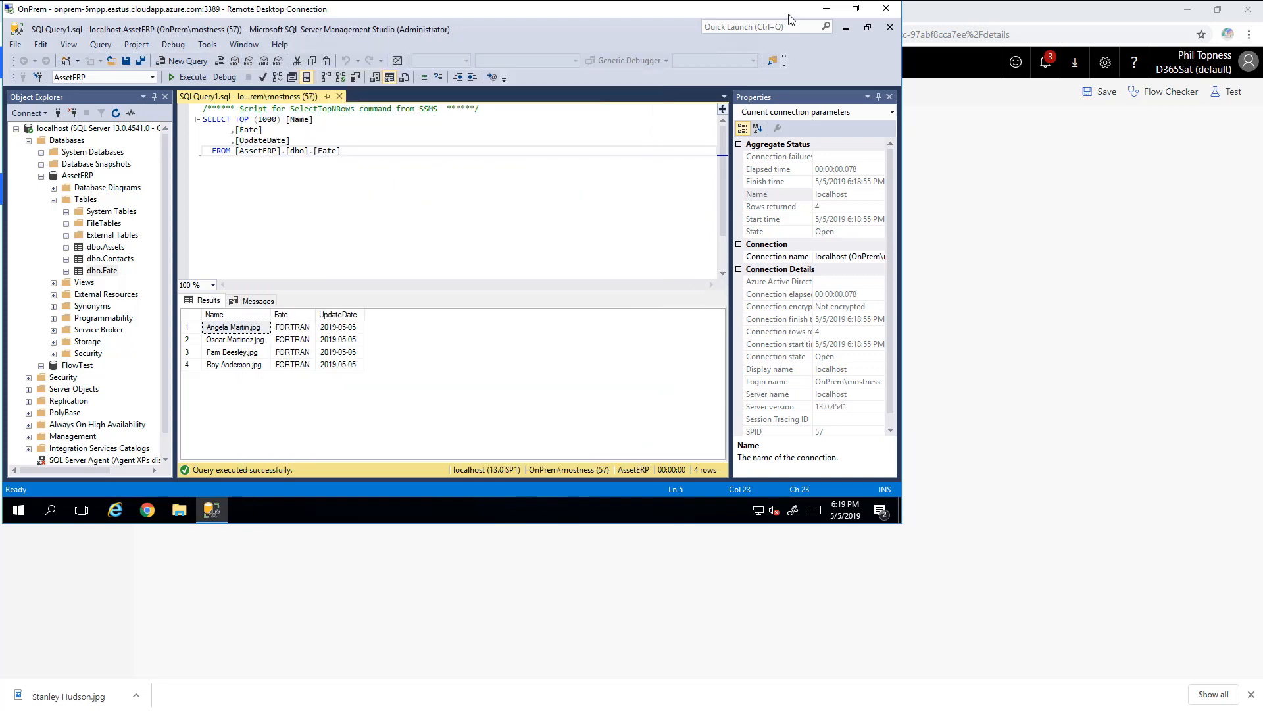
click(824, 12)
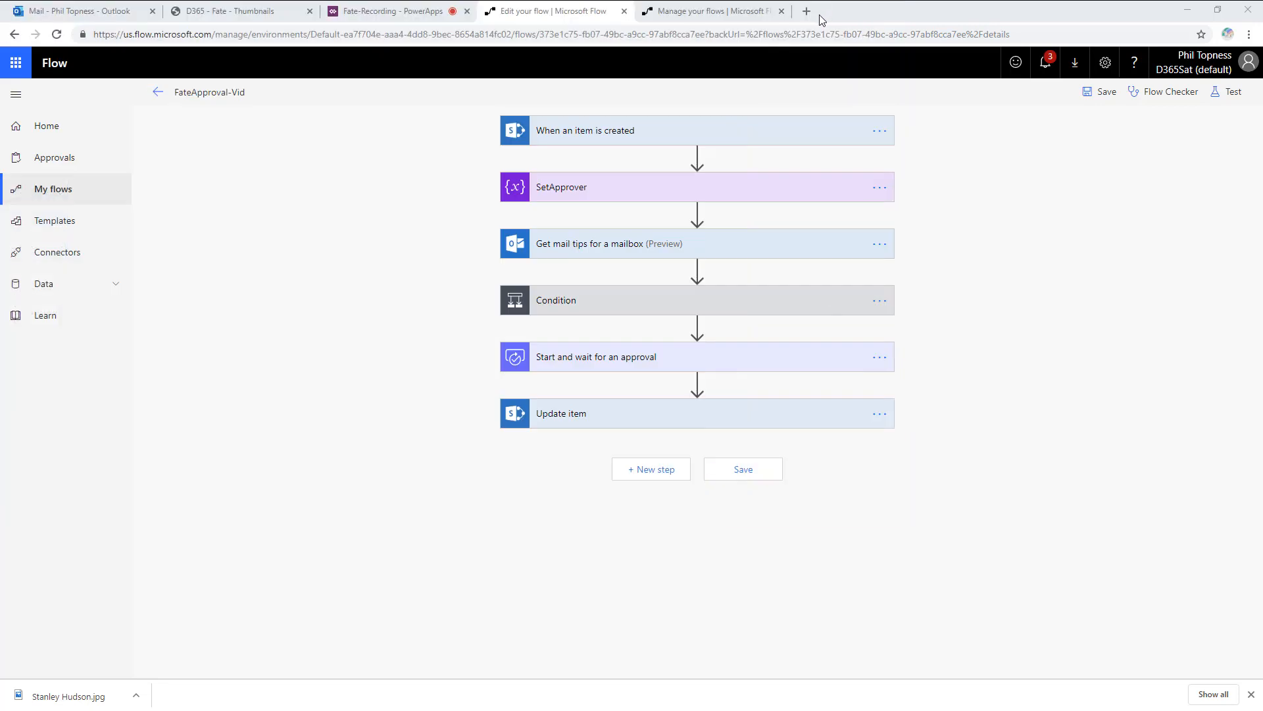
Add Condition 2 after Update item, checking whether the approval Response equals FORTRAN.
click(648, 470)
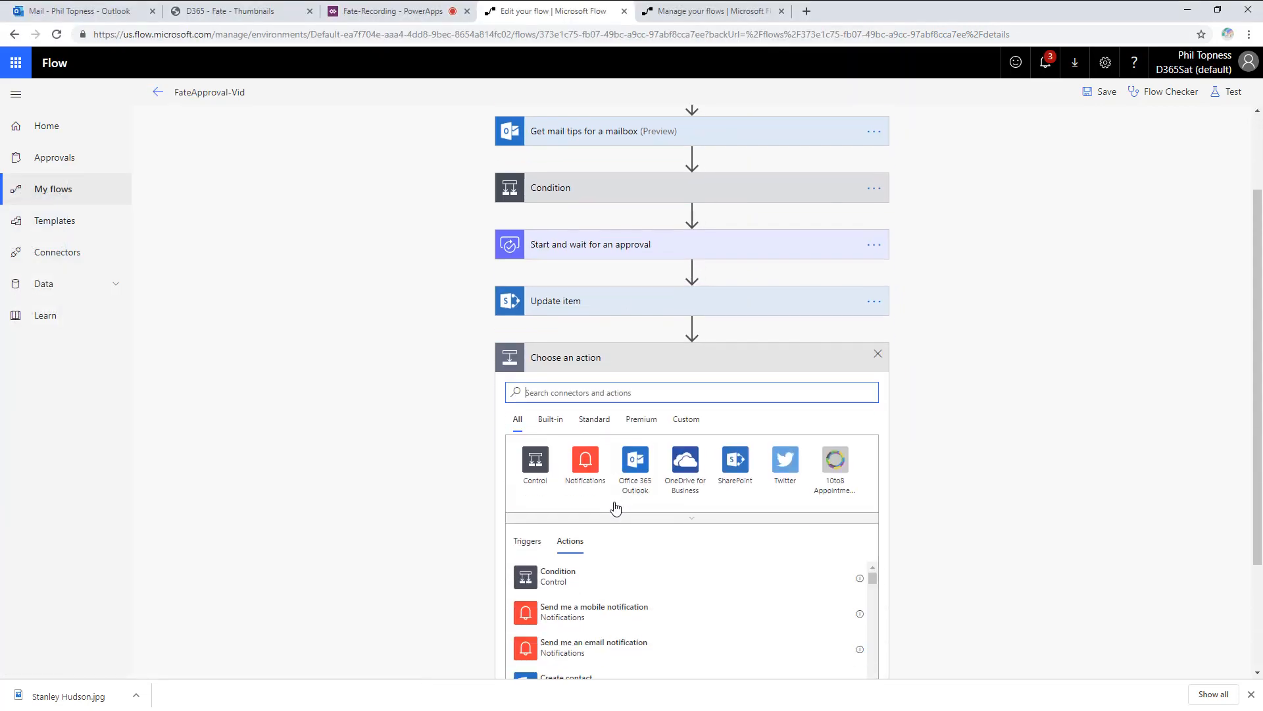
click(584, 575)
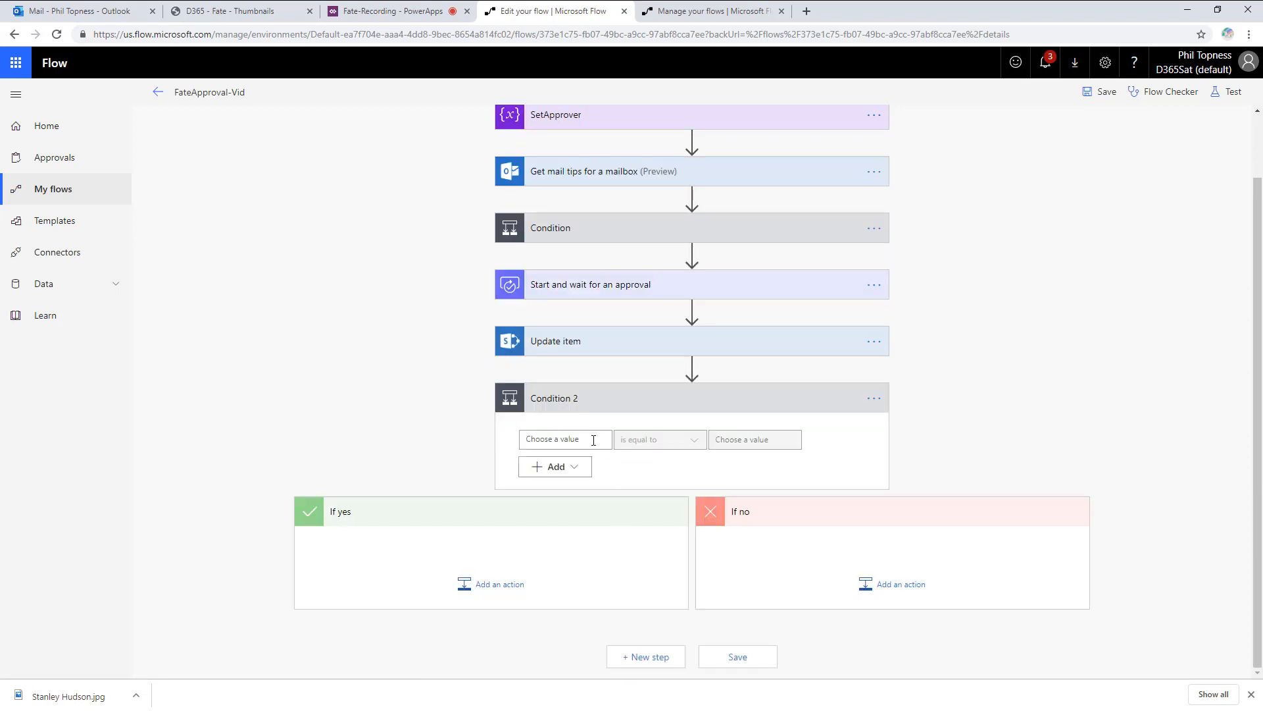
click(594, 440)
click(729, 379)
text(re)
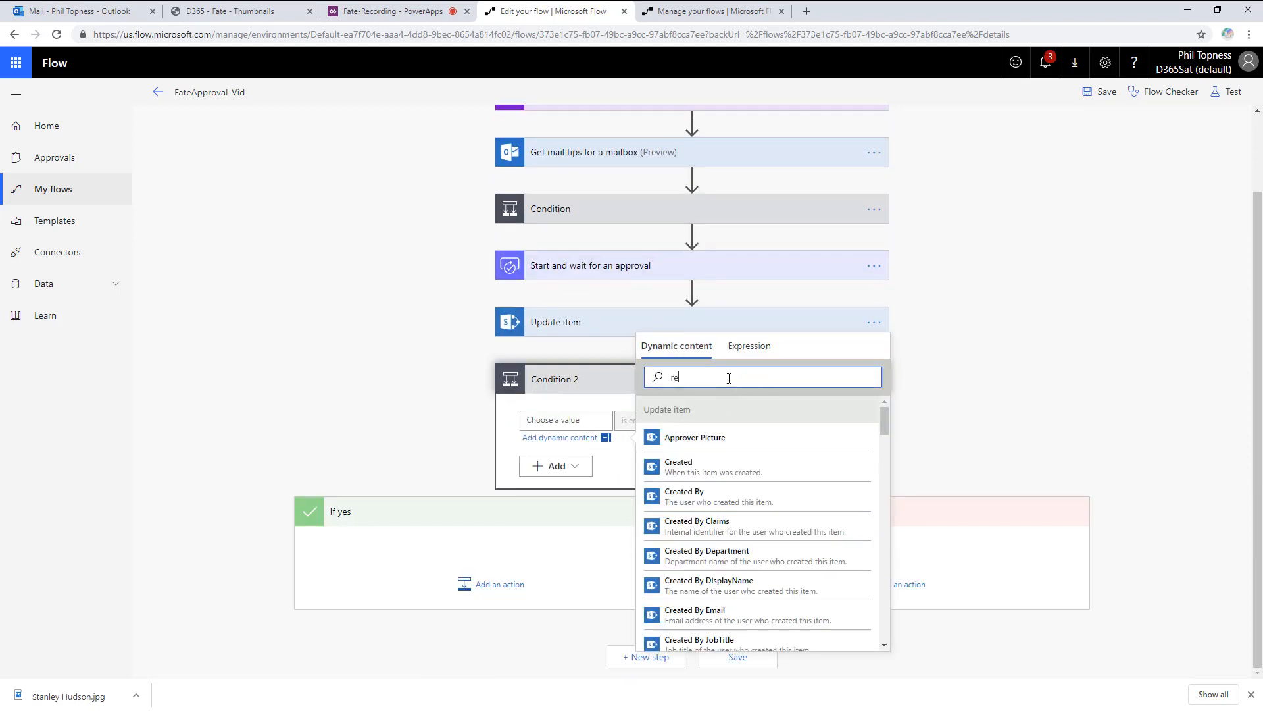
text(sp)
click(682, 464)
click(626, 447)
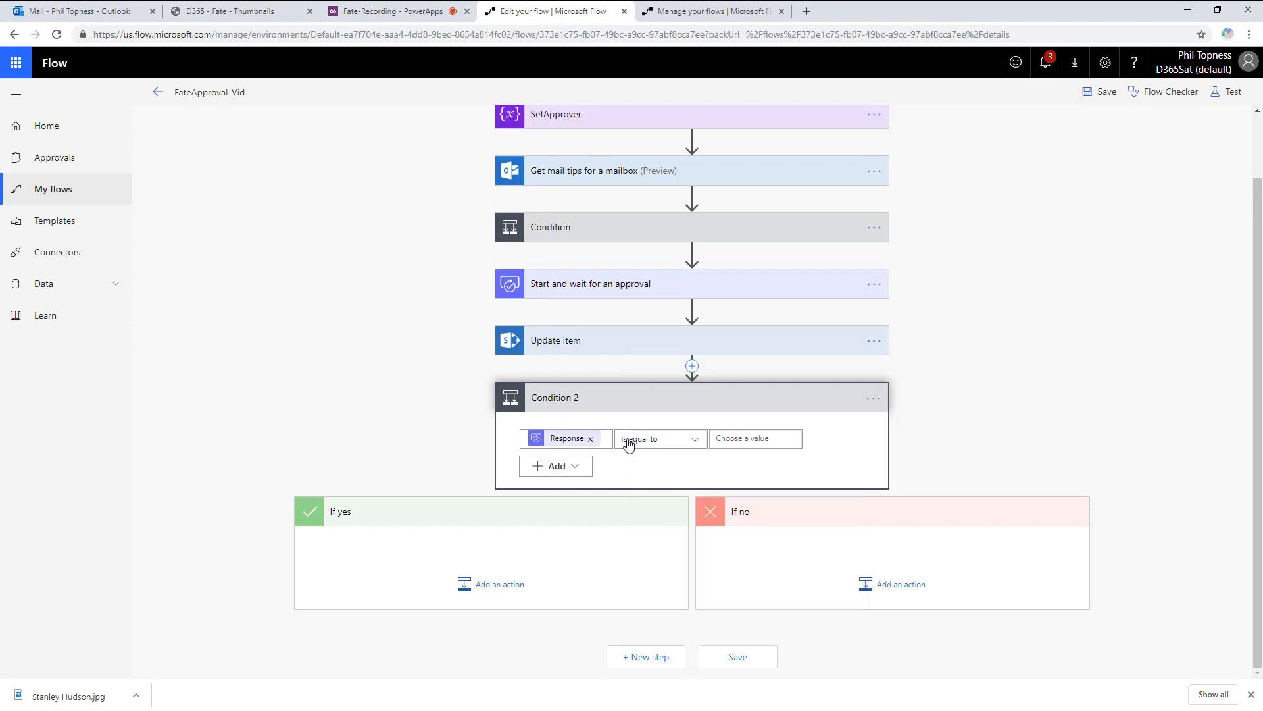
click(749, 425)
text(RTRAN)
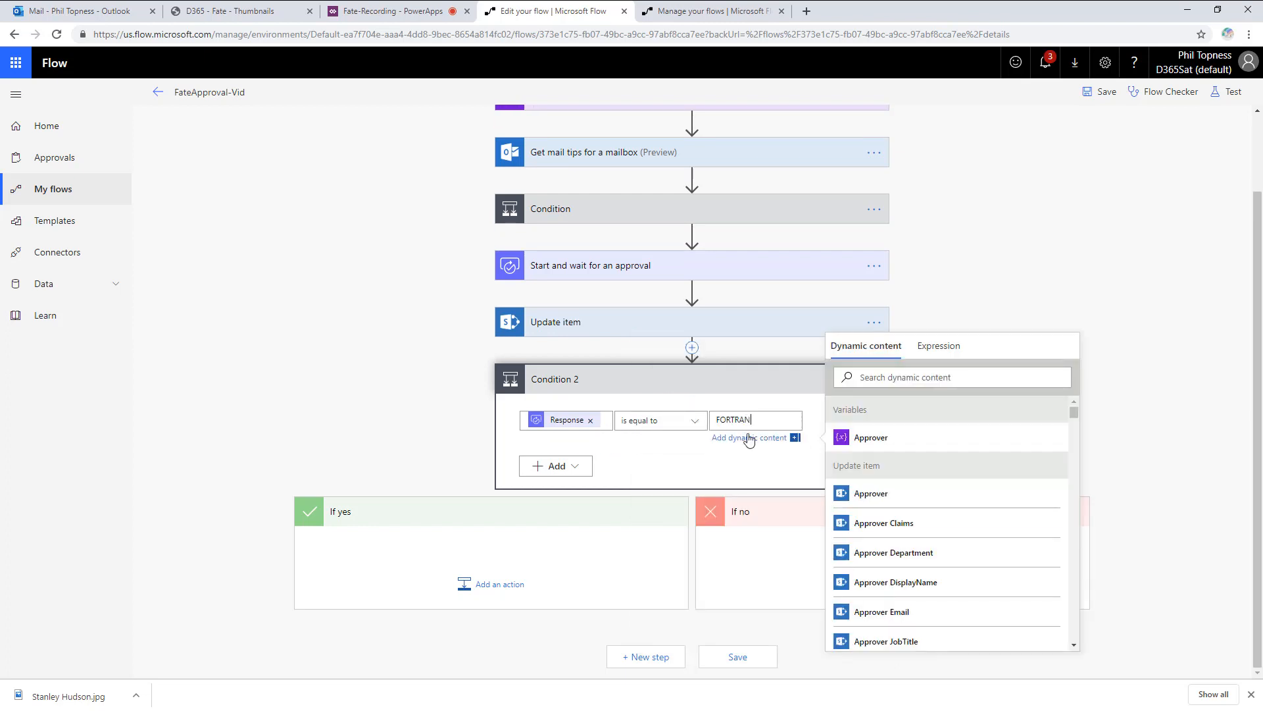
click(571, 521)
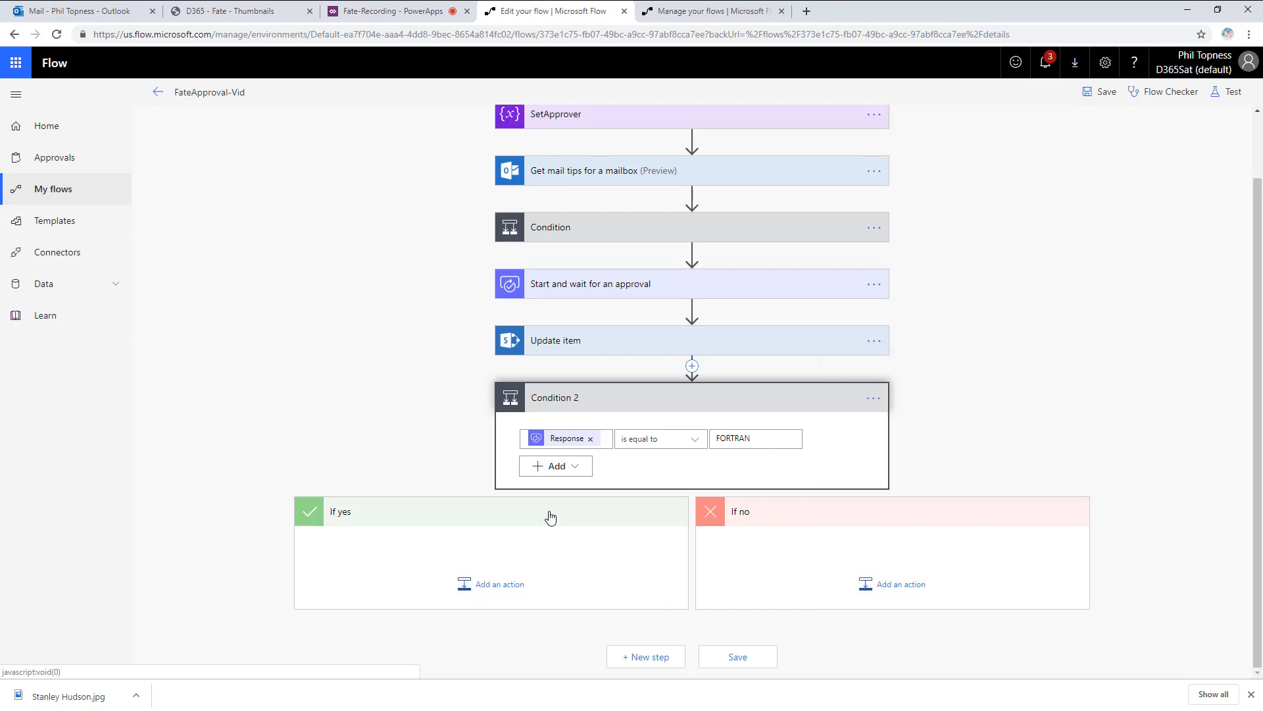
Add an action under If yes and search for SQL Server actions.
click(491, 586)
scroll(452, 502, down, 5)
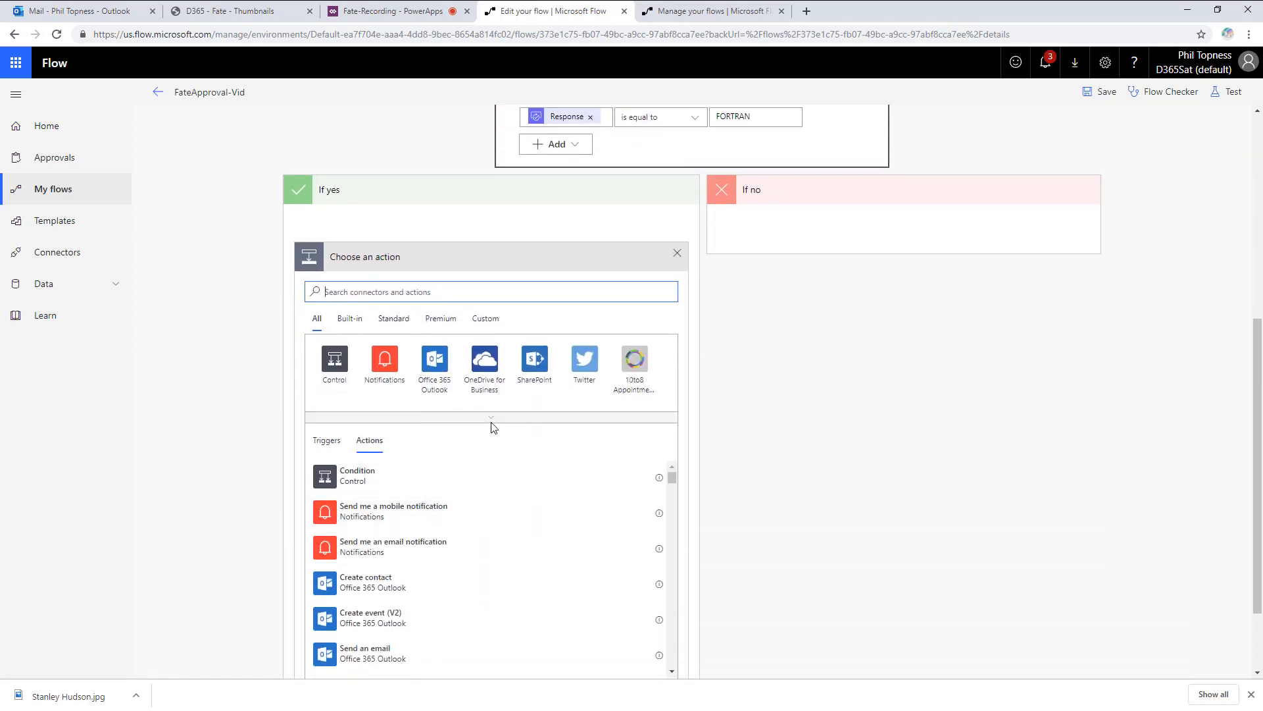
text(sql)
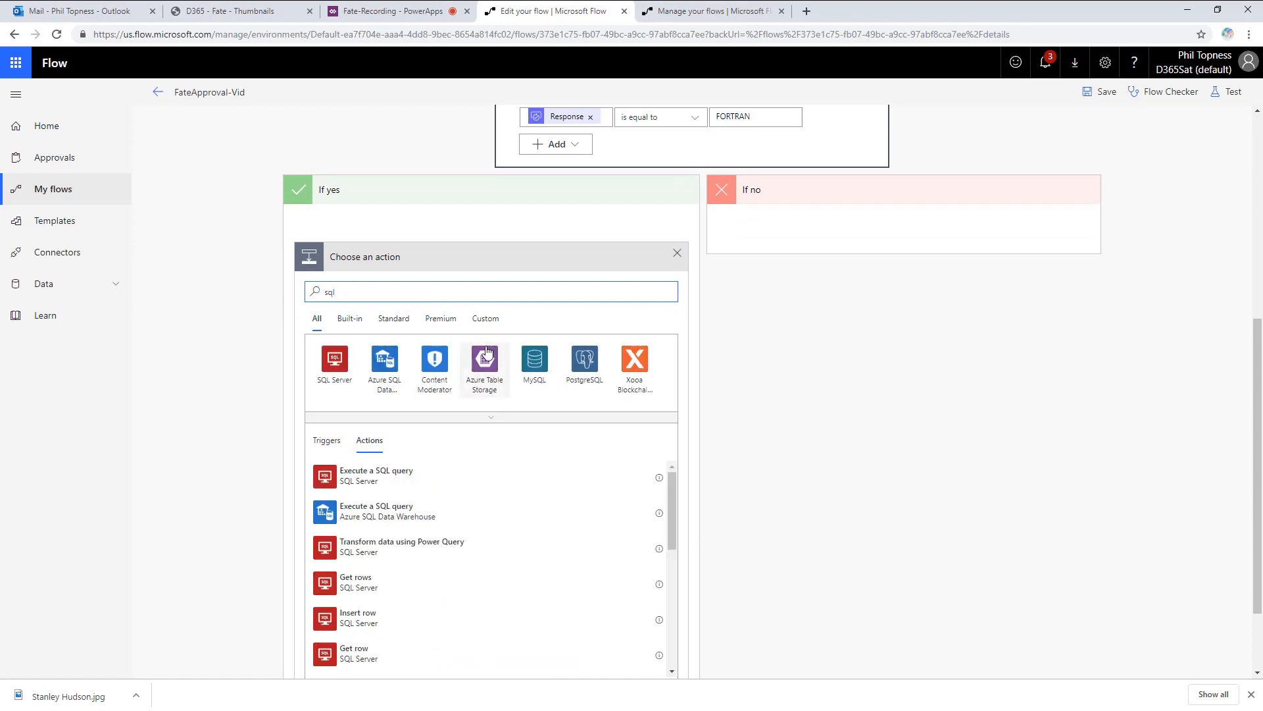
Choose SQL Server Insert row through the on-premises gateway, naming the connection OnPremFate.
click(361, 621)
scroll(456, 395, up, 2)
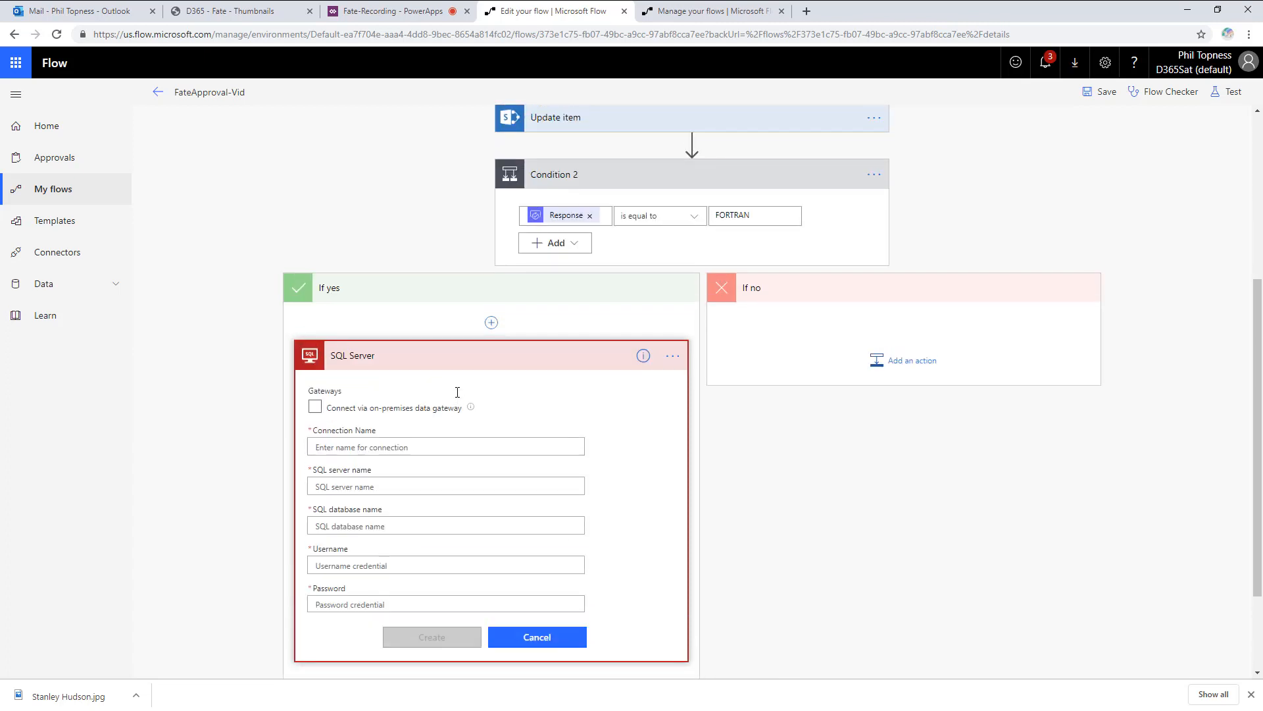
click(389, 412)
click(375, 447)
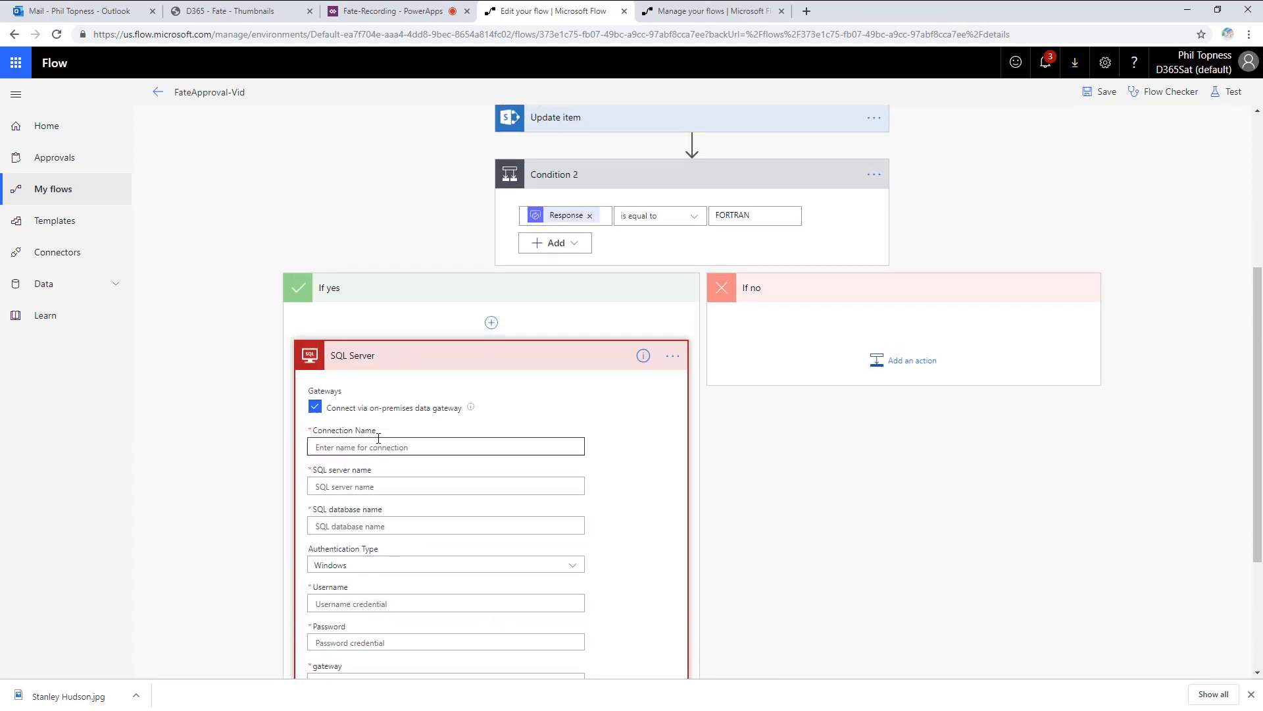
text(OnPremFate)
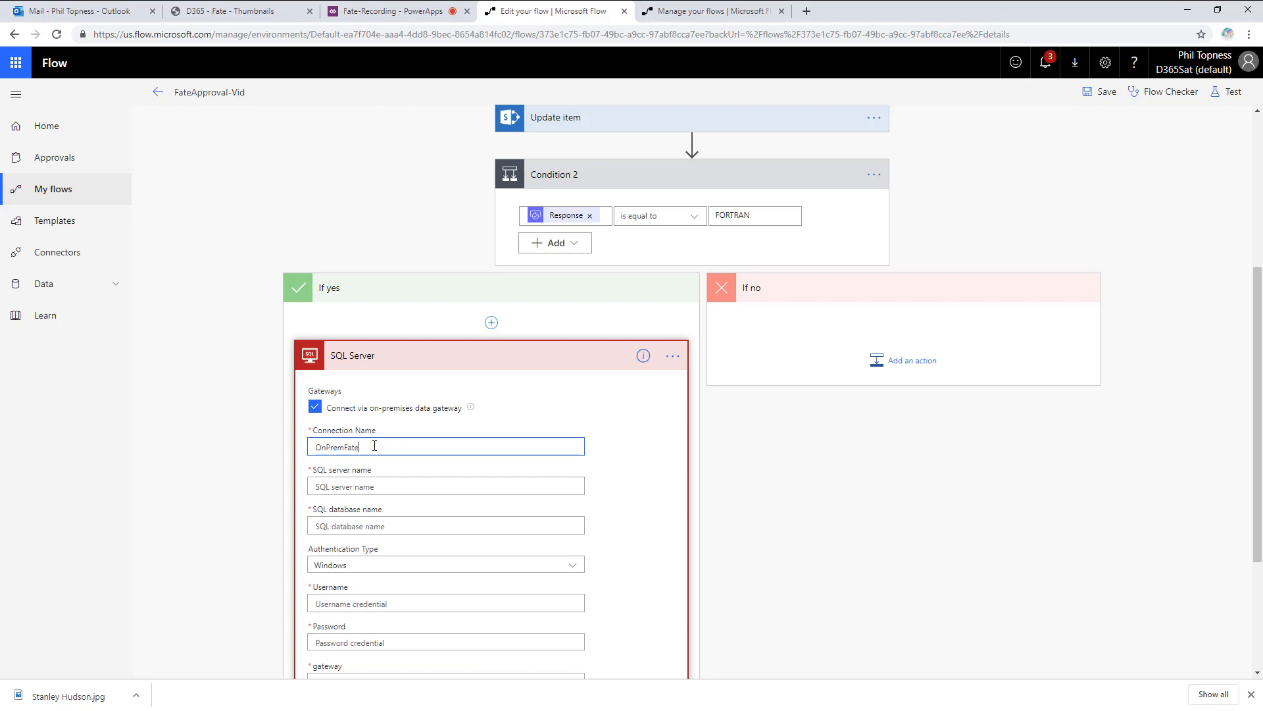
key(Tab)
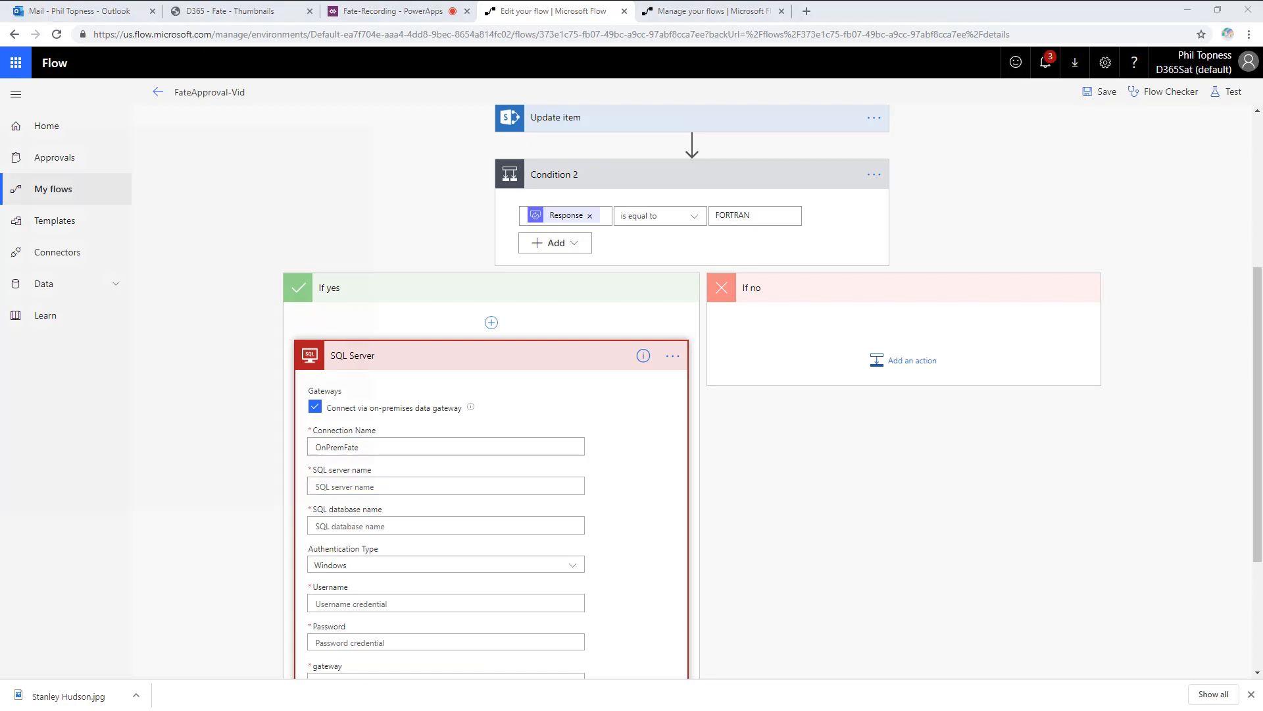
key(alt+Tab)
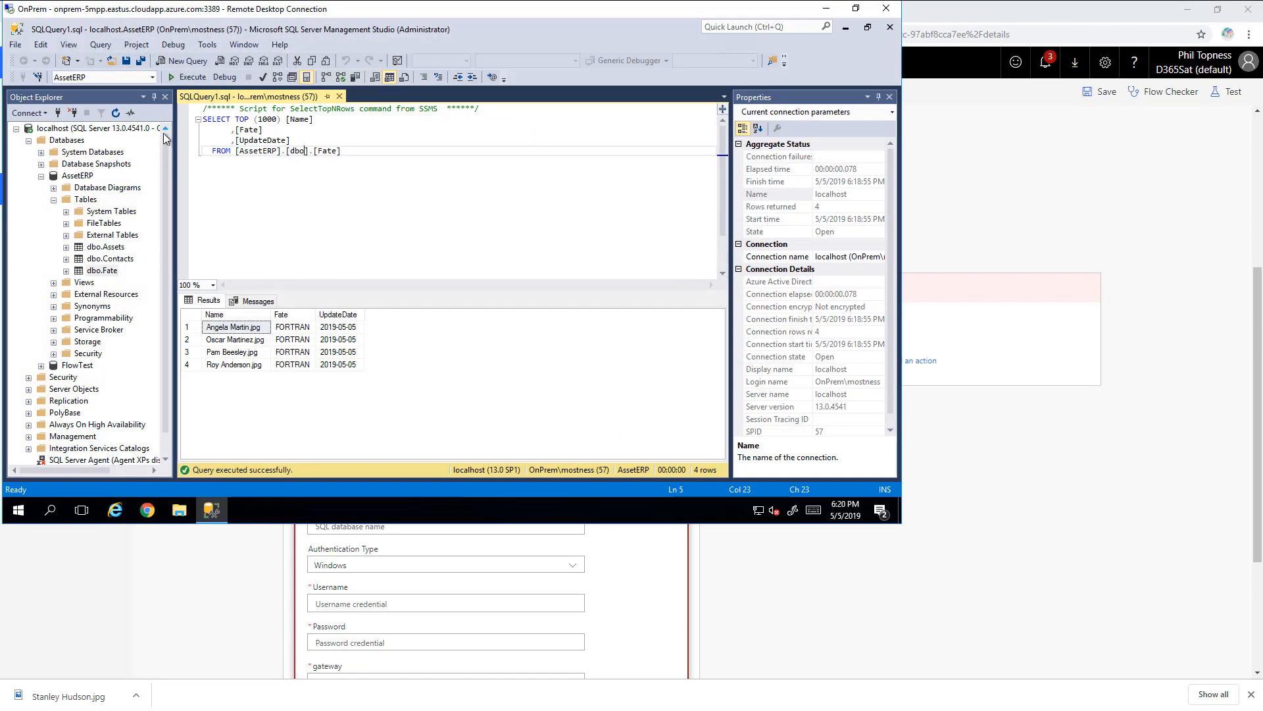
drag(177, 141, 217, 138)
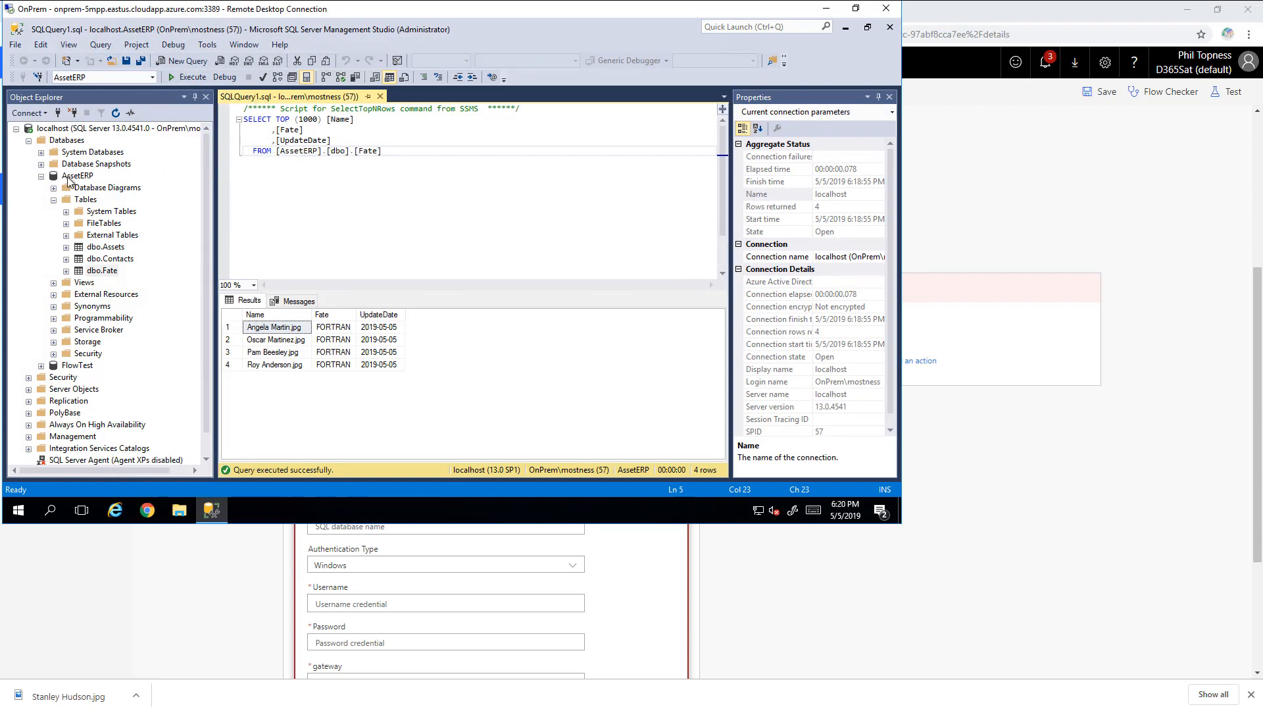
key(alt+Tab)
Enter server OnPrem, database AssetERP, the SQL username and password, gateway D365Philly, and create the connection.
click(360, 485)
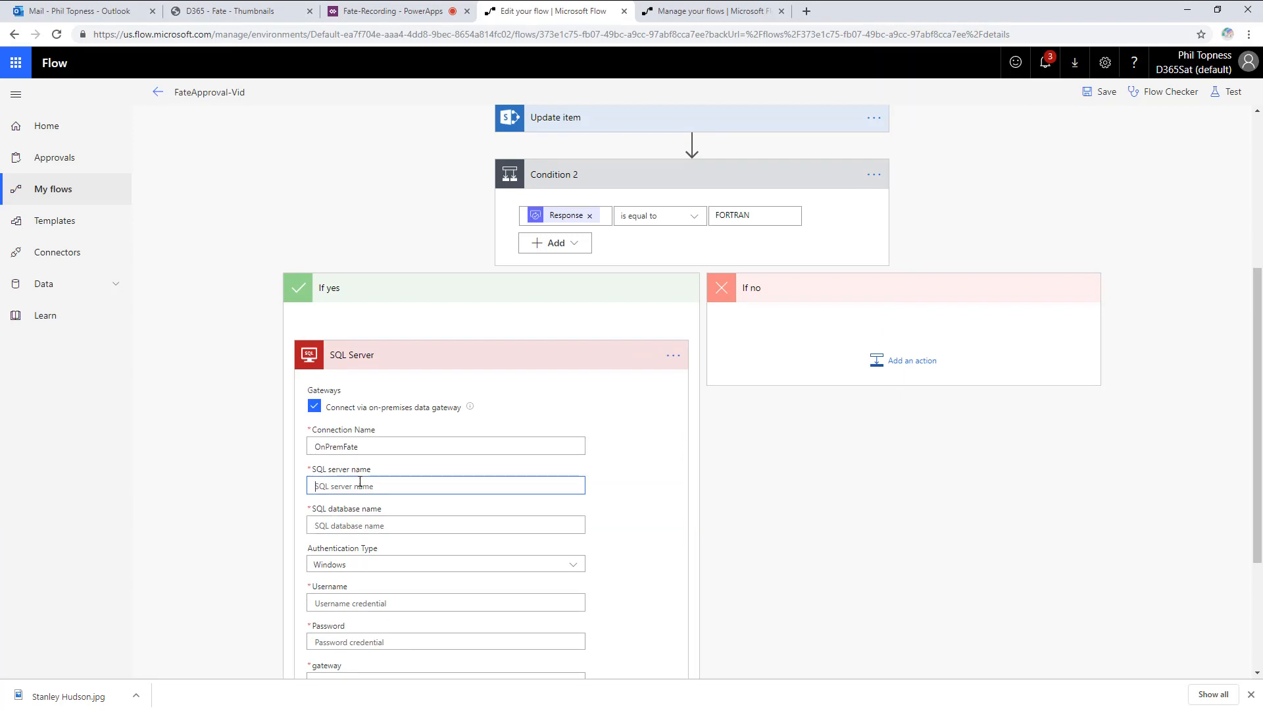
text(OnPrem)
key(Tab)
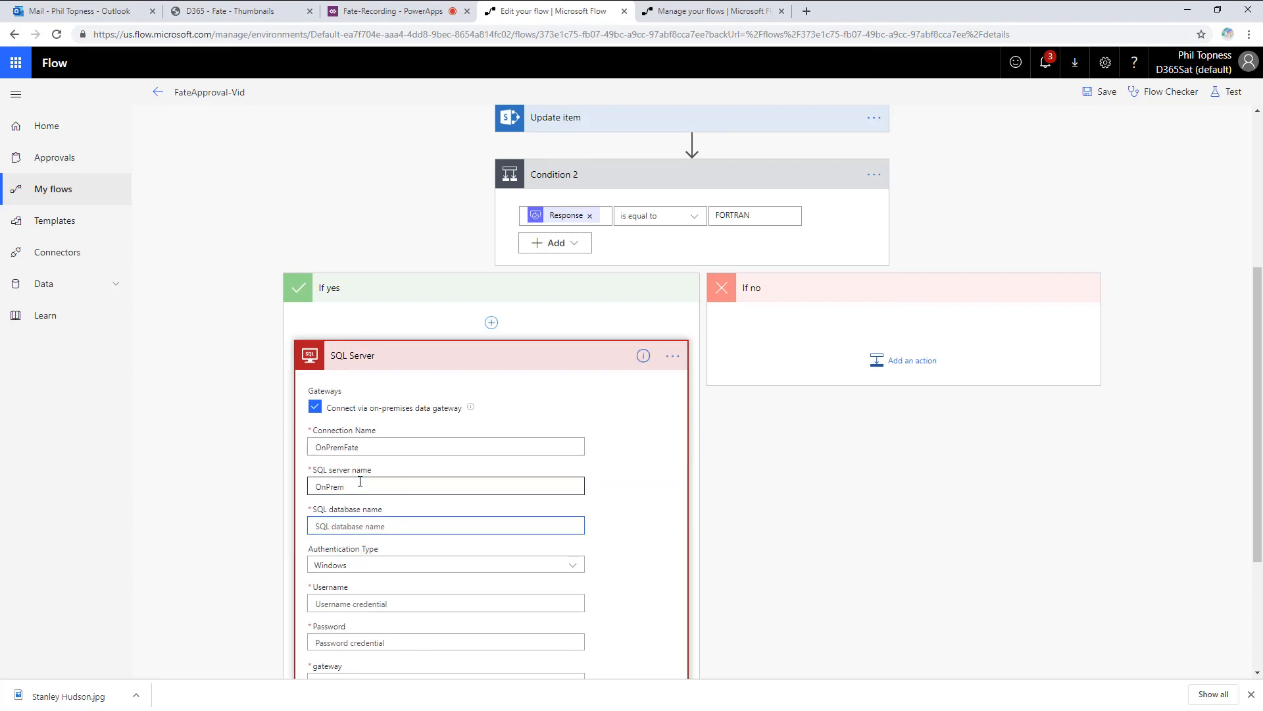
text(AssetERP)
key(Tab)
key(Tab)
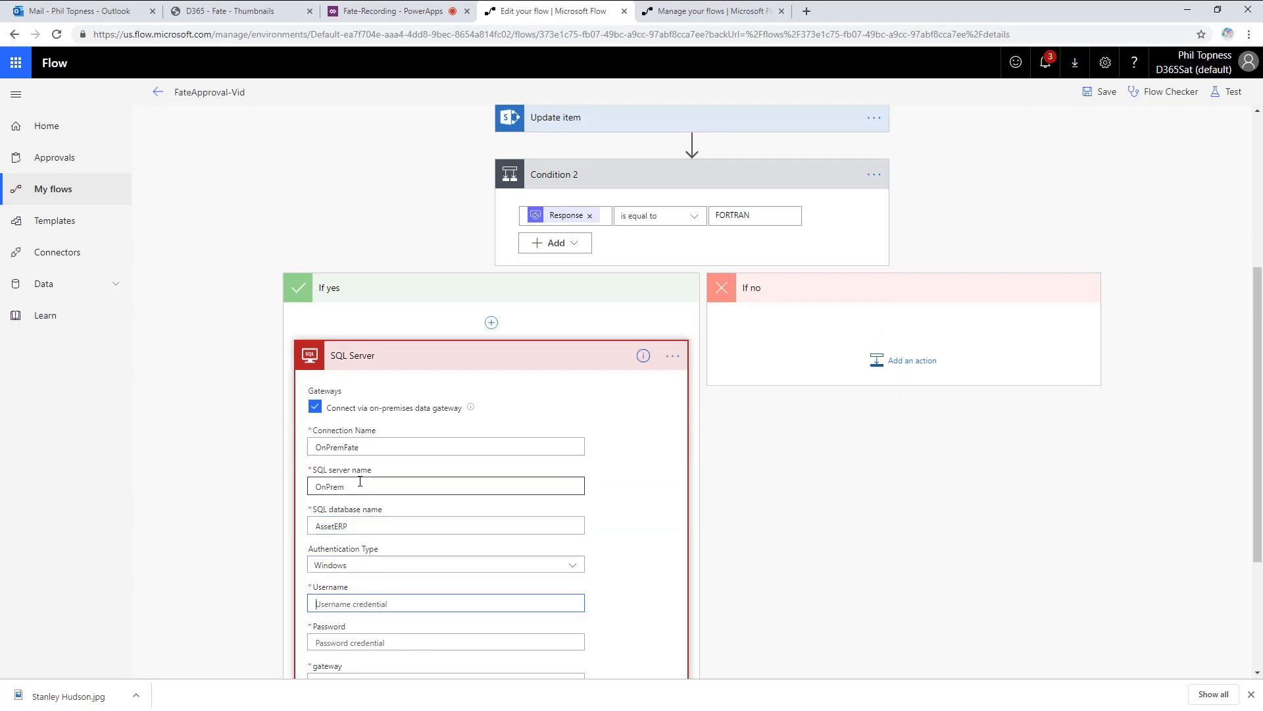
text(mostness)
key(Tab)
text(*********)
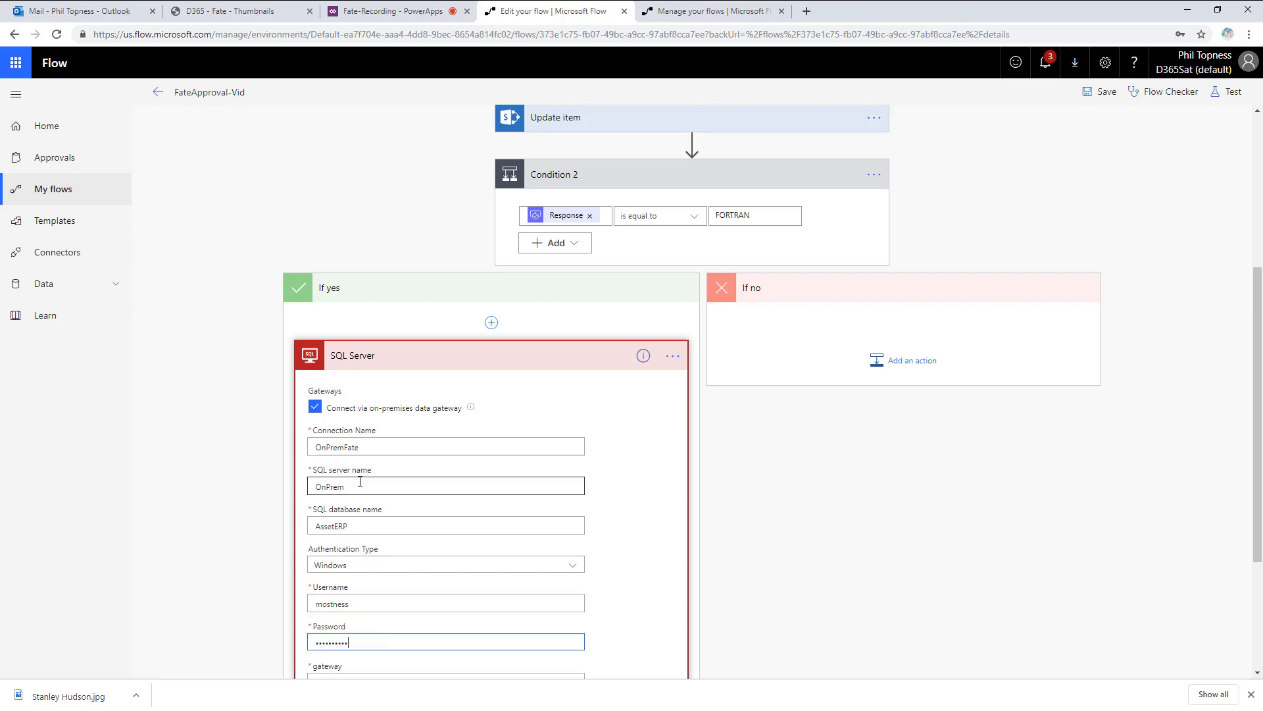
scroll(360, 481, down, 3)
click(361, 485)
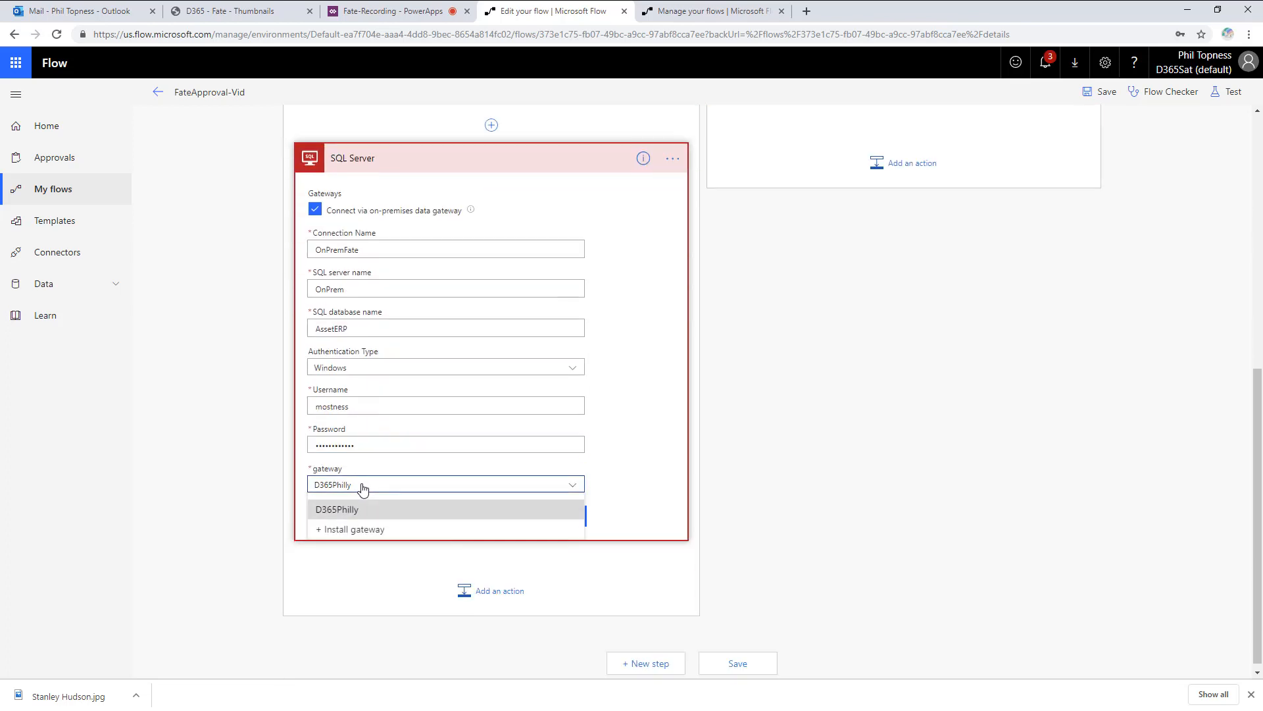
click(364, 487)
click(437, 517)
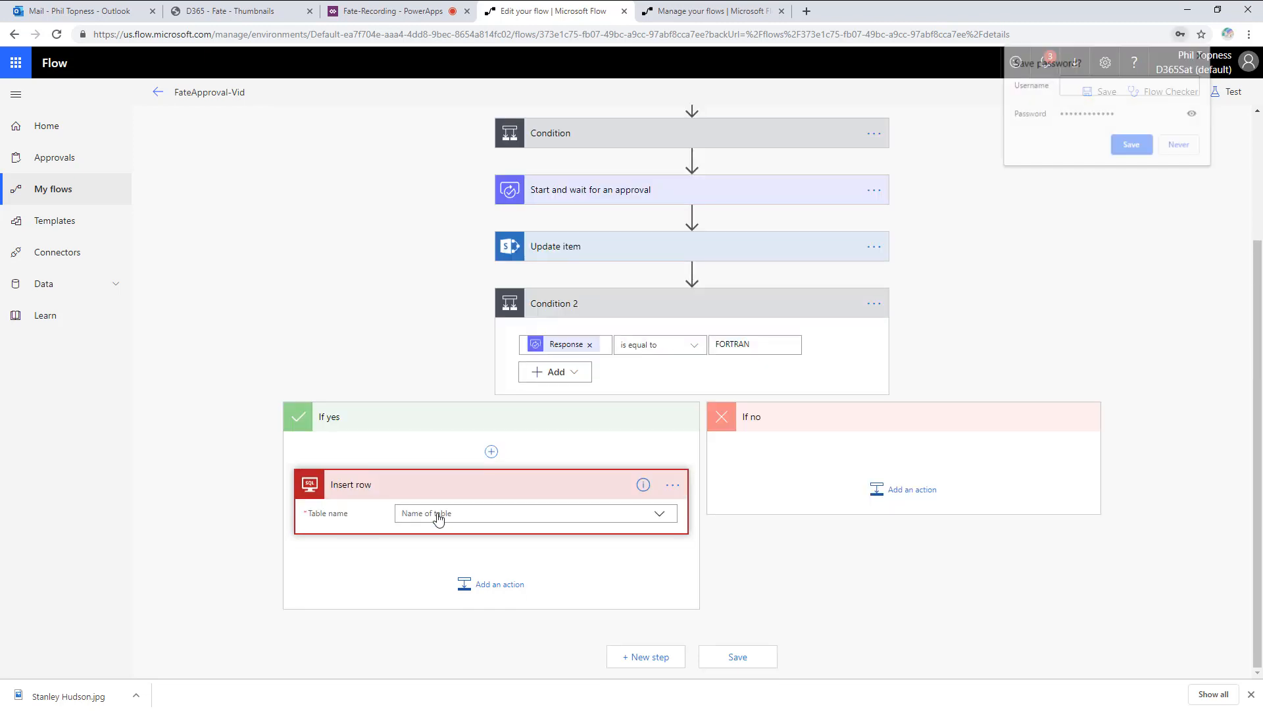
Point Insert row at table Fate, mapping Name to File name with extension and Fate to Response.
click(664, 520)
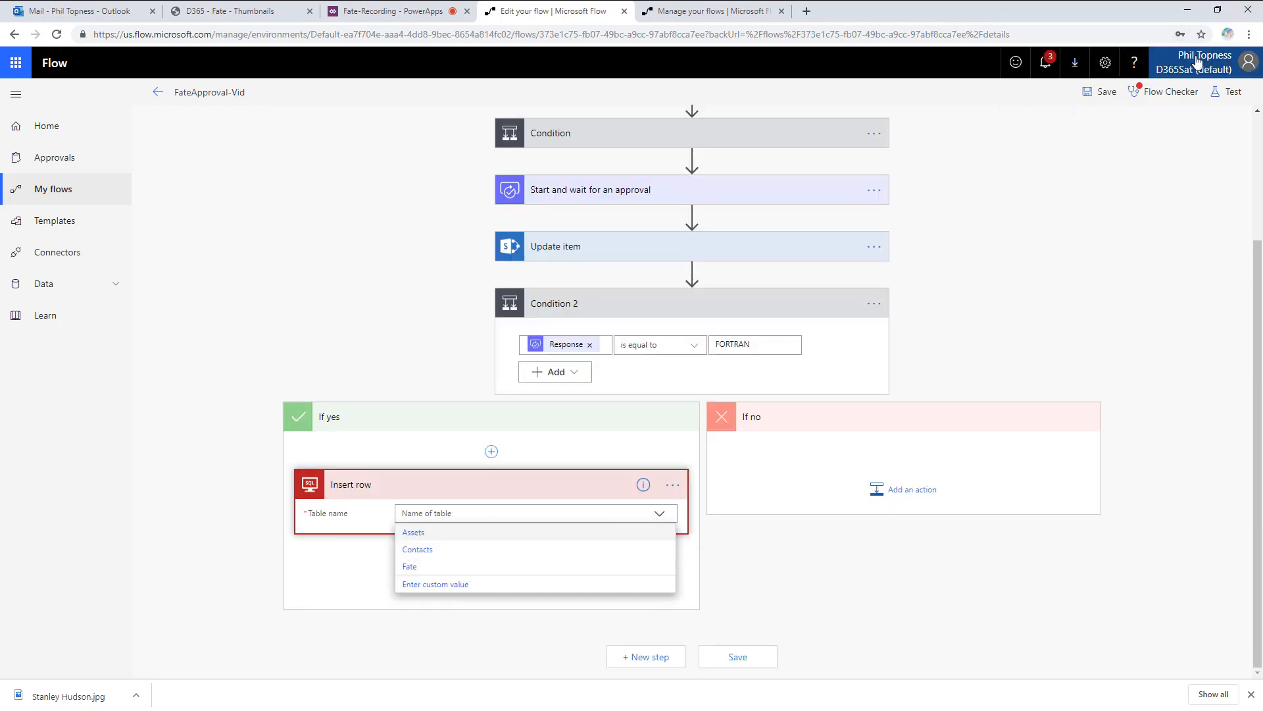
click(417, 570)
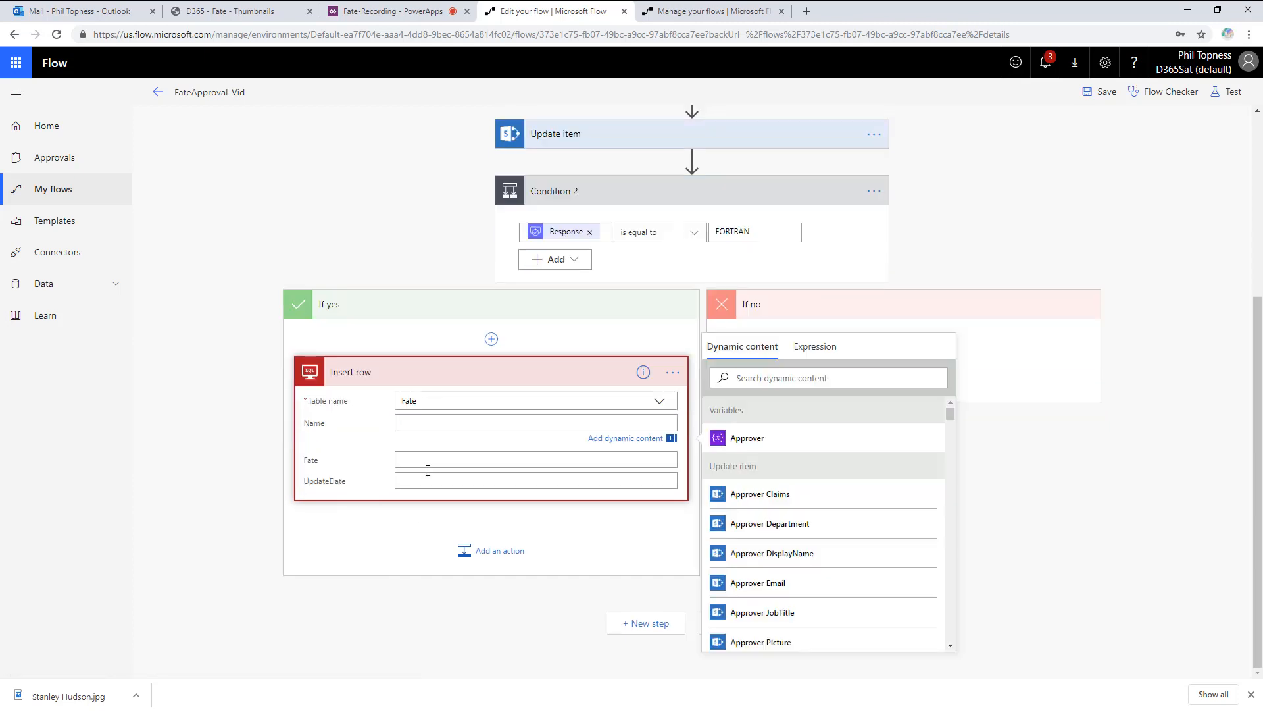
click(783, 377)
text(file)
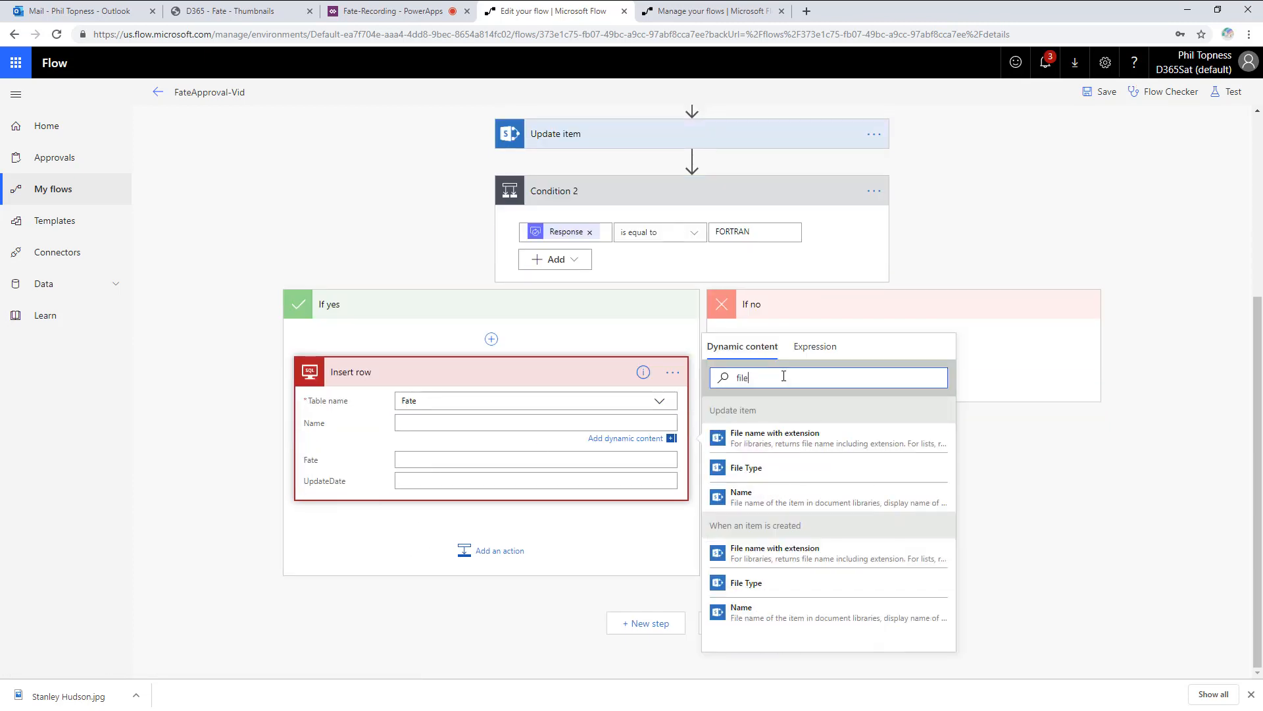
click(755, 440)
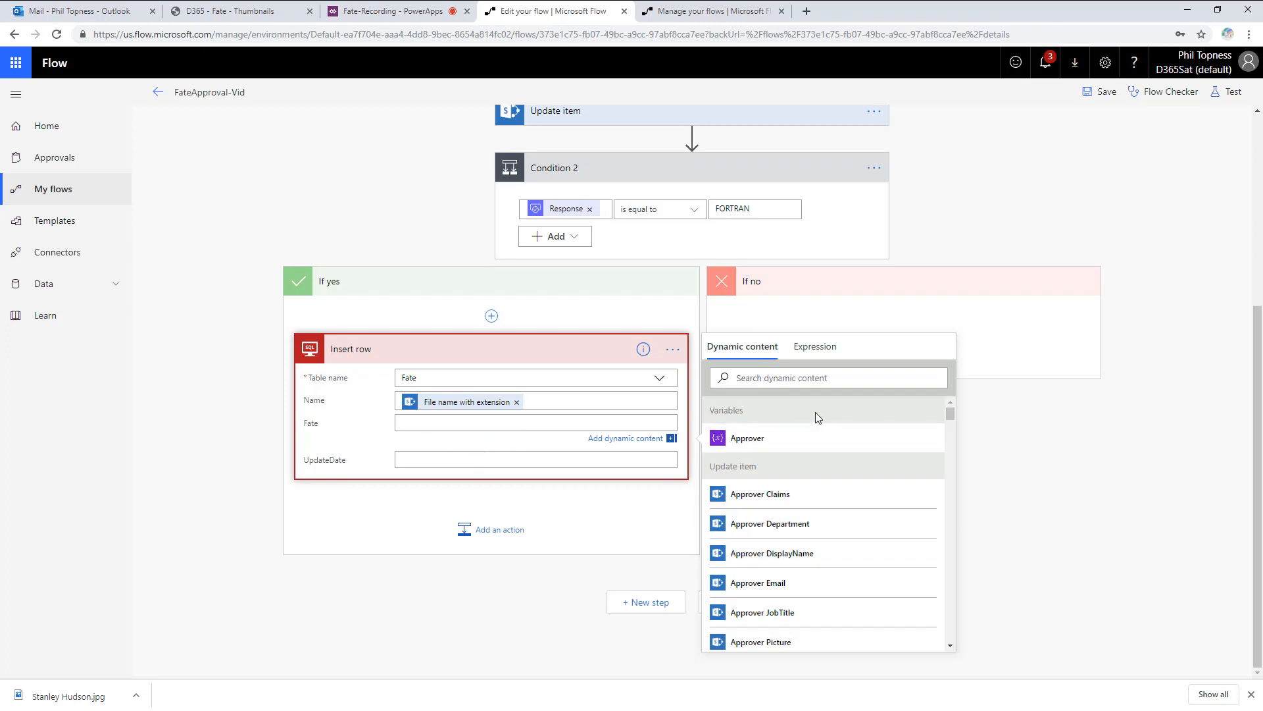
click(805, 379)
text(respons)
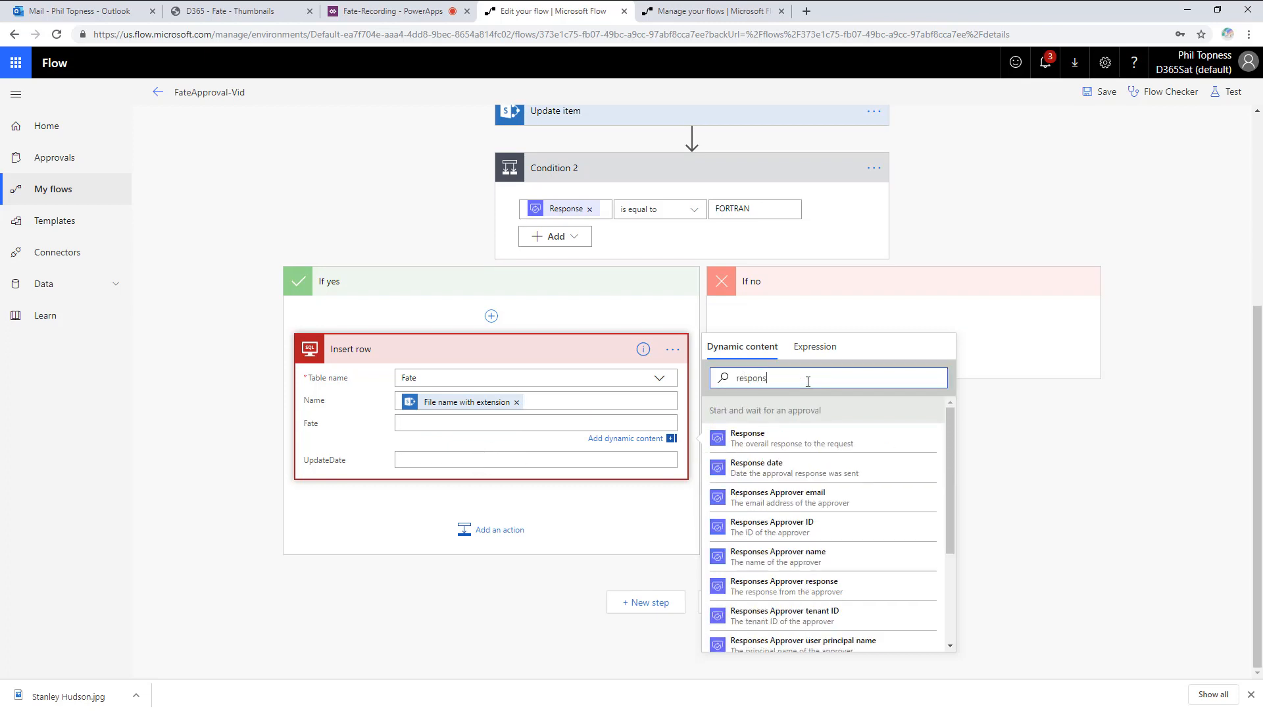
click(750, 438)
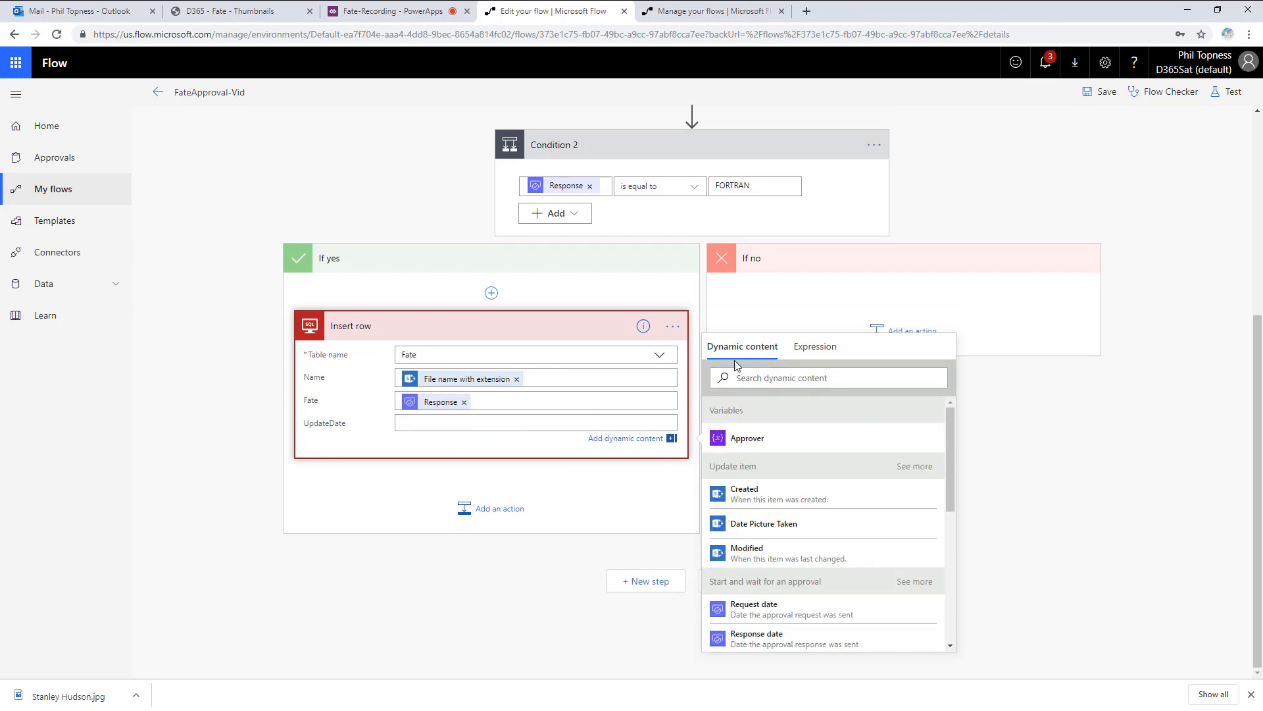
Set UpdateDate to the expression utcNow() and save the flow.
click(829, 348)
text(utc)
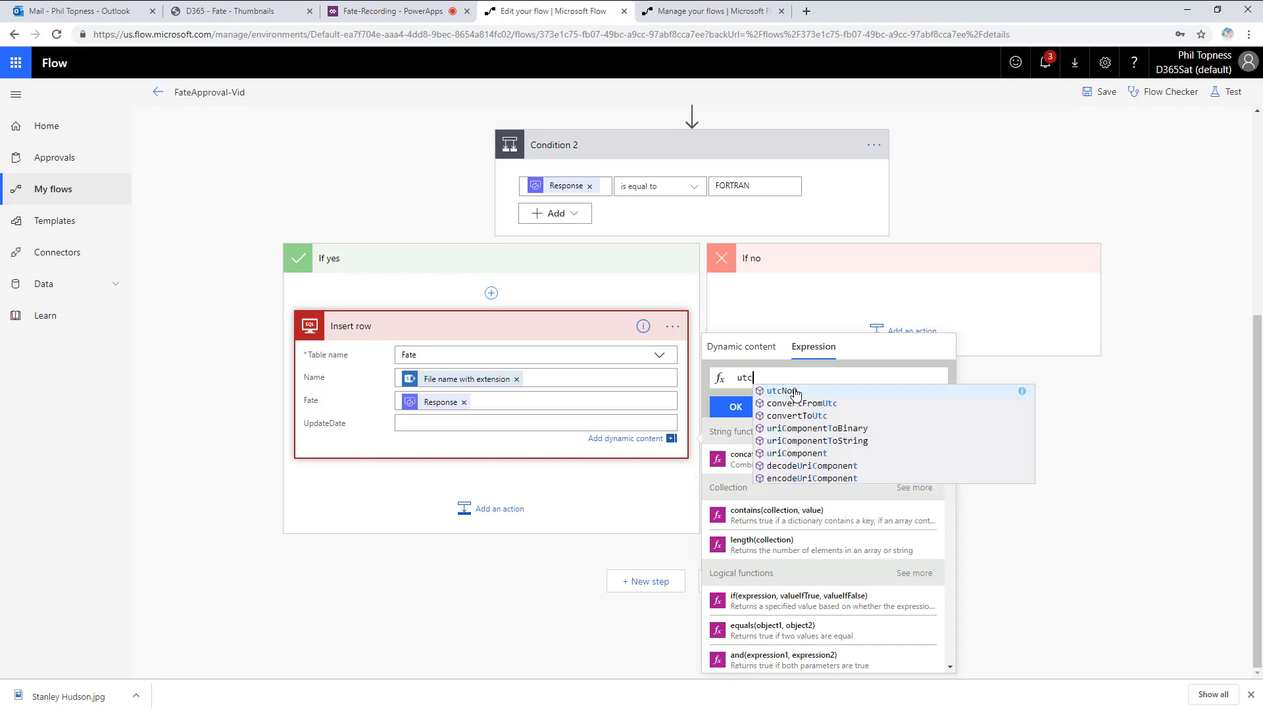
click(783, 391)
click(736, 406)
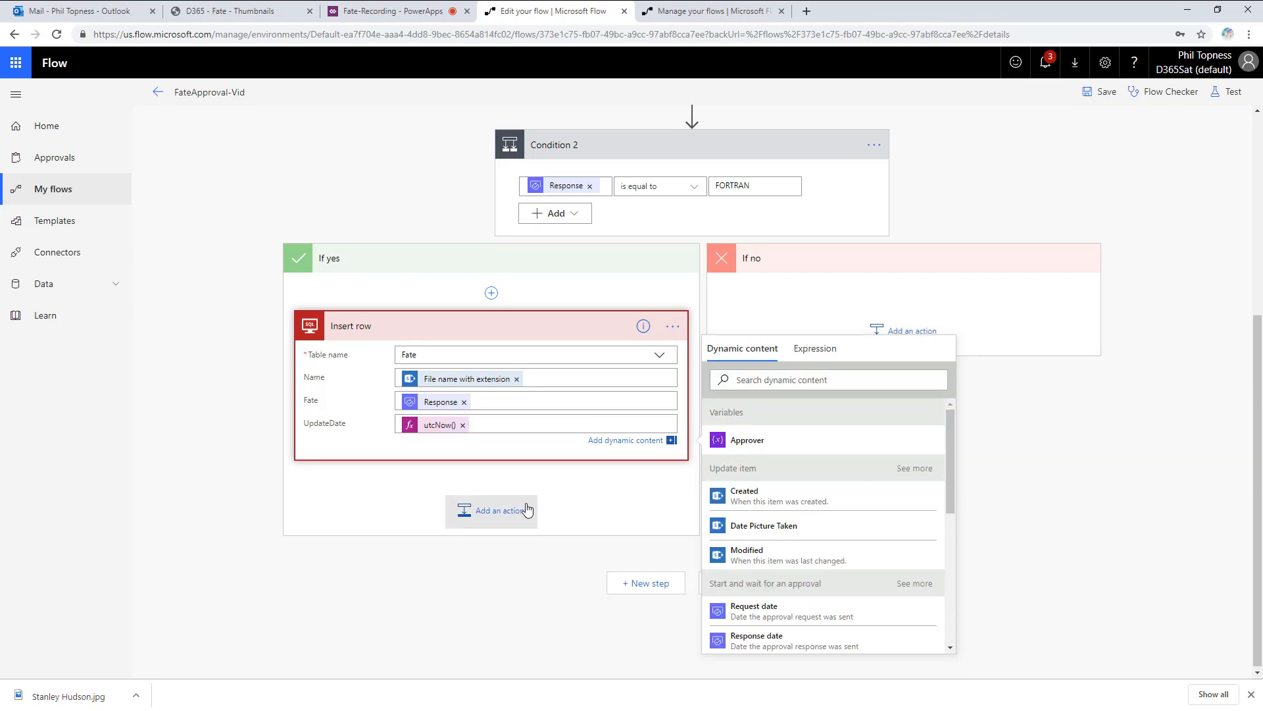
click(1103, 94)
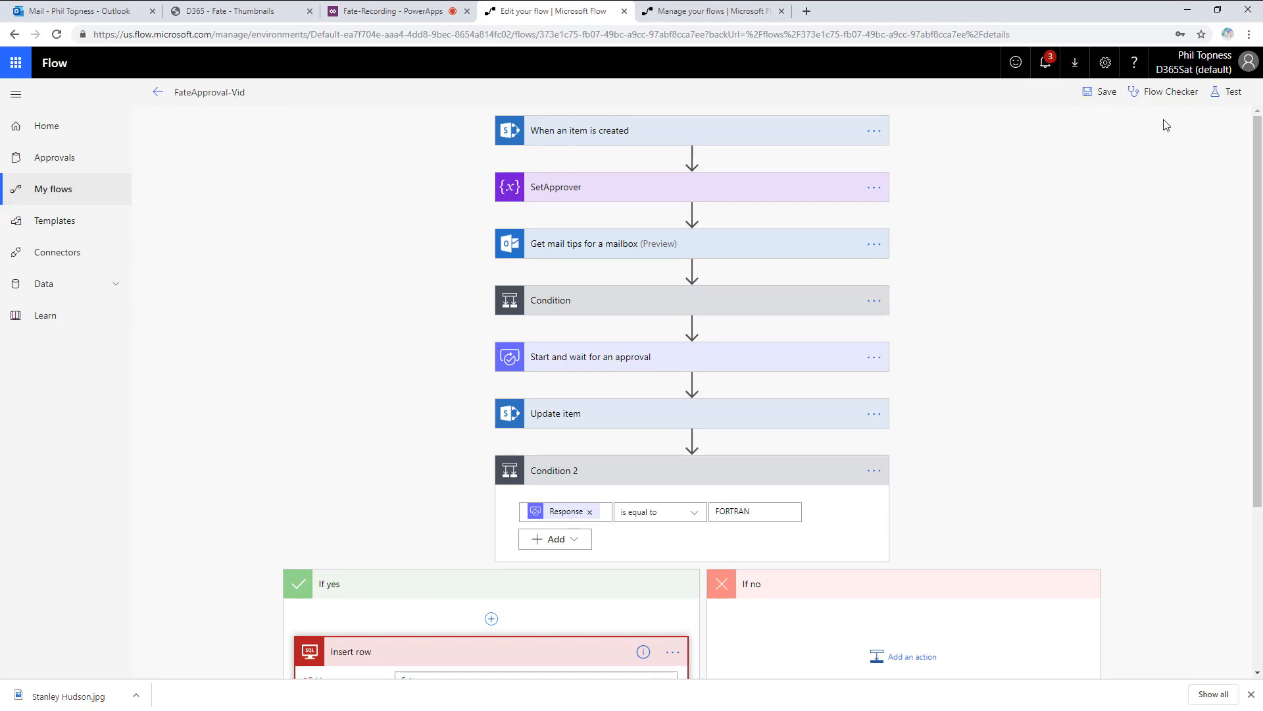
Save and test the flow with 'I'll perform the trigger action', then go to the Fate library.
click(1228, 92)
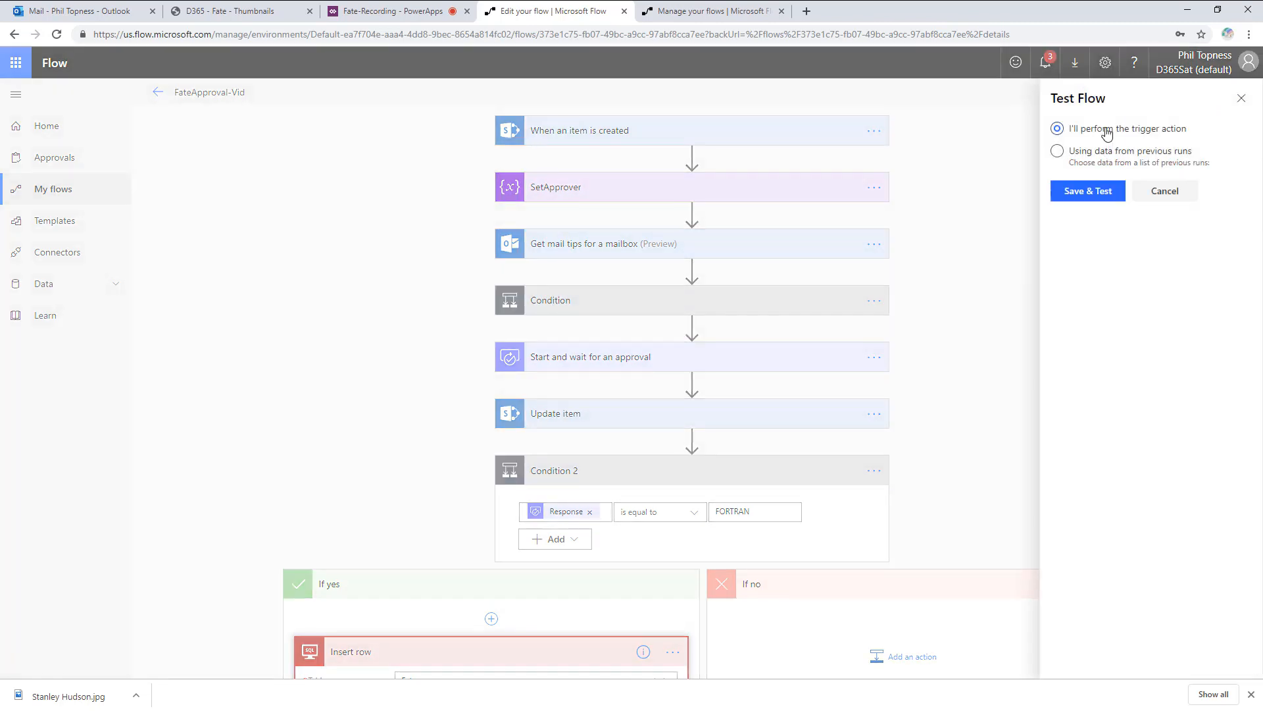
click(1087, 196)
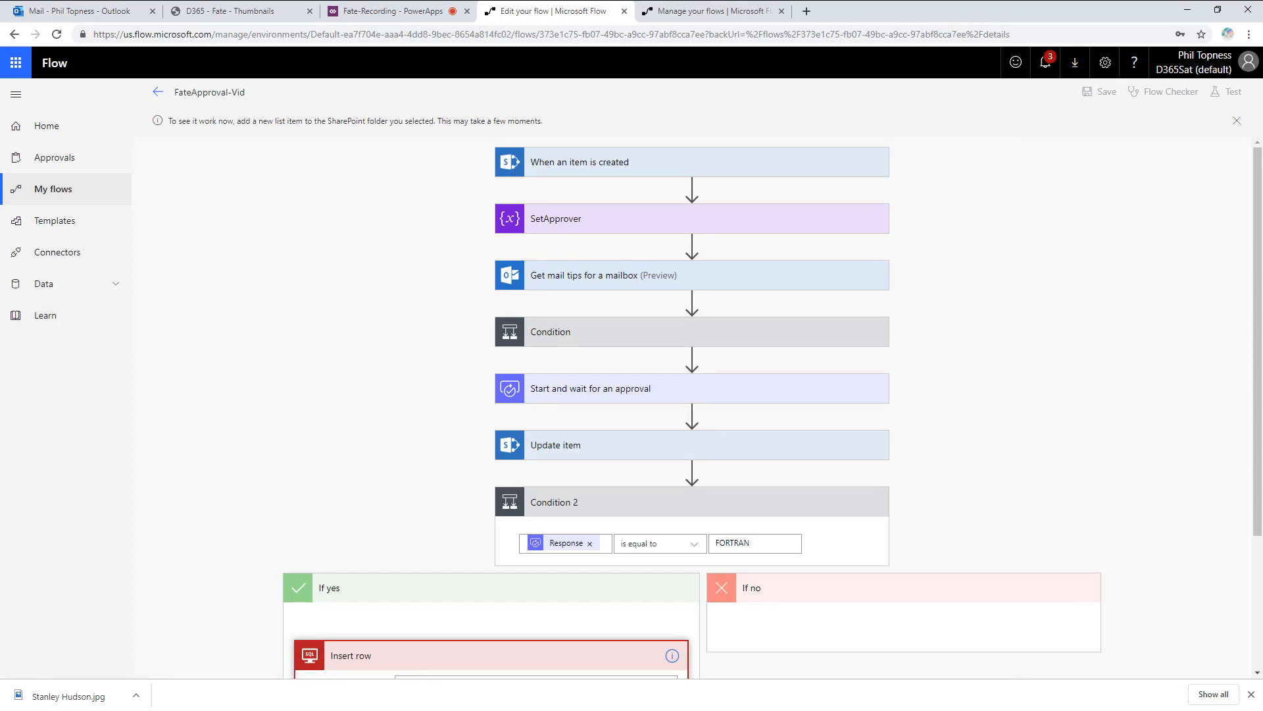
click(254, 9)
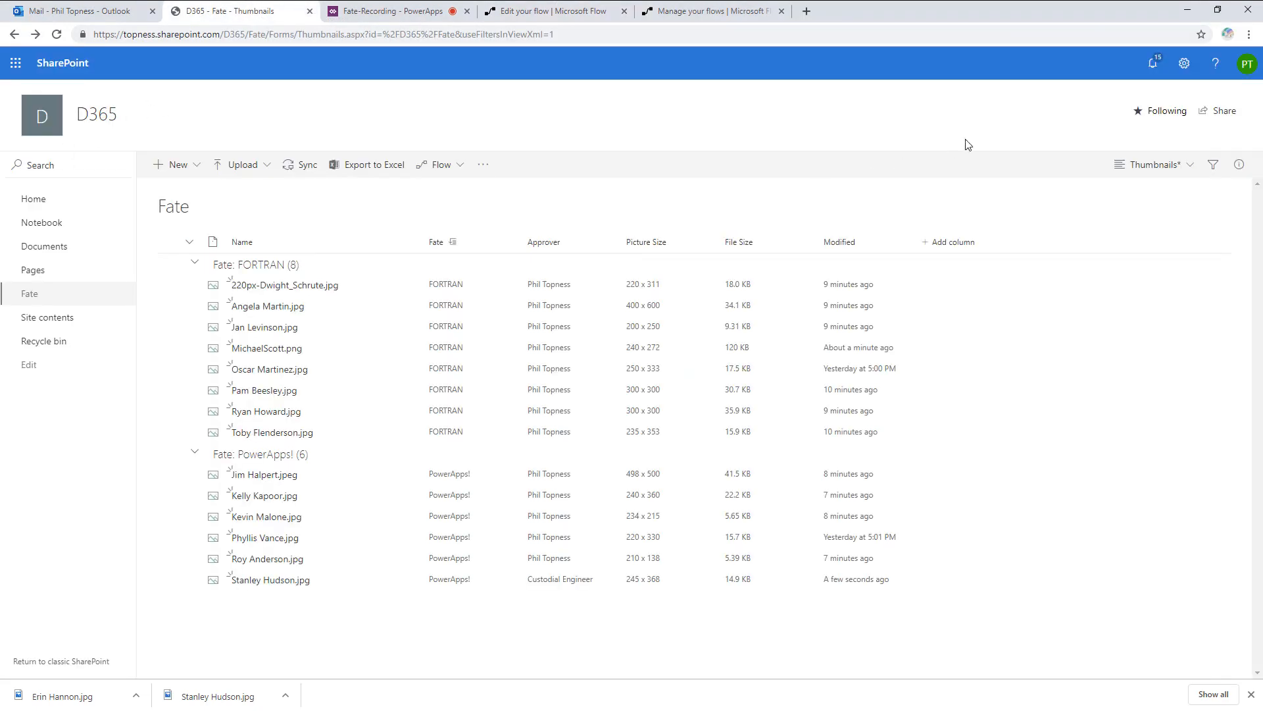
Switch the Fate library to tiles view and upload Erin Hannon.jpg into it.
click(1138, 164)
click(1139, 240)
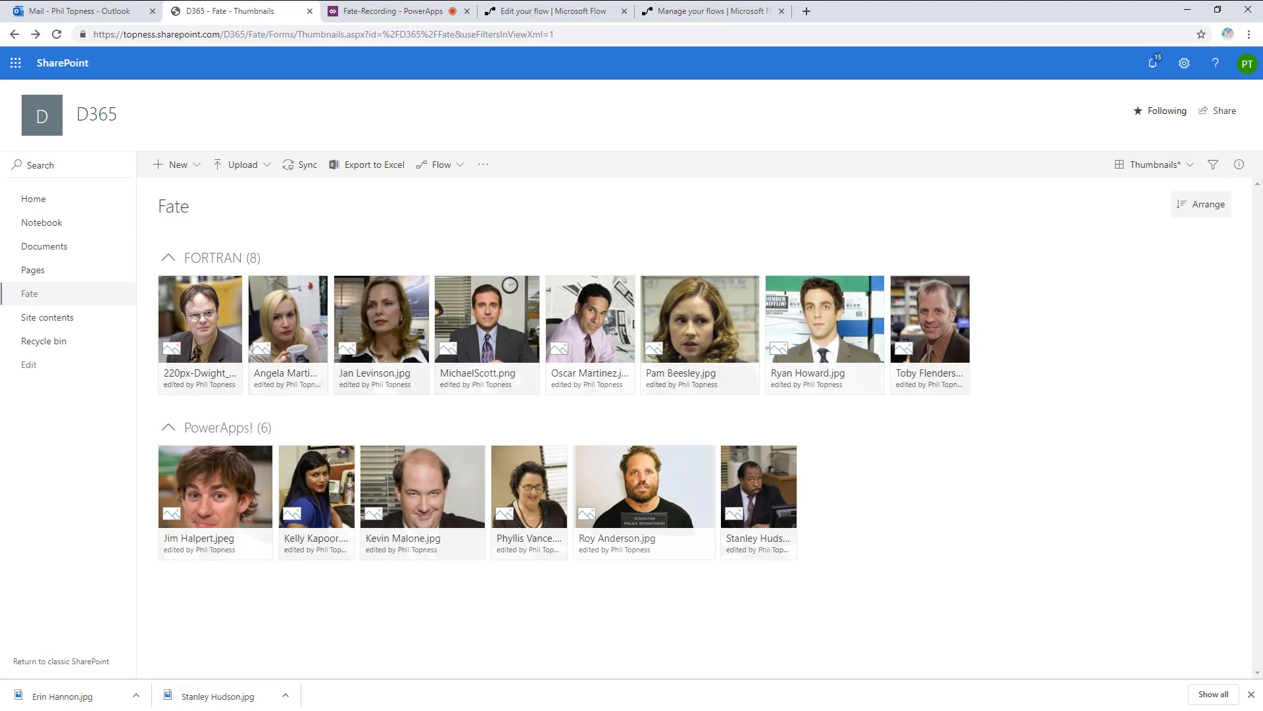
drag(62, 696, 245, 231)
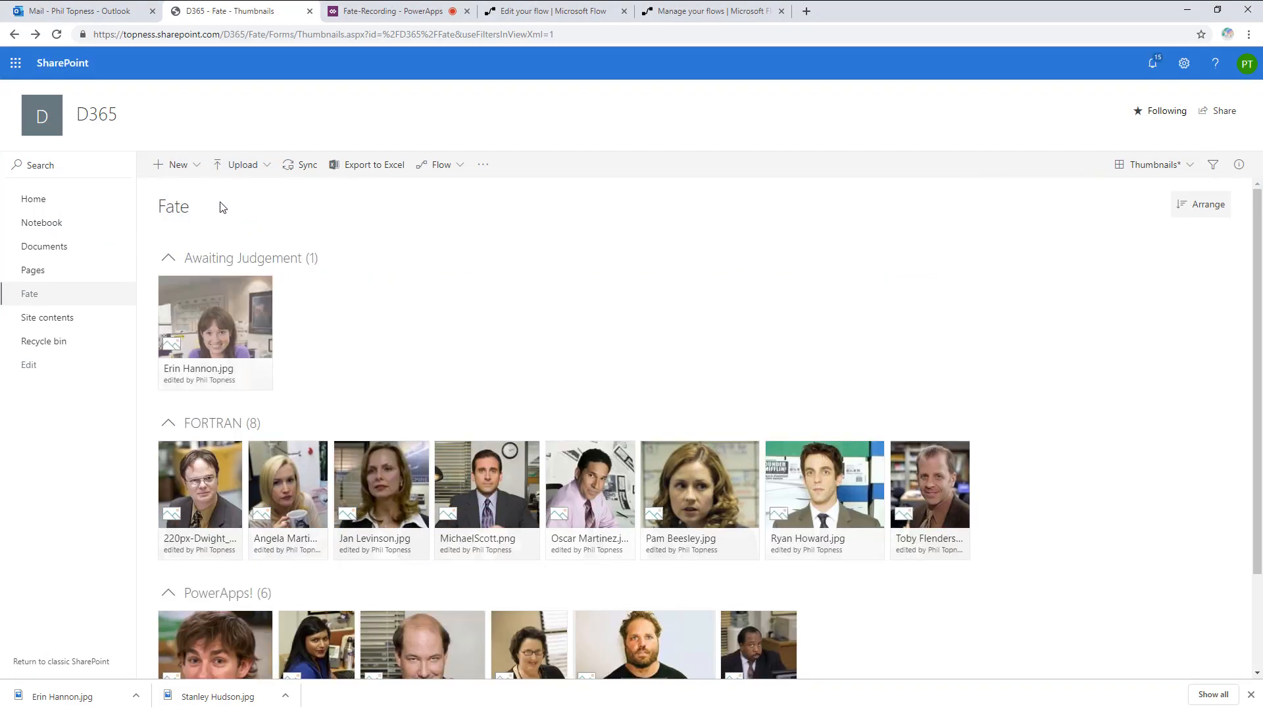
click(560, 14)
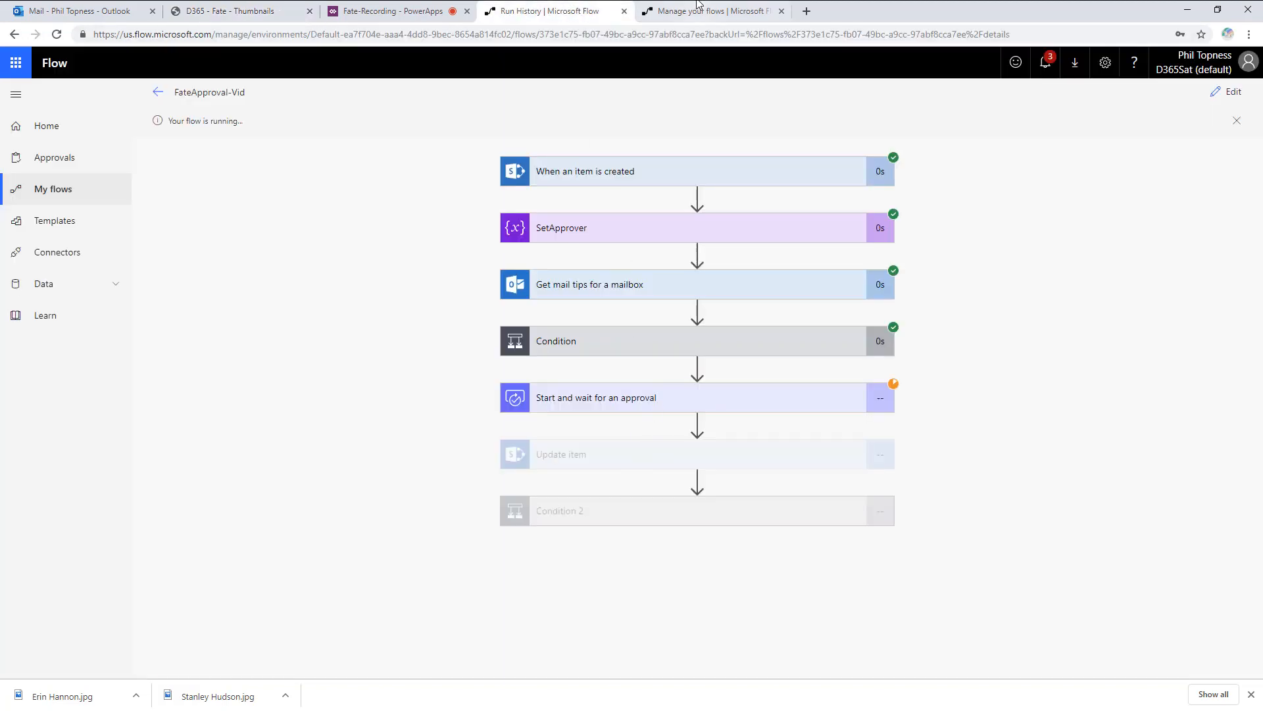
Switch to the approver's browser profile and refresh Approvals to fetch the new request.
click(698, 5)
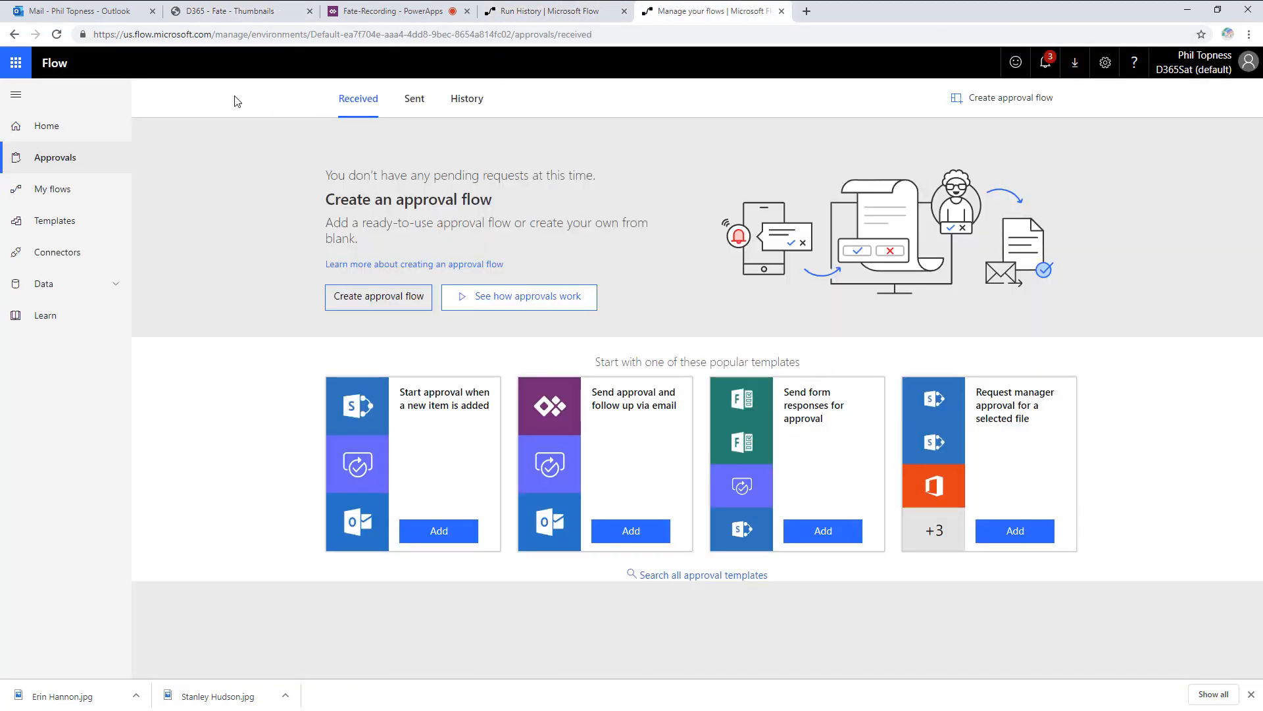
click(1228, 34)
click(1104, 311)
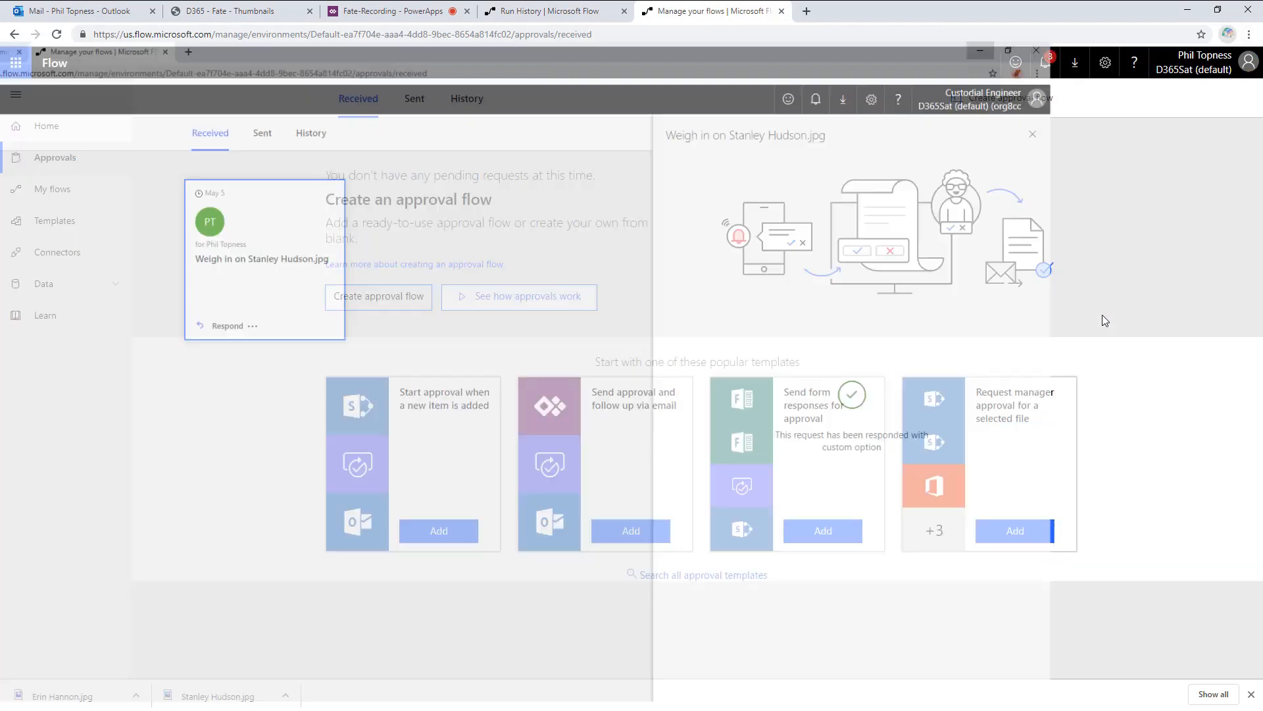
click(56, 34)
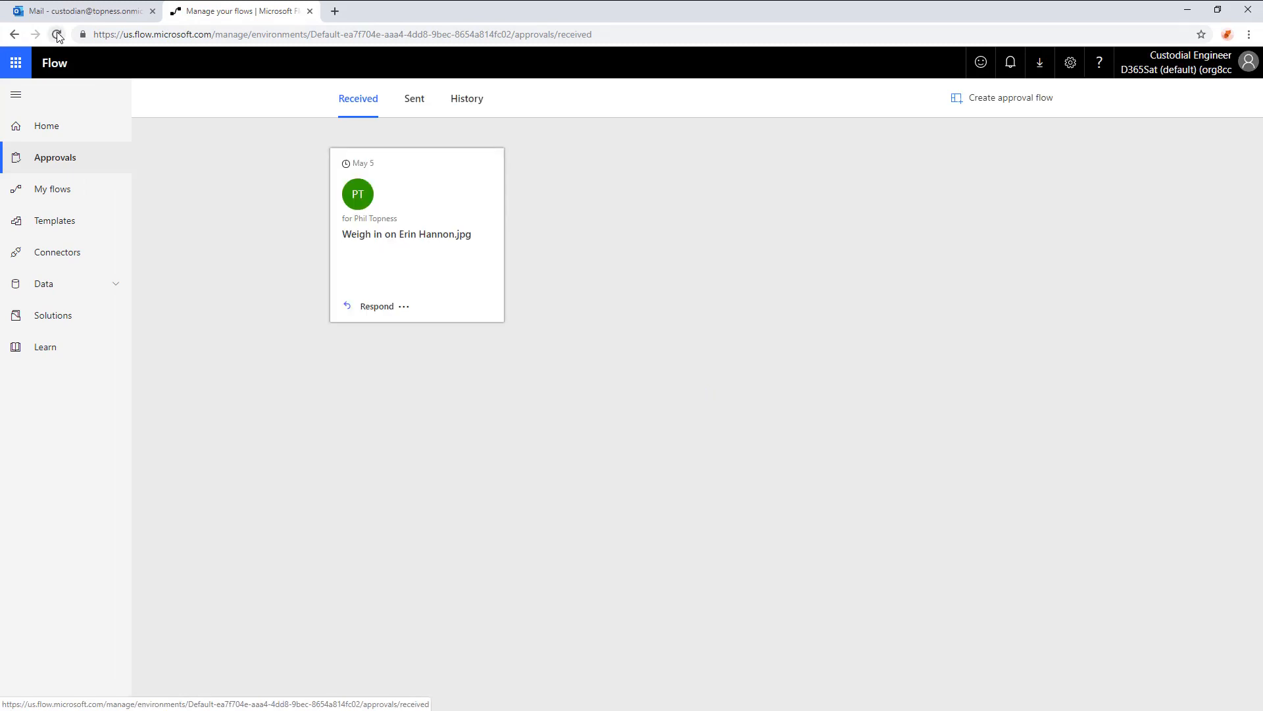
Answer the Erin Hannon.jpg approval with FORTRAN and return to the flow's run history.
click(377, 306)
click(898, 438)
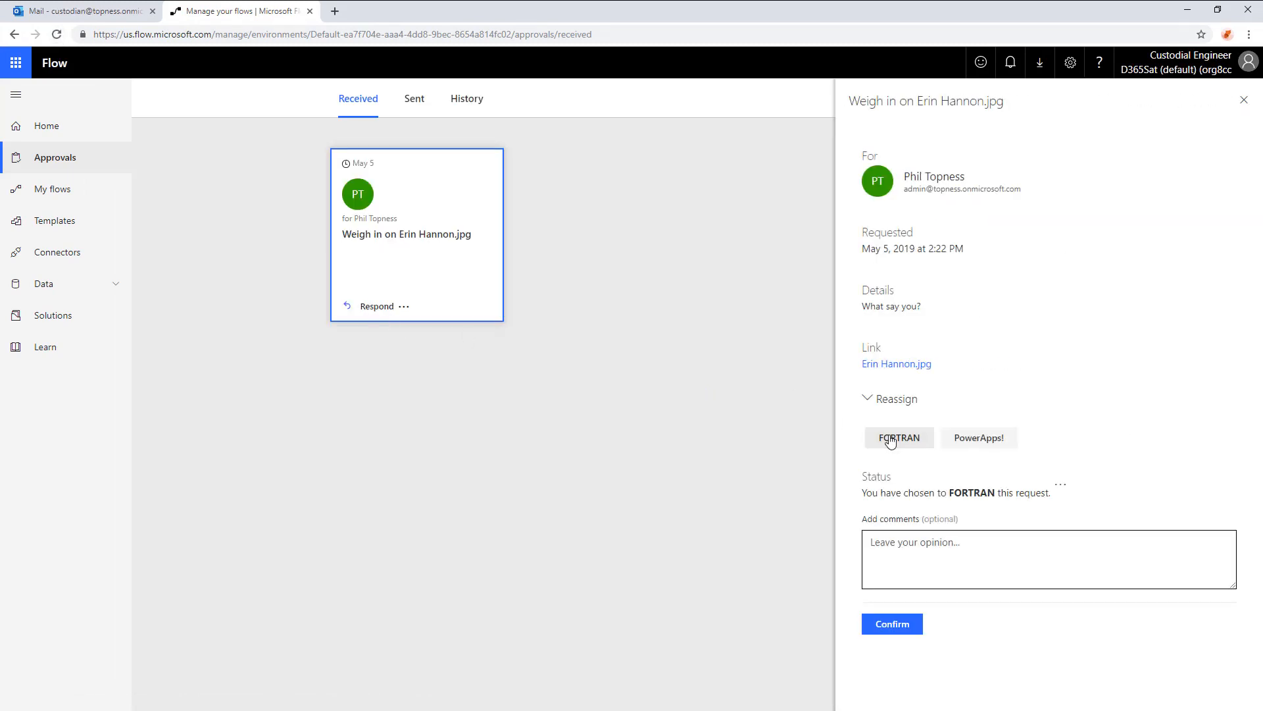
click(885, 625)
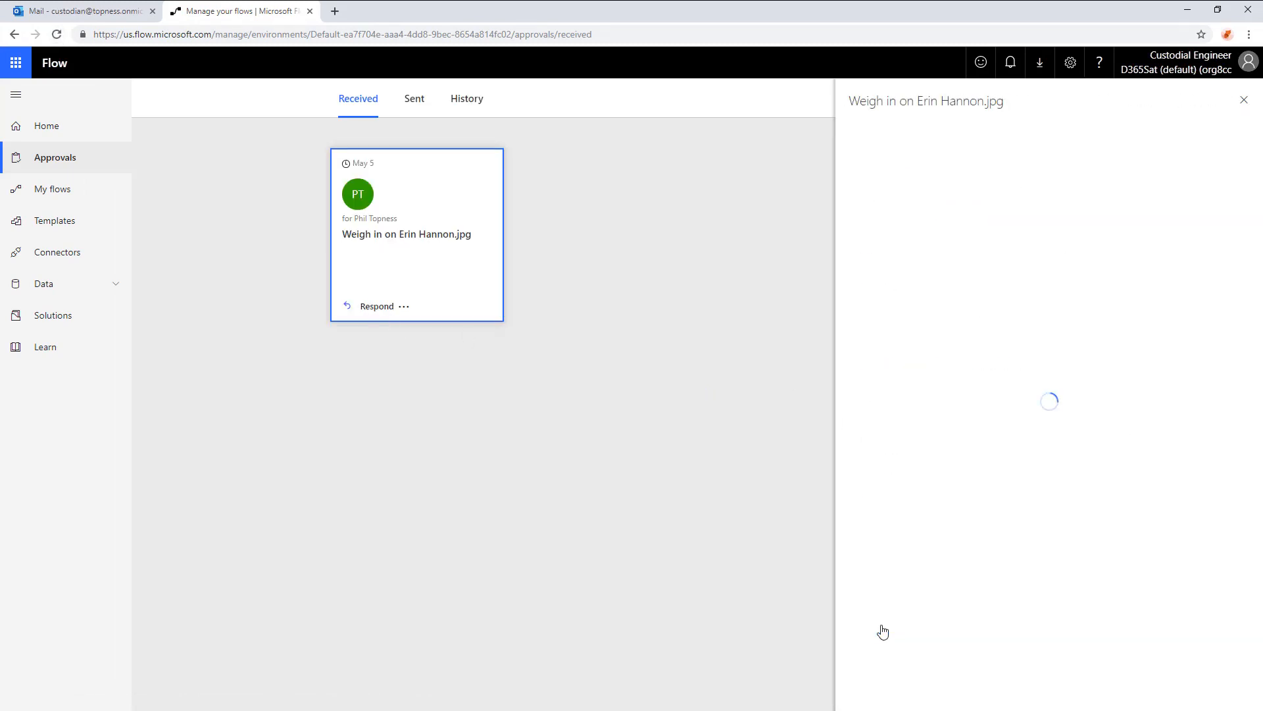
click(1184, 12)
click(530, 12)
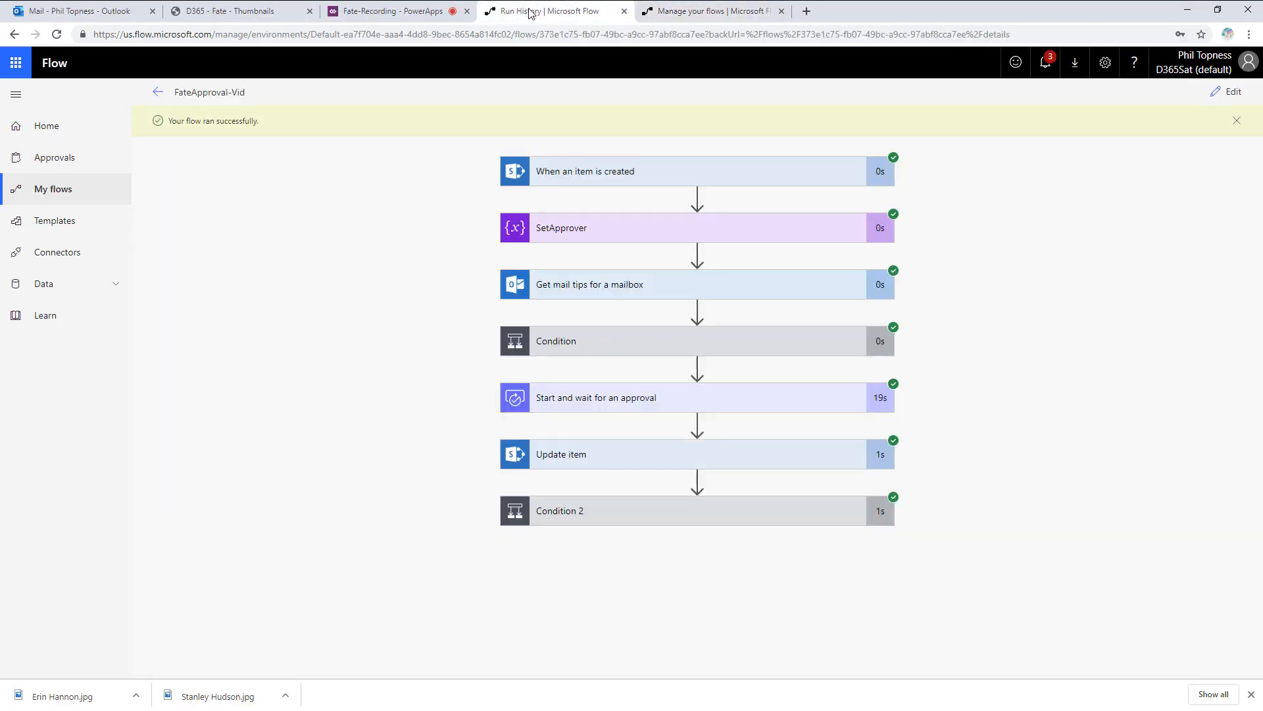
Expand Condition 2 and its Insert row action to see Erin Hannon.jpg written with FORTRAN.
scroll(596, 438, down, 20)
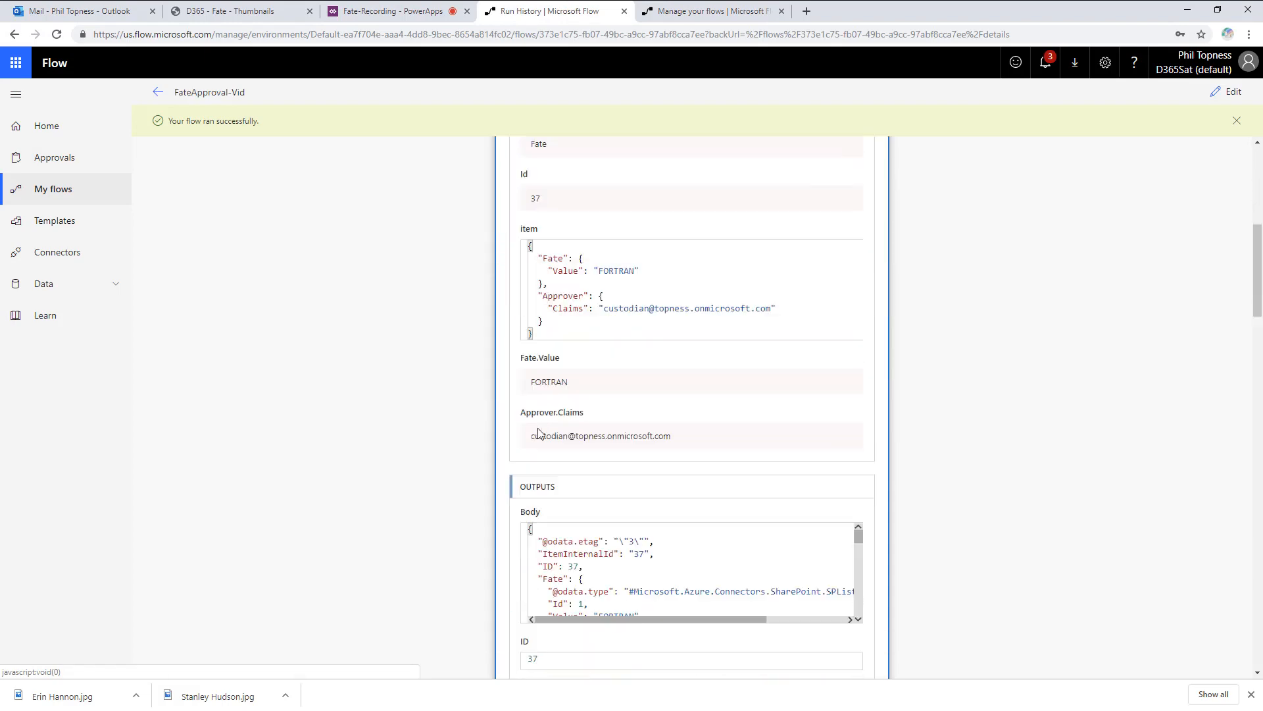
click(543, 631)
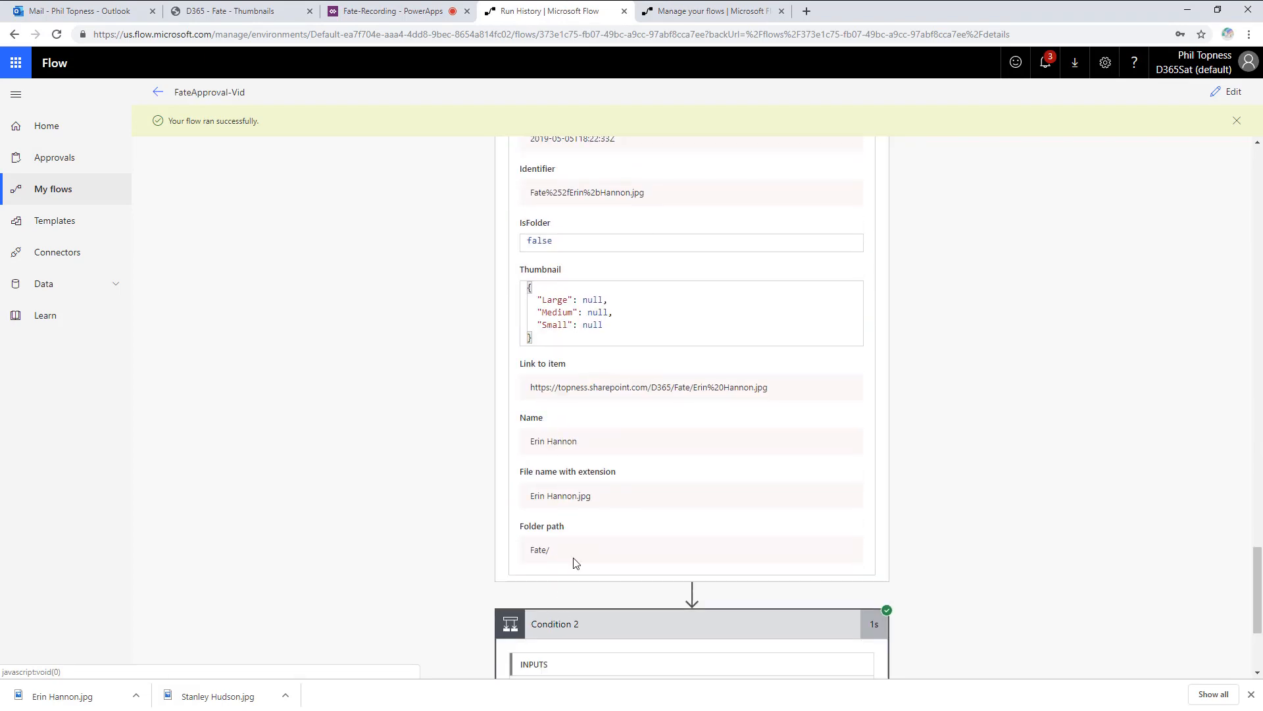
scroll(570, 560, down, 3)
click(525, 582)
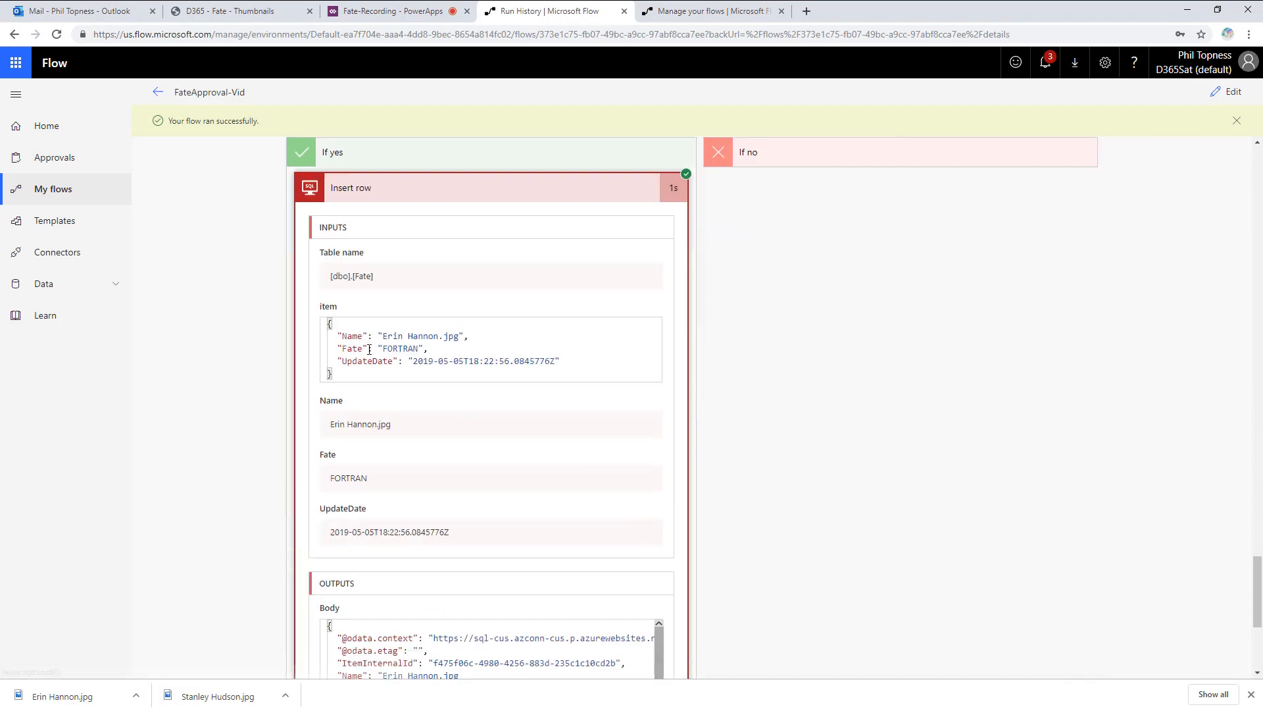
Bring up SQL Server Management Studio and rerun the SELECT on [dbo].[Fate] with F5.
key(alt+Tab)
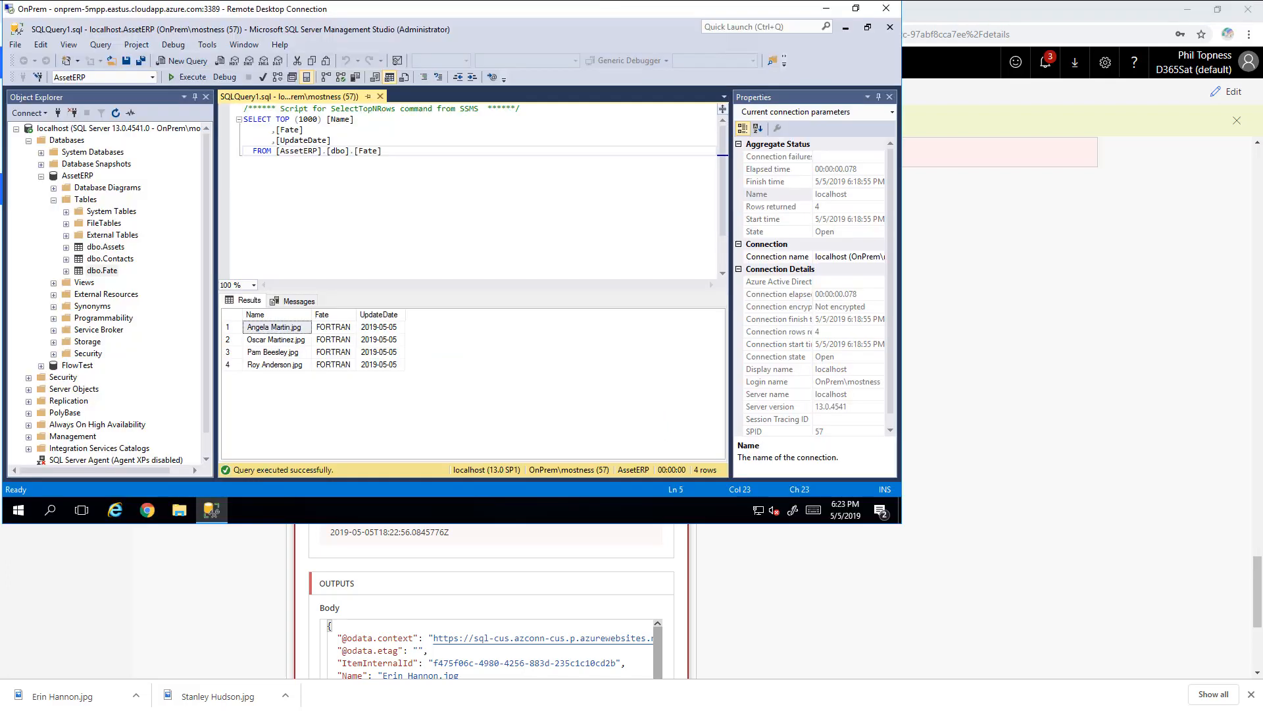
key(F5)
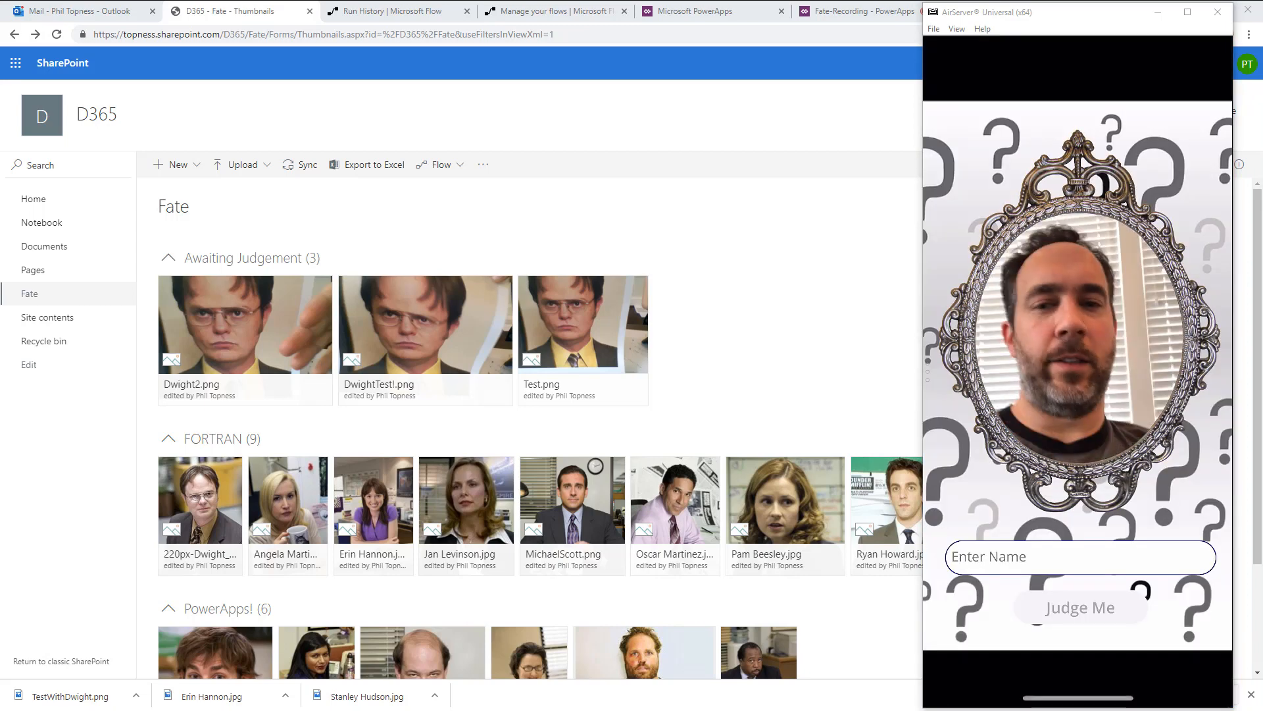
Enter 'Happy' as the photo's name in the Fate-Recording app.
click(1080, 557)
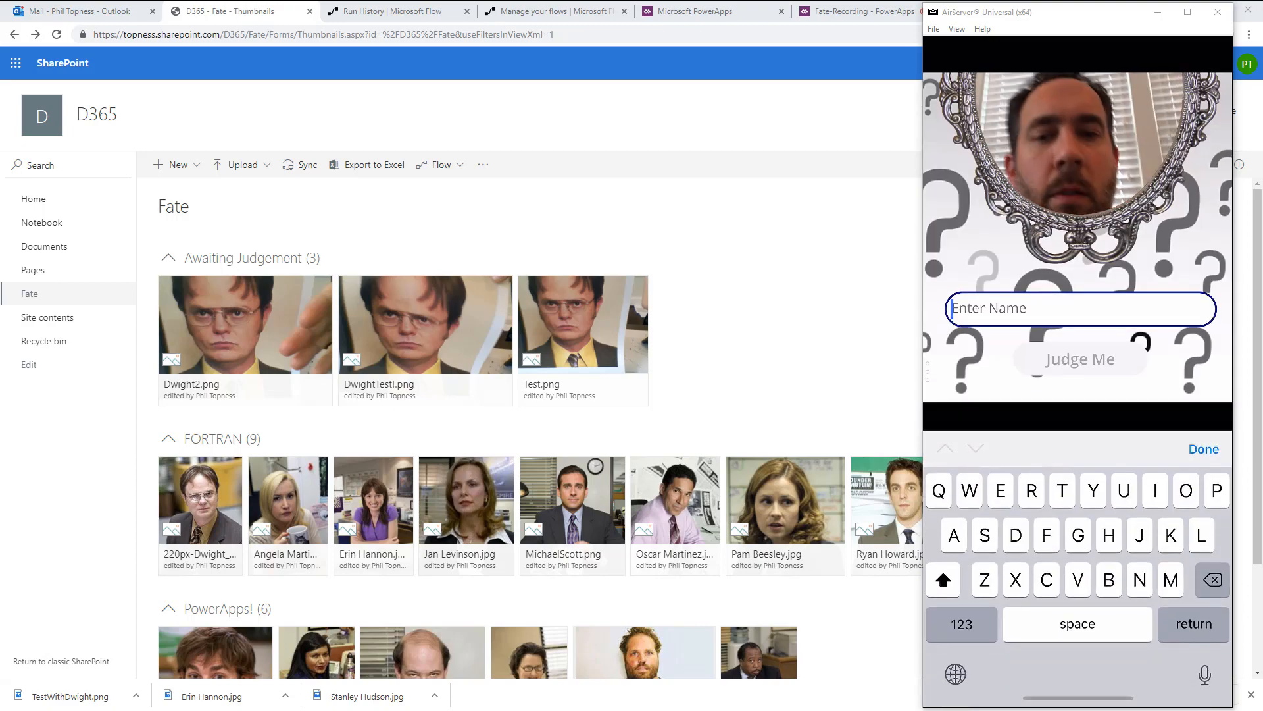
text(Happy)
click(1204, 449)
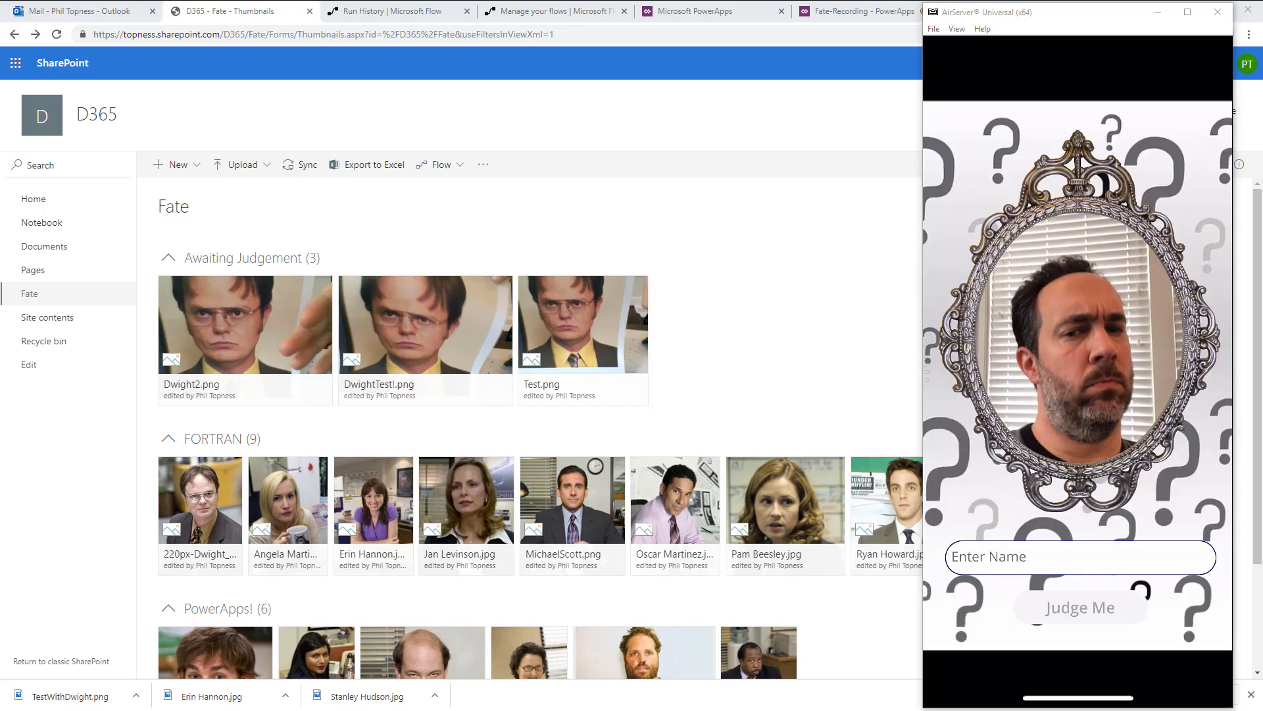
Name the next photo 'Unhappy' and submit it for judgement.
click(1081, 558)
text(Unhaooy)
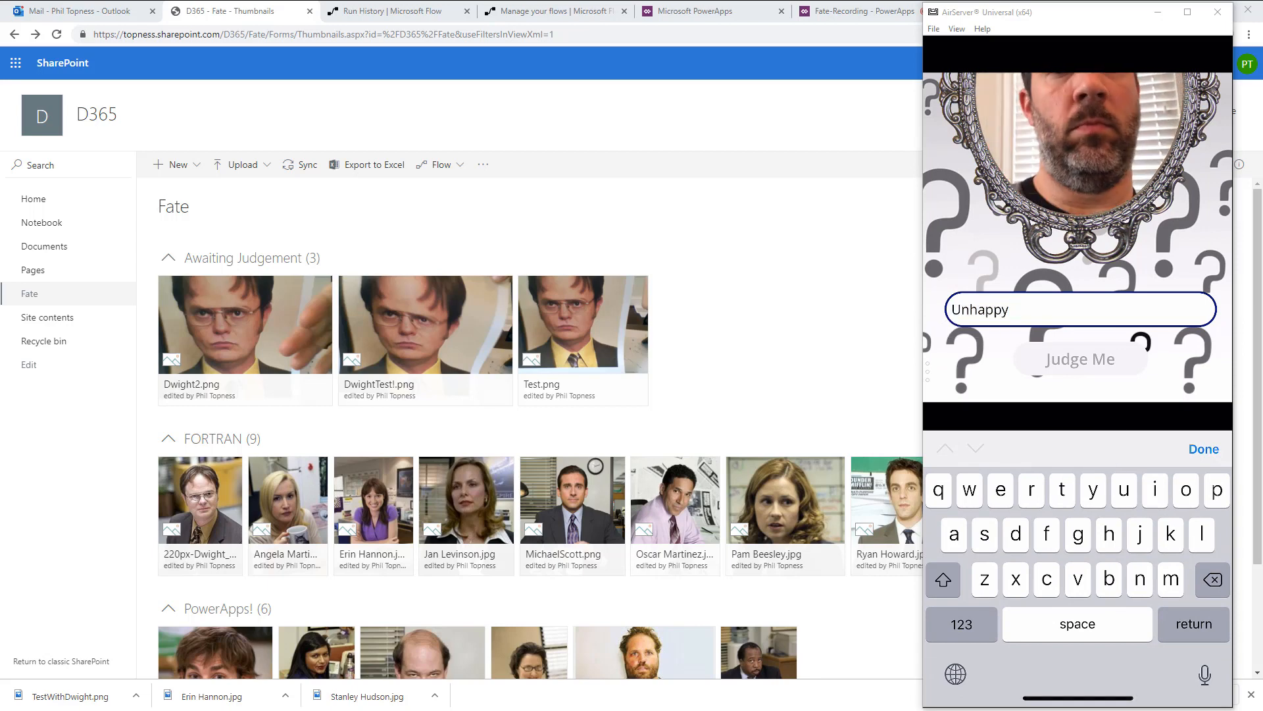
click(1204, 449)
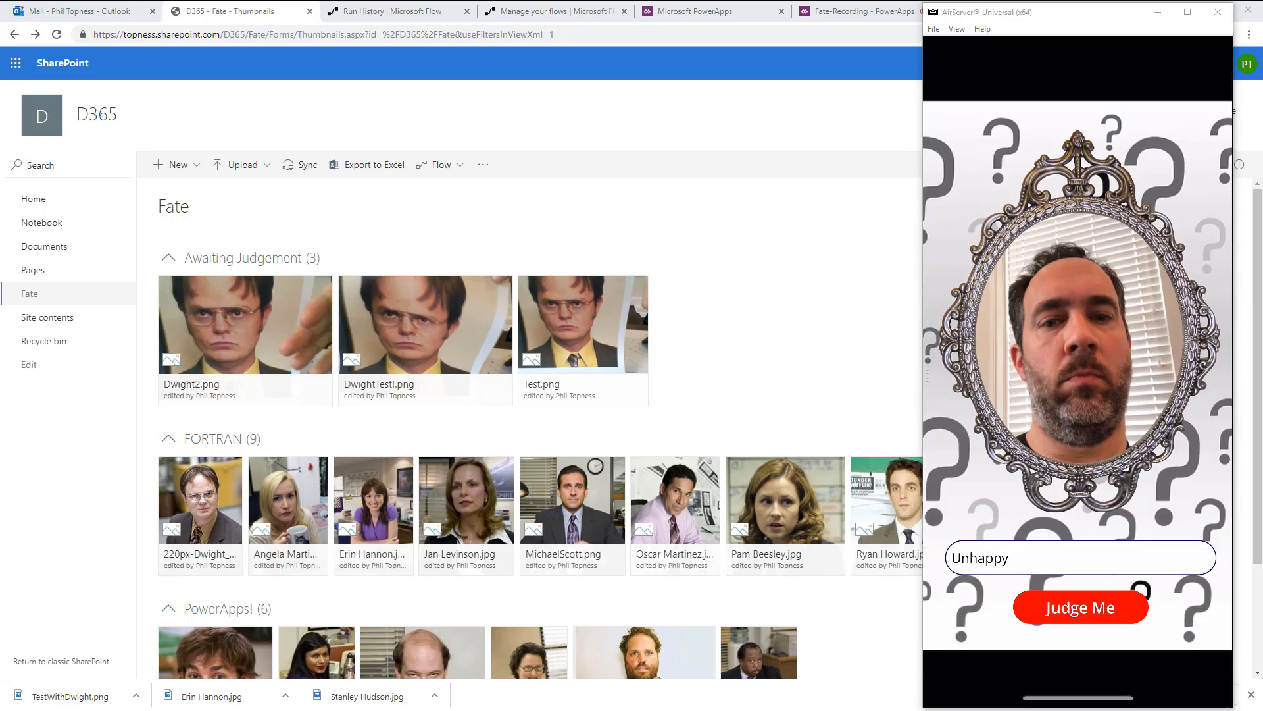
click(1080, 608)
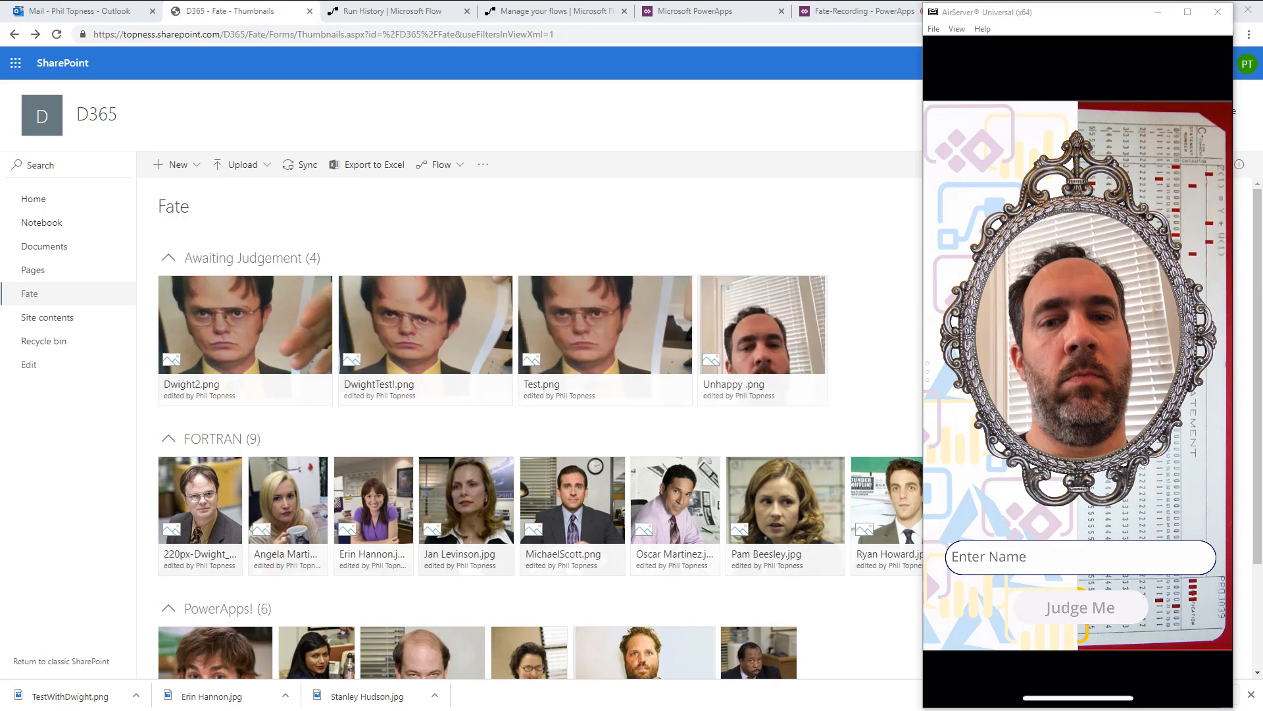
mouse_move(810, 313)
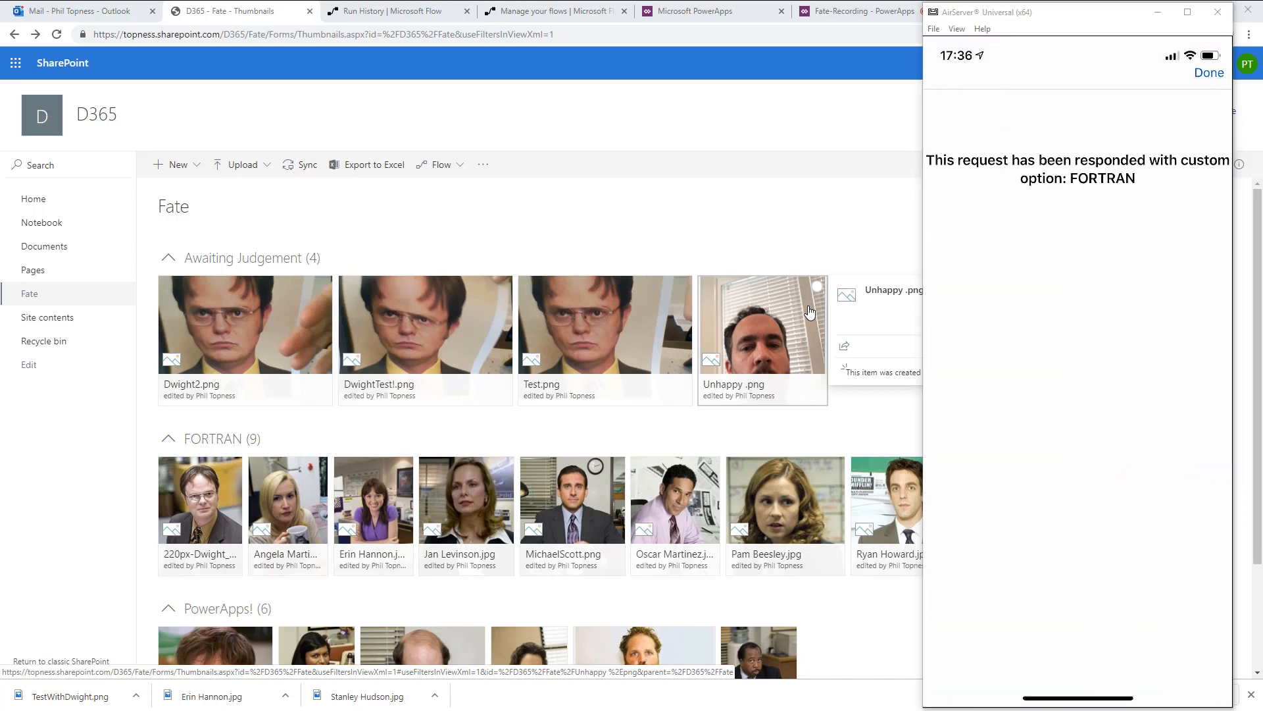
Move the phone mirror left and locate Unhappy .png in the FORTRAN group.
scroll(701, 626, down, 1)
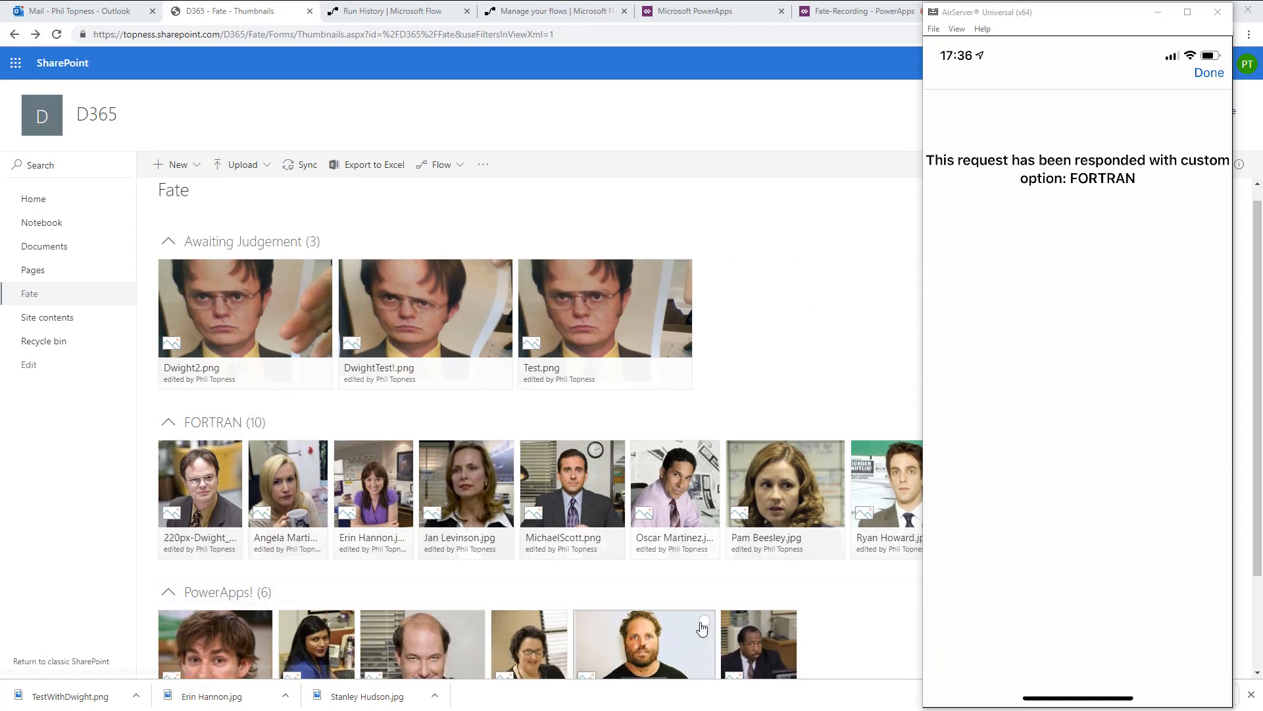
drag(1108, 27, 189, 29)
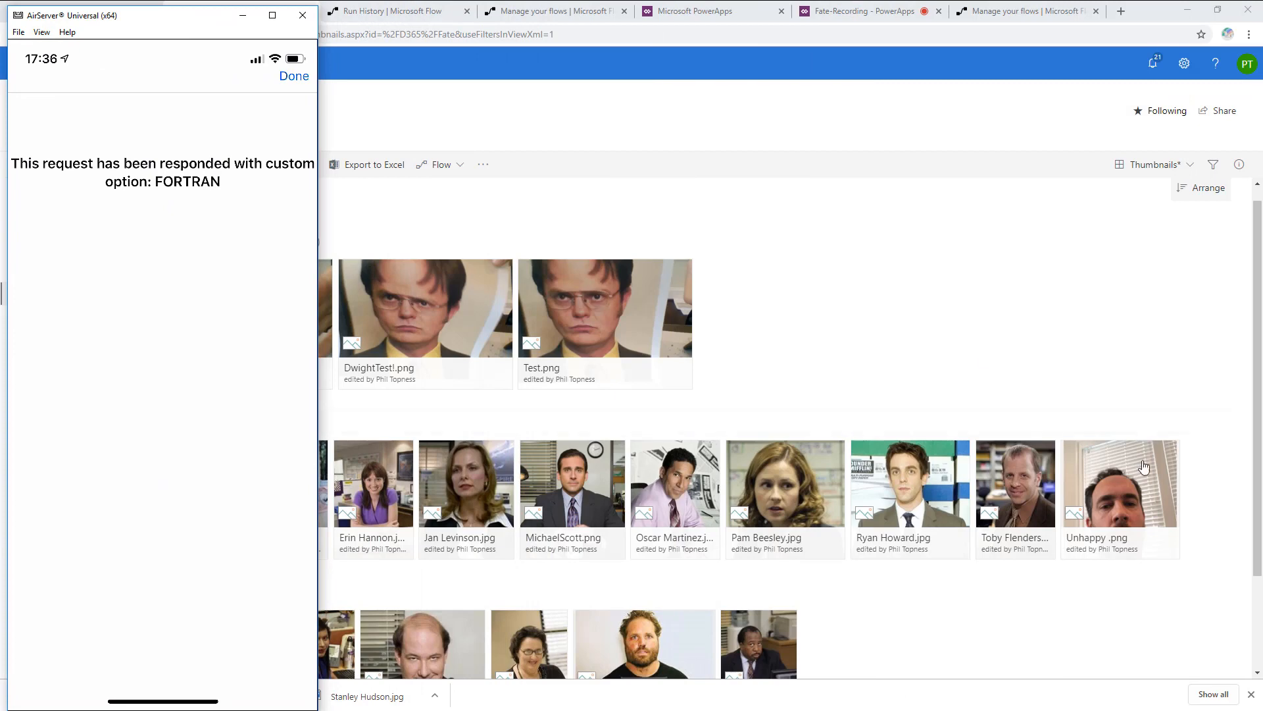
mouse_move(1144, 493)
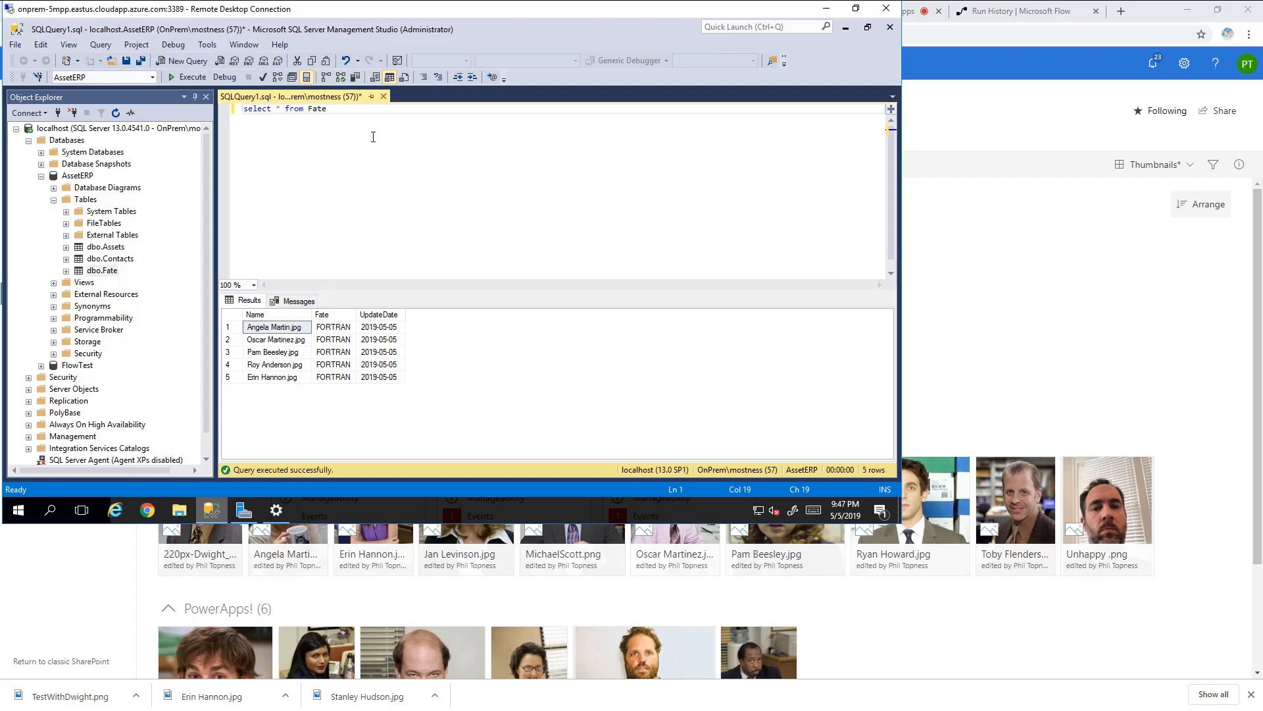
Rerun select * from Fate and inspect the new sixth row, Unhappy .png.
click(184, 77)
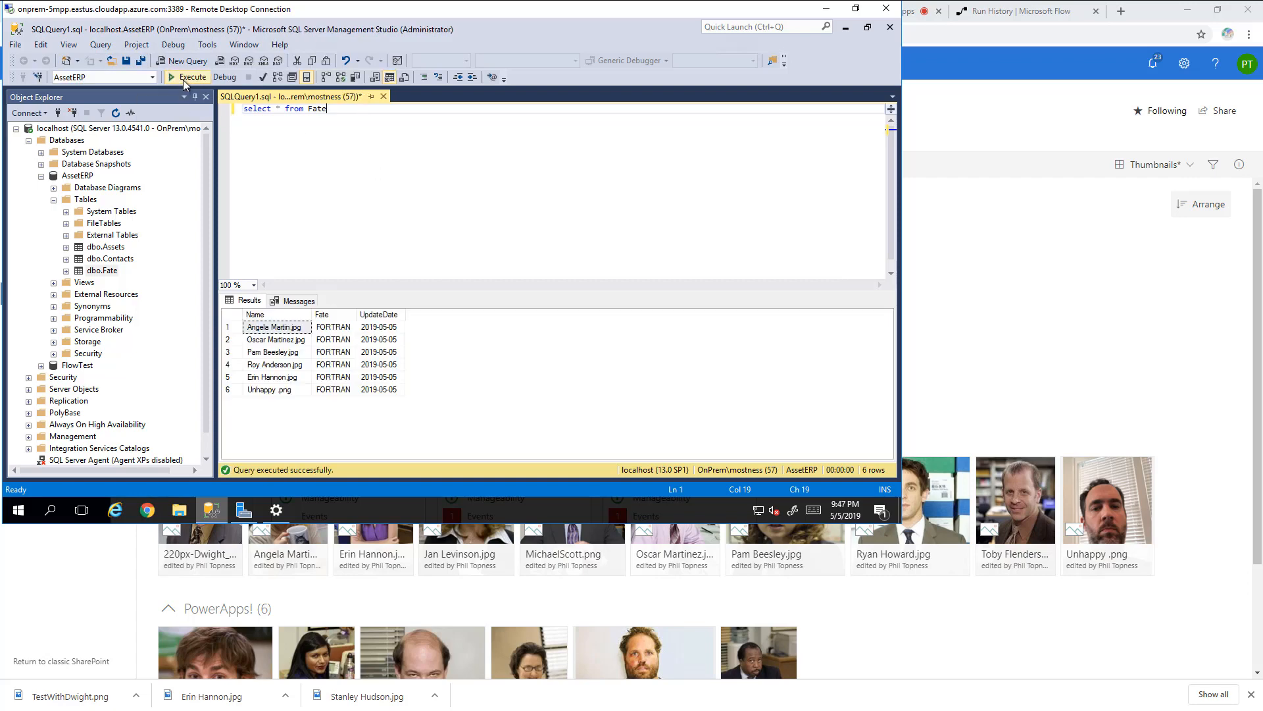
click(273, 390)
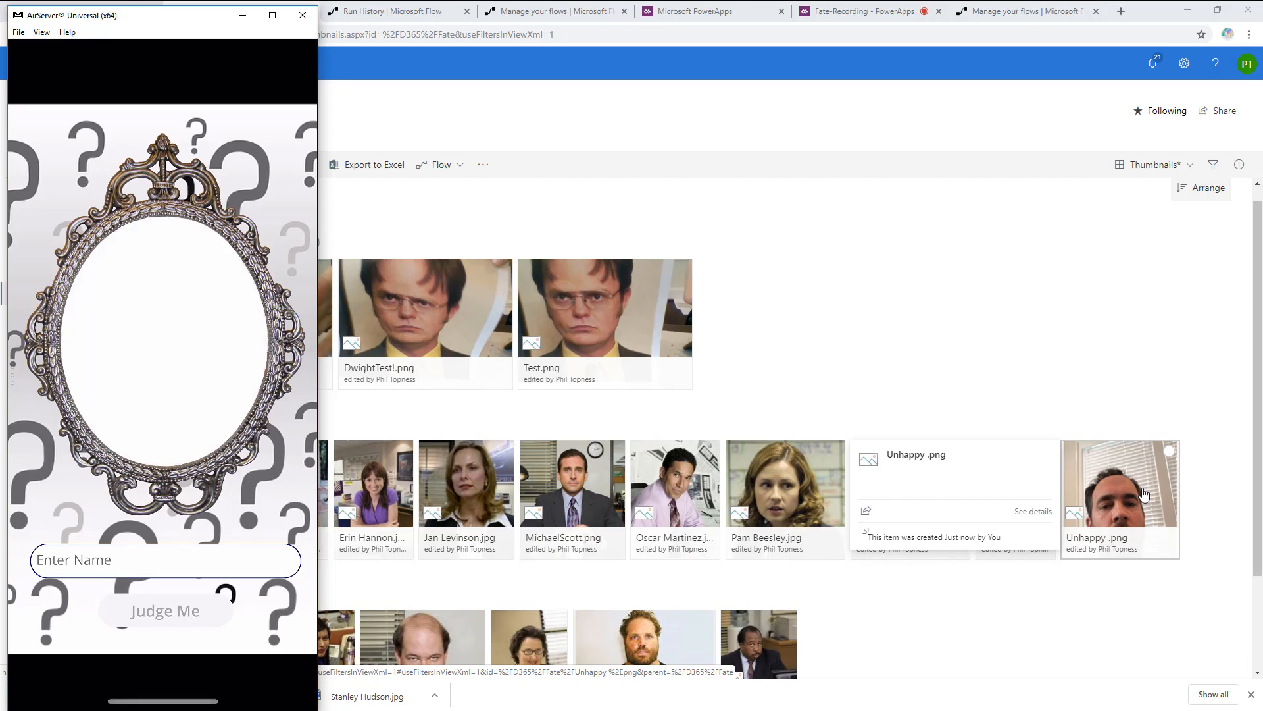
Enter 'Unhappy 2' as the new selfie's name and close the keyboard.
text(Unhappy )
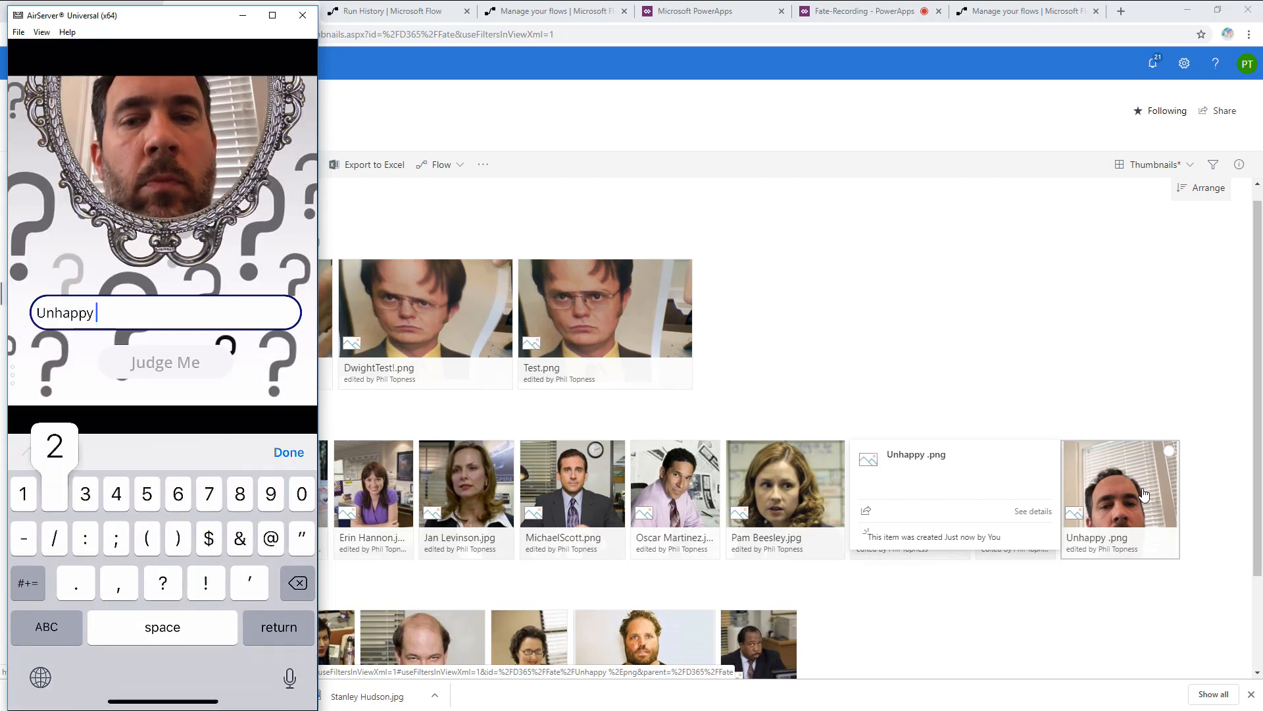
text(2)
key(Return)
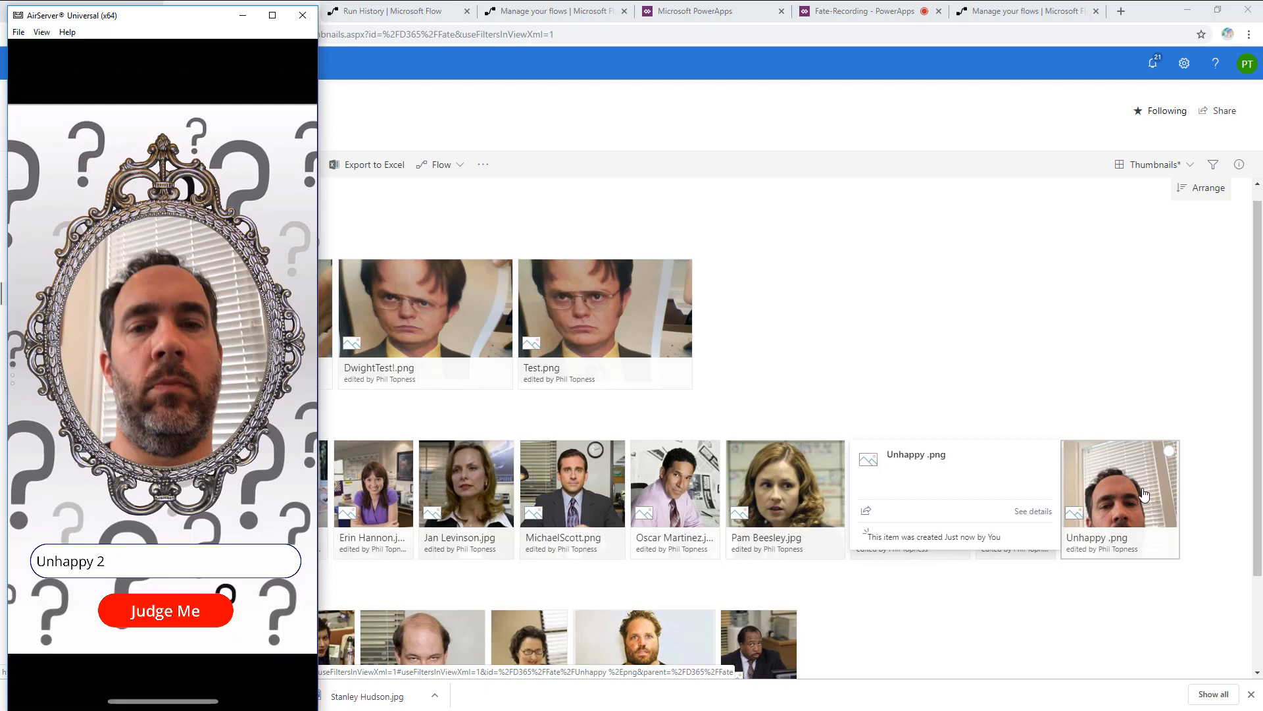